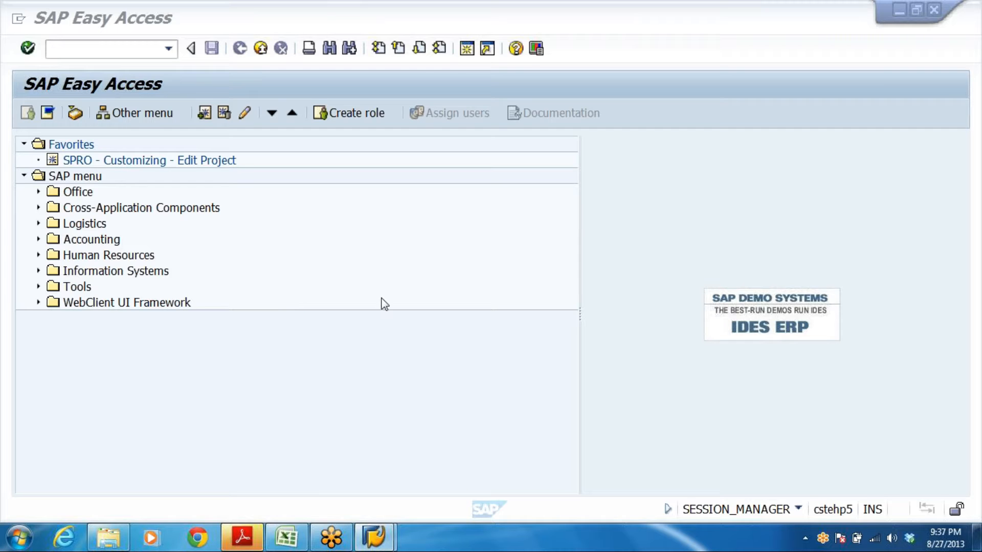
Expand Accounting, Financial Accounting and General Ledger in the SAP menu tree
{"action": "double_click", "coordinate": [99, 240]}
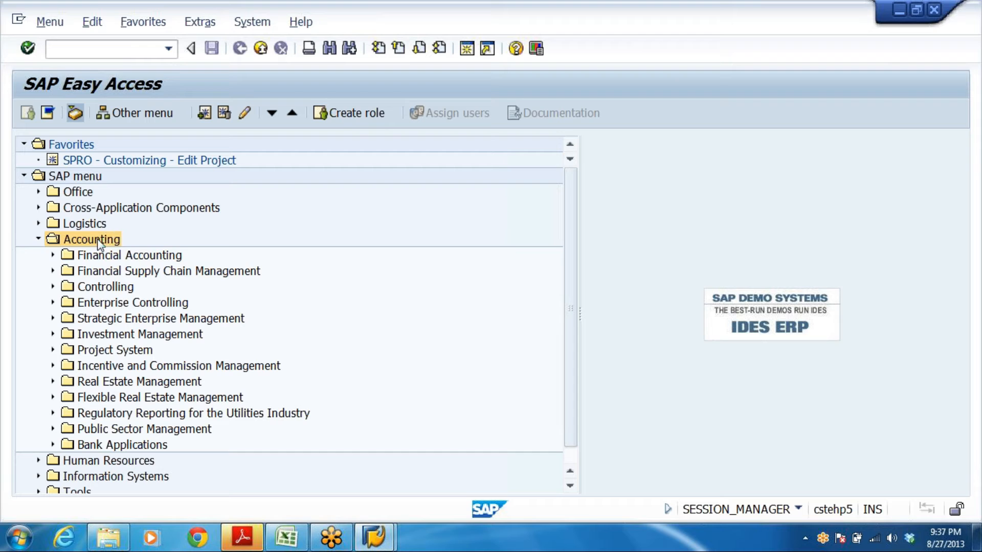
{"action": "key", "text": "Down"}
{"action": "key", "text": "Down"}
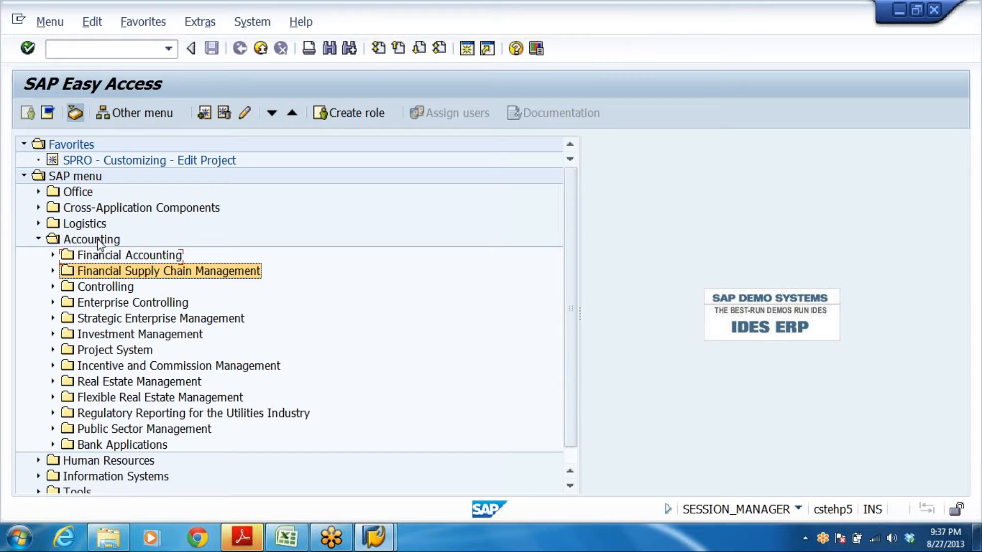
{"action": "key", "text": "Up"}
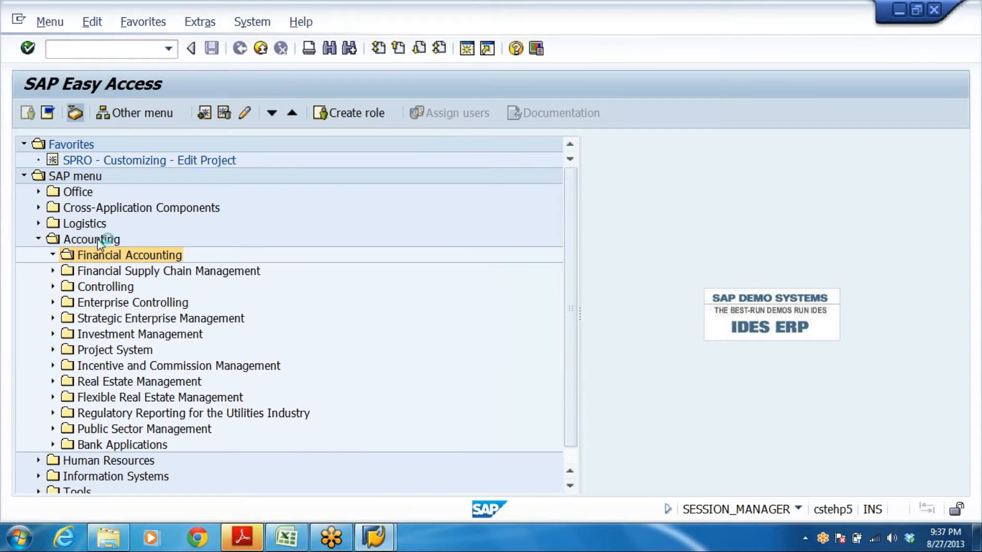
{"action": "key", "text": "Right"}
{"action": "key", "text": "Down"}
{"action": "key", "text": "Right"}
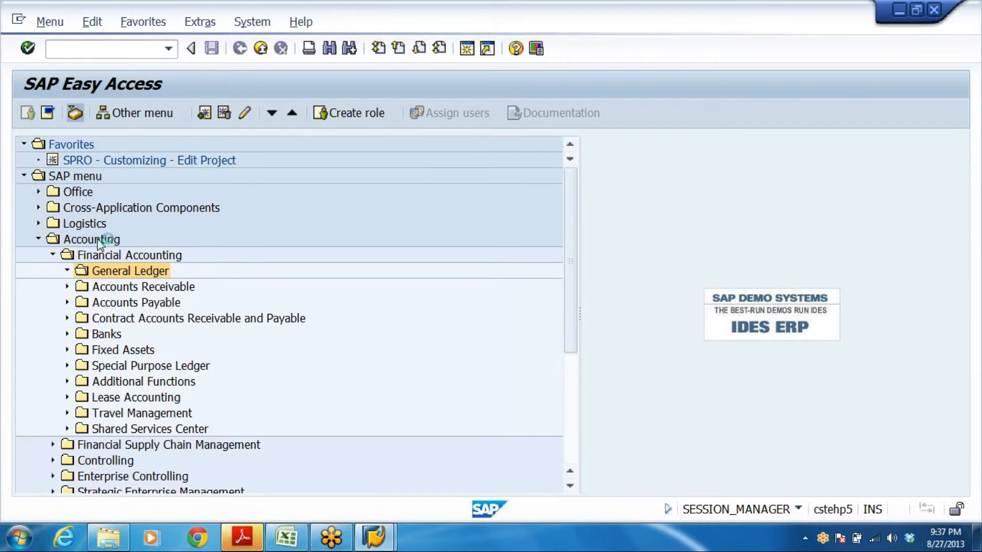
{"action": "key", "text": "Down"}
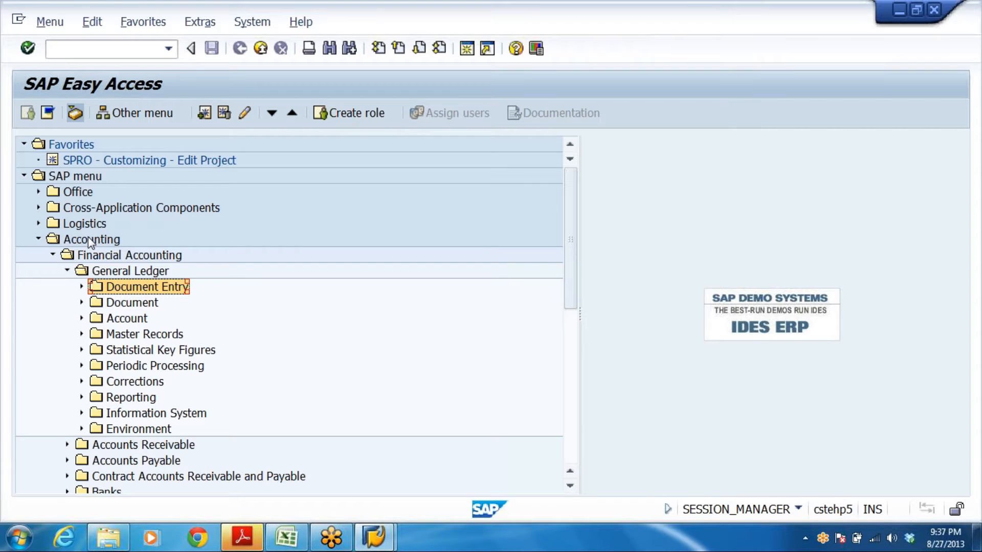
Start transaction FB03 to display accounting documents
{"action": "left_click", "coordinate": [142, 49]}
{"action": "type", "text": "fb0"}
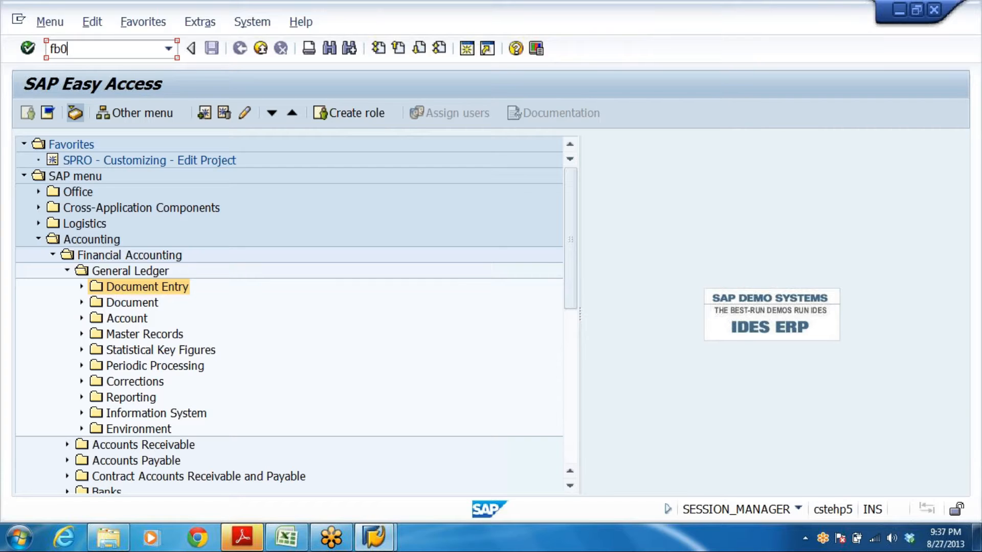
{"action": "key", "text": "BackSpace"}
{"action": "key", "text": "BackSpace"}
{"action": "key", "text": "BackSpace"}
{"action": "key", "text": "Caps_Lock"}
{"action": "type", "text": "FB0"}
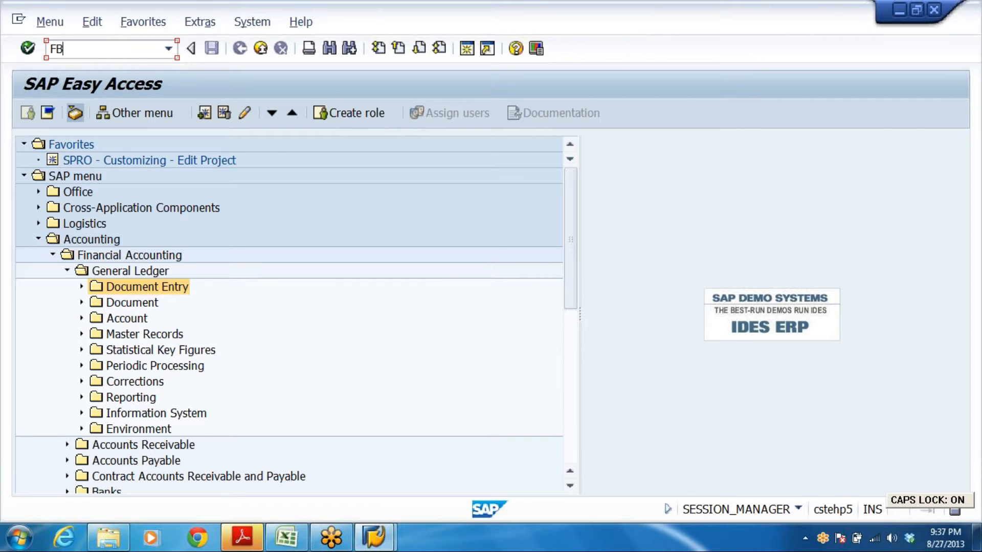
{"action": "type", "text": "3"}
{"action": "key", "text": "Return"}
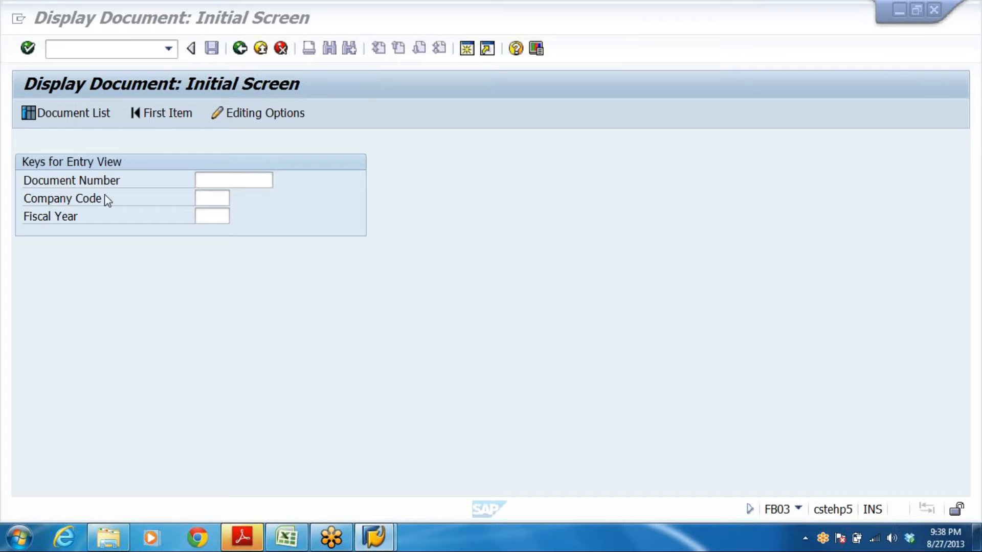
Enter company code DRL and fiscal year 2013, and open the document list selection
{"action": "left_click", "coordinate": [213, 199]}
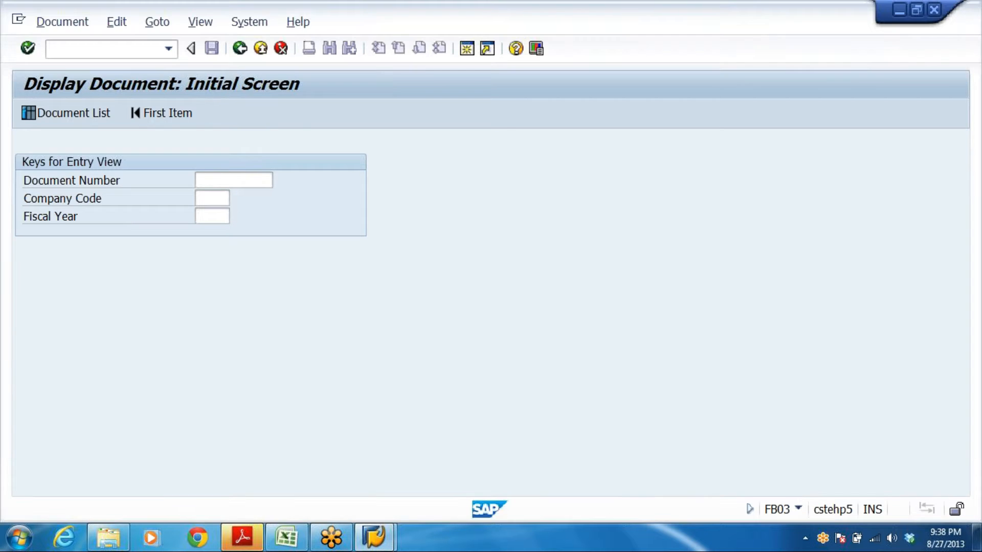
{"action": "type", "text": "DRL"}
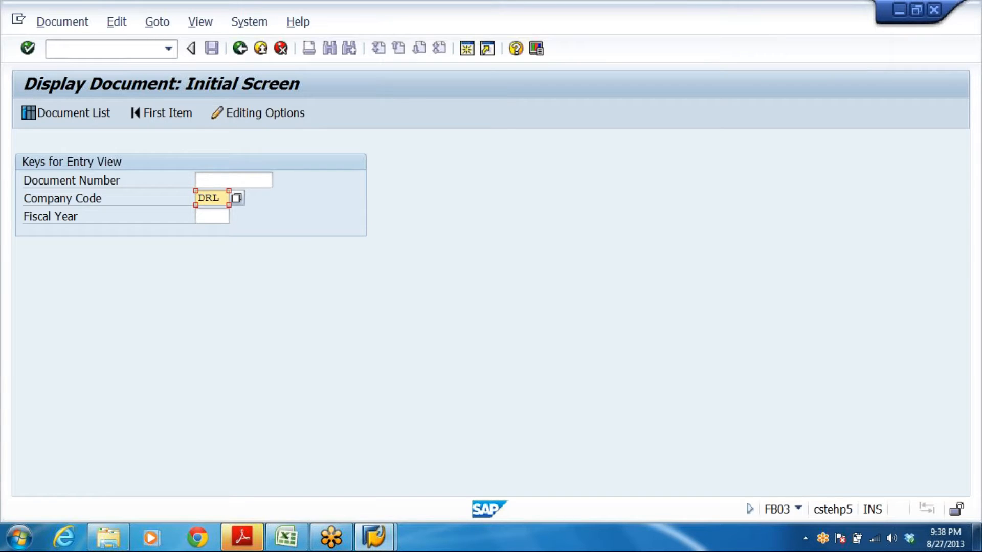
{"action": "key", "text": "Tab"}
{"action": "type", "text": "2"}
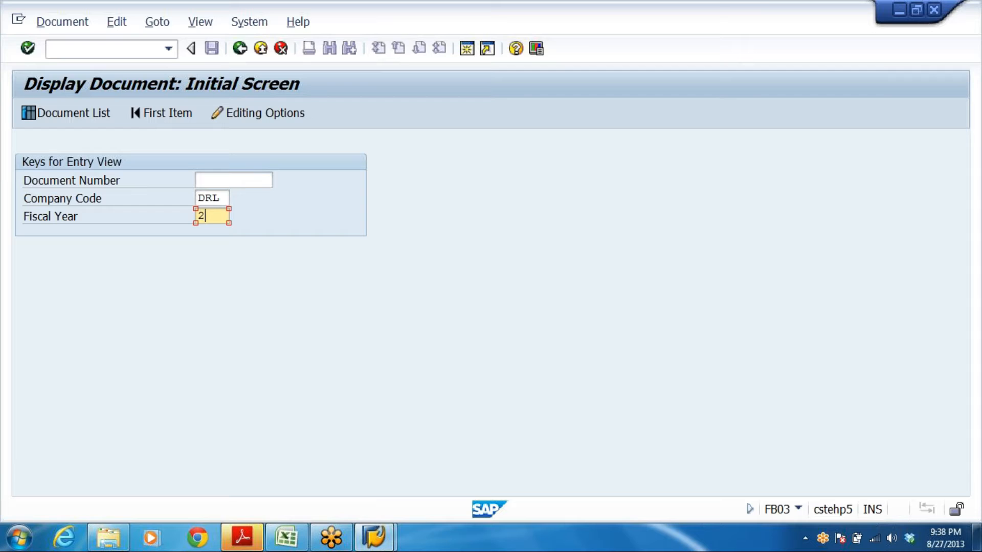
{"action": "type", "text": "013"}
{"action": "left_click", "coordinate": [51, 111]}
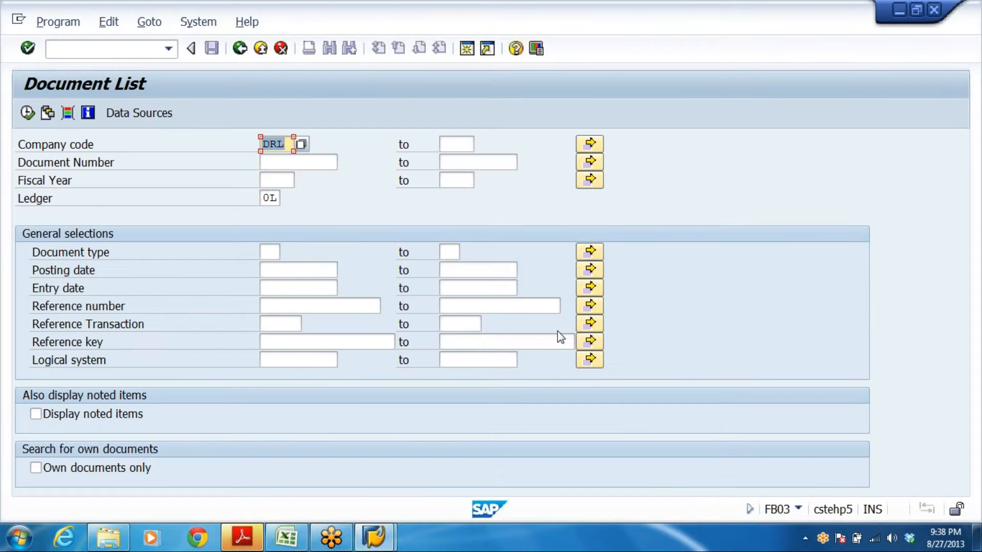
Run the document list search for company code DRL and return to the SAP menu
{"action": "left_click", "coordinate": [28, 113]}
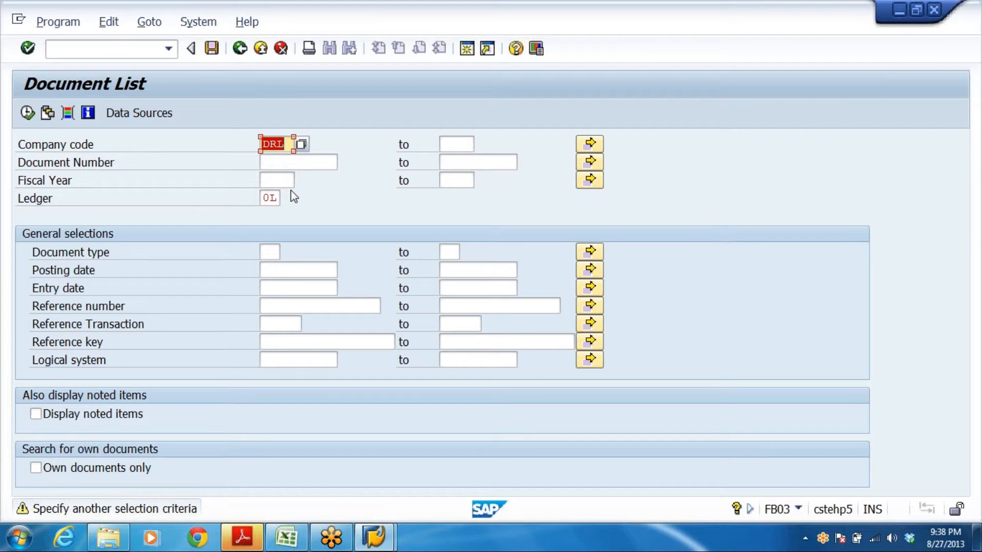
{"action": "key", "text": "Return"}
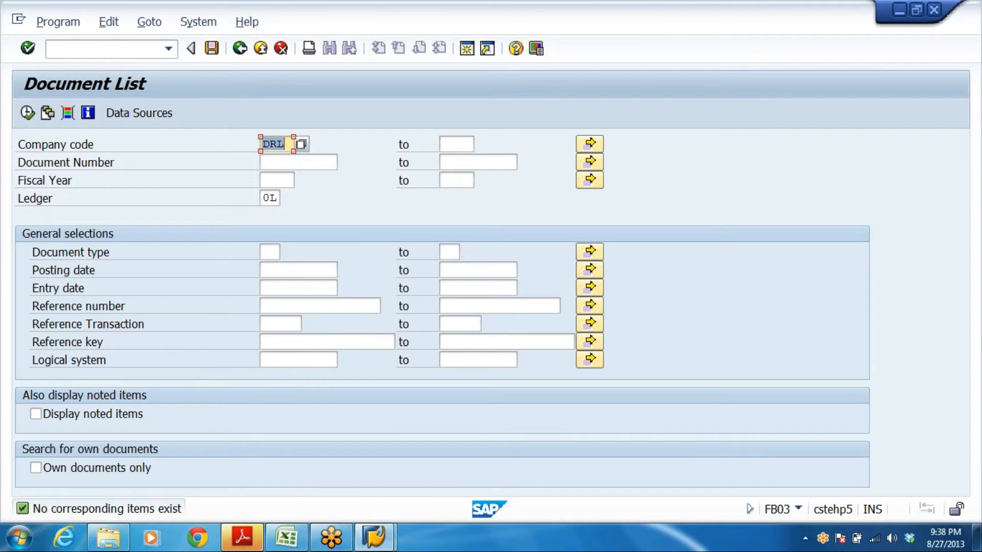
{"action": "left_click", "coordinate": [240, 48]}
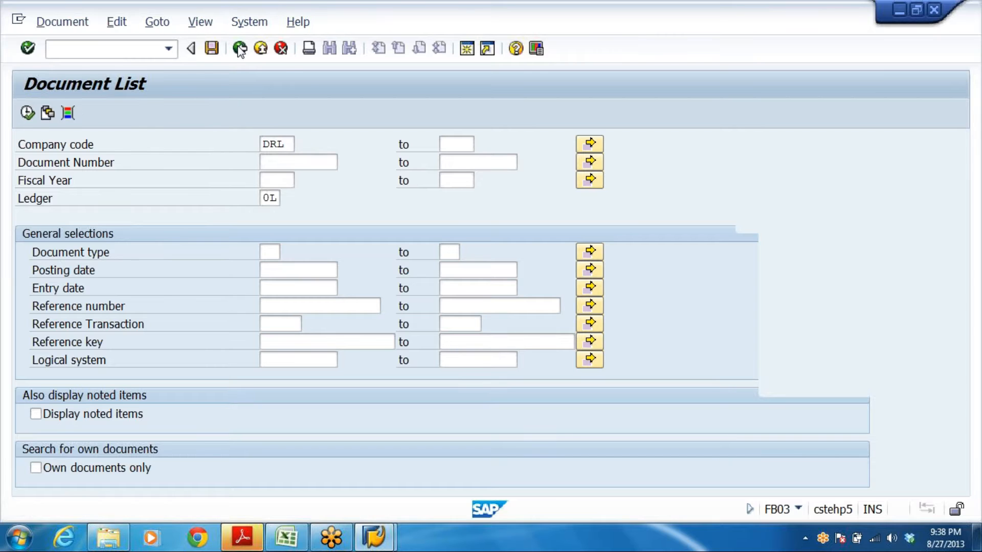
{"action": "left_click", "coordinate": [240, 48]}
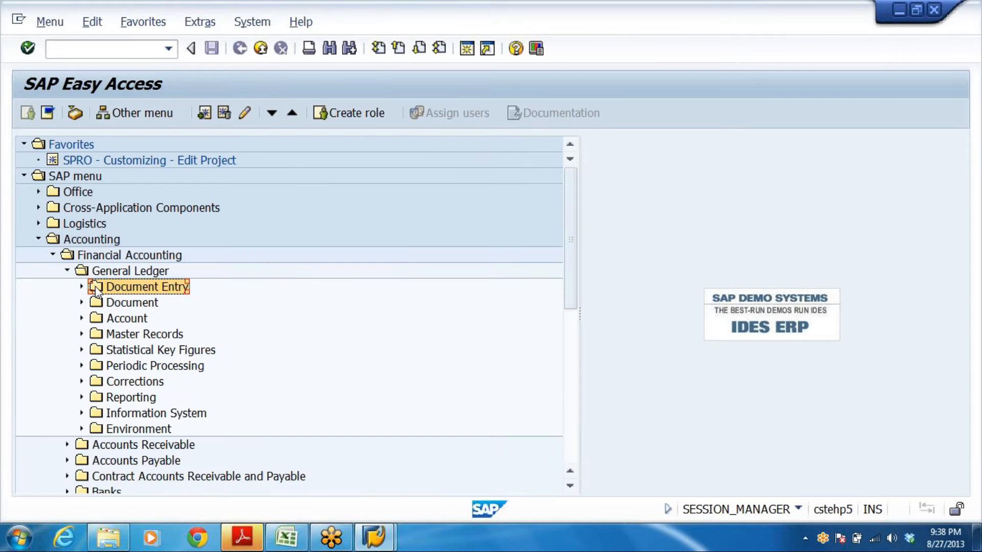
Collapse General Ledger and Financial Accounting in the menu tree and expand both folders again
{"action": "left_click", "coordinate": [66, 271]}
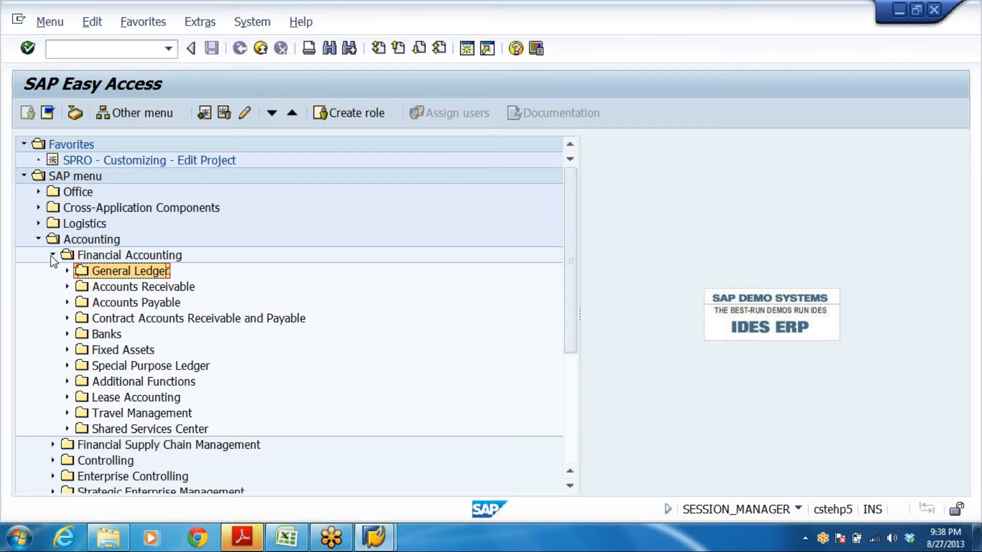
{"action": "left_click", "coordinate": [53, 256]}
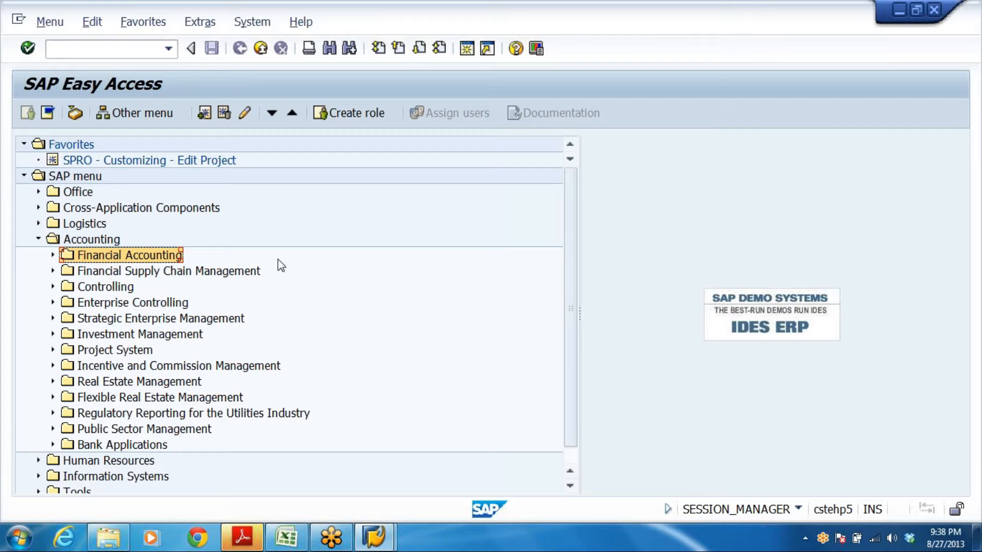
{"action": "left_click", "coordinate": [108, 49]}
{"action": "double_click", "coordinate": [109, 256]}
{"action": "key", "text": "Right"}
{"action": "key", "text": "Right"}
{"action": "key", "text": "Right"}
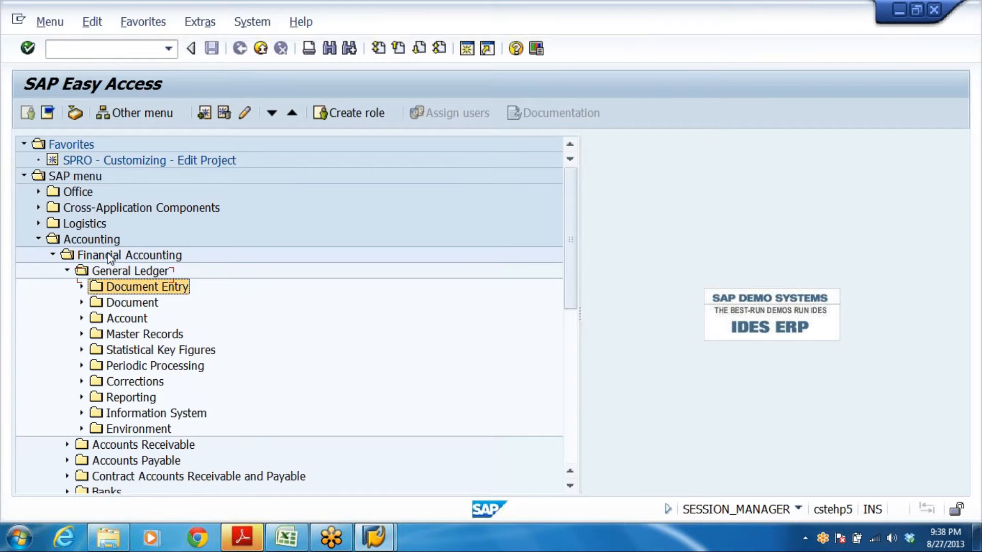
{"action": "key", "text": "Left"}
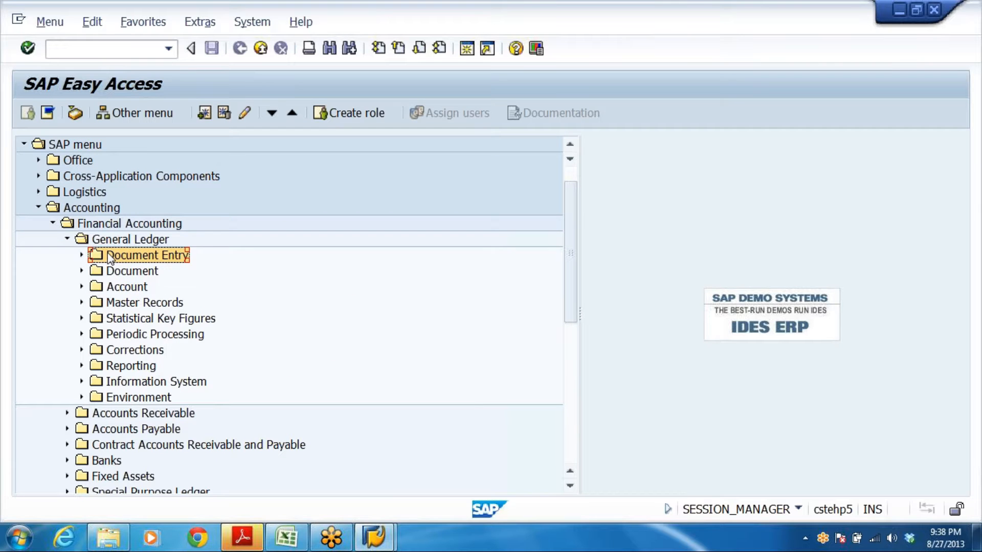
Expand Master Records and G/L Accounts under General Ledger and open central G/L account maintenance
{"action": "key", "text": "Down"}
{"action": "key", "text": "Down"}
{"action": "key", "text": "Down"}
{"action": "key", "text": "Right"}
{"action": "key", "text": "Down"}
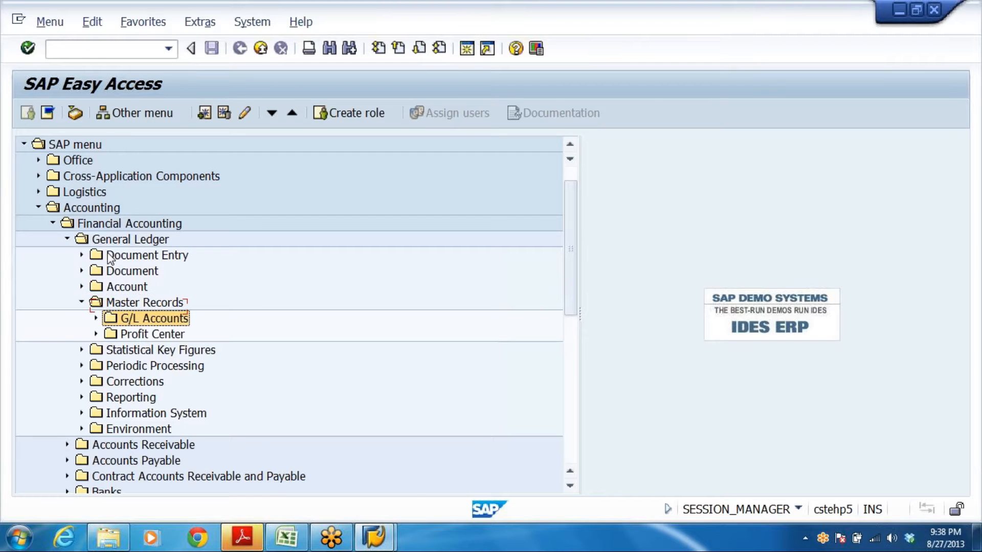
{"action": "key", "text": "Right"}
{"action": "key", "text": "Down"}
{"action": "key", "text": "Right"}
{"action": "key", "text": "Right"}
{"action": "key", "text": "Return"}
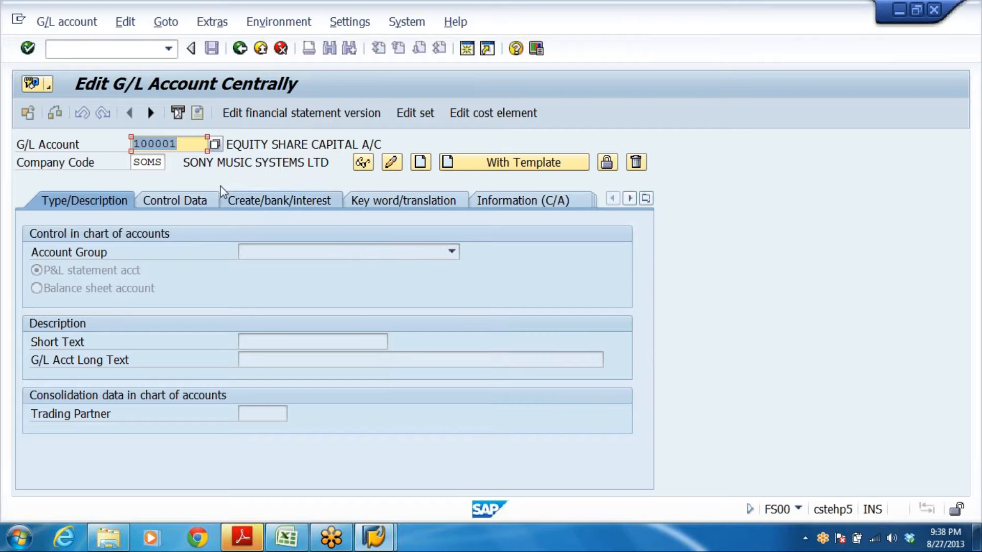
Set the company code to DRL and try to display the entered G/L account in it
{"action": "left_click", "coordinate": [155, 162]}
{"action": "key", "text": "Delete"}
{"action": "key", "text": "BackSpace"}
{"action": "key", "text": "BackSpace"}
{"action": "key", "text": "BackSpace"}
{"action": "type", "text": "D"}
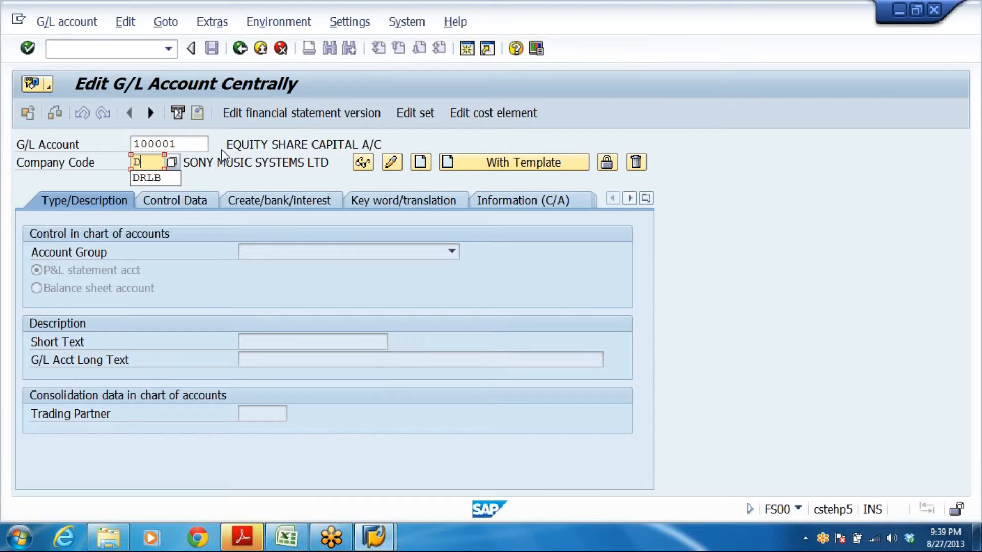
{"action": "type", "text": "RL"}
{"action": "key", "text": "Return"}
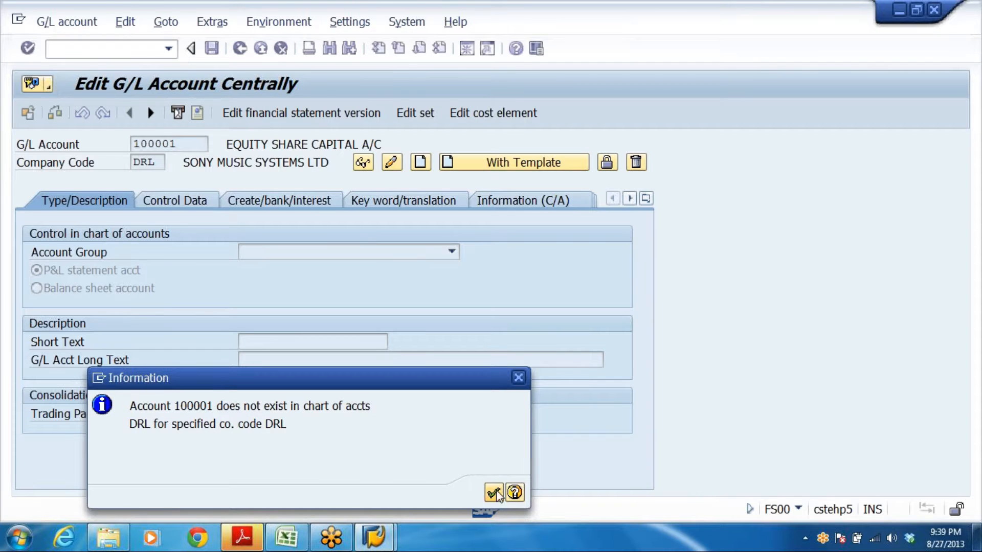
{"action": "left_click", "coordinate": [494, 493]}
{"action": "left_click", "coordinate": [364, 163]}
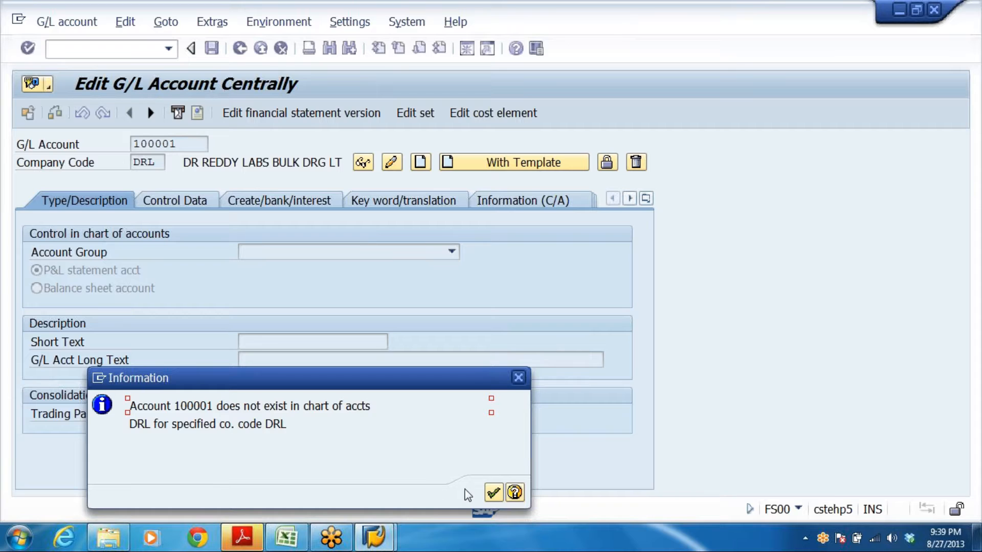
{"action": "left_click", "coordinate": [493, 492]}
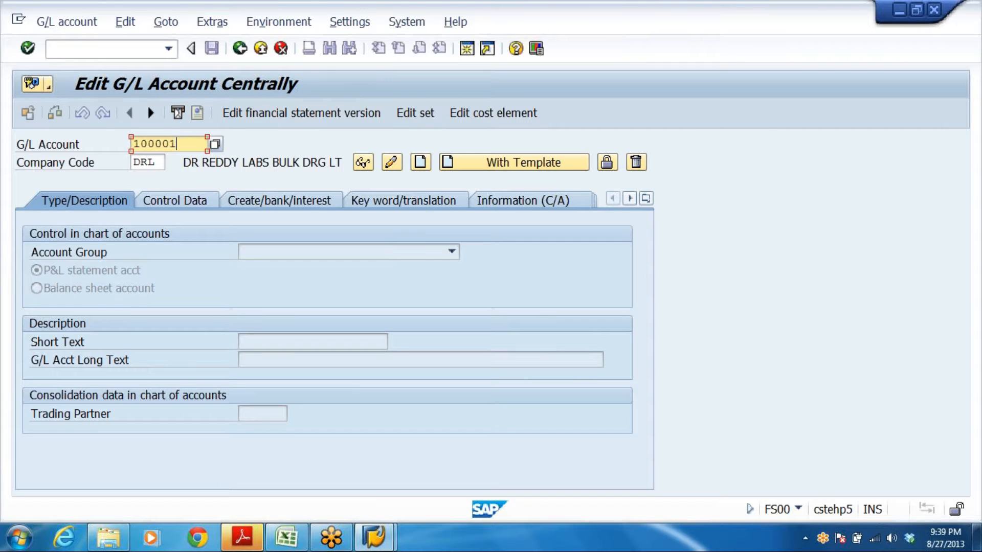
Clear the G/L account number and search for G/L accounts in chart of accounts DRL
{"action": "key", "text": "BackSpace"}
{"action": "key", "text": "BackSpace"}
{"action": "key", "text": "BackSpace"}
{"action": "key", "text": "BackSpace"}
{"action": "key", "text": "BackSpace"}
{"action": "key", "text": "BackSpace"}
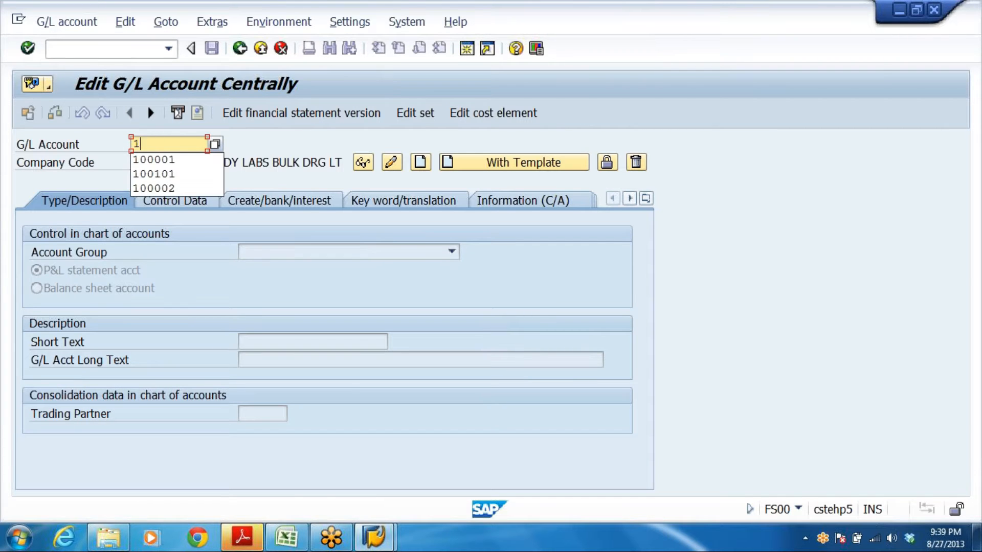
{"action": "left_click", "coordinate": [214, 145]}
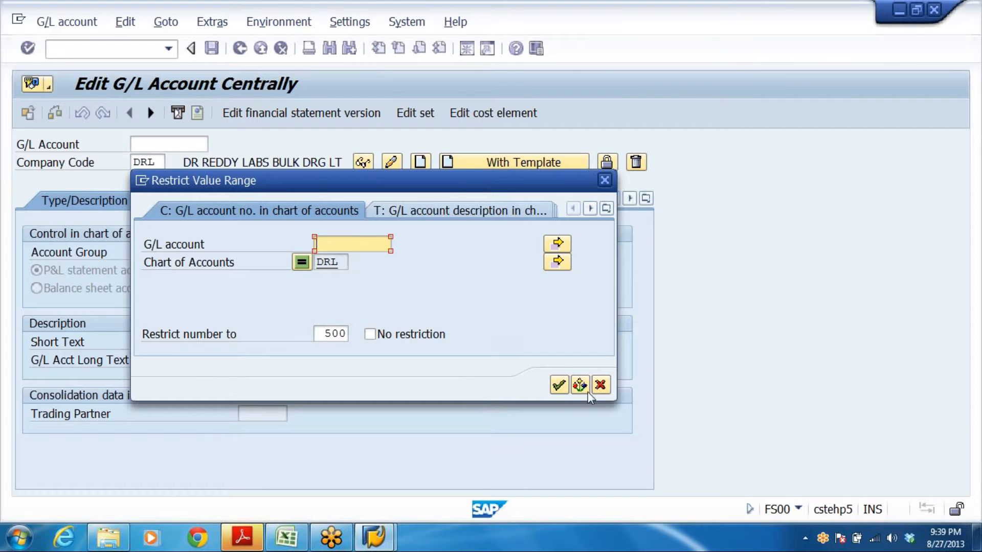
{"action": "left_click", "coordinate": [559, 387]}
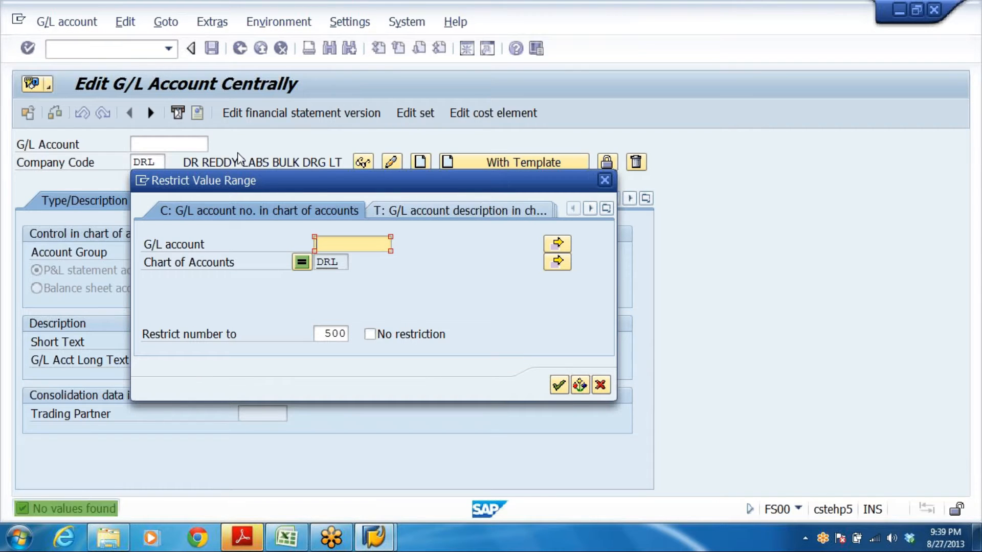
{"action": "left_click", "coordinate": [604, 180]}
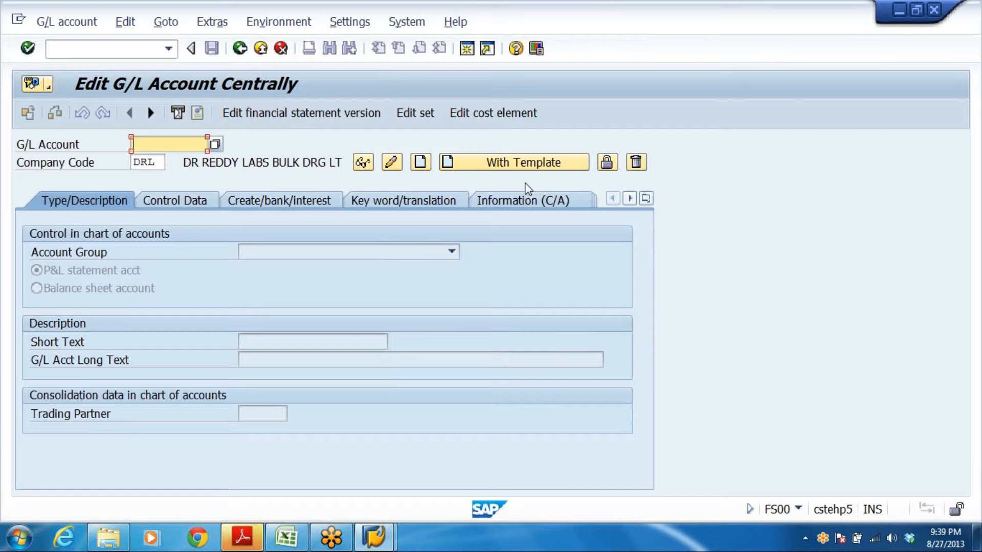
Look through the company code list for the Dr Reddy Labs entries and choose DRL
{"action": "left_click", "coordinate": [156, 163]}
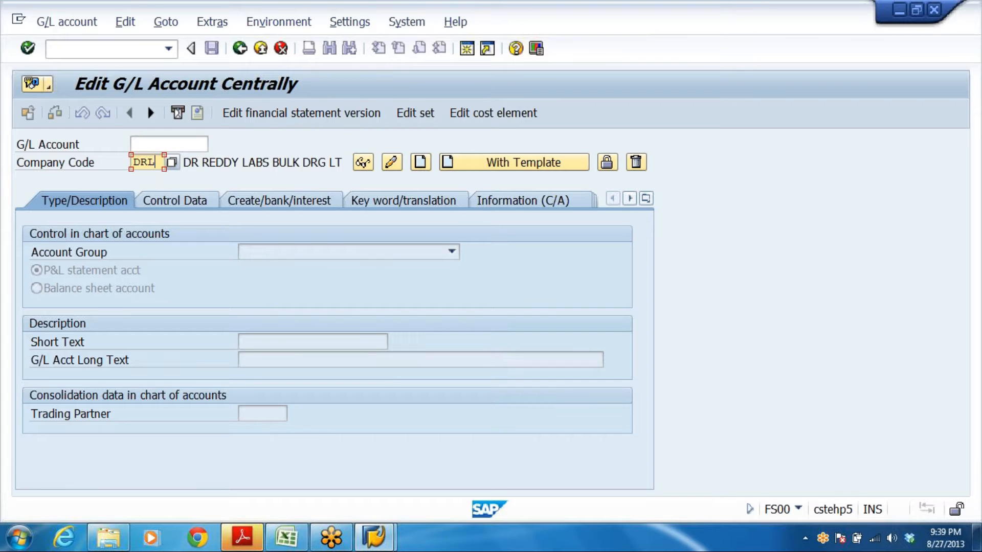
{"action": "key", "text": "Return"}
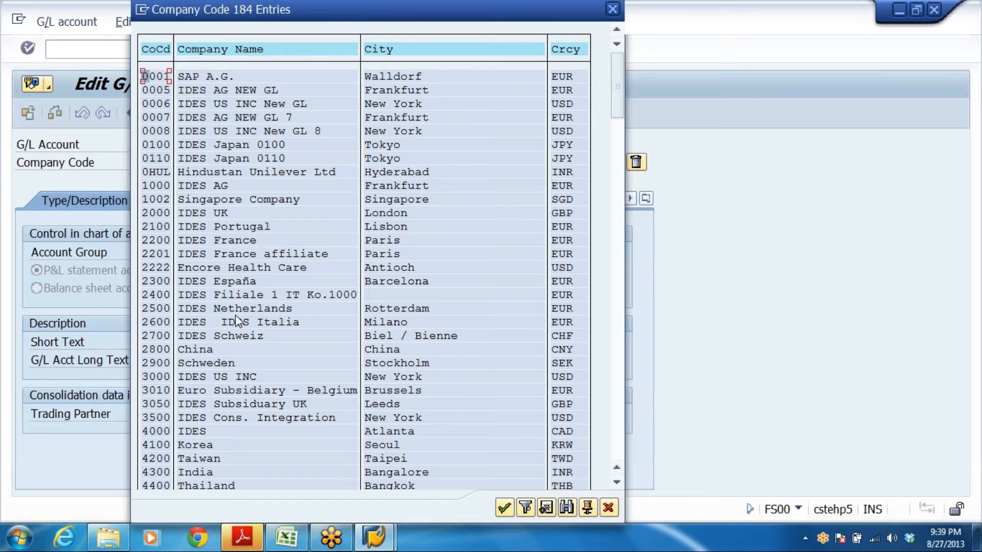
{"action": "left_click", "coordinate": [618, 447]}
{"action": "left_click", "coordinate": [618, 453]}
{"action": "left_click", "coordinate": [619, 453]}
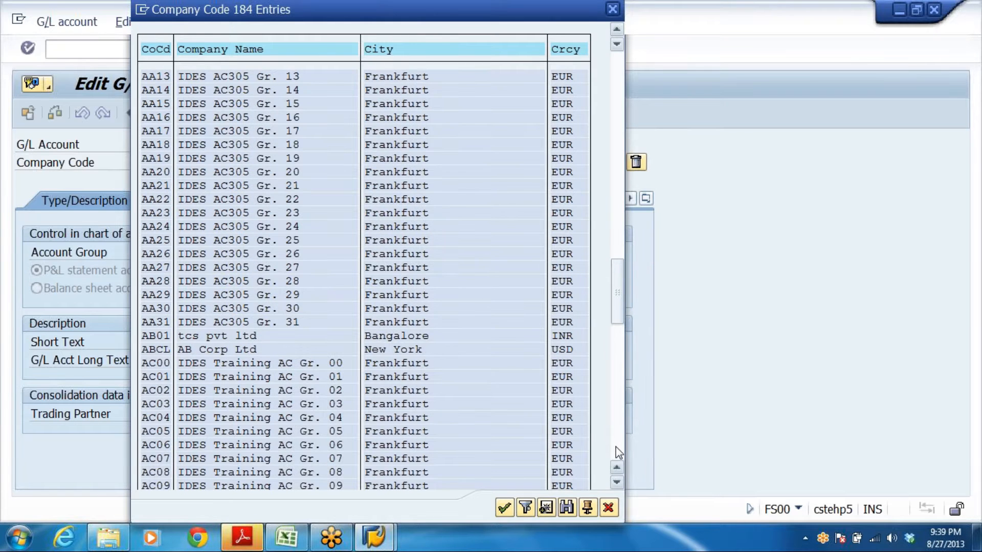
{"action": "left_click", "coordinate": [618, 452]}
{"action": "left_click", "coordinate": [619, 452]}
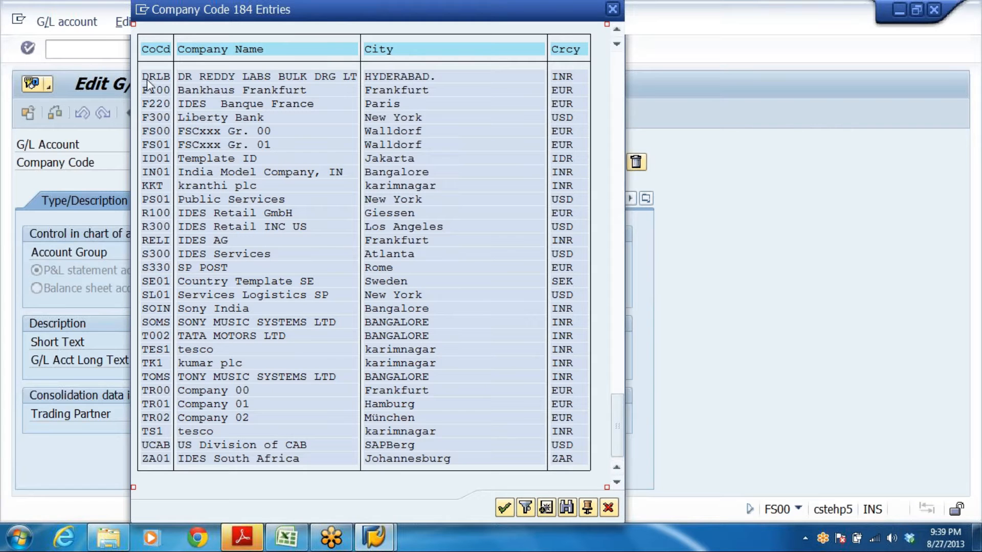
{"action": "left_click", "coordinate": [617, 29]}
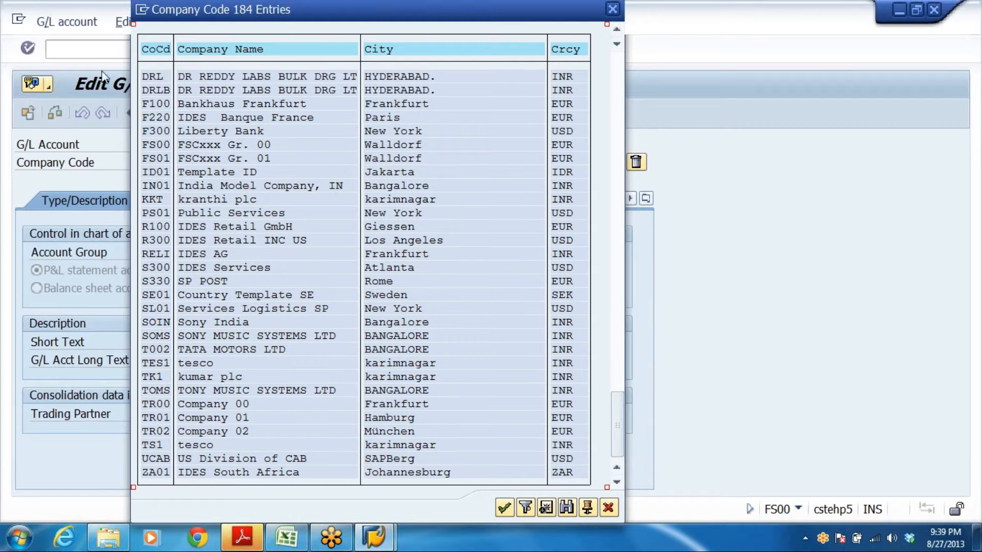
{"action": "double_click", "coordinate": [163, 76]}
Search chart of accounts DRL for existing G/L accounts, close the search and return to the menu tree
{"action": "left_click", "coordinate": [177, 139]}
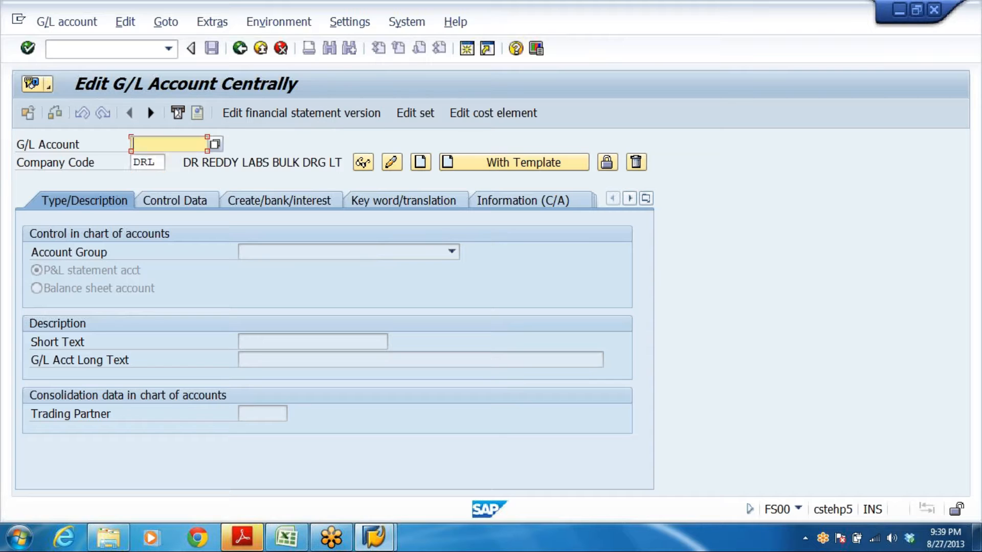
{"action": "left_click", "coordinate": [219, 142]}
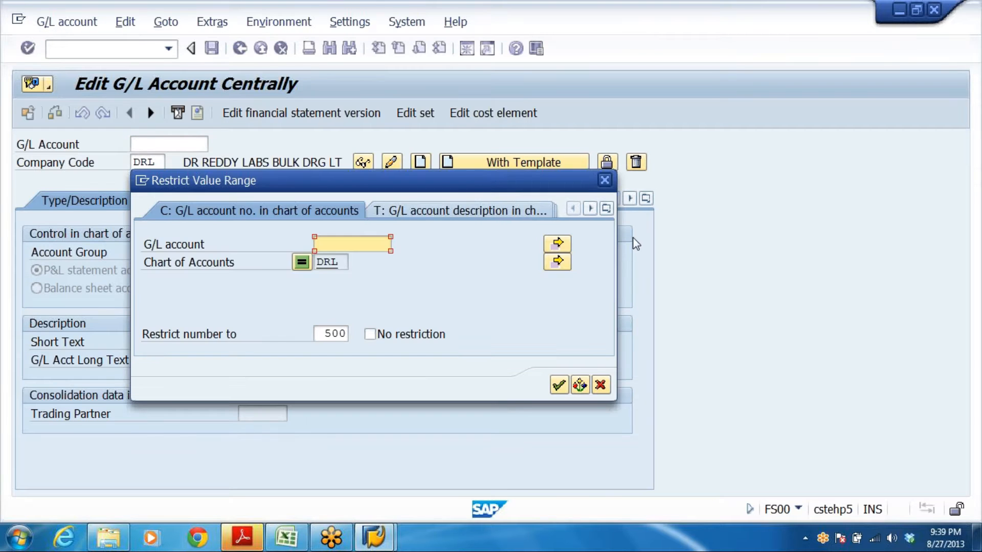
{"action": "left_click", "coordinate": [557, 386]}
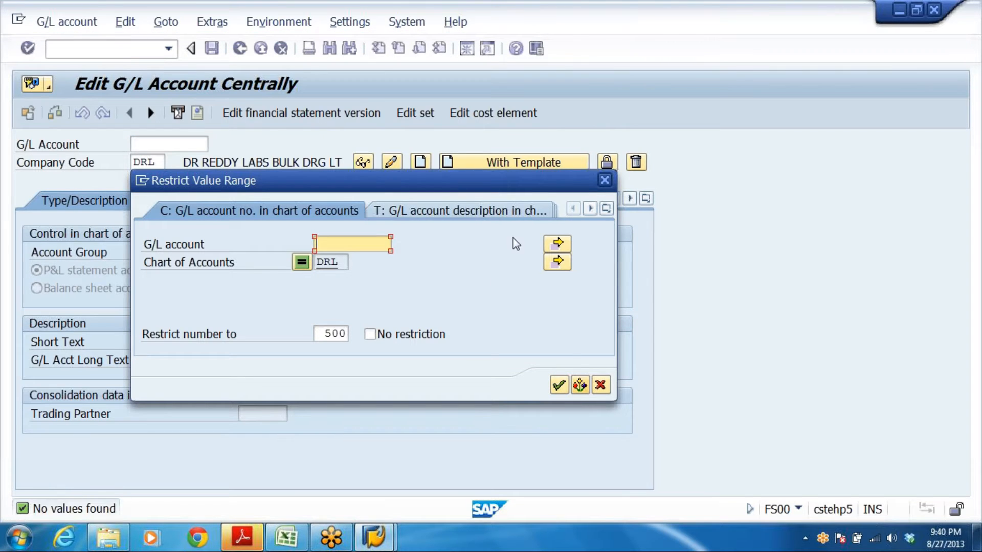
{"action": "left_click", "coordinate": [605, 180]}
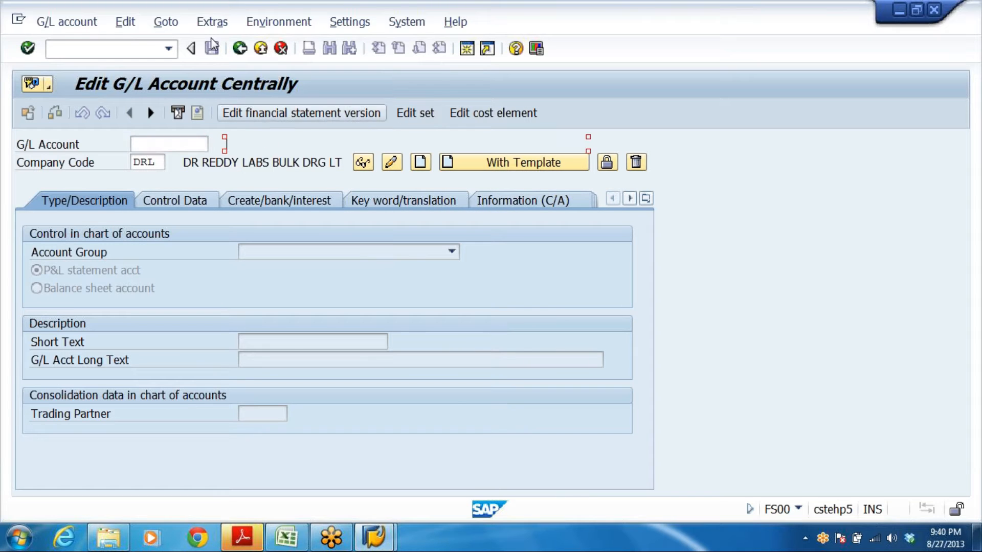
{"action": "left_click", "coordinate": [243, 49]}
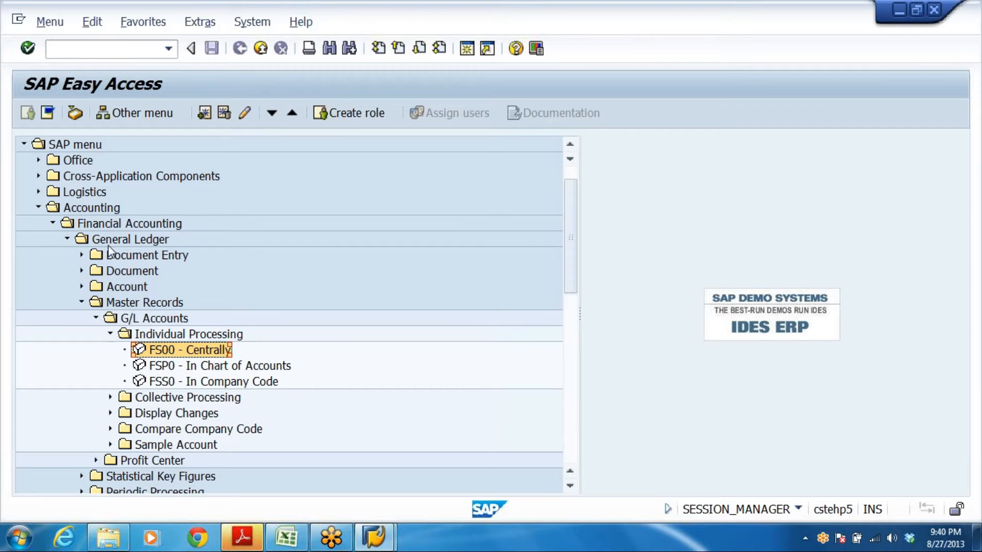
Open central G/L account maintenance from Individual Processing under the General Ledger master records and enter G/L account 100001
{"action": "left_click", "coordinate": [105, 210]}
{"action": "left_click", "coordinate": [127, 228]}
{"action": "left_click", "coordinate": [134, 240]}
{"action": "left_click", "coordinate": [111, 303]}
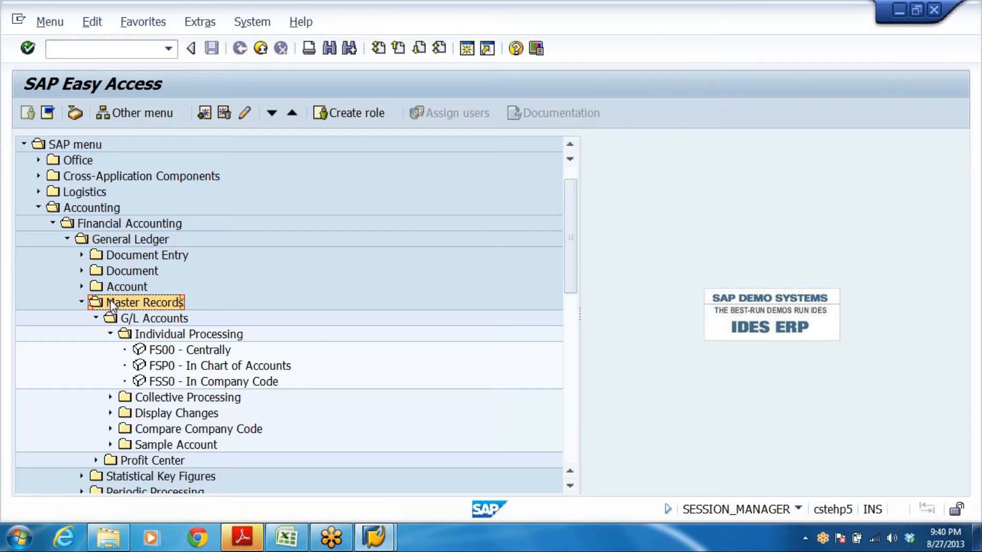
{"action": "left_click", "coordinate": [146, 318]}
{"action": "left_click", "coordinate": [172, 334]}
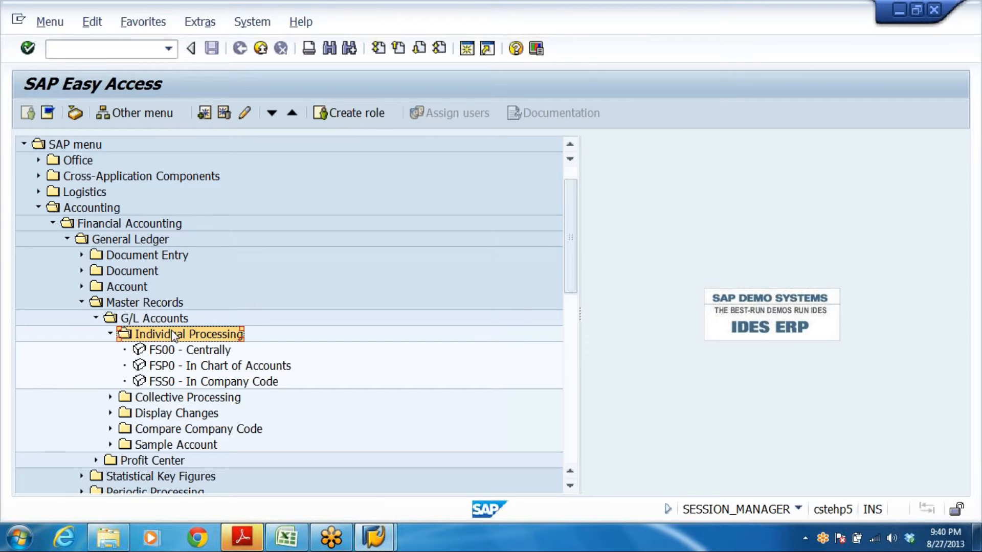
{"action": "left_click", "coordinate": [210, 352]}
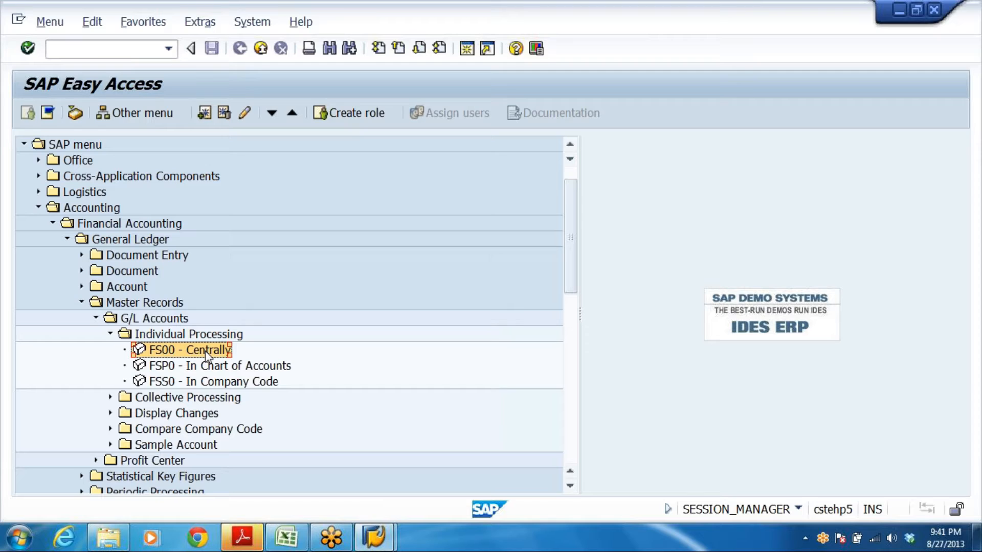
{"action": "double_click", "coordinate": [161, 350]}
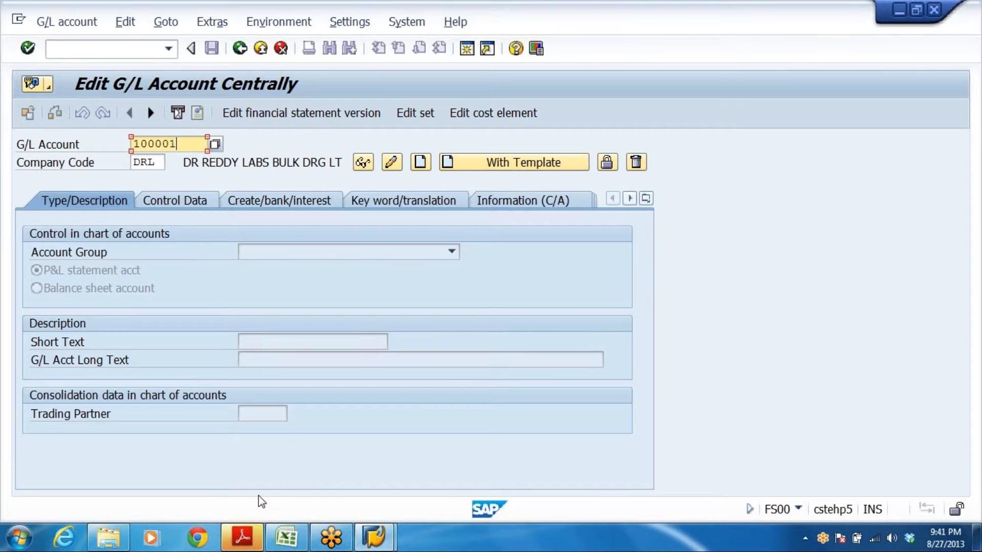
Switch to Excel, review the planned G/L accounts by group on the GLACCTS sheet, and return to SAP
{"action": "left_click", "coordinate": [293, 541]}
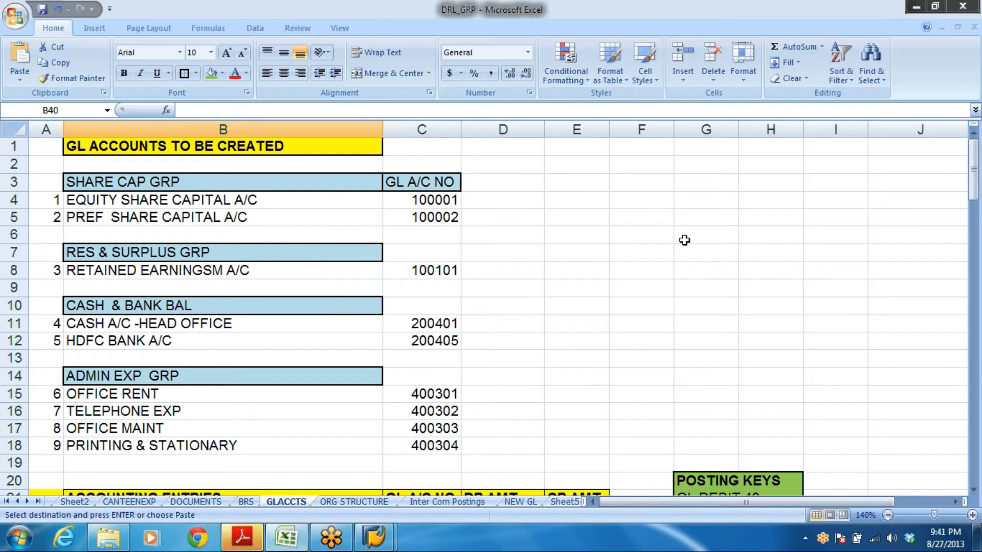
{"action": "left_click", "coordinate": [576, 253]}
{"action": "left_click", "coordinate": [102, 200]}
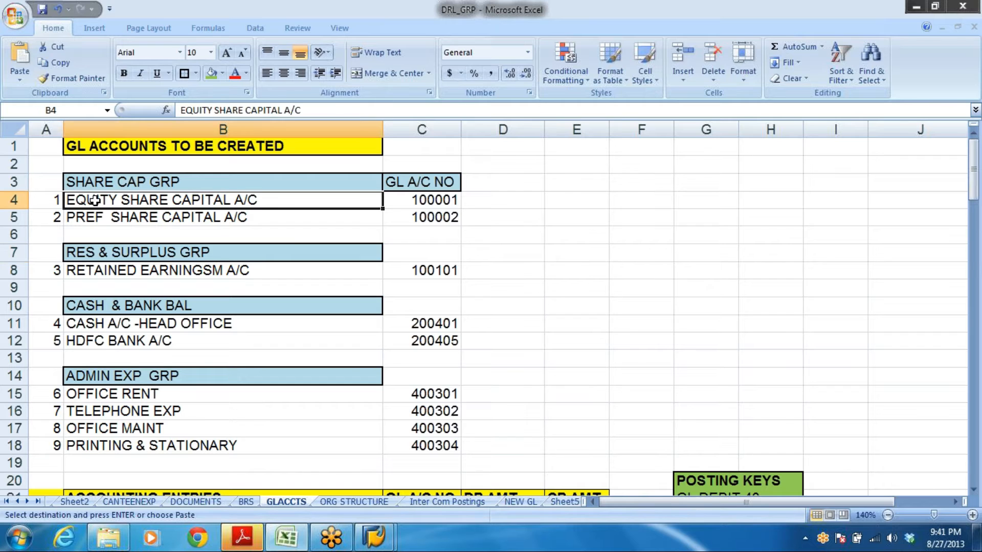
{"action": "left_click", "coordinate": [104, 219]}
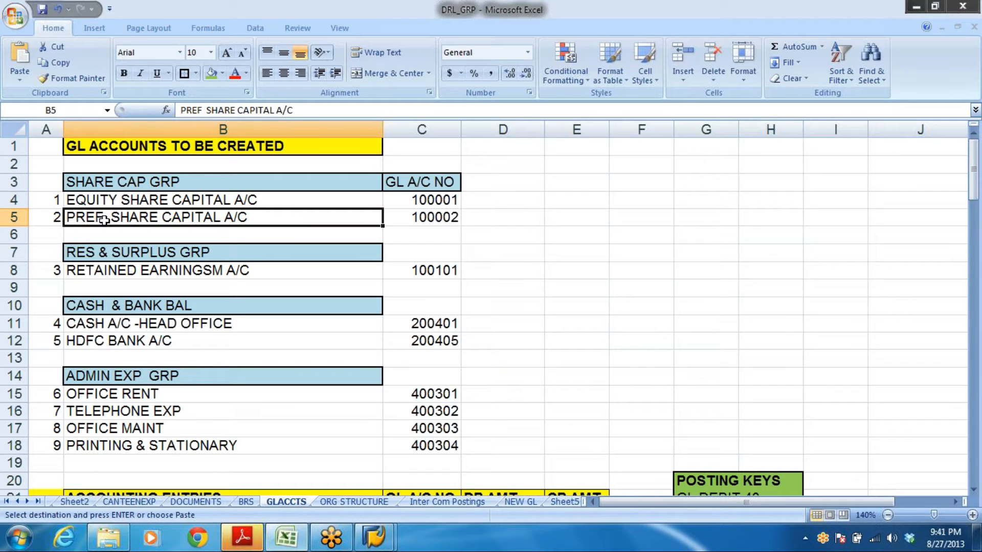
{"action": "left_click", "coordinate": [131, 269]}
{"action": "left_click", "coordinate": [134, 324]}
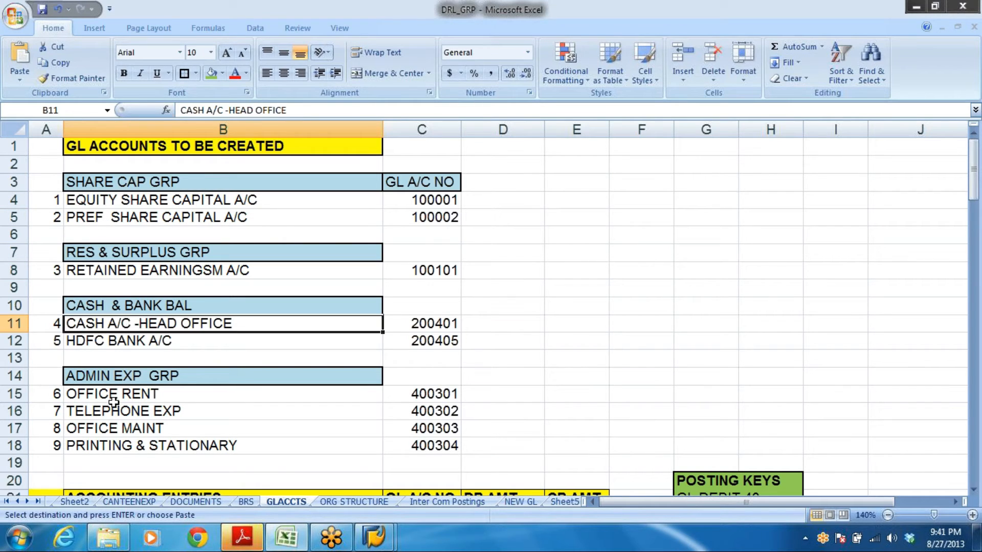
{"action": "left_click_drag", "start_coordinate": [113, 404], "coordinate": [121, 474]}
{"action": "left_click", "coordinate": [529, 342]}
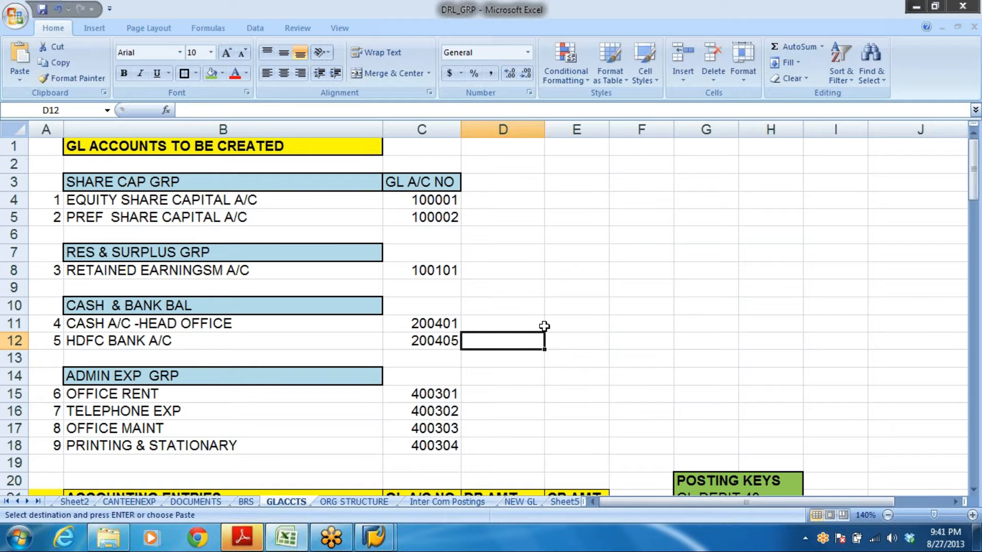
{"action": "key", "text": "alt+Tab"}
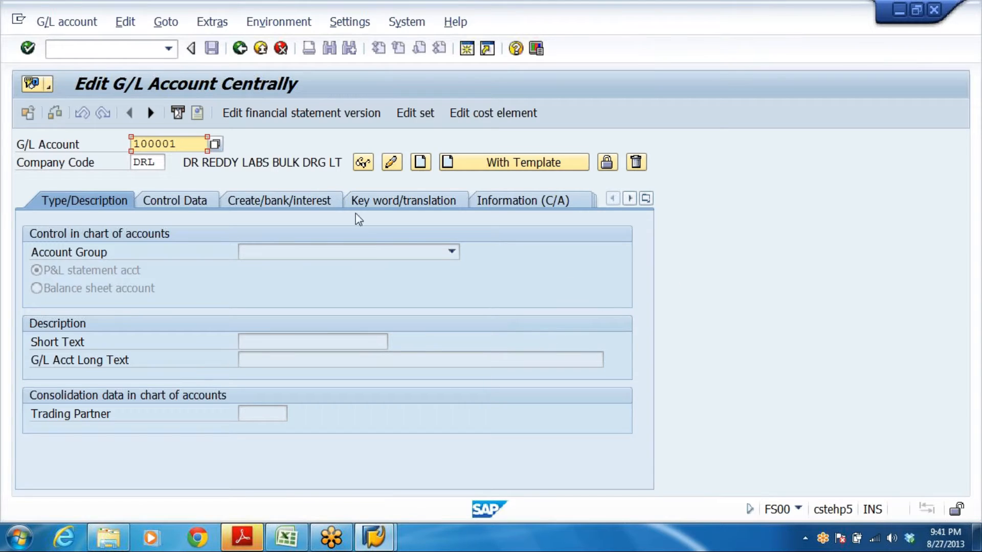
Start creating G/L account 100001 in company code DRL
{"action": "key", "text": "Tab"}
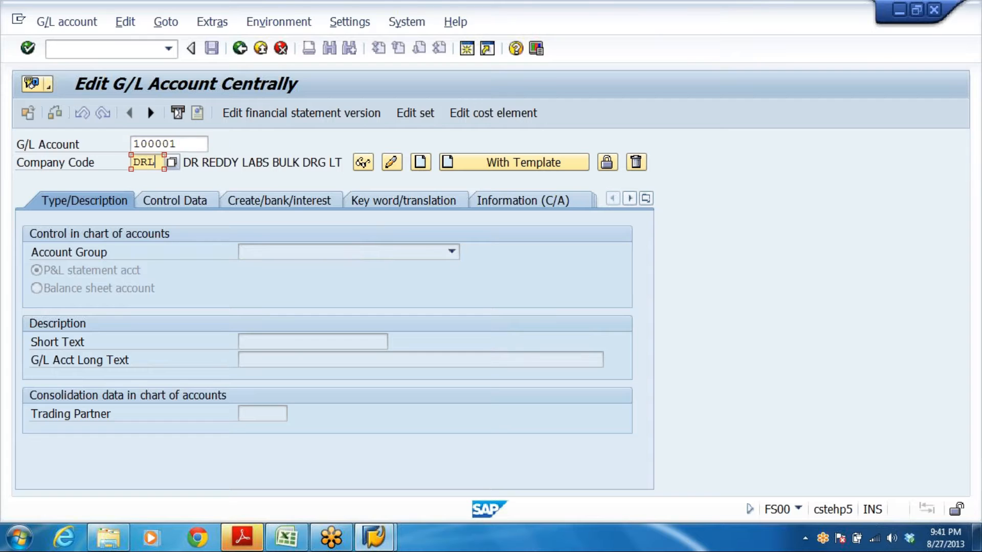
{"action": "key", "text": "shift+Tab"}
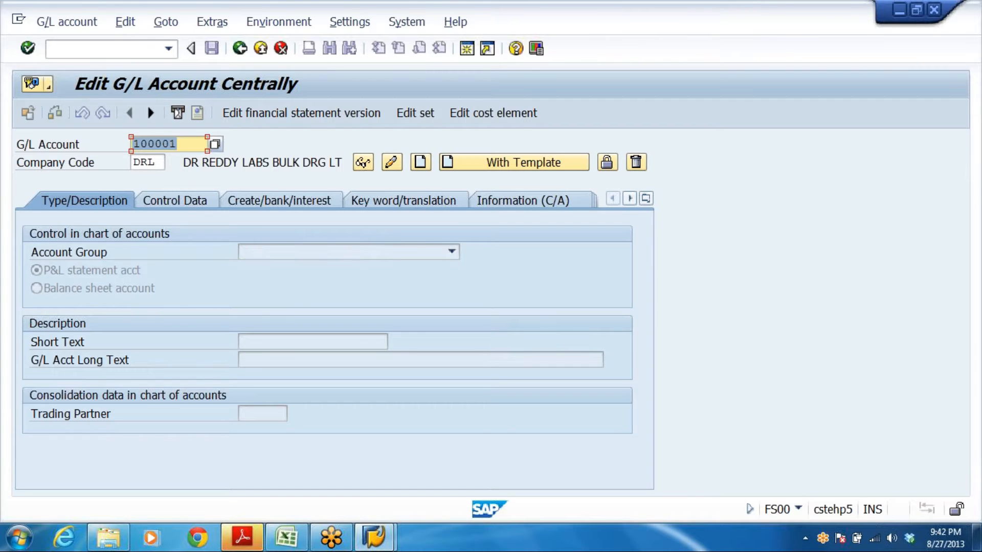
{"action": "left_click", "coordinate": [157, 162]}
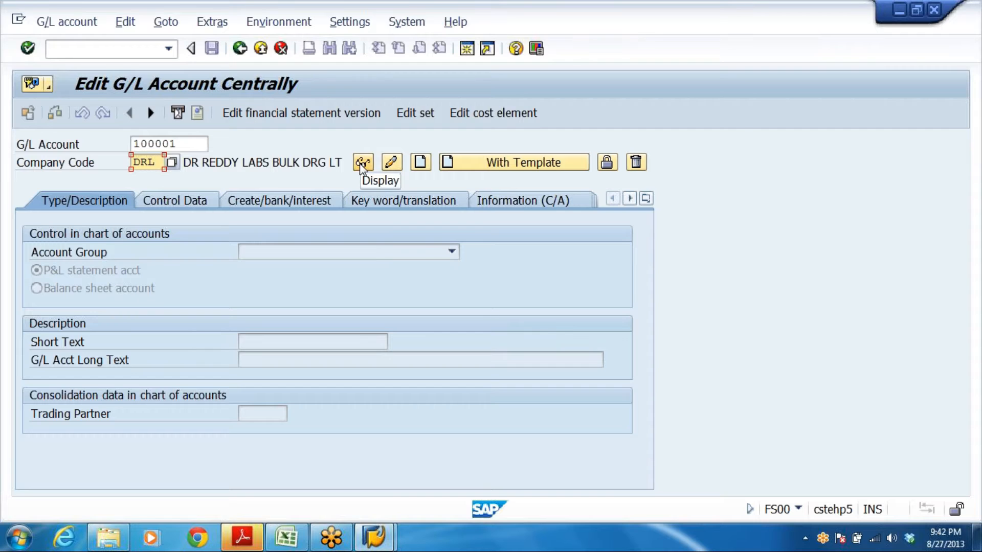
{"action": "left_click", "coordinate": [420, 164]}
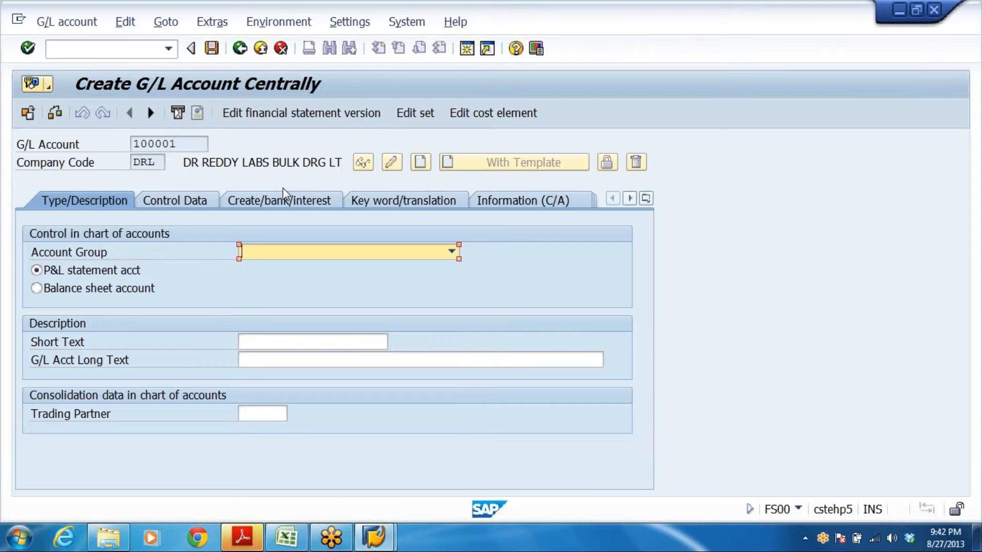
Classify G/L account 100001 as a balance sheet account
{"action": "left_click_drag", "start_coordinate": [179, 144], "coordinate": [127, 148]}
{"action": "left_click", "coordinate": [188, 145]}
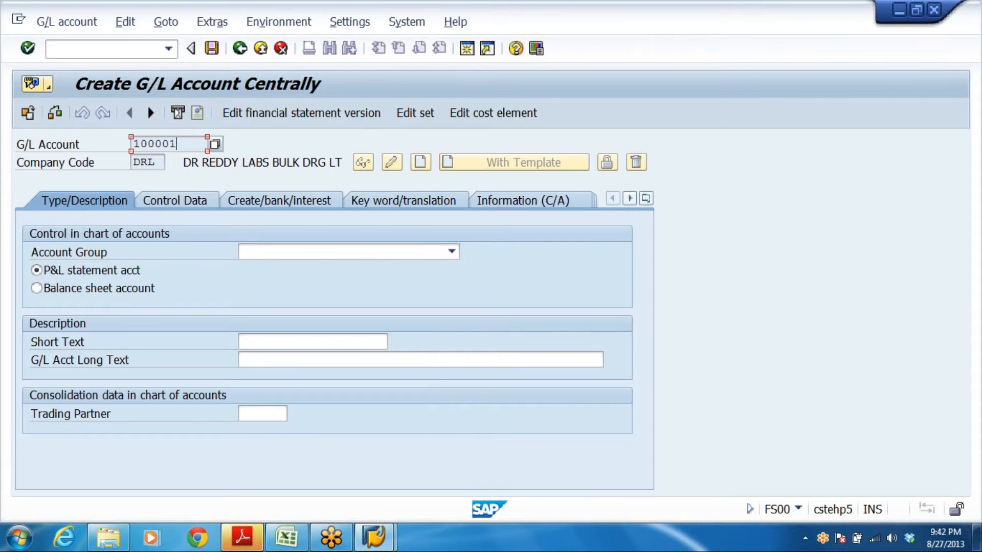
{"action": "left_click", "coordinate": [39, 289]}
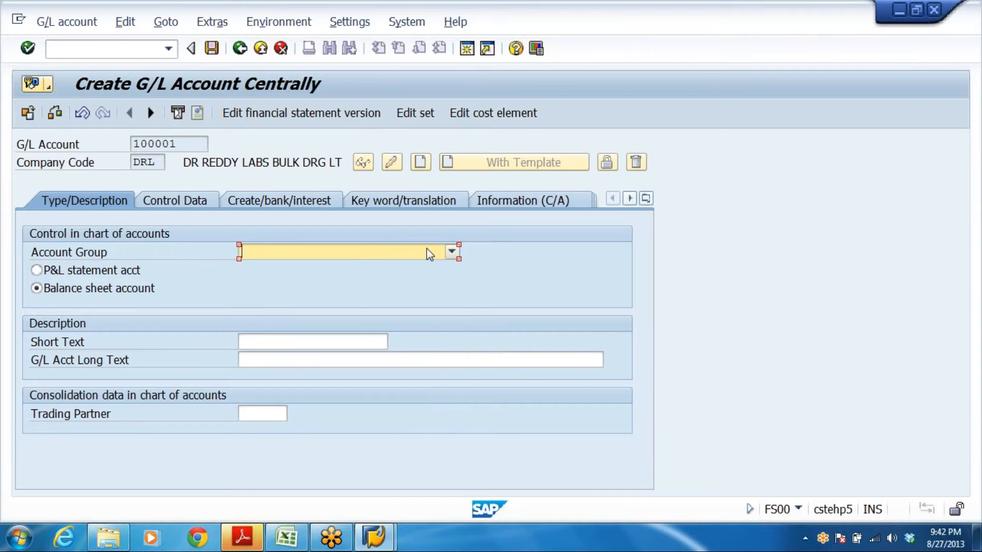
Try to assign account group CASH & BANK BALANCES to G/L account 100001
{"action": "left_click", "coordinate": [453, 252]}
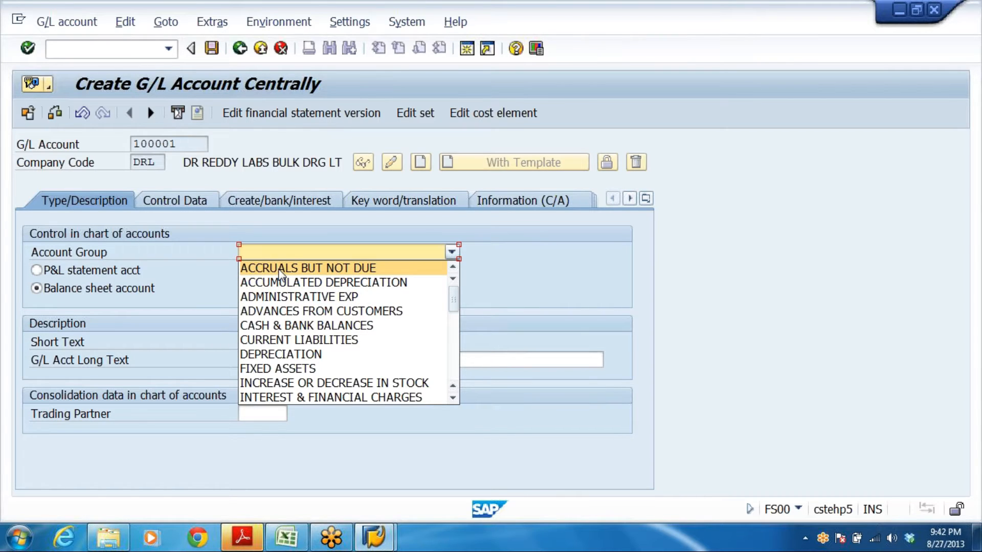
{"action": "left_click", "coordinate": [289, 328]}
{"action": "key", "text": "Return"}
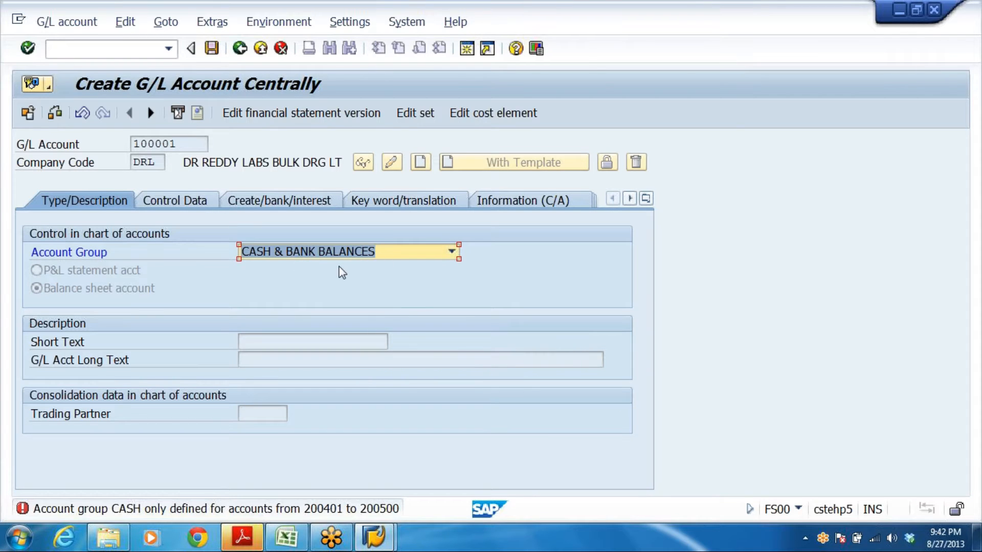
Change the account group to SHARE CAPITAL and try SUNDRY CREDITORS in its place
{"action": "left_click", "coordinate": [451, 252]}
{"action": "left_click_drag", "start_coordinate": [456, 306], "coordinate": [454, 342]}
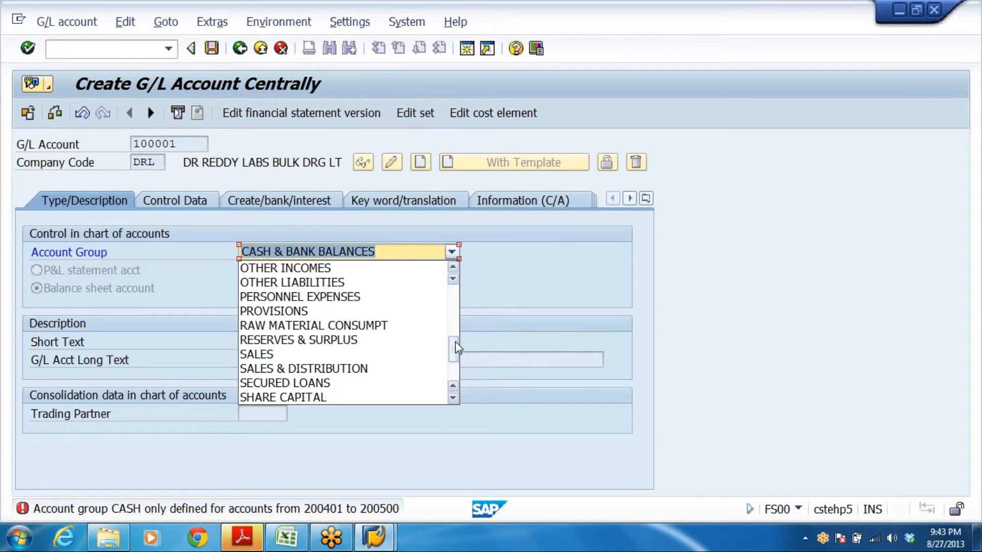
{"action": "left_click", "coordinate": [313, 398]}
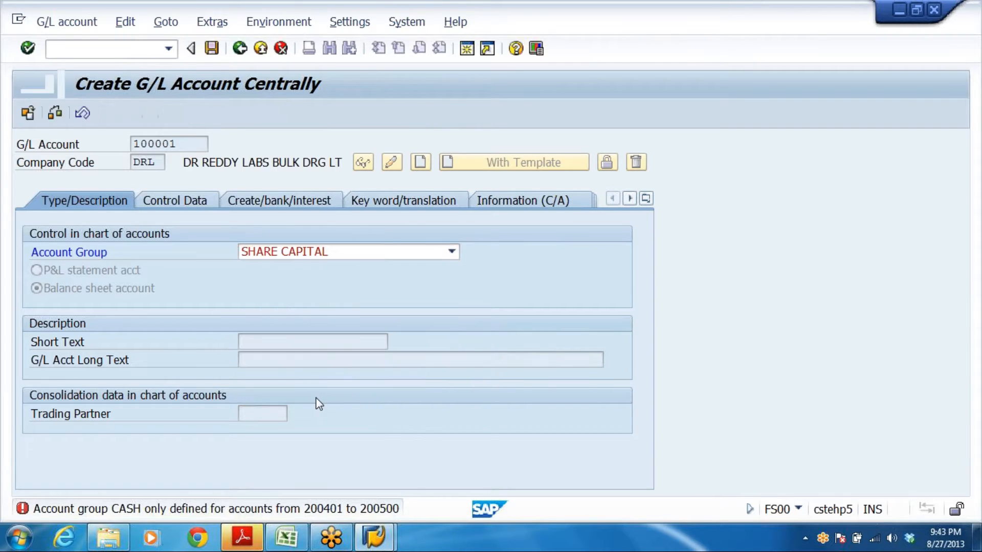
{"action": "left_click", "coordinate": [452, 252]}
{"action": "left_click", "coordinate": [321, 325]}
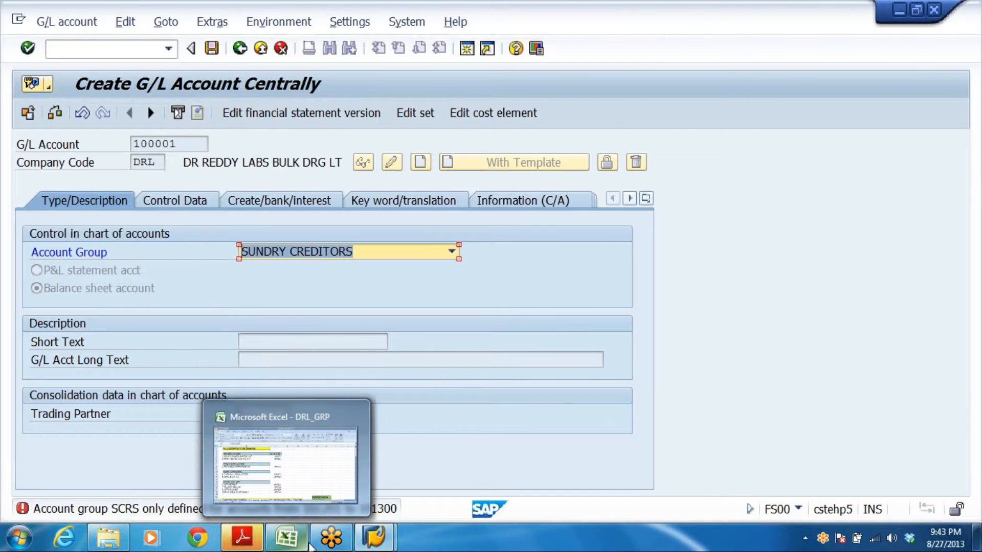
Set the account group to SHARE CAPITAL and the G/L account long text to EQUITY SHARE CAPITAL A/C
{"action": "left_click", "coordinate": [453, 252]}
{"action": "left_click", "coordinate": [369, 309]}
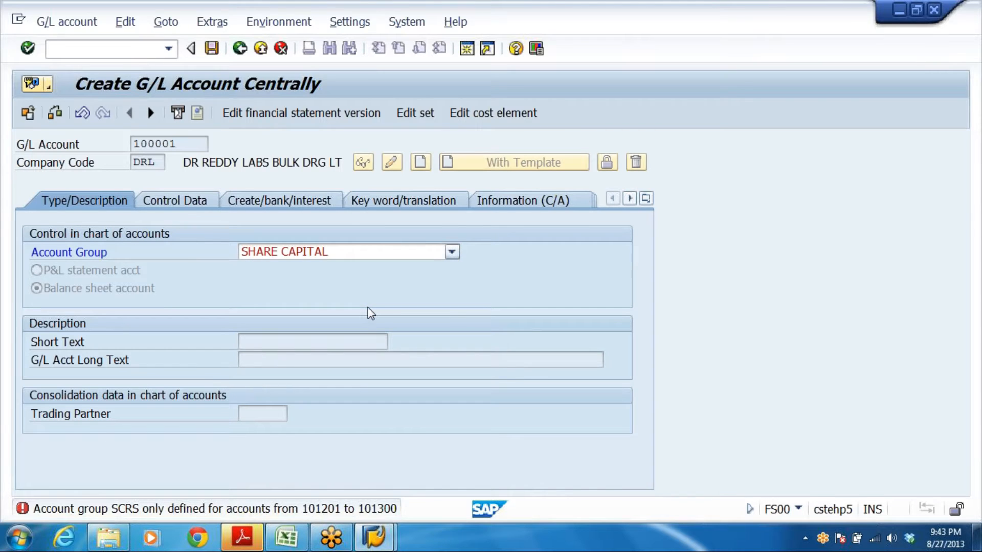
{"action": "left_click", "coordinate": [409, 360]}
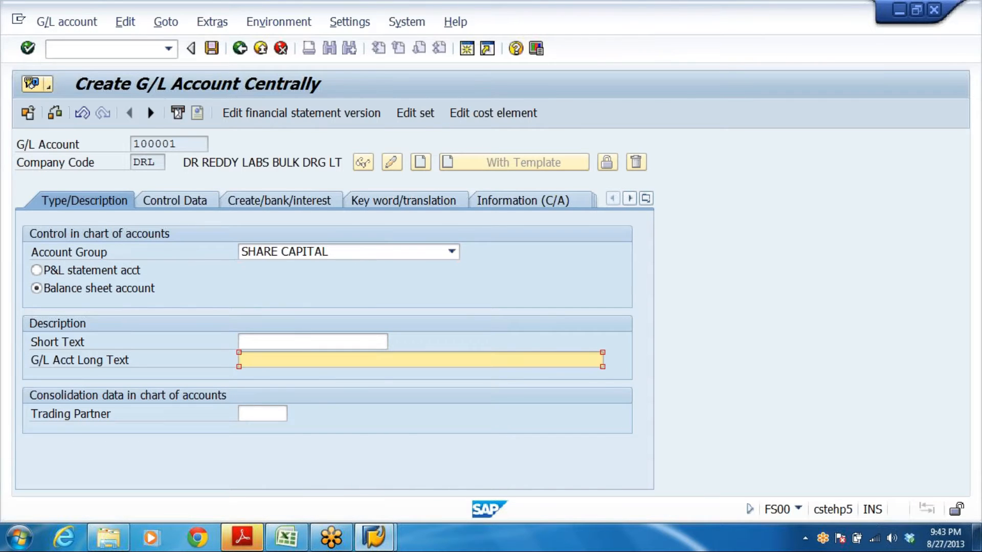
{"action": "type", "text": "E"}
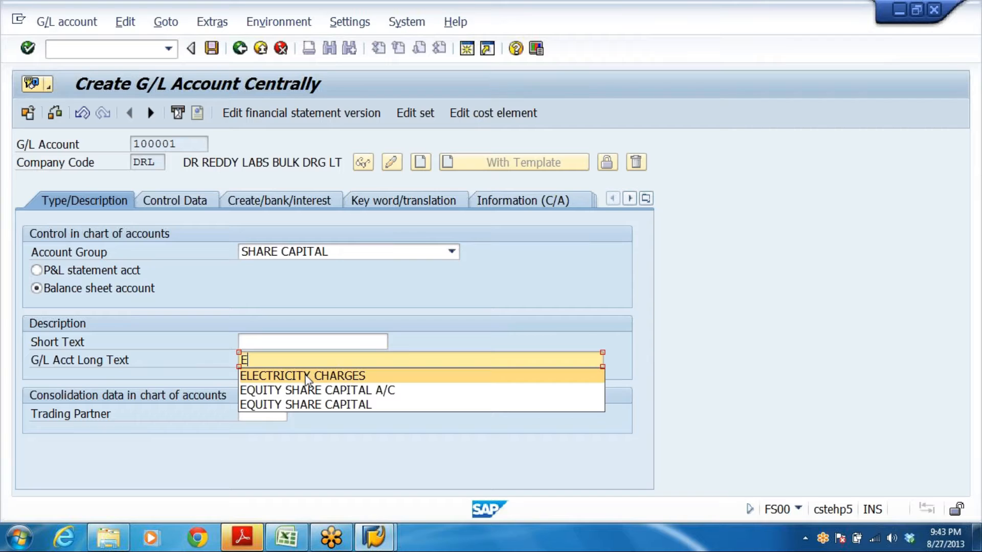
{"action": "left_click", "coordinate": [310, 392]}
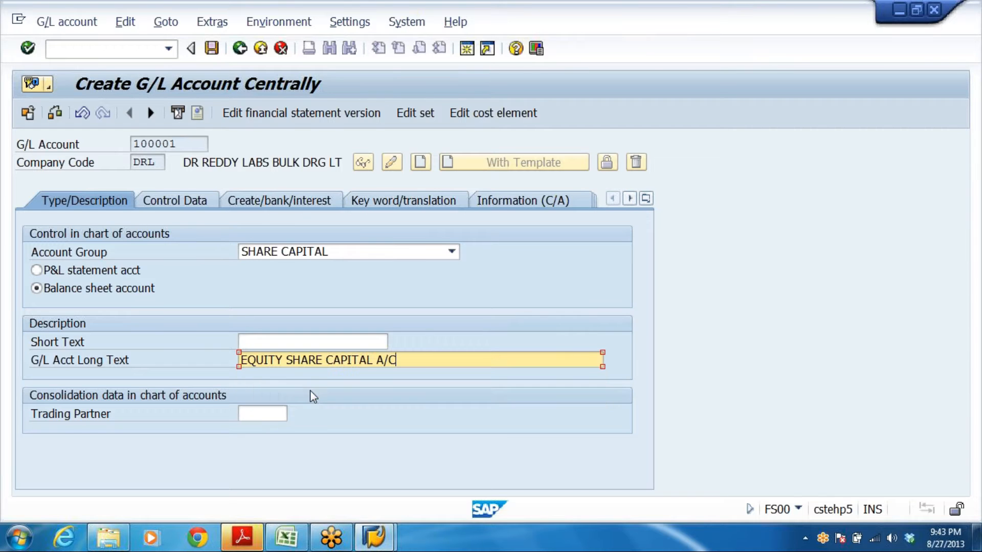
Set the short text of G/L account 100001 to EQUITY SHARE CAPITAL
{"action": "key", "text": "shift+Tab"}
{"action": "type", "text": "E"}
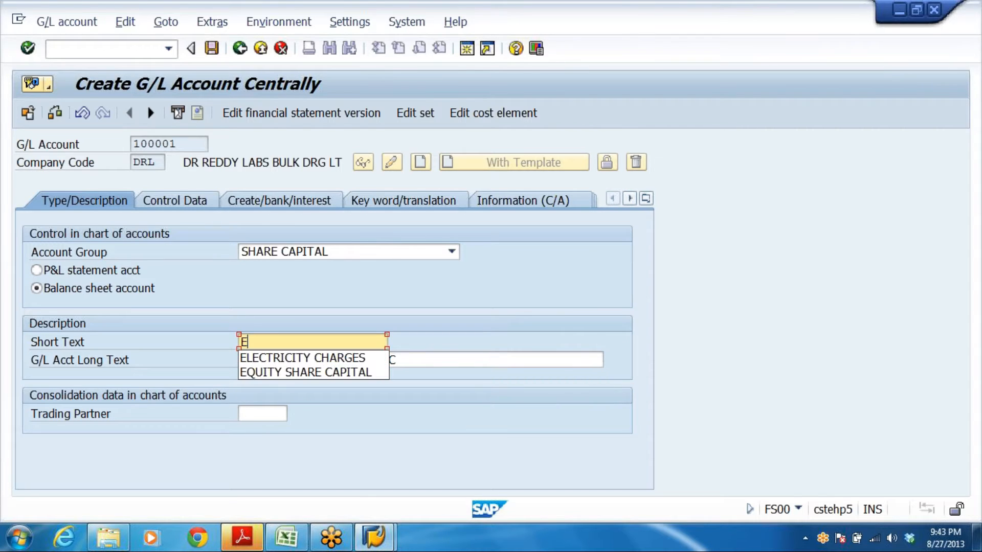
{"action": "left_click", "coordinate": [312, 373]}
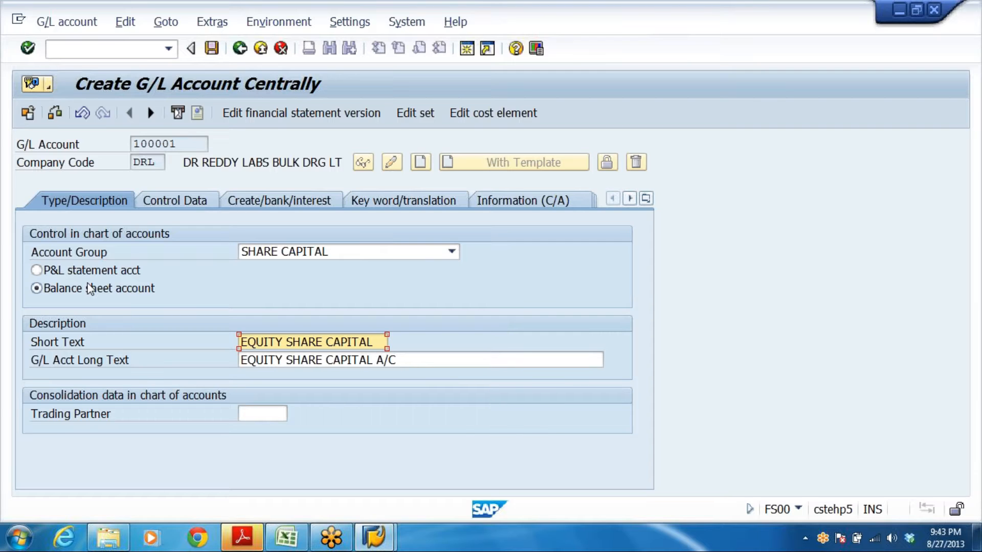
In the control data of account 100001, enable only balances in local currency and line item display
{"action": "left_click", "coordinate": [169, 200]}
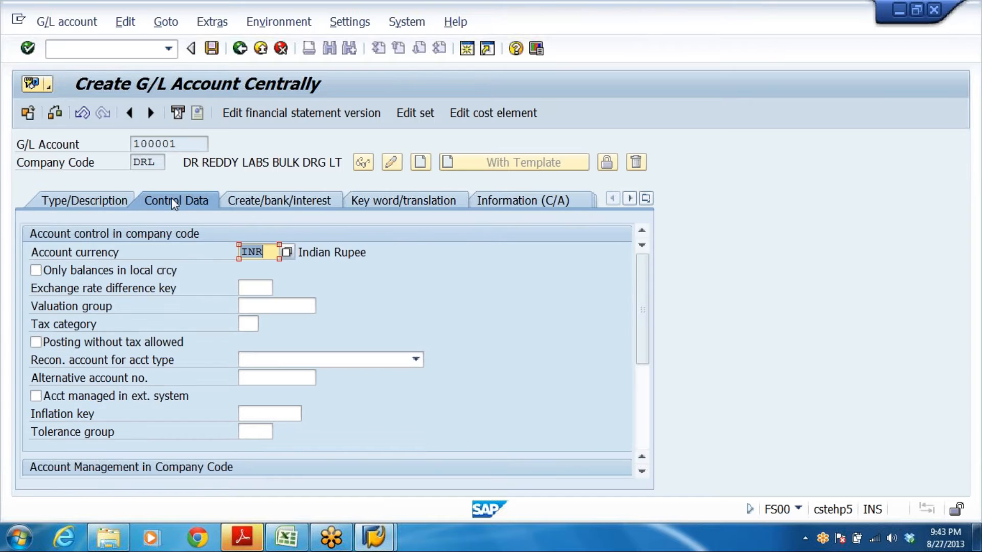
{"action": "left_click", "coordinate": [267, 252]}
{"action": "left_click", "coordinate": [37, 271]}
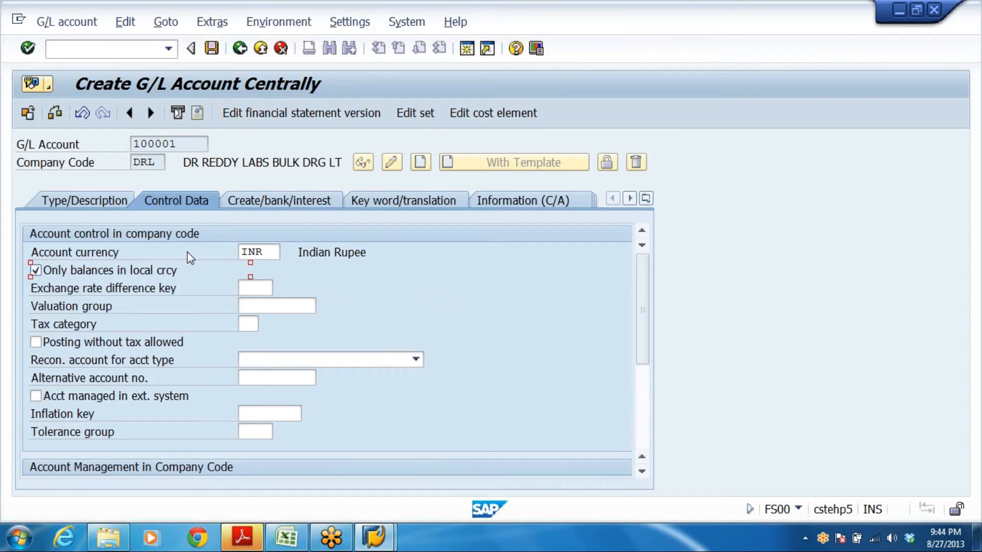
{"action": "left_click_drag", "start_coordinate": [646, 312], "coordinate": [638, 374]}
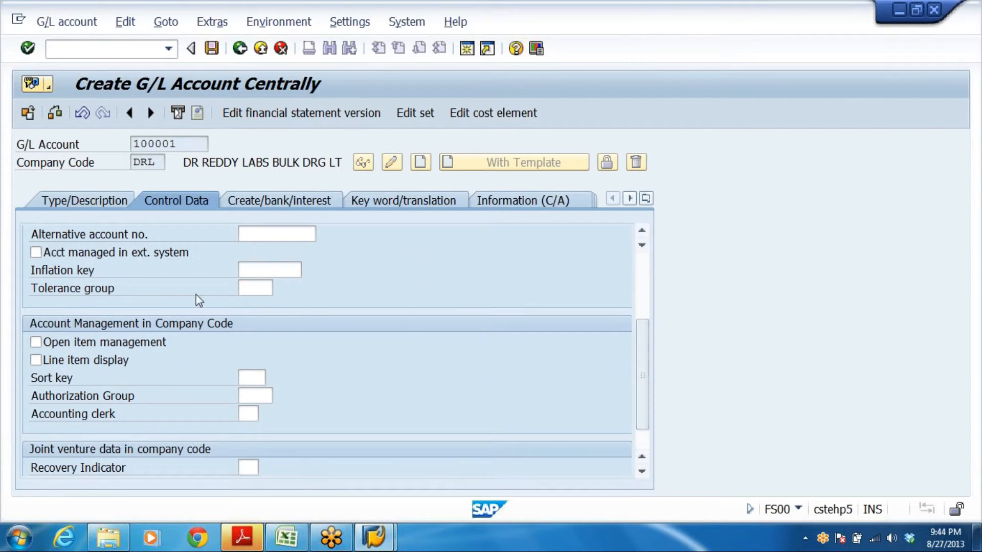
{"action": "left_click", "coordinate": [36, 360]}
{"action": "scroll", "coordinate": [312, 355], "scroll_direction": "up", "scroll_amount": 3}
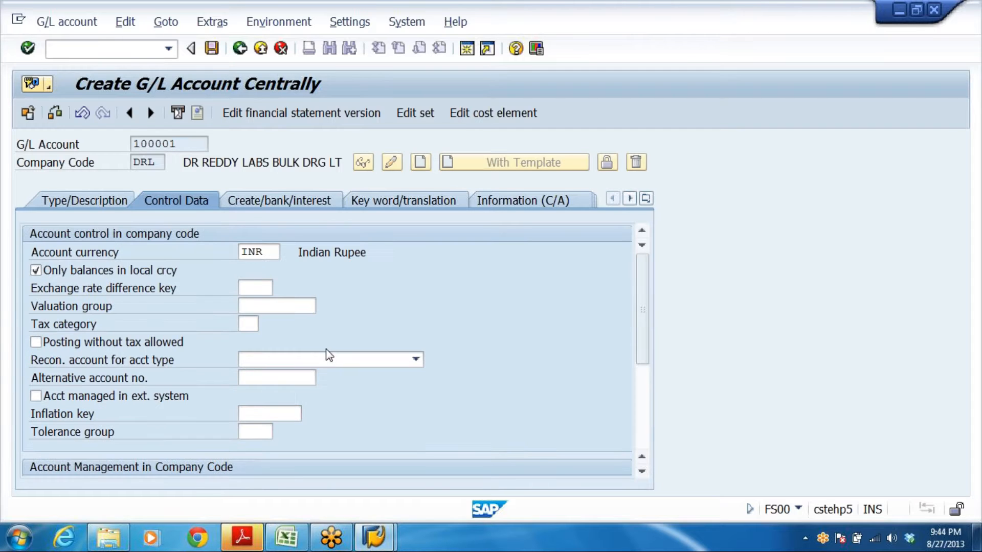
Set the sort key of account 100001 to 001, Posting date
{"action": "scroll", "coordinate": [327, 355], "scroll_direction": "down", "scroll_amount": 3}
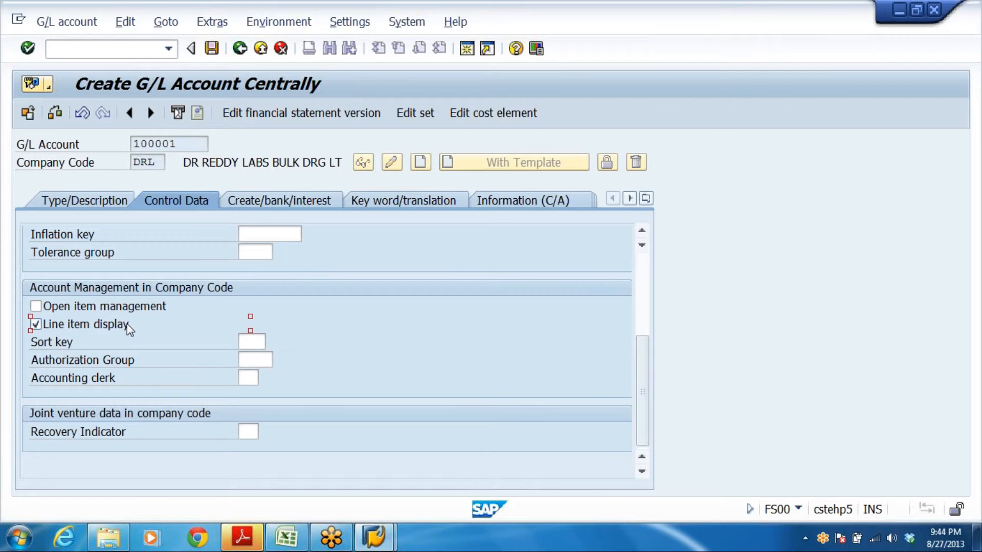
{"action": "left_click", "coordinate": [251, 341]}
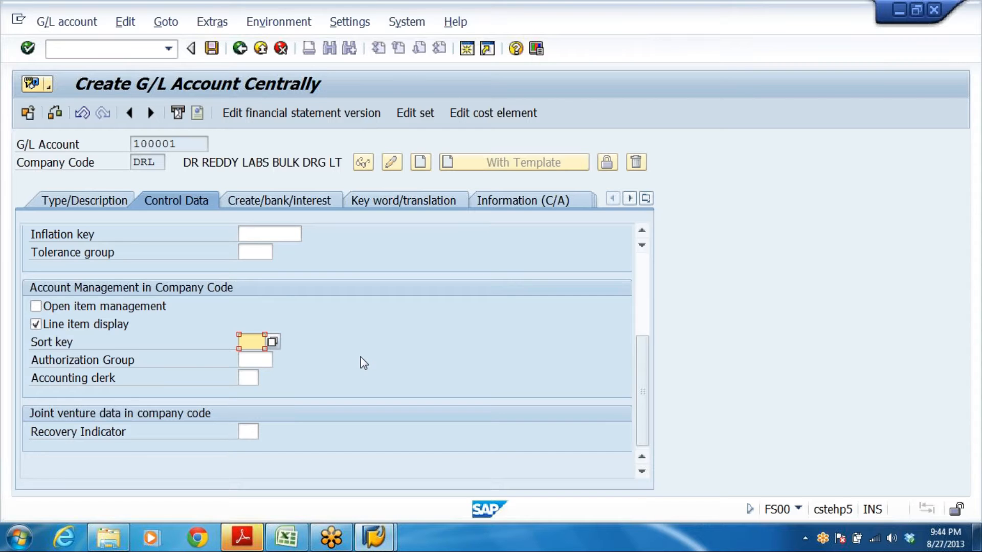
{"action": "left_click", "coordinate": [274, 343]}
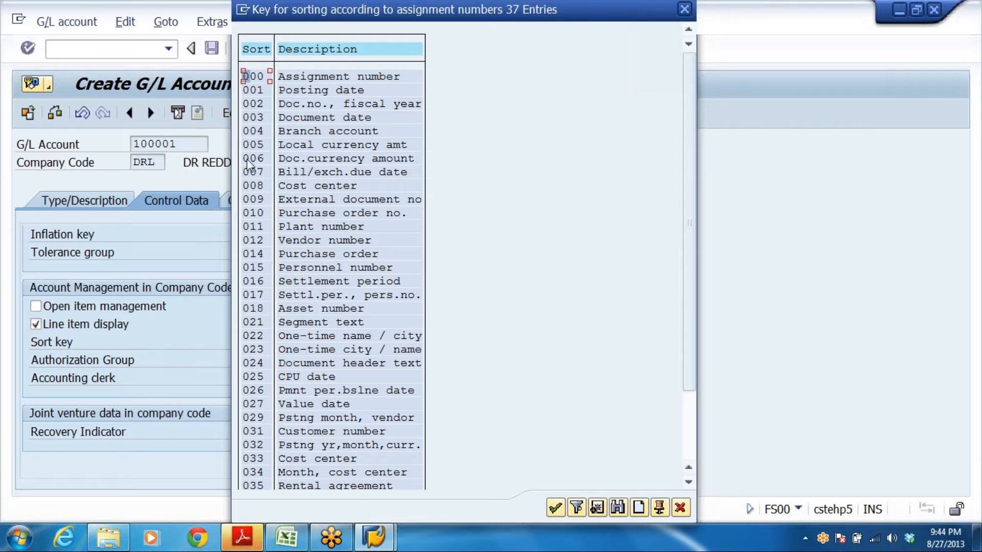
{"action": "double_click", "coordinate": [259, 90]}
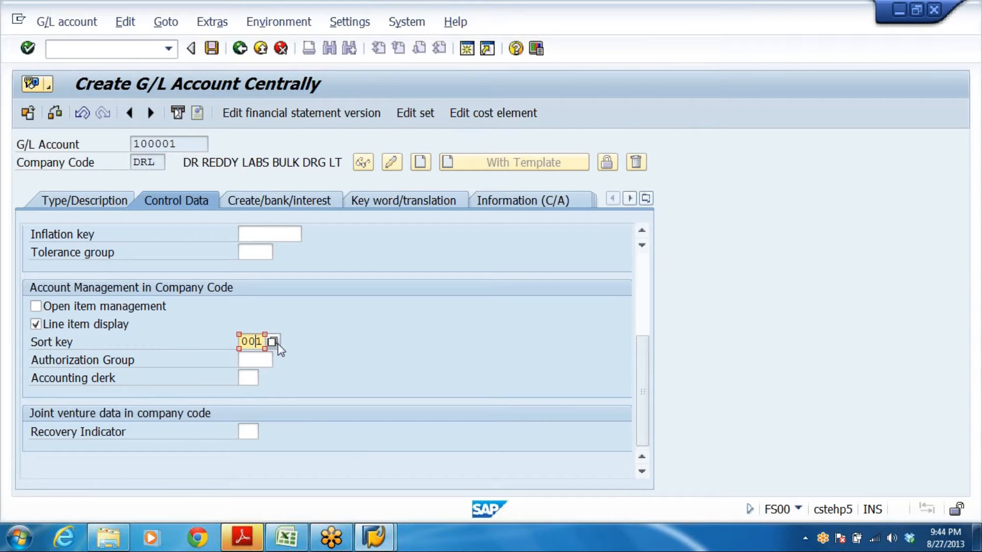
{"action": "key", "text": "Return"}
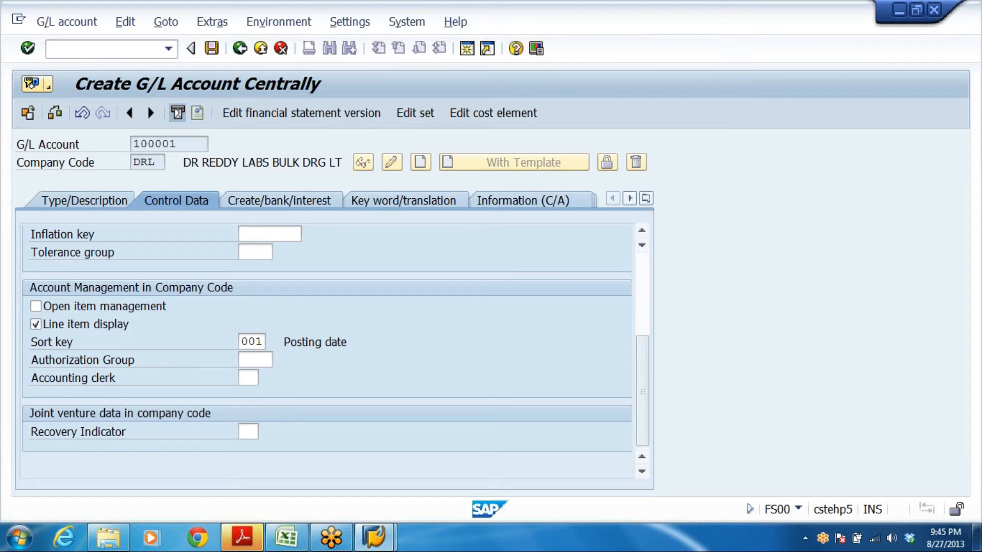
Assign field status group G001, General (with text, allocation), to account 100001
{"action": "left_click", "coordinate": [307, 203]}
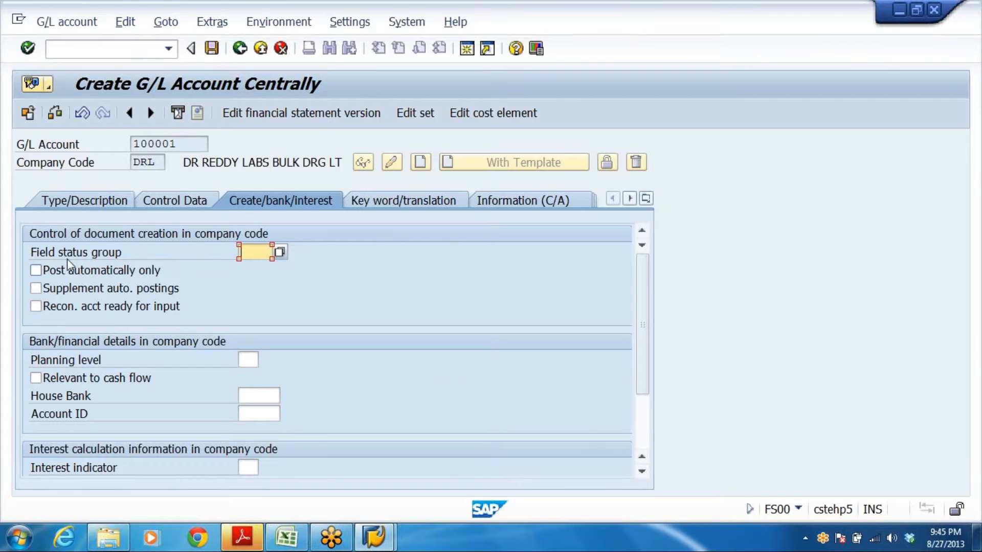
{"action": "left_click", "coordinate": [281, 252]}
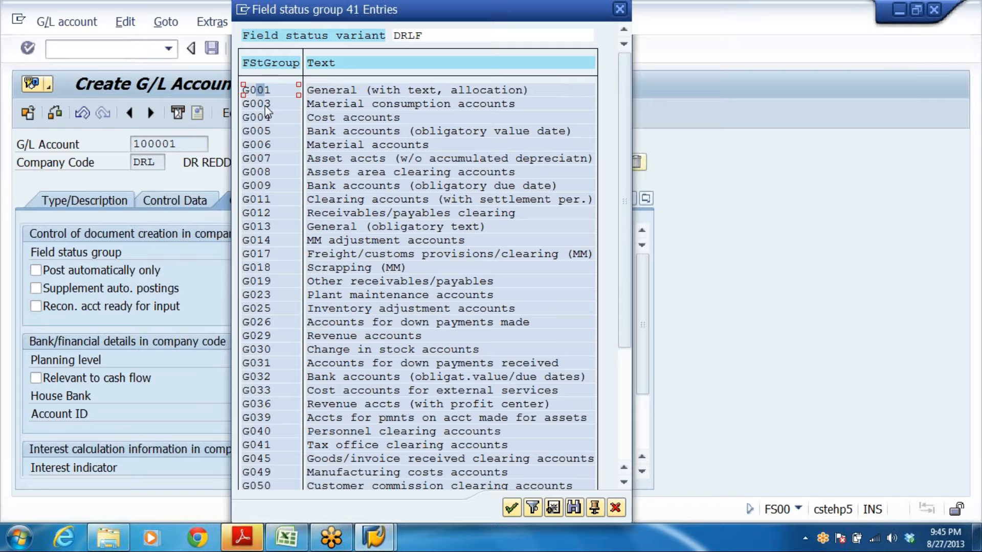
{"action": "double_click", "coordinate": [260, 90]}
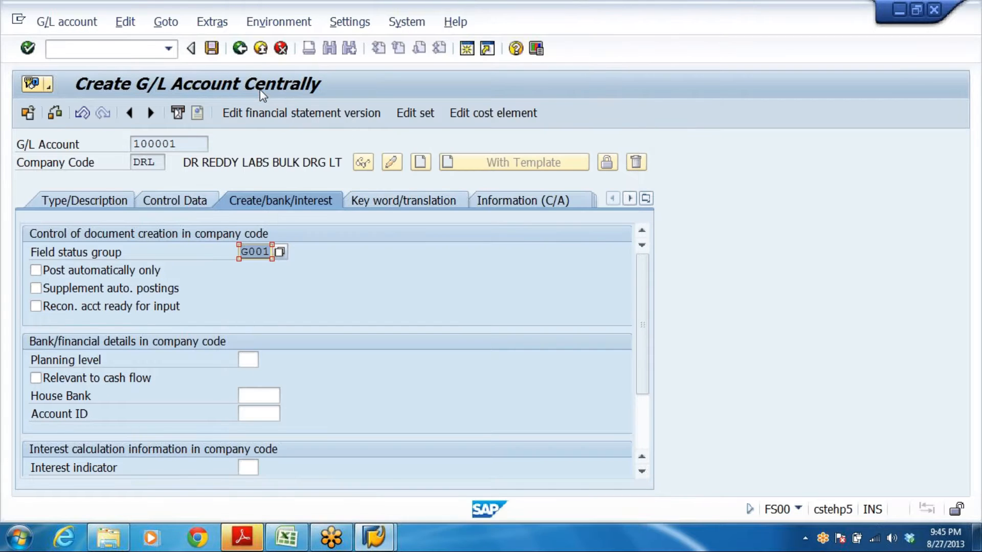
{"action": "key", "text": "Return"}
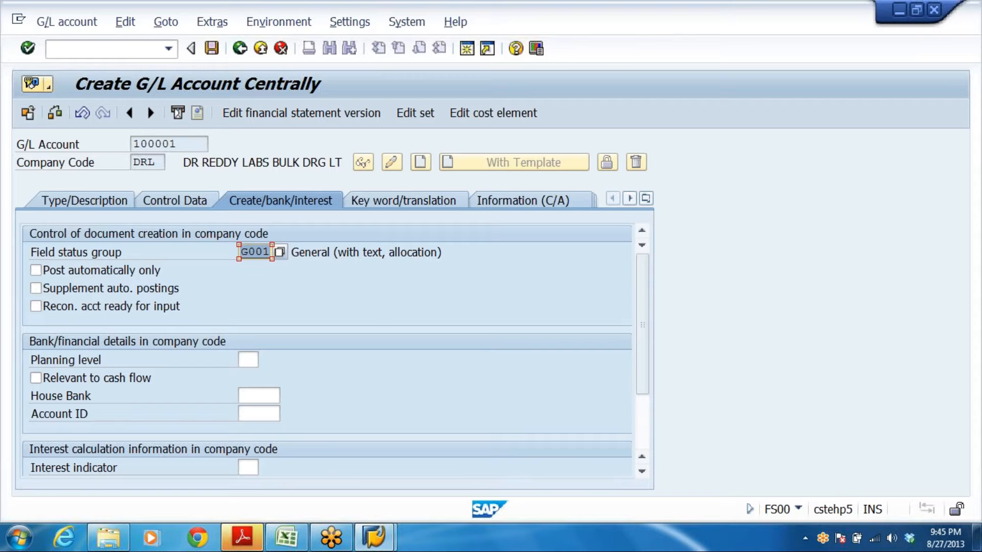
Examine the field settings for general data and additional account assignments in field status group G001, then return to the account
{"action": "double_click", "coordinate": [260, 252]}
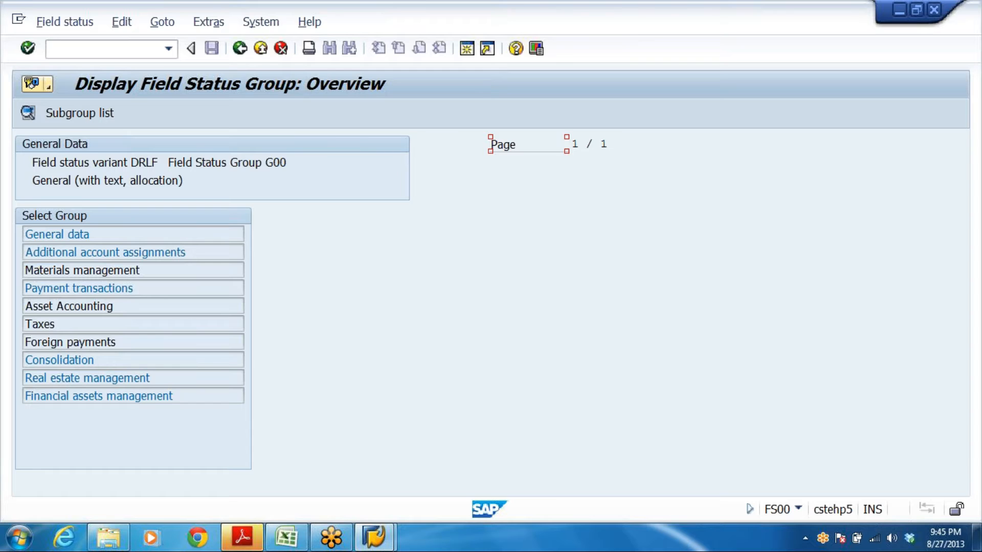
{"action": "left_click", "coordinate": [73, 235]}
{"action": "double_click", "coordinate": [78, 234]}
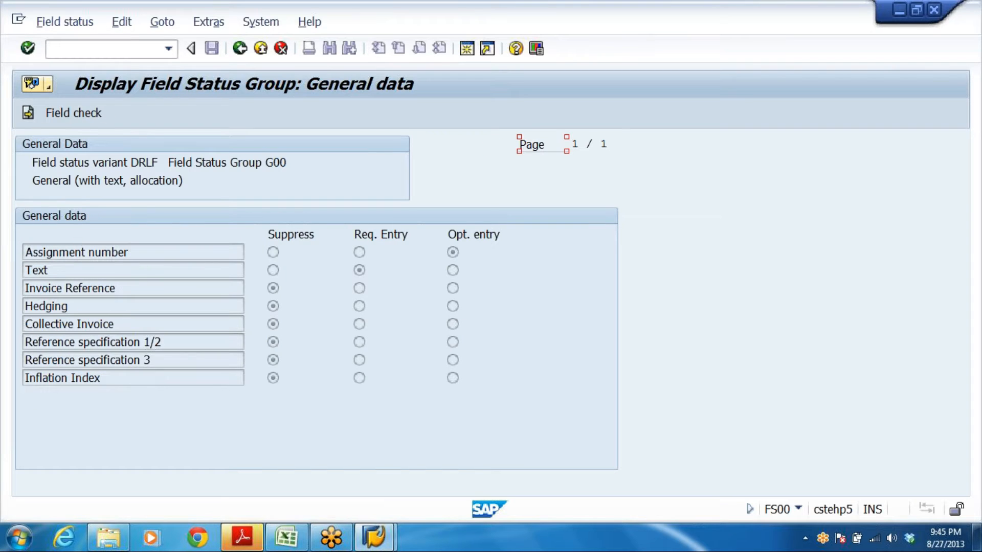
{"action": "left_click", "coordinate": [240, 48]}
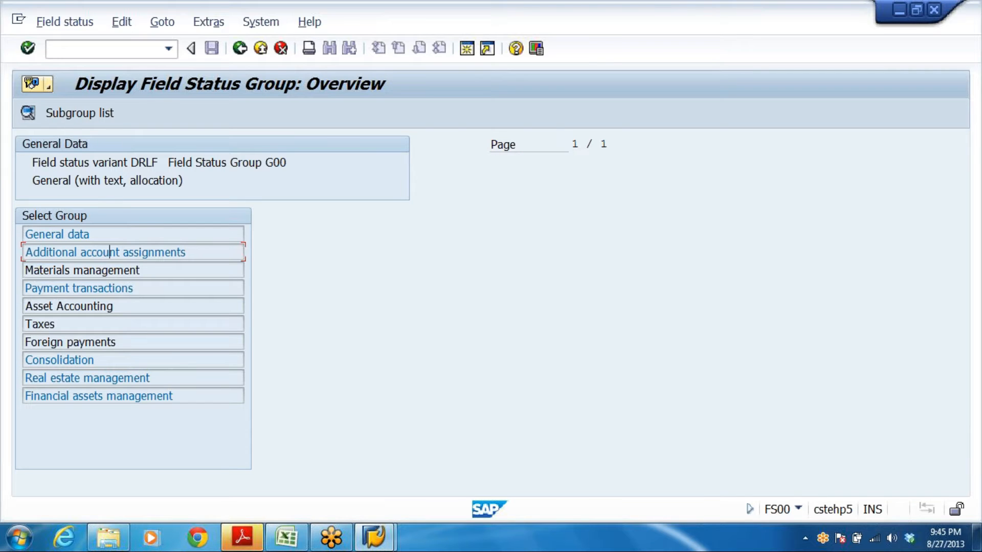
{"action": "double_click", "coordinate": [156, 253]}
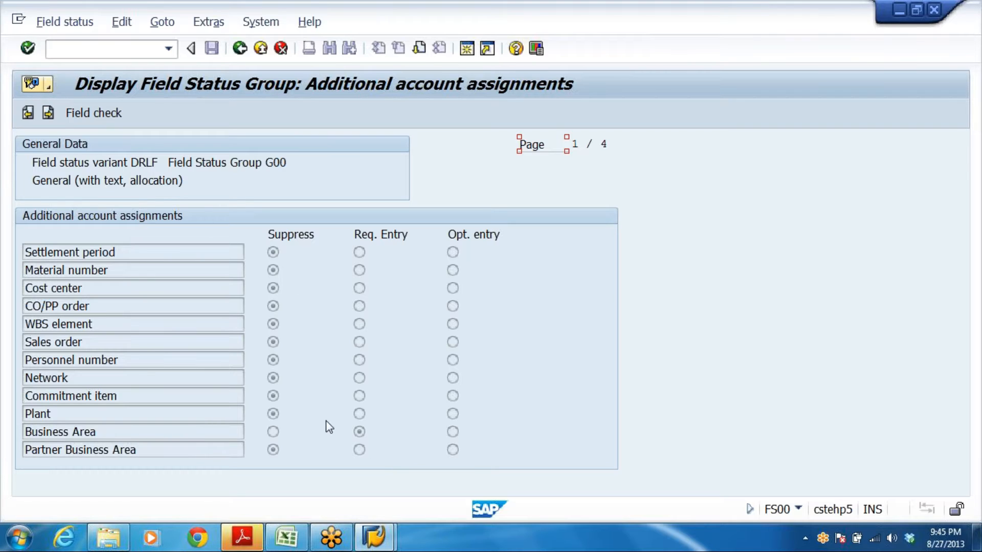
{"action": "left_click", "coordinate": [241, 50]}
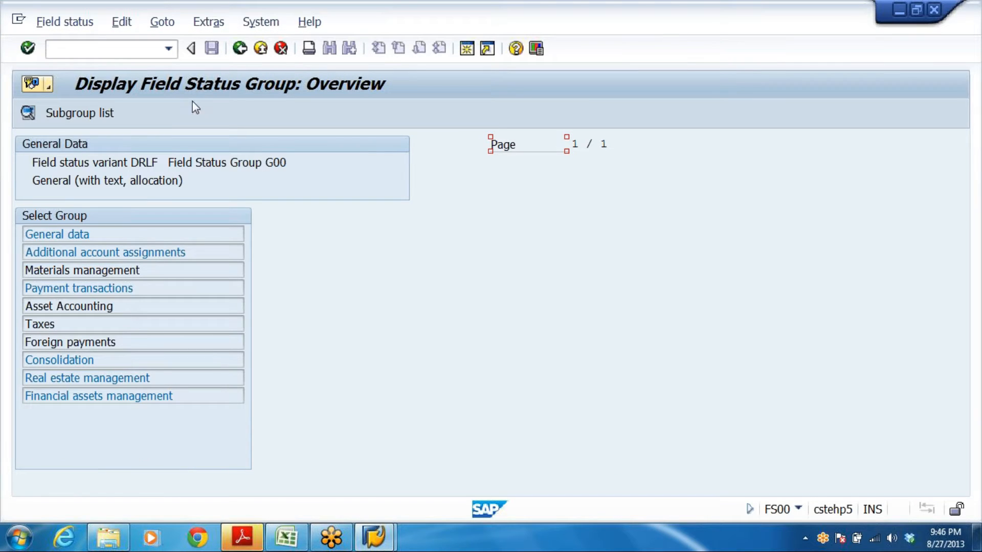
{"action": "left_click", "coordinate": [240, 49]}
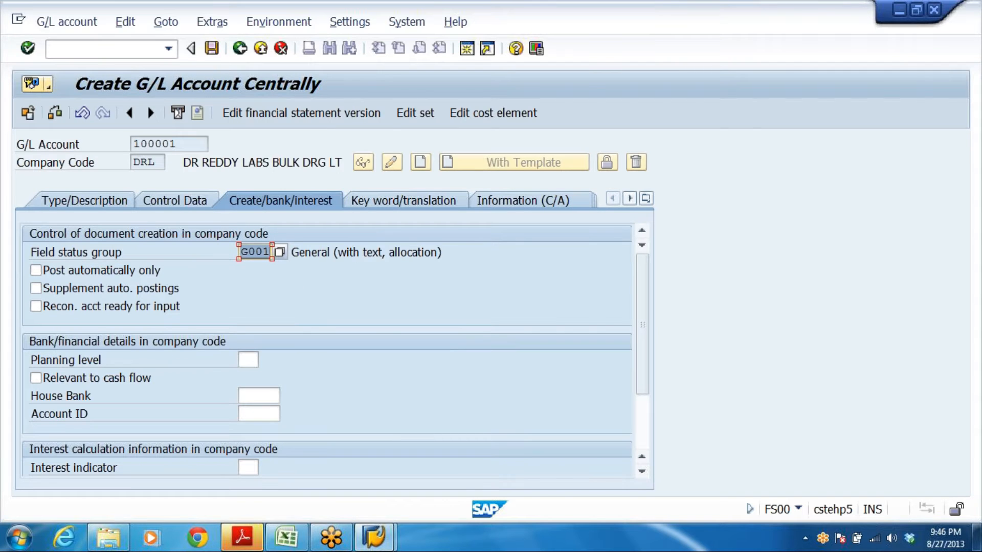
Save the new G/L account 100001
{"action": "left_click", "coordinate": [169, 144]}
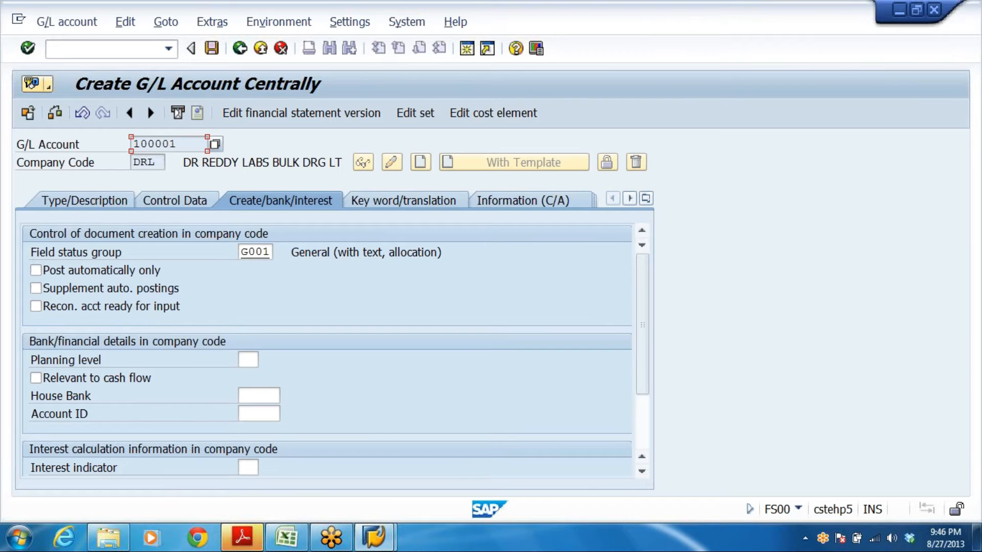
{"action": "left_click_drag", "start_coordinate": [179, 144], "coordinate": [131, 145]}
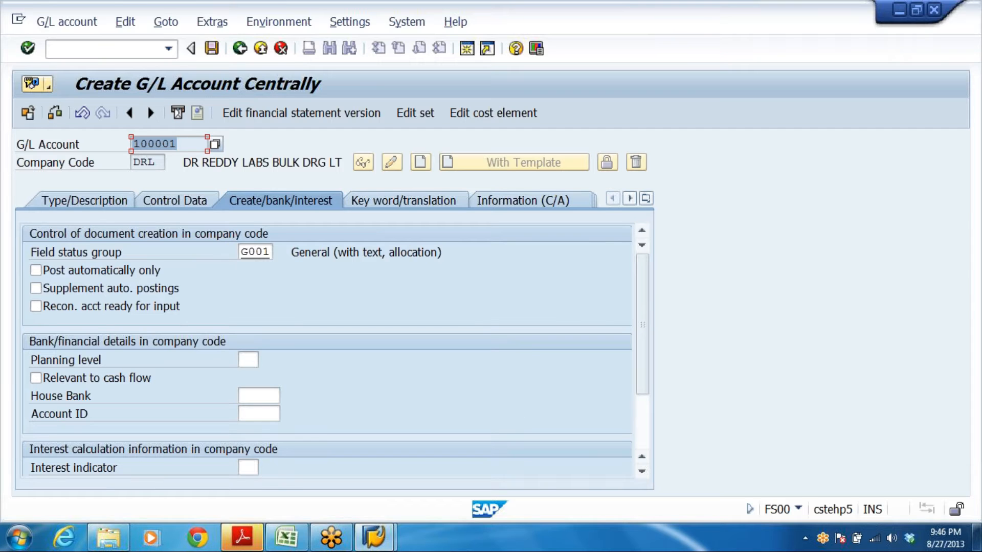
{"action": "left_click", "coordinate": [212, 49]}
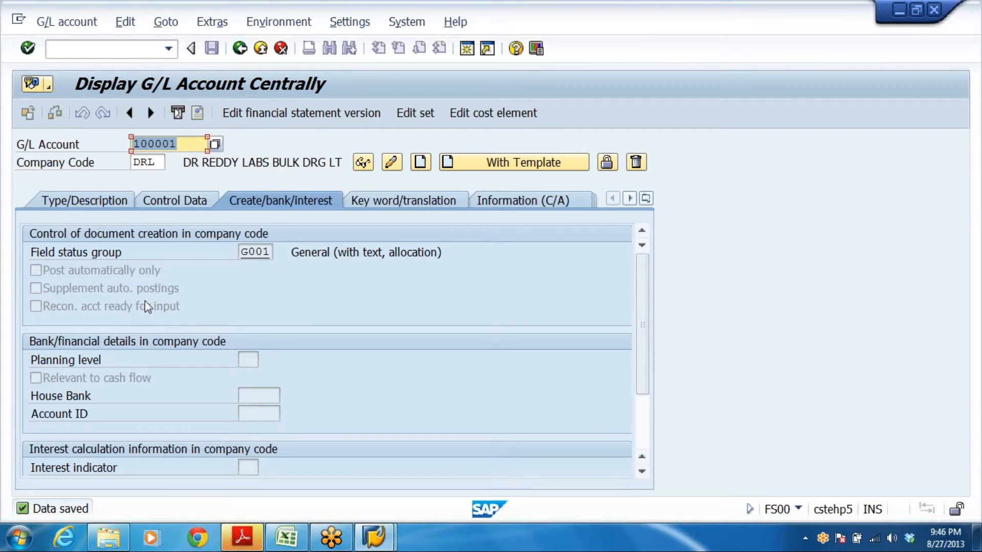
Look up the preference share capital account's number in the Excel list of planned G/L accounts and return to SAP
{"action": "left_click", "coordinate": [176, 144]}
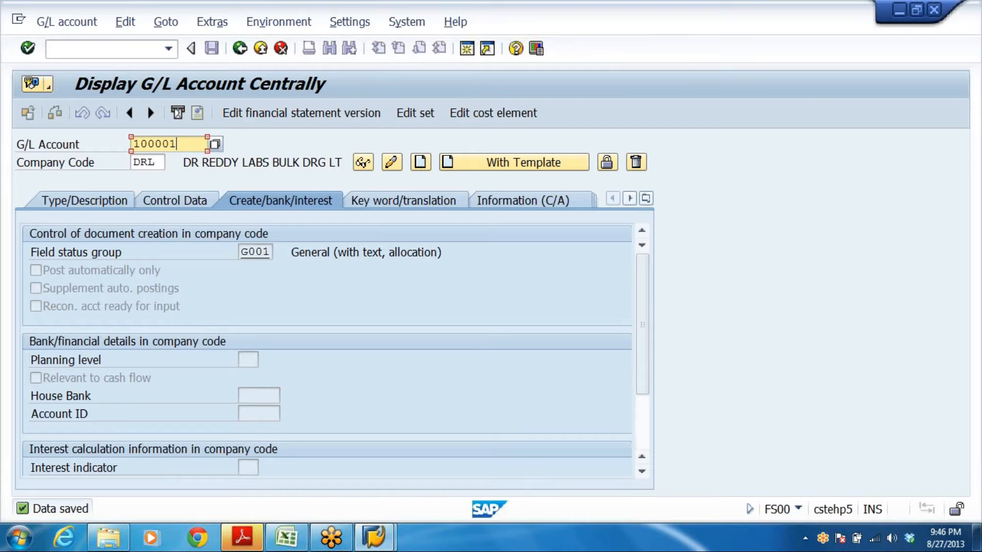
{"action": "left_click_drag", "start_coordinate": [177, 145], "coordinate": [88, 159]}
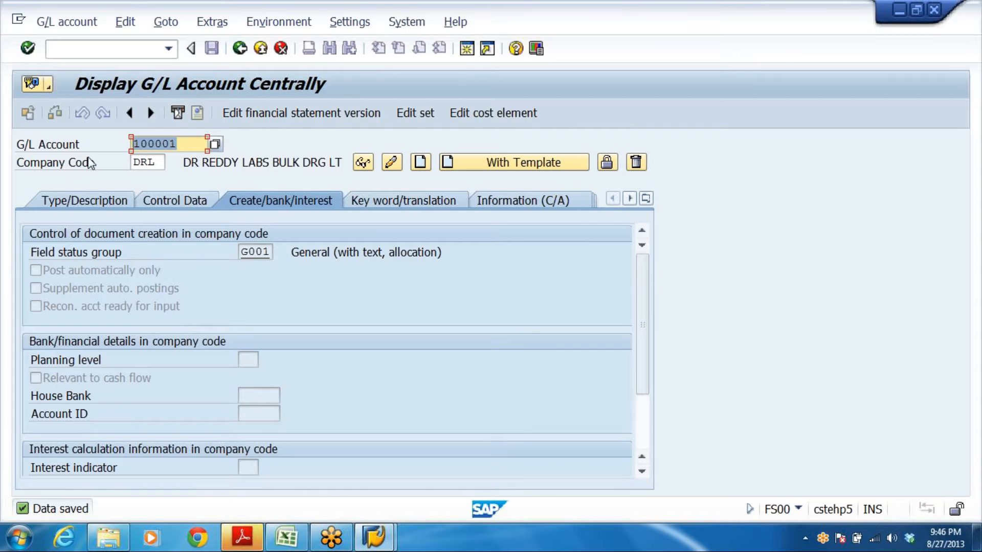
{"action": "left_click", "coordinate": [584, 281]}
{"action": "left_click", "coordinate": [177, 145]}
{"action": "key", "text": "alt+Tab"}
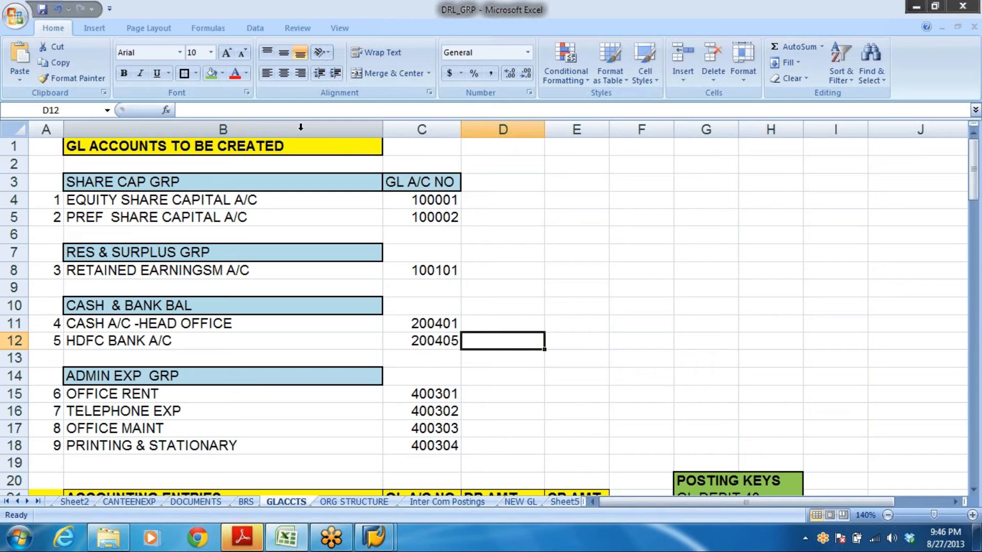
{"action": "left_click", "coordinate": [115, 219]}
{"action": "left_click", "coordinate": [440, 217]}
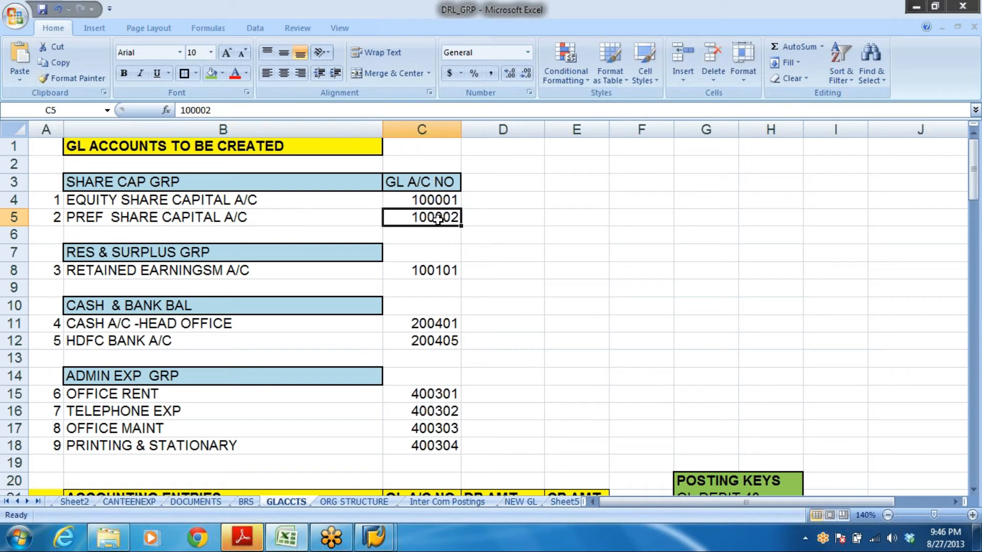
{"action": "key", "text": "alt+Tab"}
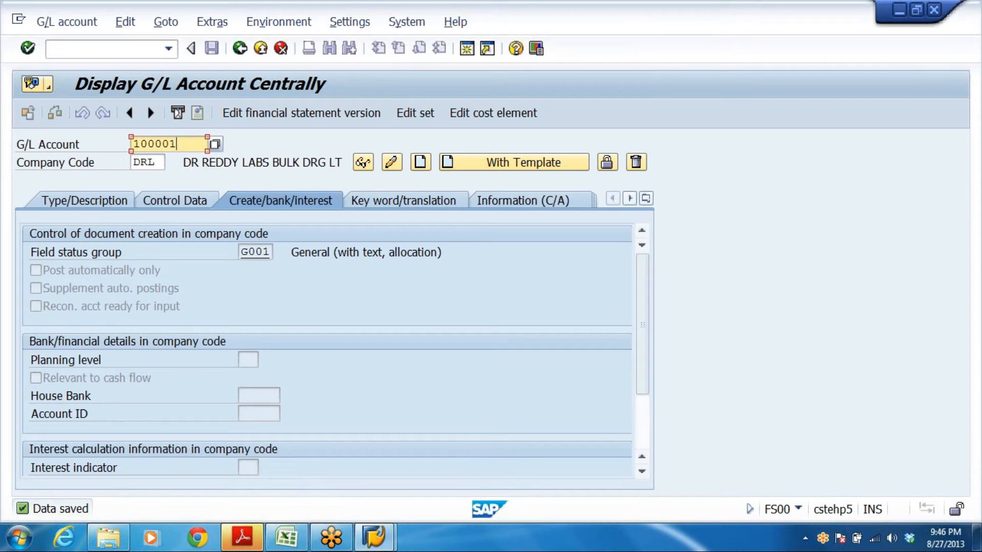
Start creating G/L account 100002 in company code DRL, using account 100001 as the template
{"action": "key", "text": "BackSpace"}
{"action": "type", "text": "2"}
{"action": "left_click", "coordinate": [498, 166]}
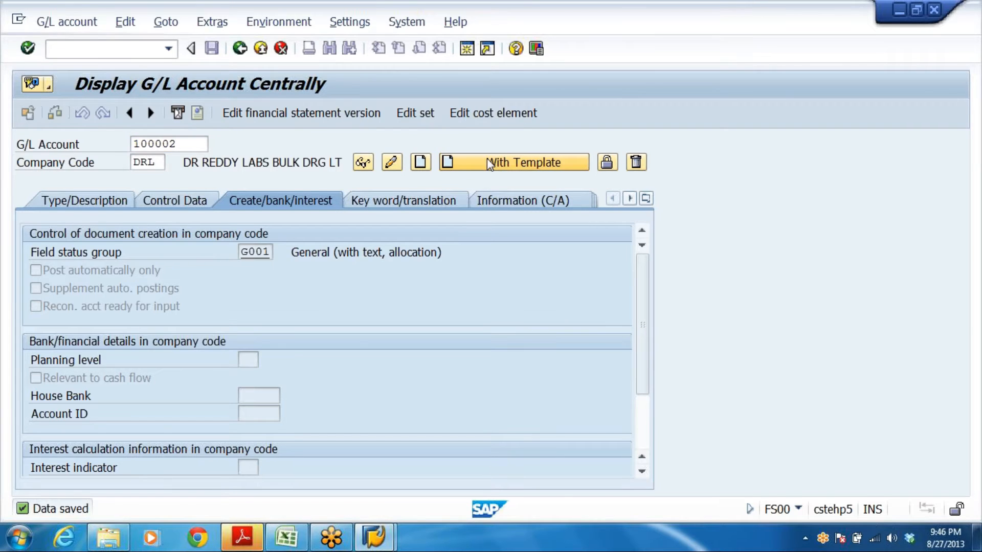
{"action": "type", "text": "100001"}
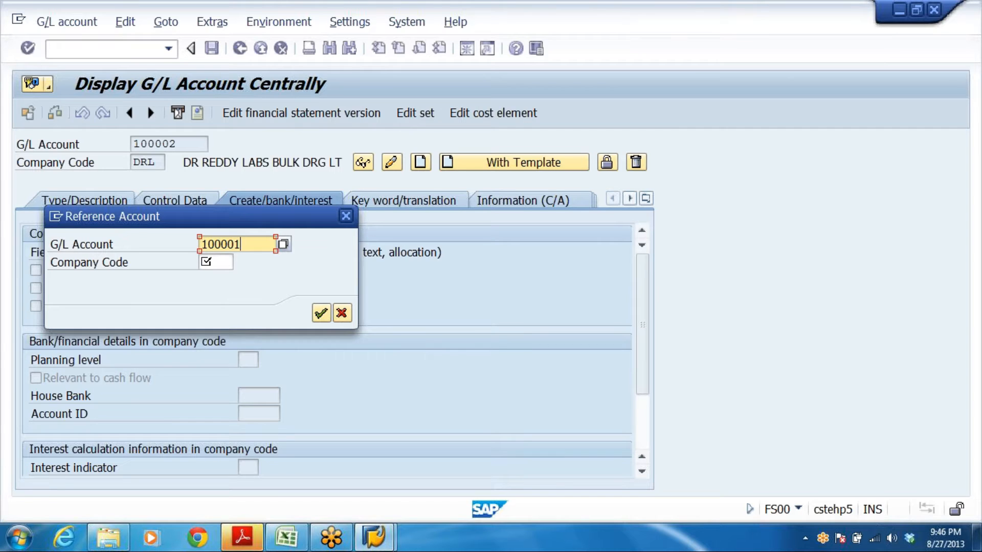
{"action": "key", "text": "Tab"}
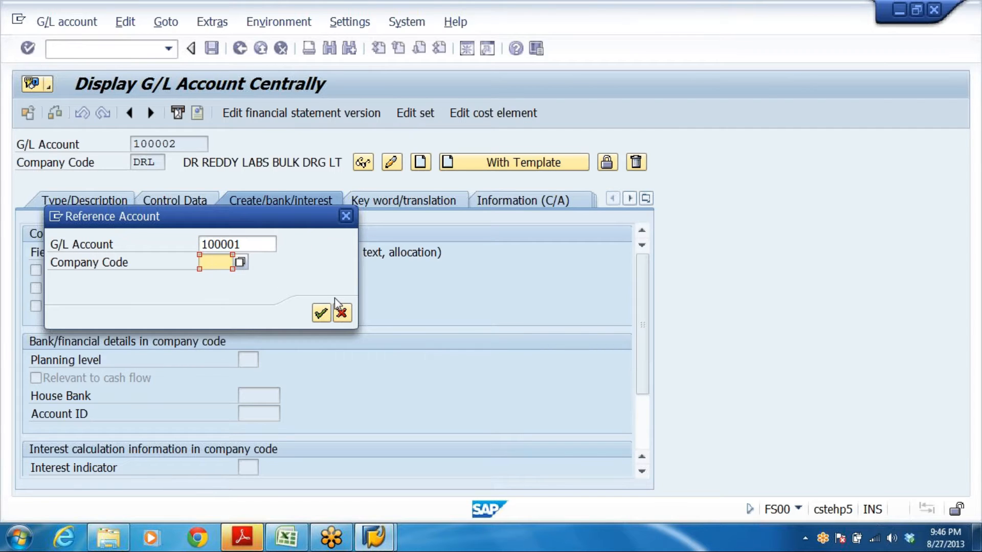
{"action": "type", "text": "D"}
{"action": "key", "text": "Down"}
{"action": "key", "text": "Return"}
{"action": "key", "text": "Return"}
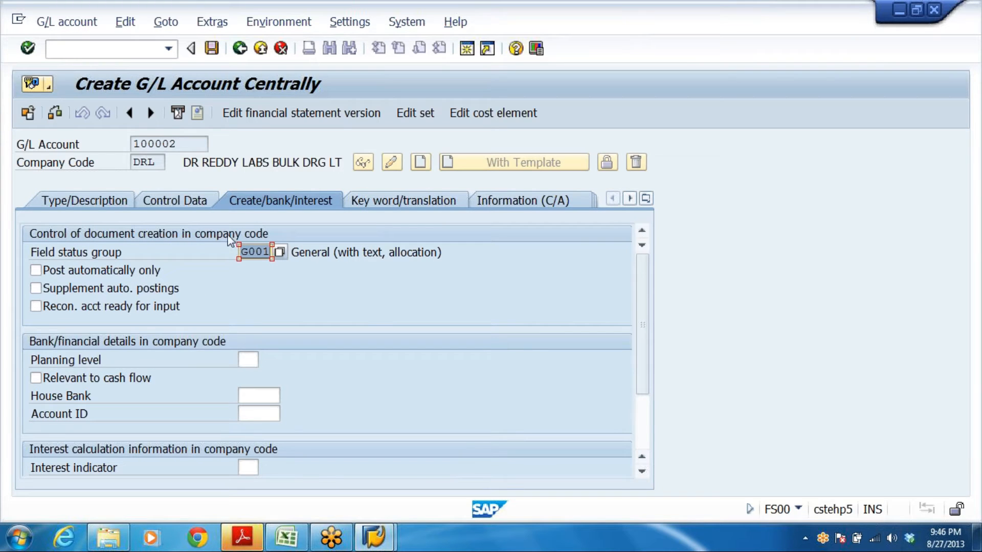
Set the short text of G/L account 100002 to PRE SHARE CAPITAL
{"action": "left_click", "coordinate": [87, 203]}
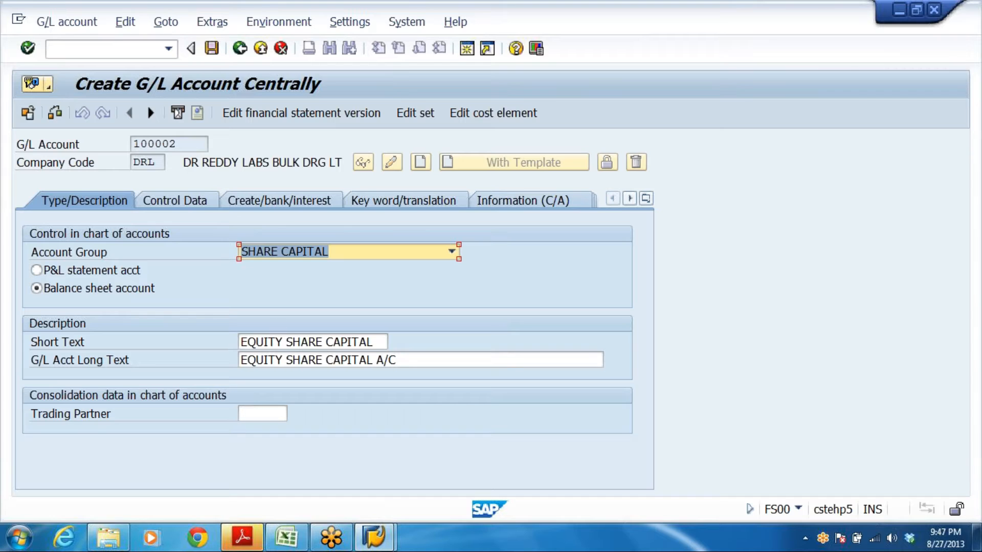
{"action": "left_click", "coordinate": [353, 343]}
{"action": "key", "text": "BackSpace"}
{"action": "key", "text": "BackSpace"}
{"action": "key", "text": "BackSpace"}
{"action": "key", "text": "BackSpace"}
{"action": "key", "text": "BackSpace"}
{"action": "key", "text": "BackSpace"}
{"action": "key", "text": "BackSpace"}
{"action": "type", "text": "PRE "}
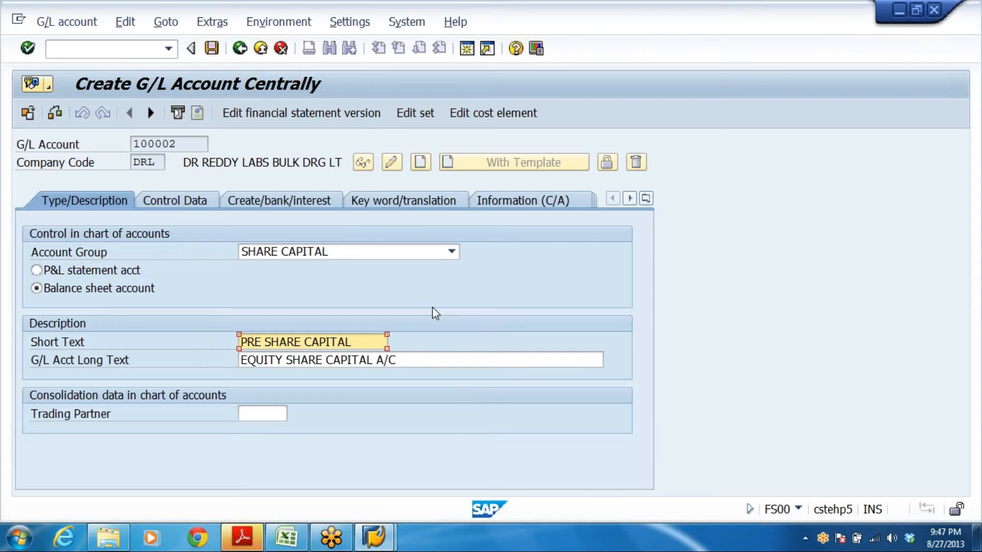
Set account 100002's short text to PREF SHARE CAPITAL and long text to PREF SHARE CAPITAL A/C, and save the account
{"action": "type", "text": "F"}
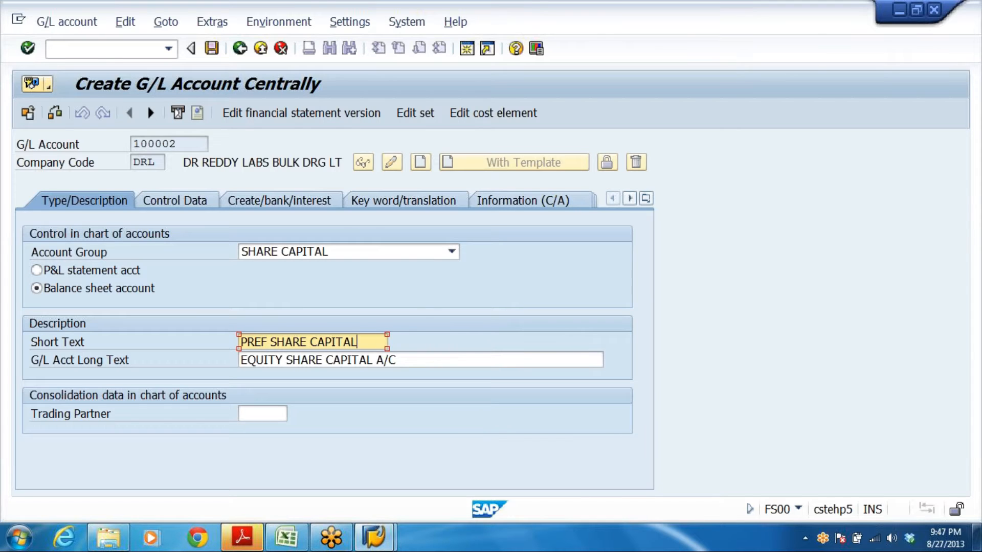
{"action": "left_click", "coordinate": [599, 360]}
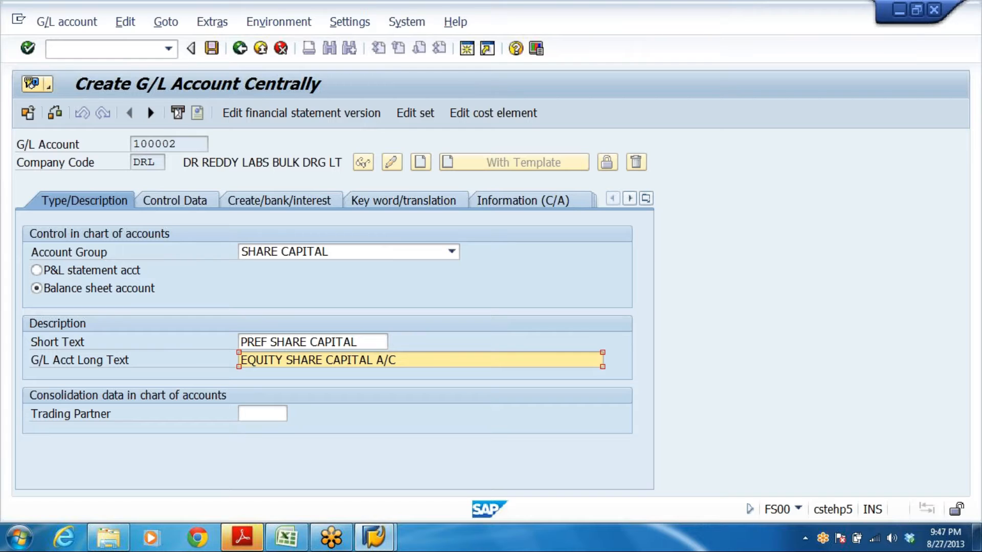
{"action": "key", "text": "Left"}
{"action": "key", "text": "Left"}
{"action": "key", "text": "Left"}
{"action": "key", "text": "Left"}
{"action": "key", "text": "shift+Home"}
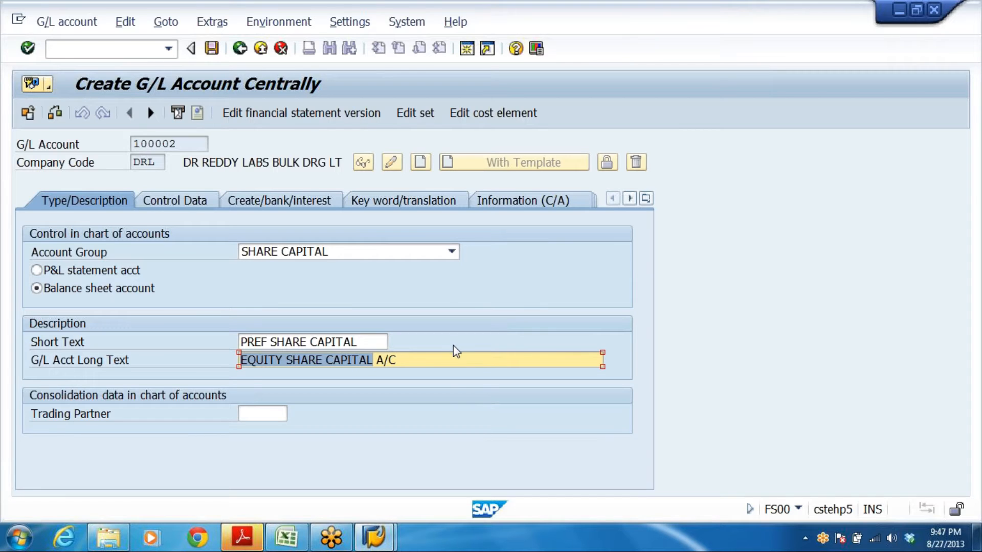
{"action": "type", "text": "PREF SHARE CAPITAL"}
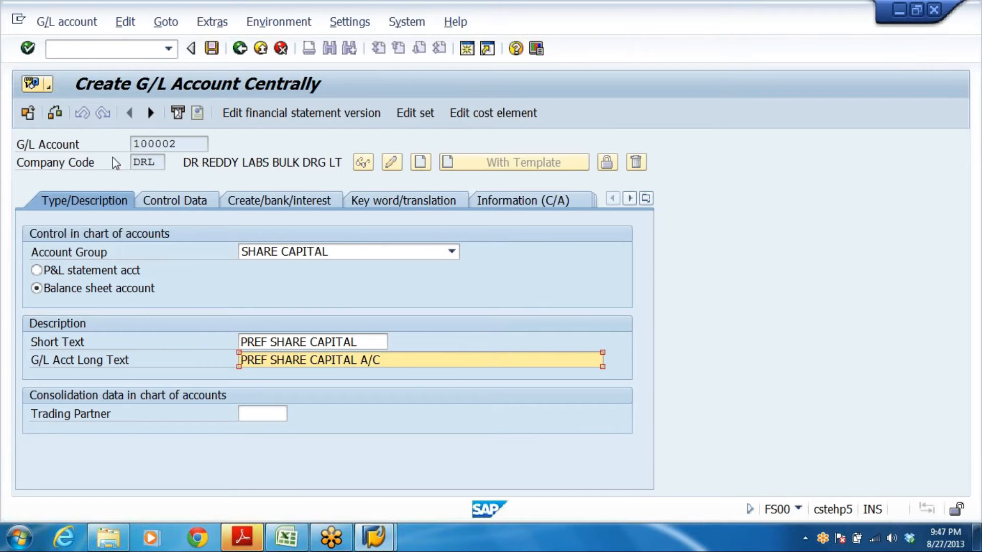
{"action": "left_click", "coordinate": [211, 49]}
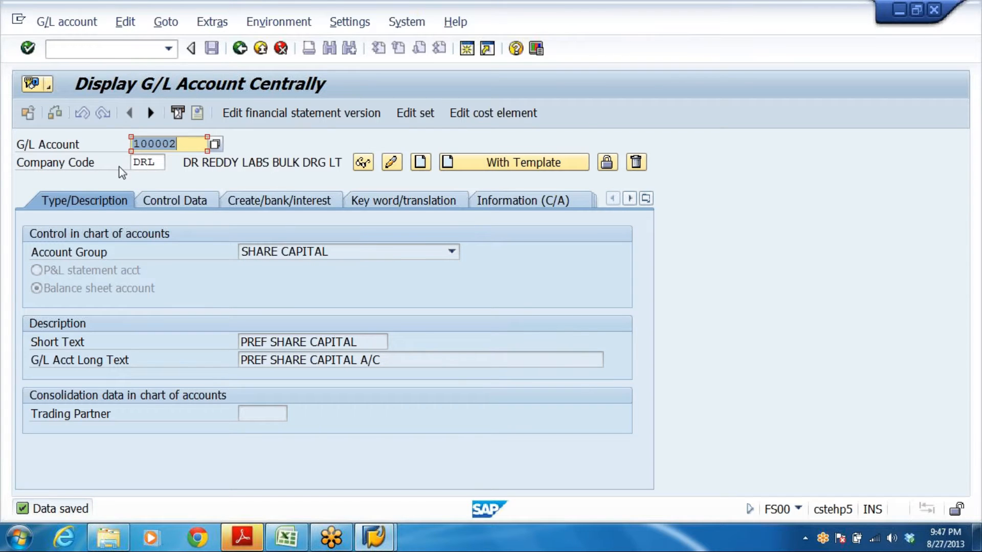
Copy the retained earnings account's number from the Excel list of planned G/L accounts and return to SAP
{"action": "left_click", "coordinate": [201, 145]}
{"action": "key", "text": "alt+Tab"}
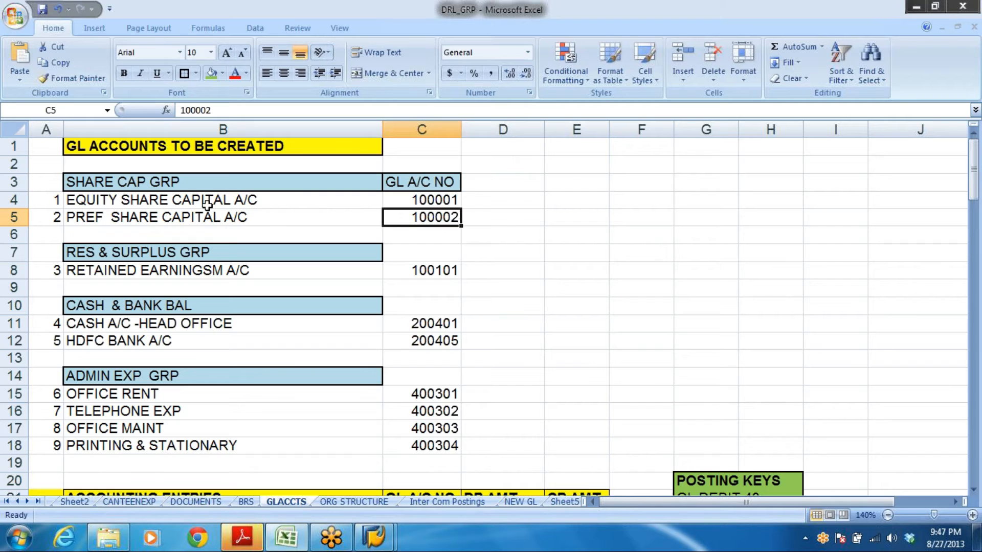
{"action": "left_click", "coordinate": [121, 202]}
{"action": "left_click", "coordinate": [113, 271]}
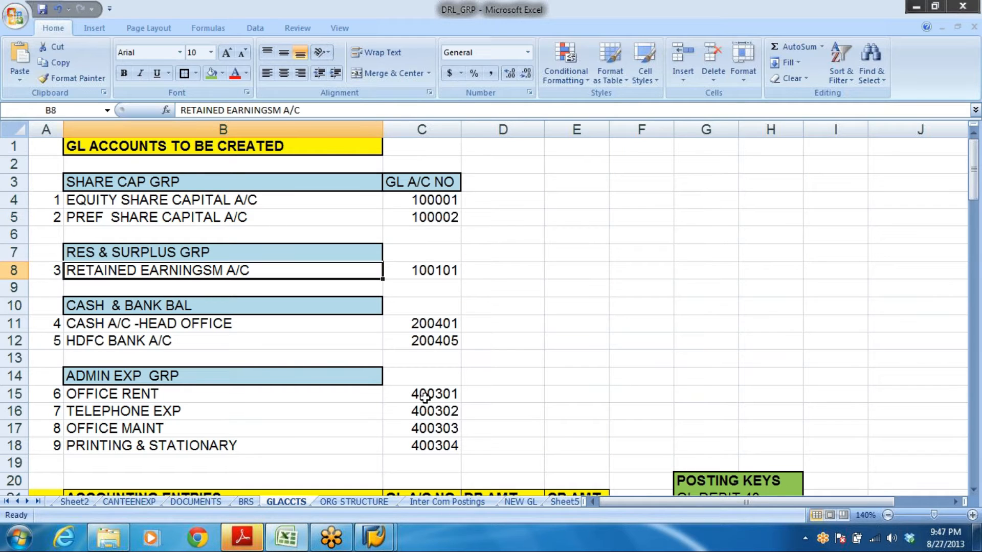
{"action": "left_click", "coordinate": [454, 276]}
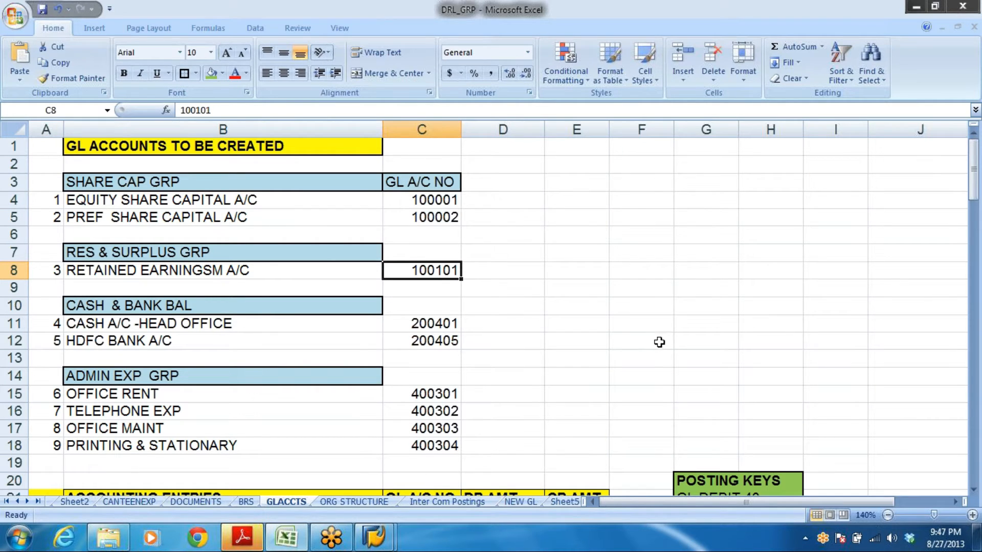
{"action": "key", "text": "ctrl+c"}
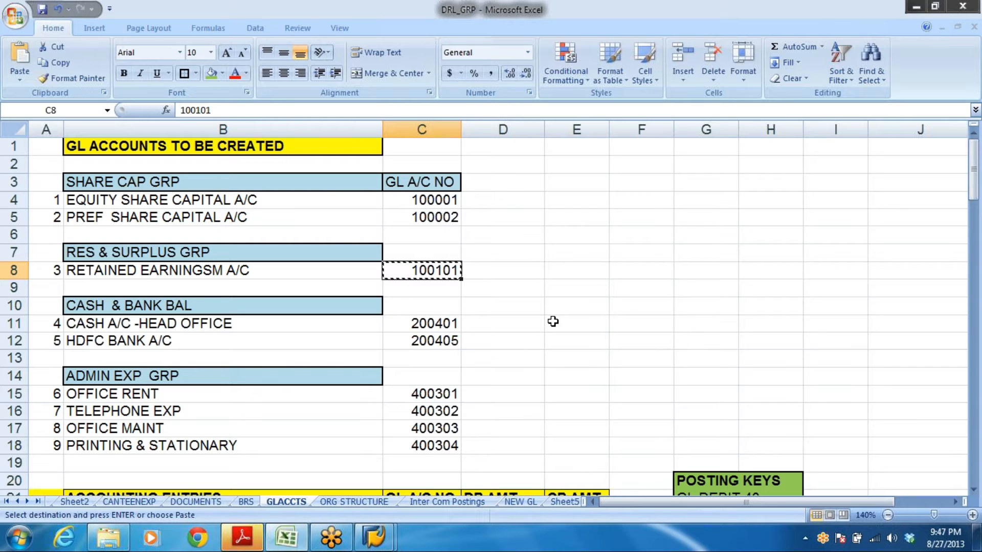
{"action": "key", "text": "alt"}
{"action": "key", "text": "alt+Tab"}
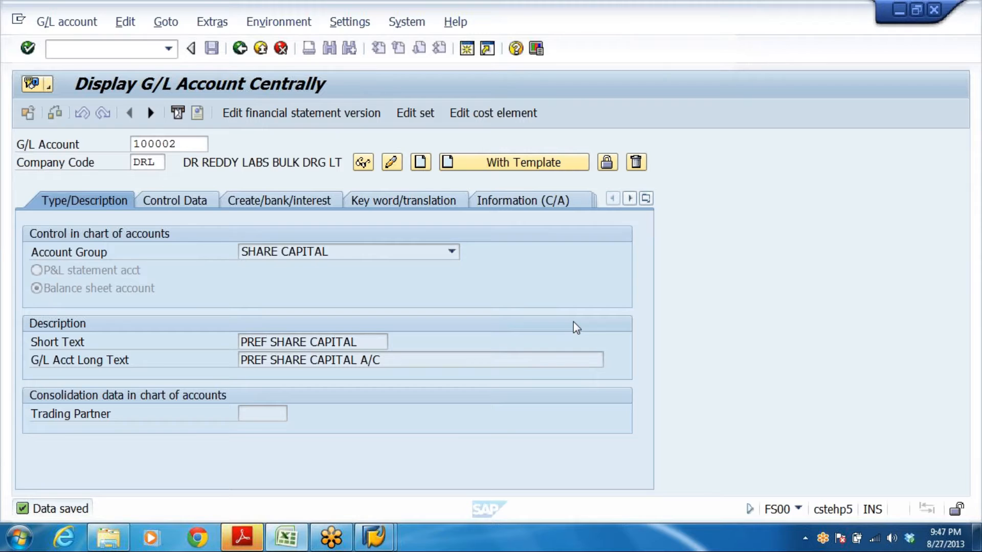
In the SAP implementation guide session, expand Financial Accounting (New), General Ledger Accounting (New), Master Data, G/L Accounts down to the Preparations activities
{"action": "mouse_move", "coordinate": [373, 537]}
{"action": "left_click", "coordinate": [276, 460]}
{"action": "left_click", "coordinate": [150, 305]}
{"action": "double_click", "coordinate": [151, 306]}
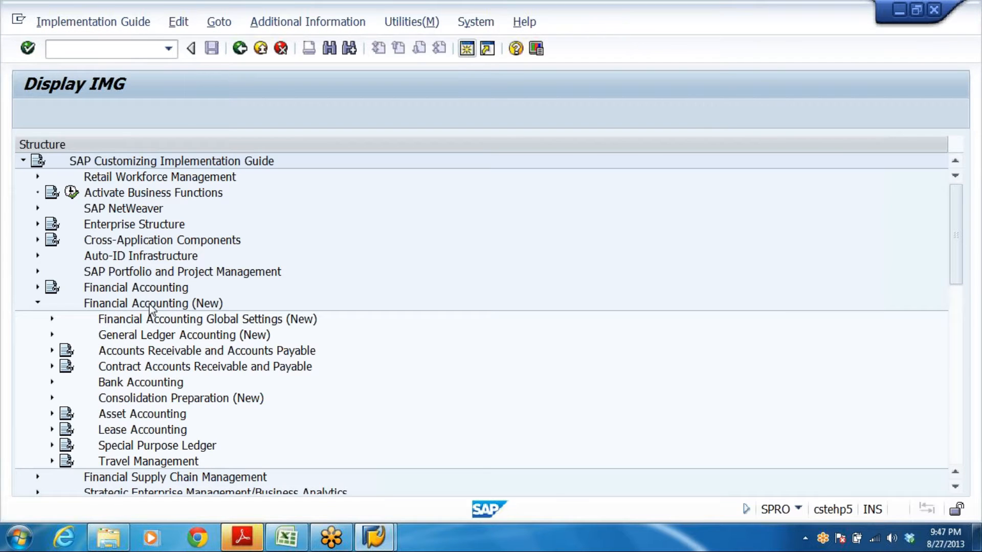
{"action": "key", "text": "Down"}
{"action": "key", "text": "Right"}
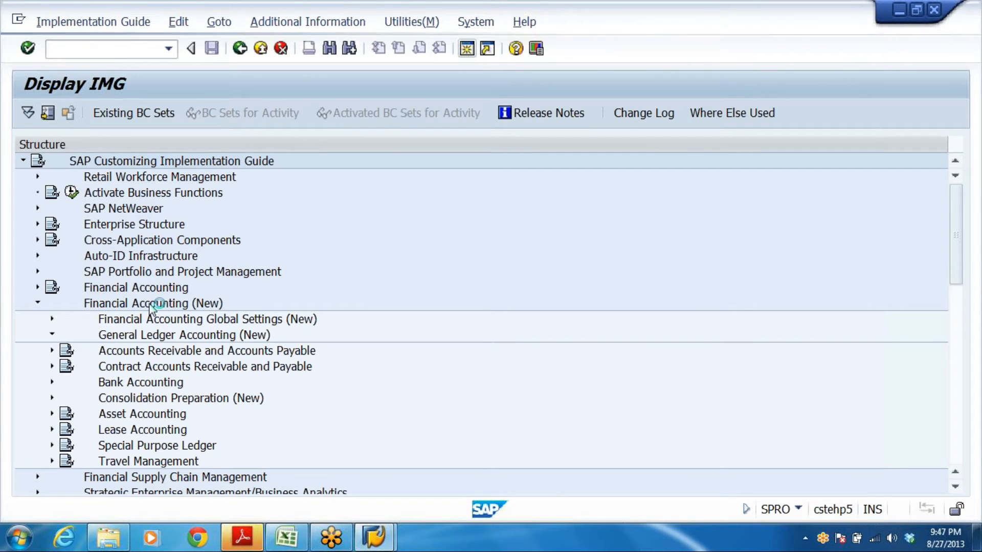
{"action": "key", "text": "Down"}
{"action": "key", "text": "Right"}
{"action": "key", "text": "Down"}
{"action": "key", "text": "Right"}
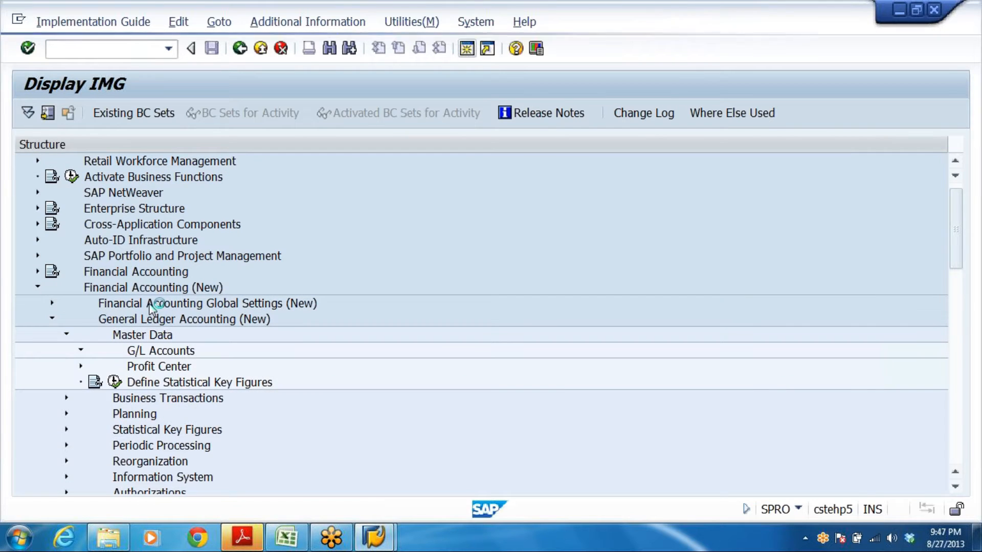
{"action": "key", "text": "Down"}
{"action": "key", "text": "Right"}
{"action": "key", "text": "Down"}
{"action": "key", "text": "Down"}
{"action": "key", "text": "Down"}
{"action": "key", "text": "Down"}
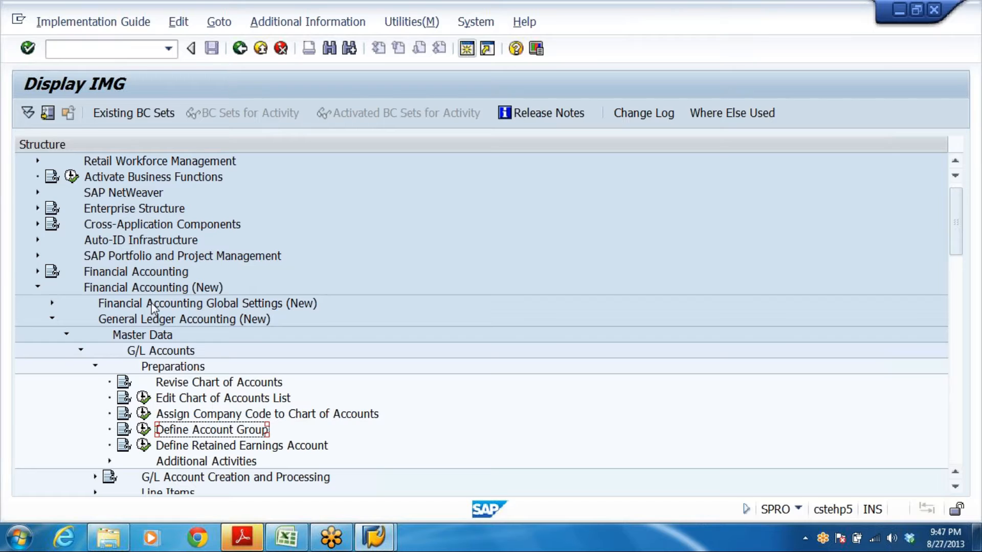
Open Define Retained Earnings Account for chart of accounts DRL and check the assigned P&L statement type and account
{"action": "left_click", "coordinate": [145, 446]}
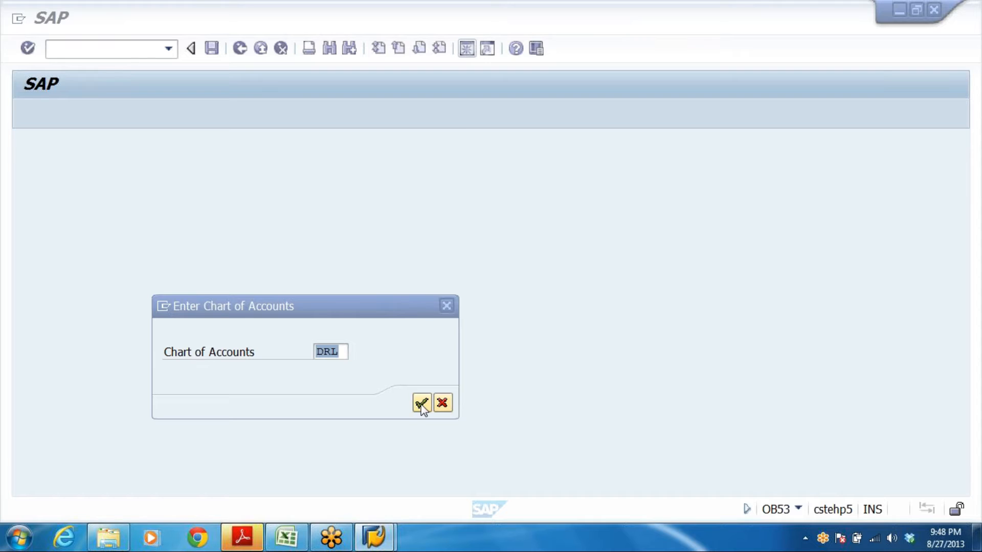
{"action": "key", "text": "Return"}
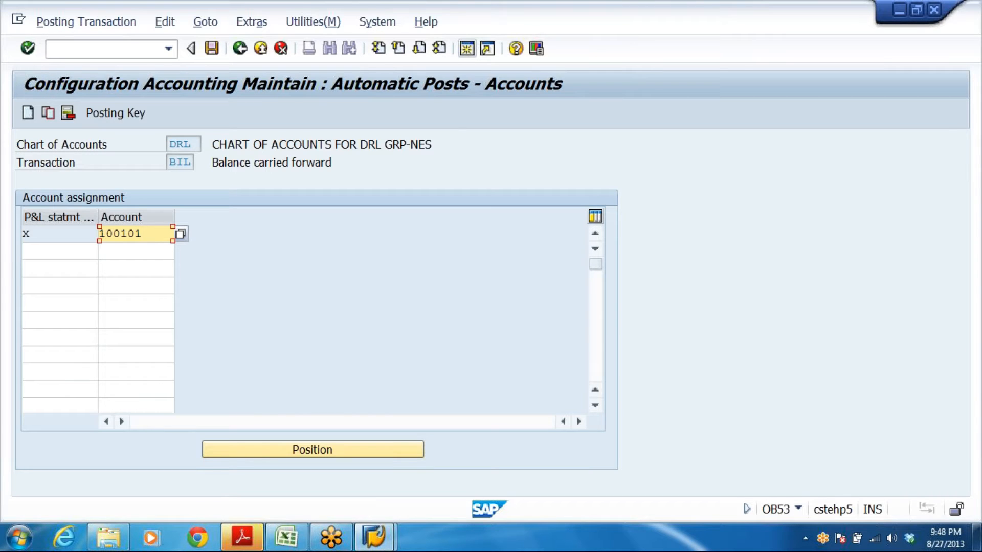
{"action": "key", "text": "shift+Tab"}
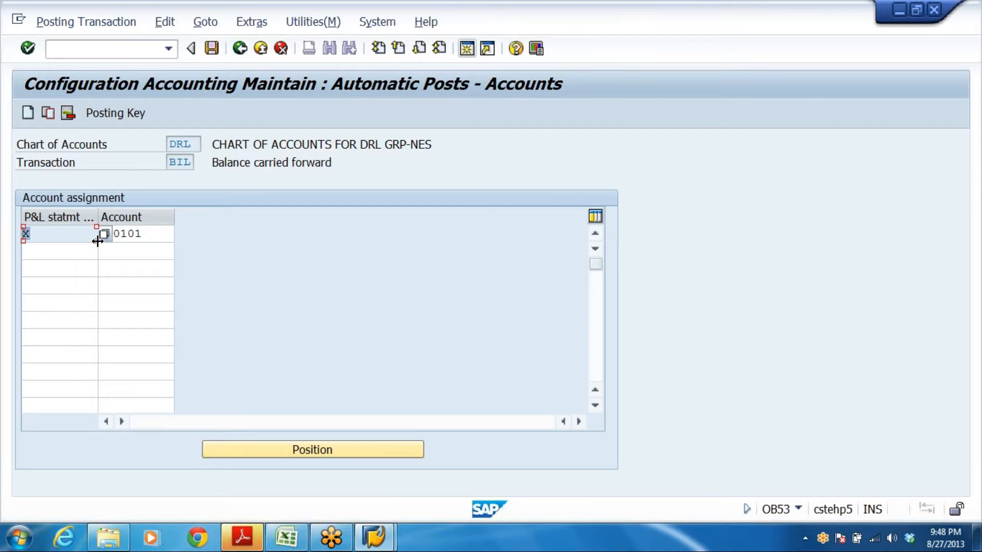
{"action": "key", "text": "Tab"}
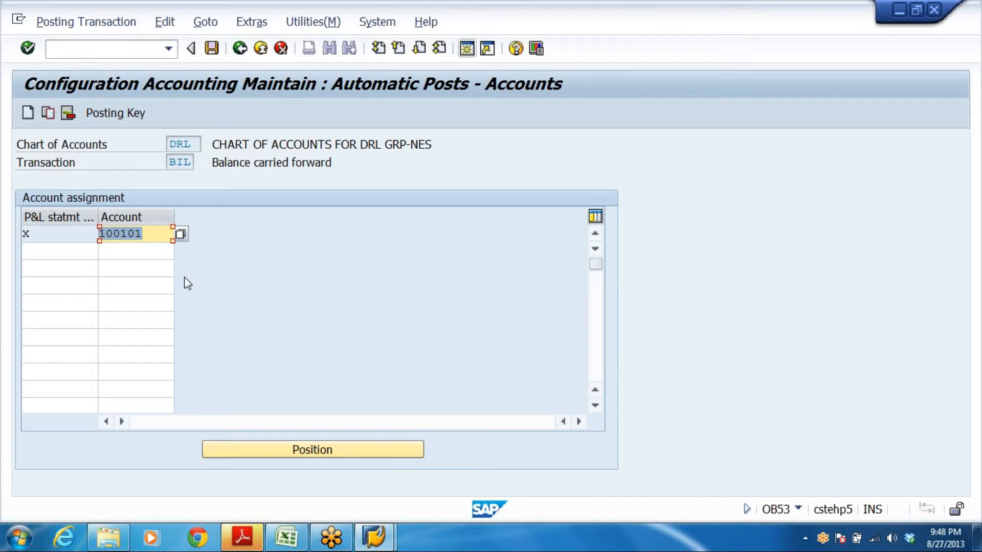
Return to the G/L account session and start creating account 100101 in company code DRL without a template
{"action": "key", "text": "alt+Tab"}
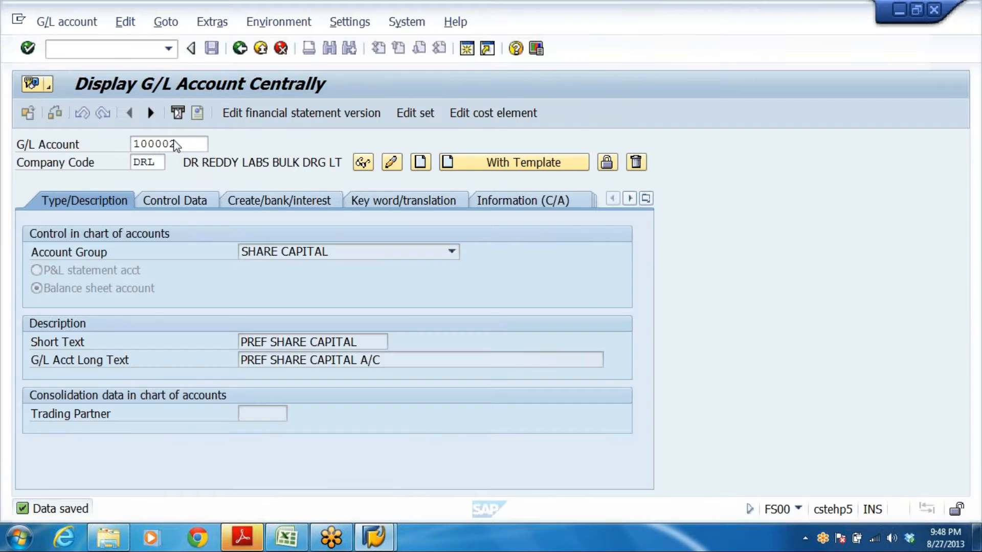
{"action": "double_click", "coordinate": [176, 145]}
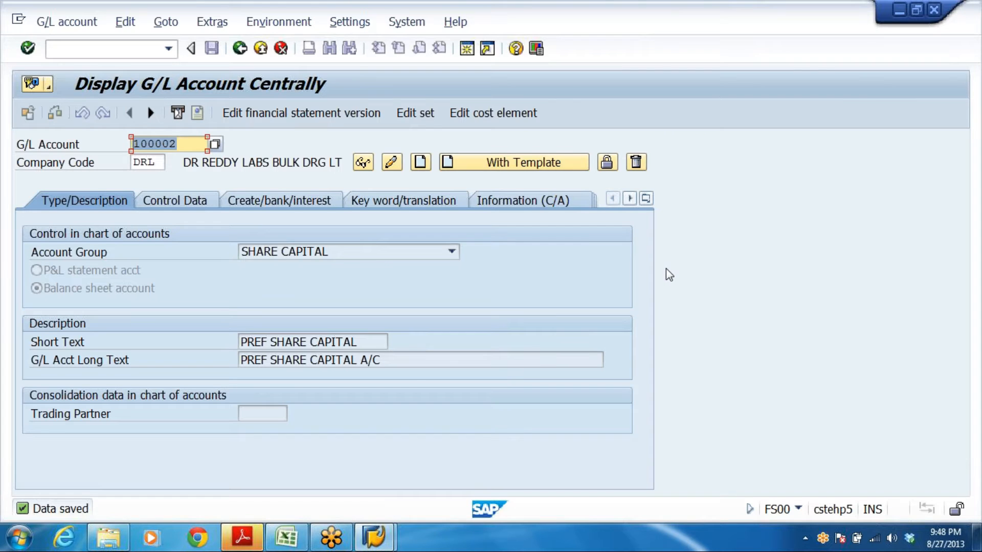
{"action": "type", "text": "100101"}
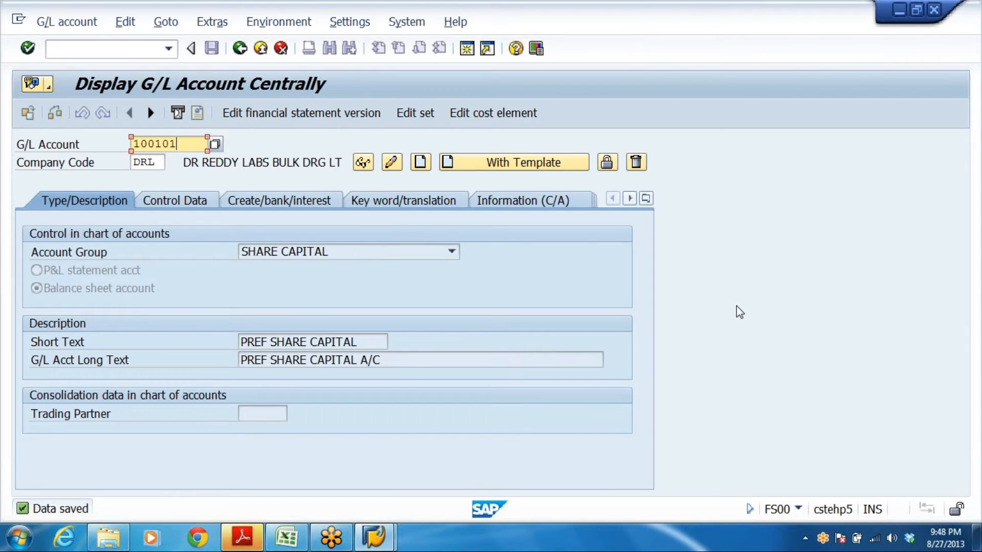
{"action": "left_click", "coordinate": [419, 163]}
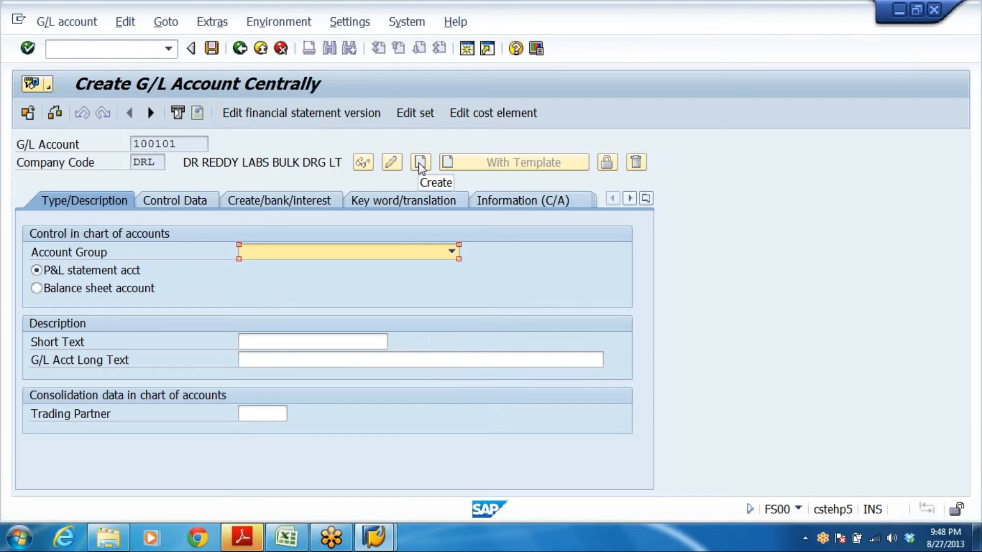
Classify account 100101 as a balance sheet account in the account group RESERVES & SURPLUS
{"action": "left_click", "coordinate": [105, 290]}
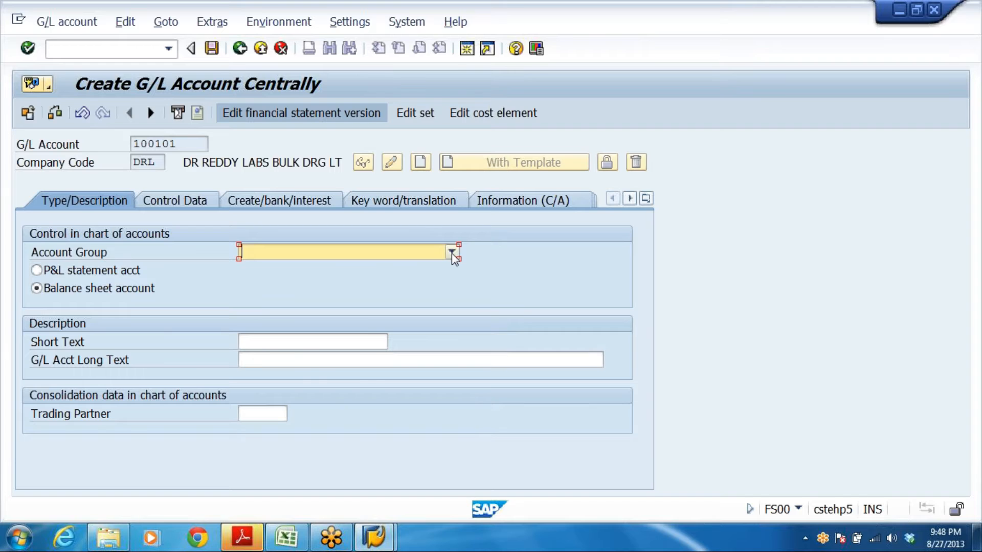
{"action": "left_click", "coordinate": [452, 253]}
{"action": "key", "text": "r"}
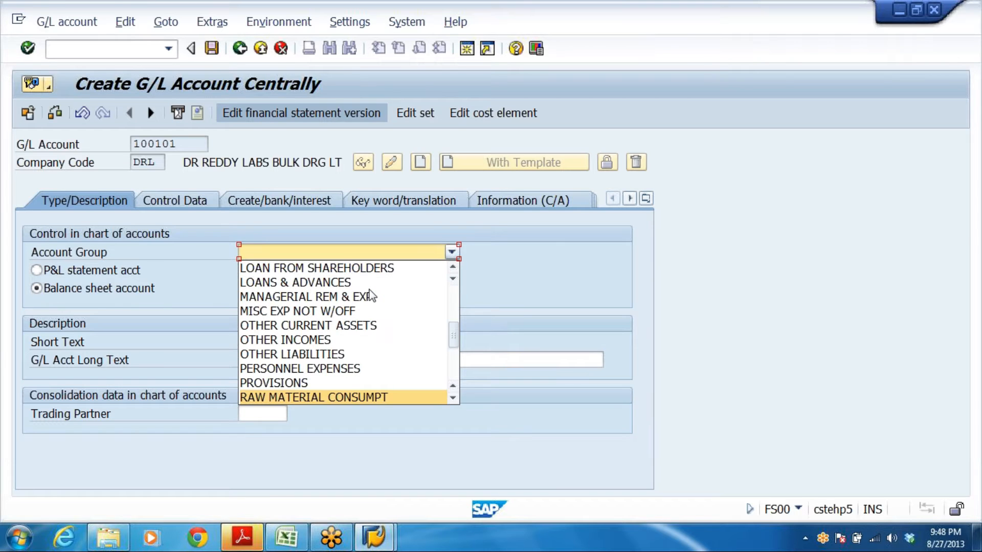
{"action": "key", "text": "Down"}
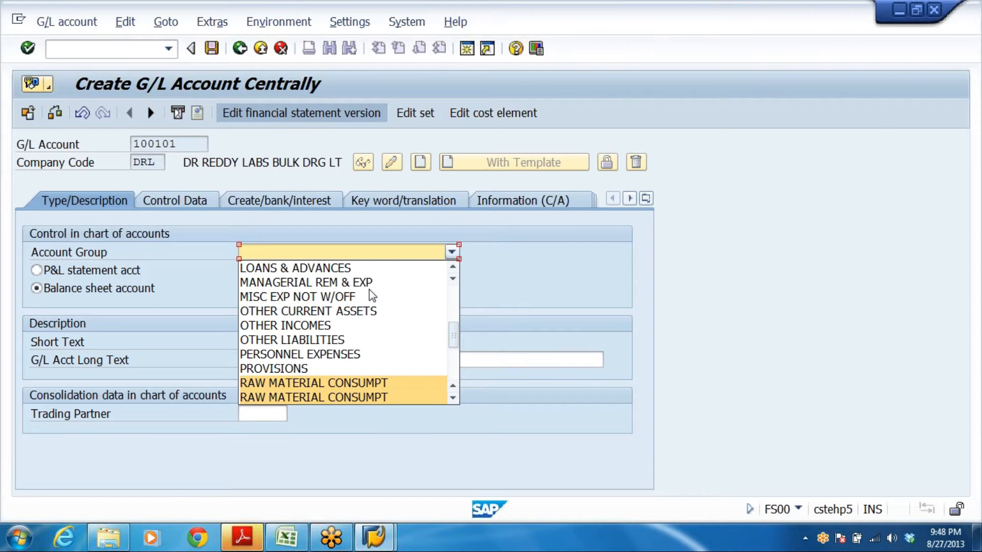
{"action": "key", "text": "Down"}
{"action": "key", "text": "Return"}
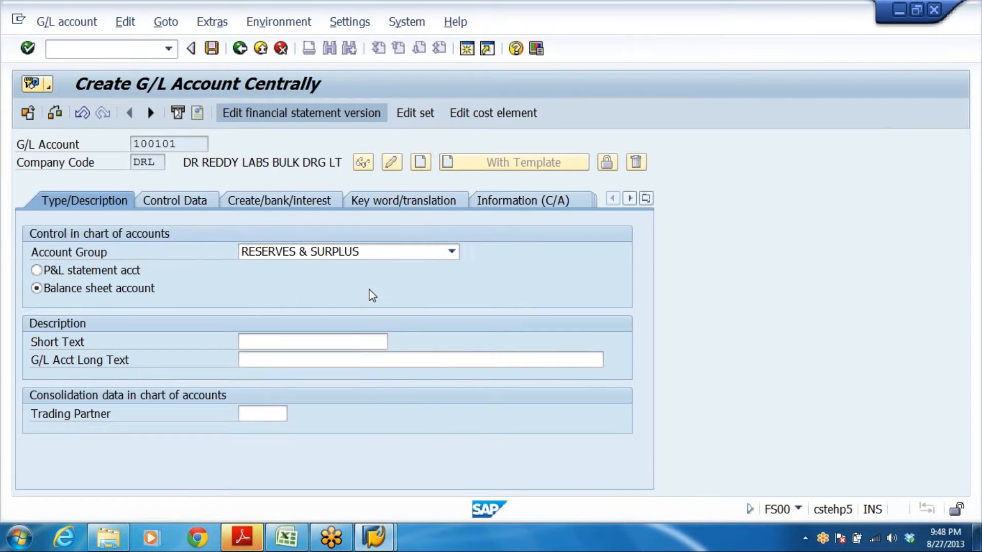
Set account 100101's short text to RETAINED EARNINGS A/ and its long text to RETAINED EARNINGS A/C
{"action": "left_click_drag", "start_coordinate": [182, 145], "coordinate": [47, 169]}
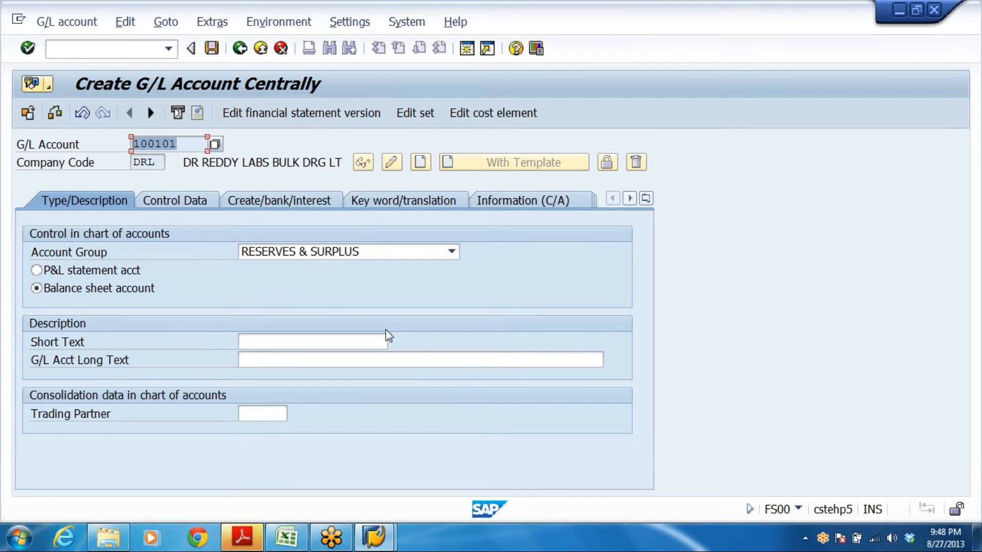
{"action": "left_click", "coordinate": [307, 342]}
{"action": "type", "text": "R"}
{"action": "key", "text": "Down"}
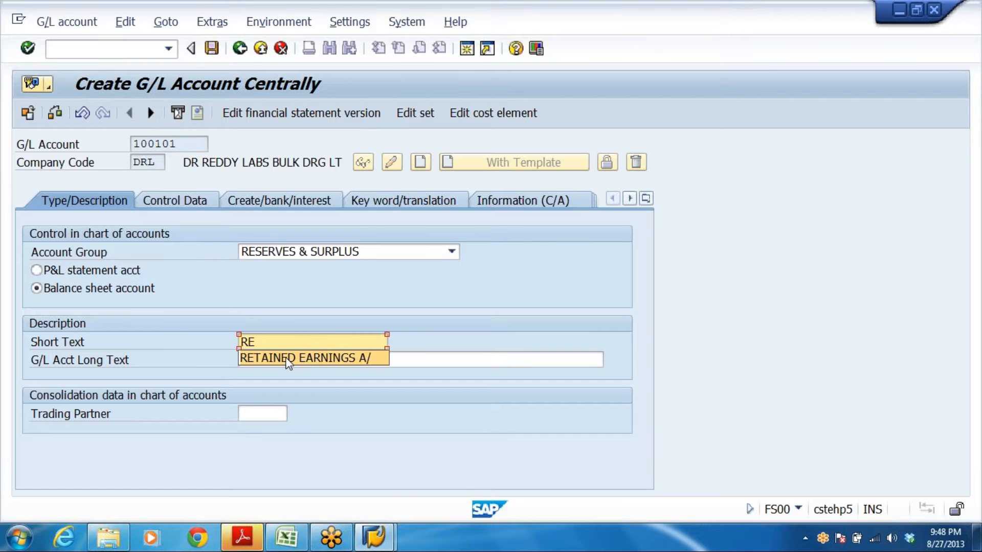
{"action": "key", "text": "Return"}
{"action": "key", "text": "shift+Home"}
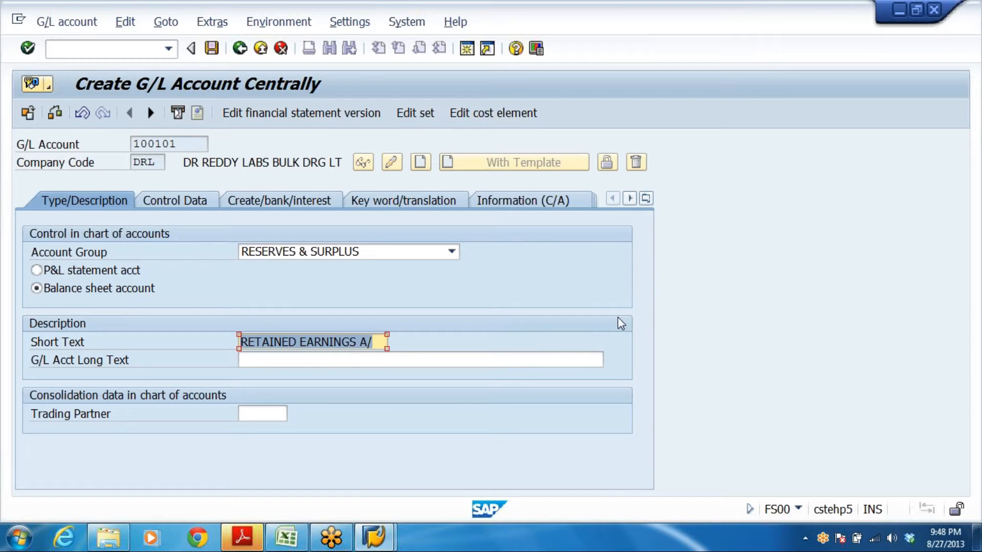
{"action": "key", "text": "ctrl+c"}
{"action": "key", "text": "Tab"}
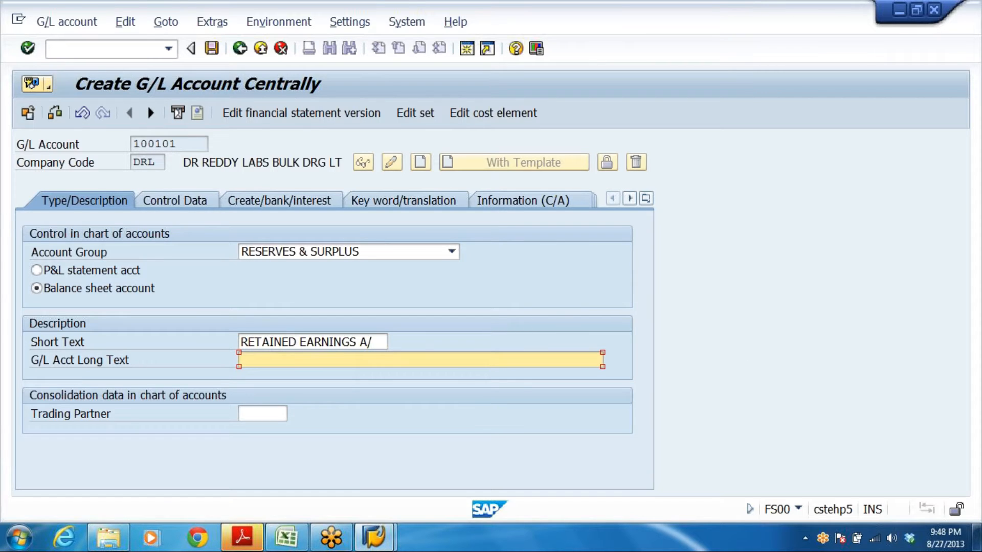
{"action": "key", "text": "ctrl+v"}
{"action": "type", "text": "C"}
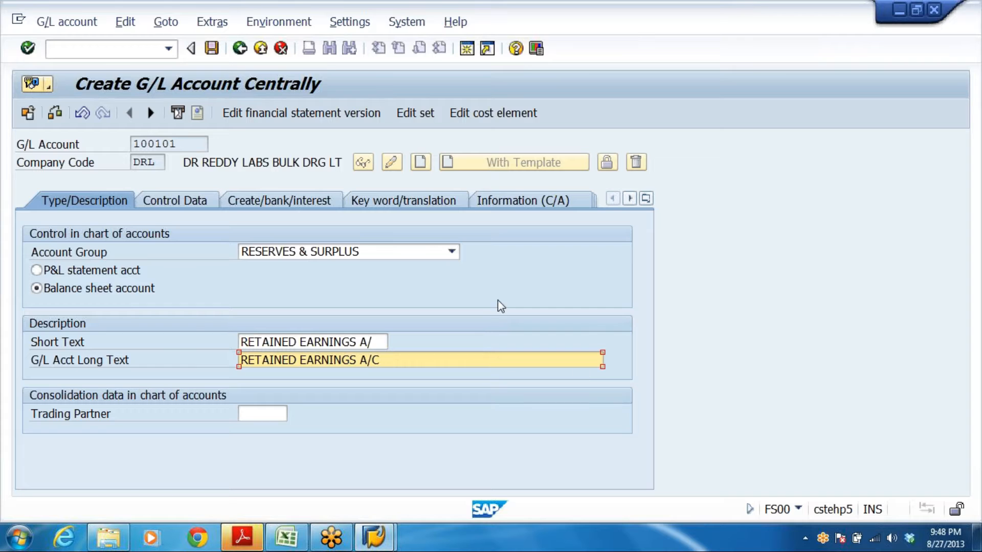
In account 100101's control data, enable only balances in local currency and line item display, and set the sort key to 001
{"action": "left_click", "coordinate": [190, 200]}
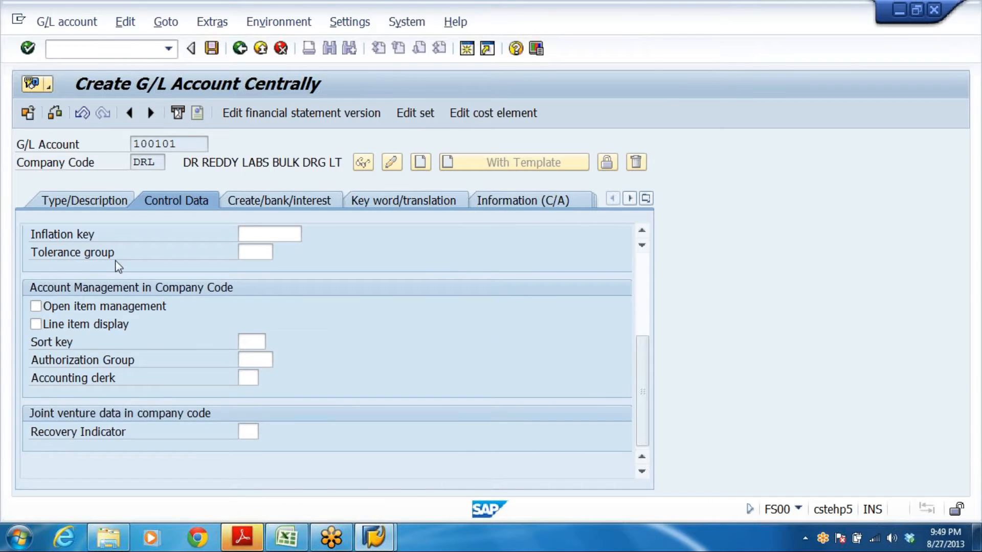
{"action": "left_click", "coordinate": [36, 271]}
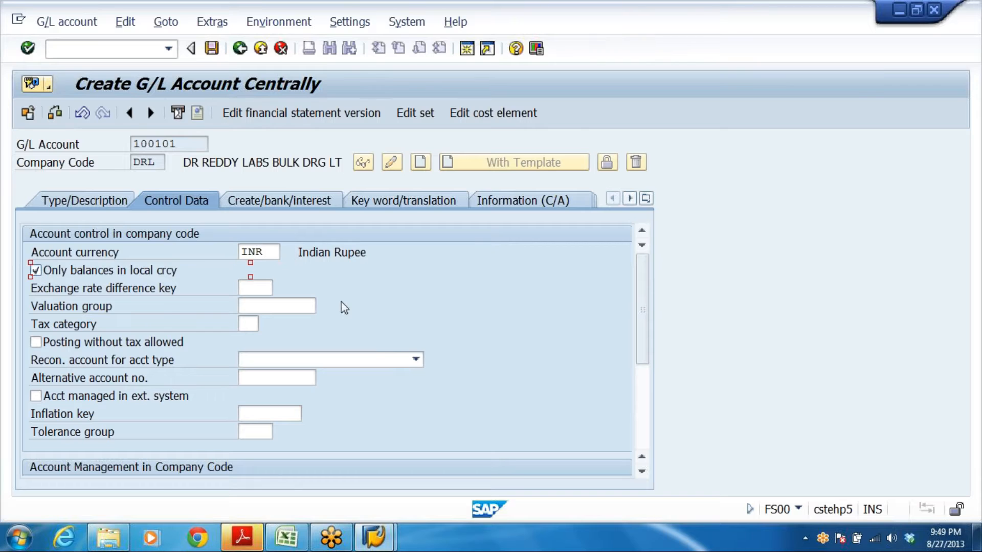
{"action": "scroll", "coordinate": [486, 333], "scroll_direction": "down", "scroll_amount": 3}
{"action": "left_click", "coordinate": [36, 324]}
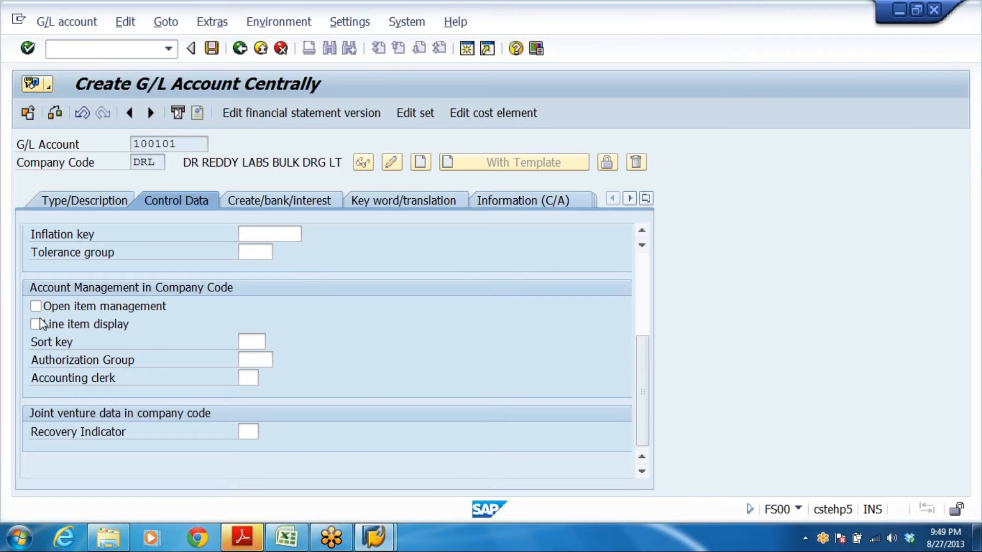
{"action": "left_click", "coordinate": [251, 342]}
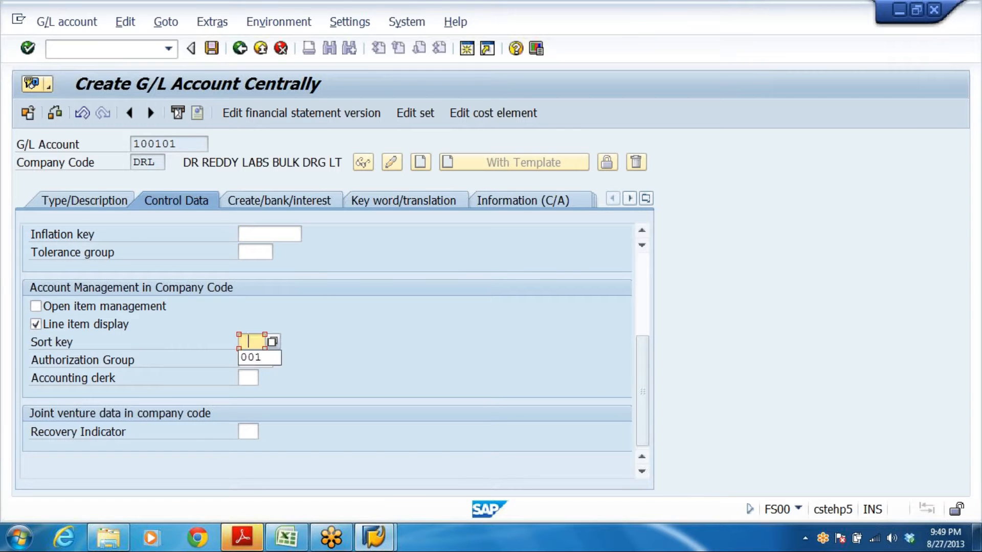
{"action": "left_click", "coordinate": [274, 358]}
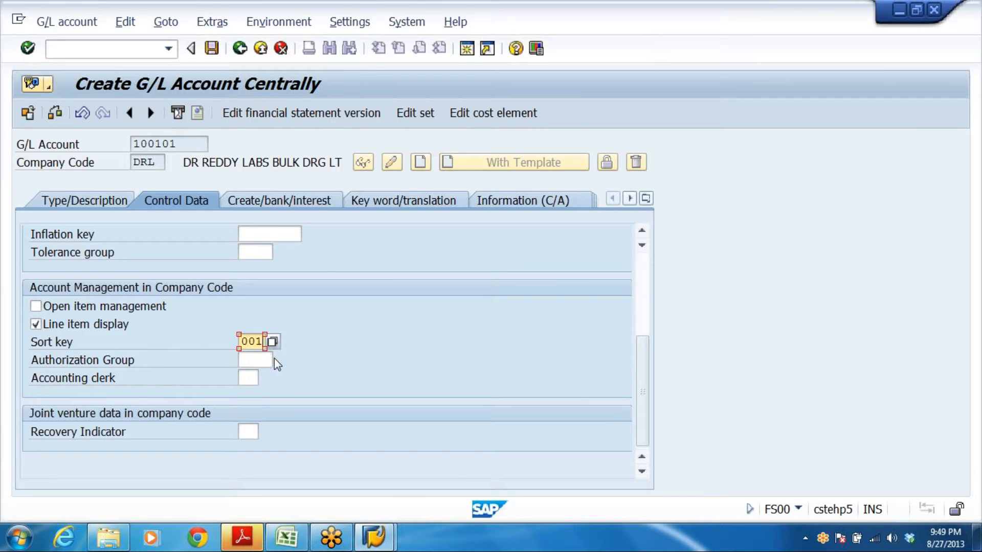
Assign field status group G001 to account 100101 and save the account
{"action": "left_click", "coordinate": [301, 203]}
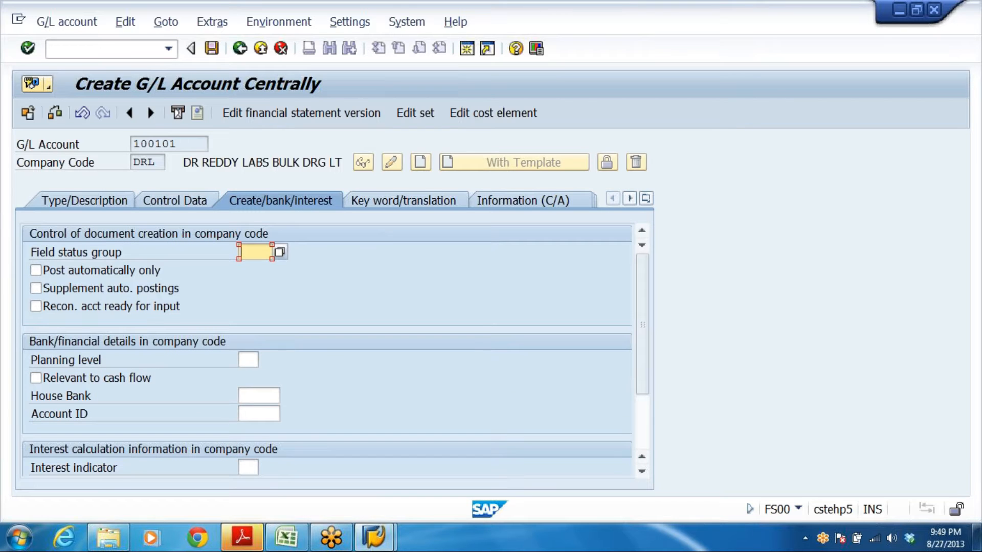
{"action": "left_click", "coordinate": [252, 267]}
{"action": "left_click", "coordinate": [323, 202]}
{"action": "key", "text": "ctrl+s"}
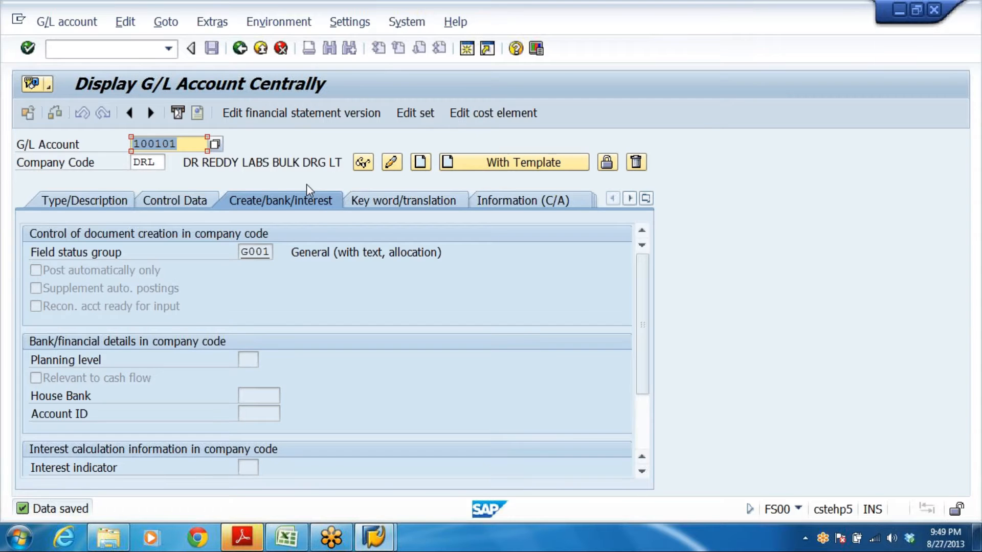
Switch to the DRL_GRP workbook in Excel and review the planned accounts in the CASH & BANK BAL group
{"action": "key", "text": "F3"}
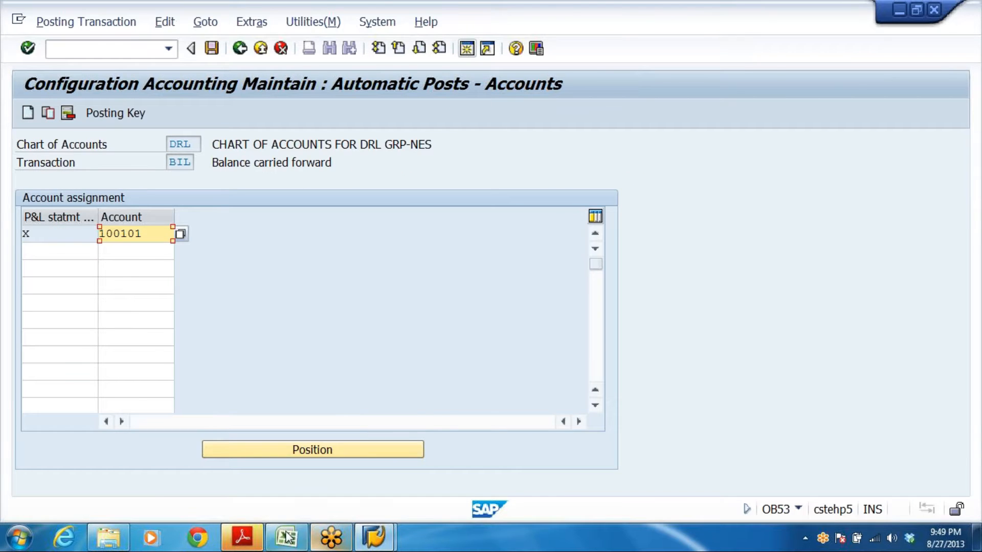
{"action": "left_click", "coordinate": [287, 539]}
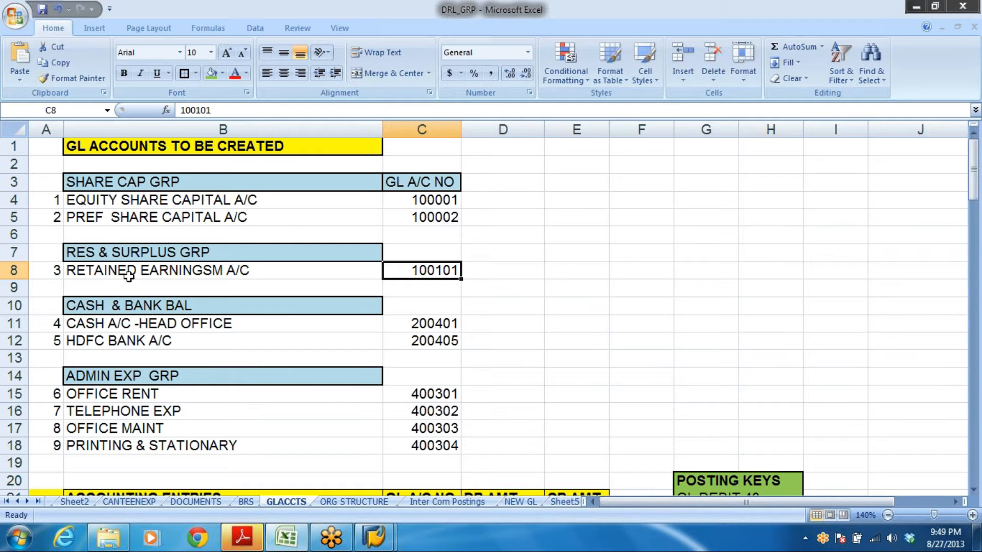
{"action": "left_click", "coordinate": [140, 307]}
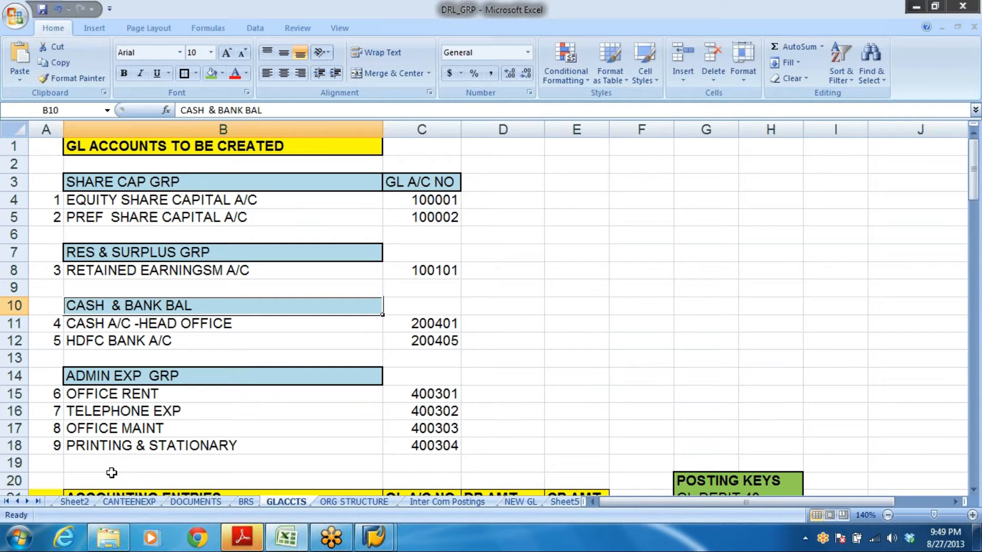
{"action": "left_click", "coordinate": [78, 325]}
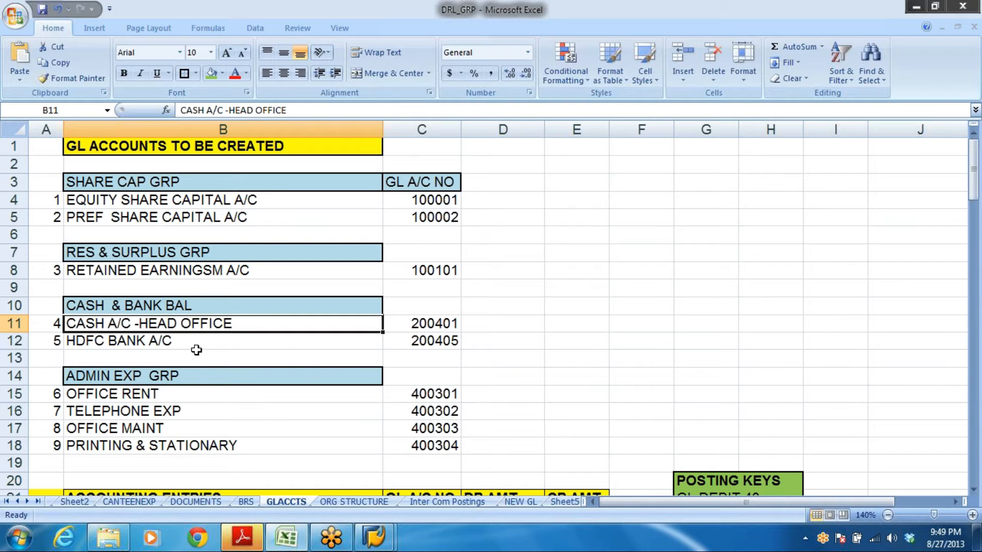
{"action": "left_click", "coordinate": [107, 344]}
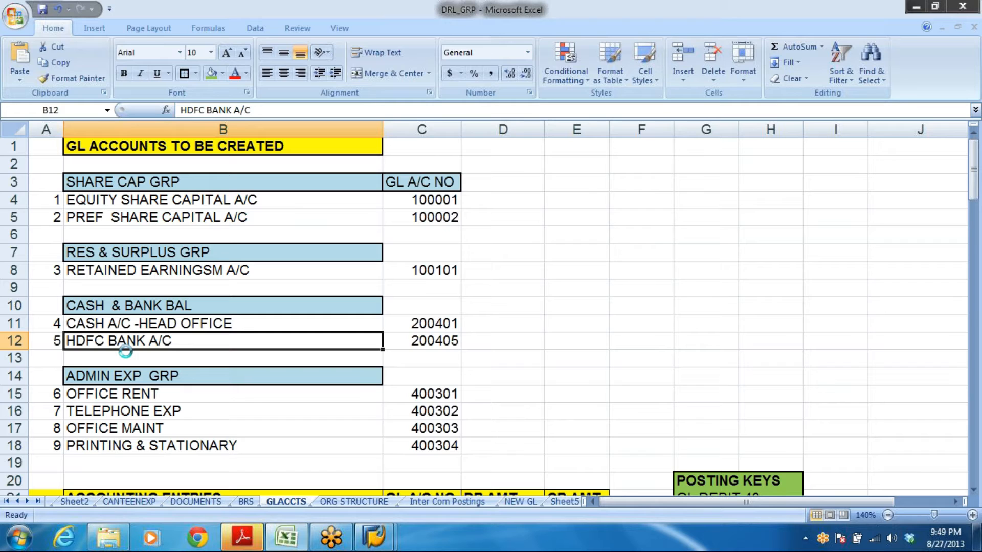
{"action": "key", "text": "ctrl+c"}
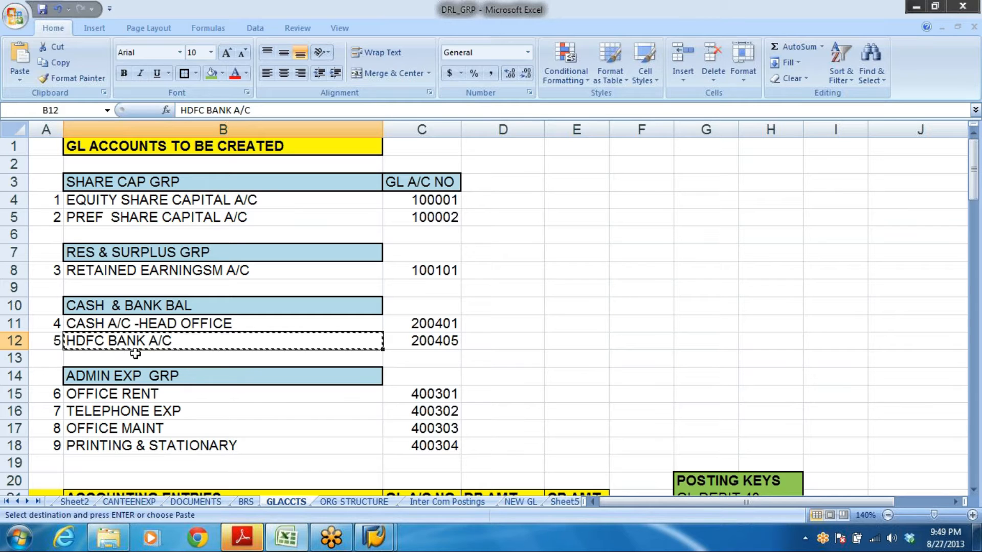
{"action": "key", "text": "alt+Tab"}
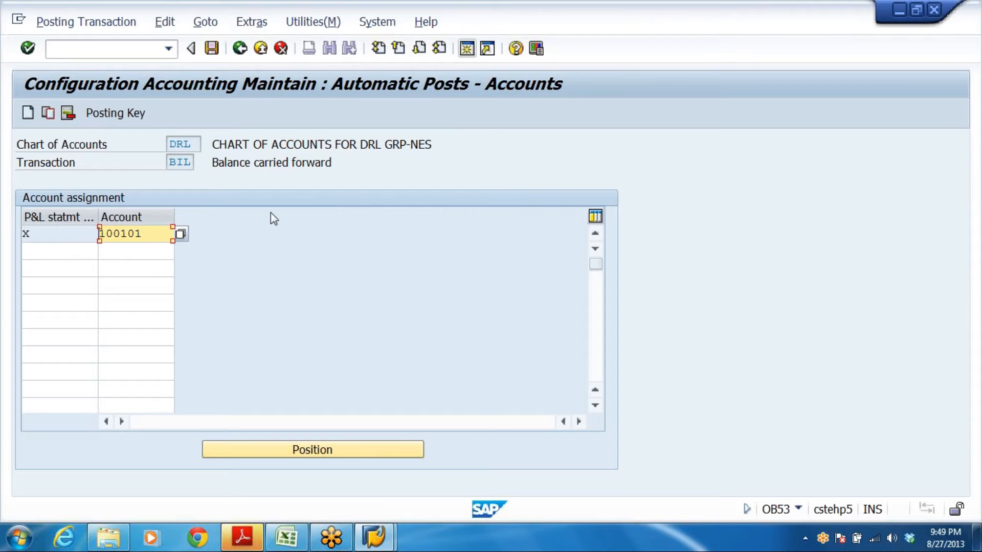
{"action": "left_click", "coordinate": [372, 535]}
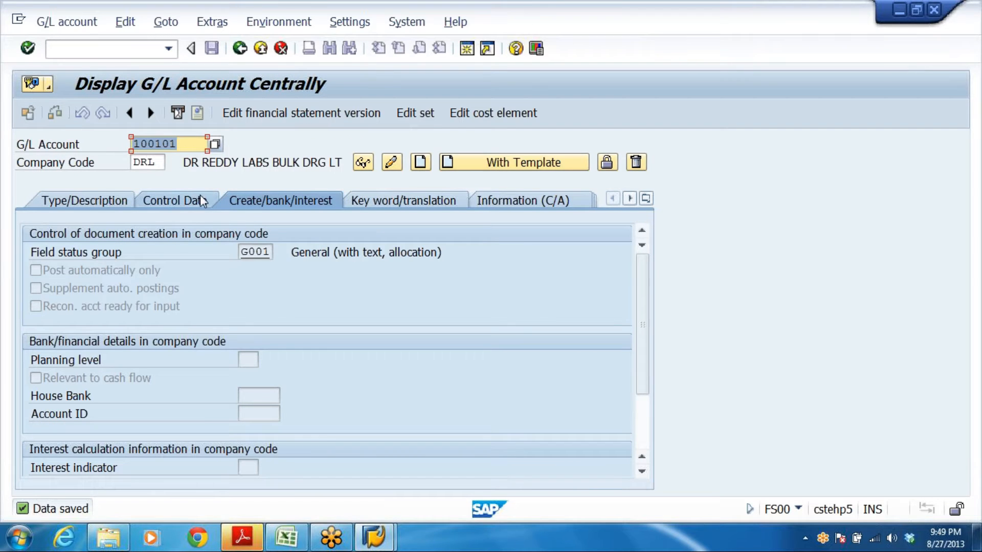
{"action": "key", "text": "ctrl+v"}
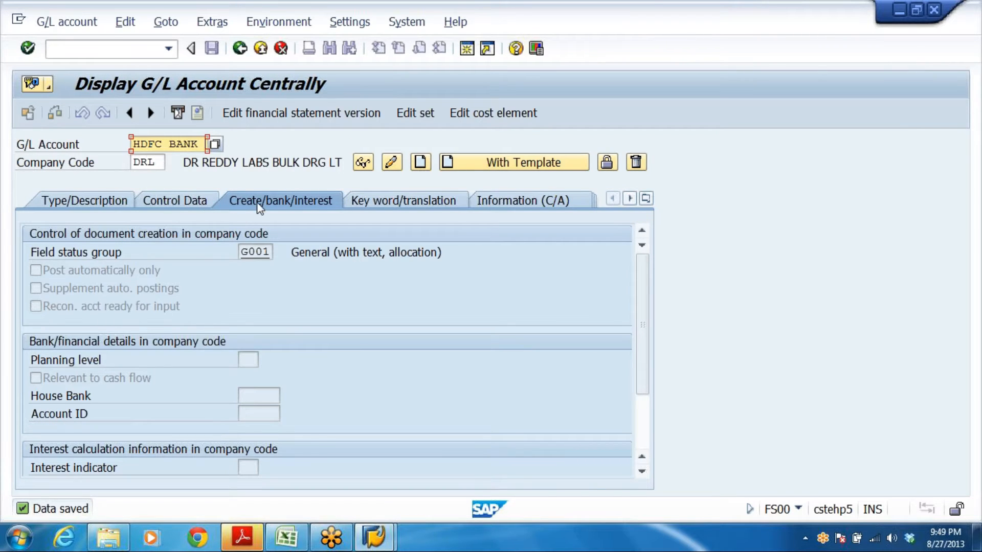
Copy the HDFC bank account's G/L number 200405 from the account list in the DRL_GRP workbook
{"action": "key", "text": "alt+Tab"}
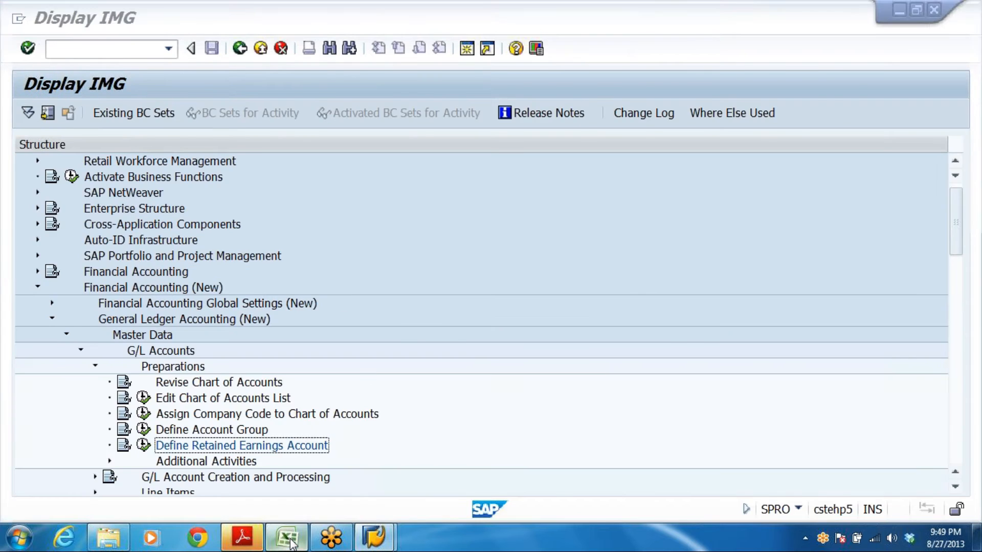
{"action": "key", "text": "alt+Tab"}
{"action": "left_click", "coordinate": [424, 344]}
{"action": "key", "text": "ctrl+c"}
{"action": "key", "text": "alt+Tab"}
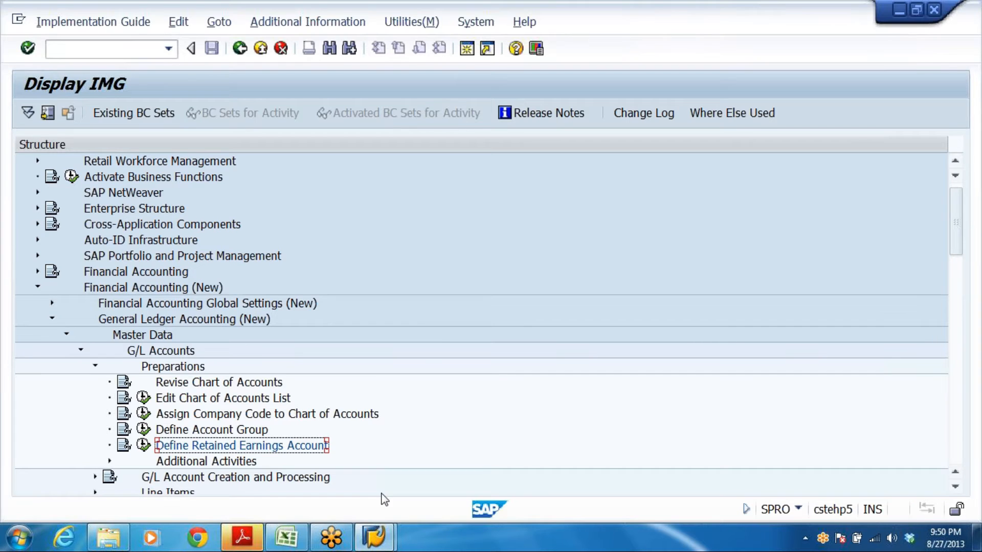
Return to the SAP G/L account session, enter 200405 as the G/L account and start creating it in company code DRL without a template
{"action": "left_click", "coordinate": [376, 535]}
{"action": "left_click", "coordinate": [413, 433]}
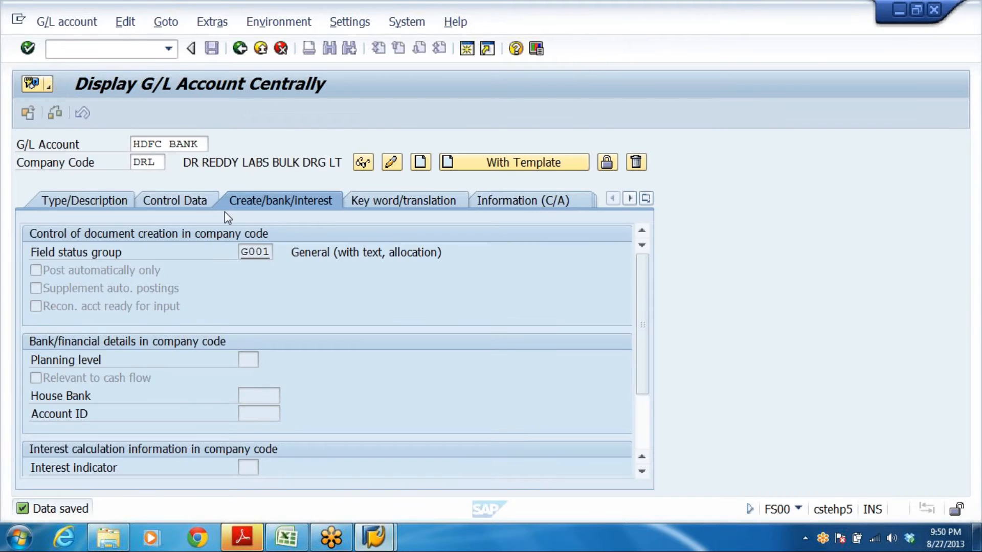
{"action": "left_click", "coordinate": [199, 145]}
{"action": "key", "text": "shift+Home"}
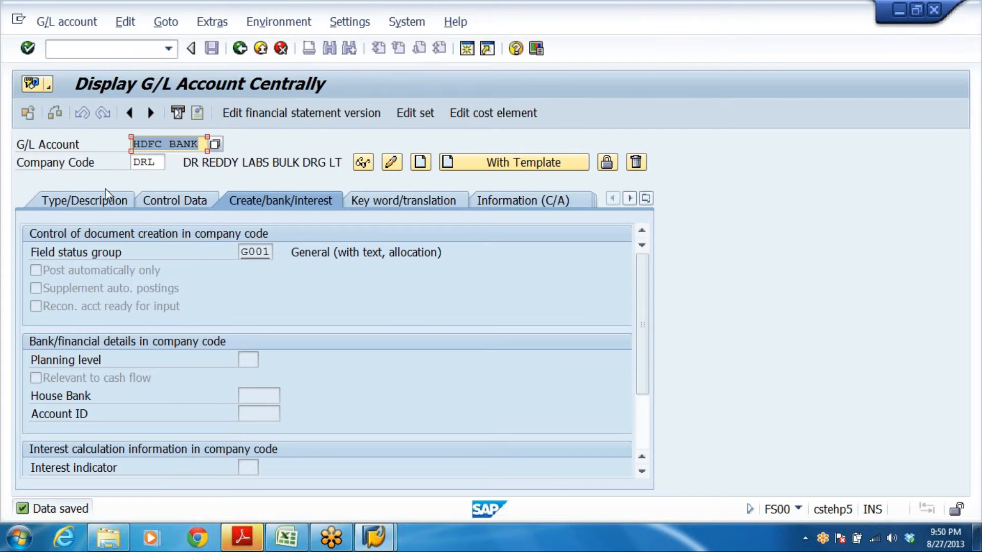
{"action": "key", "text": "ctrl+v"}
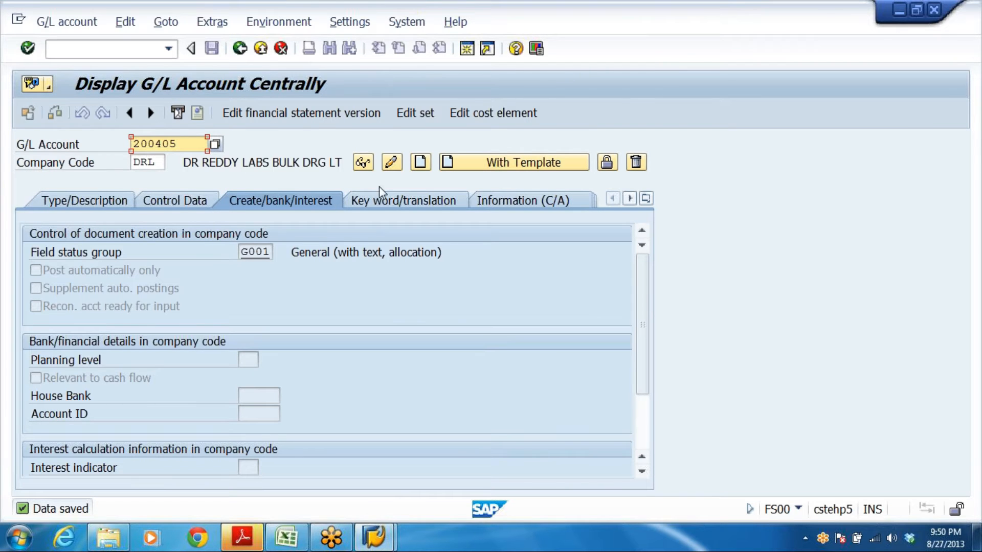
{"action": "left_click", "coordinate": [421, 162]}
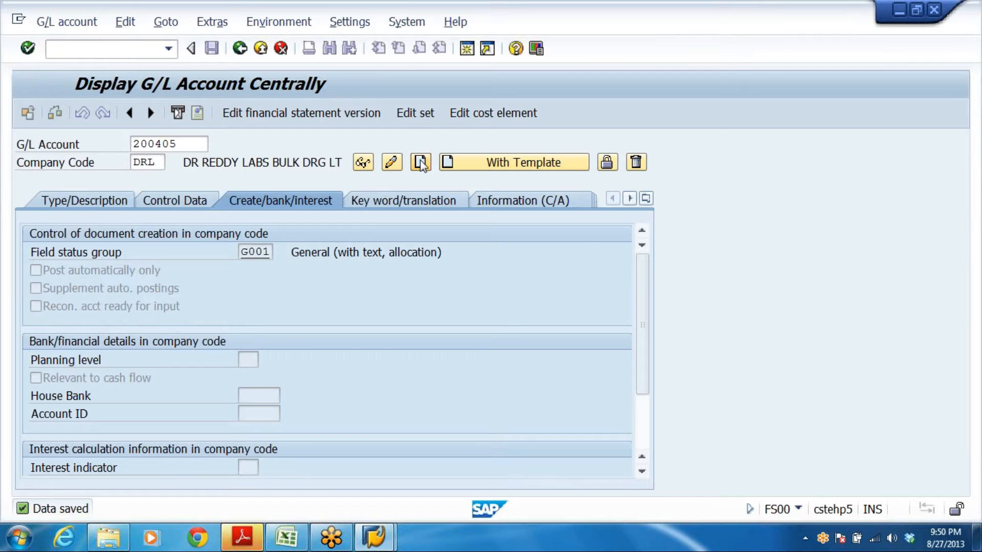
Classify account 200405 as a balance sheet account in the account group CASH & BANK BALANCES
{"action": "left_click", "coordinate": [50, 203]}
{"action": "left_click", "coordinate": [452, 252]}
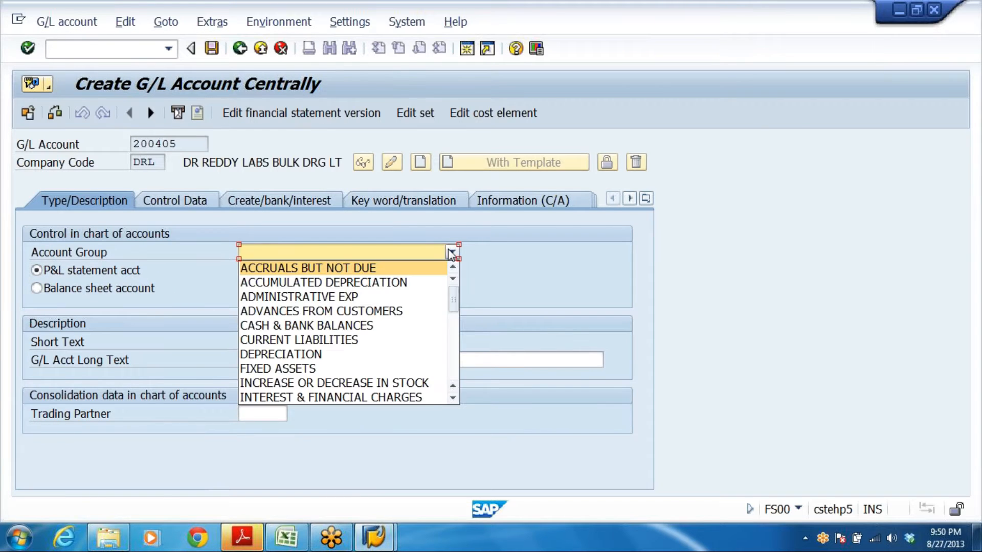
{"action": "left_click", "coordinate": [374, 326]}
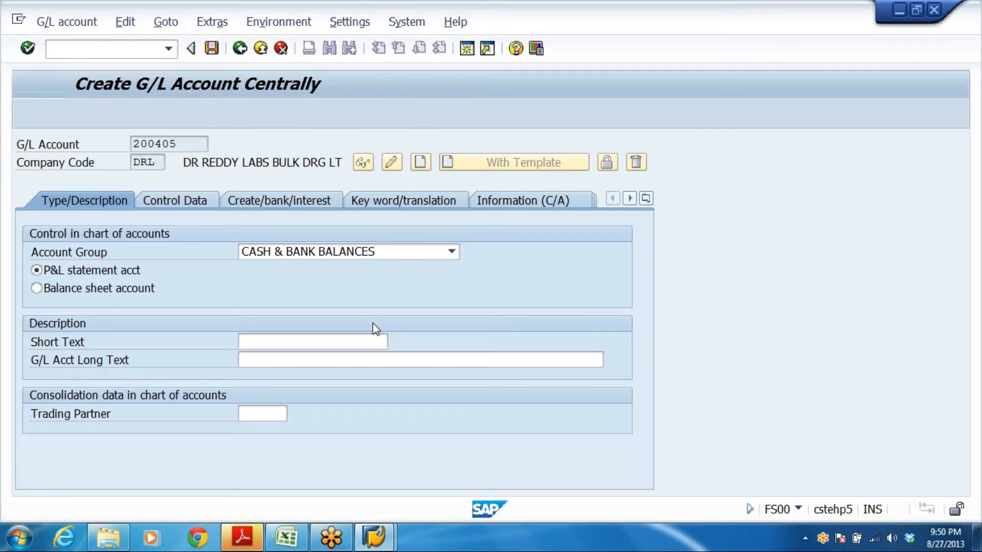
{"action": "left_click", "coordinate": [57, 292]}
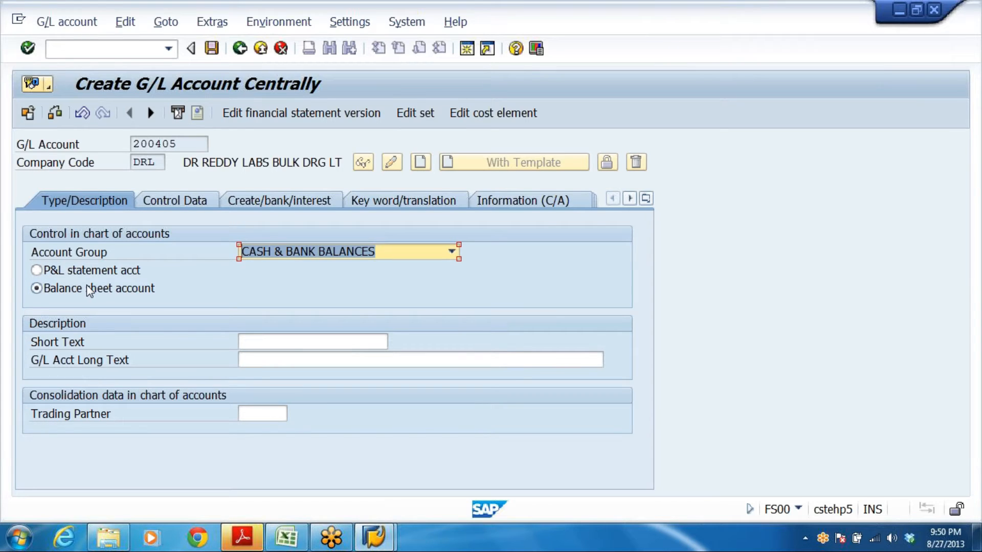
Set account 200405's short text and long text to HDFC BANK A/C, copied from the workbook's account list
{"action": "left_click", "coordinate": [276, 342]}
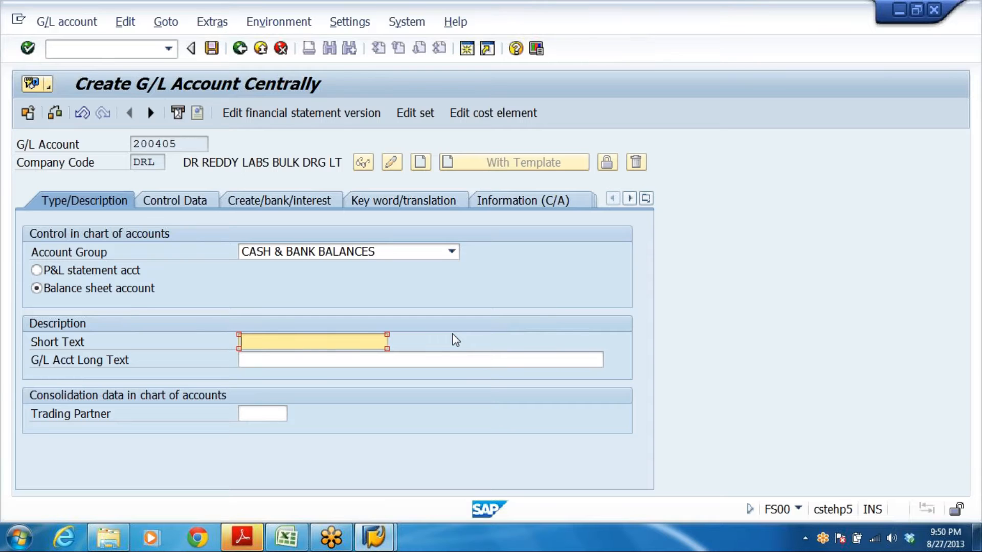
{"action": "key", "text": "alt+Tab"}
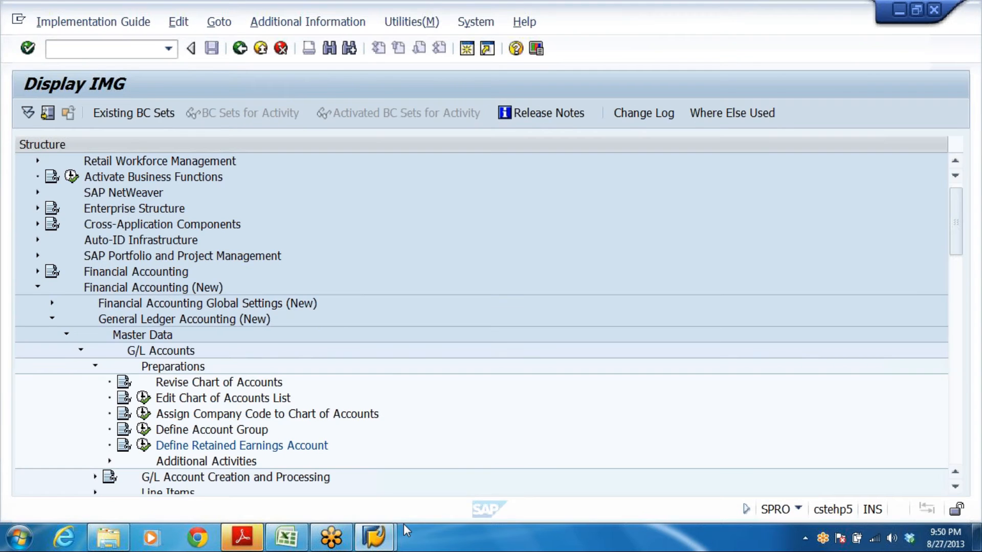
{"action": "key", "text": "alt+Tab"}
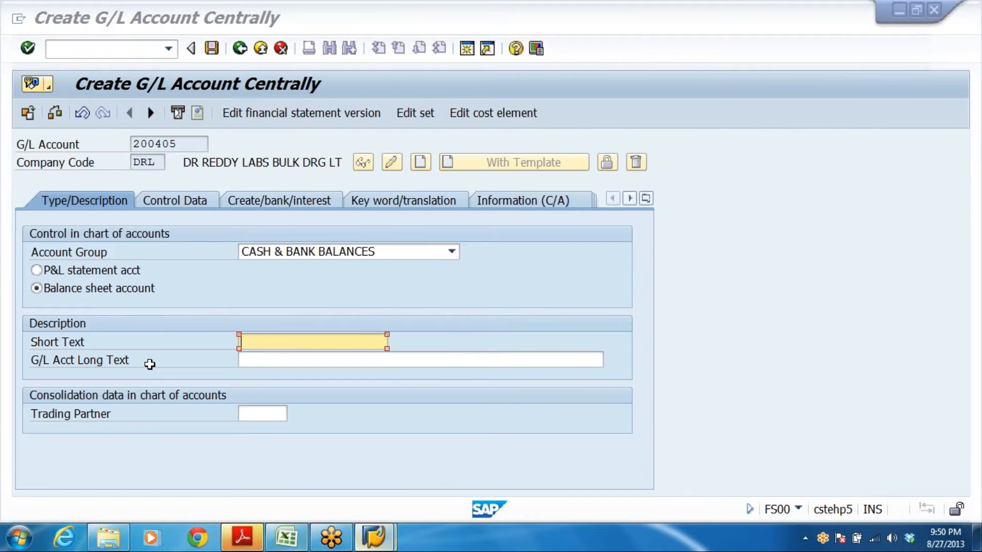
{"action": "key", "text": "alt+Tab"}
{"action": "left_click", "coordinate": [131, 343]}
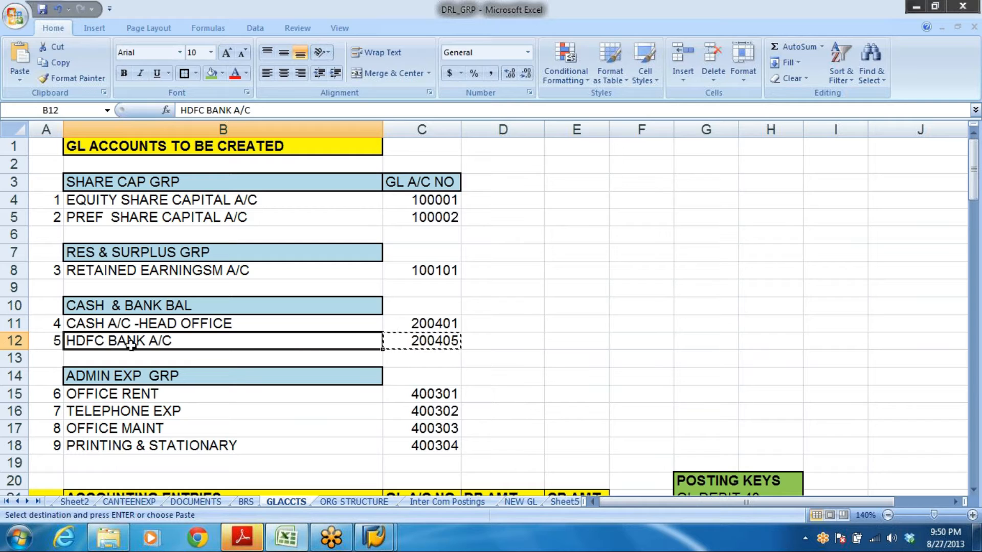
{"action": "key", "text": "ctrl+c"}
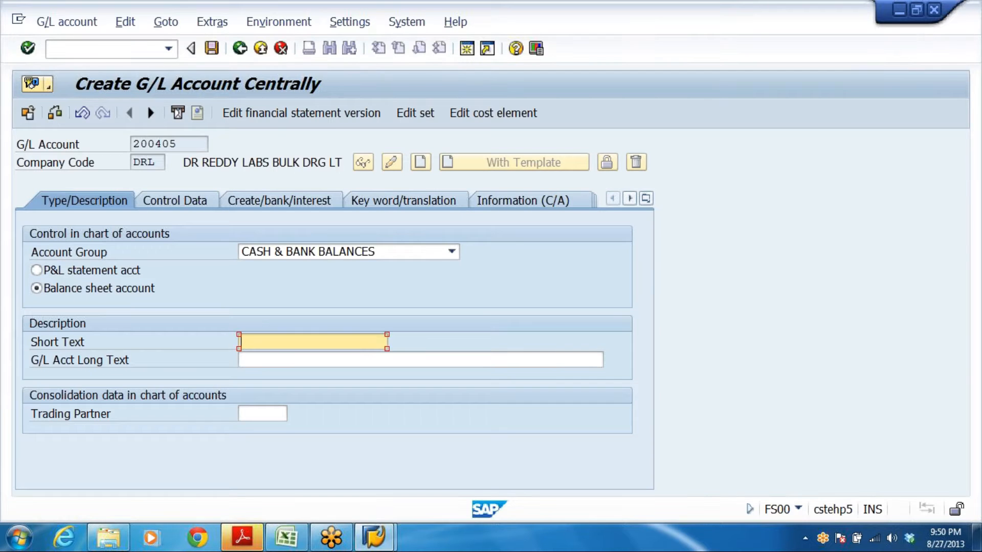
{"action": "type", "text": "HDFC BANK A/C"}
{"action": "key", "text": "Tab"}
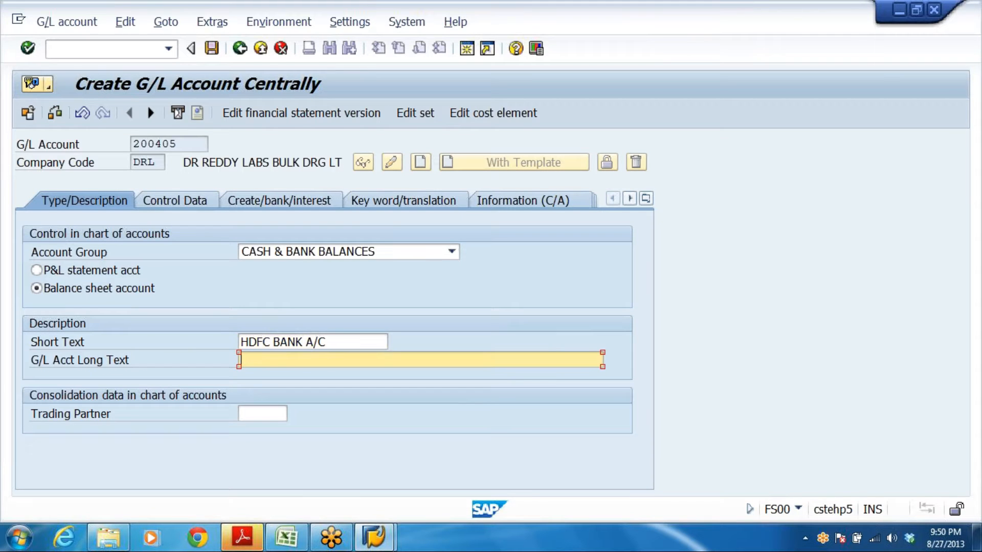
{"action": "type", "text": "HDFC BANK A/C"}
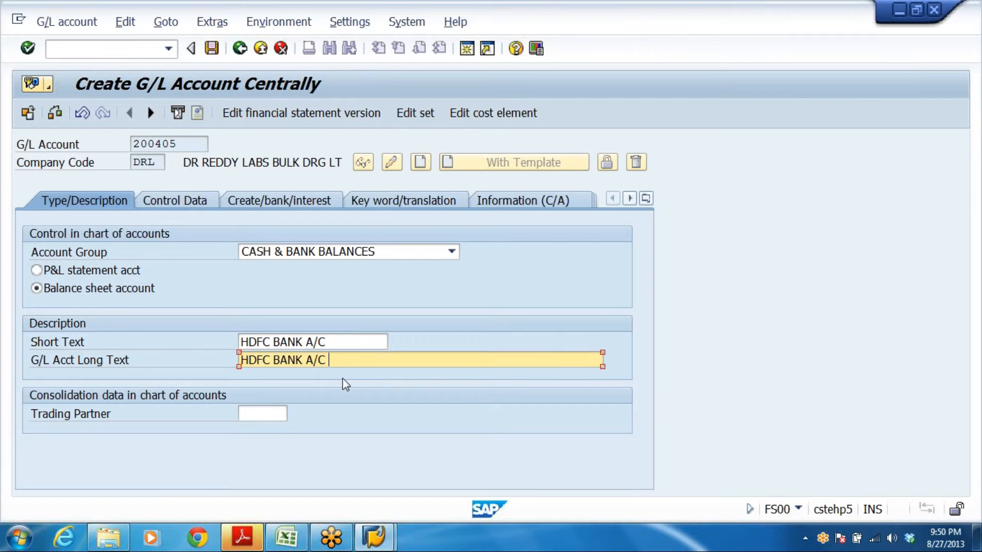
In account 200405's control data, enable only balances in local currency and line item display, and set the sort key to 001
{"action": "left_click", "coordinate": [168, 200]}
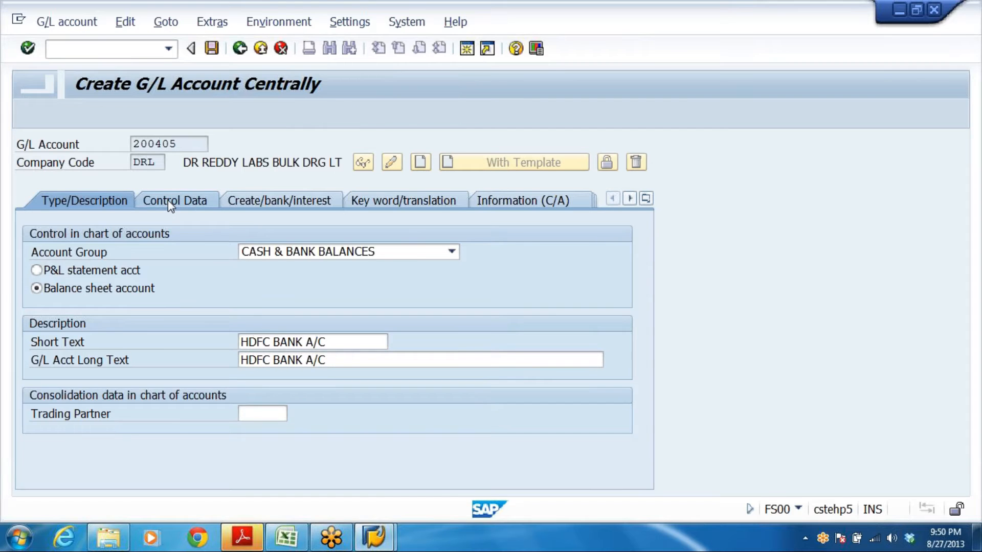
{"action": "scroll", "coordinate": [164, 257], "scroll_direction": "up", "scroll_amount": 4}
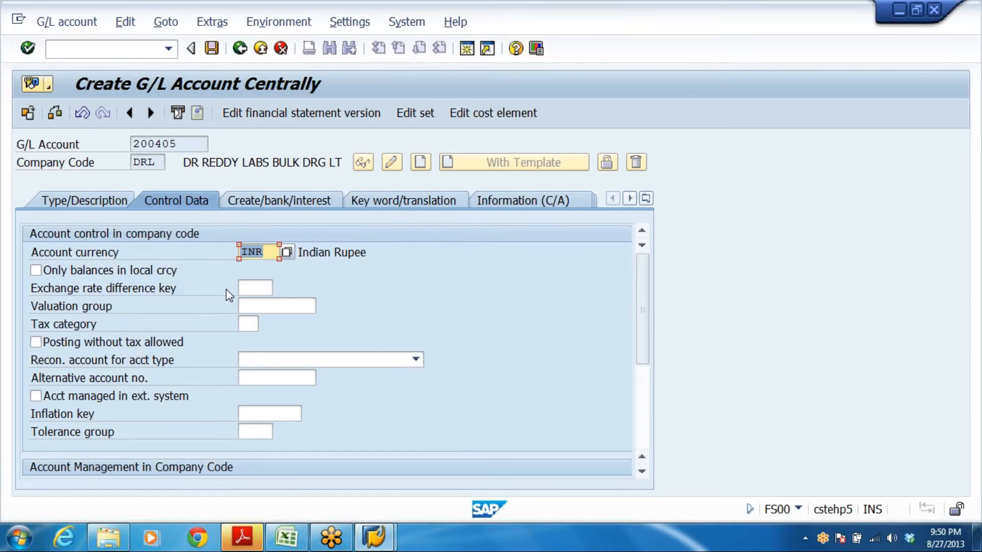
{"action": "left_click", "coordinate": [79, 273]}
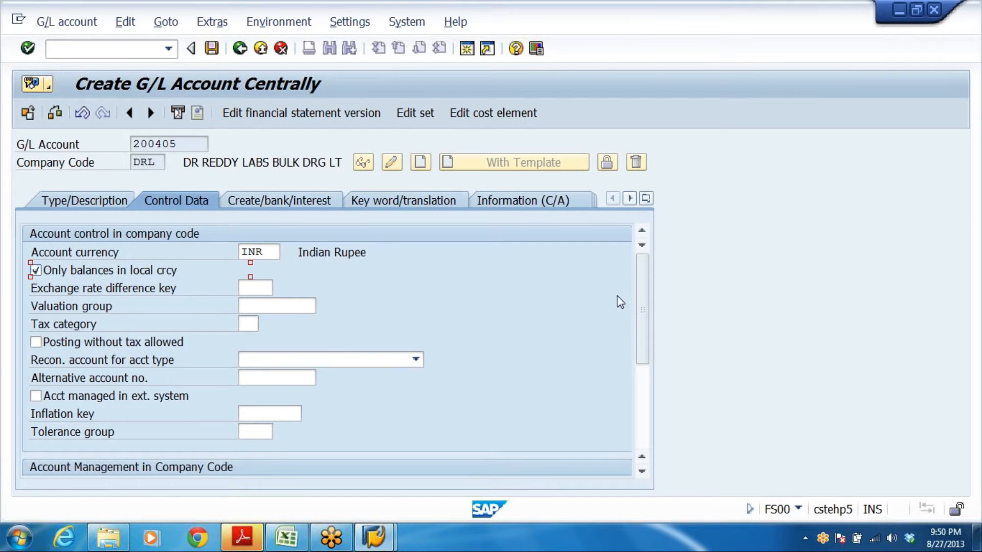
{"action": "left_click_drag", "start_coordinate": [649, 294], "coordinate": [627, 381]}
{"action": "left_click", "coordinate": [47, 326]}
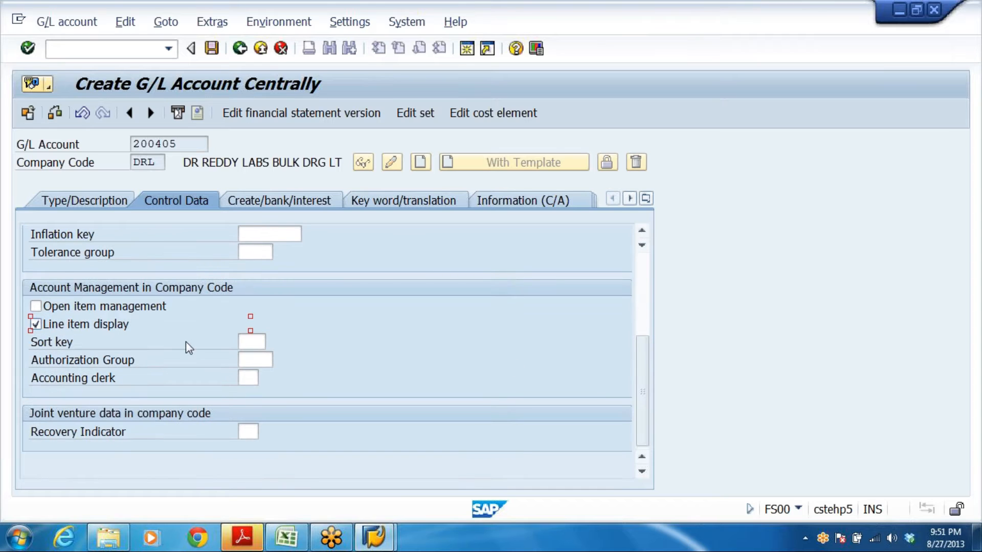
{"action": "left_click", "coordinate": [249, 341]}
{"action": "type", "text": "001"}
Assign field status group G005, Bank accounts (obligatory value date), to account 200405
{"action": "left_click", "coordinate": [289, 201]}
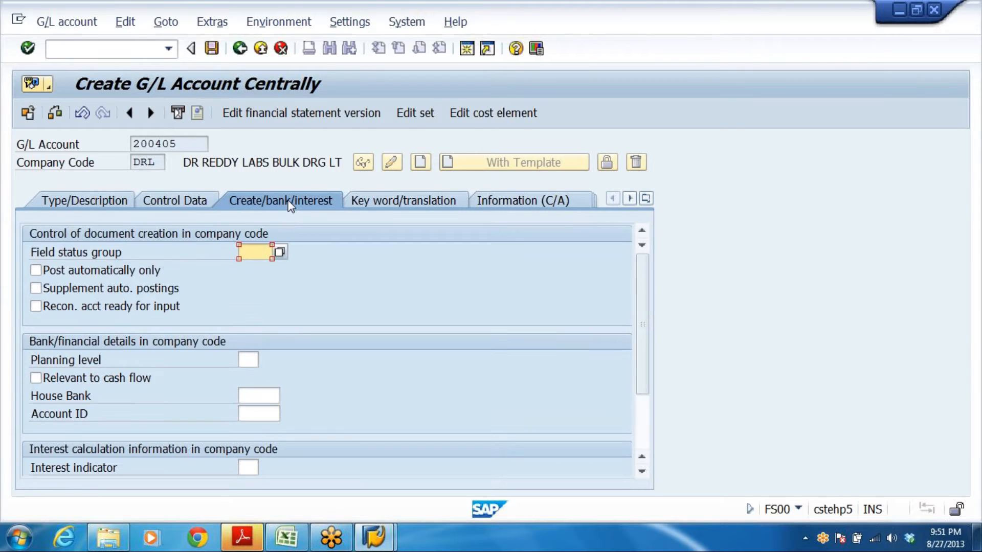
{"action": "left_click", "coordinate": [277, 251]}
{"action": "left_click", "coordinate": [290, 133]}
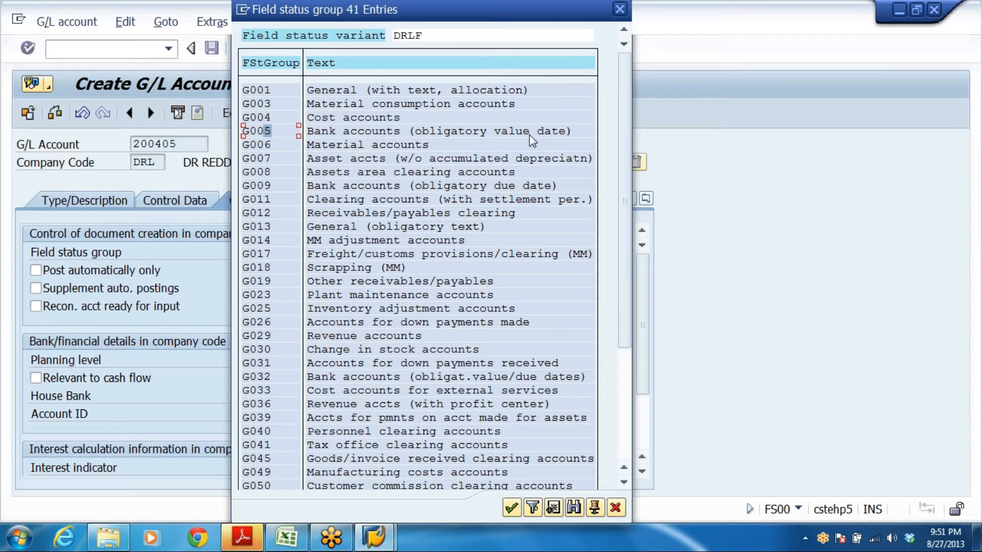
{"action": "double_click", "coordinate": [259, 130]}
{"action": "key", "text": "Return"}
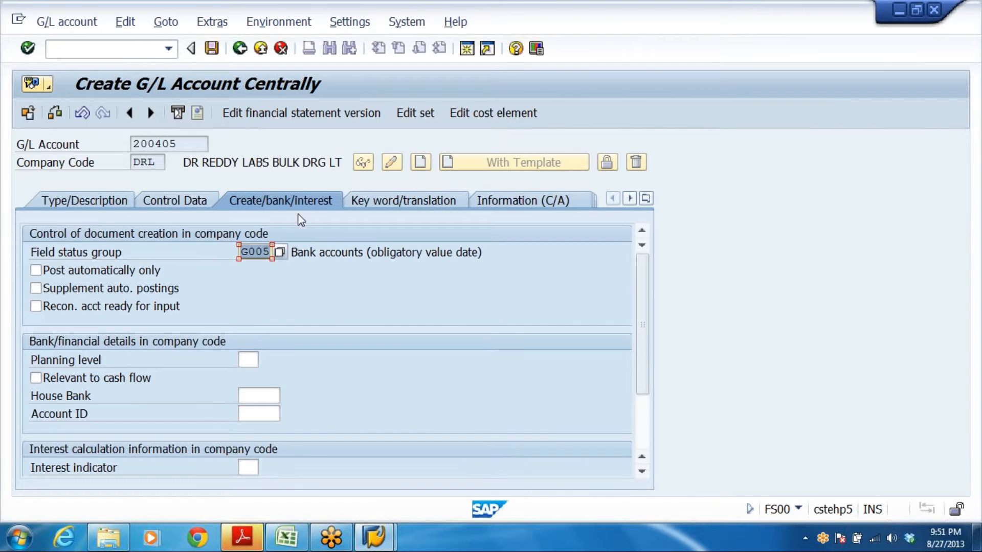
Check the value date setting under payment transactions for field status group G005, return to the account and save account 200405
{"action": "left_click", "coordinate": [255, 252]}
{"action": "double_click", "coordinate": [256, 252]}
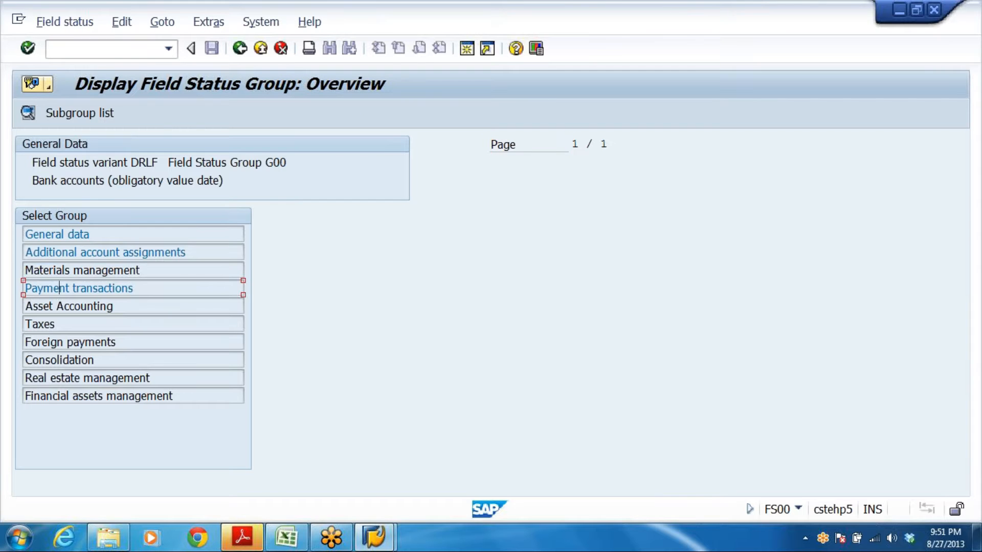
{"action": "double_click", "coordinate": [59, 288]}
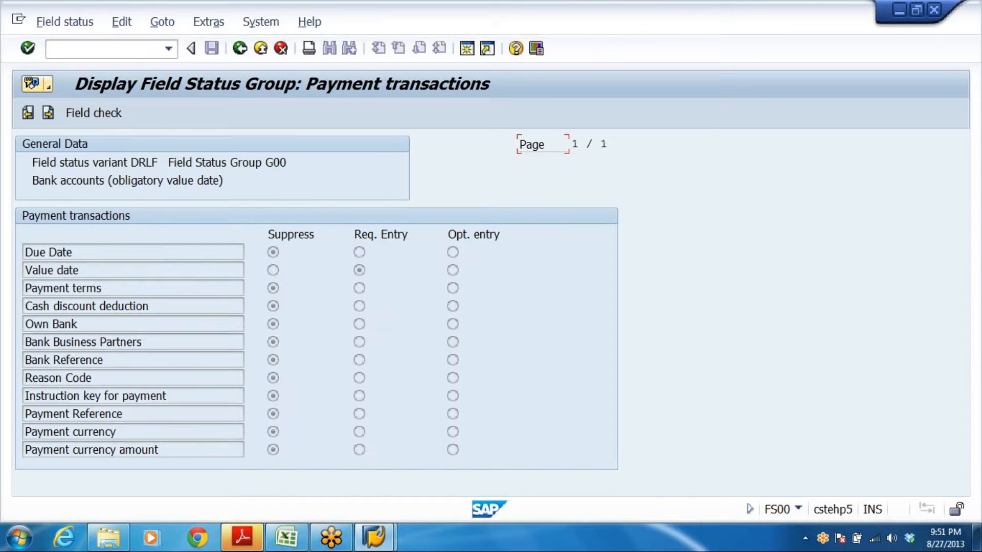
{"action": "left_click", "coordinate": [364, 274]}
{"action": "left_click", "coordinate": [262, 50]}
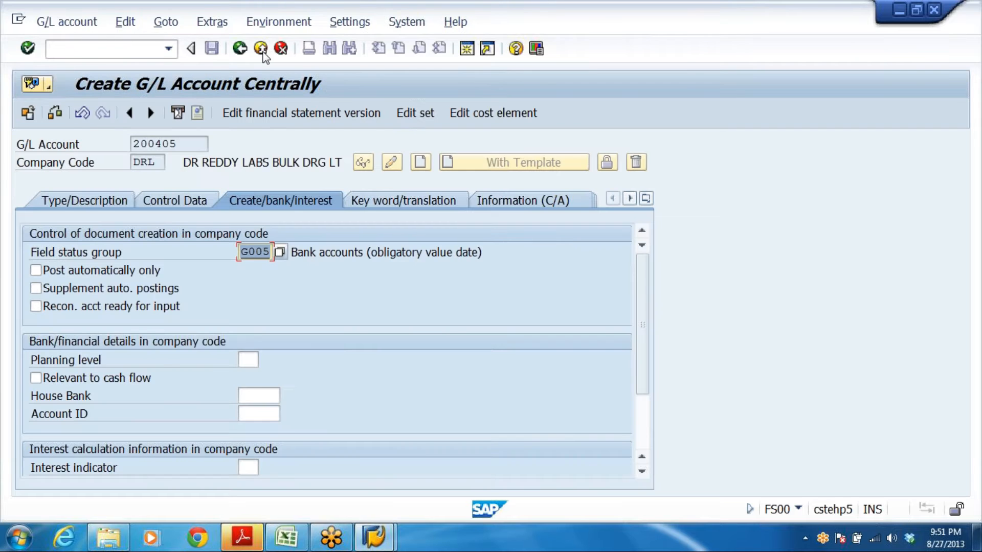
{"action": "left_click", "coordinate": [210, 48]}
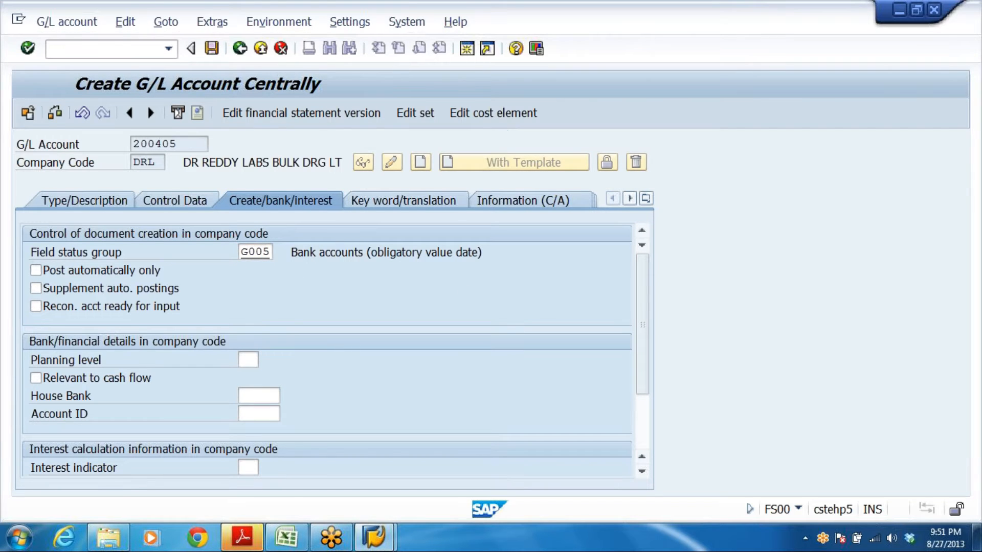
{"action": "left_click", "coordinate": [180, 145]}
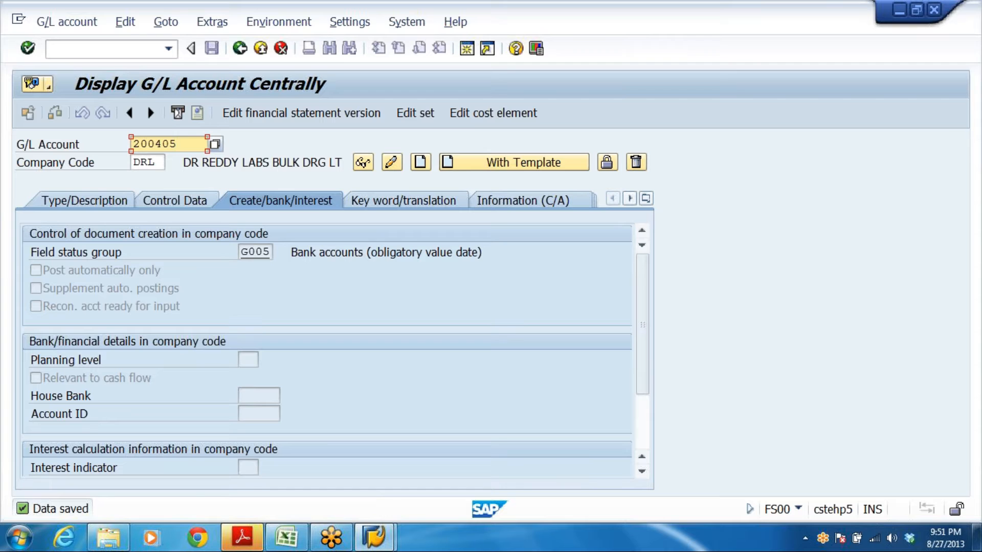
Switch to the DRL_GRP workbook in Excel and copy the Office Rent account number 400301 from the list of G/L accounts
{"action": "key", "text": "alt+Tab"}
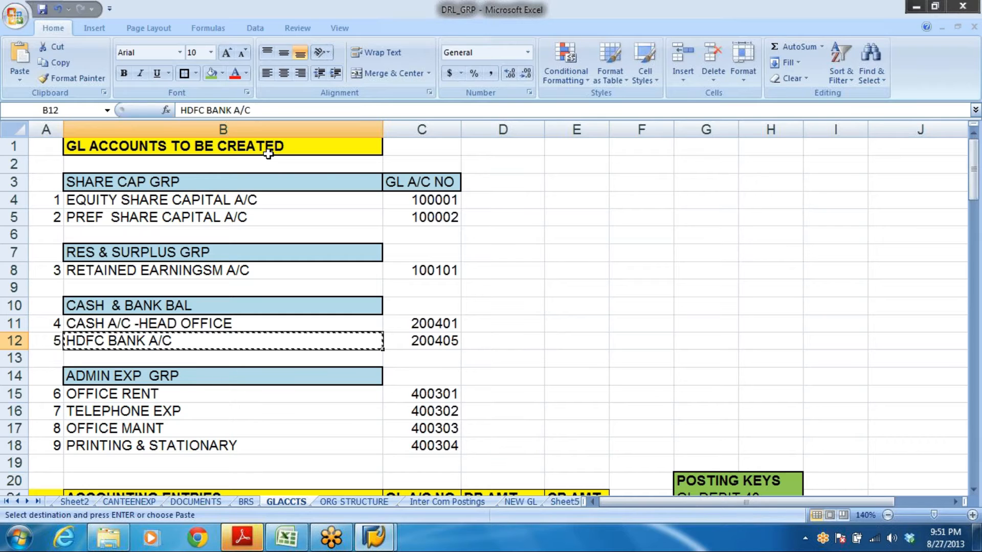
{"action": "left_click", "coordinate": [118, 395]}
{"action": "left_click", "coordinate": [119, 411]}
{"action": "left_click", "coordinate": [121, 426]}
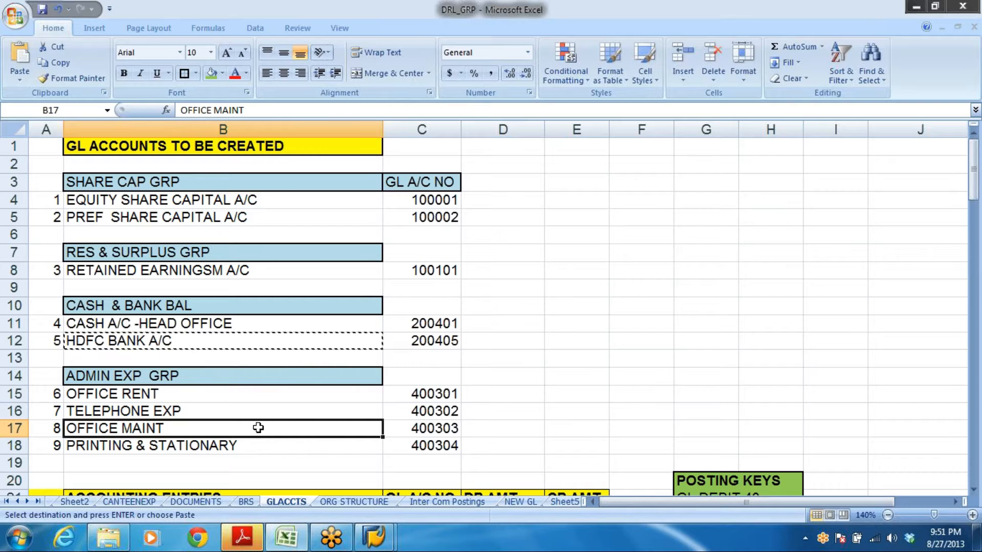
{"action": "key", "text": "alt+Tab"}
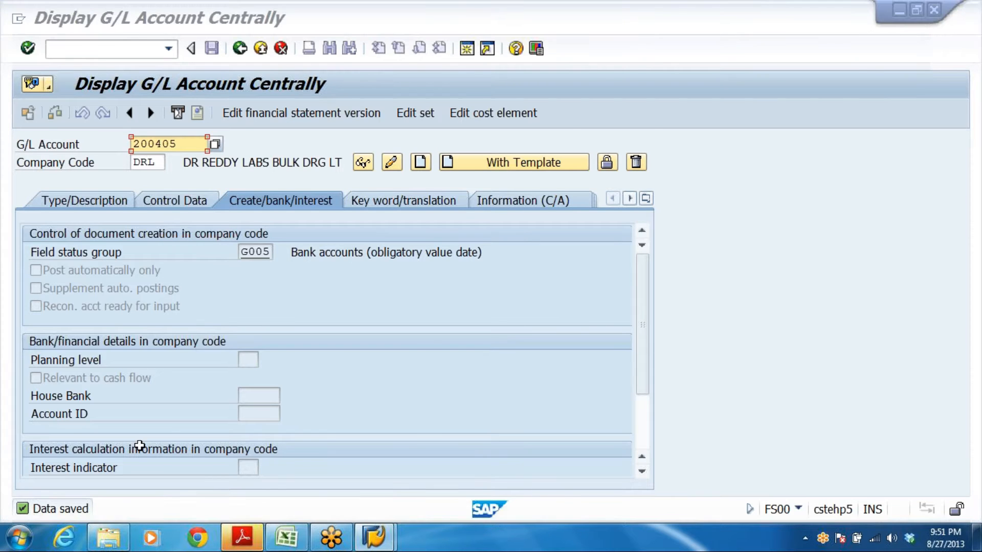
{"action": "key", "text": "alt+Tab"}
{"action": "left_click", "coordinate": [439, 397]}
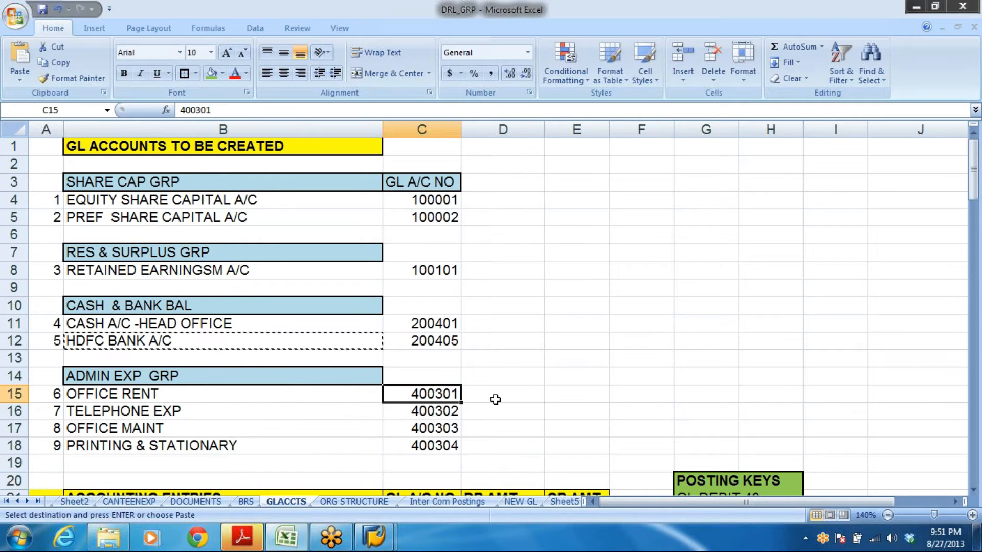
{"action": "key", "text": "ctrl+c"}
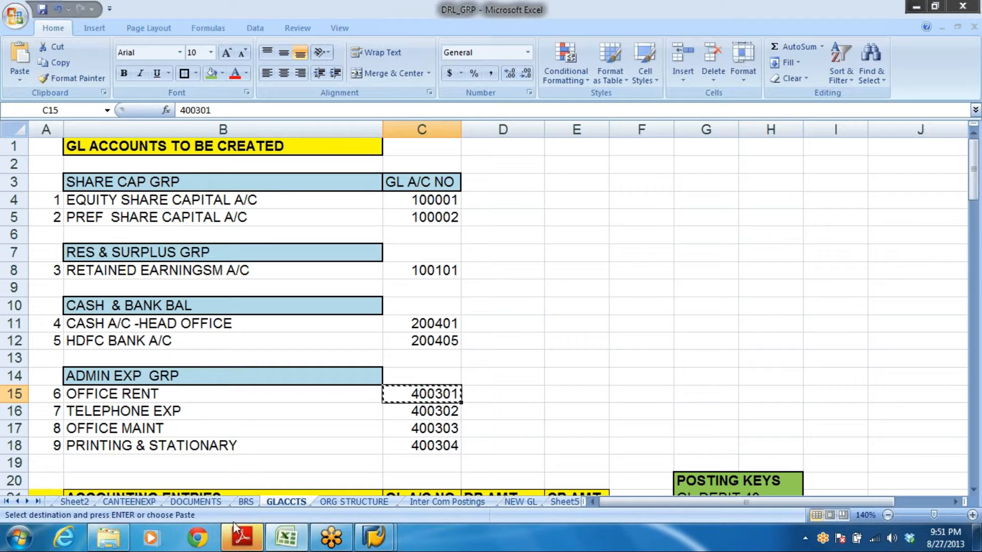
Examine the Administrative Exp group and its starting account number under Expenditure in the ACC GRP sheet
{"action": "left_click", "coordinate": [287, 540]}
{"action": "left_click", "coordinate": [287, 540]}
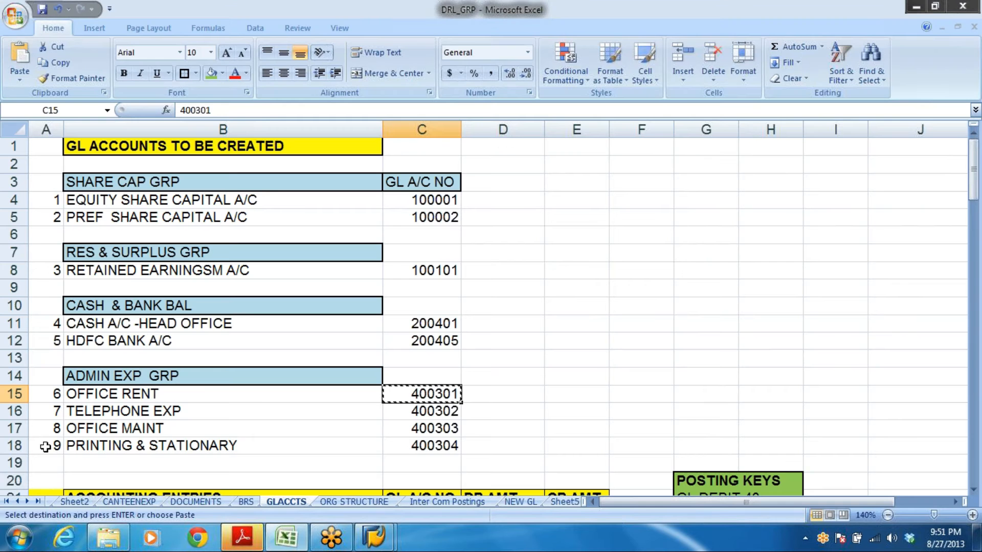
{"action": "left_click", "coordinate": [8, 502]}
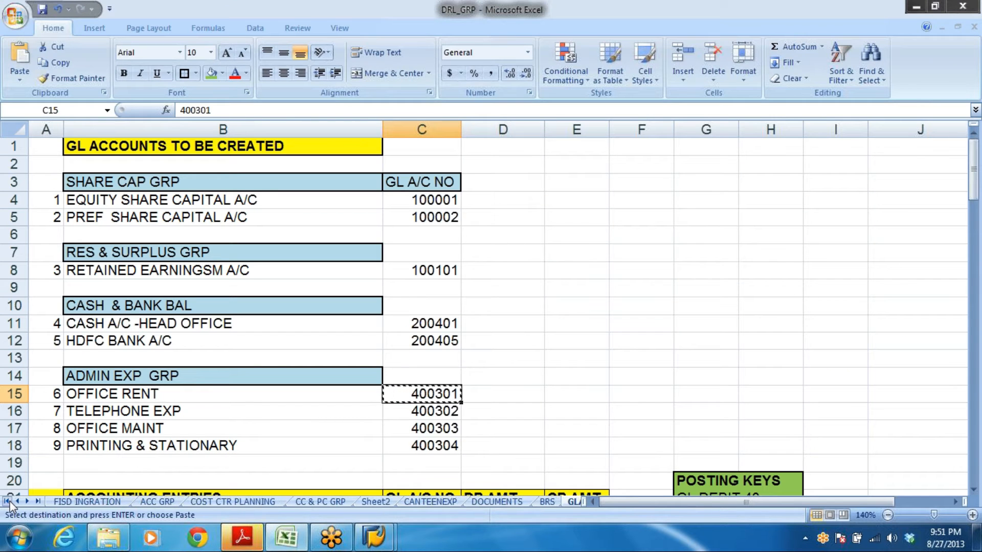
{"action": "left_click", "coordinate": [158, 502]}
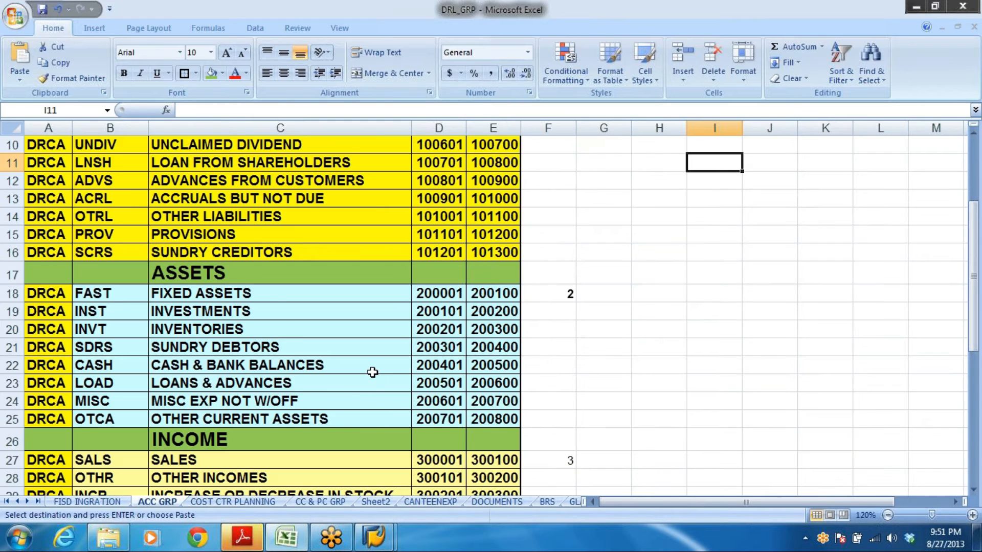
{"action": "scroll", "coordinate": [373, 373], "scroll_direction": "down", "scroll_amount": 4}
{"action": "left_click", "coordinate": [222, 302]}
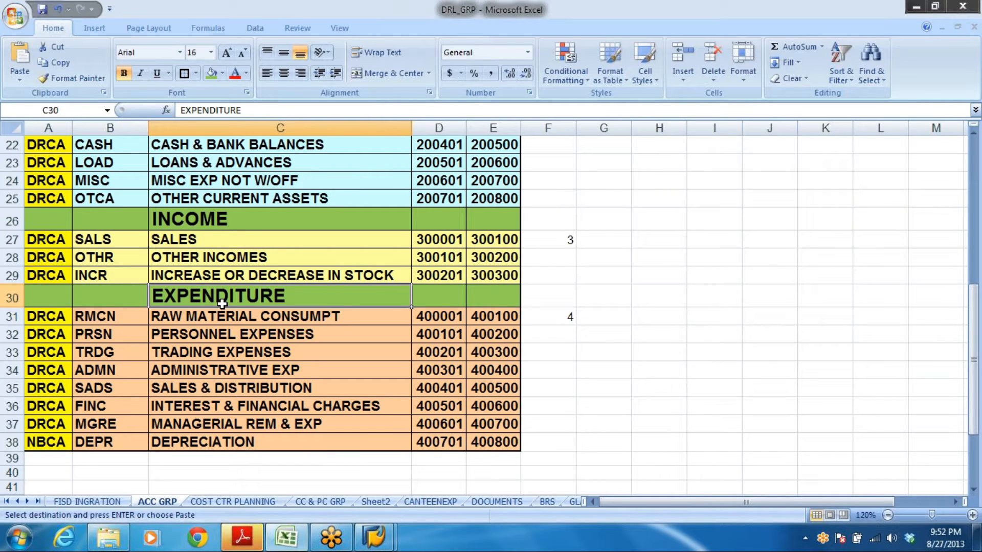
{"action": "left_click", "coordinate": [254, 371]}
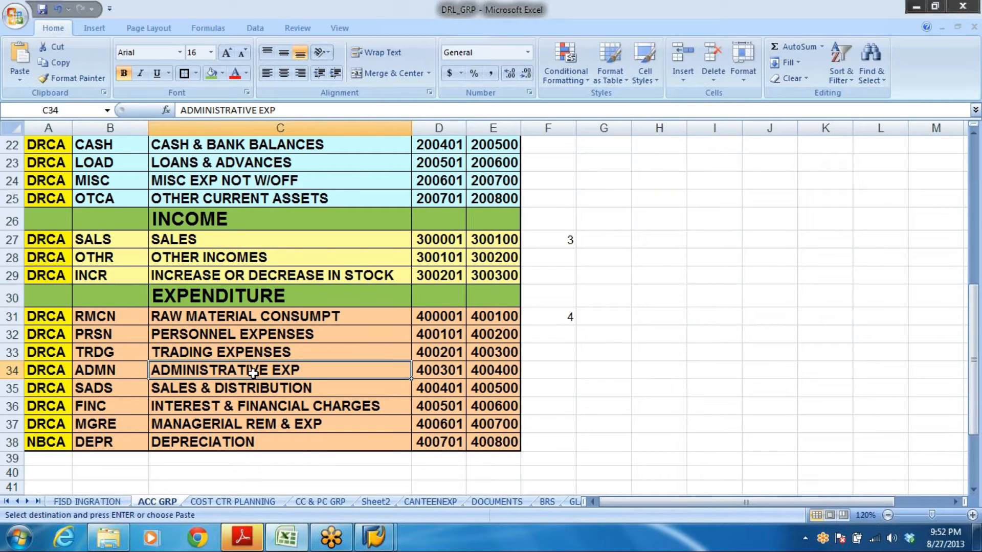
{"action": "left_click", "coordinate": [447, 369]}
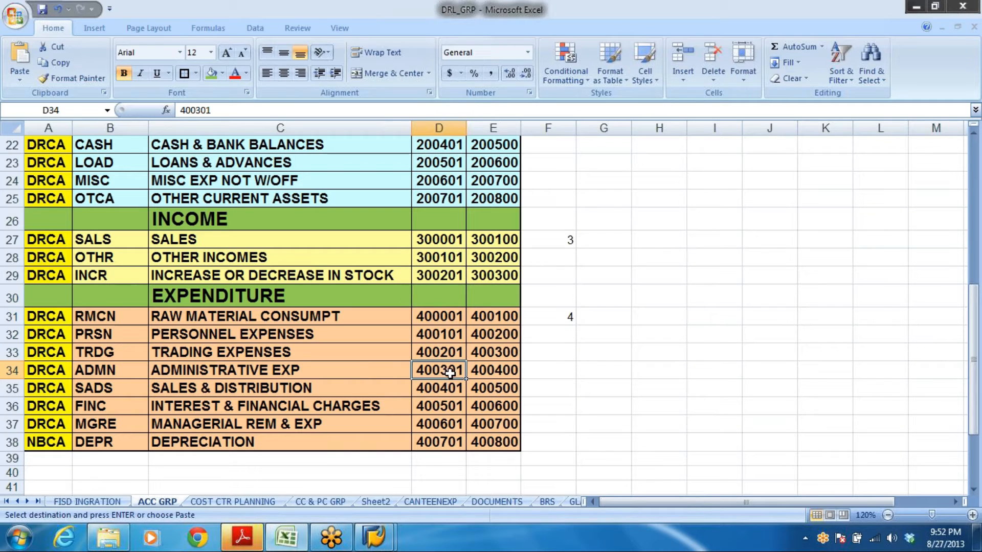
Return to SAP, enter the copied number 400301 as the G/L account and start creating it in company code DRL without a template
{"action": "key", "text": "alt+Tab"}
{"action": "left_click", "coordinate": [190, 144]}
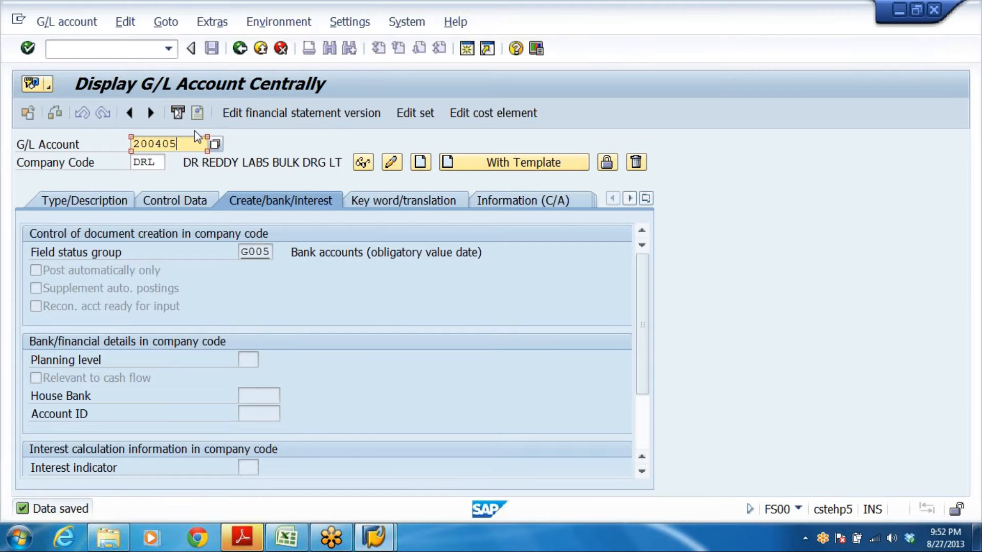
{"action": "key", "text": "ctrl+v"}
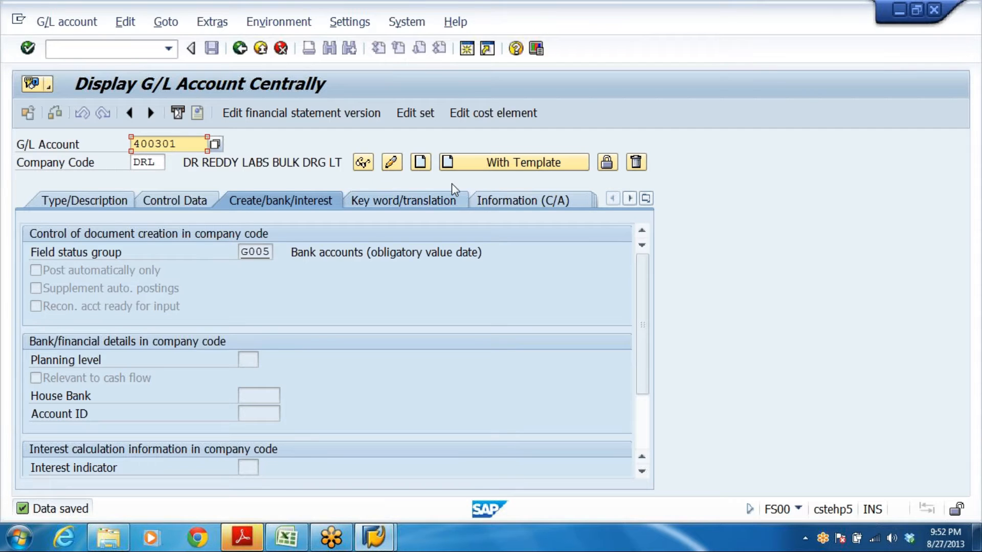
{"action": "left_click", "coordinate": [427, 161]}
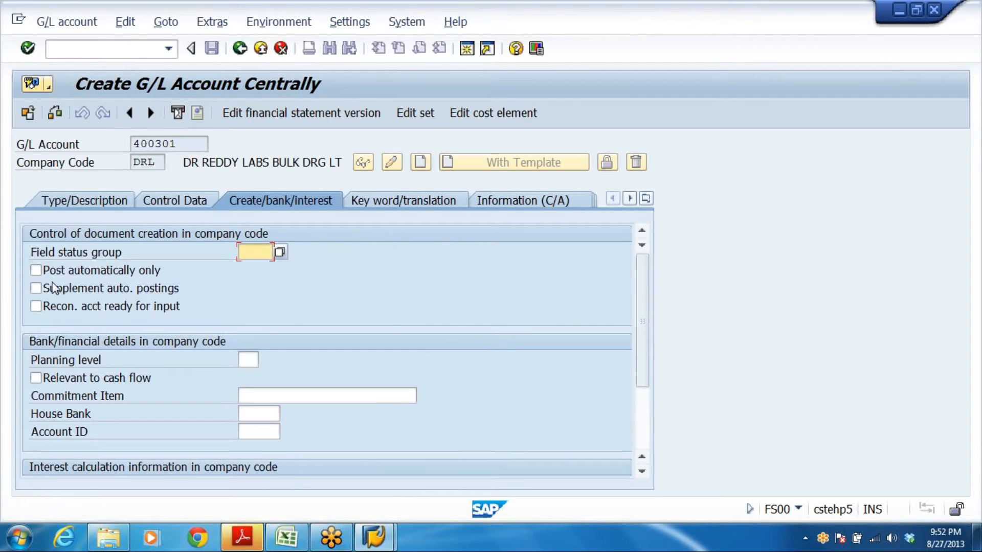
Classify account 400301 as a P&L statement account in the account group ADMINISTRATIVE EXP
{"action": "left_click", "coordinate": [94, 199]}
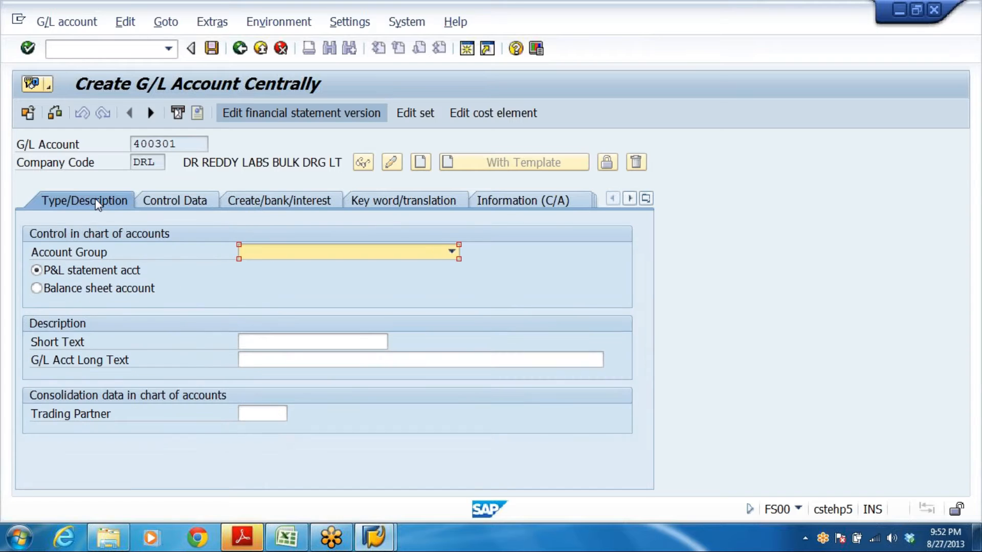
{"action": "left_click", "coordinate": [451, 252]}
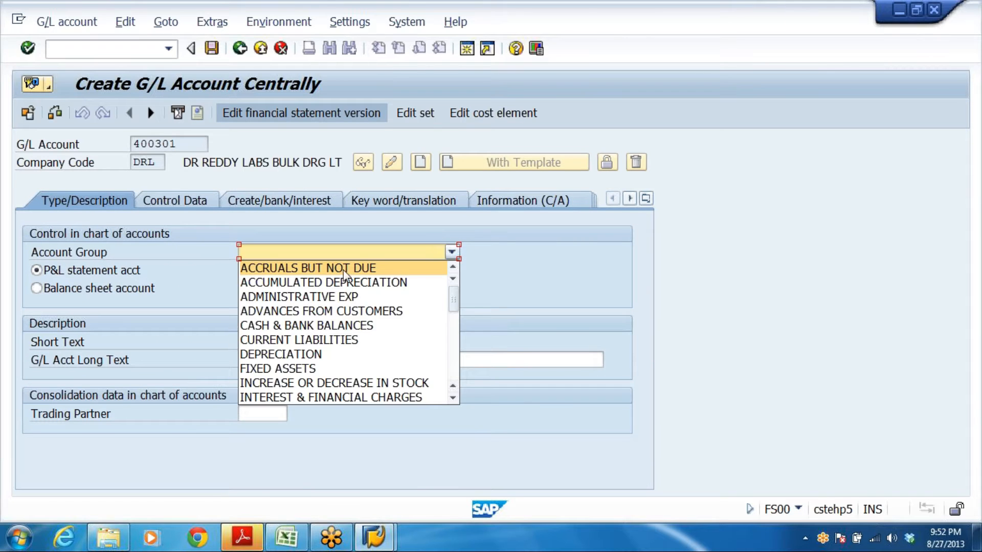
{"action": "left_click", "coordinate": [321, 299]}
{"action": "left_click", "coordinate": [70, 276]}
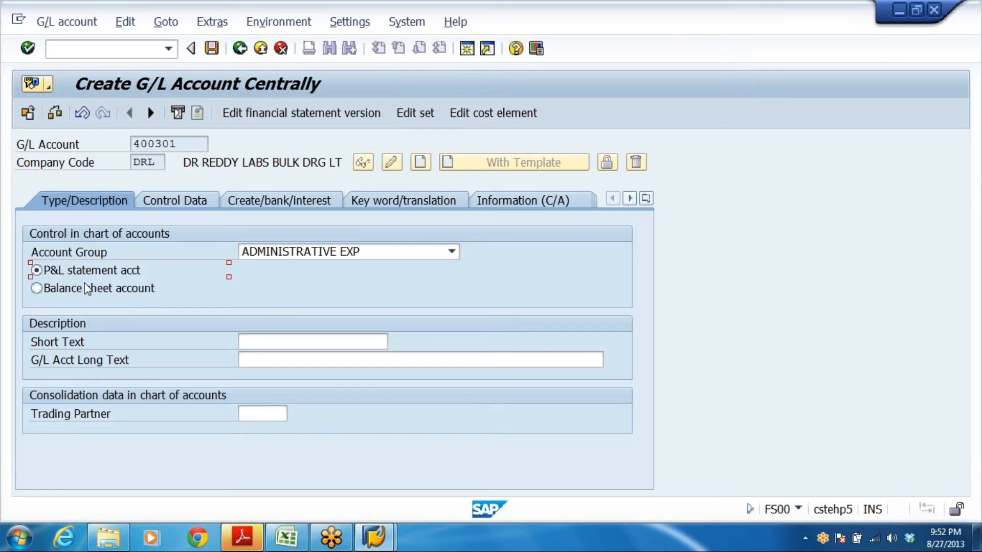
Set the short text and the long text of account 400301 to OFFICE RENT
{"action": "left_click", "coordinate": [327, 342]}
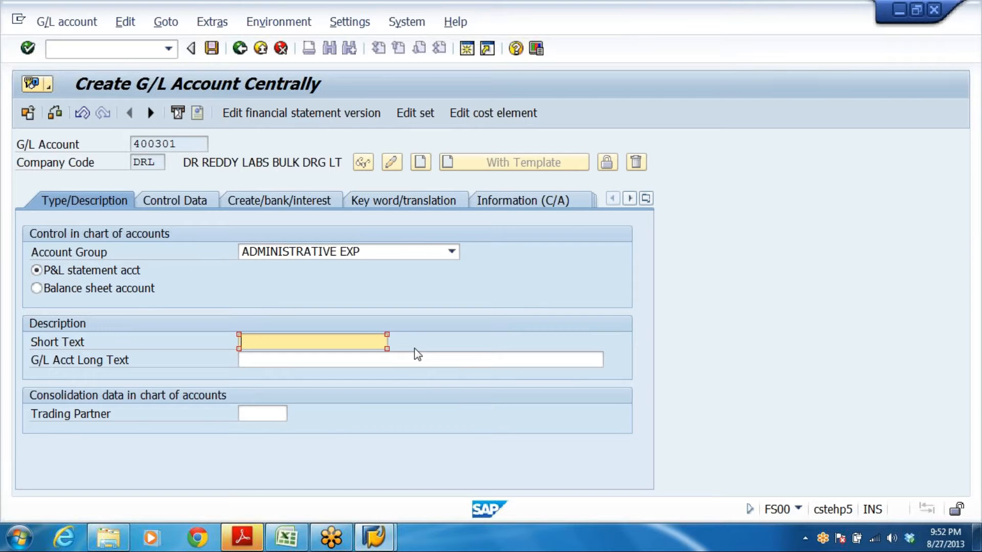
{"action": "type", "text": "OFF"}
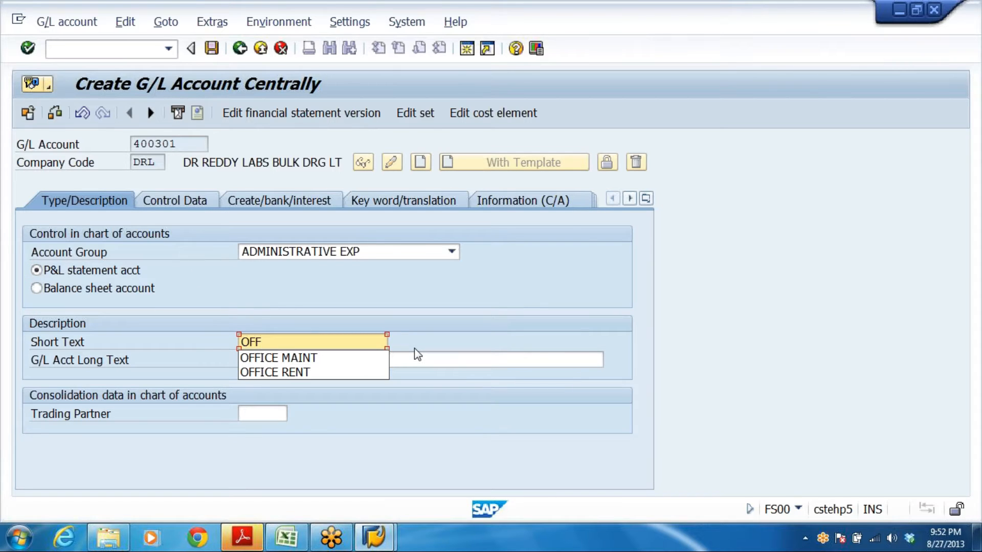
{"action": "left_click", "coordinate": [301, 373]}
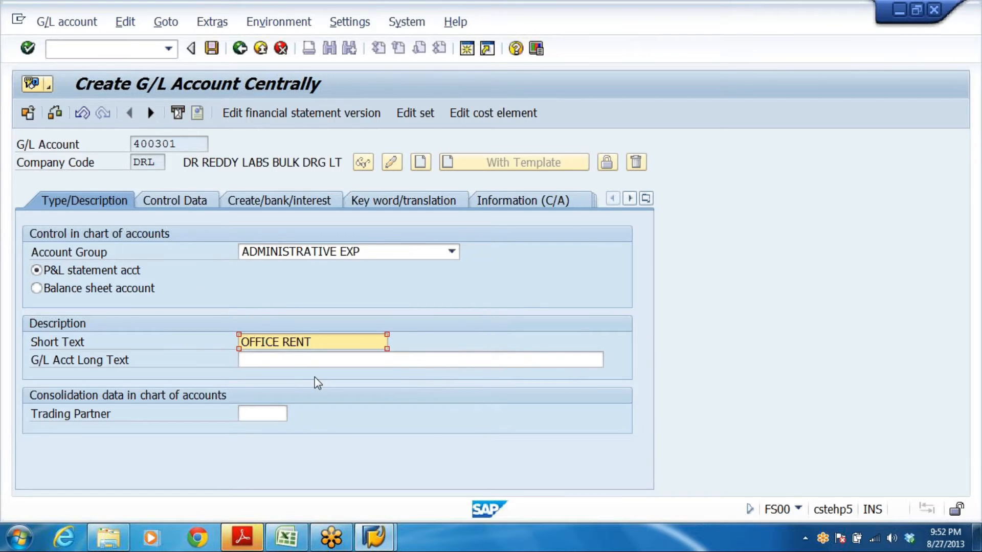
{"action": "key", "text": "shift+Home"}
{"action": "key", "text": "ctrl+c"}
{"action": "key", "text": "Tab"}
{"action": "key", "text": "ctrl+v"}
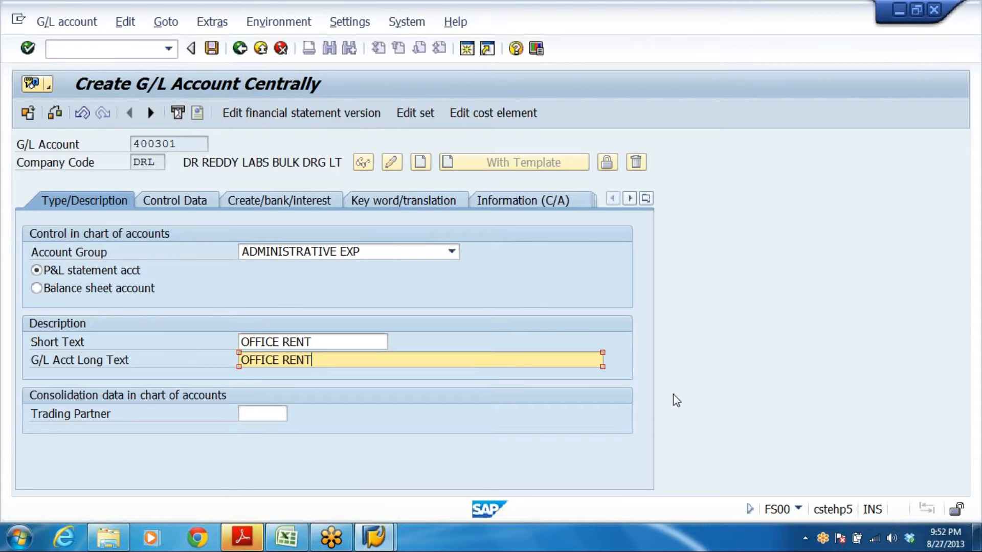
In the control data of account 400301, enable line item display and set the sort key to 001 (posting date)
{"action": "left_click", "coordinate": [175, 199]}
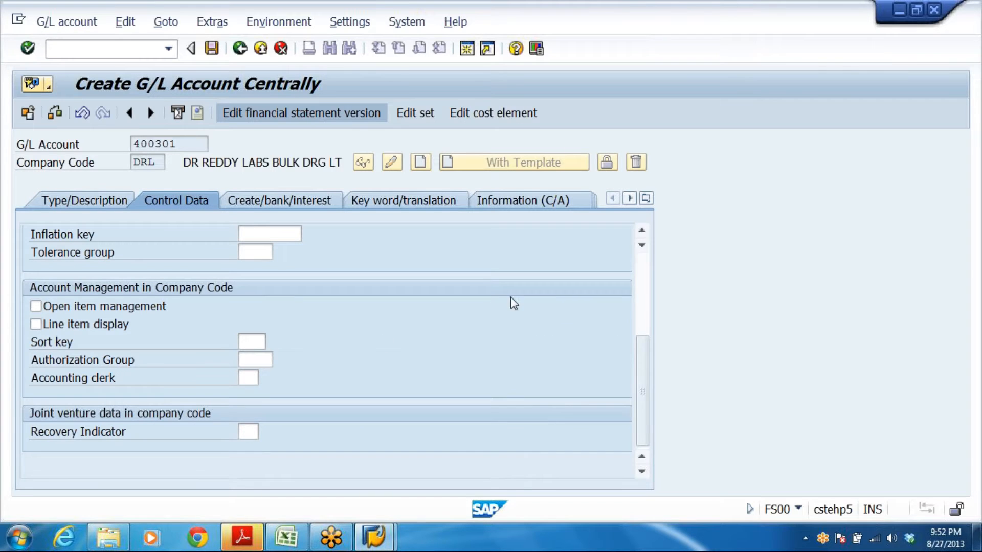
{"action": "left_click_drag", "start_coordinate": [647, 376], "coordinate": [643, 240]}
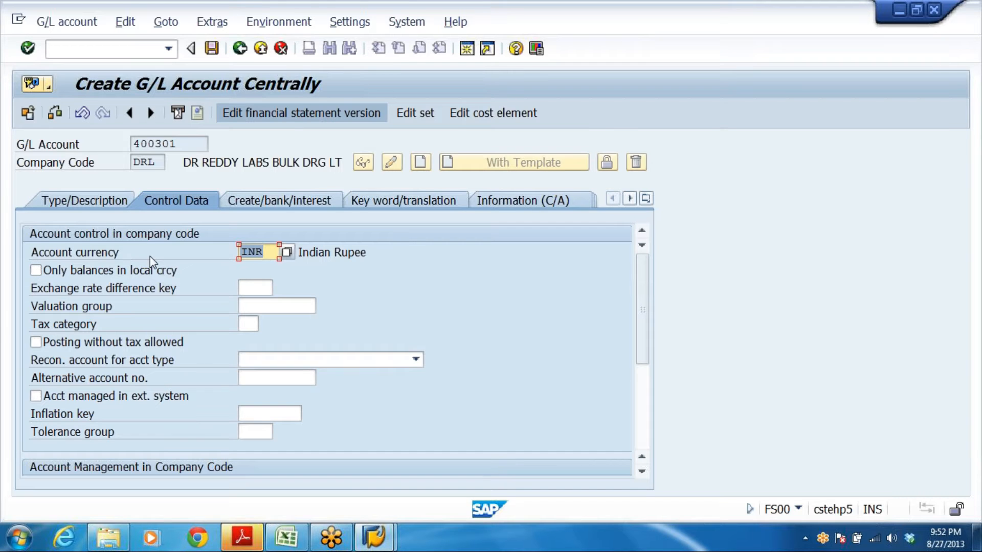
{"action": "left_click_drag", "start_coordinate": [649, 281], "coordinate": [647, 364]}
{"action": "left_click", "coordinate": [63, 345]}
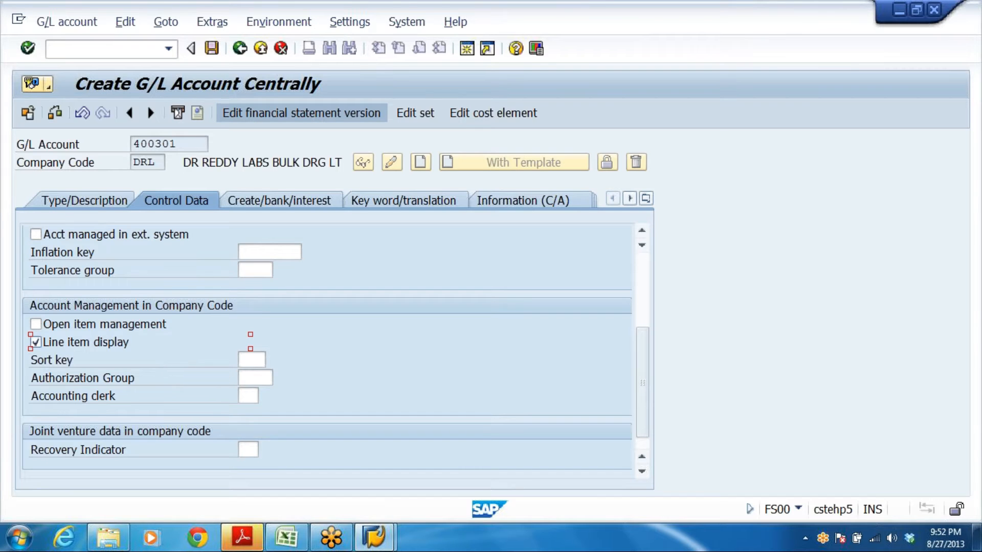
{"action": "left_click", "coordinate": [251, 360]}
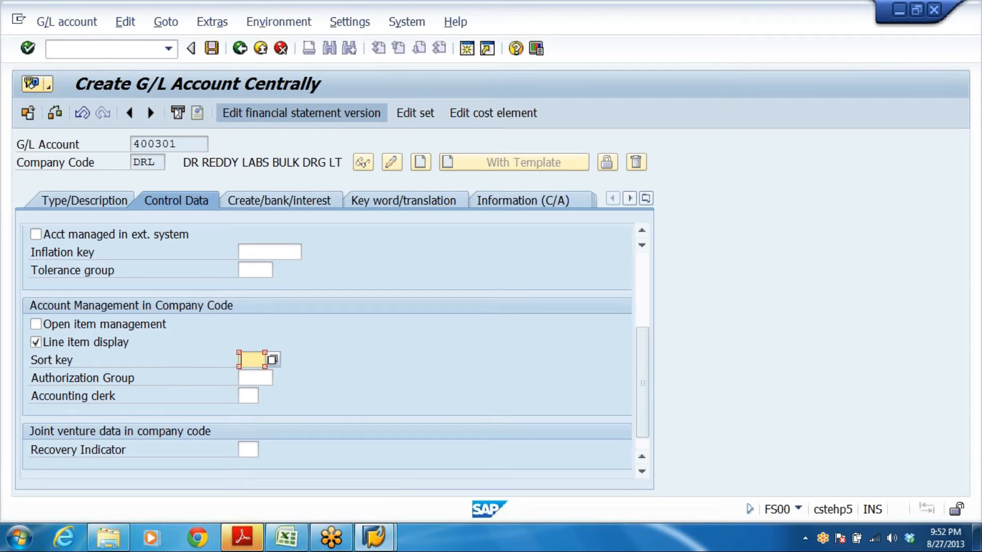
{"action": "type", "text": "001"}
{"action": "key", "text": "Return"}
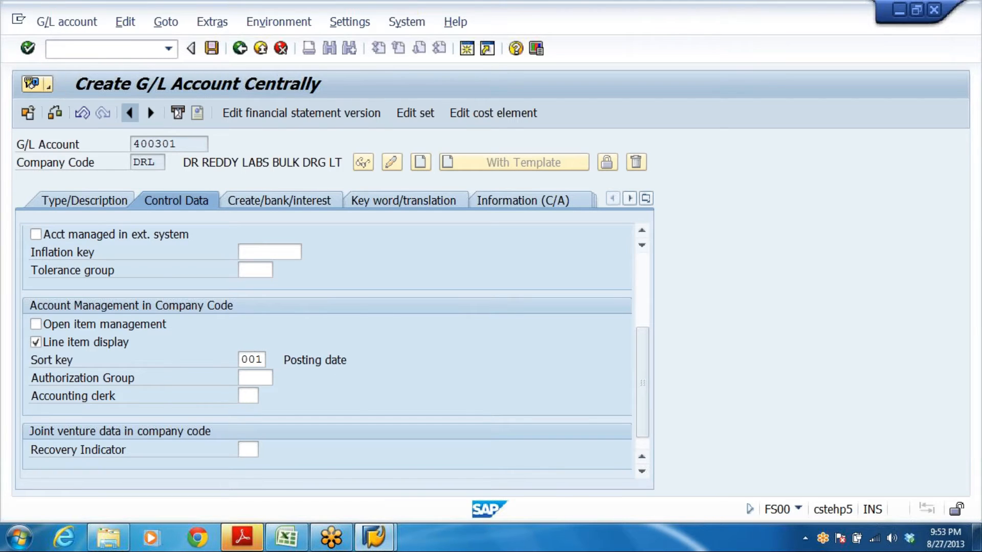
Set the field status group of account 400301 to G001 and save the account
{"action": "left_click", "coordinate": [279, 203]}
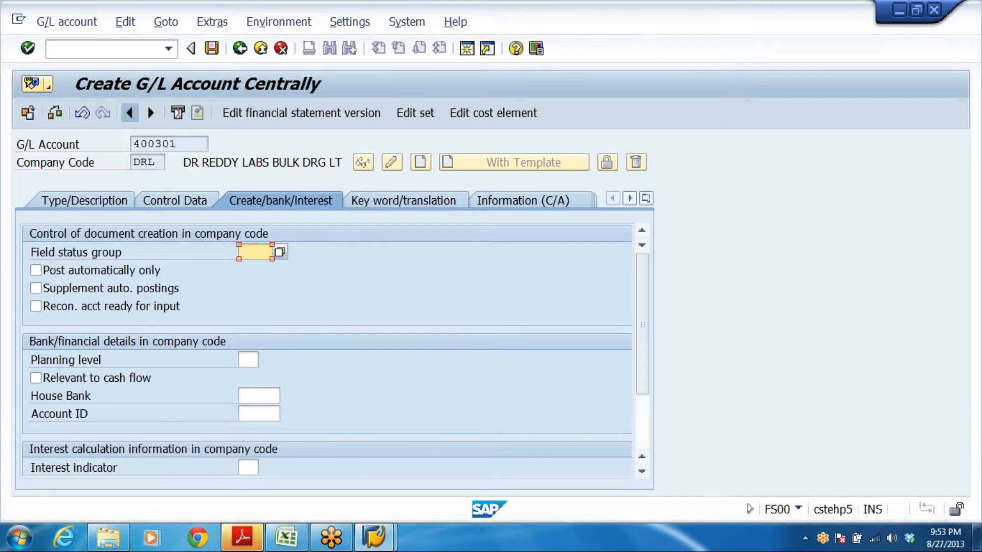
{"action": "type", "text": "G"}
{"action": "left_click", "coordinate": [269, 283]}
{"action": "key", "text": "Return"}
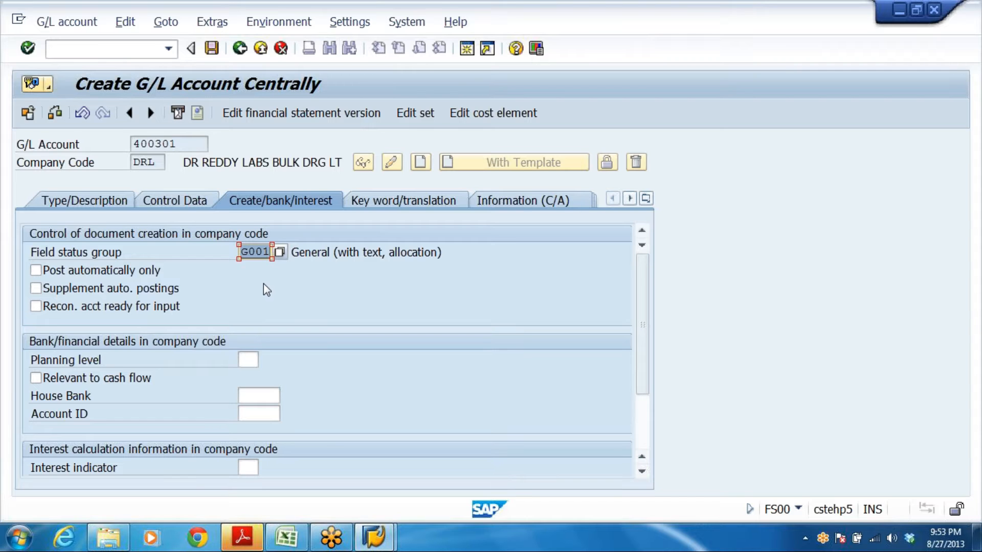
{"action": "left_click", "coordinate": [211, 48]}
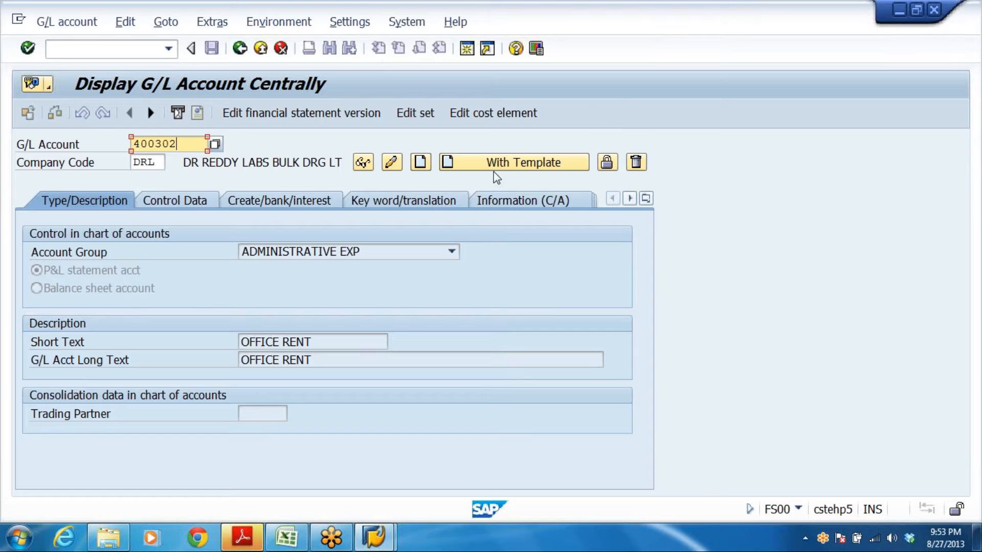
{"action": "left_click", "coordinate": [419, 162]}
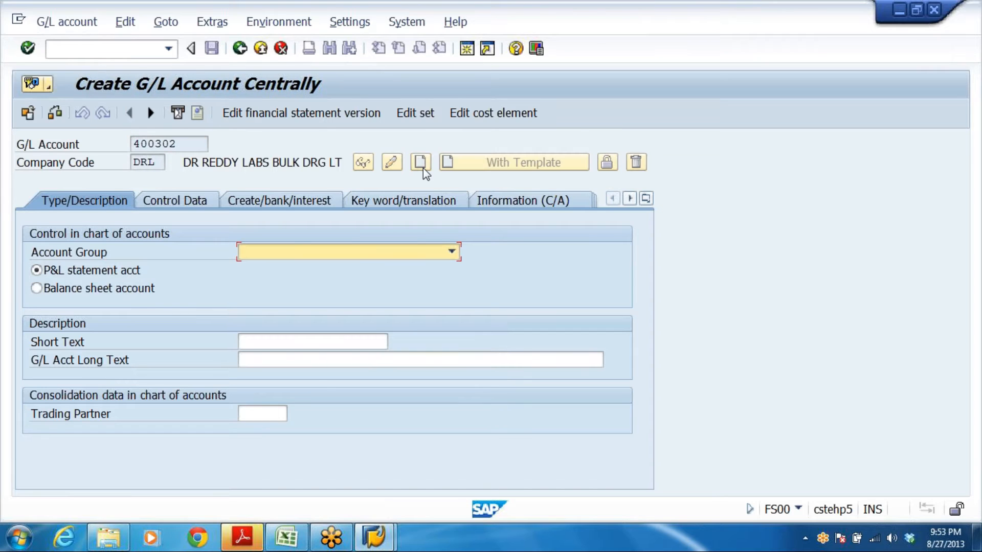
{"action": "left_click", "coordinate": [266, 47]}
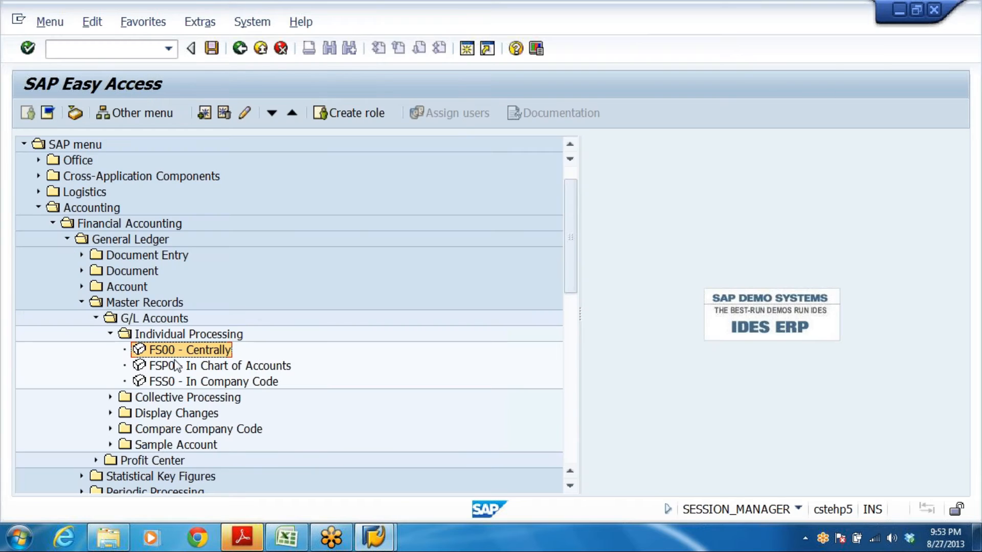
{"action": "double_click", "coordinate": [179, 348]}
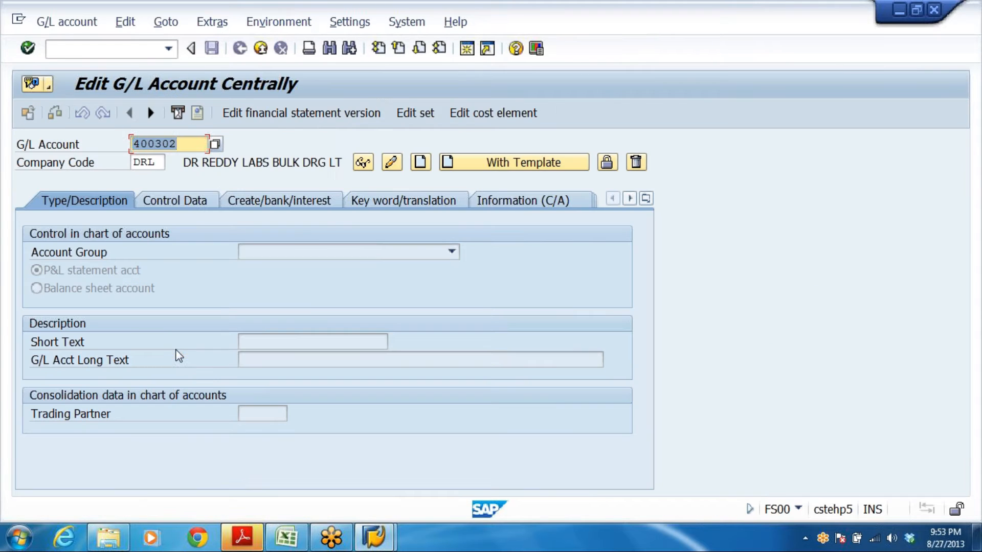
Start creating G/L account 400302 with a template, using account 400301 in company code DRL as the reference
{"action": "left_click", "coordinate": [485, 164]}
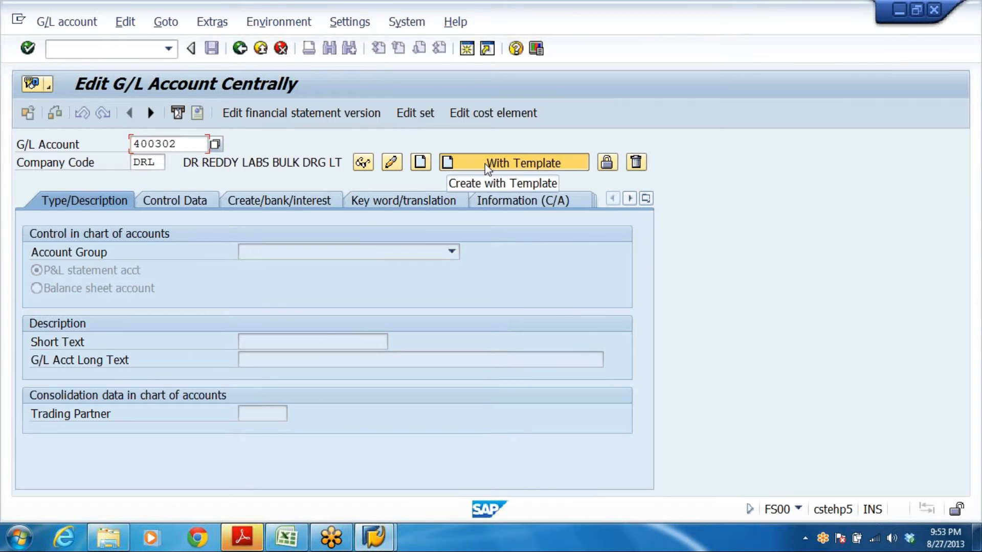
{"action": "type", "text": "400301"}
{"action": "key", "text": "Tab"}
{"action": "key", "text": "space"}
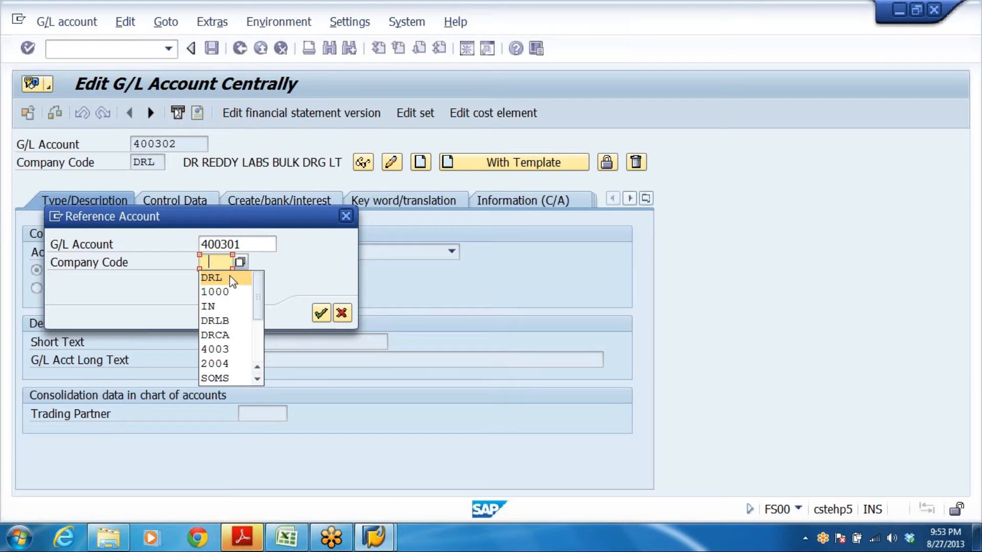
{"action": "left_click", "coordinate": [222, 278]}
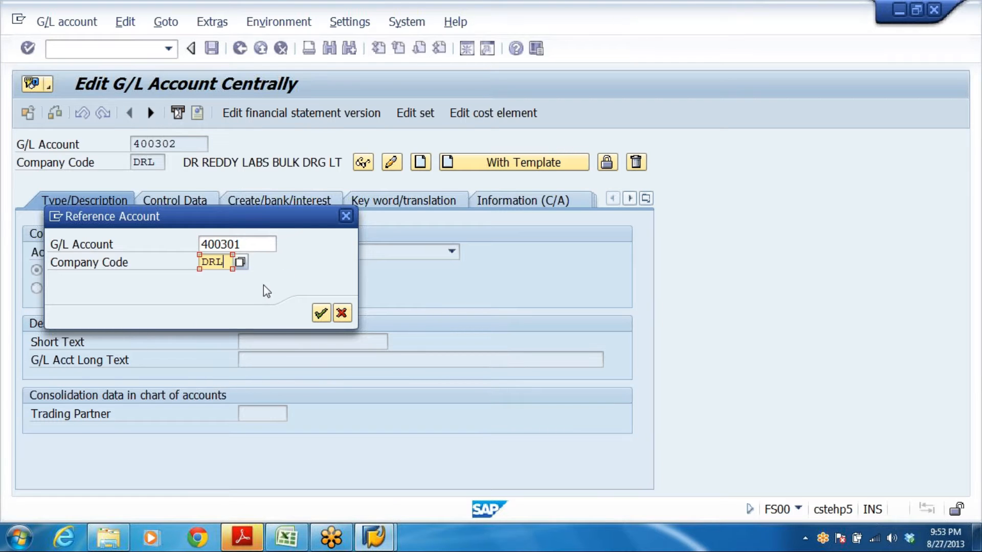
{"action": "left_click", "coordinate": [323, 312]}
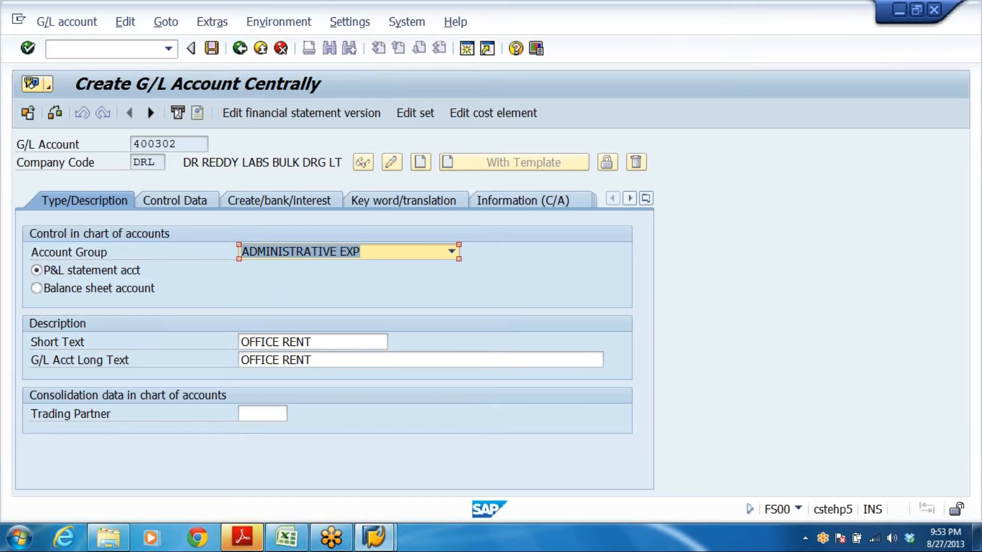
Set the short text and the long text of account 400302 to TELEPHONE EXP A/C and save the account
{"action": "left_click", "coordinate": [72, 342]}
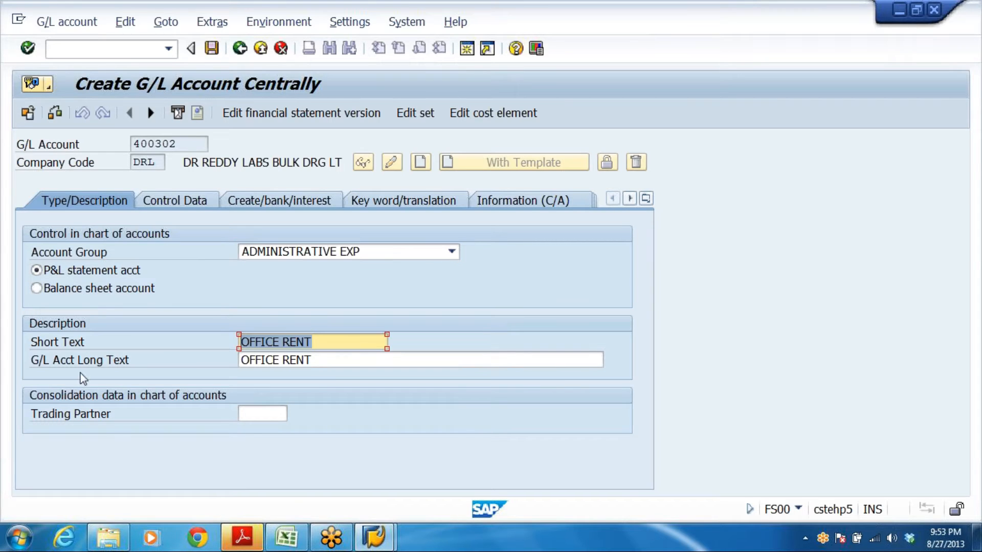
{"action": "type", "text": "TELEPH"}
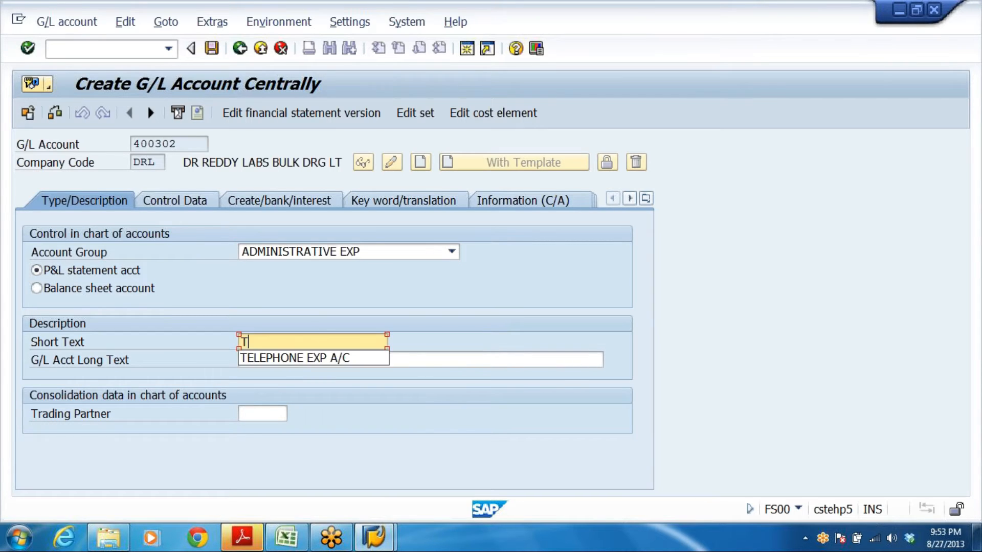
{"action": "type", "text": "ONE"}
{"action": "key", "text": "Down"}
{"action": "key", "text": "Return"}
{"action": "key", "text": "Tab"}
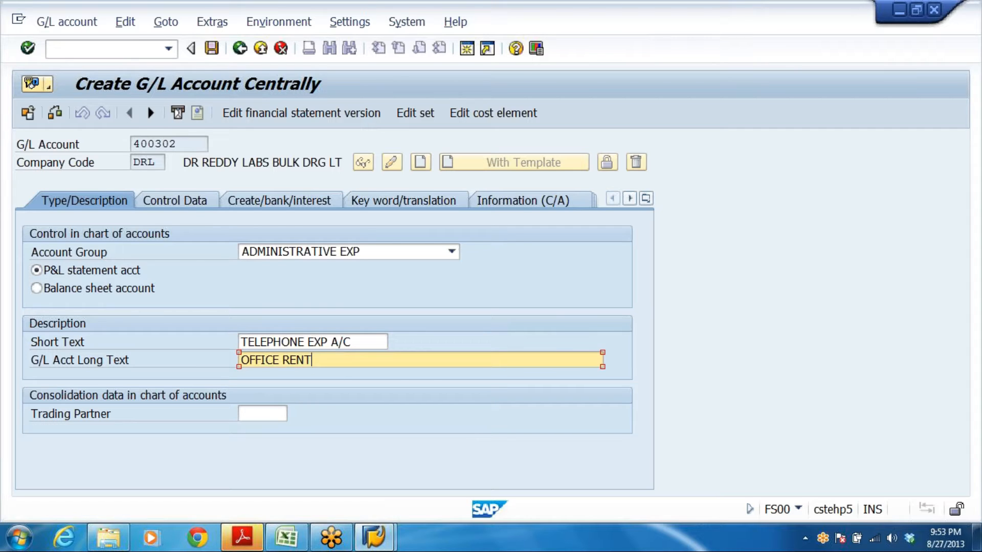
{"action": "type", "text": "TE"}
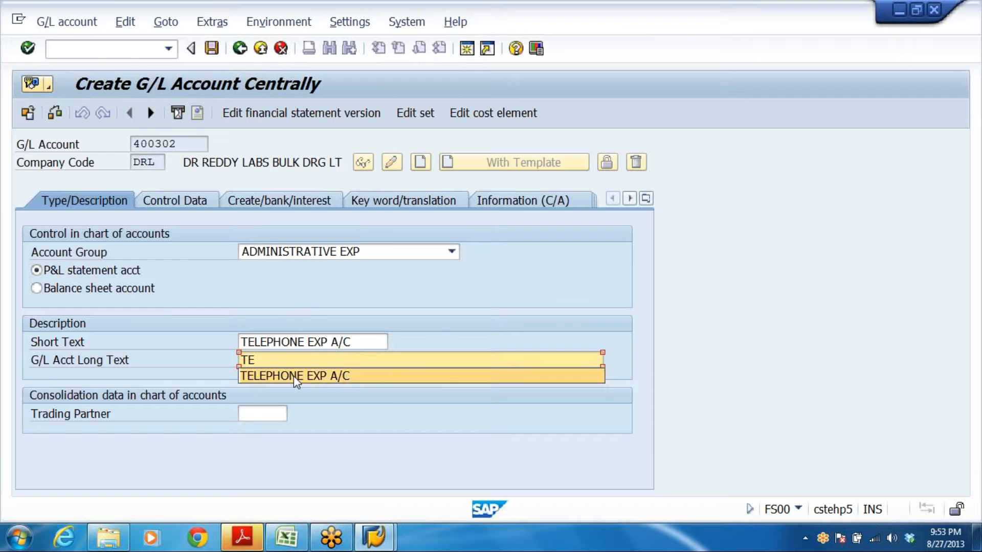
{"action": "left_click", "coordinate": [300, 379]}
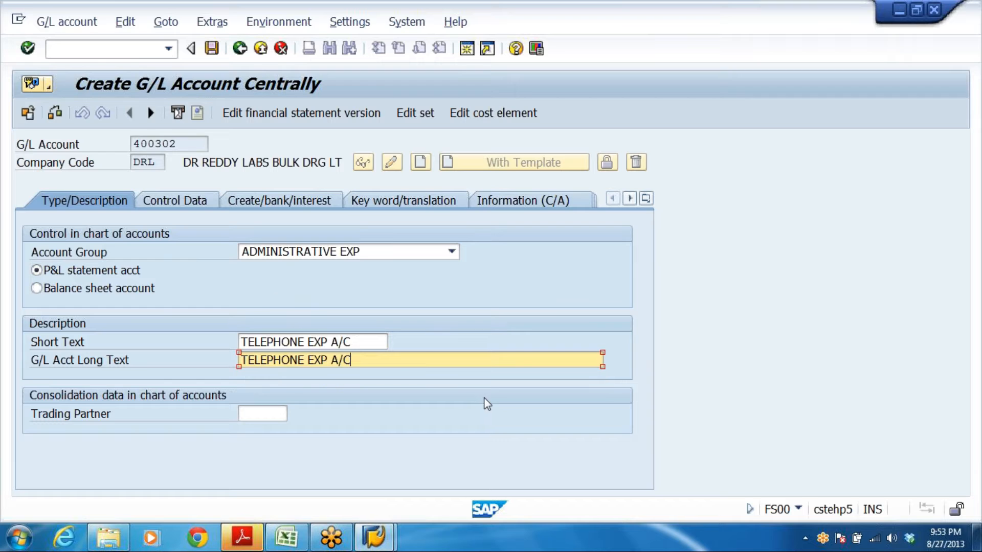
{"action": "left_click", "coordinate": [212, 49]}
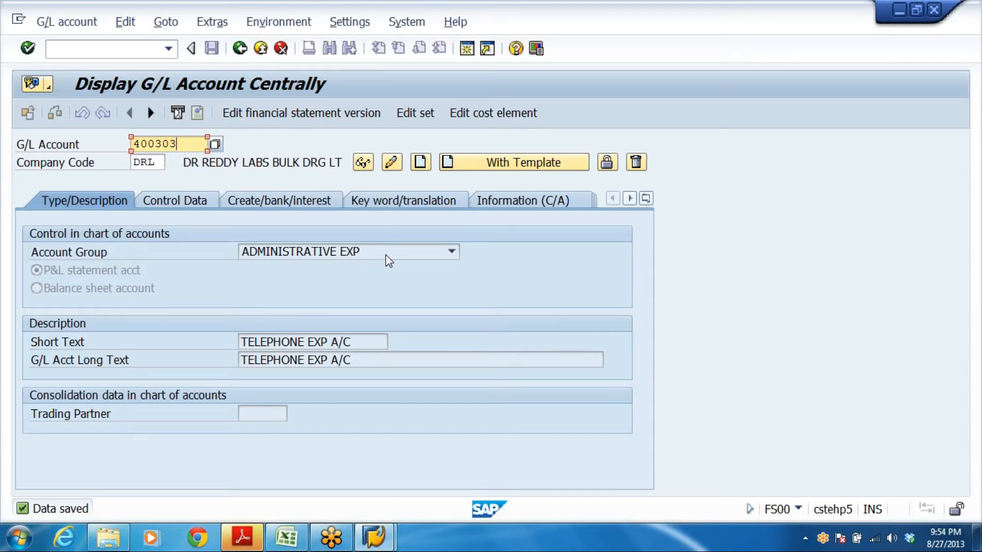
Review the available account groups, then switch to Excel and examine the Administrative Exp number range in the ACC GRP sheet
{"action": "left_click", "coordinate": [451, 253]}
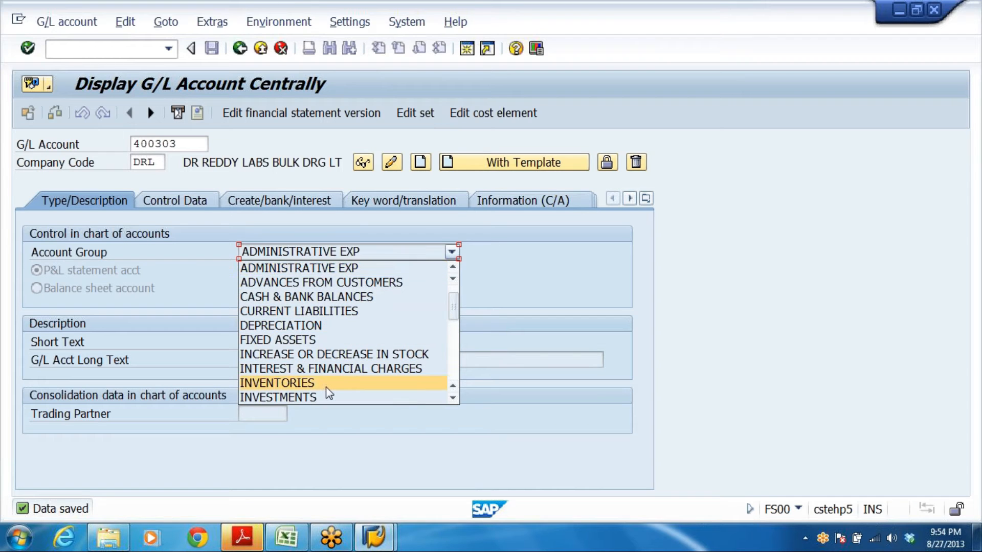
{"action": "left_click", "coordinate": [541, 271]}
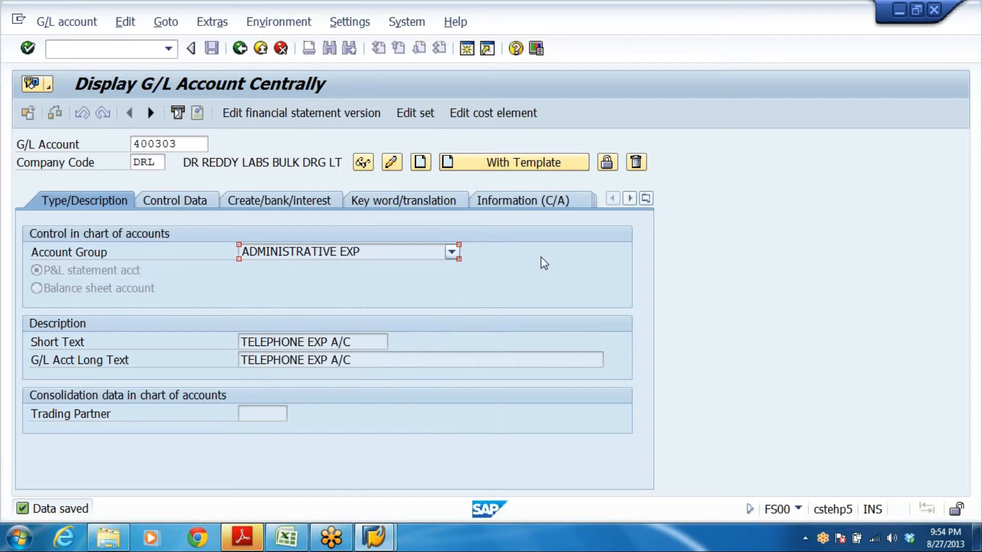
{"action": "left_click", "coordinate": [299, 539]}
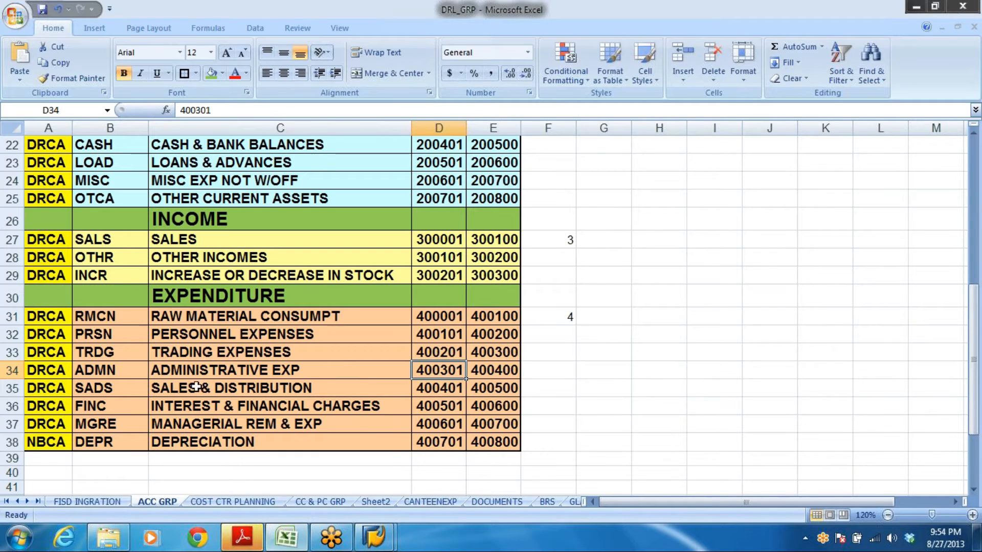
{"action": "left_click", "coordinate": [280, 377]}
{"action": "scroll", "coordinate": [302, 382], "scroll_direction": "up", "scroll_amount": 4}
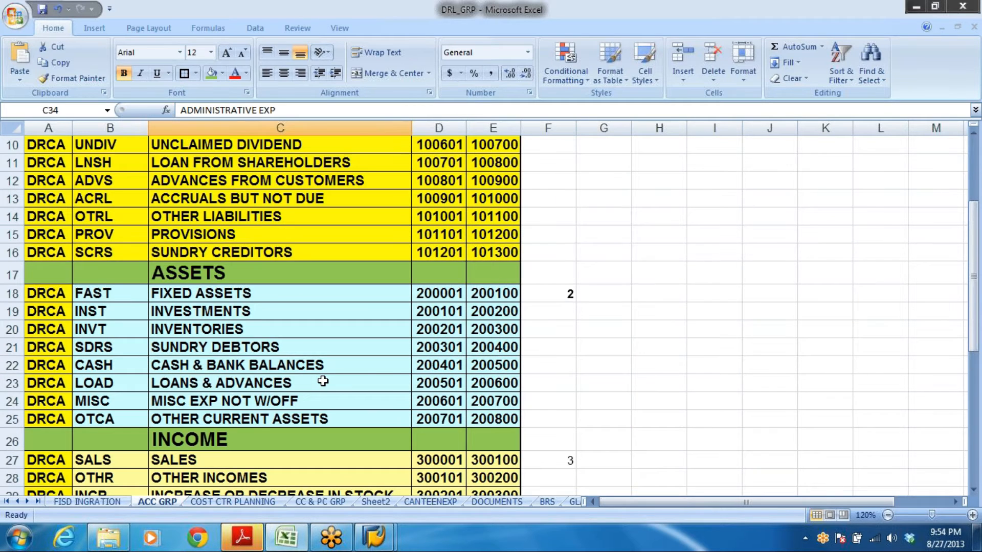
{"action": "scroll", "coordinate": [322, 383], "scroll_direction": "down", "scroll_amount": 5}
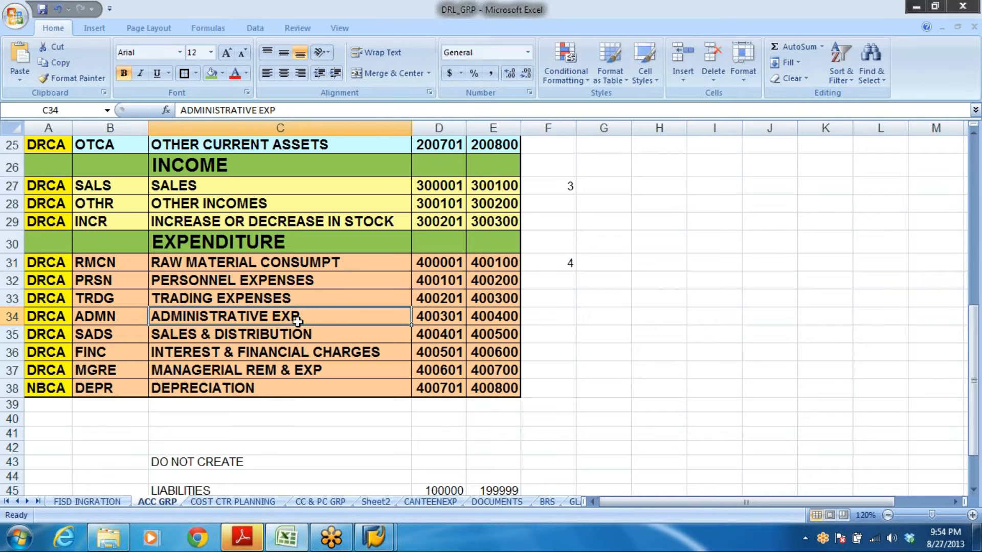
{"action": "left_click", "coordinate": [464, 319]}
{"action": "left_click", "coordinate": [494, 320]}
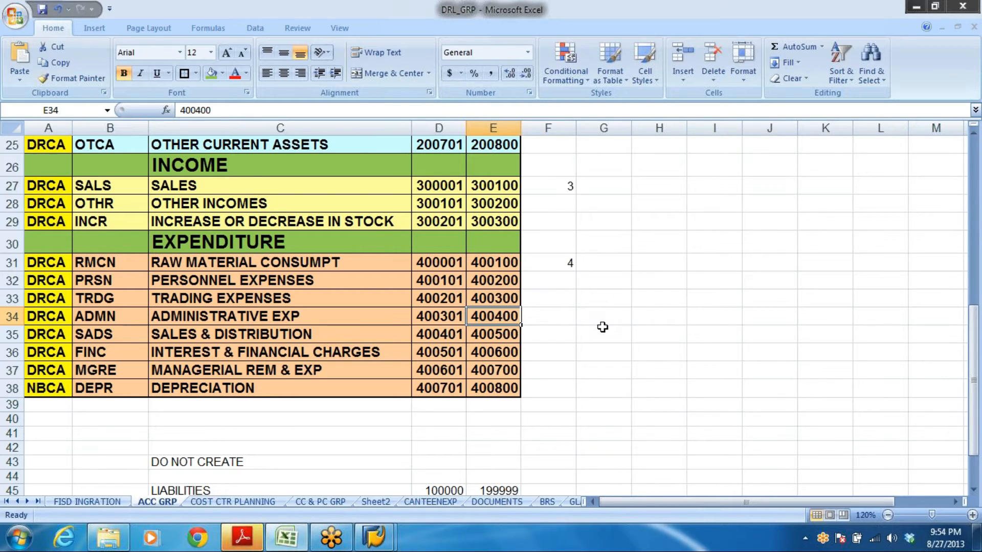
{"action": "left_click", "coordinate": [420, 316]}
{"action": "left_click_drag", "start_coordinate": [421, 316], "coordinate": [572, 316]}
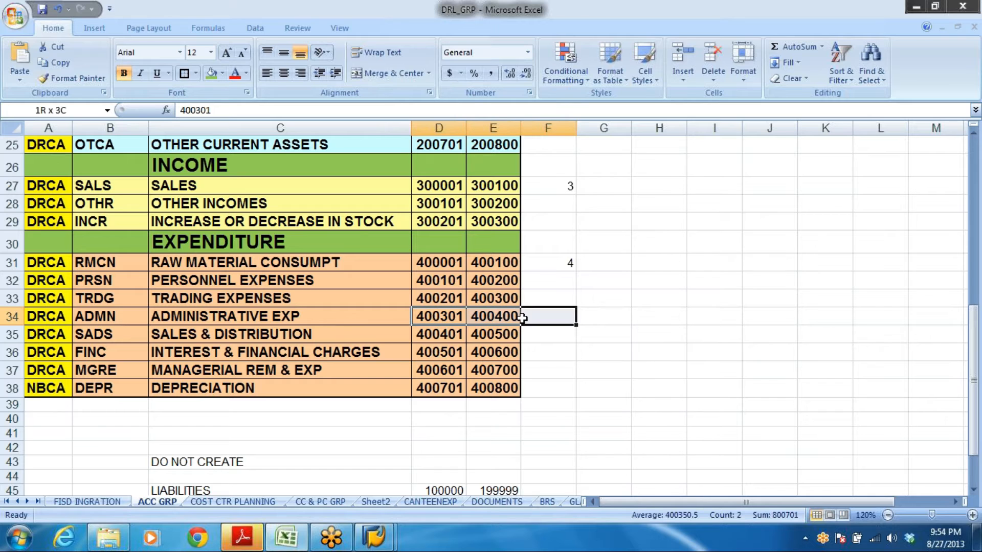
{"action": "left_click", "coordinate": [453, 317]}
Return to SAP, list the existing G/L accounts in chart of accounts DRL and pick the Office Rent account
{"action": "key", "text": "alt+Tab"}
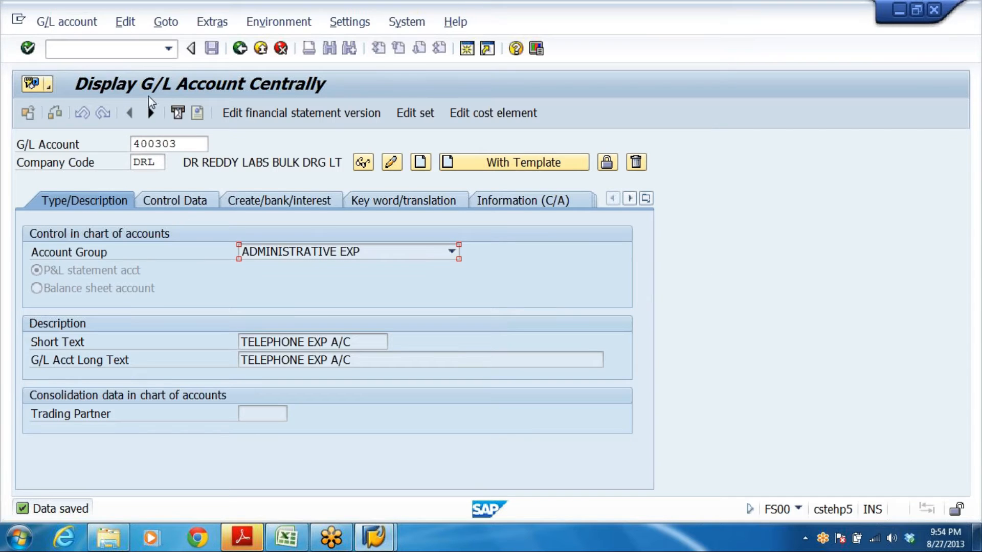
{"action": "left_click", "coordinate": [205, 144]}
{"action": "left_click", "coordinate": [214, 145]}
{"action": "left_click", "coordinate": [559, 385]}
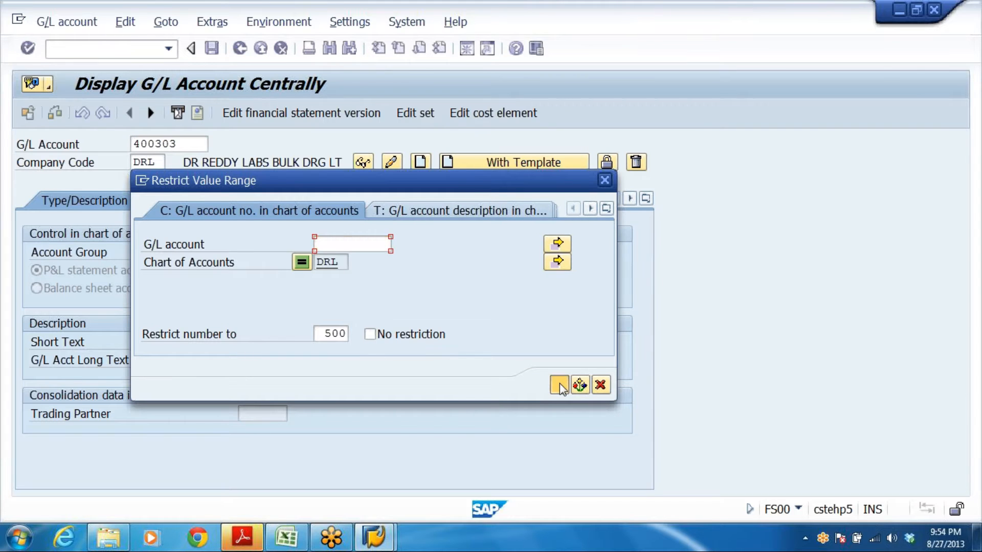
{"action": "left_click", "coordinate": [171, 304]}
{"action": "left_click", "coordinate": [280, 306]}
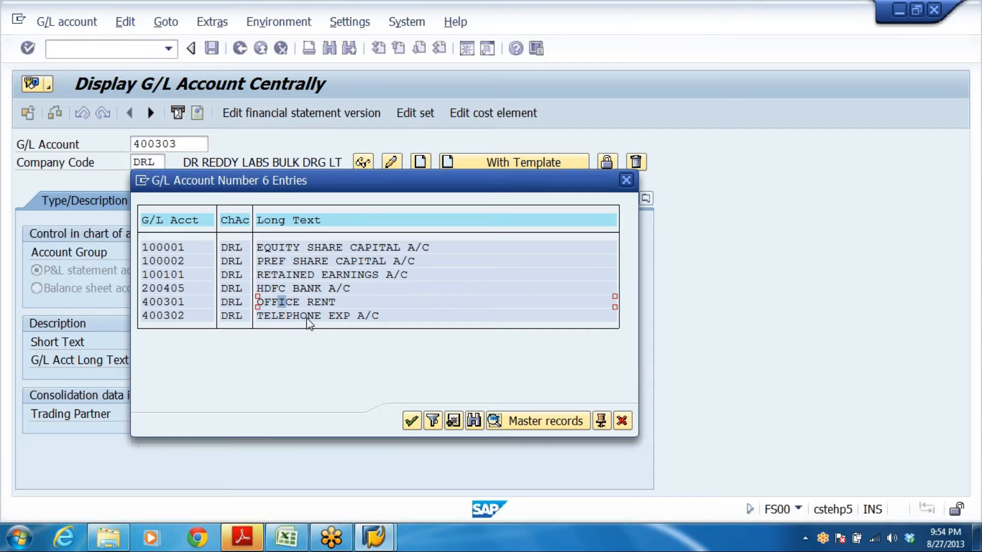
{"action": "left_click", "coordinate": [413, 421]}
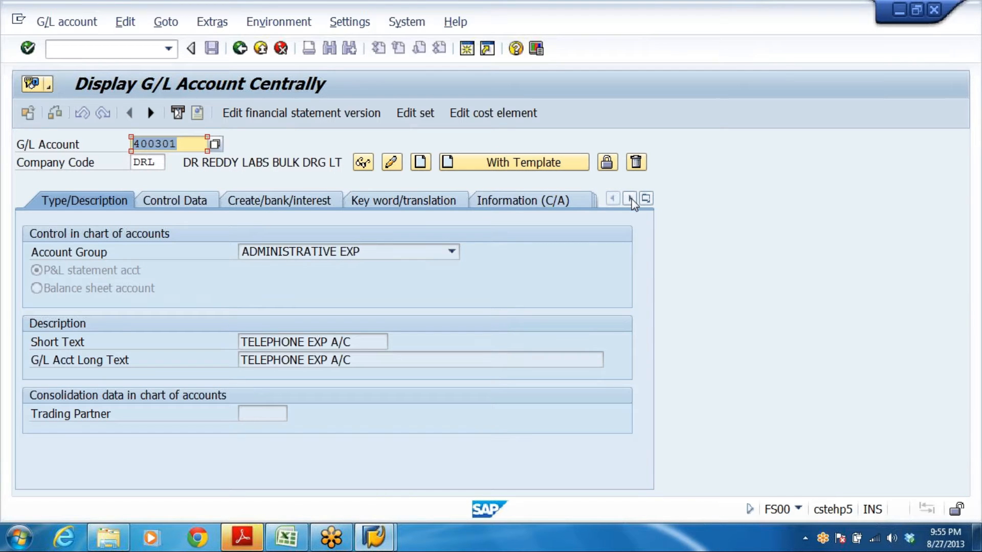
{"action": "left_click", "coordinate": [741, 208]}
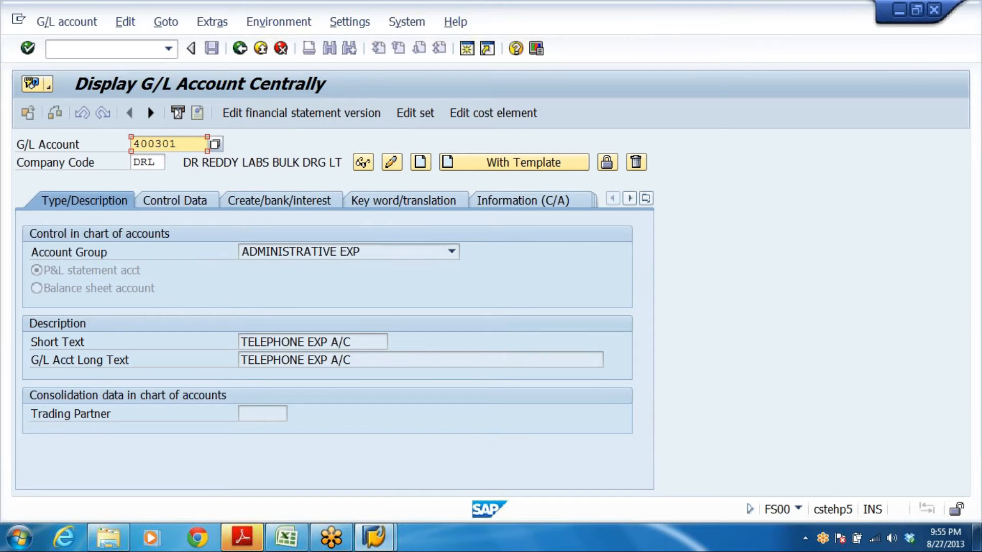
Start creating G/L account 400303 with a template, using Office Rent account 400301 in company code DRL as the reference
{"action": "key", "text": "BackSpace"}
{"action": "type", "text": "3"}
{"action": "key", "text": "F6"}
{"action": "key", "text": "Return"}
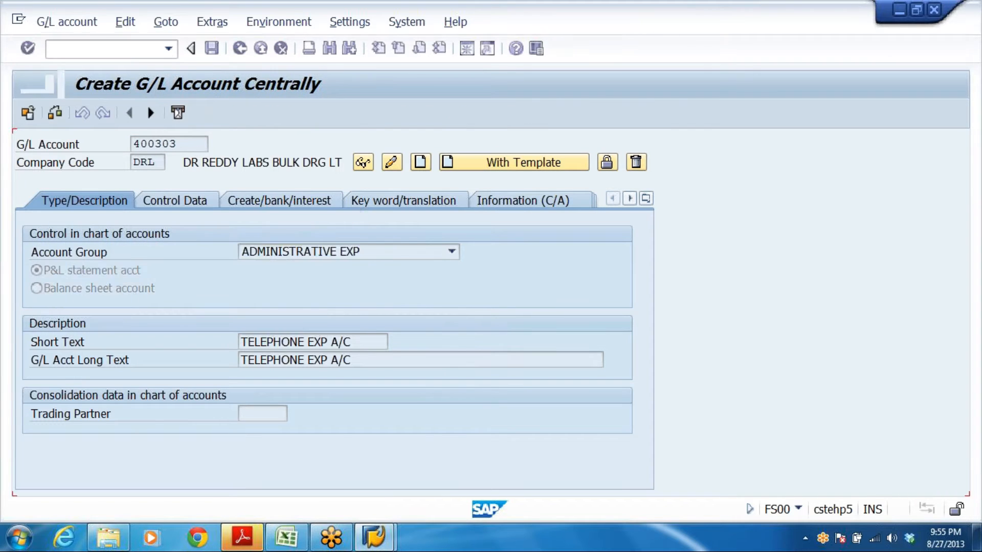
Set the short text and the long text of account 400303 to OFFICE MAINT and save the account
{"action": "left_click_drag", "start_coordinate": [242, 342], "coordinate": [317, 351]}
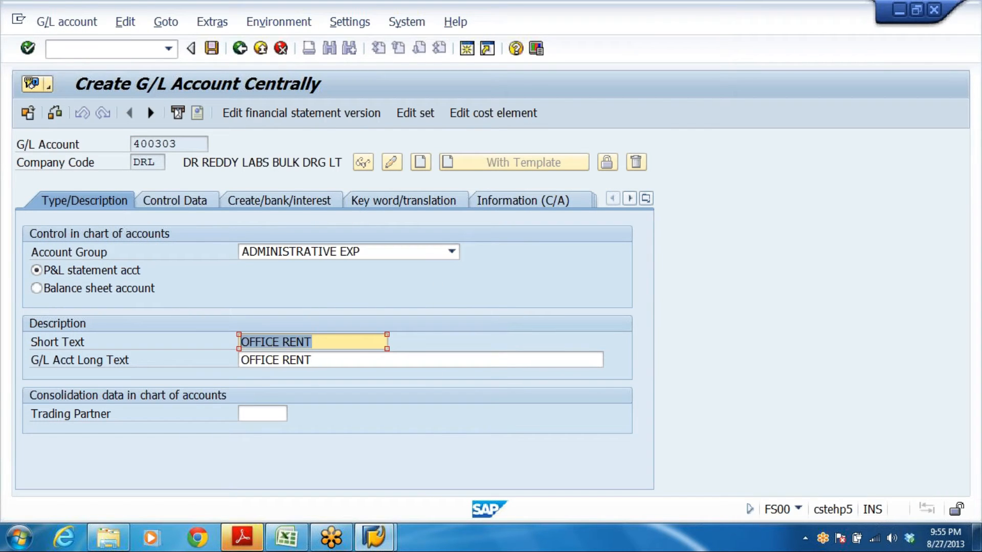
{"action": "key", "text": "End"}
{"action": "key", "text": "BackSpace"}
{"action": "key", "text": "BackSpace"}
{"action": "key", "text": "BackSpace"}
{"action": "key", "text": "BackSpace"}
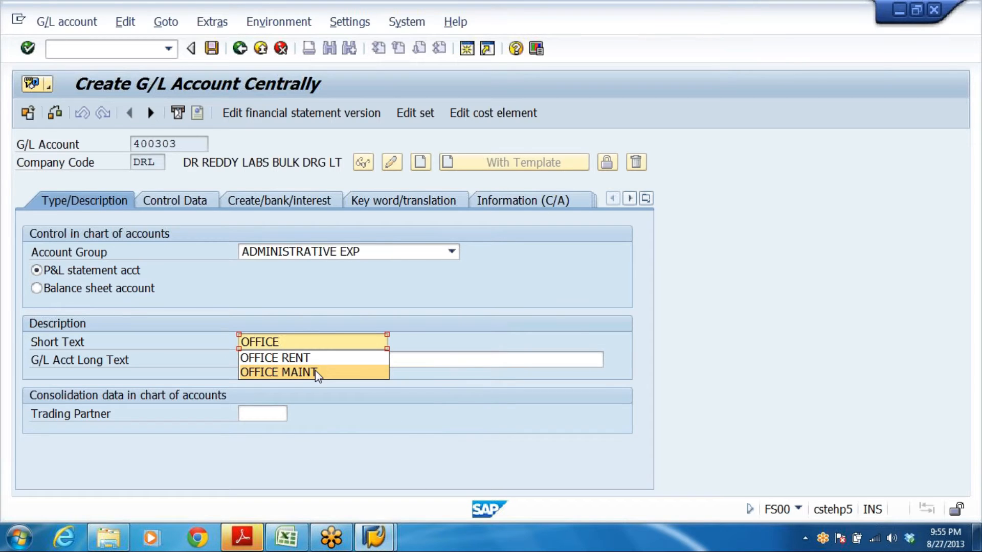
{"action": "left_click", "coordinate": [315, 370]}
{"action": "key", "text": "shift+Home"}
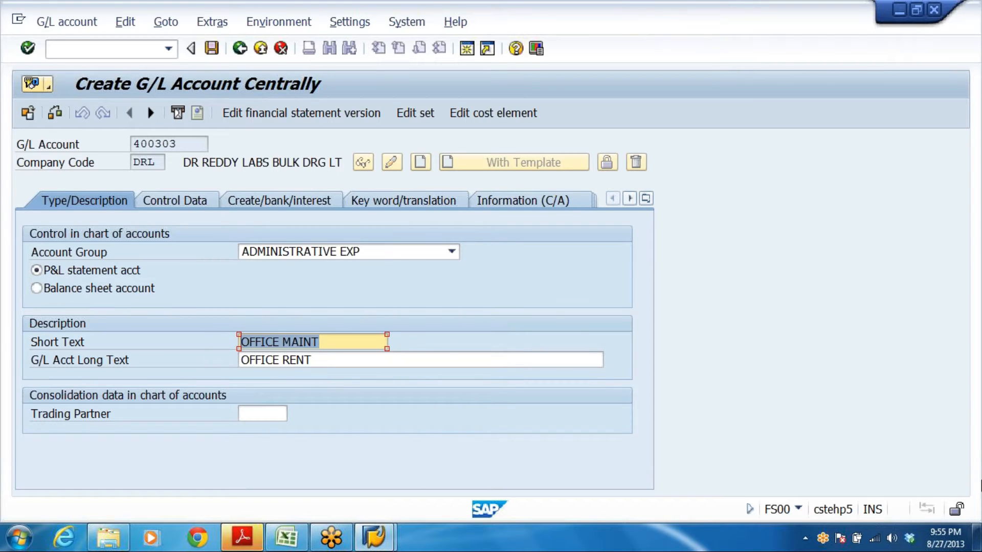
{"action": "key", "text": "ctrl+c"}
{"action": "key", "text": "Tab"}
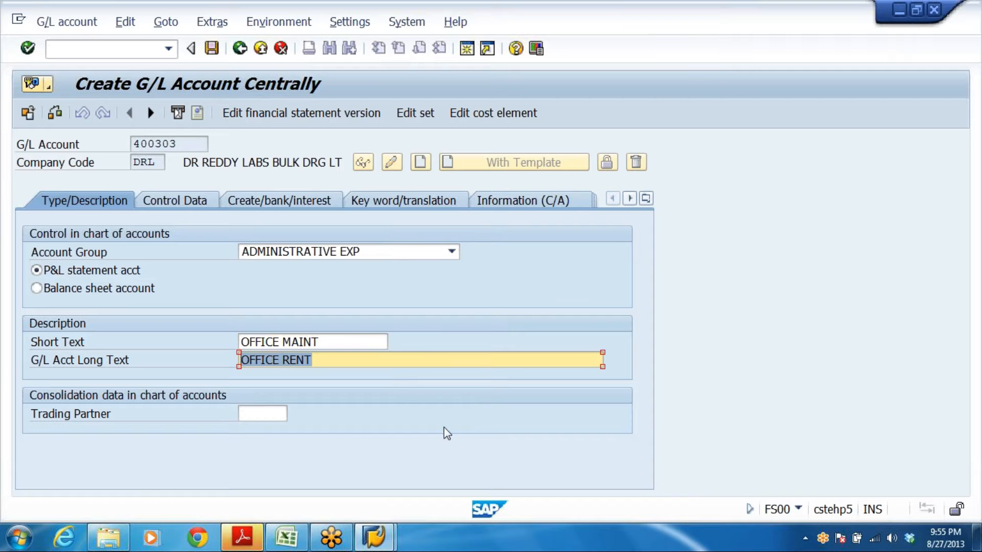
{"action": "key", "text": "ctrl+v"}
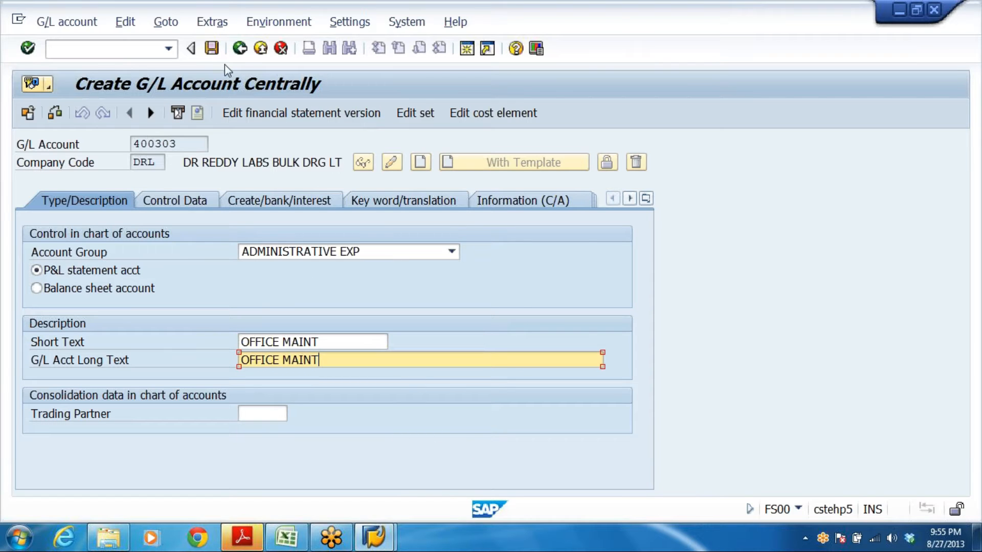
{"action": "left_click", "coordinate": [211, 48]}
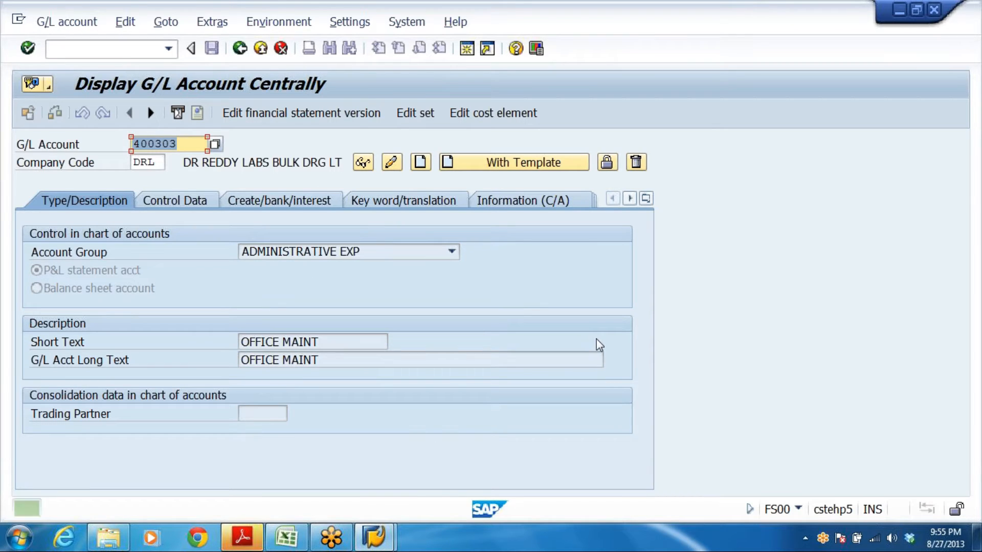
Compare the expenditure groups in Excel's ACC GRP sheet with the account group choices offered in SAP
{"action": "left_click", "coordinate": [287, 537]}
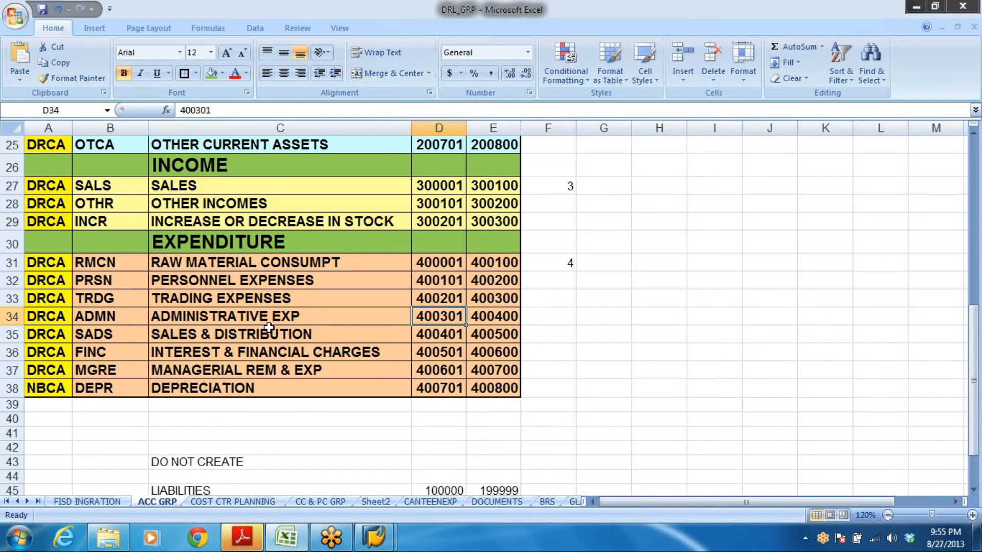
{"action": "key", "text": "alt+Tab"}
{"action": "left_click", "coordinate": [452, 252]}
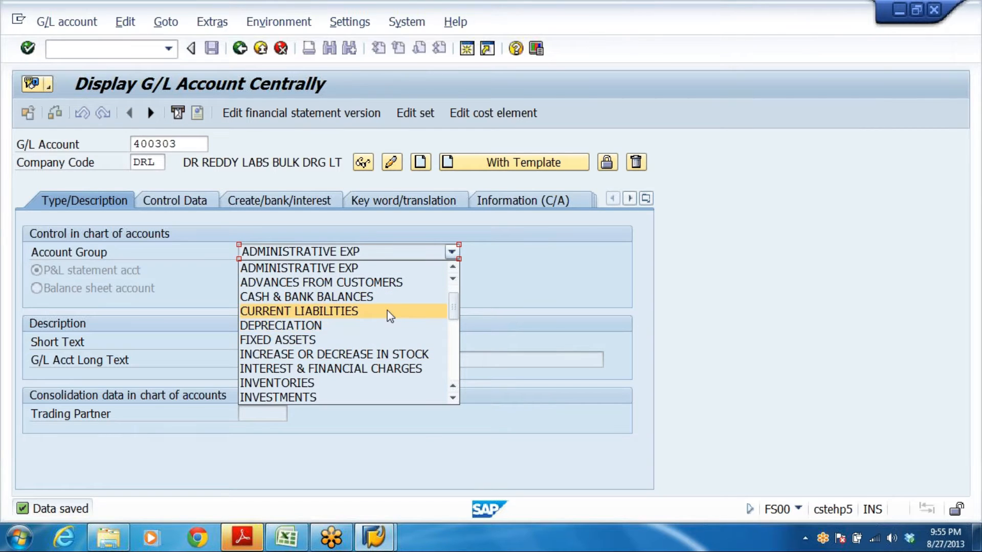
{"action": "left_click", "coordinate": [537, 271]}
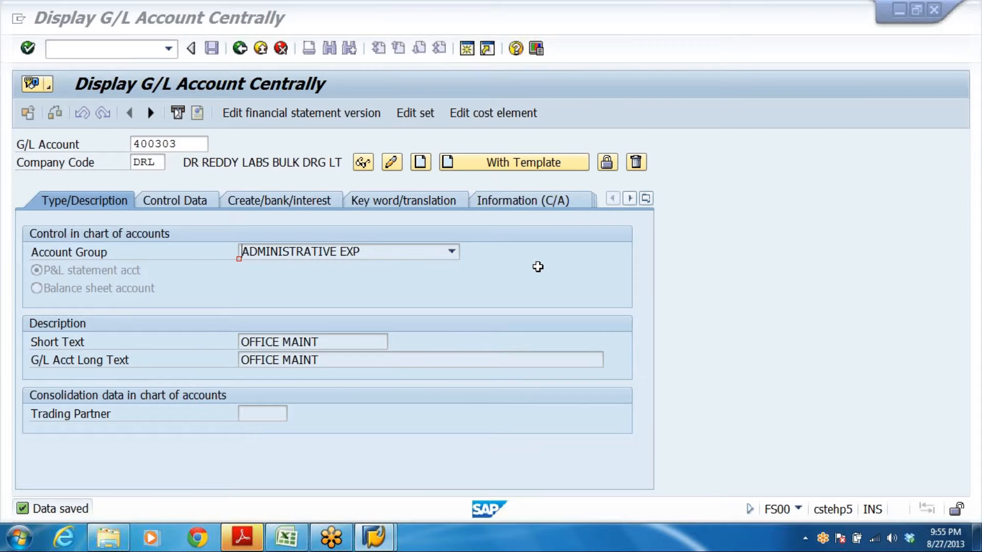
Switch to Excel and examine the Share Capital number range among the liabilities in the ACC GRP sheet
{"action": "key", "text": "alt+Tab"}
{"action": "scroll", "coordinate": [566, 301], "scroll_direction": "up", "scroll_amount": 8}
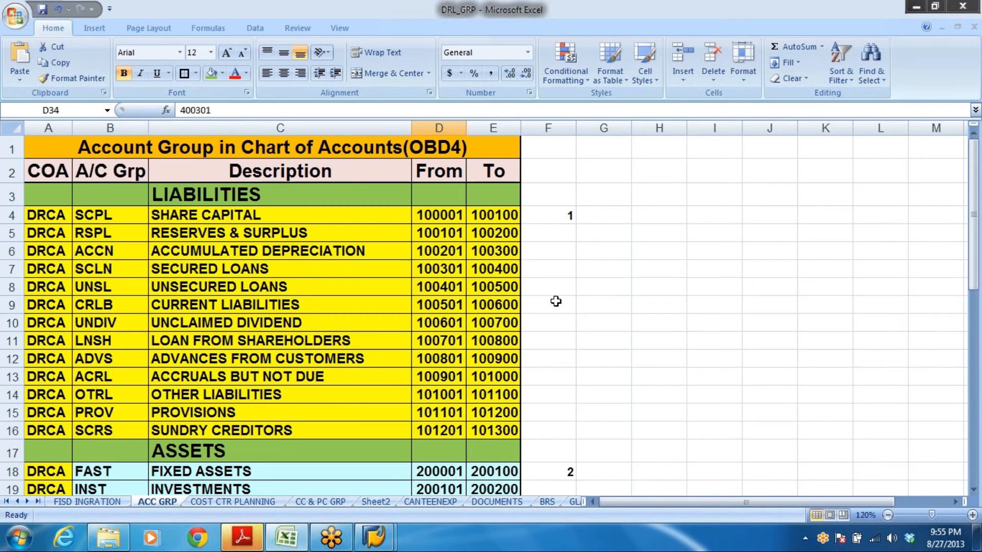
{"action": "left_click", "coordinate": [238, 353]}
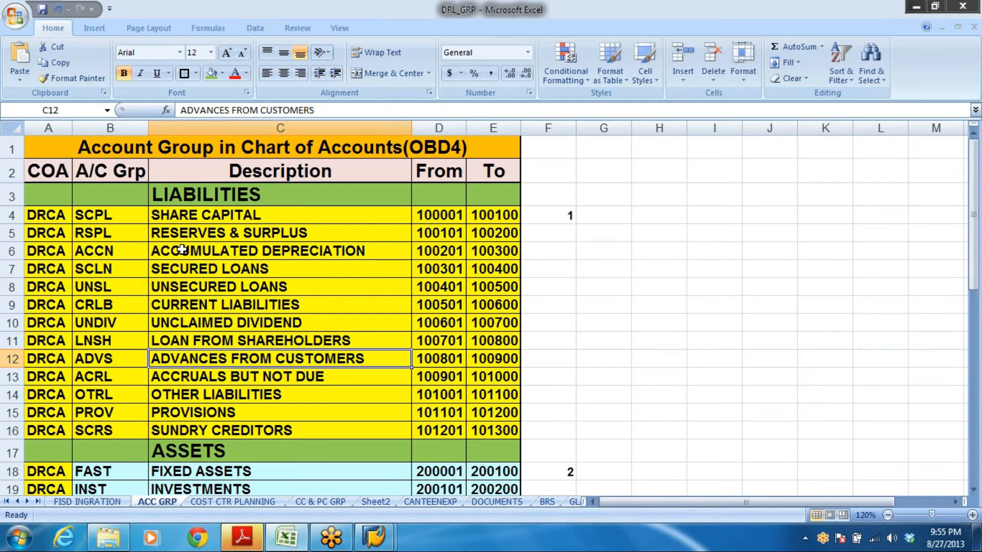
{"action": "left_click", "coordinate": [178, 216]}
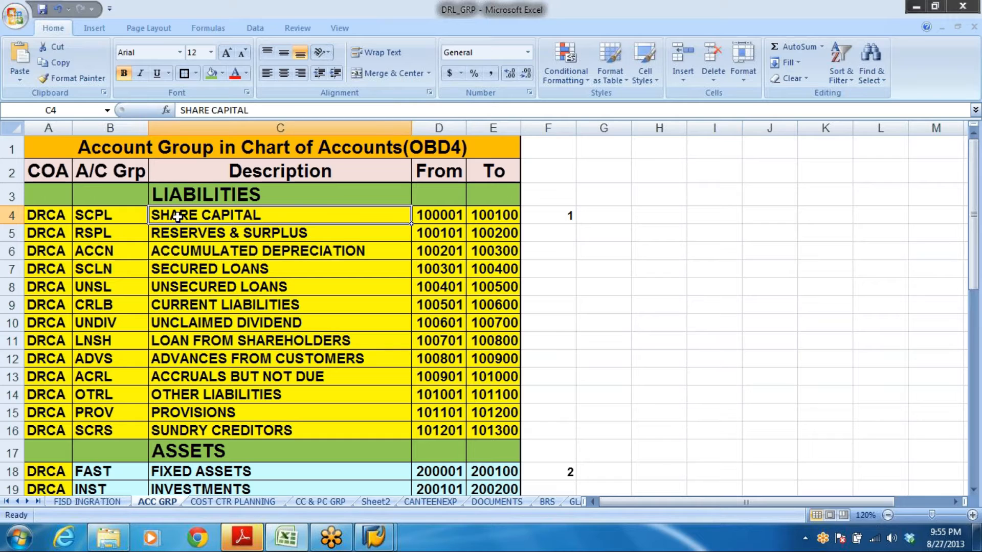
{"action": "left_click", "coordinate": [437, 219]}
{"action": "left_click", "coordinate": [494, 216]}
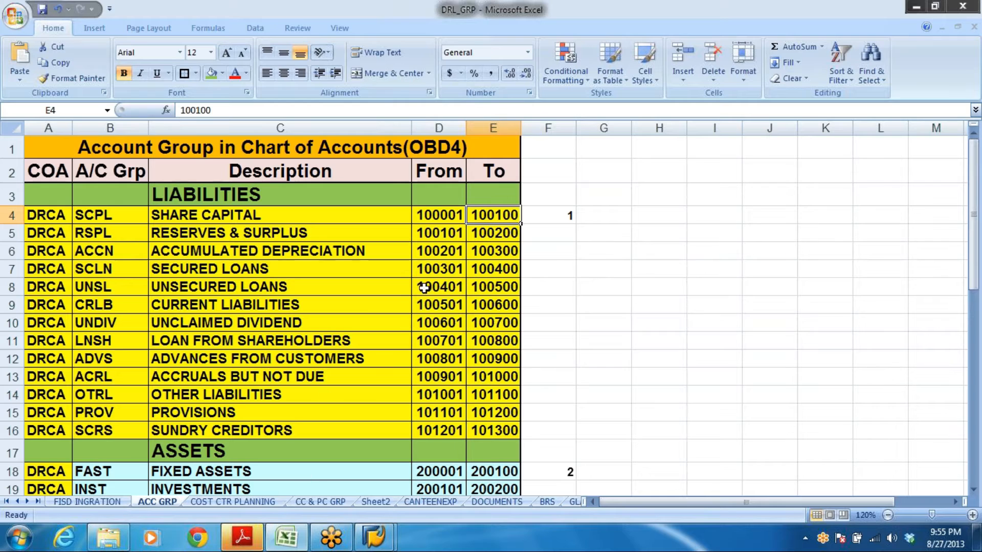
{"action": "left_click_drag", "start_coordinate": [439, 221], "coordinate": [517, 225]}
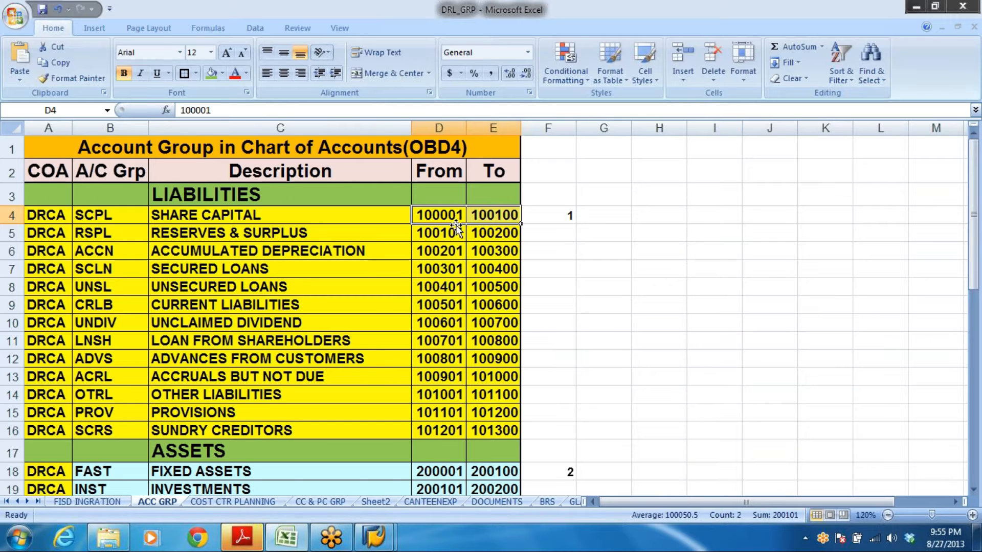
{"action": "left_click", "coordinate": [498, 215]}
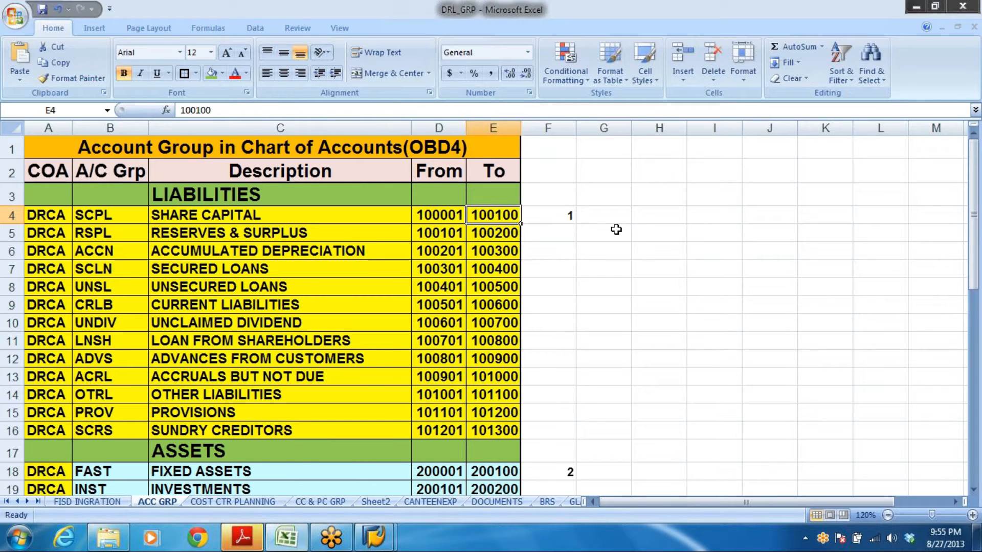
Examine the start and end numbers of the Administrative Exp group in the expenditure section
{"action": "scroll", "coordinate": [640, 305], "scroll_direction": "down", "scroll_amount": 8}
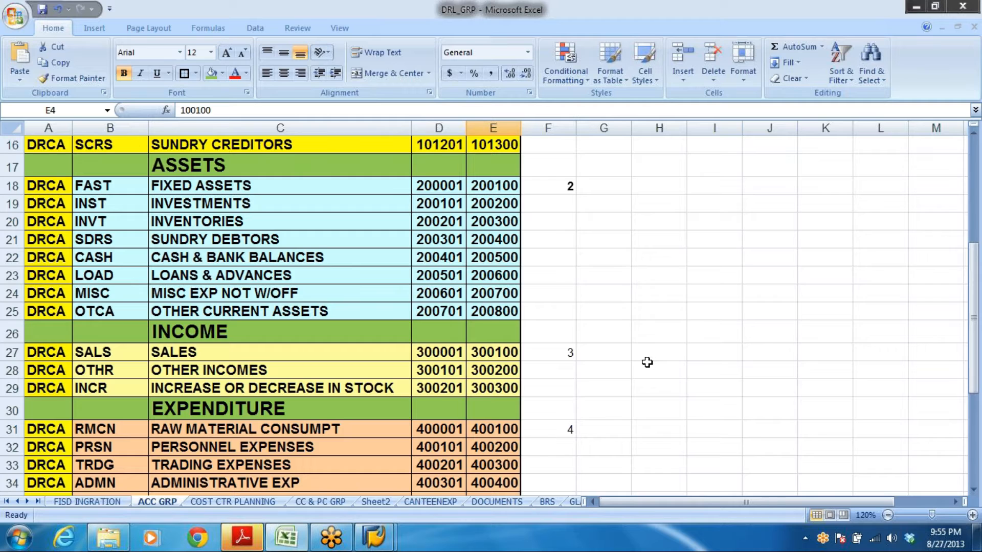
{"action": "left_click", "coordinate": [190, 317]}
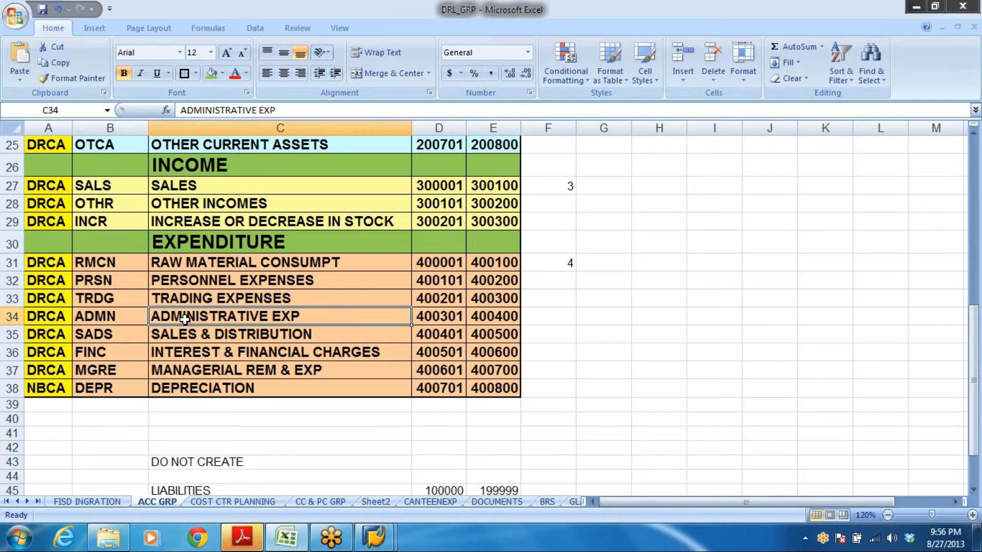
{"action": "left_click", "coordinate": [433, 320]}
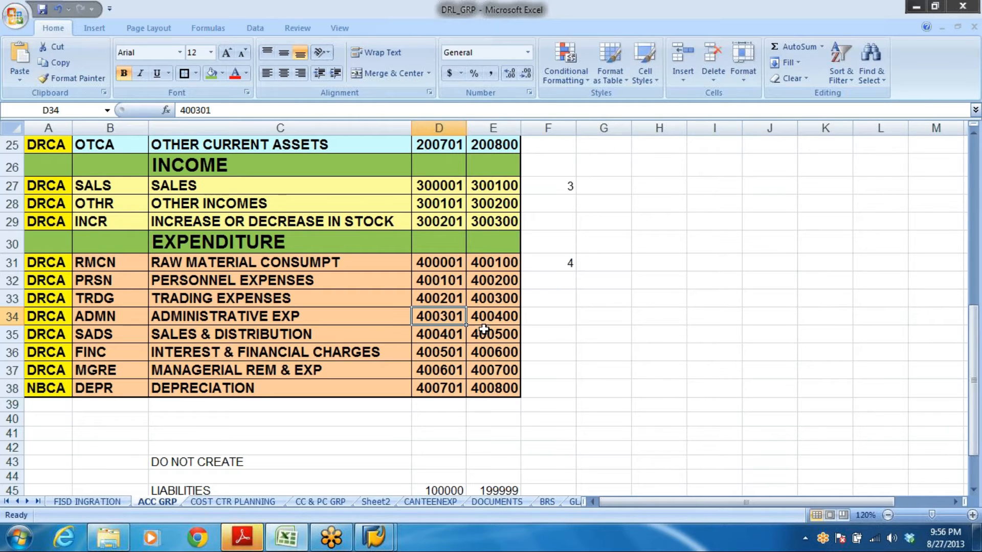
{"action": "left_click", "coordinate": [507, 320]}
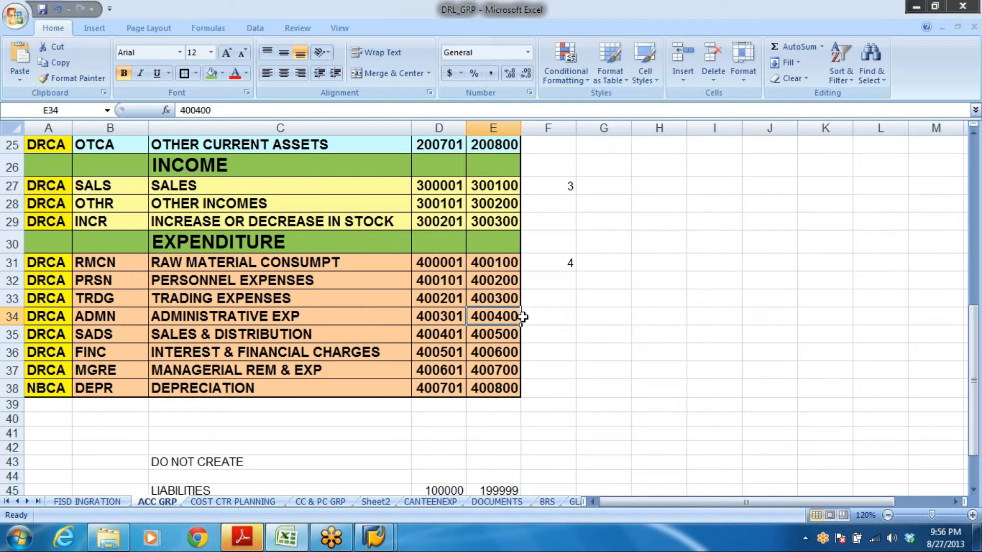
{"action": "left_click", "coordinate": [450, 318]}
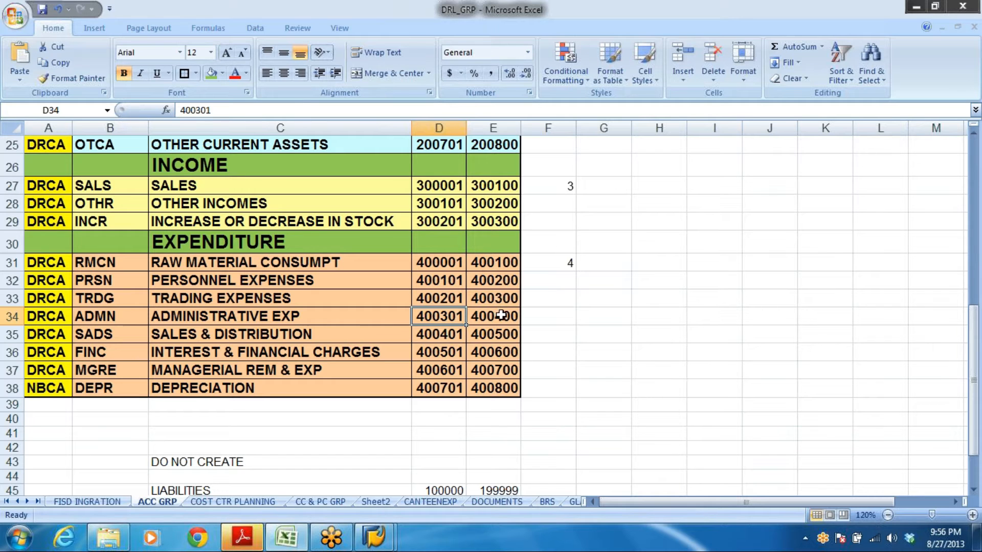
Return to SAP, list the G/L accounts in chart of accounts DRL and review the administrative expense accounts without picking one
{"action": "key", "text": "alt+Tab"}
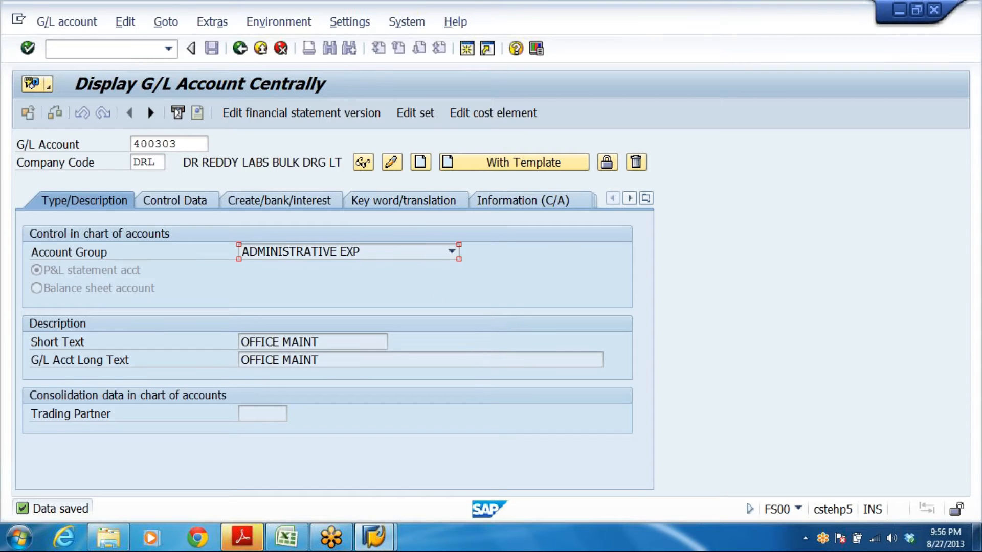
{"action": "left_click", "coordinate": [215, 145]}
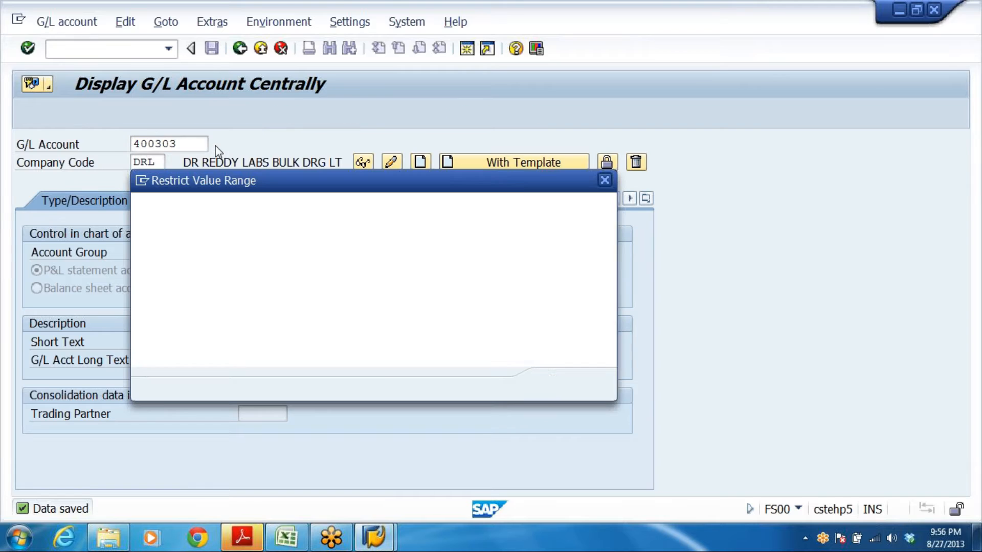
{"action": "left_click", "coordinate": [556, 385]}
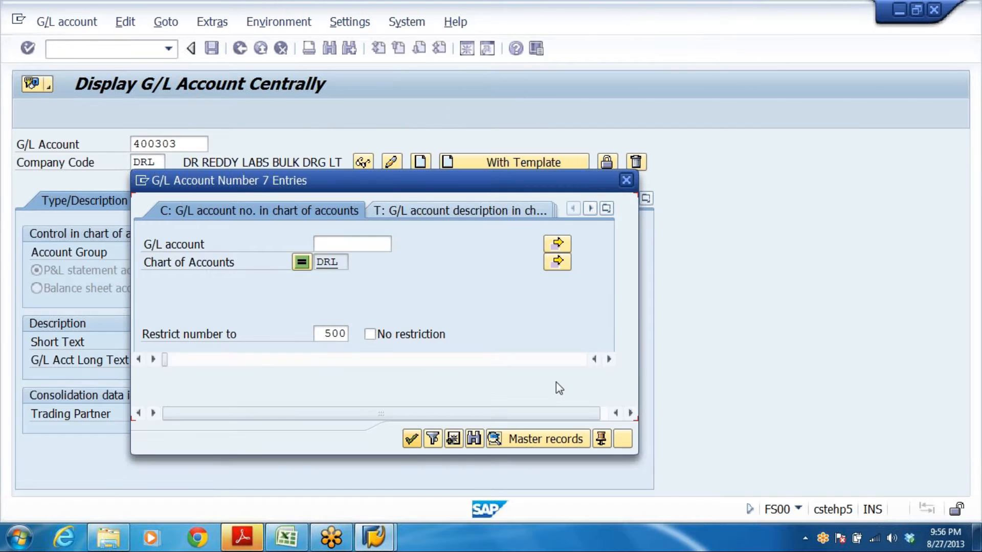
{"action": "left_click", "coordinate": [179, 302]}
{"action": "left_click", "coordinate": [188, 314]}
{"action": "left_click", "coordinate": [184, 328]}
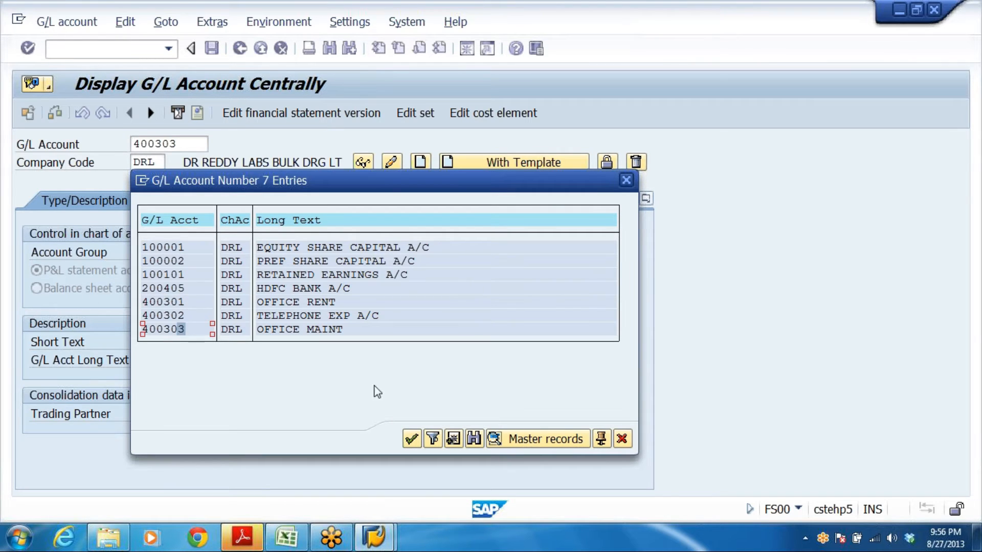
{"action": "left_click", "coordinate": [622, 439]}
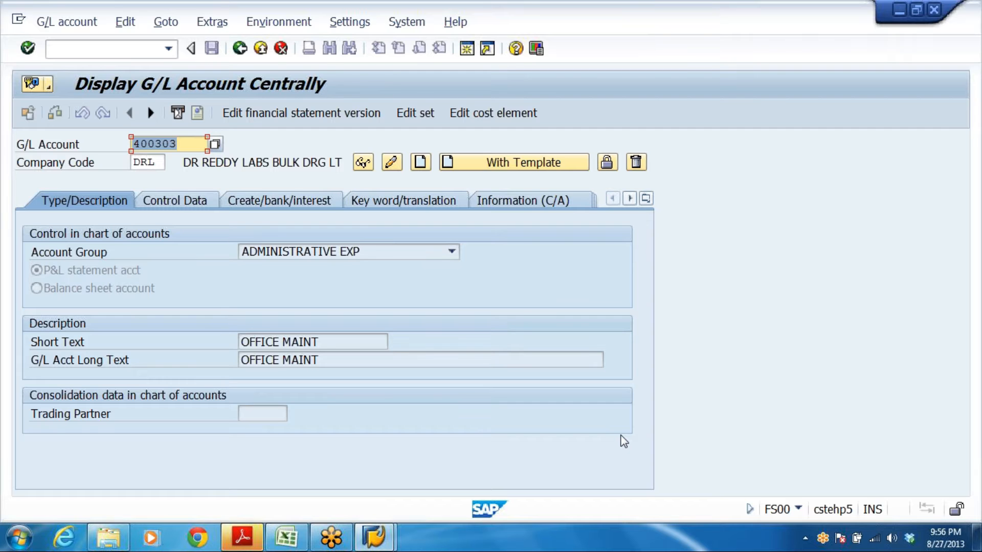
Switch to Excel, examine the expenditure groups from Raw Material Consumpt to Sales & Distribution with their number ranges, and return to SAP
{"action": "key", "text": "alt+Tab"}
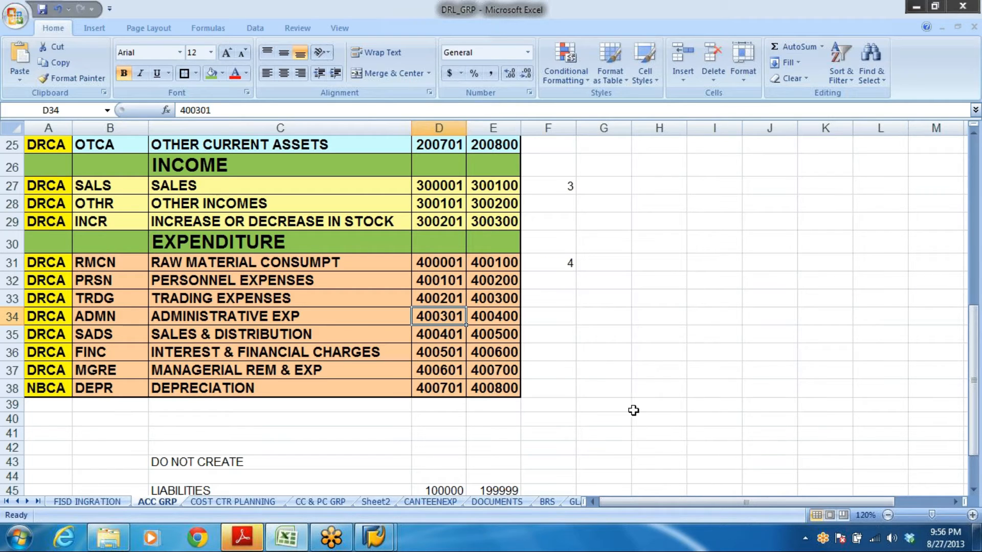
{"action": "left_click", "coordinate": [202, 264]}
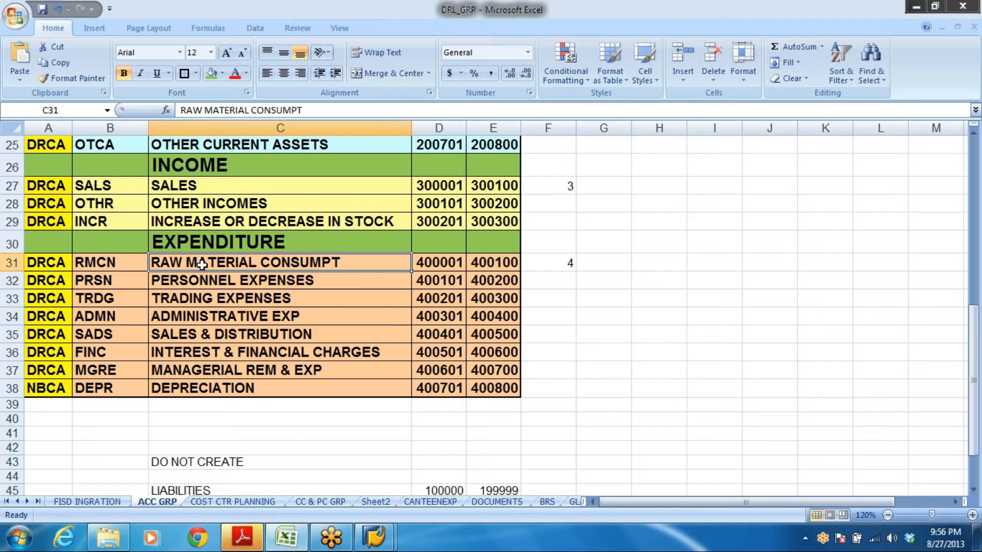
{"action": "left_click", "coordinate": [439, 265]}
{"action": "left_click", "coordinate": [514, 265]}
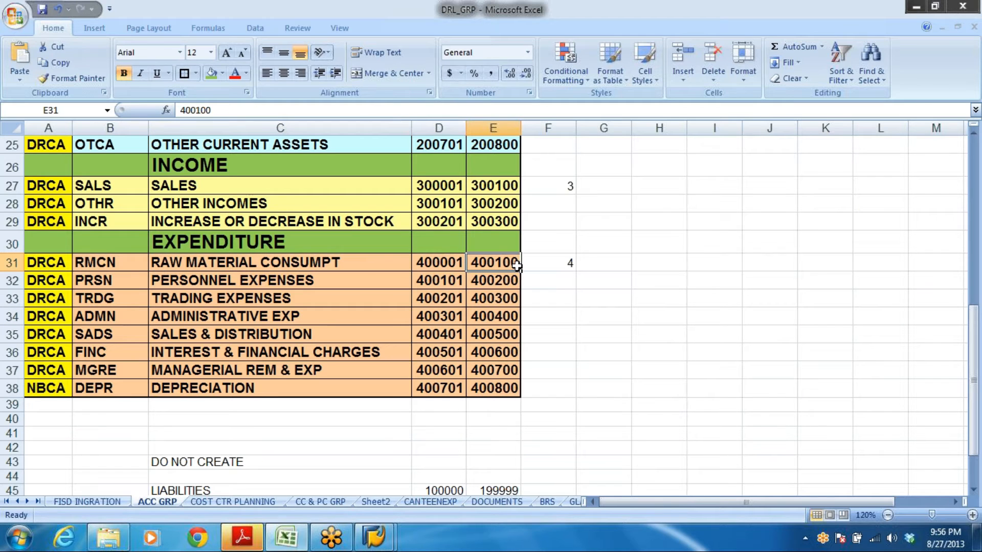
{"action": "left_click", "coordinate": [240, 279]}
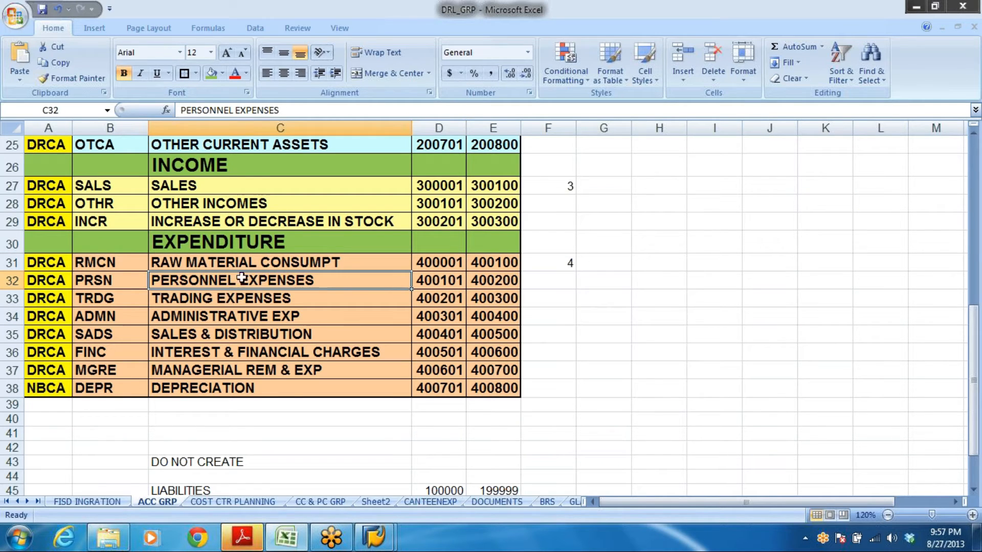
{"action": "left_click", "coordinate": [431, 281]}
{"action": "left_click", "coordinate": [496, 280]}
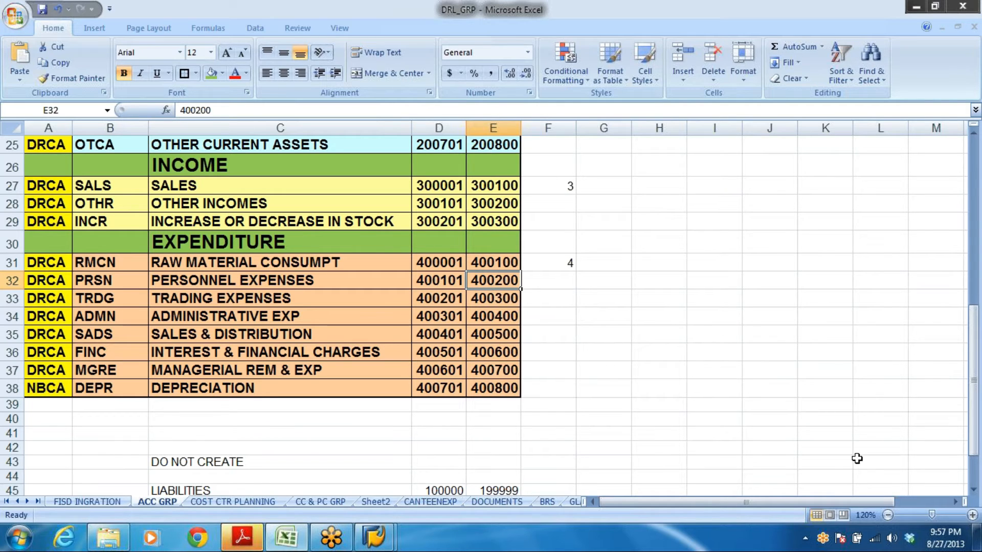
{"action": "left_click", "coordinate": [211, 299]}
{"action": "left_click", "coordinate": [302, 318]}
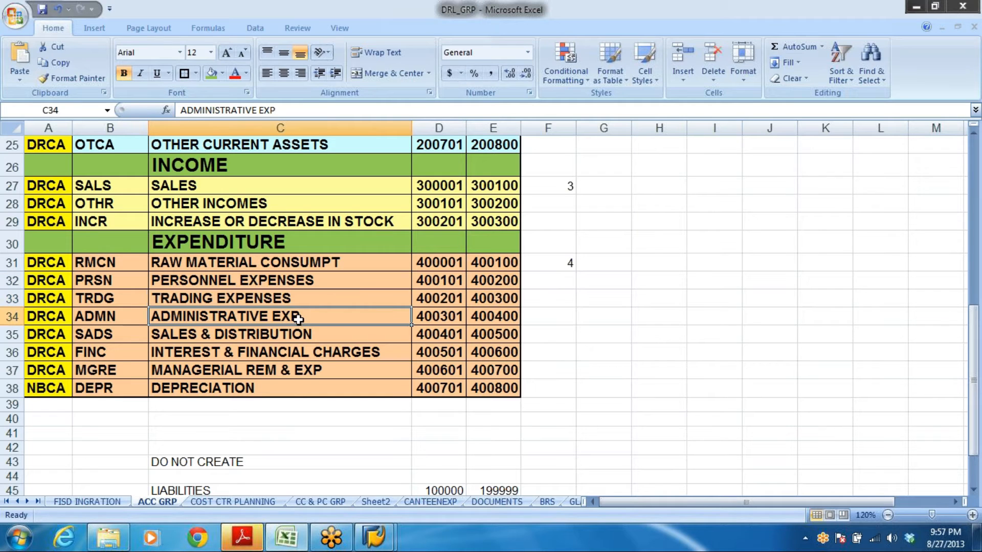
{"action": "left_click", "coordinate": [310, 335]}
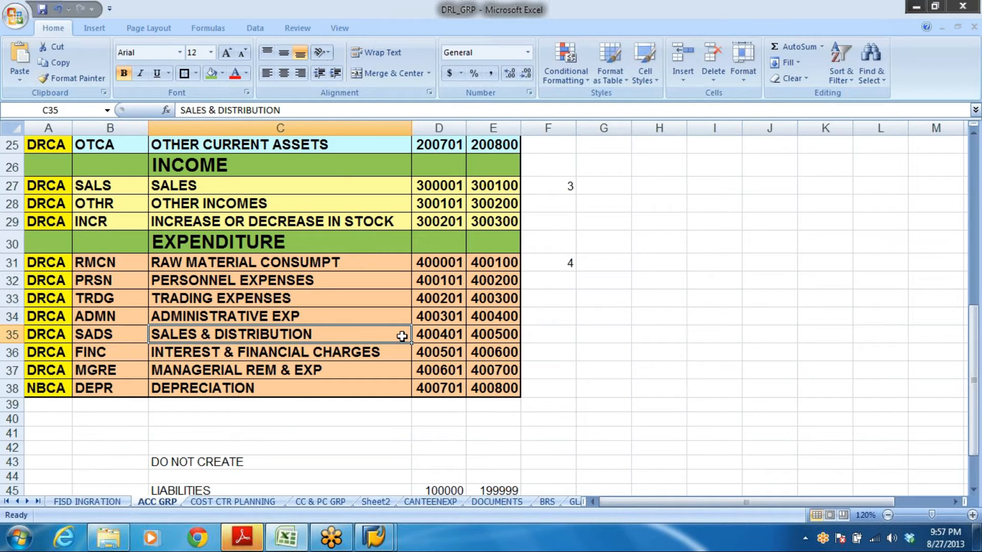
{"action": "left_click", "coordinate": [331, 267]}
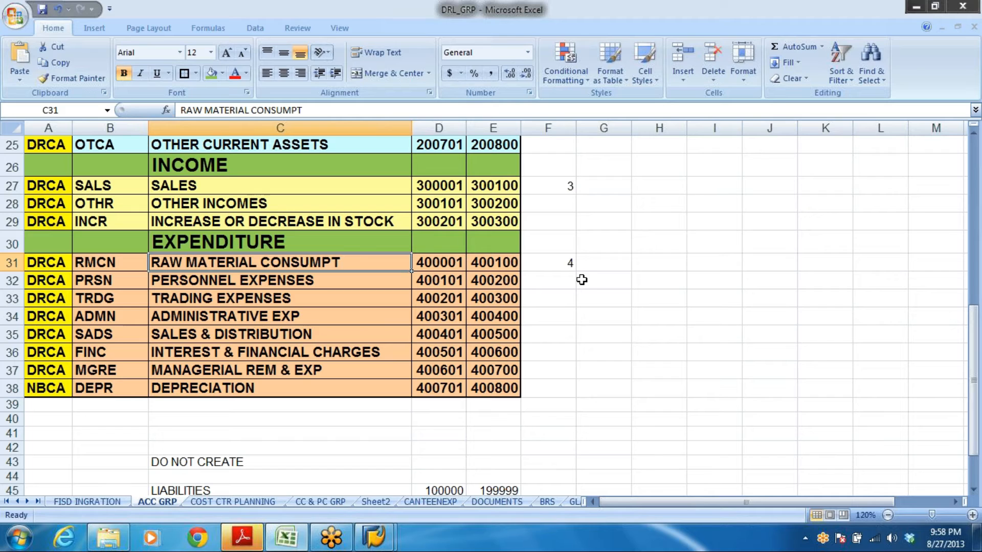
{"action": "key", "text": "alt+Tab"}
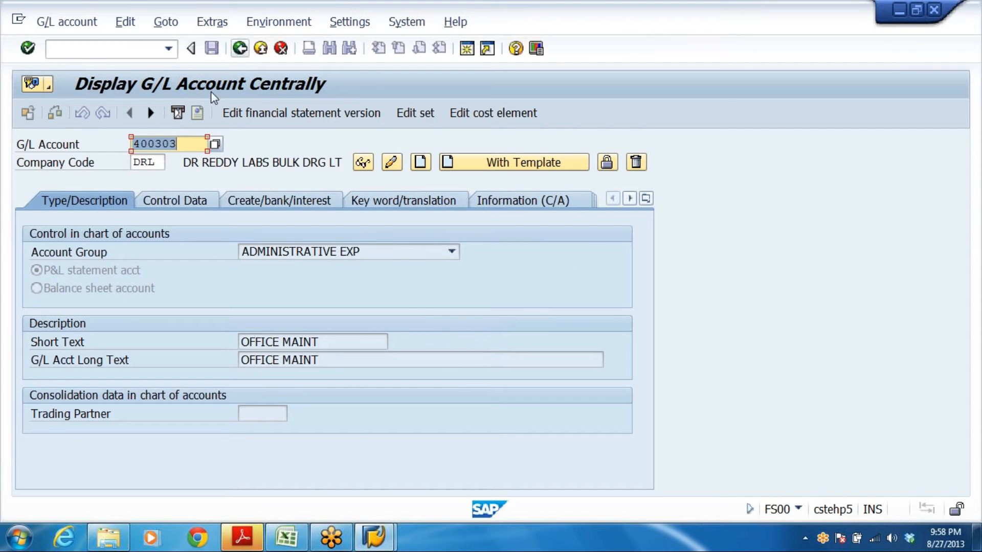
List the G/L accounts in chart of accounts DRL and pick 100001, the equity share capital account
{"action": "left_click", "coordinate": [196, 144]}
{"action": "left_click", "coordinate": [215, 145]}
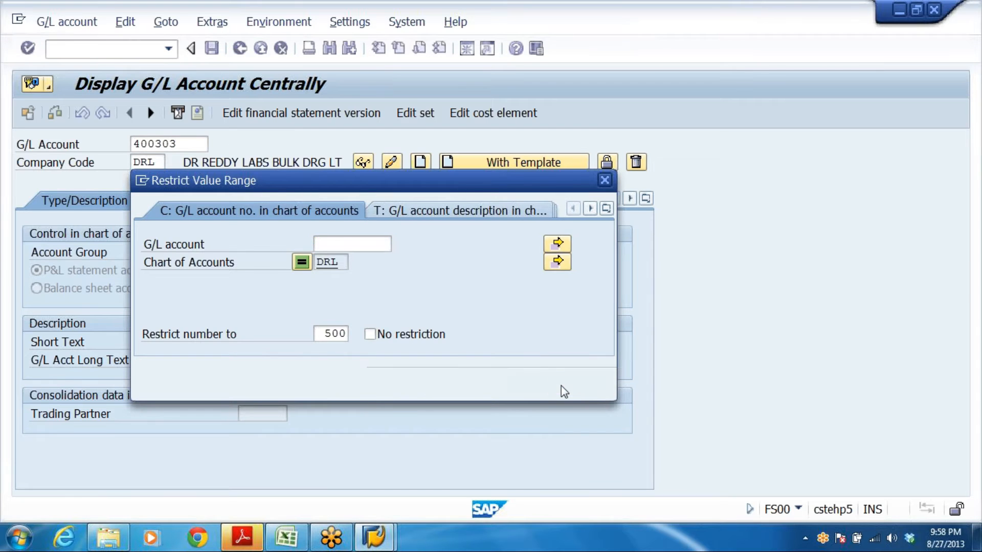
{"action": "key", "text": "Return"}
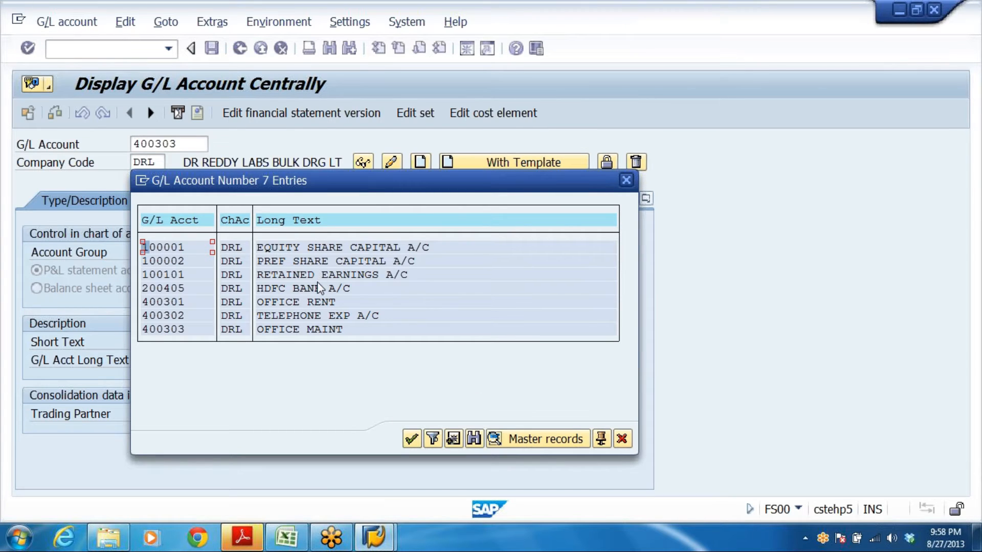
{"action": "left_click", "coordinate": [412, 438]}
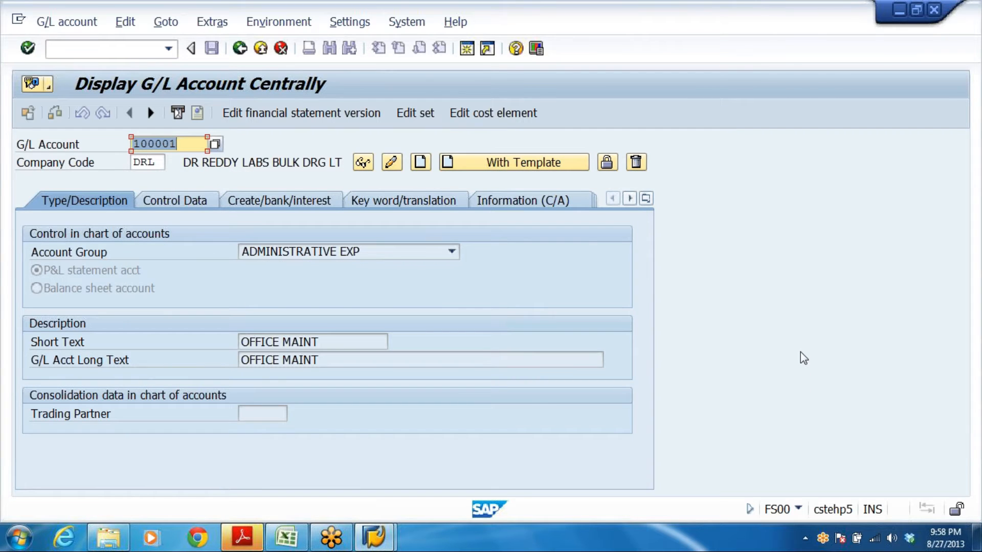
Leave the G/L account display and collapse the Master Records folder under General Ledger
{"action": "left_click", "coordinate": [242, 50]}
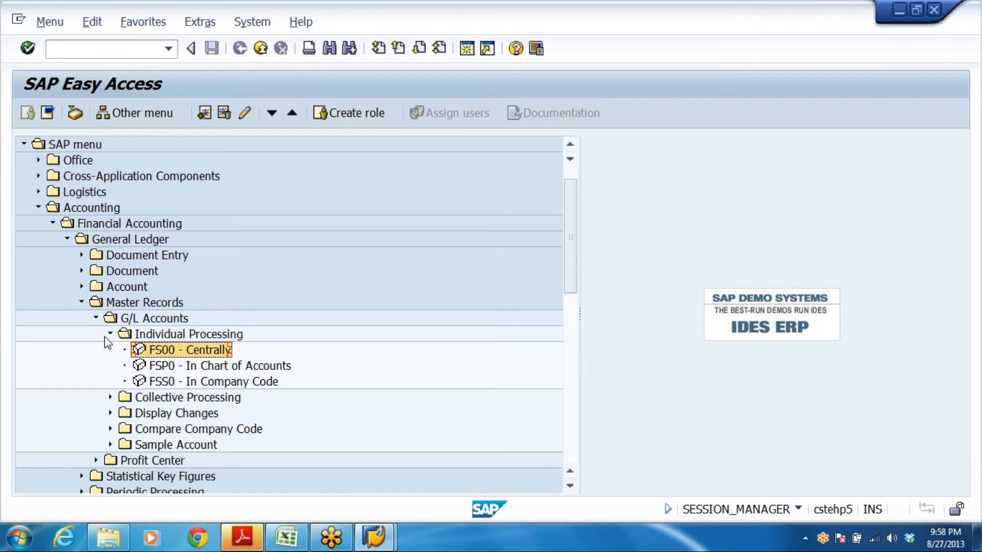
{"action": "left_click", "coordinate": [111, 335]}
{"action": "left_click", "coordinate": [96, 318]}
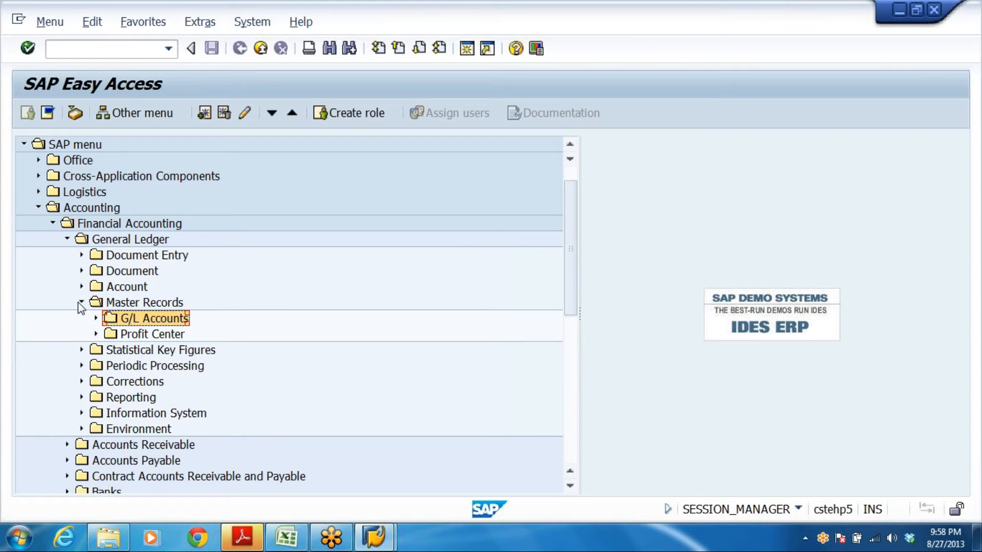
{"action": "left_click", "coordinate": [81, 303]}
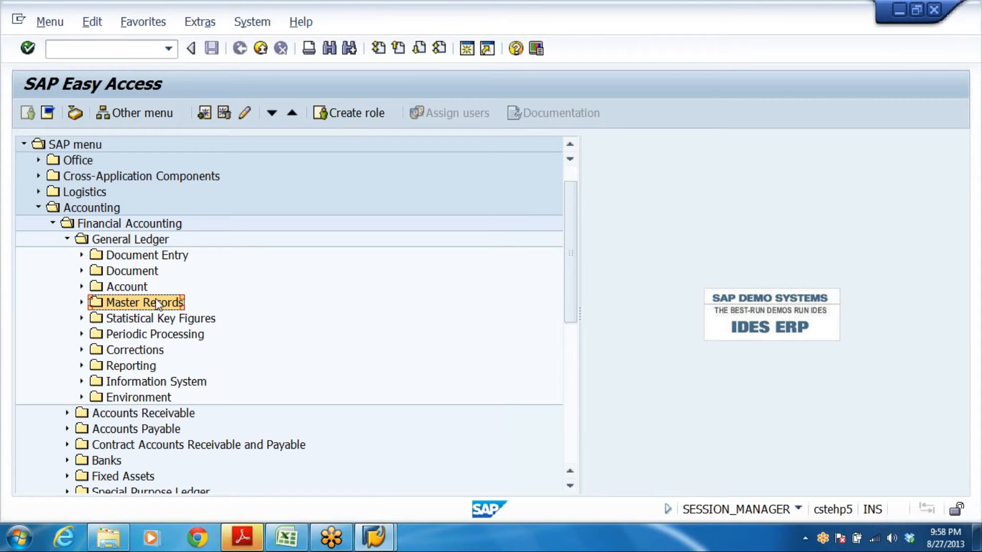
{"action": "scroll", "coordinate": [246, 315], "scroll_direction": "down", "scroll_amount": 1}
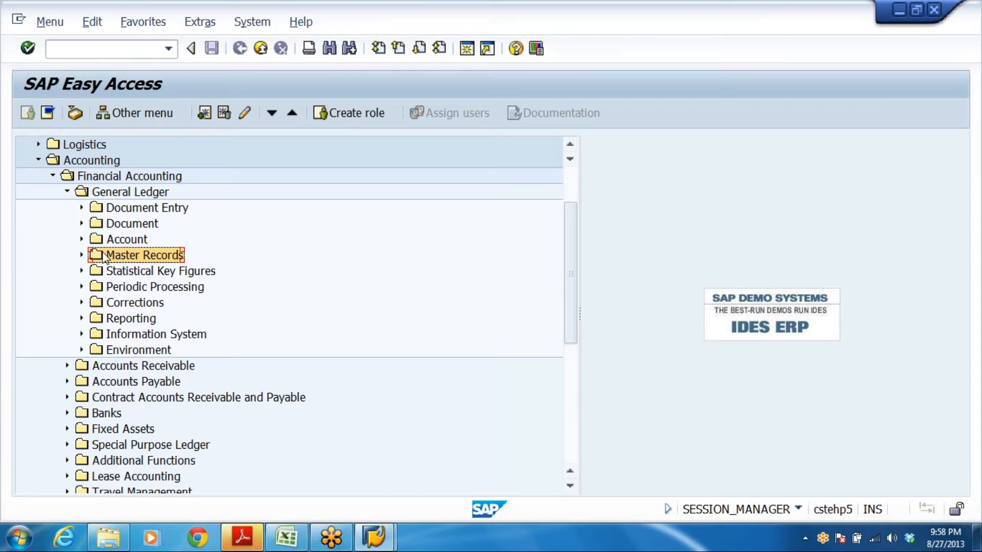
{"action": "left_click", "coordinate": [91, 161]}
{"action": "left_click", "coordinate": [109, 177]}
Switch to the DRL_GRP workbook in Excel and bring up the accounting entries in the GLACCTS sheet
{"action": "left_click", "coordinate": [302, 541]}
{"action": "scroll", "coordinate": [366, 358], "scroll_direction": "down", "scroll_amount": 6}
{"action": "scroll", "coordinate": [367, 362], "scroll_direction": "up", "scroll_amount": 5}
{"action": "scroll", "coordinate": [368, 363], "scroll_direction": "down", "scroll_amount": 5}
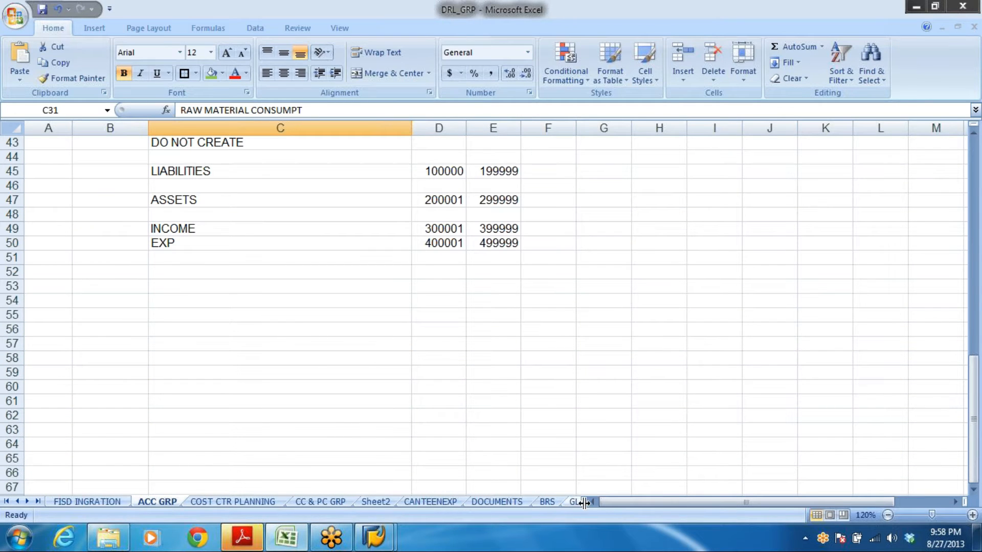
{"action": "left_click", "coordinate": [576, 504]}
{"action": "scroll", "coordinate": [587, 347], "scroll_direction": "down", "scroll_amount": 4}
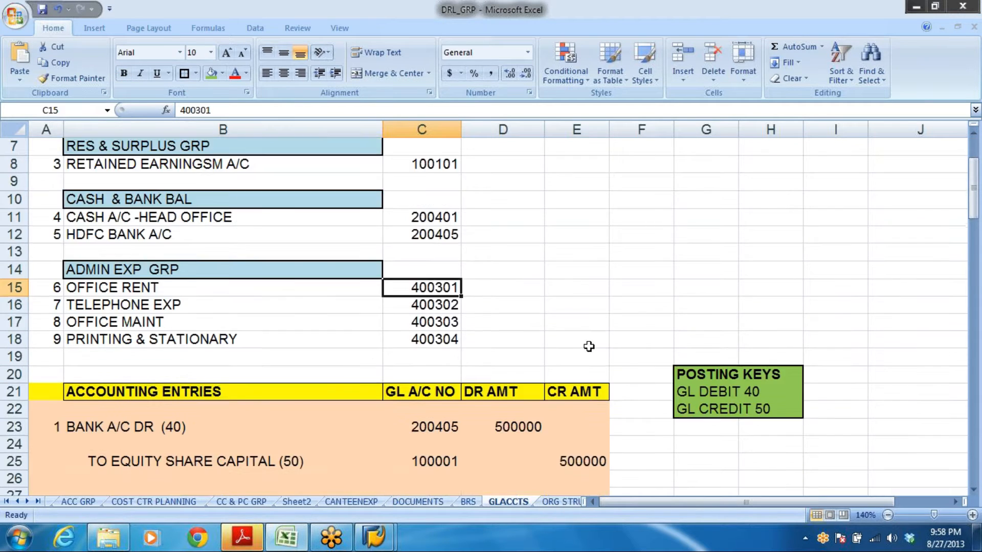
{"action": "scroll", "coordinate": [587, 346], "scroll_direction": "down", "scroll_amount": 1}
Examine the first accounting entry, comparing the bank debit line with the equity share capital credit line
{"action": "left_click", "coordinate": [210, 281]}
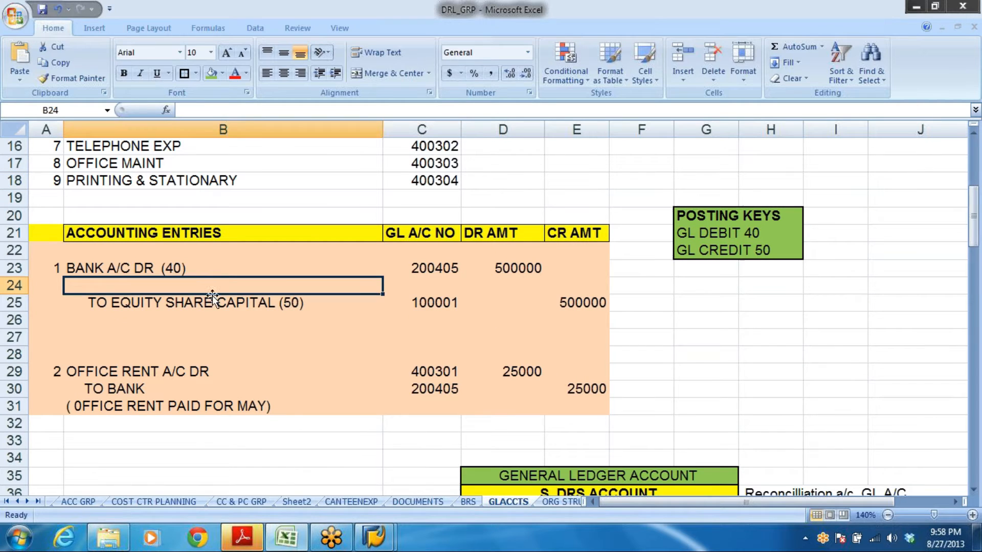
{"action": "key", "text": "Up"}
{"action": "key", "text": "Left"}
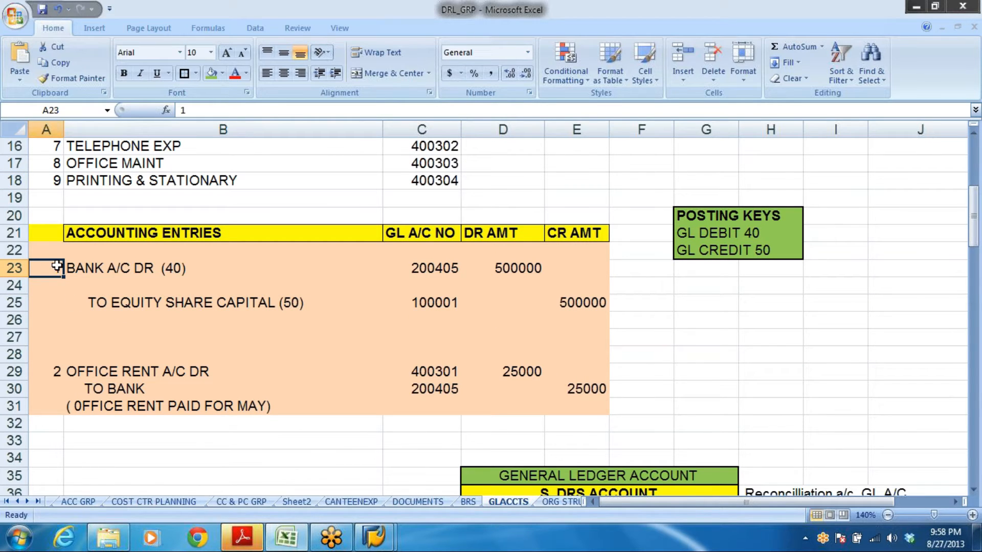
{"action": "left_click", "coordinate": [119, 263]}
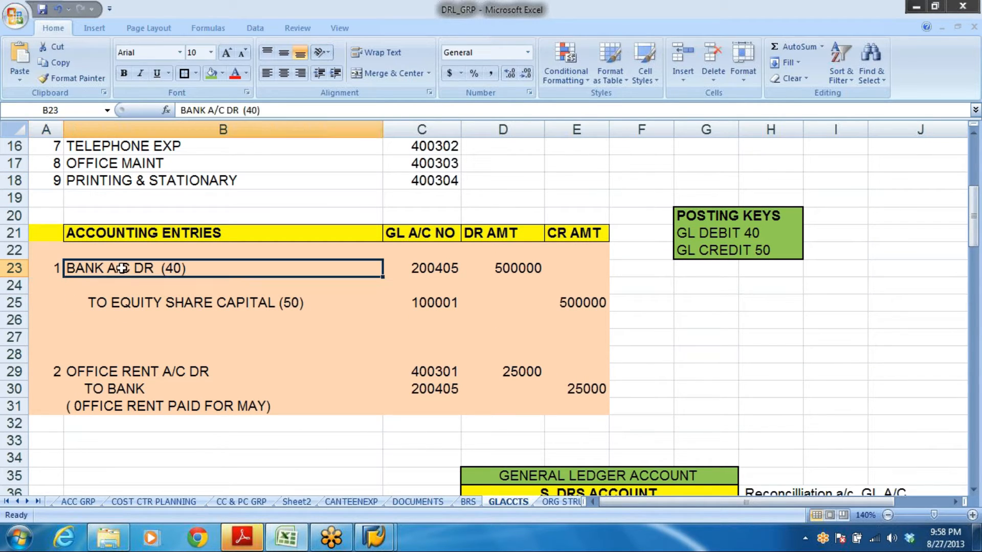
{"action": "left_click", "coordinate": [147, 305]}
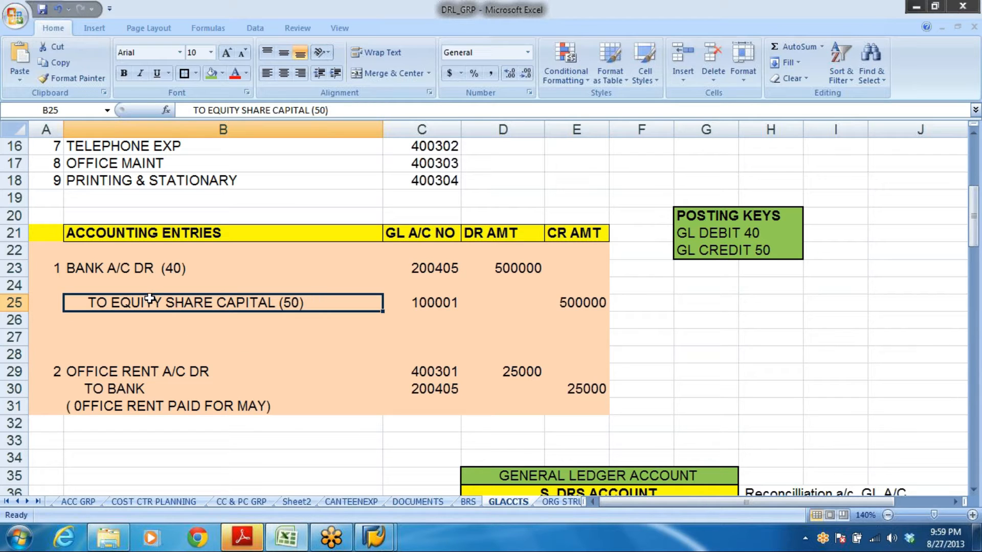
{"action": "left_click", "coordinate": [126, 273]}
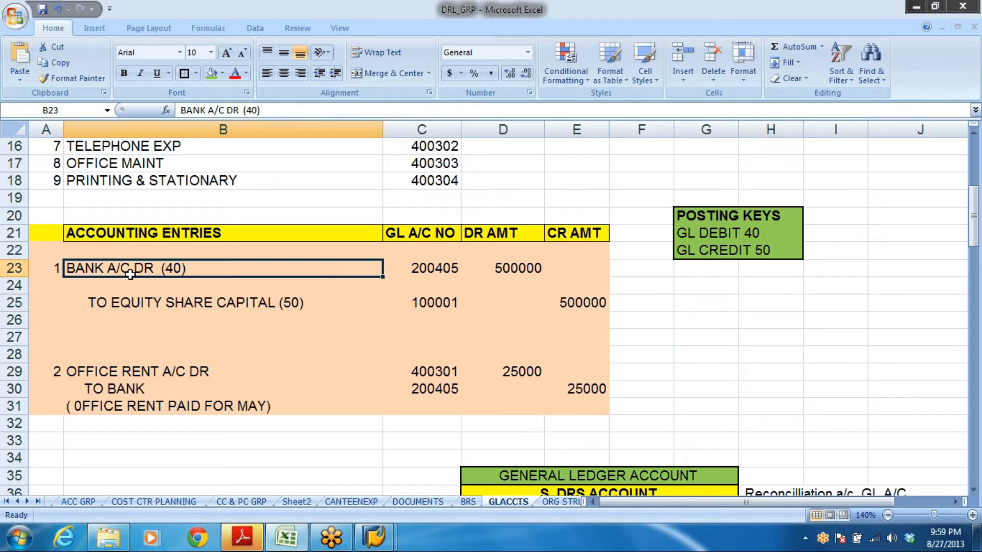
{"action": "left_click", "coordinate": [154, 301]}
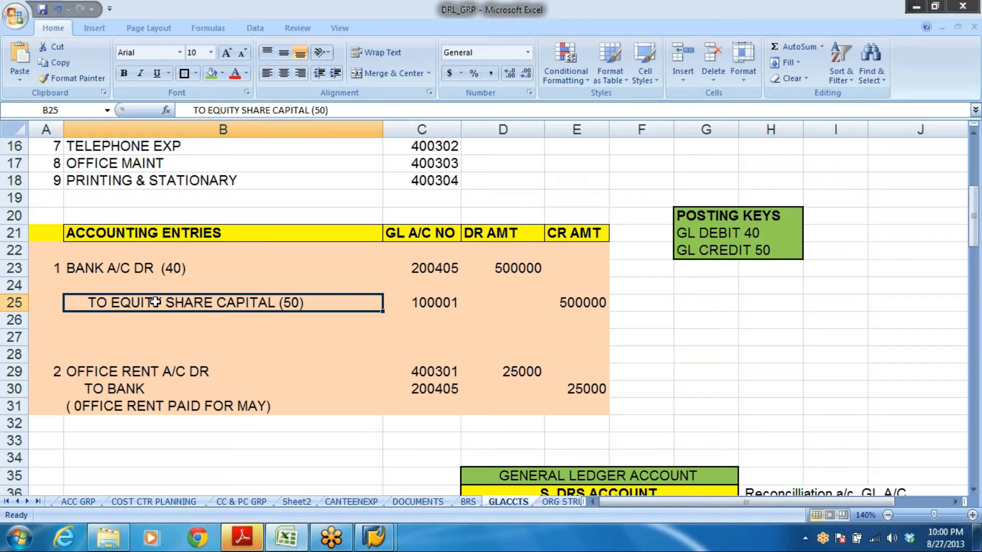
{"action": "left_click", "coordinate": [234, 325]}
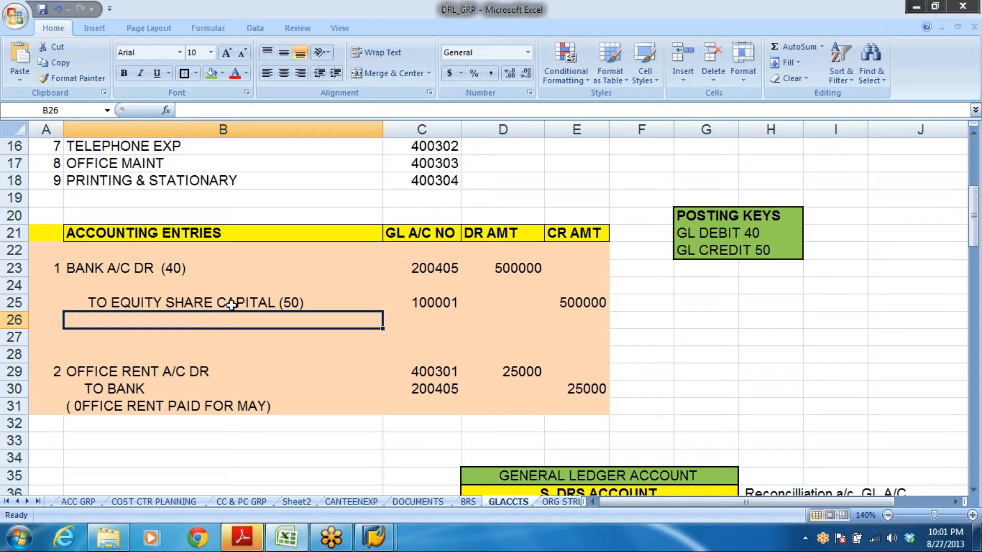
{"action": "left_click", "coordinate": [93, 270]}
{"action": "left_click", "coordinate": [132, 305]}
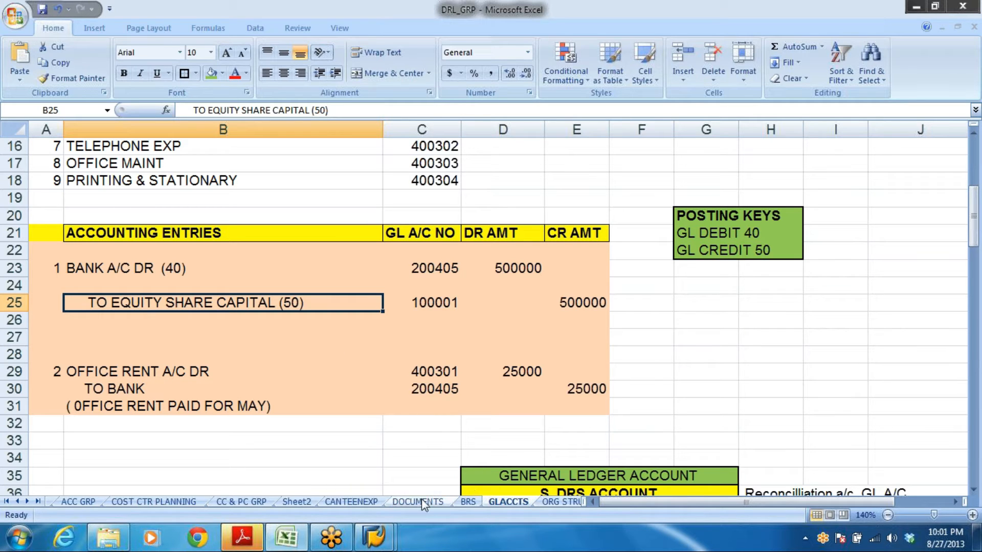
Return to SAP Easy Access and open FB50 - Enter G/L Account Document from General Ledger's Document Entry folder
{"action": "mouse_move", "coordinate": [374, 537]}
{"action": "left_click", "coordinate": [322, 457]}
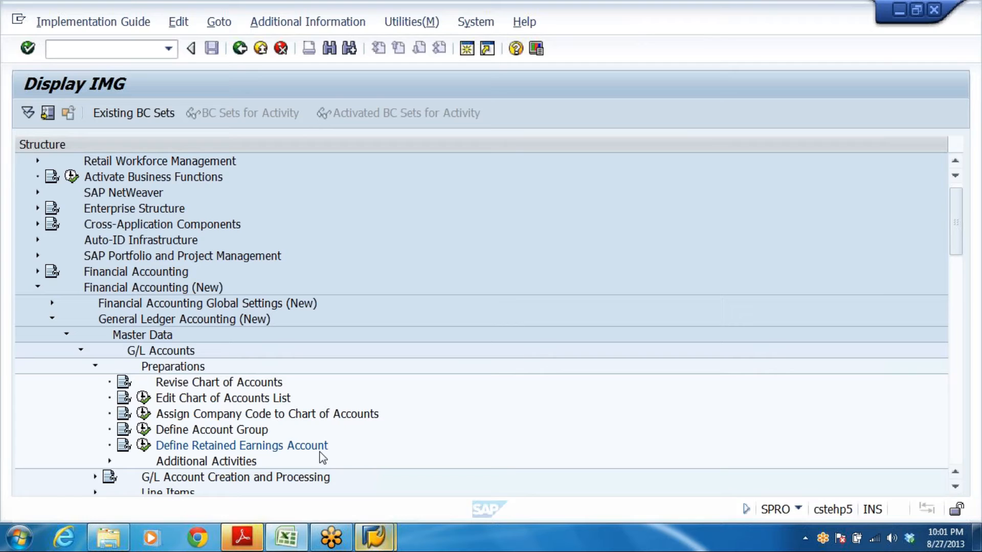
{"action": "left_click", "coordinate": [320, 450]}
{"action": "left_click", "coordinate": [375, 536]}
{"action": "left_click", "coordinate": [431, 483]}
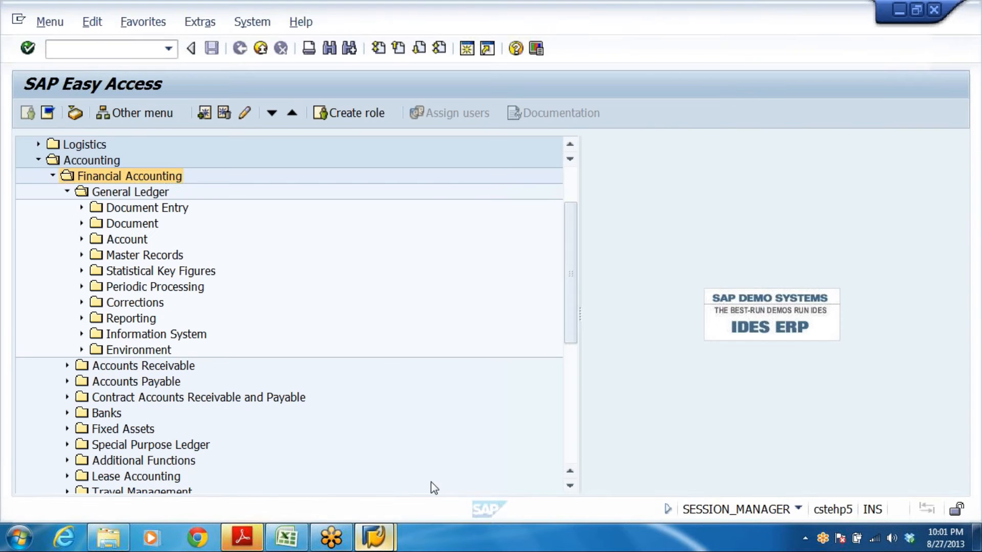
{"action": "left_click", "coordinate": [108, 194]}
{"action": "double_click", "coordinate": [126, 211]}
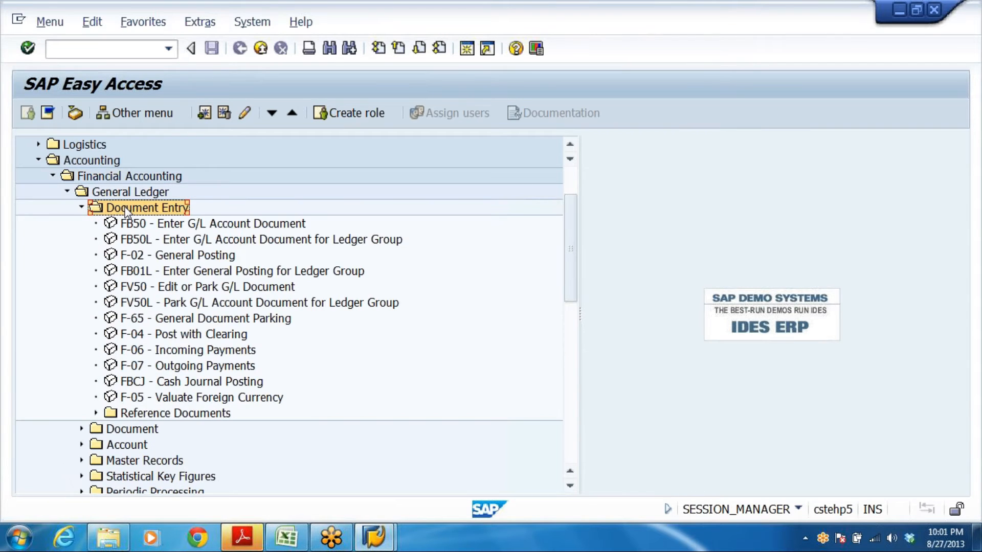
{"action": "key", "text": "Down"}
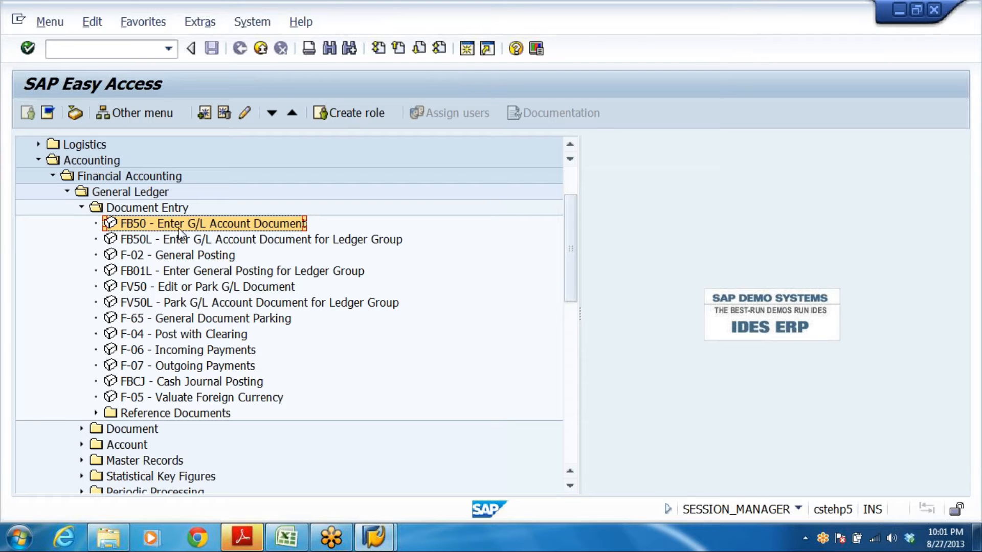
{"action": "double_click", "coordinate": [224, 225]}
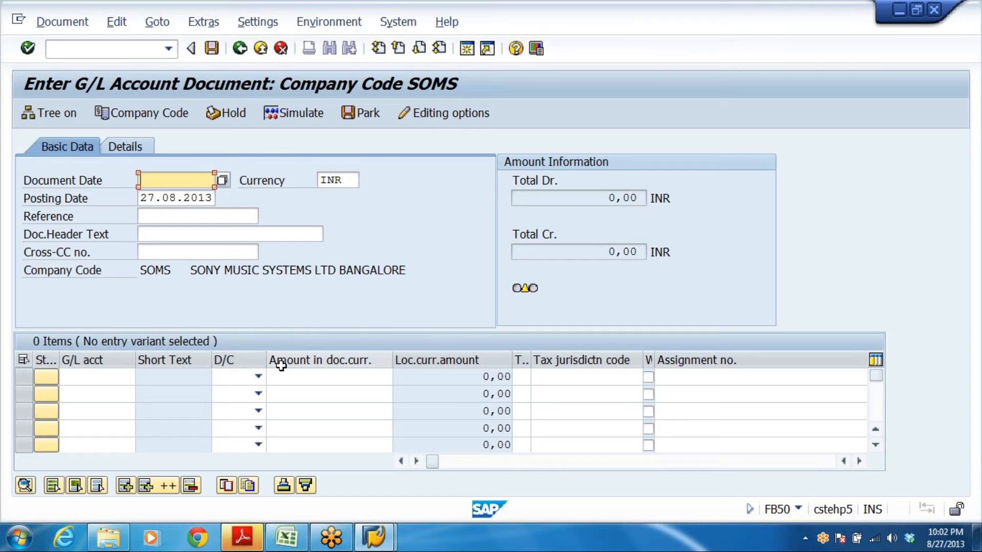
Change the document's company code to DRL and check the company name
{"action": "left_click", "coordinate": [79, 270]}
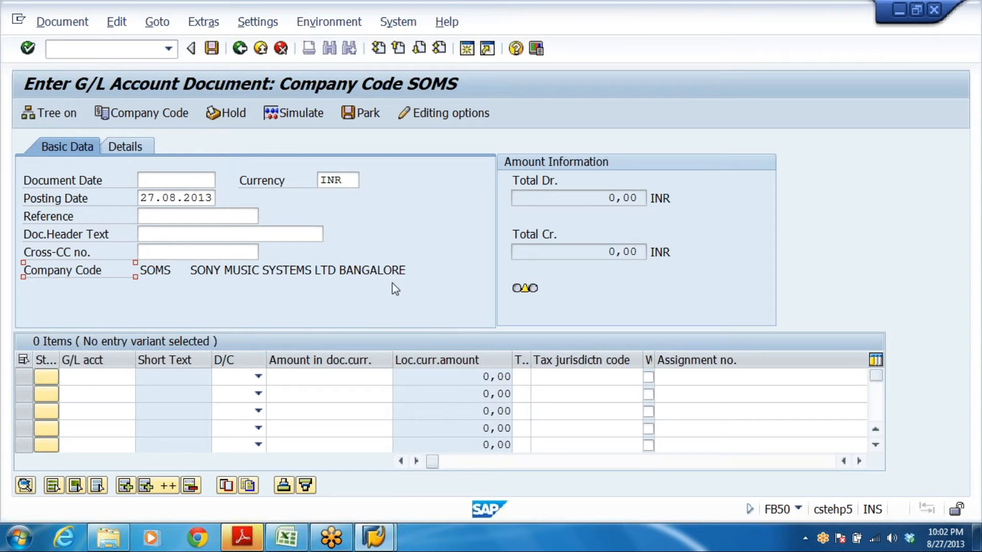
{"action": "left_click", "coordinate": [142, 113]}
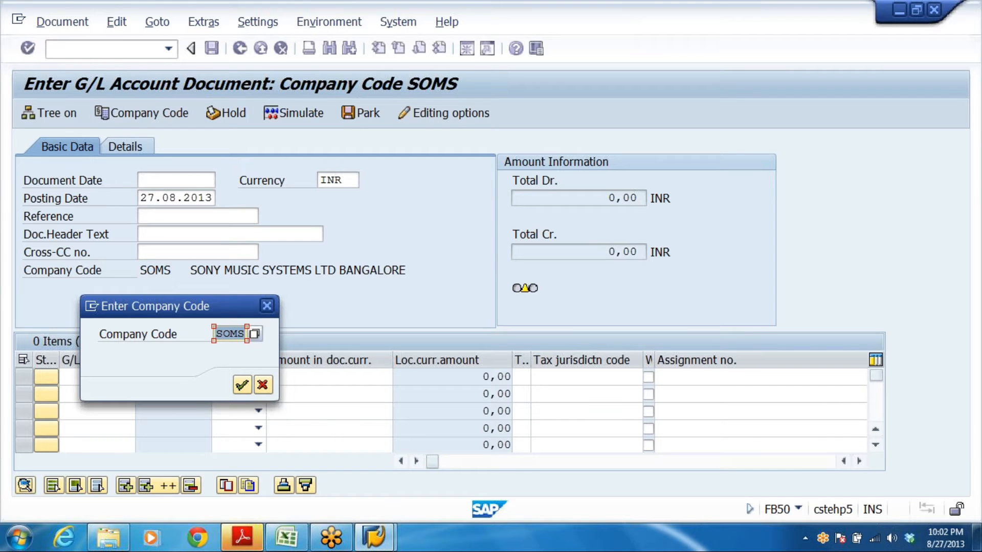
{"action": "type", "text": "DRL"}
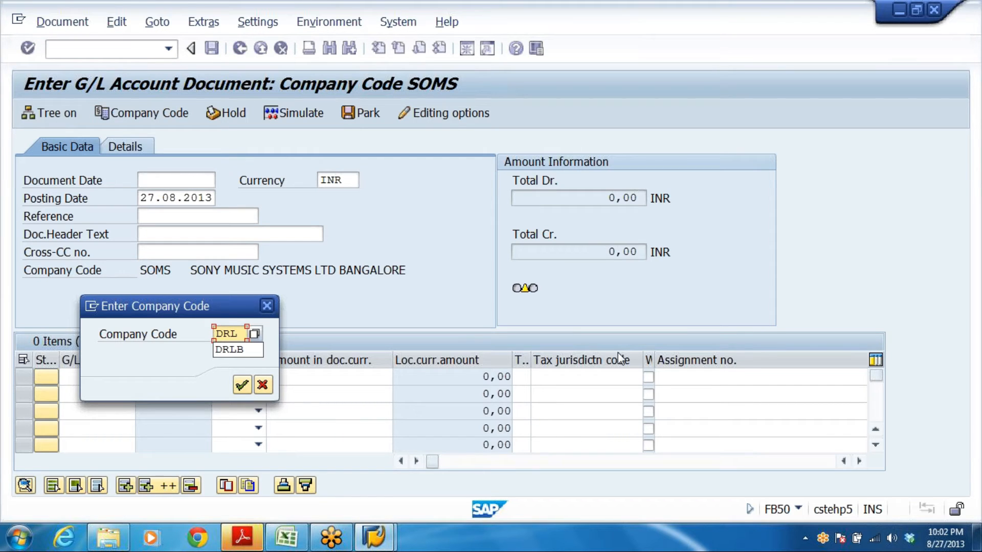
{"action": "key", "text": "Return"}
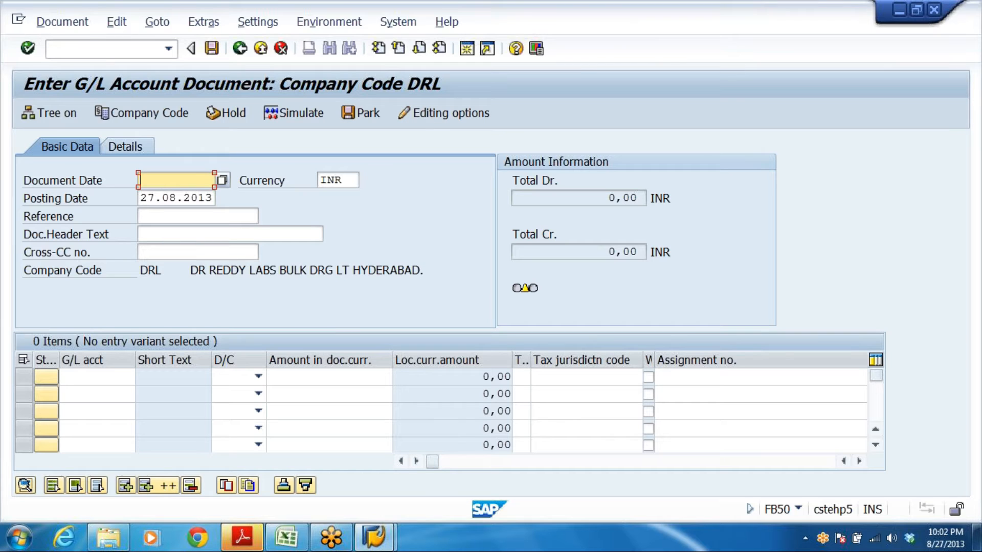
{"action": "left_click_drag", "start_coordinate": [422, 270], "coordinate": [190, 270]}
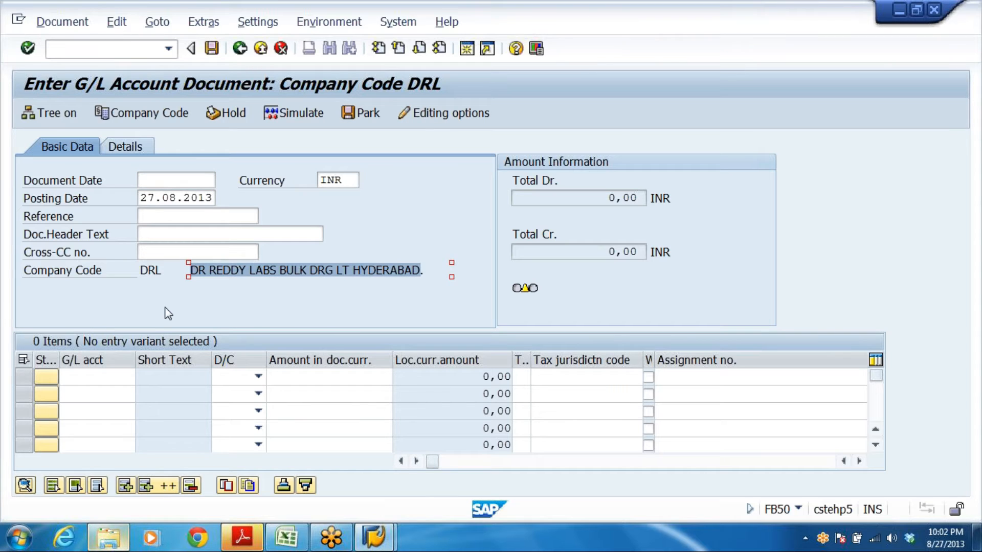
Set the document header text to ENTRY FOR SHARE CAPITAL
{"action": "left_click", "coordinate": [177, 198]}
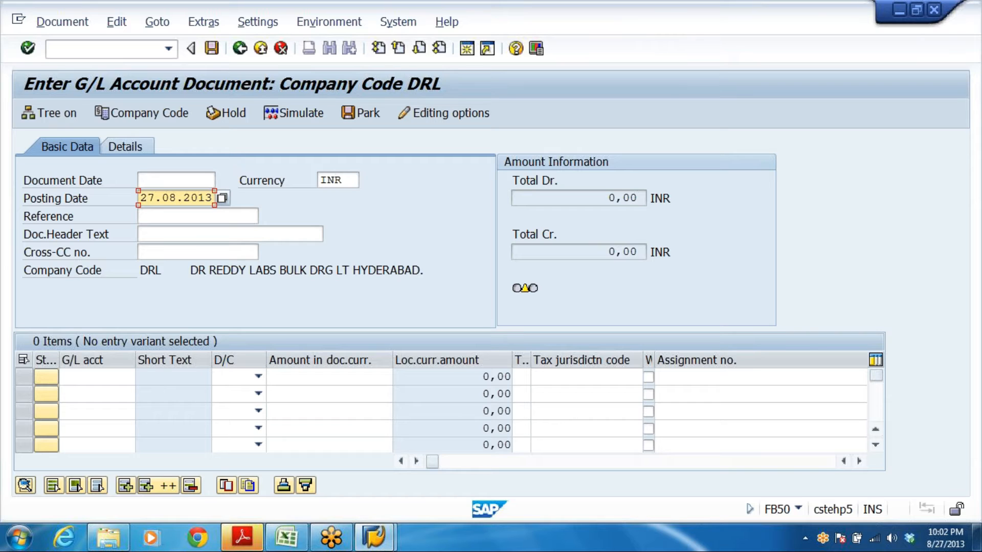
{"action": "left_click", "coordinate": [164, 234]}
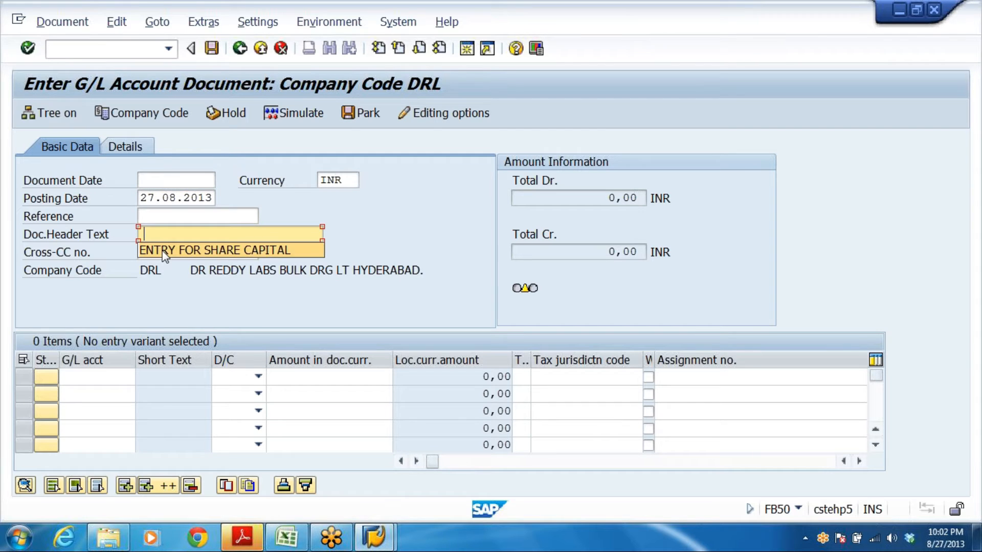
{"action": "left_click", "coordinate": [164, 250]}
Set the document date to 27.08.2013
{"action": "left_click", "coordinate": [148, 180]}
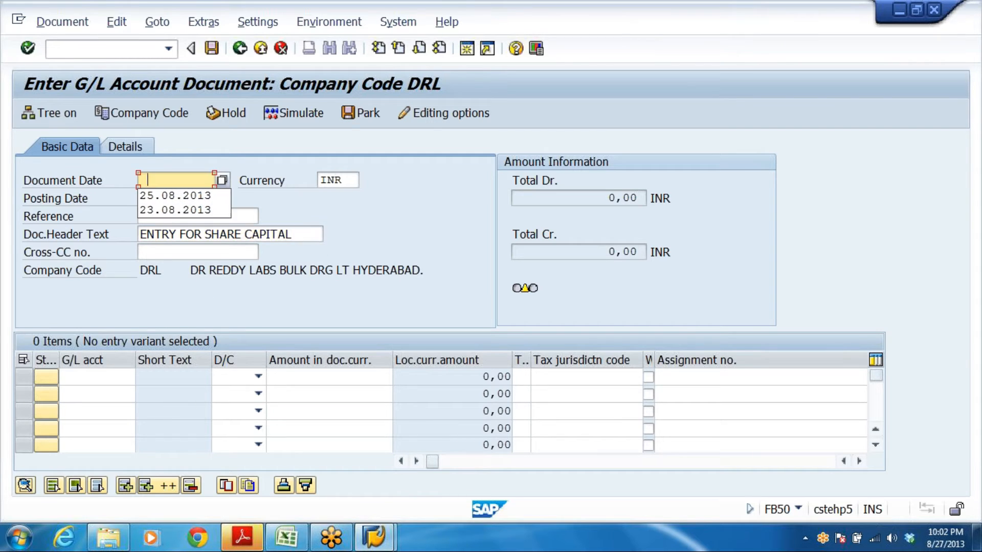
{"action": "key", "text": "BackSpace"}
{"action": "key", "text": "Down"}
{"action": "key", "text": "shift+End"}
{"action": "key", "text": "Up"}
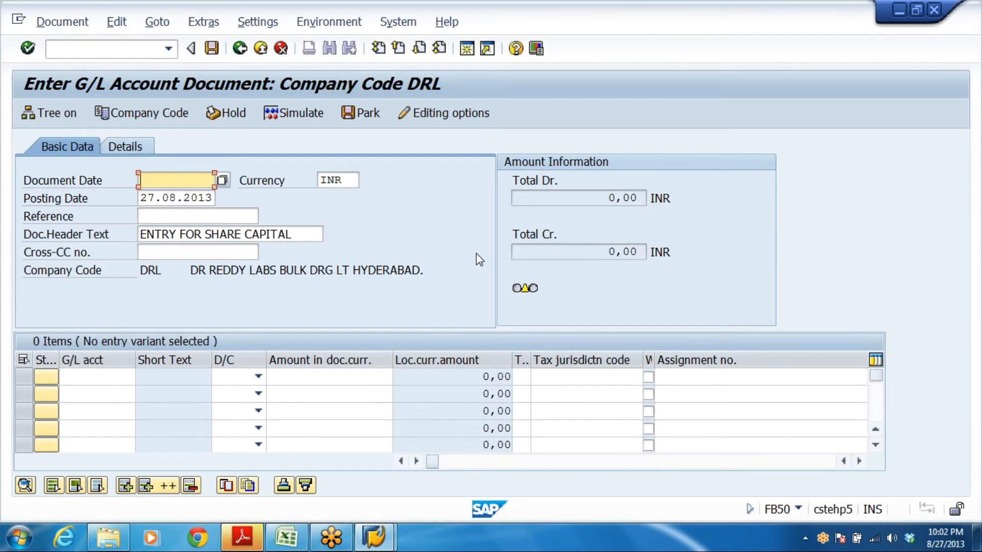
{"action": "key", "text": "F4"}
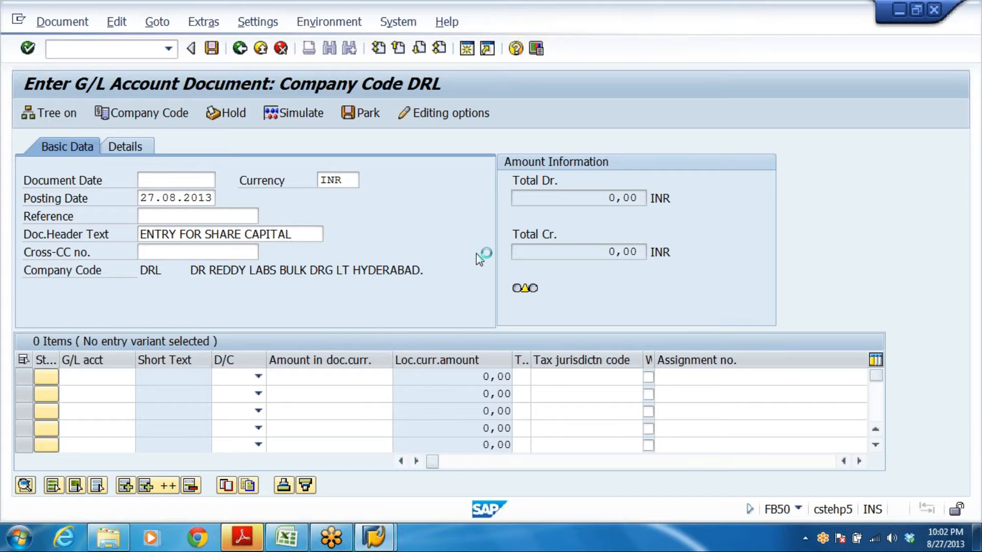
{"action": "key", "text": "Return"}
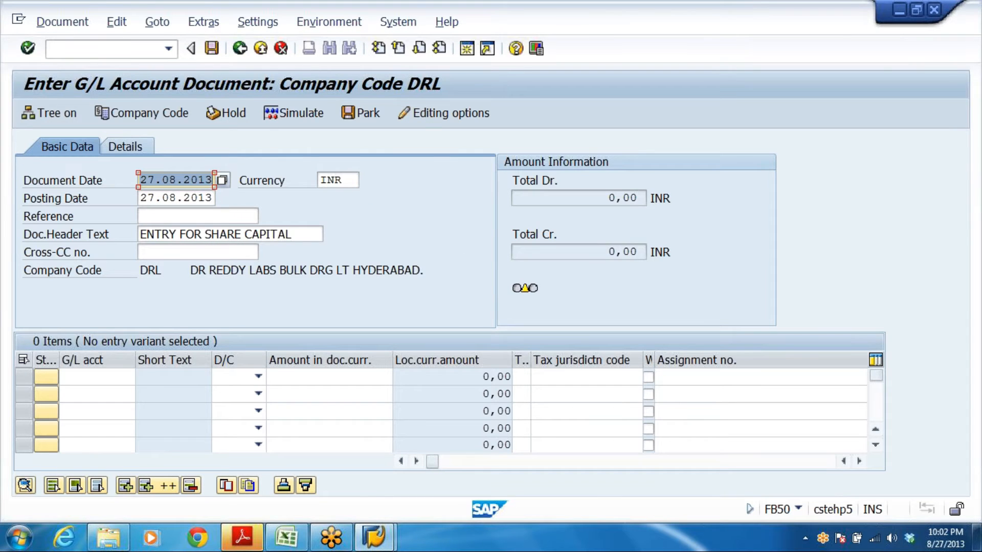
{"action": "left_click", "coordinate": [185, 180]}
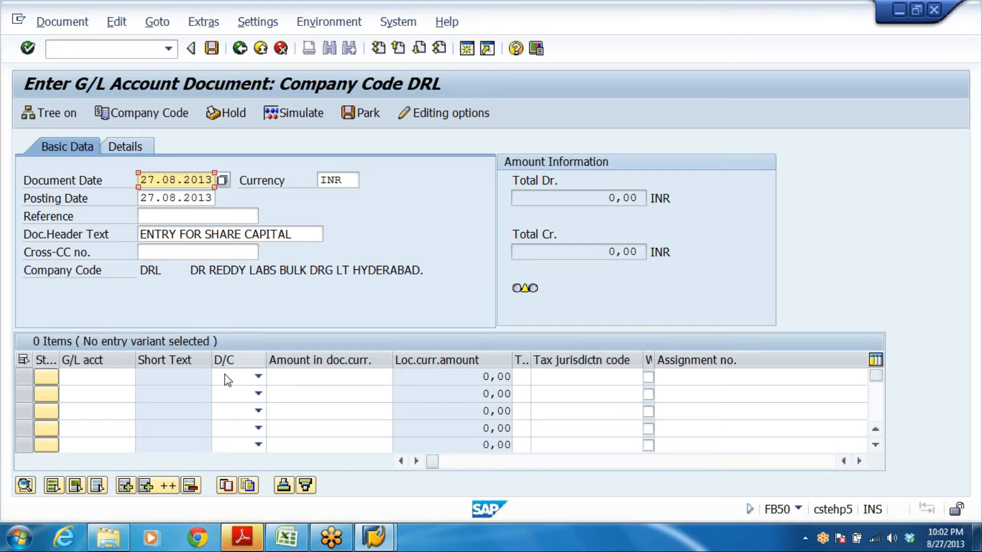
Check the bank debit and equity share capital credit lines under ACCOUNTING ENTRIES in the DRL_GRP Excel workbook, then return to SAP
{"action": "left_click", "coordinate": [97, 377]}
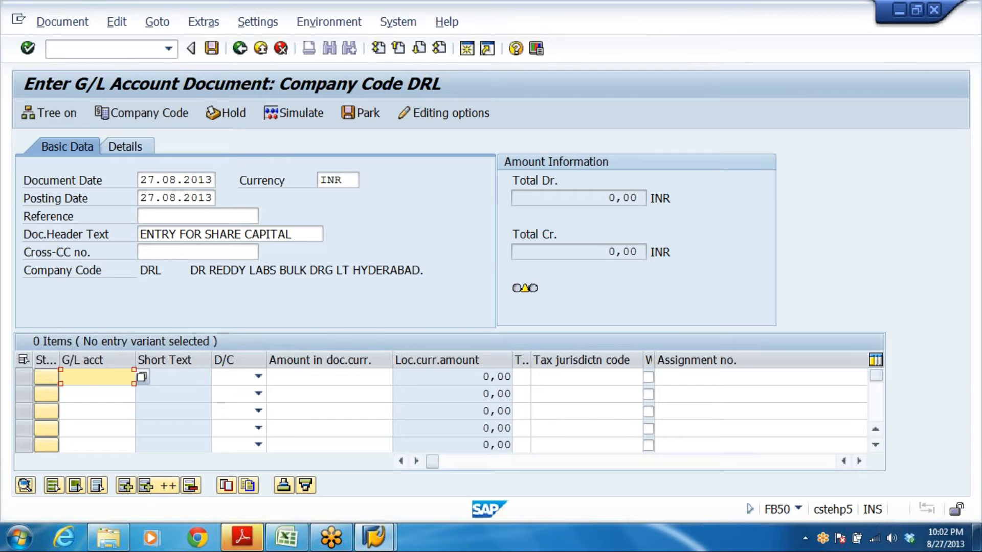
{"action": "key", "text": "alt+Tab"}
{"action": "key", "text": "alt+Tab"}
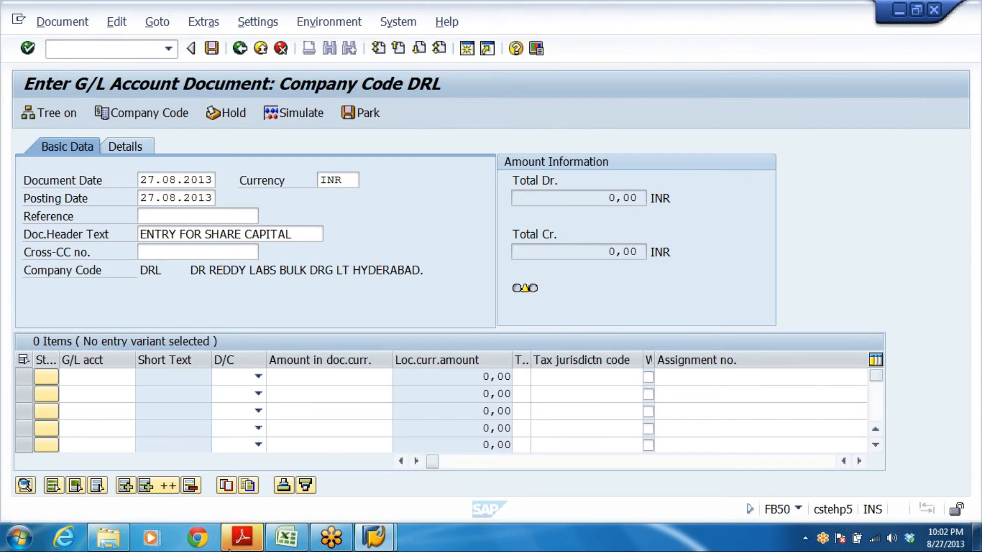
{"action": "left_click", "coordinate": [287, 537]}
{"action": "left_click", "coordinate": [108, 270]}
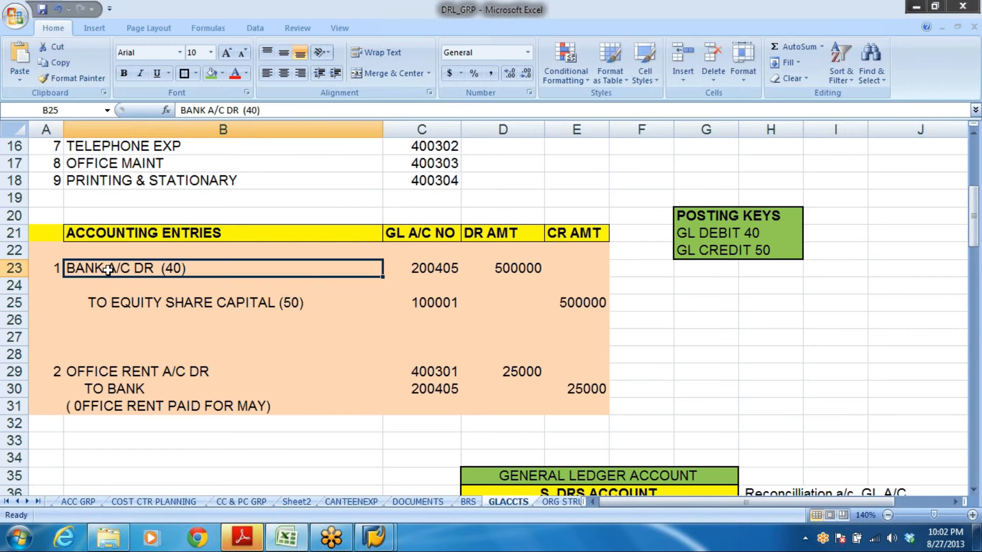
{"action": "left_click", "coordinate": [202, 306]}
{"action": "key", "text": "alt+Tab"}
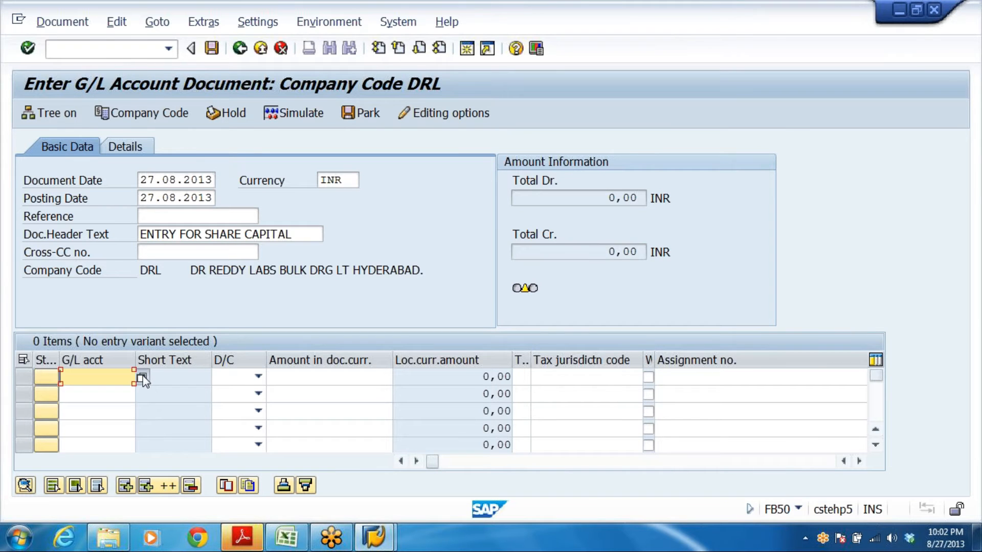
Fill the first line item with HDFC bank G/L account 200405 as a debit of 500000
{"action": "left_click", "coordinate": [143, 378]}
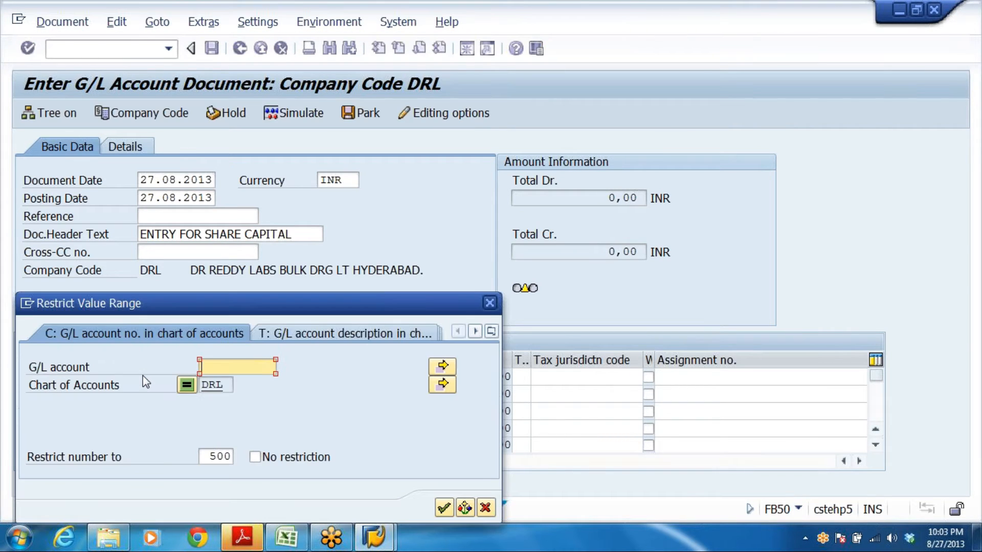
{"action": "key", "text": "Return"}
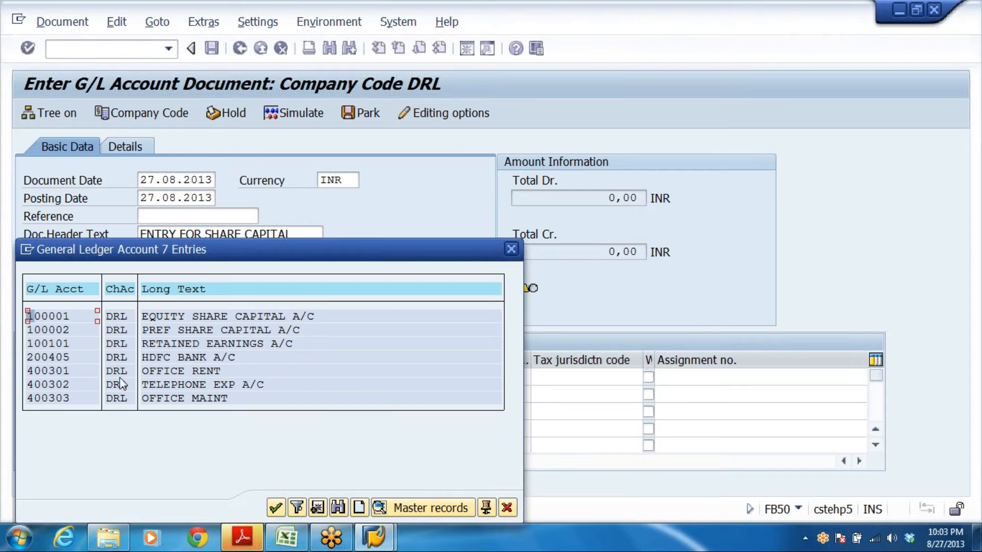
{"action": "double_click", "coordinate": [76, 352]}
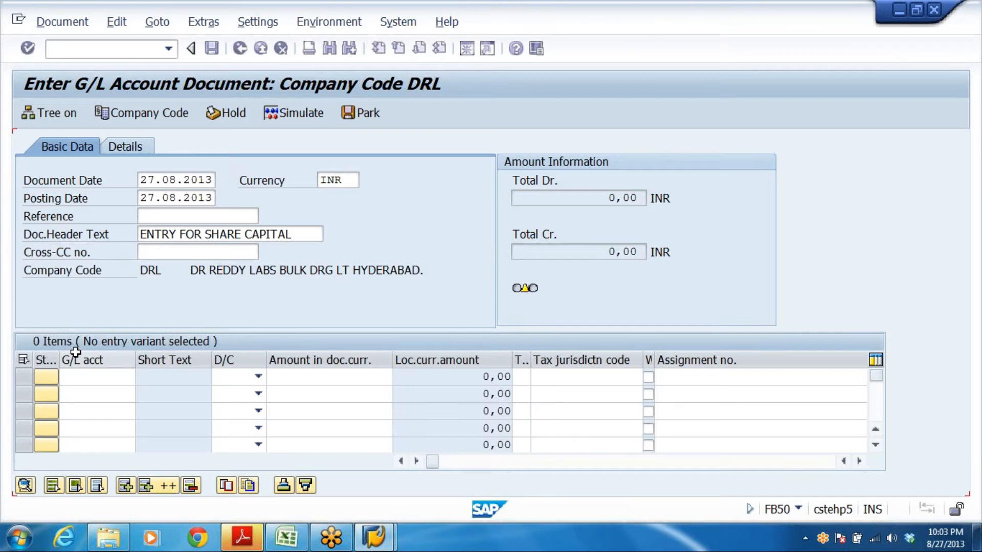
{"action": "left_click", "coordinate": [258, 377]}
{"action": "left_click", "coordinate": [245, 408]}
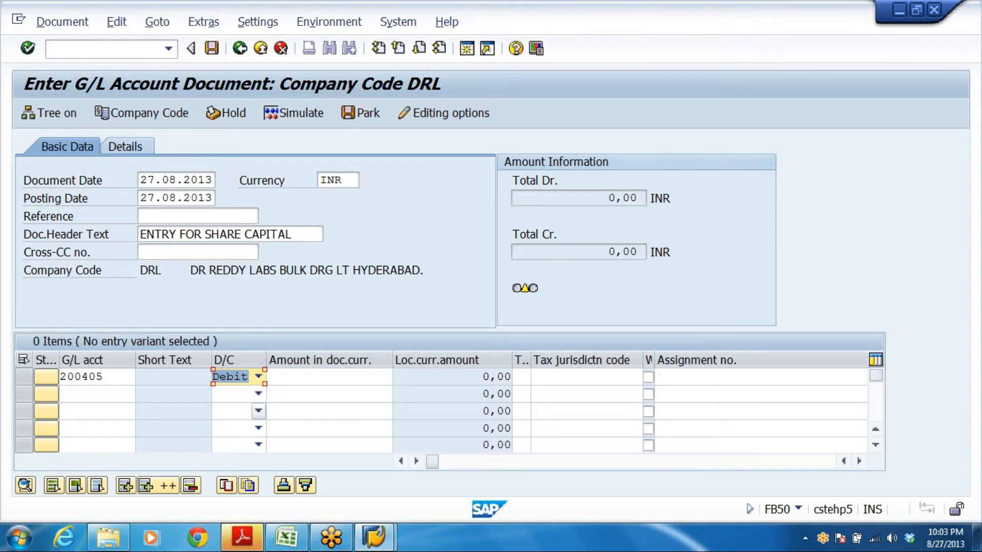
{"action": "left_click", "coordinate": [317, 377]}
{"action": "type", "text": "5"}
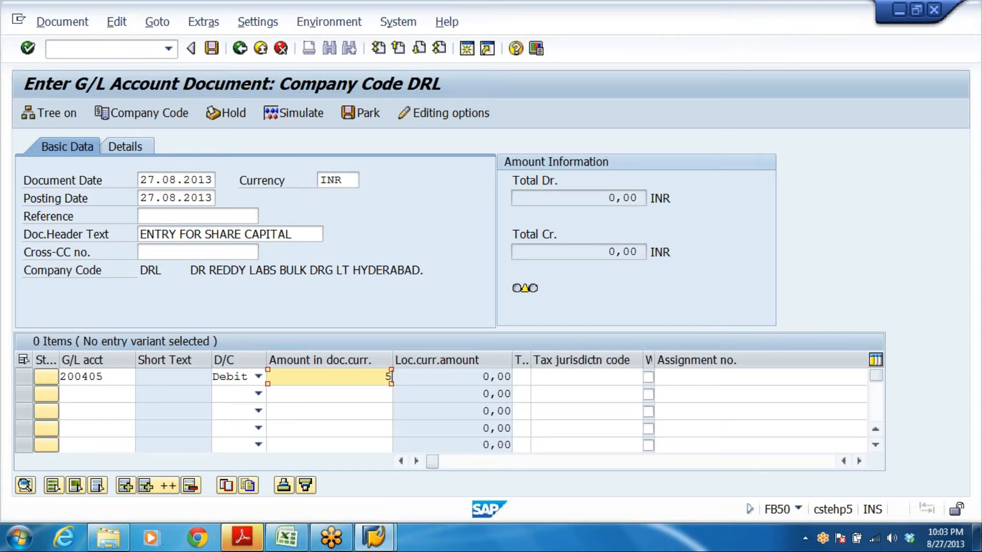
{"action": "type", "text": "00000"}
Fill the second line item with G/L account 100001 as a credit of 500000 and validate the document
{"action": "left_click", "coordinate": [95, 394]}
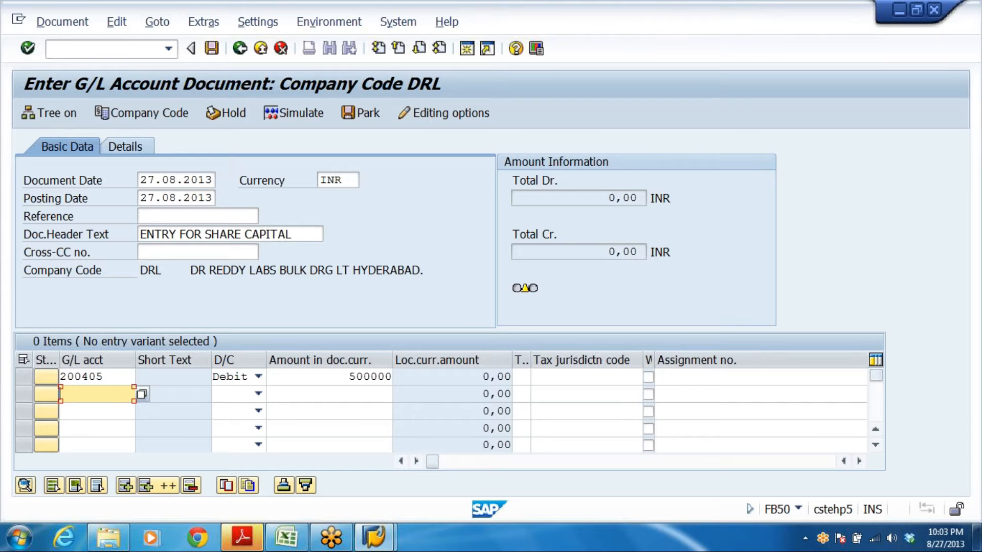
{"action": "type", "text": "1"}
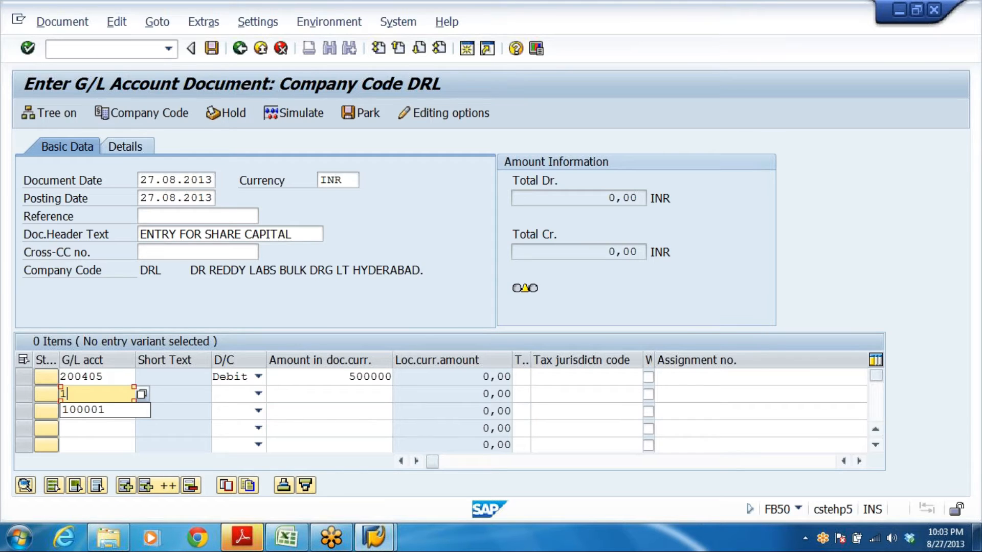
{"action": "left_click", "coordinate": [100, 410]}
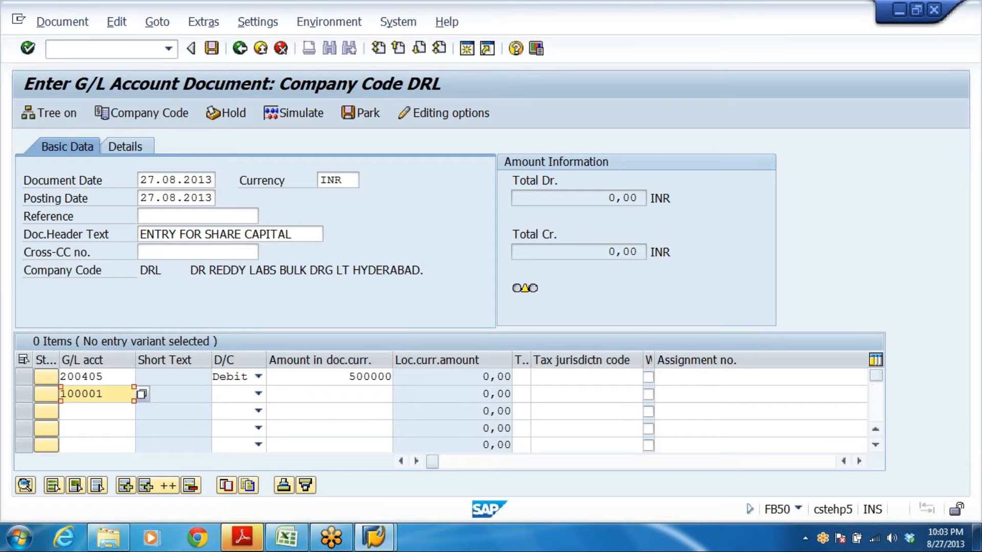
{"action": "left_click", "coordinate": [259, 394]}
{"action": "left_click", "coordinate": [230, 410]}
{"action": "key", "text": "Tab"}
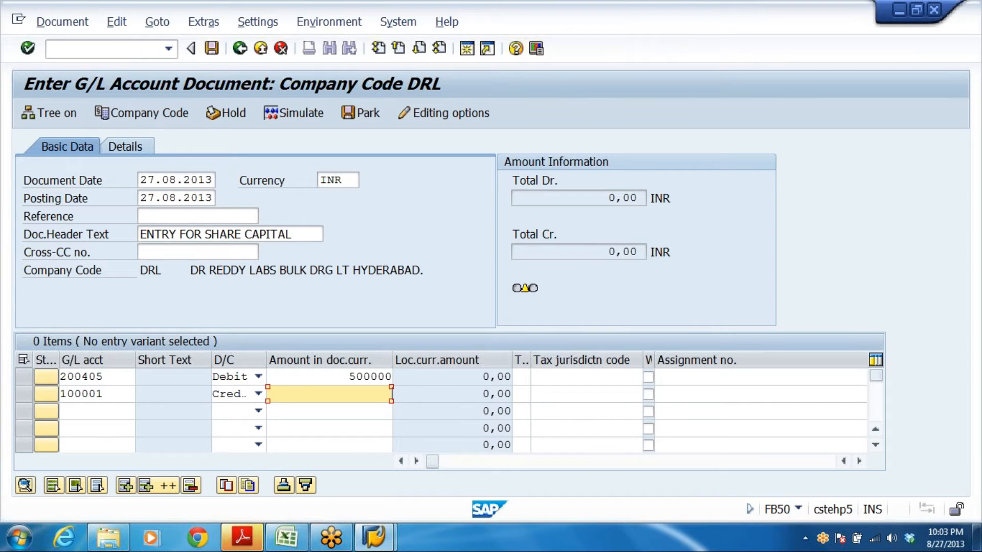
{"action": "type", "text": "500000"}
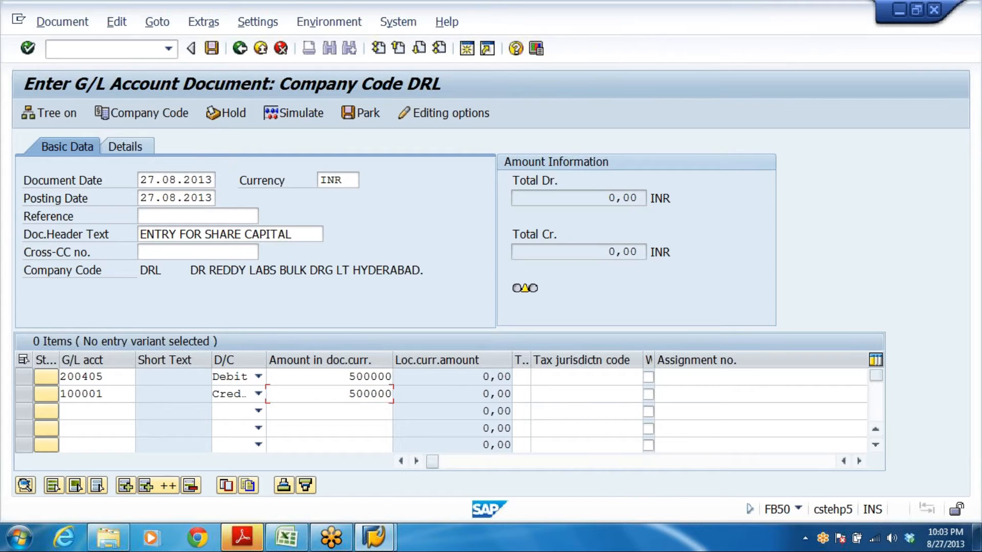
{"action": "left_click", "coordinate": [644, 376]}
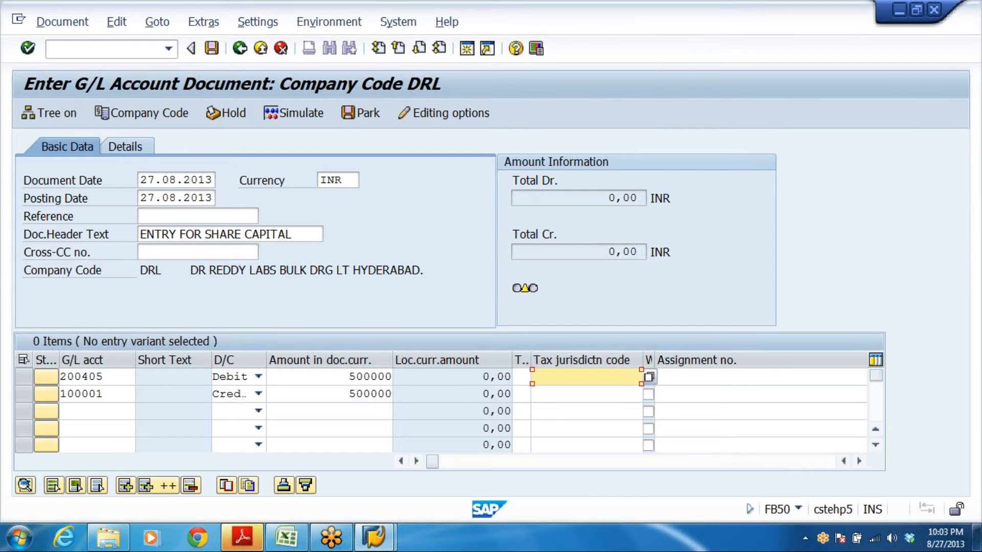
{"action": "key", "text": "Return"}
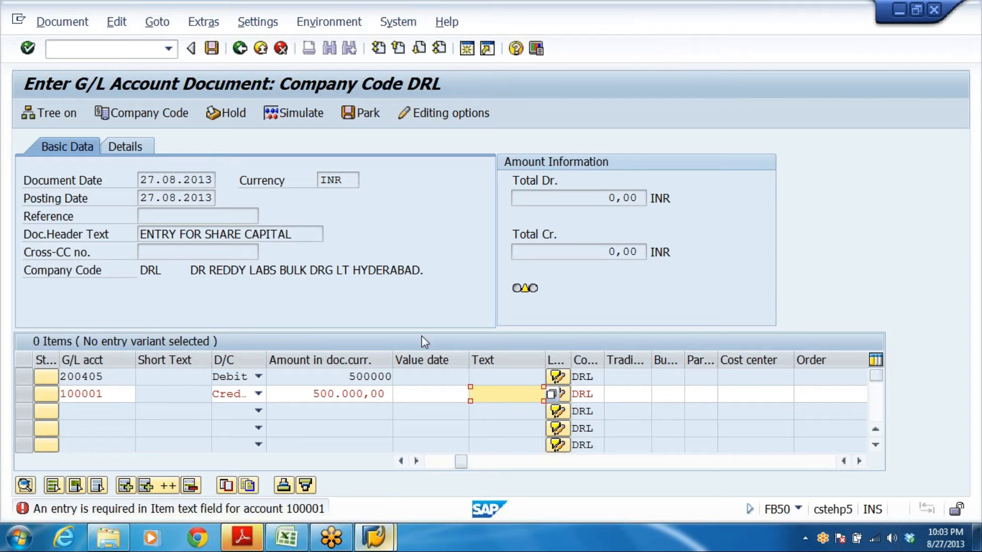
In a new session, open G/L account 100001 of company code DRL in change mode with transaction FS00
{"action": "left_click", "coordinate": [468, 49]}
{"action": "left_click", "coordinate": [468, 49]}
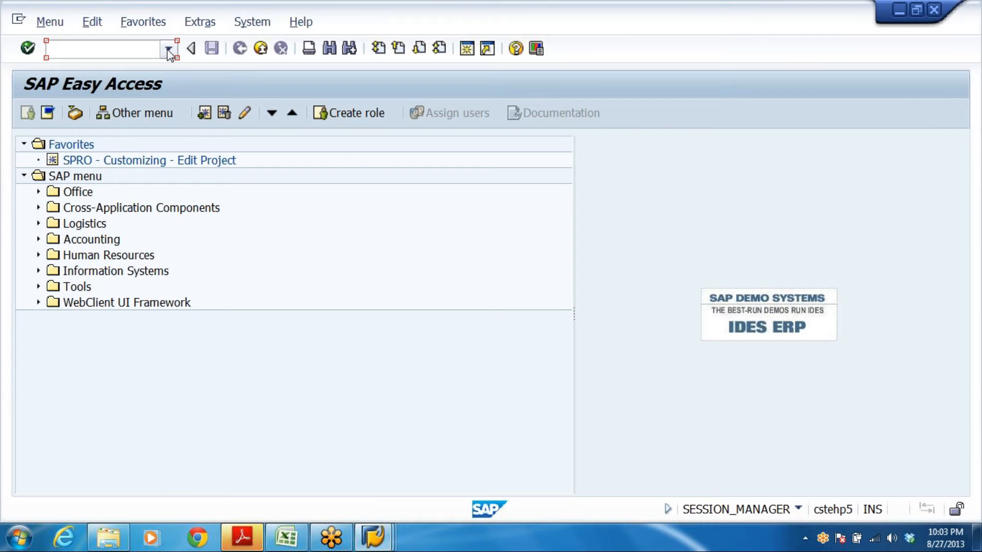
{"action": "left_click", "coordinate": [168, 50]}
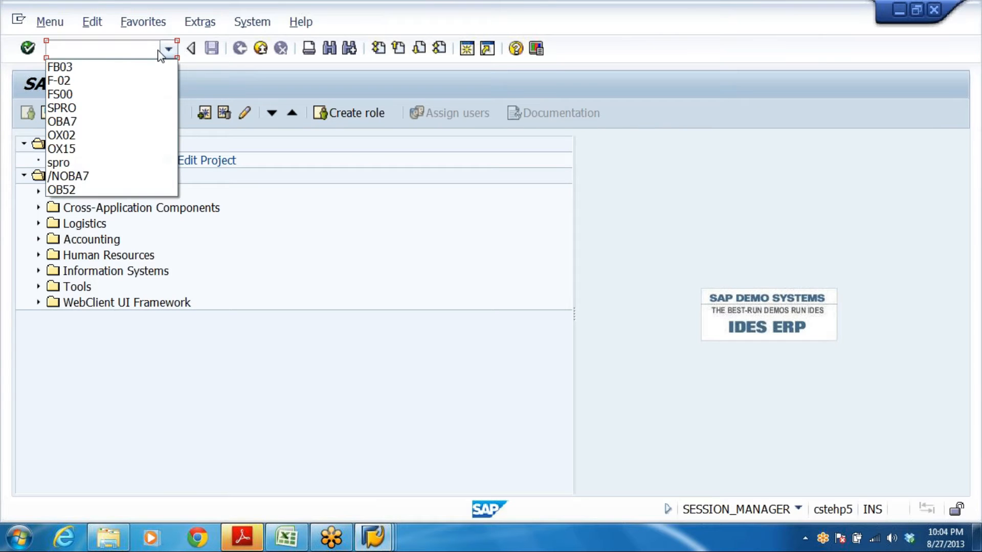
{"action": "left_click", "coordinate": [83, 95]}
{"action": "key", "text": "Return"}
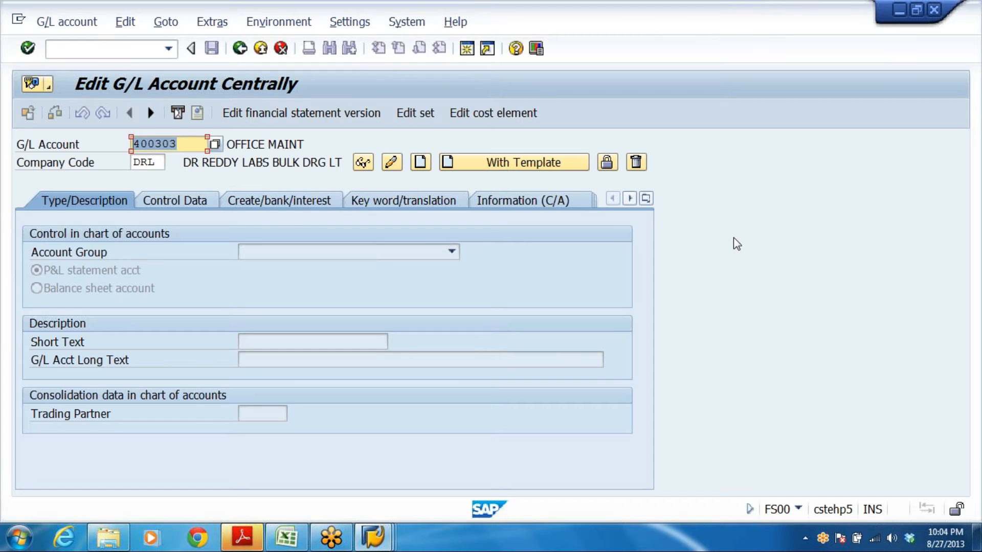
{"action": "type", "text": "1"}
{"action": "left_click", "coordinate": [176, 161]}
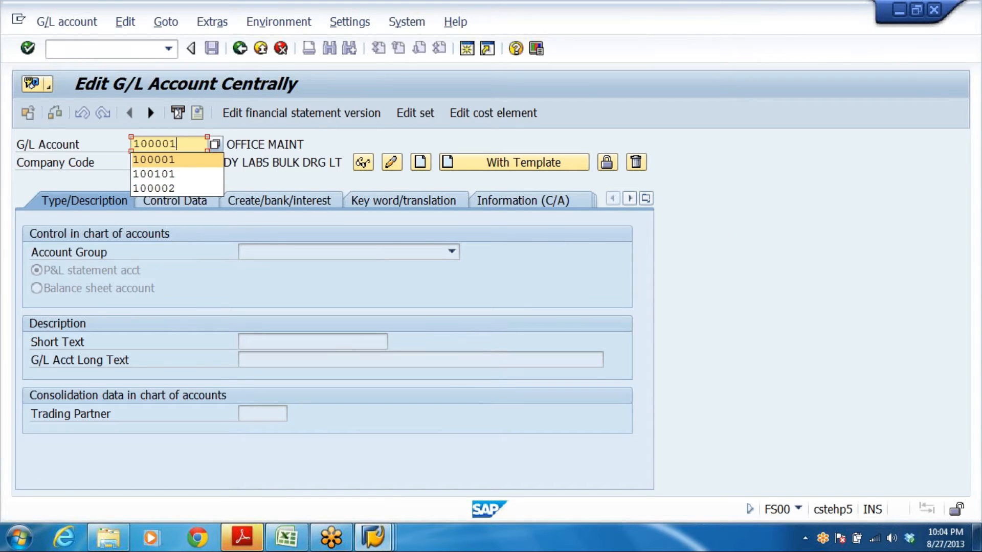
{"action": "left_click", "coordinate": [393, 163]}
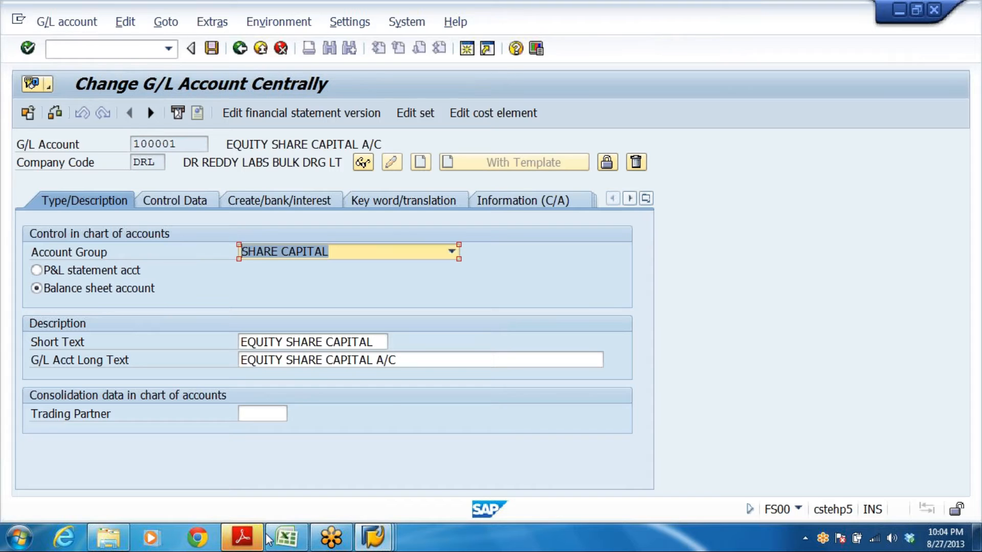
Examine field status group G001's General data and Additional account assignments for required fields, then return to the FB50 document
{"action": "left_click", "coordinate": [263, 200]}
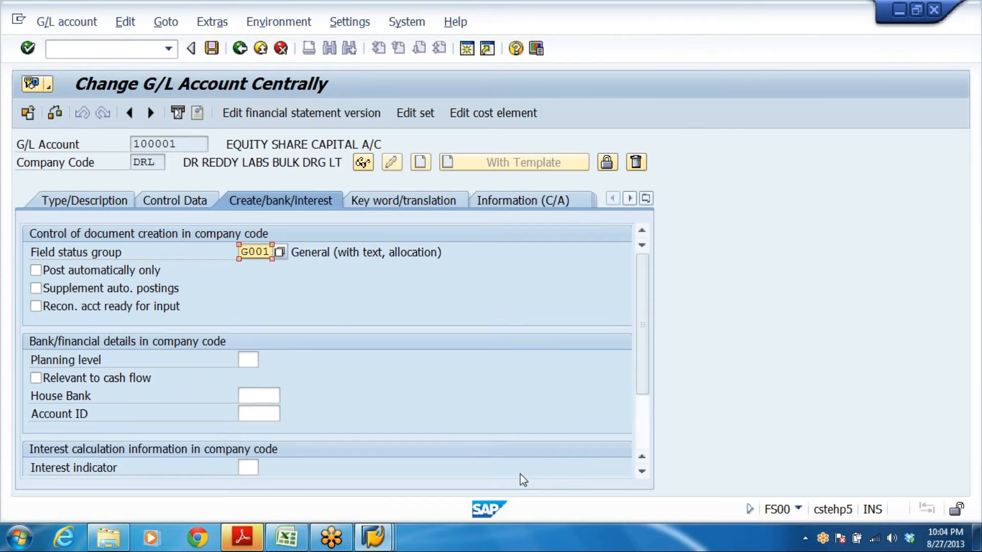
{"action": "double_click", "coordinate": [259, 251]}
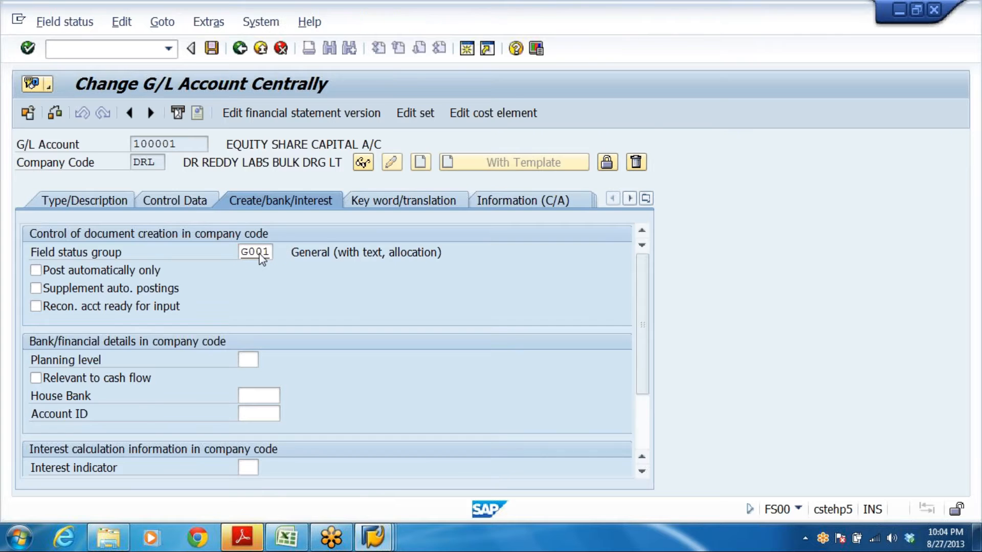
{"action": "double_click", "coordinate": [67, 235]}
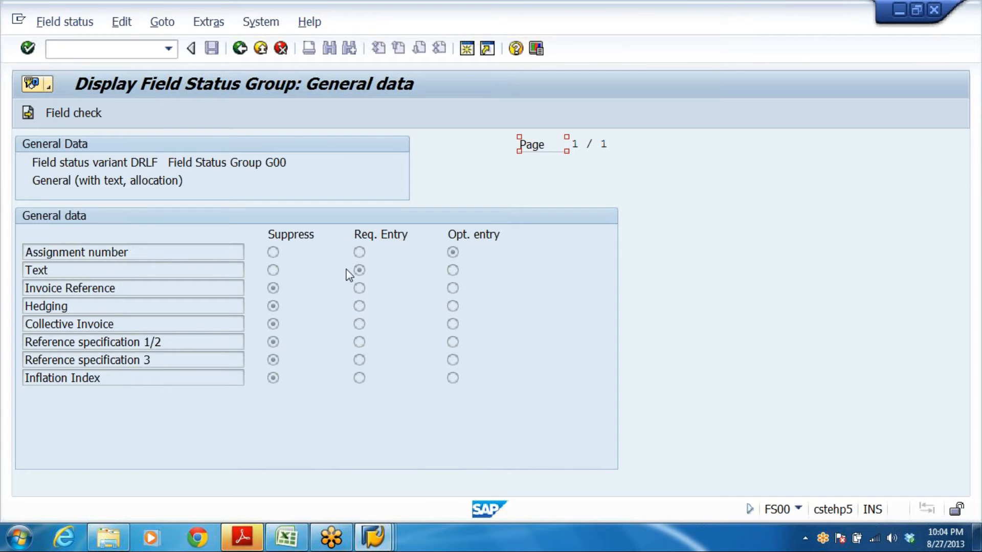
{"action": "left_click", "coordinate": [241, 50]}
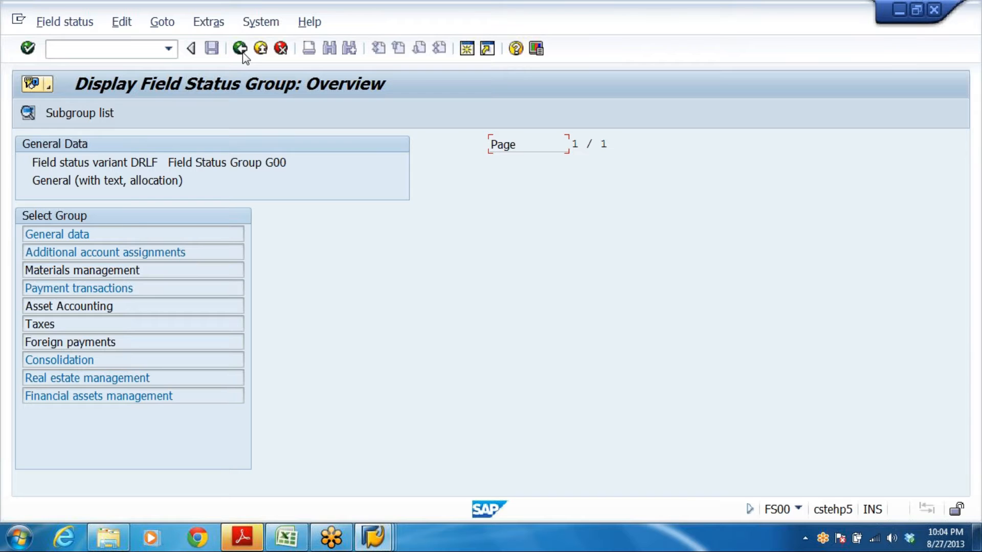
{"action": "double_click", "coordinate": [139, 253]}
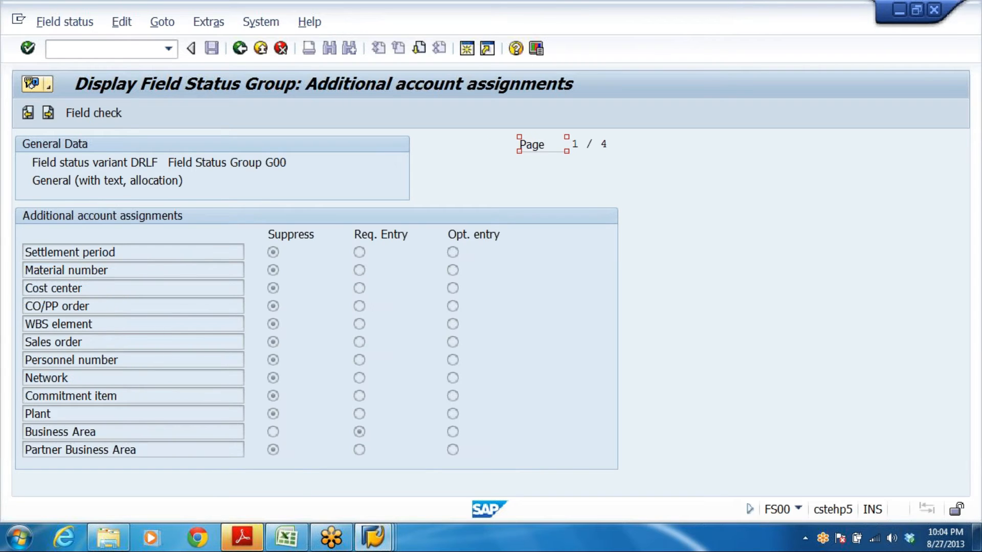
{"action": "left_click", "coordinate": [264, 49]}
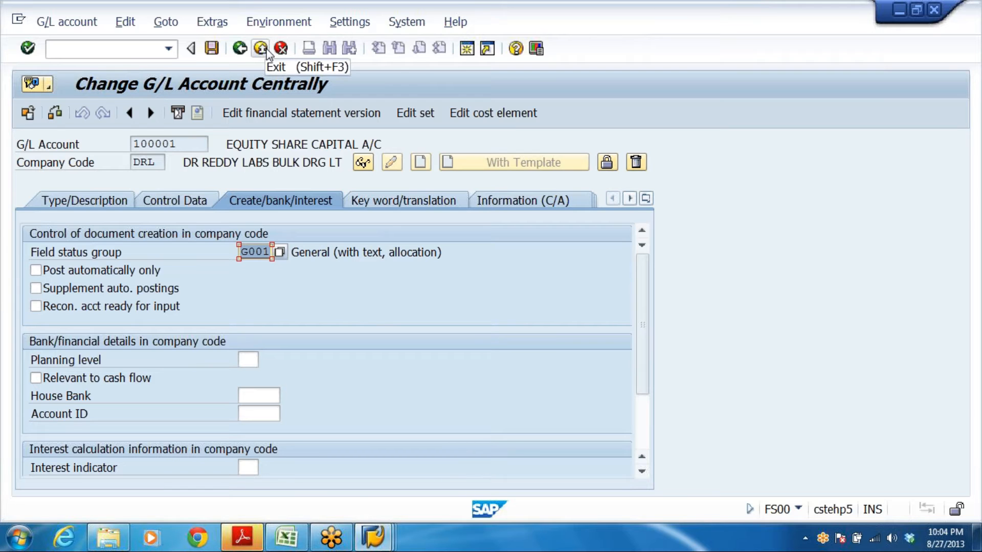
{"action": "left_click", "coordinate": [249, 251]}
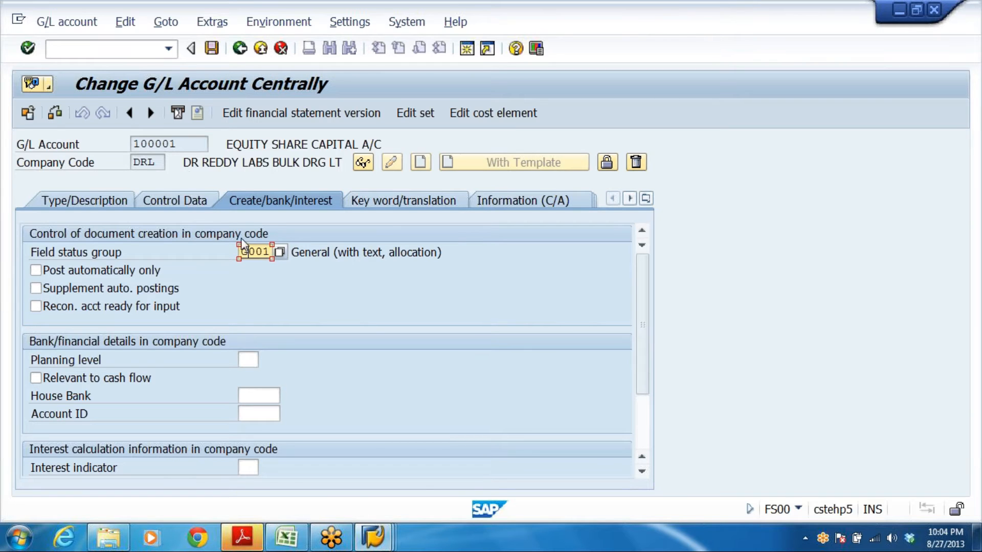
{"action": "left_click_drag", "start_coordinate": [185, 144], "coordinate": [19, 134]}
{"action": "key", "text": "alt+Tab"}
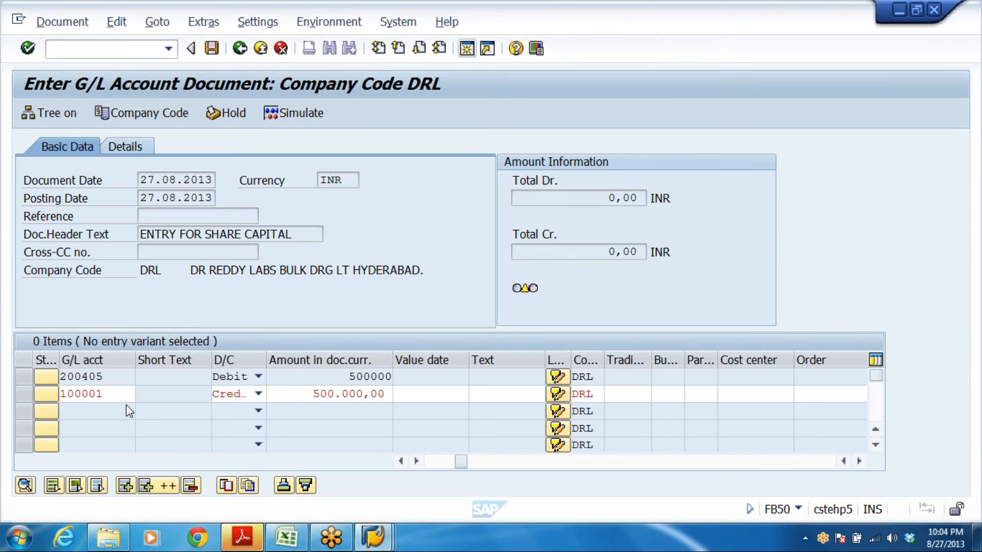
Enter SHARE CAP ISSUED as the item text of the 100001 credit line and validate it
{"action": "left_click", "coordinate": [470, 394]}
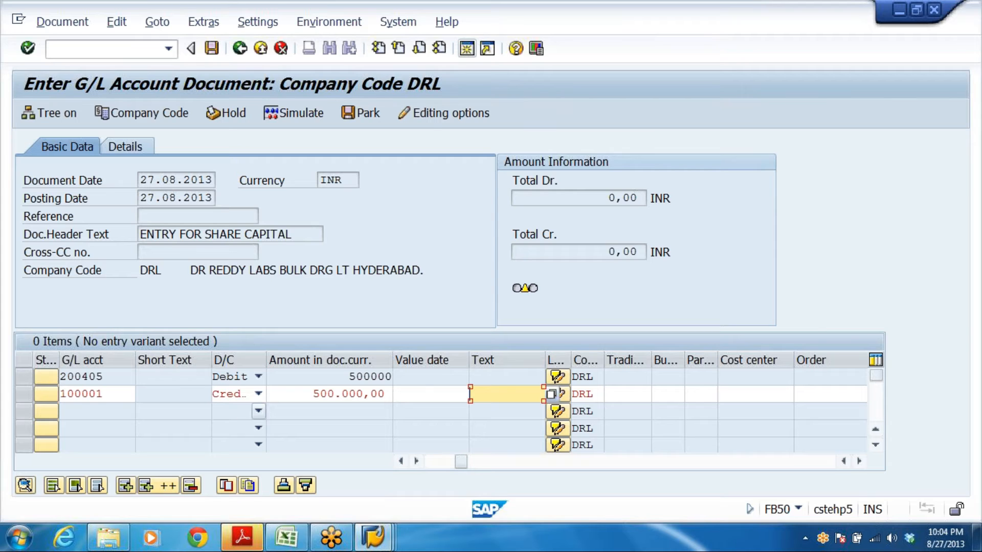
{"action": "key", "text": "Return"}
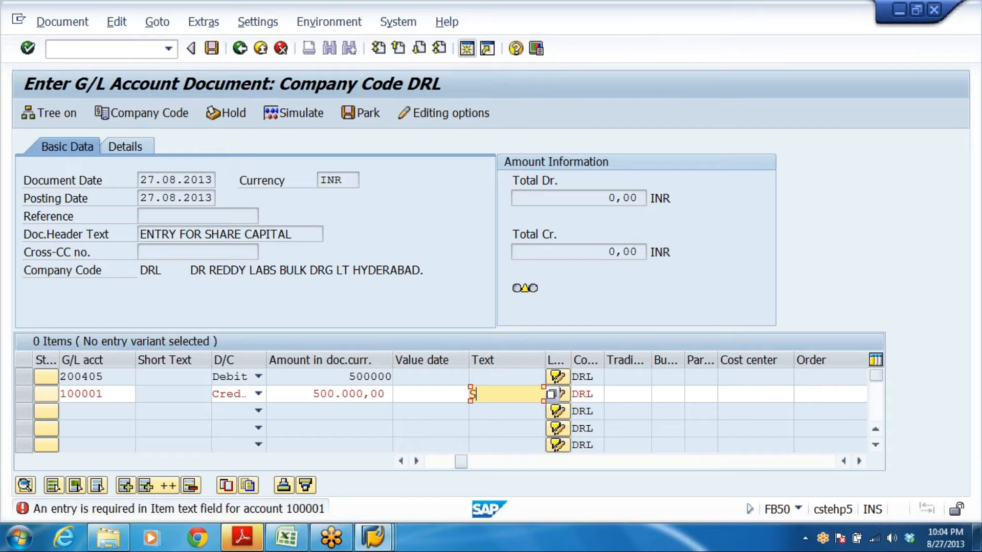
{"action": "type", "text": "HARE CAP"}
{"action": "type", "text": " ISSUED"}
{"action": "key", "text": "Return"}
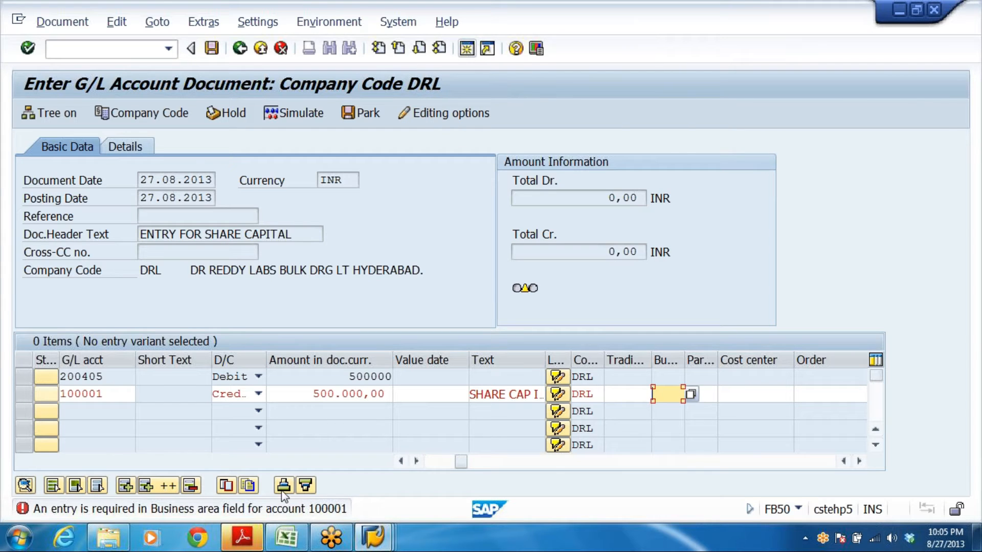
Choose business area DRHY (HYDERABAD-DRL) from the value list for the 100001 credit line and validate the document
{"action": "left_click_drag", "start_coordinate": [685, 358], "coordinate": [721, 358]}
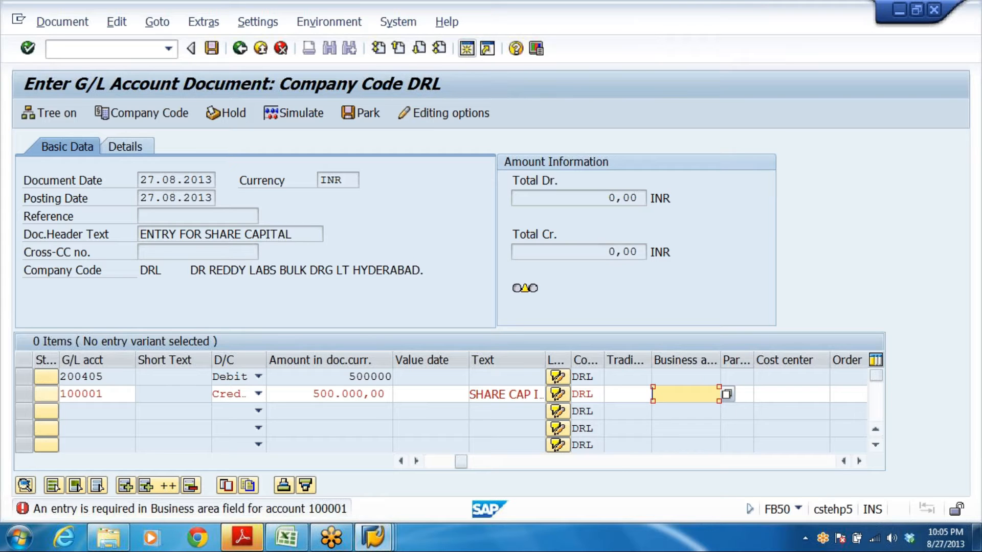
{"action": "left_click", "coordinate": [727, 394]}
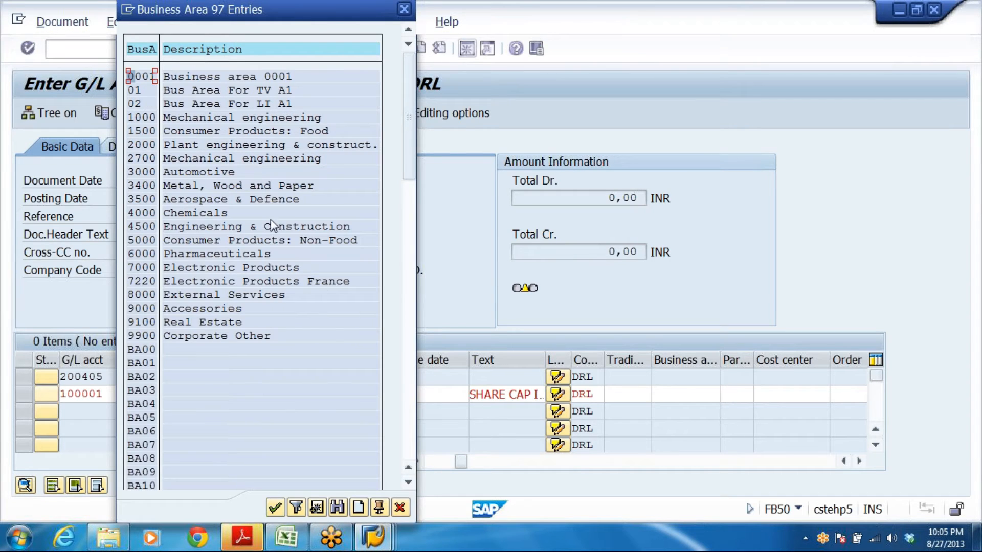
{"action": "left_click_drag", "start_coordinate": [412, 153], "coordinate": [422, 327]}
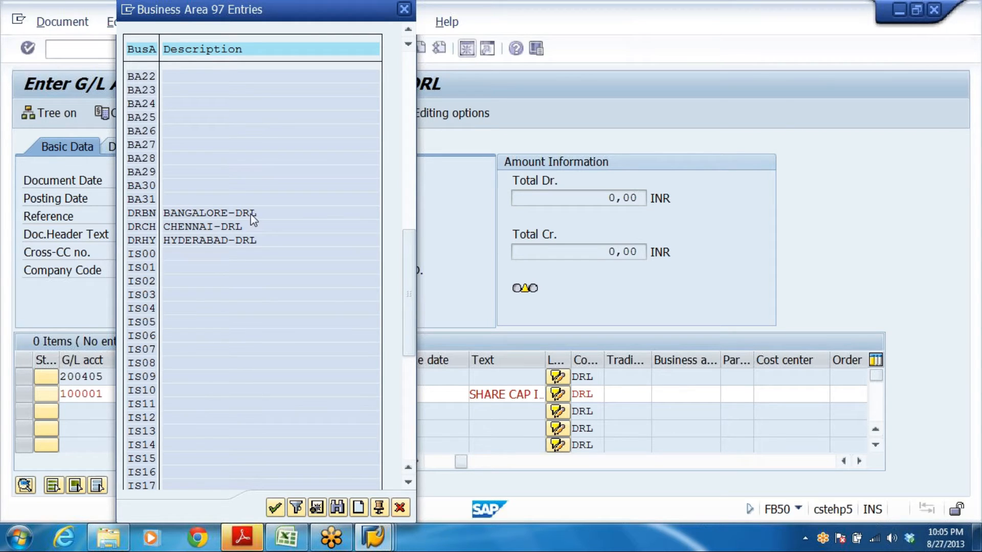
{"action": "left_click_drag", "start_coordinate": [411, 243], "coordinate": [402, 356]}
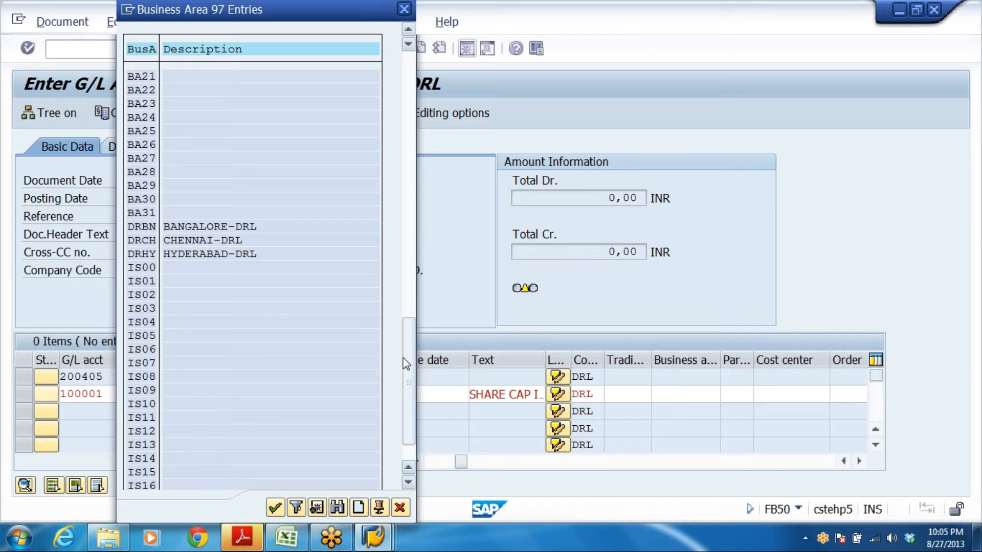
{"action": "left_click", "coordinate": [409, 195]}
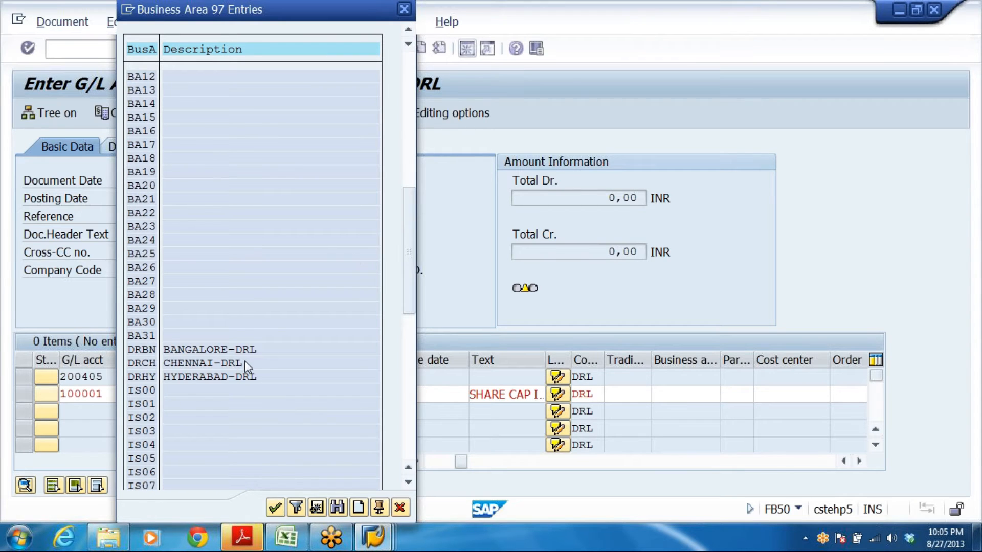
{"action": "left_click", "coordinate": [228, 351]}
{"action": "left_click", "coordinate": [197, 376]}
{"action": "double_click", "coordinate": [197, 381]}
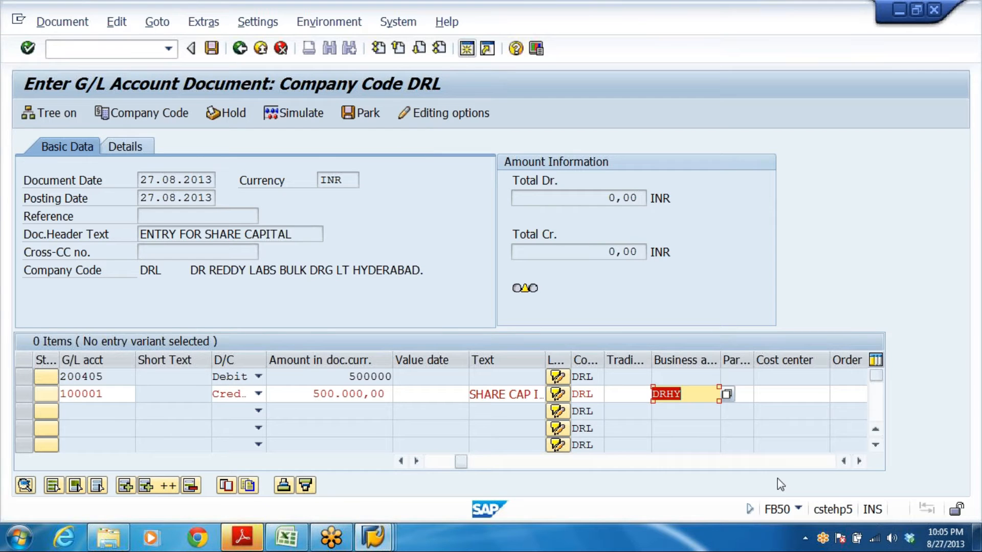
{"action": "key", "text": "Return"}
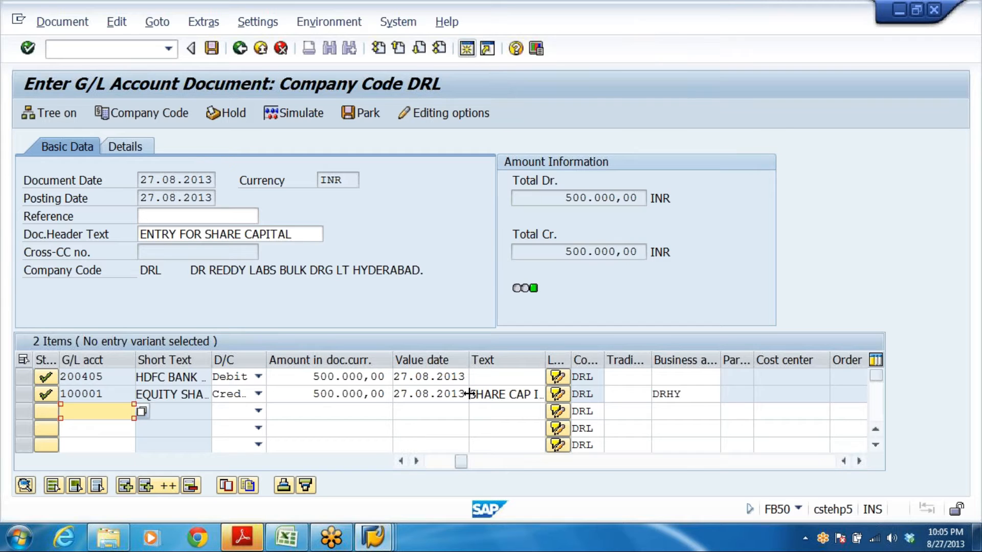
Copy the item text of the 100001 credit line into the text of the 200405 bank debit line
{"action": "left_click_drag", "start_coordinate": [471, 395], "coordinate": [886, 406]}
{"action": "key", "text": "ctrl+c"}
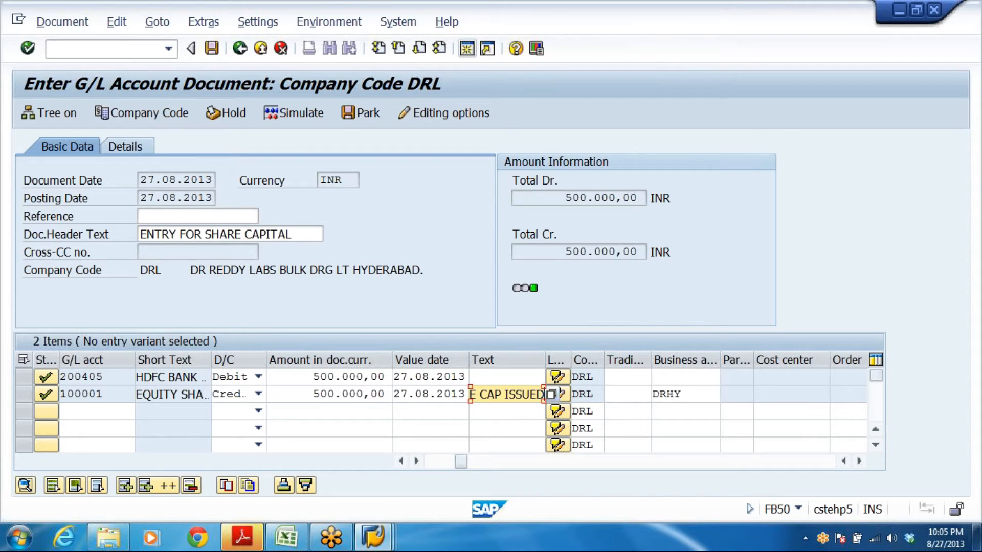
{"action": "left_click", "coordinate": [512, 378]}
{"action": "key", "text": "ctrl+v"}
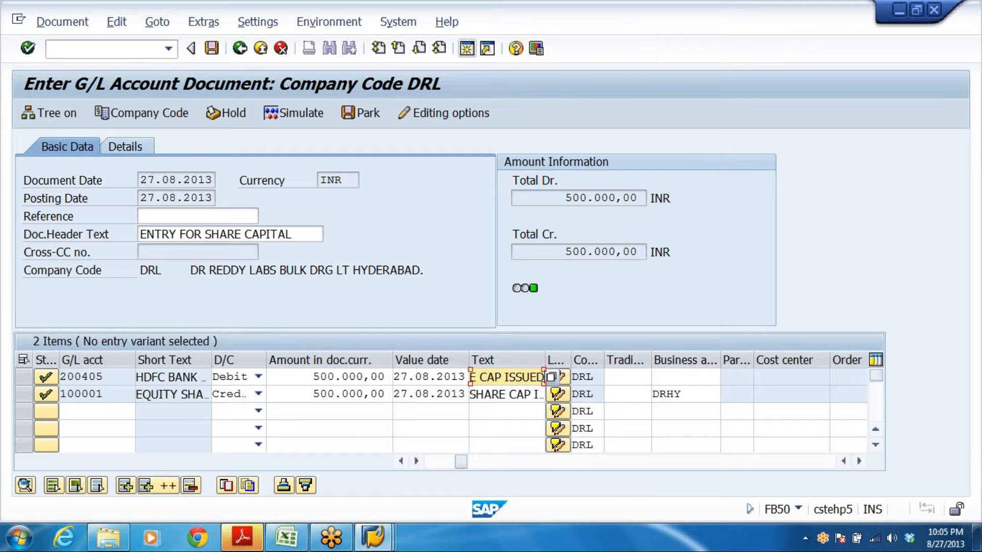
Enter business area DRHY on the 200405 debit line and post the document
{"action": "left_click", "coordinate": [677, 377]}
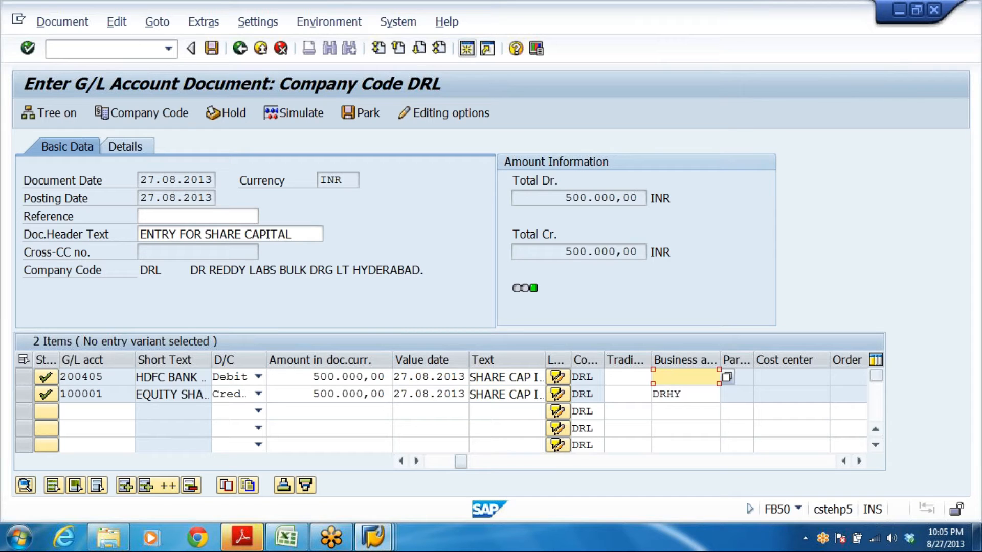
{"action": "type", "text": "DRHY"}
{"action": "key", "text": "Return"}
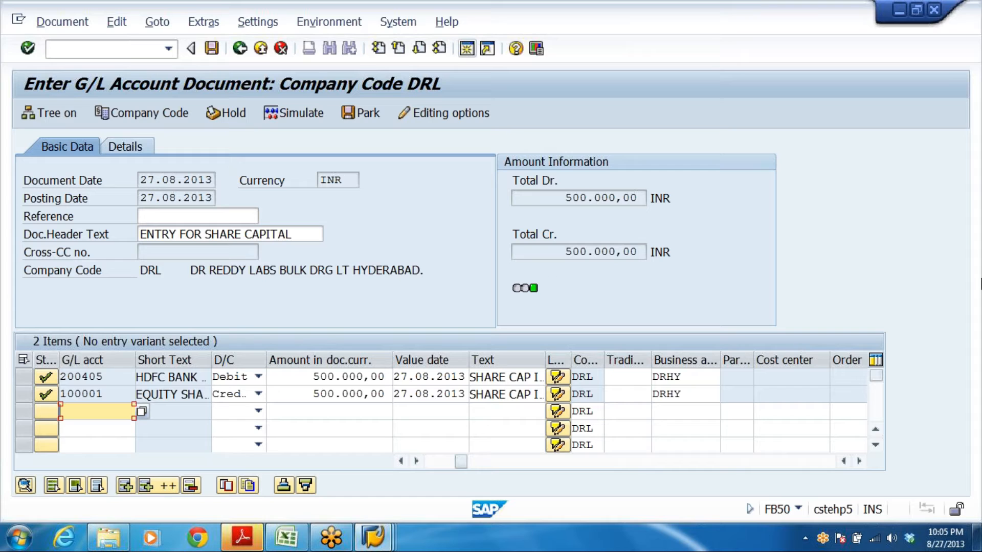
{"action": "left_click", "coordinate": [212, 48]}
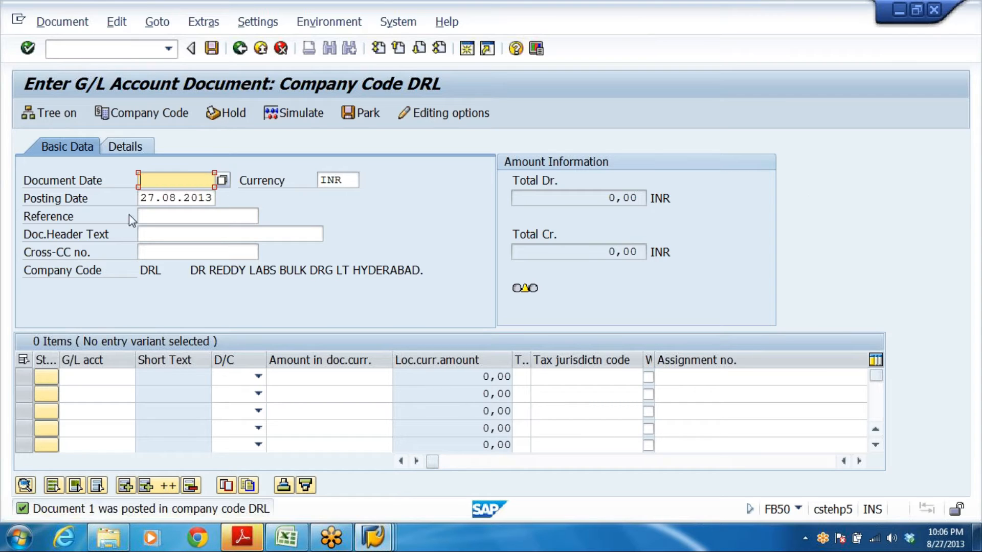
Leave G/L account document entry, discarding the empty document, and open F-02 General Posting
{"action": "left_click", "coordinate": [261, 49]}
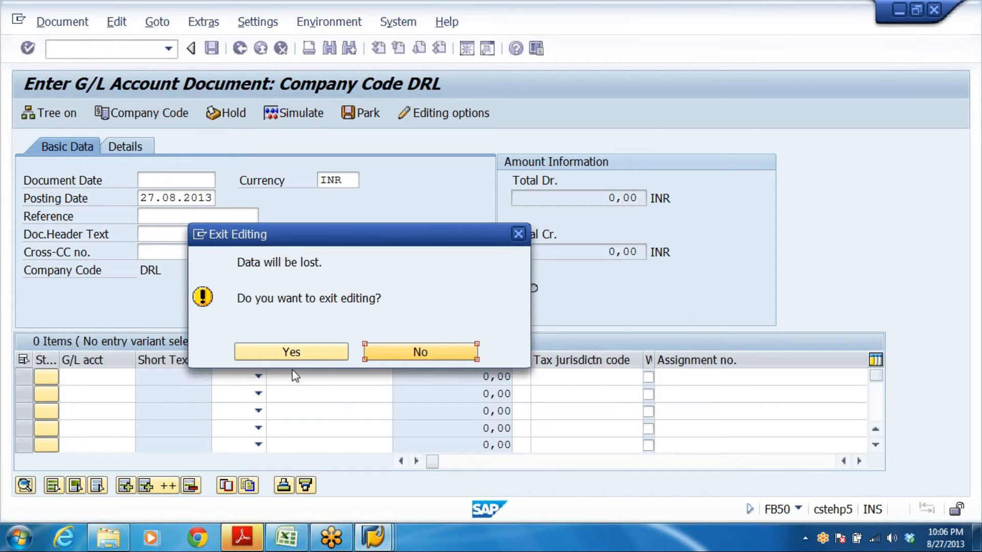
{"action": "left_click", "coordinate": [284, 352]}
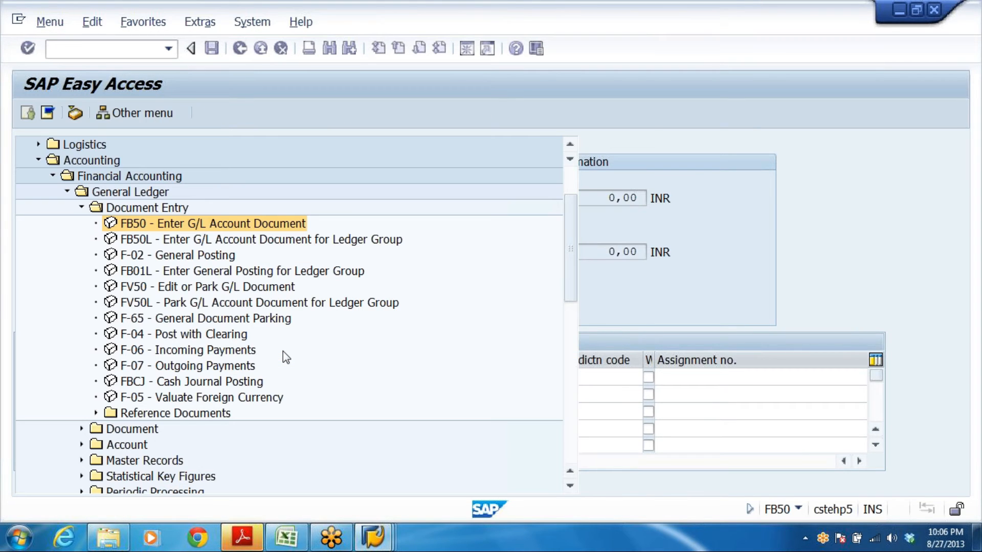
{"action": "key", "text": "Down"}
{"action": "key", "text": "Down"}
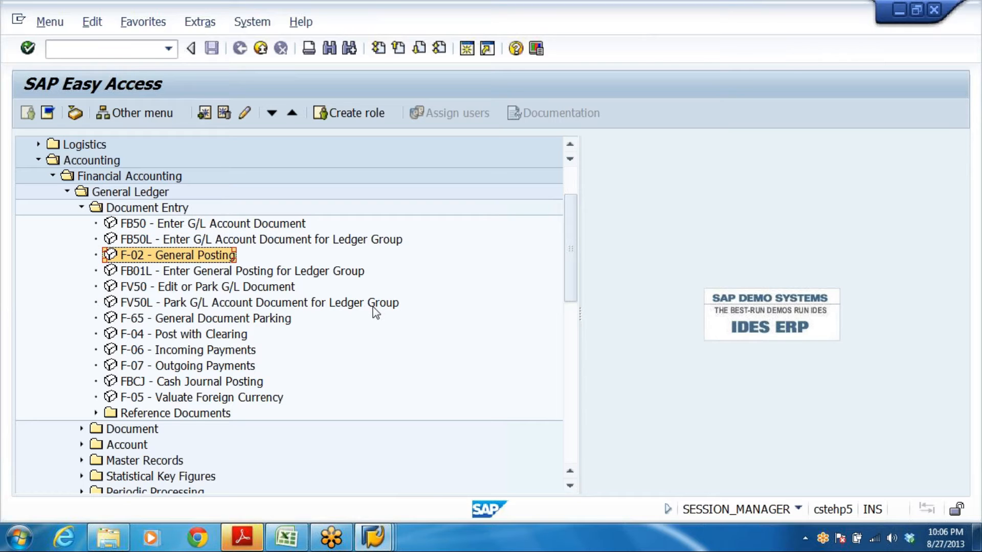
{"action": "double_click", "coordinate": [136, 253]}
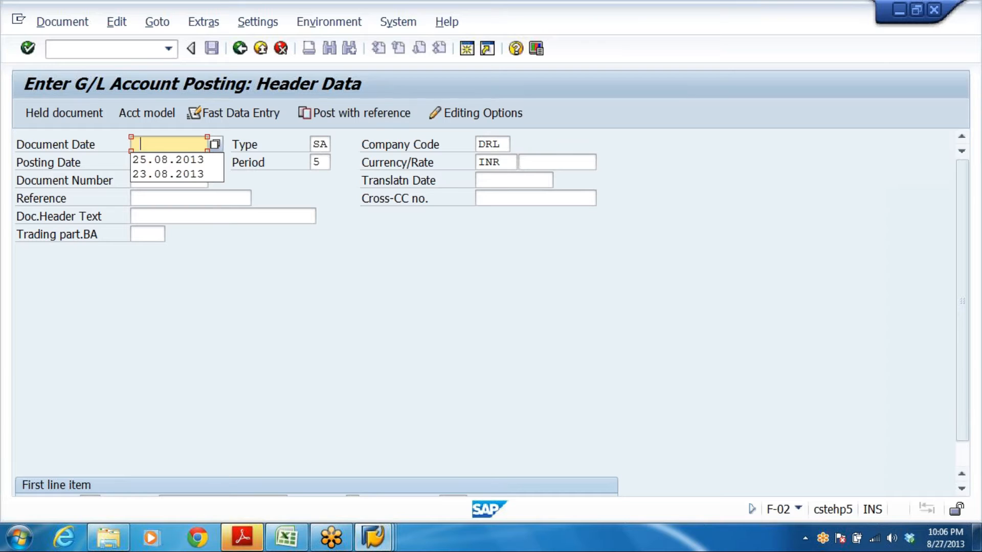
Set the document date to 27.08.2013 by copying the posting date
{"action": "key", "text": "BackSpace"}
{"action": "left_click_drag", "start_coordinate": [133, 162], "coordinate": [205, 163]}
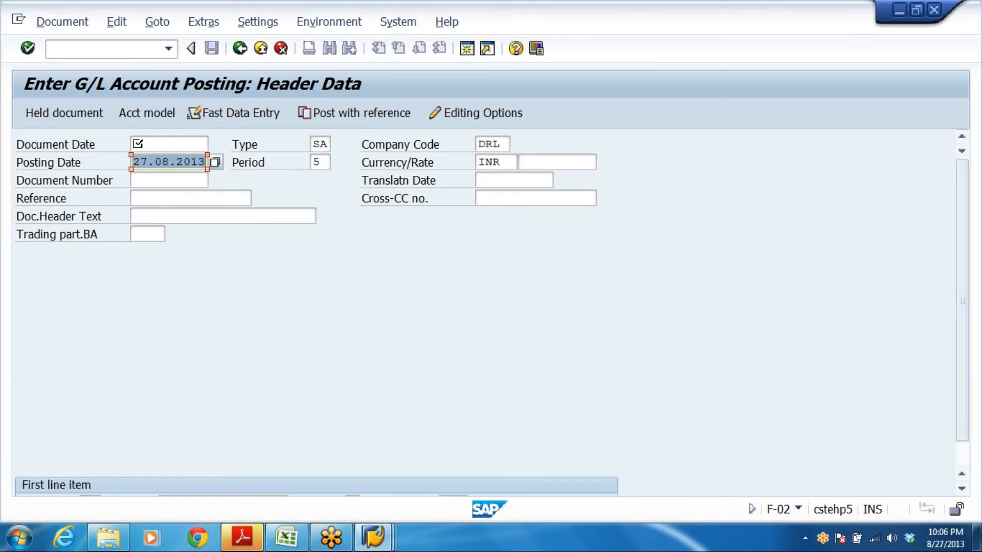
{"action": "left_click", "coordinate": [133, 144]}
{"action": "key", "text": "ctrl+v"}
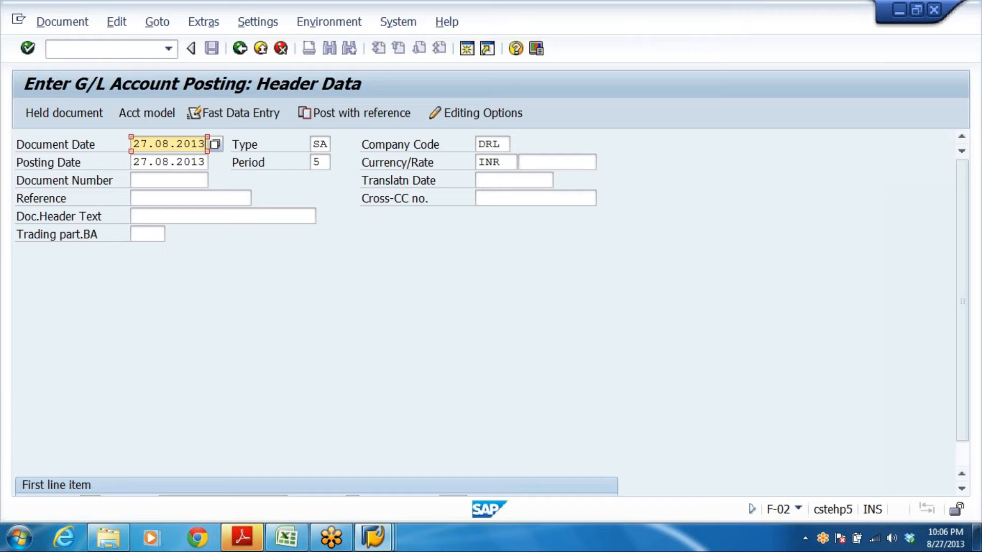
In the FS00 session, call transaction OBA7 and open the details of document type SA
{"action": "left_click", "coordinate": [241, 147]}
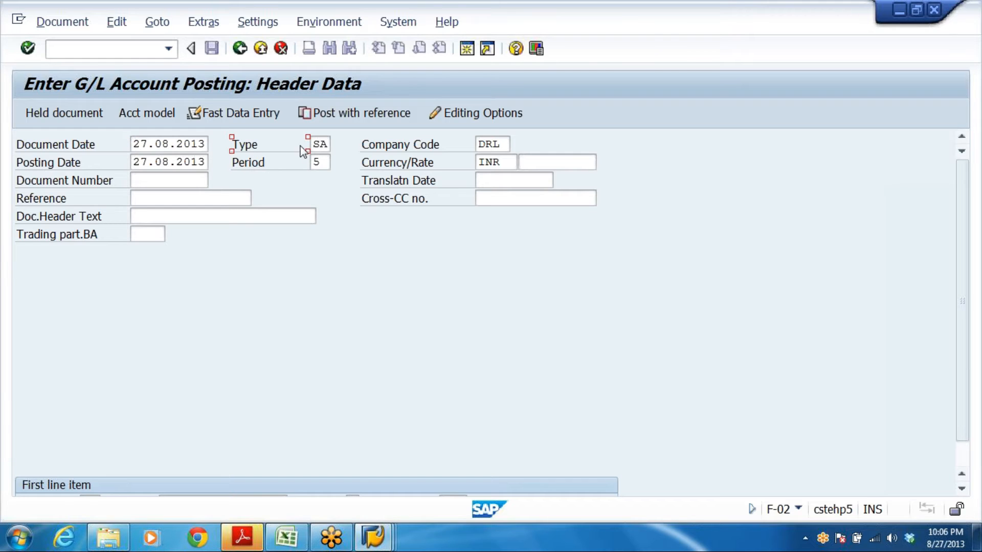
{"action": "left_click", "coordinate": [321, 144]}
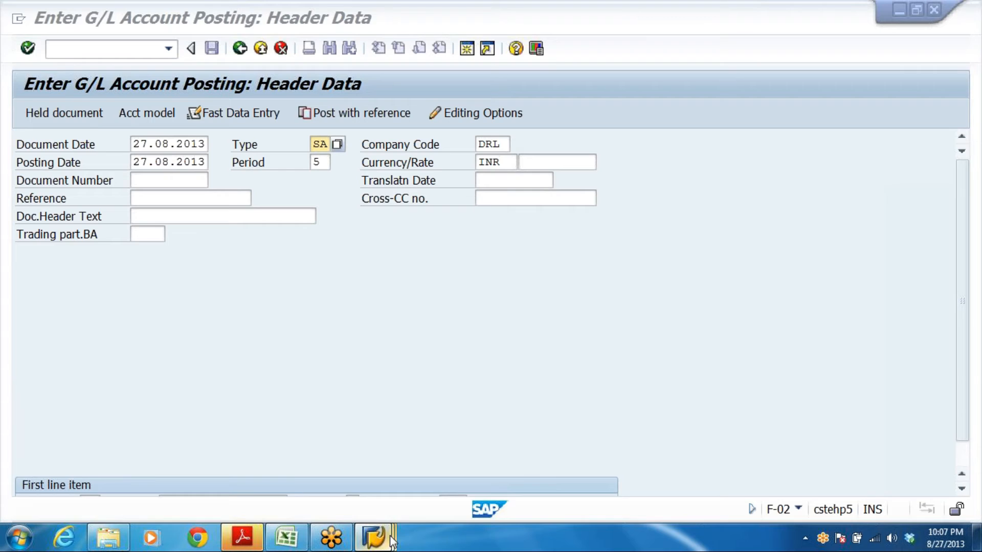
{"action": "mouse_move", "coordinate": [376, 537]}
{"action": "left_click", "coordinate": [499, 471]}
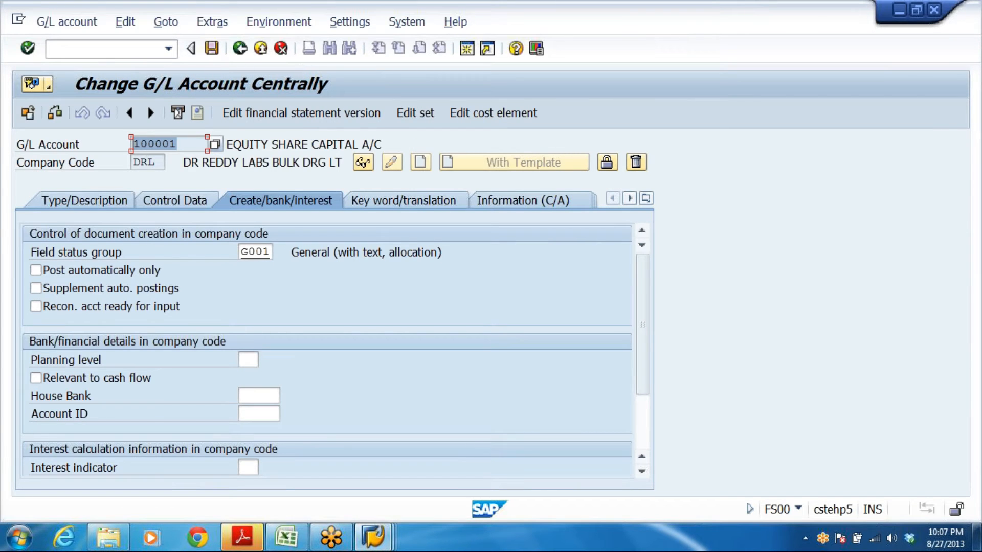
{"action": "left_click", "coordinate": [97, 49]}
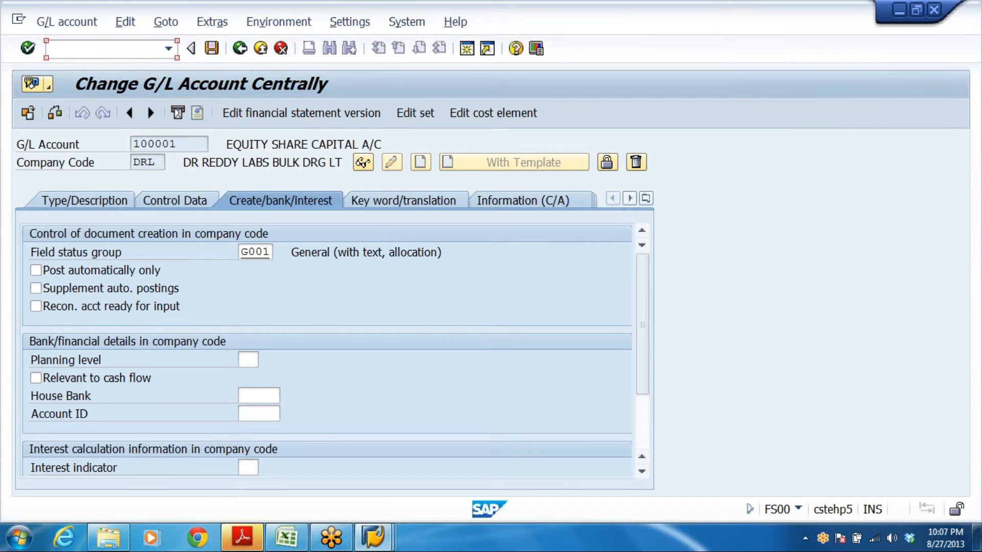
{"action": "type", "text": "/NOBA7"}
{"action": "key", "text": "Return"}
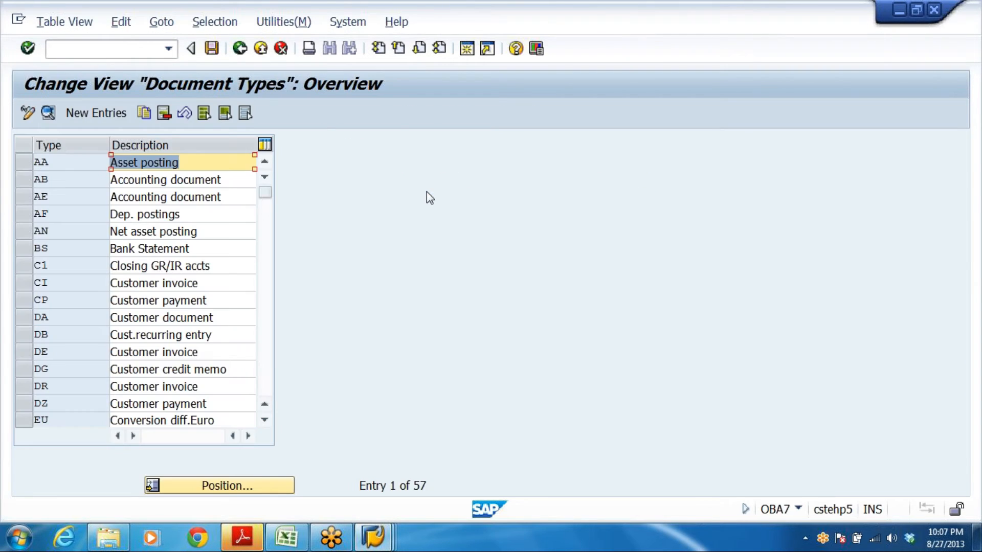
{"action": "left_click", "coordinate": [110, 281]}
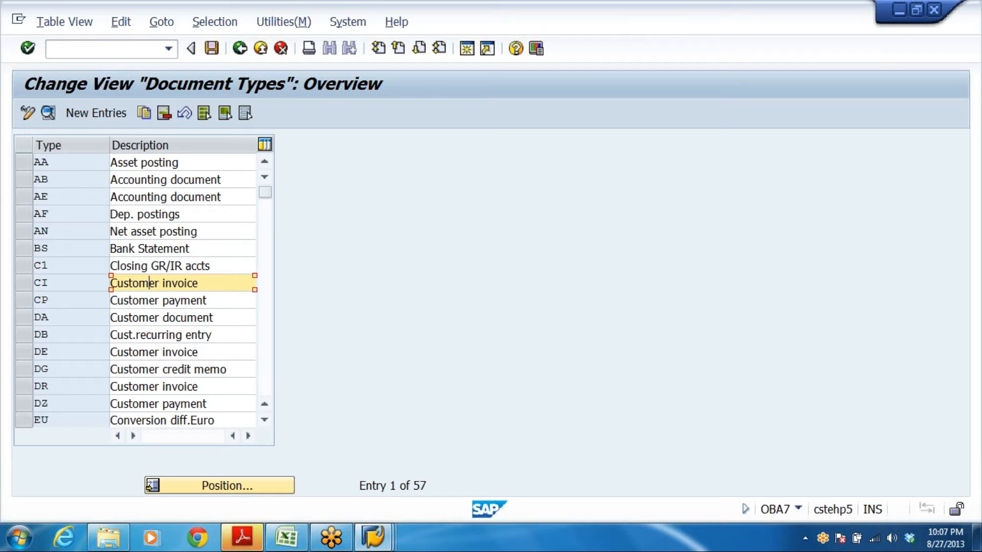
{"action": "scroll", "coordinate": [148, 294], "scroll_direction": "down", "scroll_amount": 1}
{"action": "scroll", "coordinate": [144, 298], "scroll_direction": "down", "scroll_amount": 8}
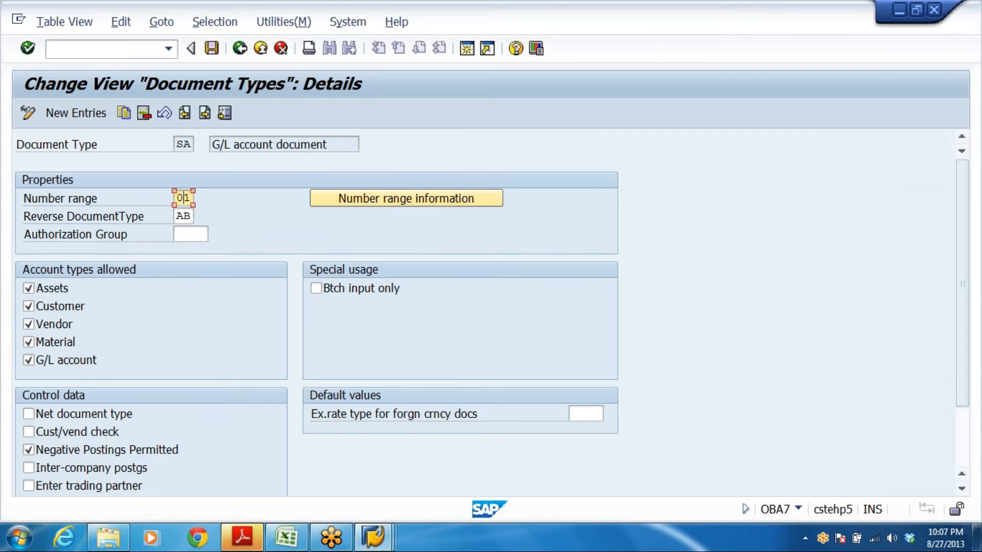
Open the number range information of document type SA and display the changeable intervals for company code DRL
{"action": "left_click", "coordinate": [393, 204]}
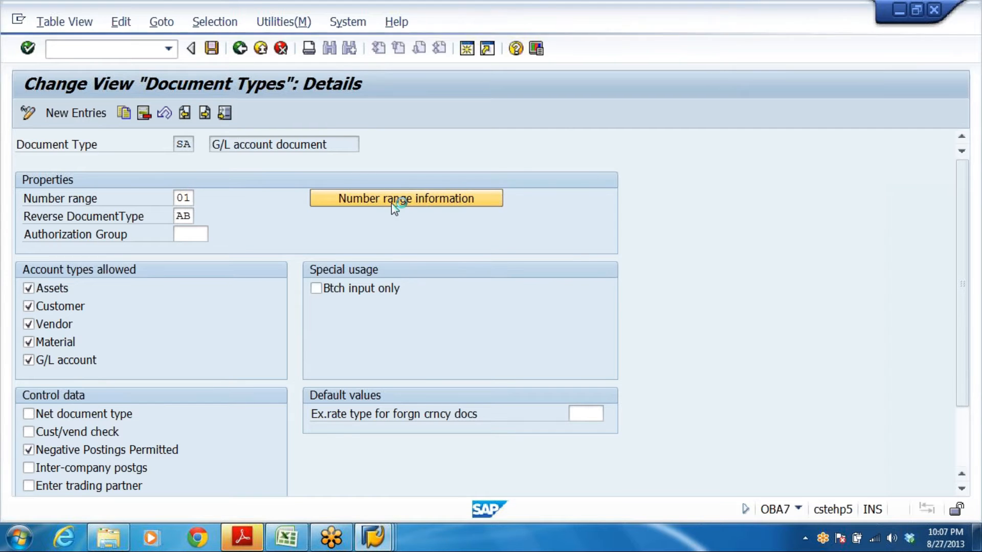
{"action": "key", "text": "alt+Tab"}
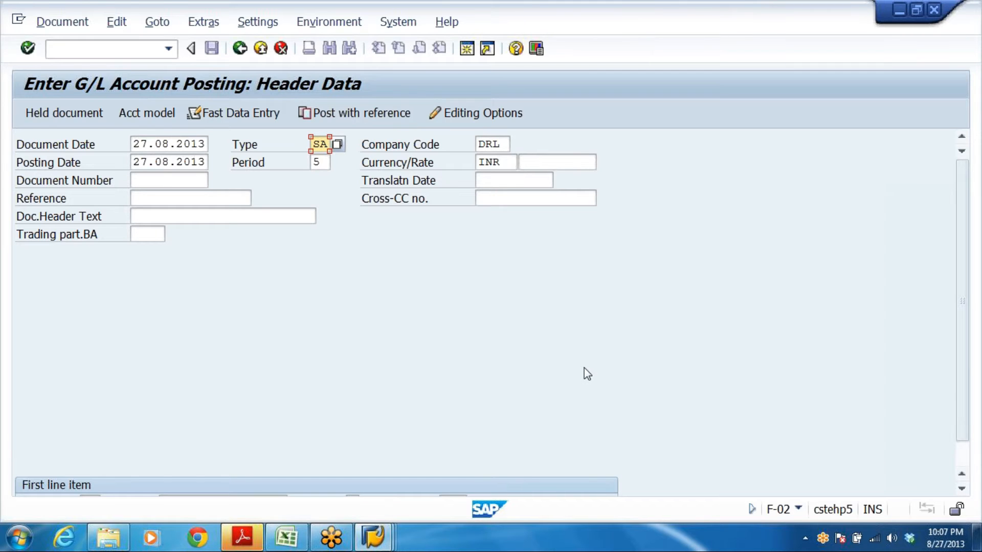
{"action": "key", "text": "alt+Tab"}
{"action": "left_click", "coordinate": [177, 145]}
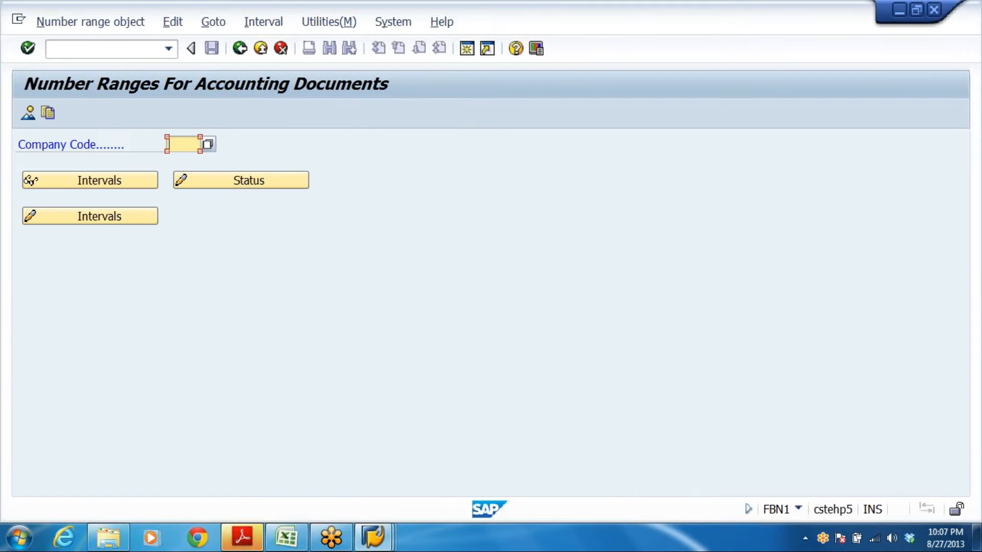
{"action": "left_click", "coordinate": [177, 144]}
{"action": "left_click", "coordinate": [182, 161]}
{"action": "left_click", "coordinate": [109, 215]}
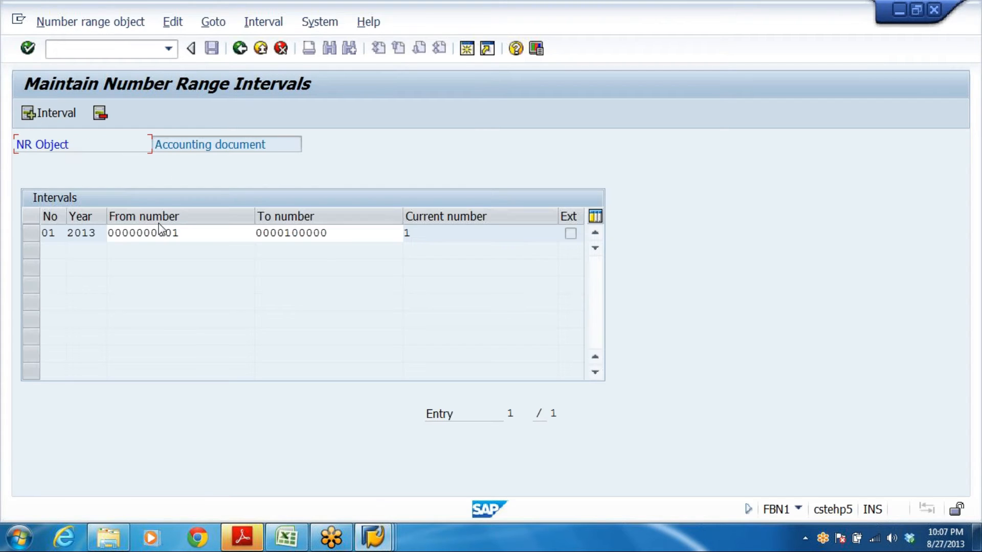
Examine the number limits and current number of interval 01 for 2013, then return to the F-02 header data
{"action": "left_click", "coordinate": [185, 233]}
{"action": "left_click", "coordinate": [335, 233]}
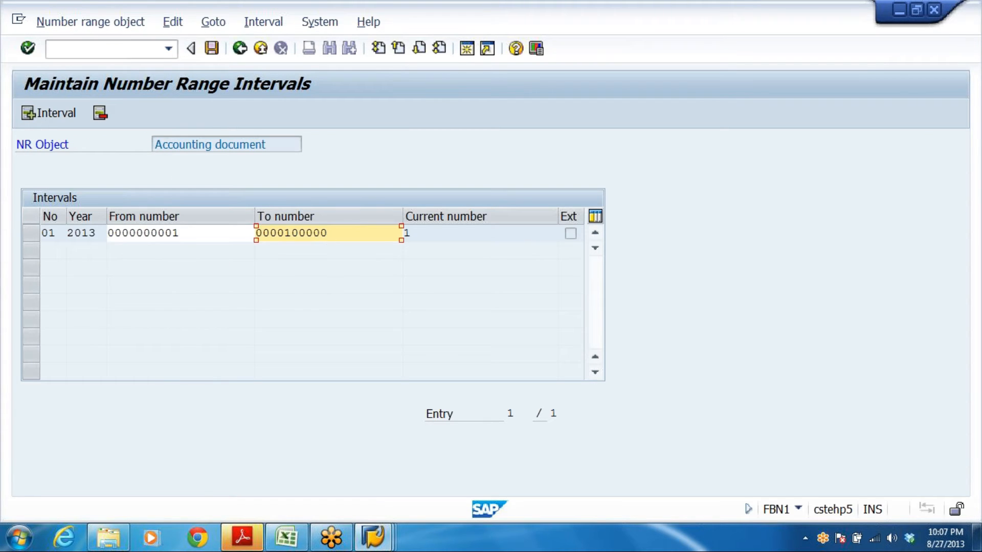
{"action": "key", "text": "Tab"}
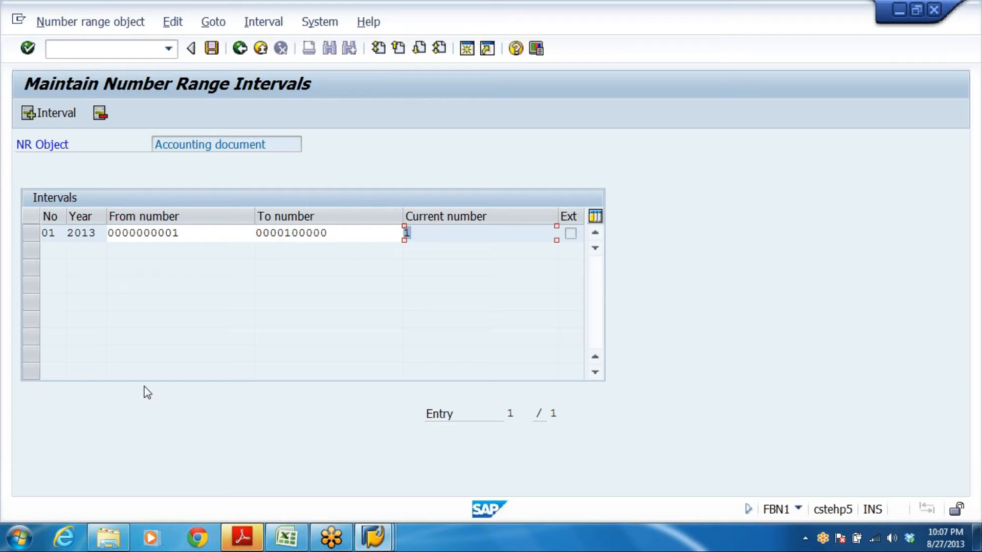
{"action": "left_click", "coordinate": [408, 233]}
{"action": "left_click", "coordinate": [852, 302]}
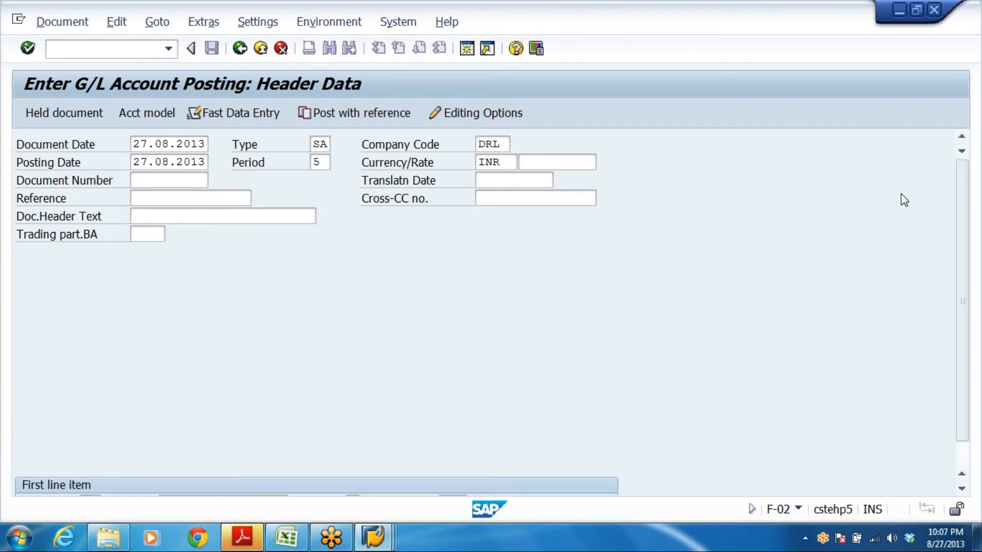
{"action": "left_click", "coordinate": [542, 160]}
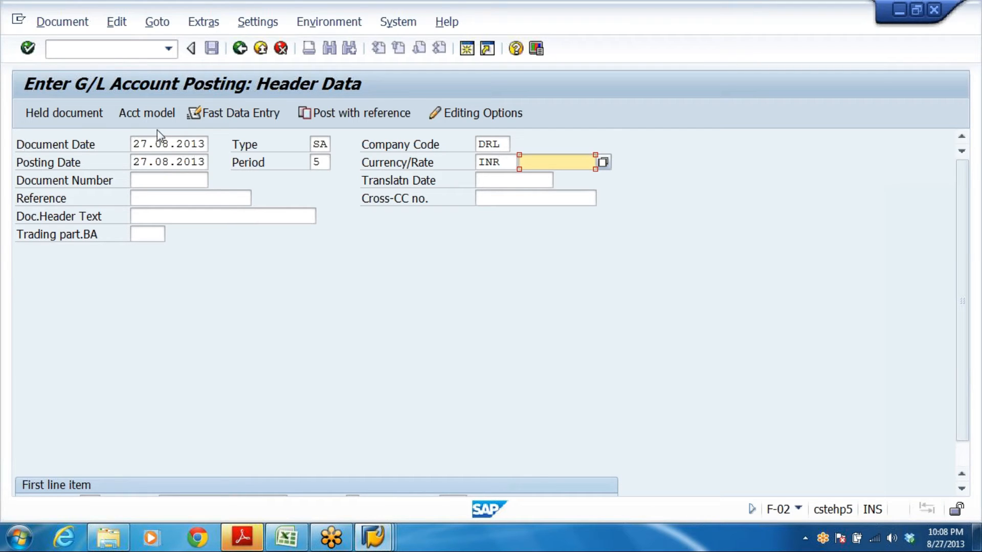
{"action": "left_click", "coordinate": [162, 144]}
{"action": "left_click", "coordinate": [155, 162]}
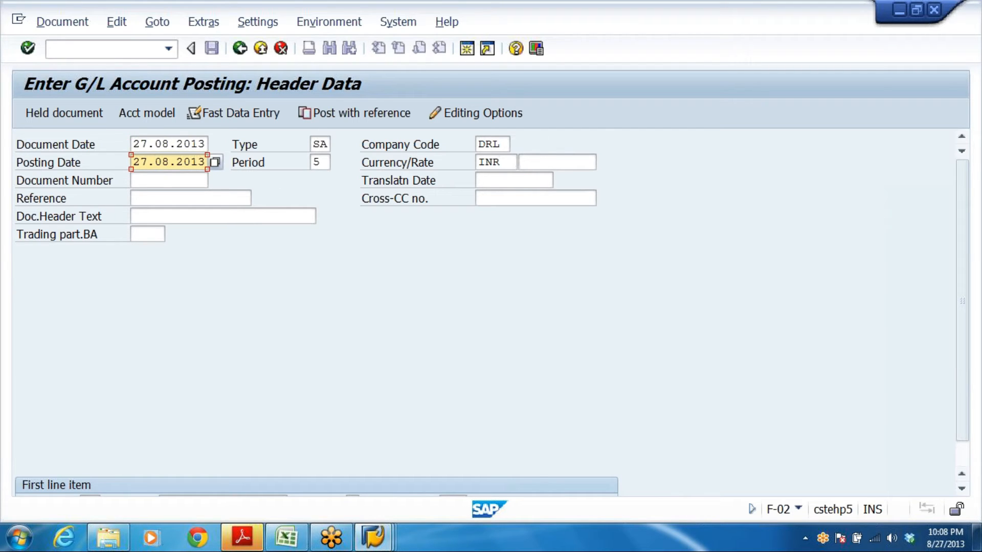
{"action": "left_click", "coordinate": [322, 144]}
{"action": "left_click", "coordinate": [318, 162]}
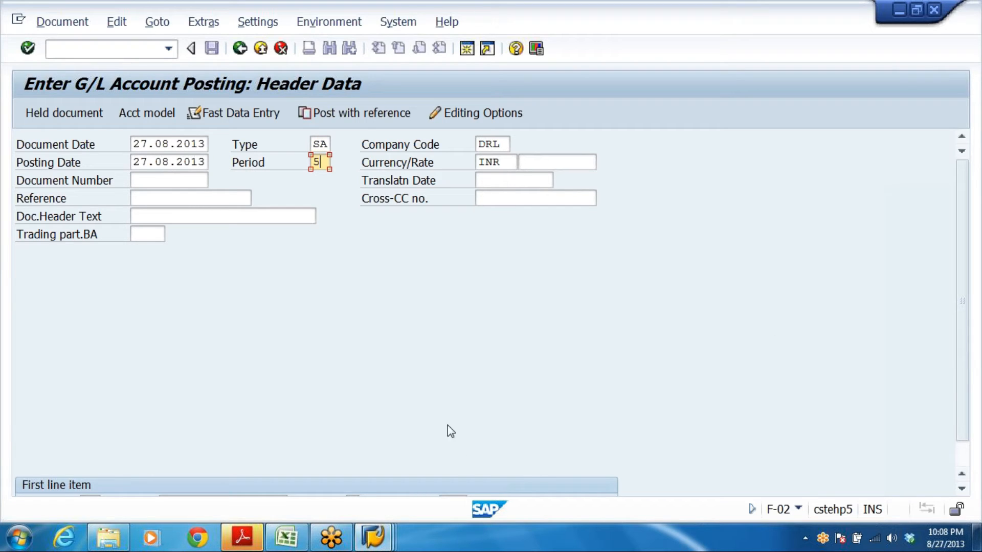
Switch to the session with the number range intervals and call transaction OBY6 there with /NOBY6
{"action": "key", "text": "shift+Tab"}
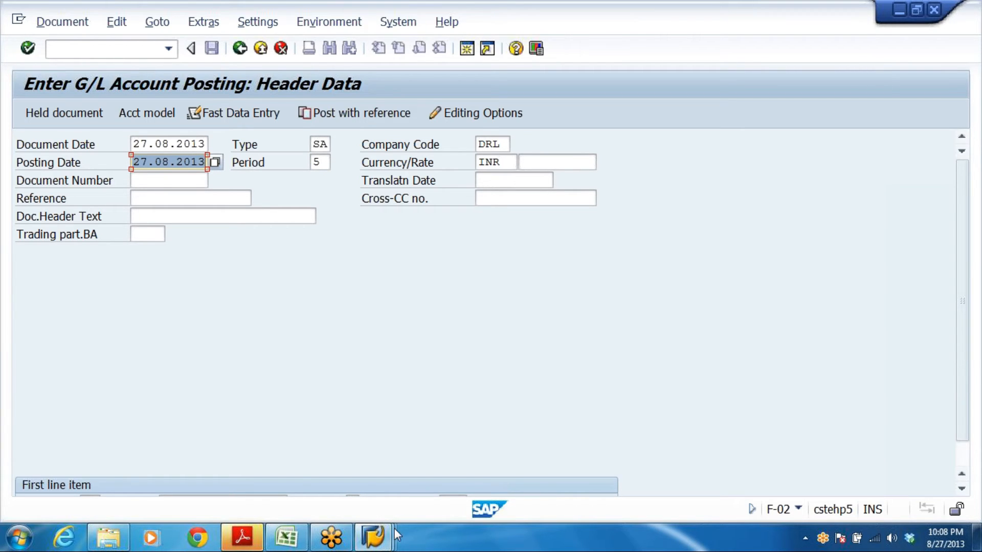
{"action": "left_click", "coordinate": [372, 537]}
{"action": "left_click", "coordinate": [514, 489]}
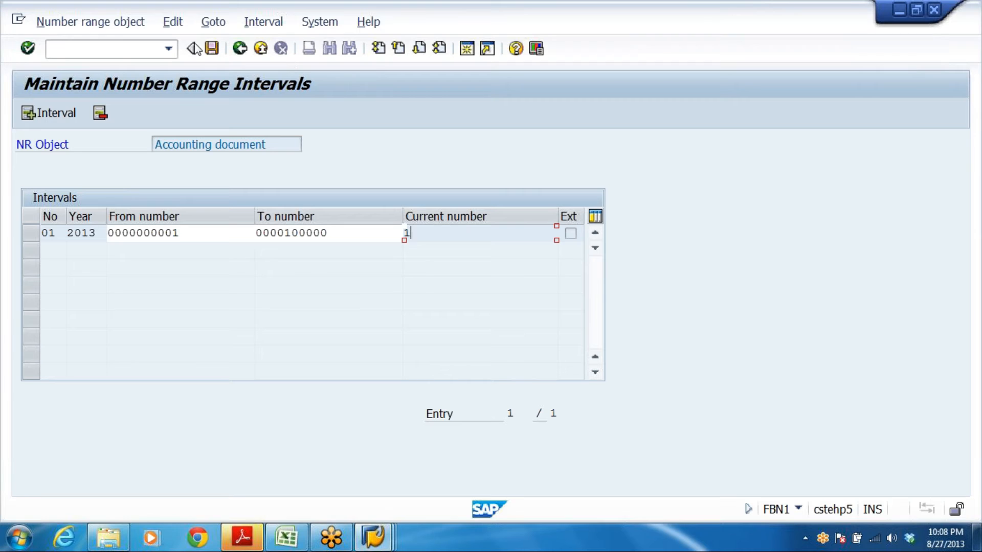
{"action": "left_click", "coordinate": [152, 47]}
{"action": "type", "text": "OBY6"}
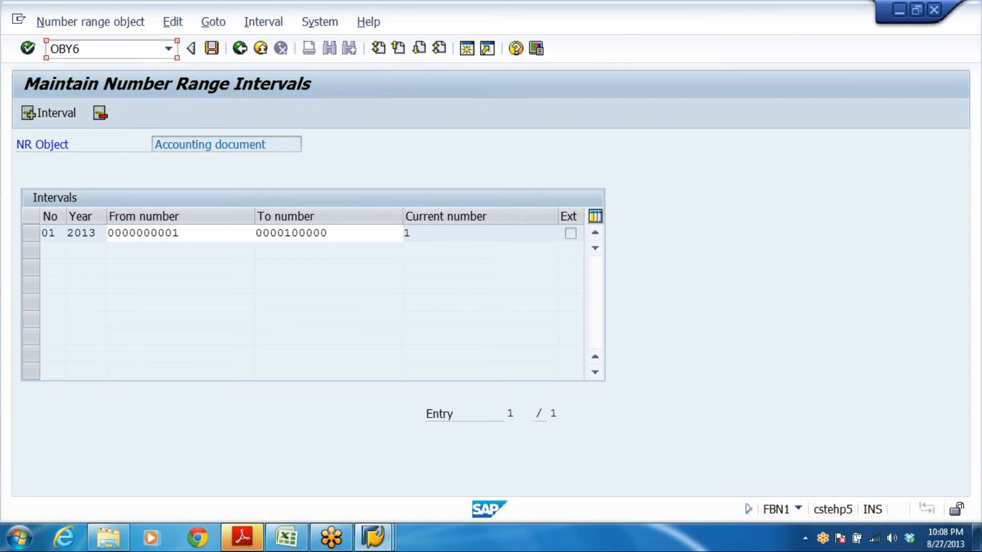
{"action": "key", "text": "Return"}
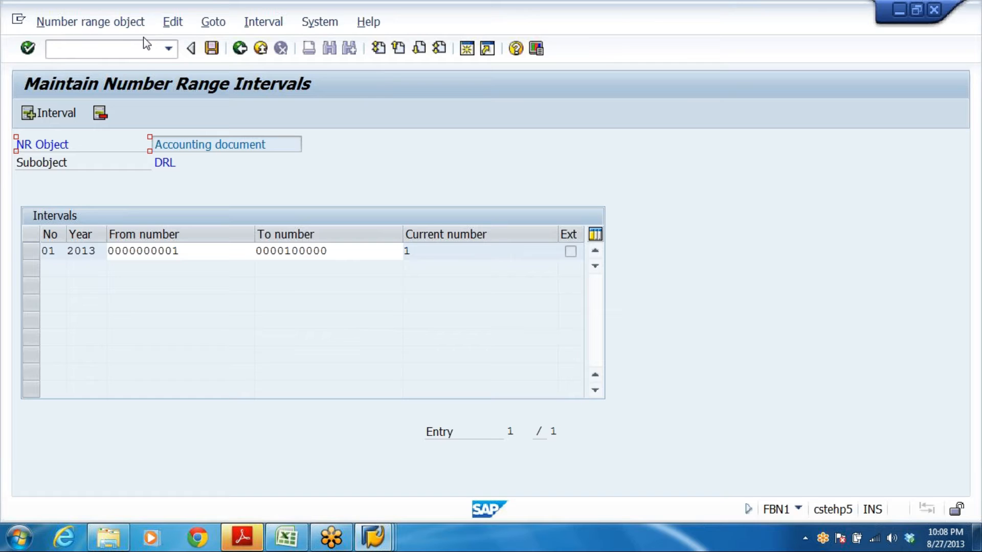
{"action": "left_click", "coordinate": [110, 49]}
{"action": "type", "text": "/NOBU"}
{"action": "key", "text": "BackSpace"}
{"action": "type", "text": "Y"}
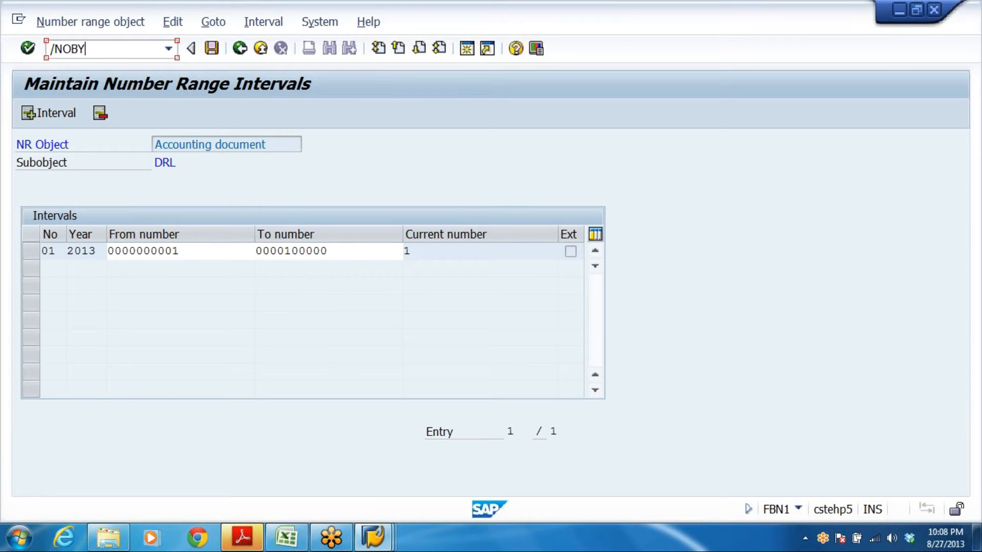
{"action": "type", "text": "6"}
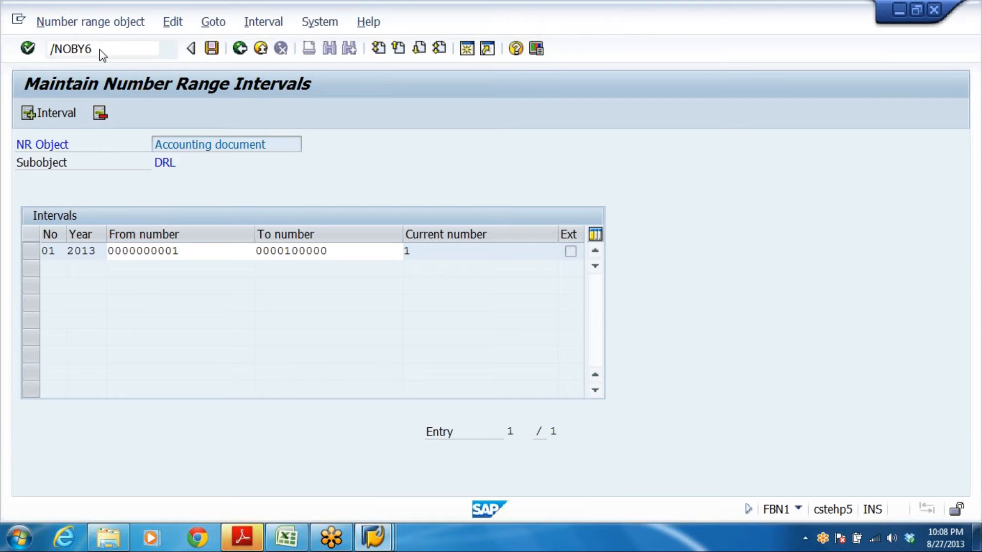
{"action": "key", "text": "Return"}
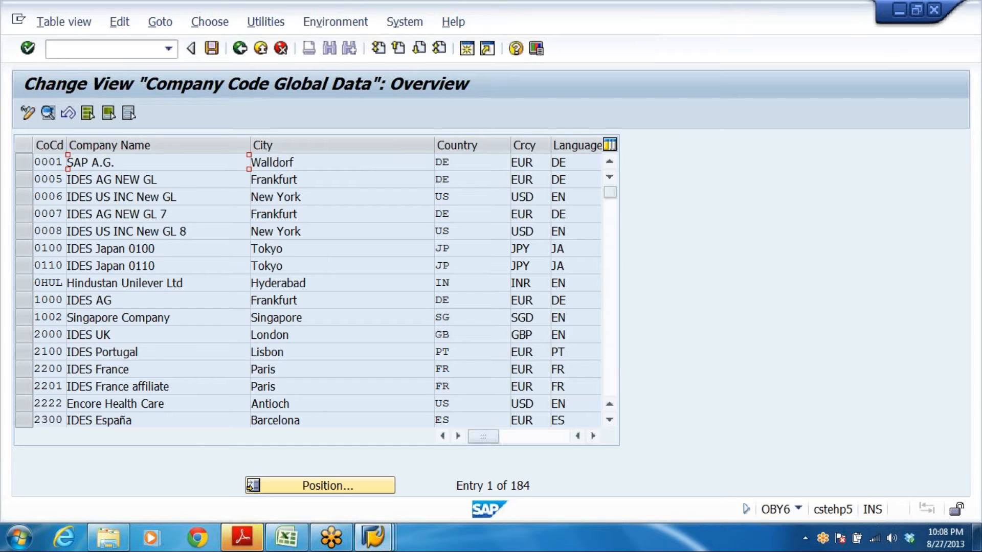
Start positioning the Company Code Global Data overview on a specific company code
{"action": "left_click", "coordinate": [347, 484]}
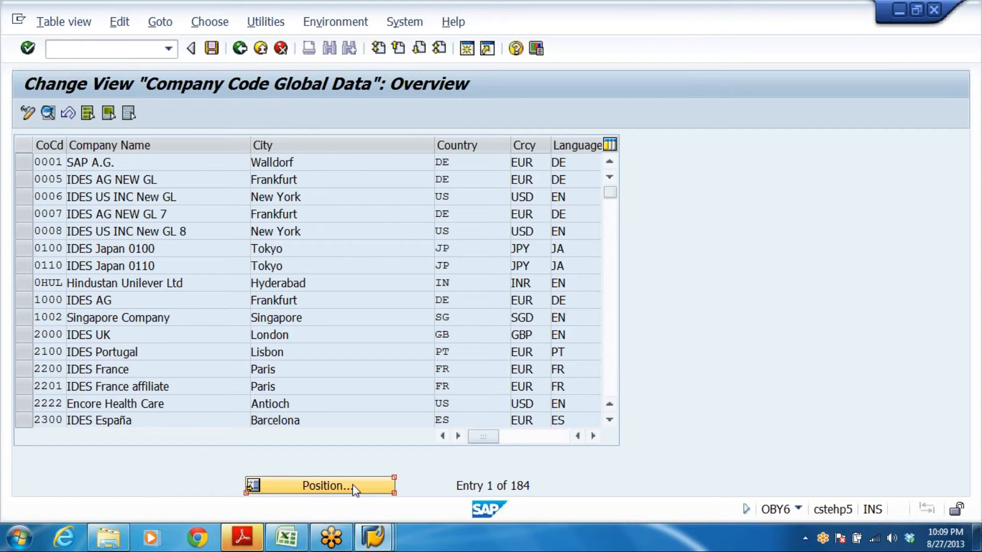
{"action": "left_click", "coordinate": [212, 245]}
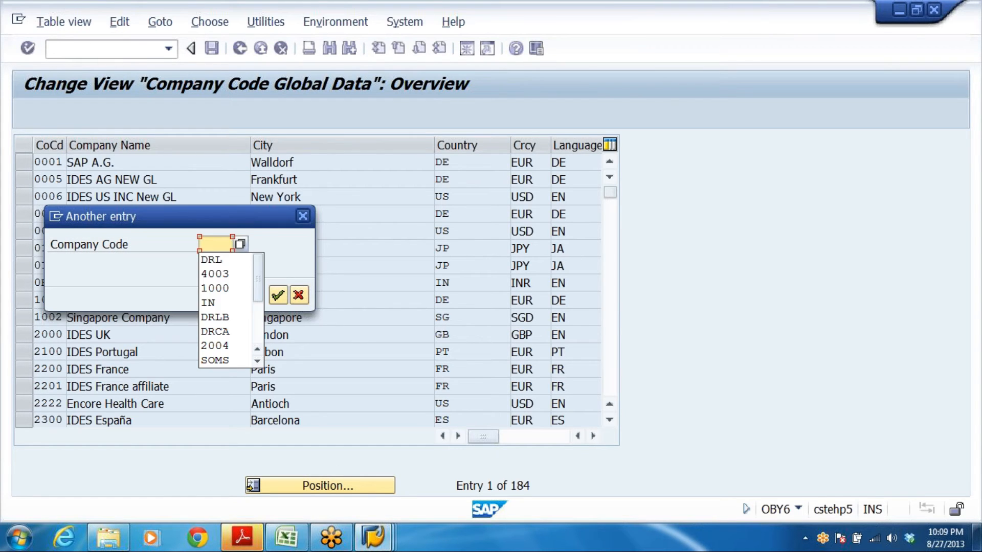
Position the company code list on DRL and open that company code's global data
{"action": "left_click", "coordinate": [217, 257]}
{"action": "left_click", "coordinate": [277, 294]}
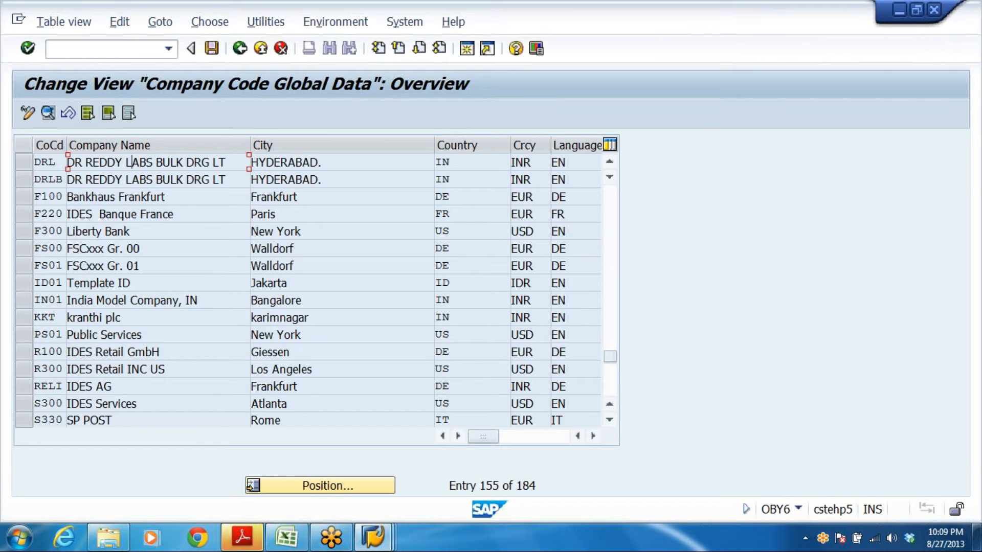
{"action": "double_click", "coordinate": [161, 168]}
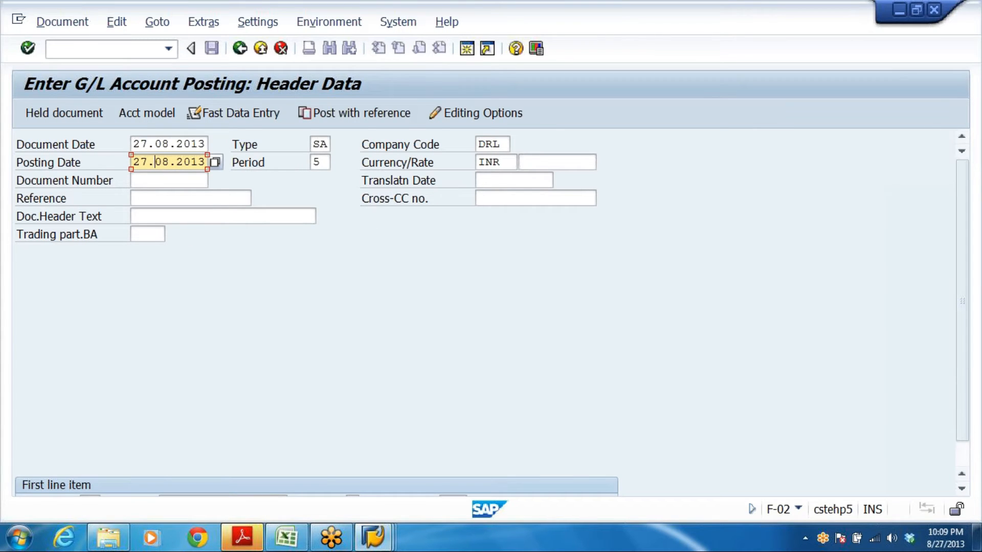
Display the possible posting keys for the first line item and browse down to the G/L debit and credit keys
{"action": "left_click", "coordinate": [502, 144]}
{"action": "scroll", "coordinate": [335, 446], "scroll_direction": "down", "scroll_amount": 2}
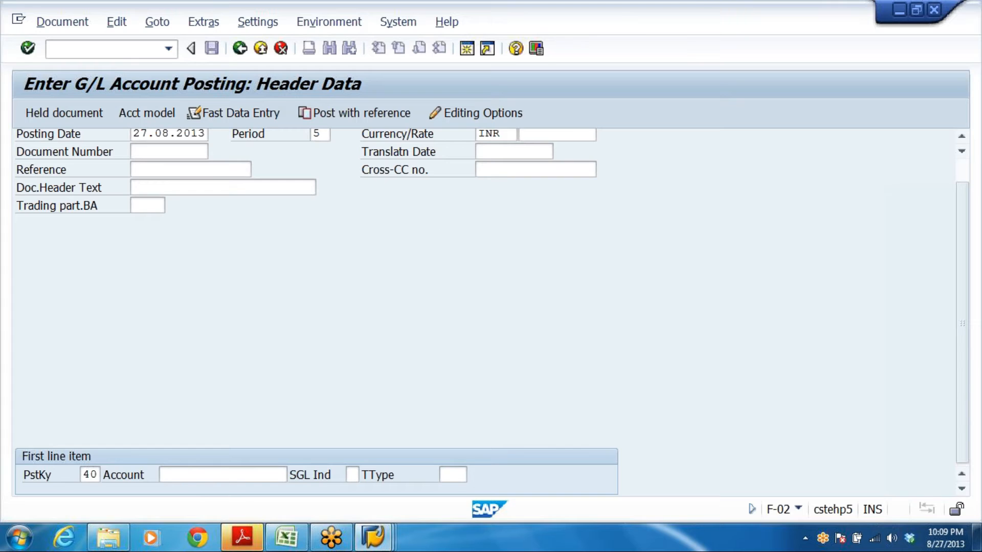
{"action": "left_click", "coordinate": [90, 475]}
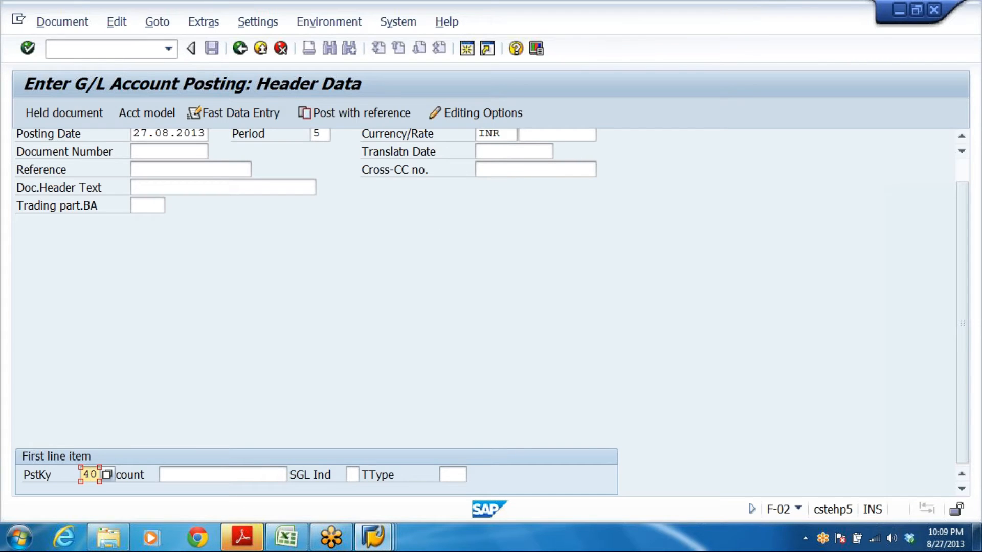
{"action": "left_click", "coordinate": [108, 476]}
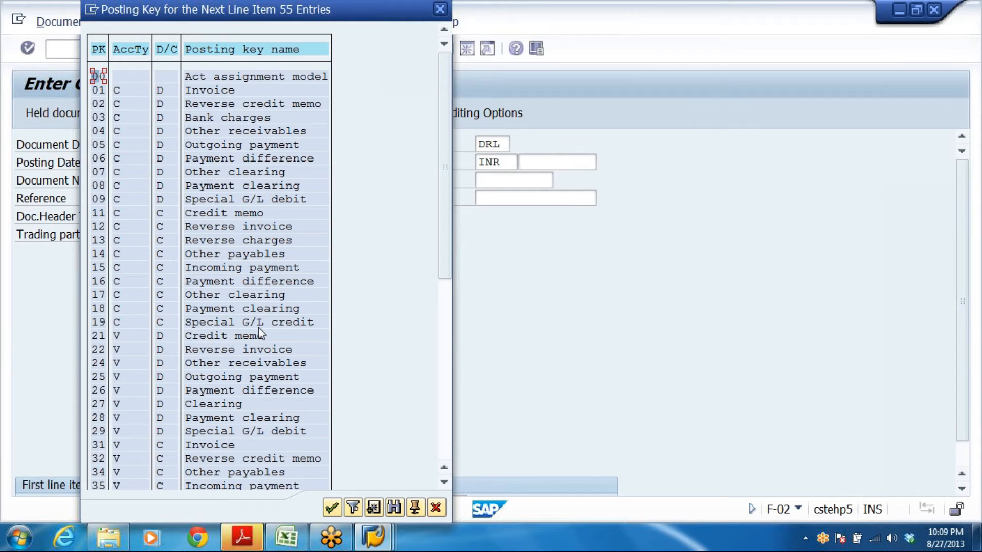
{"action": "scroll", "coordinate": [173, 398], "scroll_direction": "down", "scroll_amount": 1}
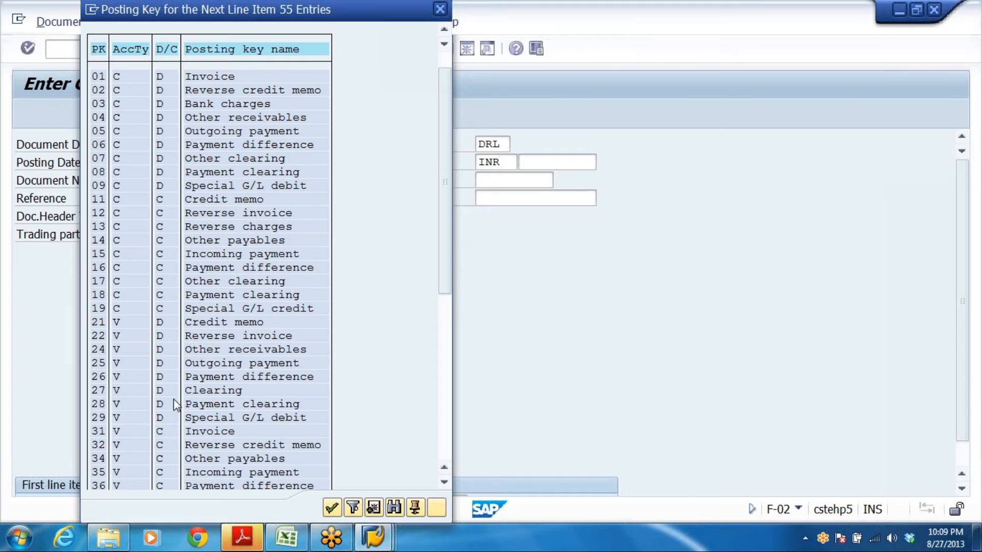
{"action": "scroll", "coordinate": [177, 391], "scroll_direction": "down", "scroll_amount": 5}
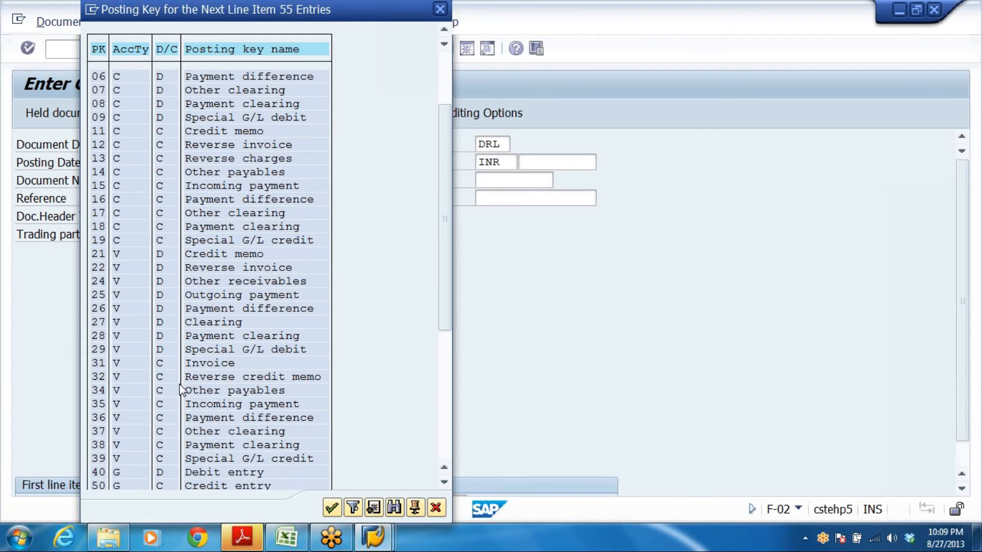
{"action": "scroll", "coordinate": [180, 390], "scroll_direction": "down", "scroll_amount": 1}
{"action": "scroll", "coordinate": [99, 459], "scroll_direction": "down", "scroll_amount": 1}
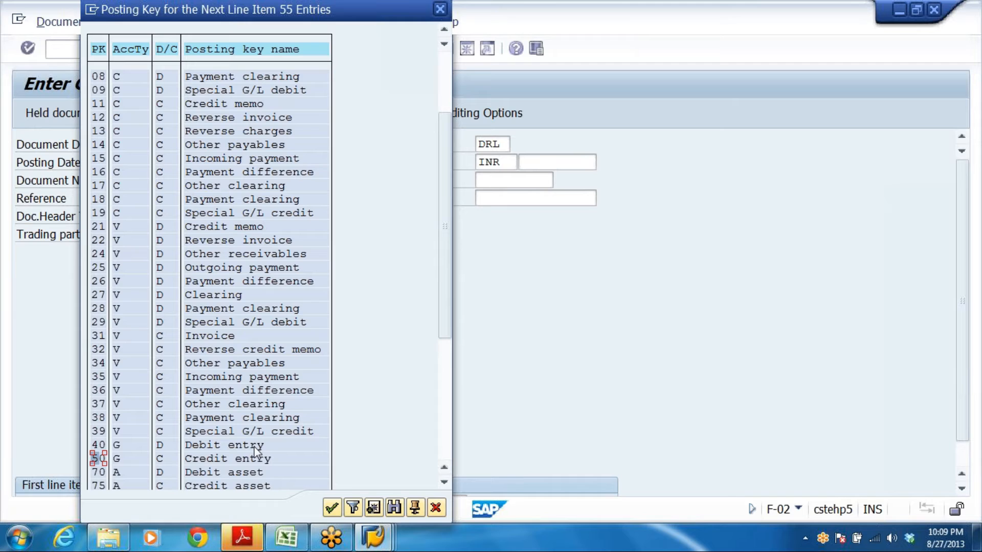
Examine the account type and debit/credit indicator of posting keys 40 and 50, and close the list
{"action": "left_click", "coordinate": [132, 446]}
{"action": "left_click", "coordinate": [116, 447]}
{"action": "left_click", "coordinate": [160, 446]}
{"action": "left_click", "coordinate": [162, 460]}
{"action": "left_click", "coordinate": [237, 447]}
{"action": "left_click", "coordinate": [238, 461]}
{"action": "left_click", "coordinate": [440, 10]}
{"action": "scroll", "coordinate": [506, 403], "scroll_direction": "up", "scroll_amount": 2}
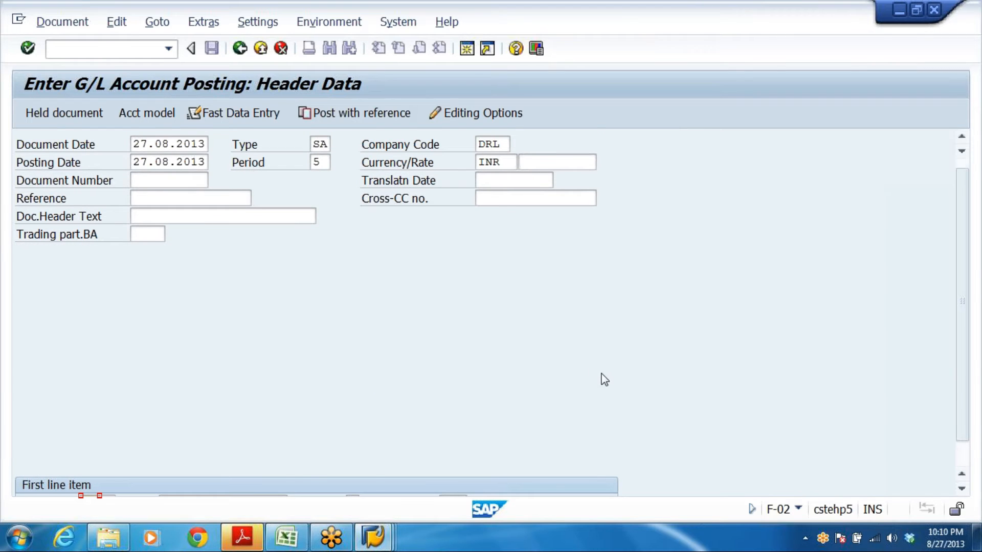
{"action": "scroll", "coordinate": [604, 381], "scroll_direction": "down", "scroll_amount": 1}
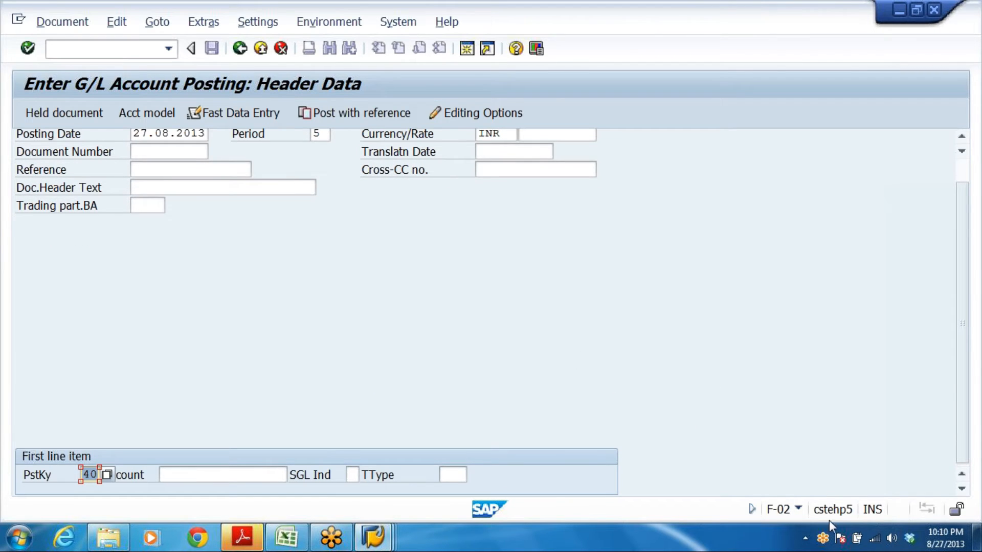
Look up G/L account 200405 for the first line item with posting key 40 and proceed to its item data
{"action": "left_click", "coordinate": [91, 475]}
{"action": "left_click", "coordinate": [256, 475]}
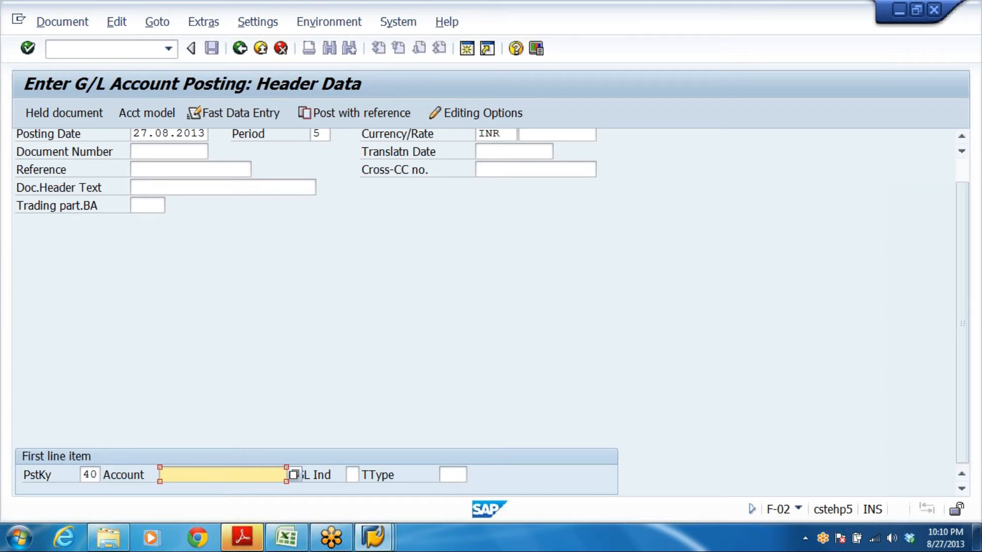
{"action": "left_click", "coordinate": [295, 475]}
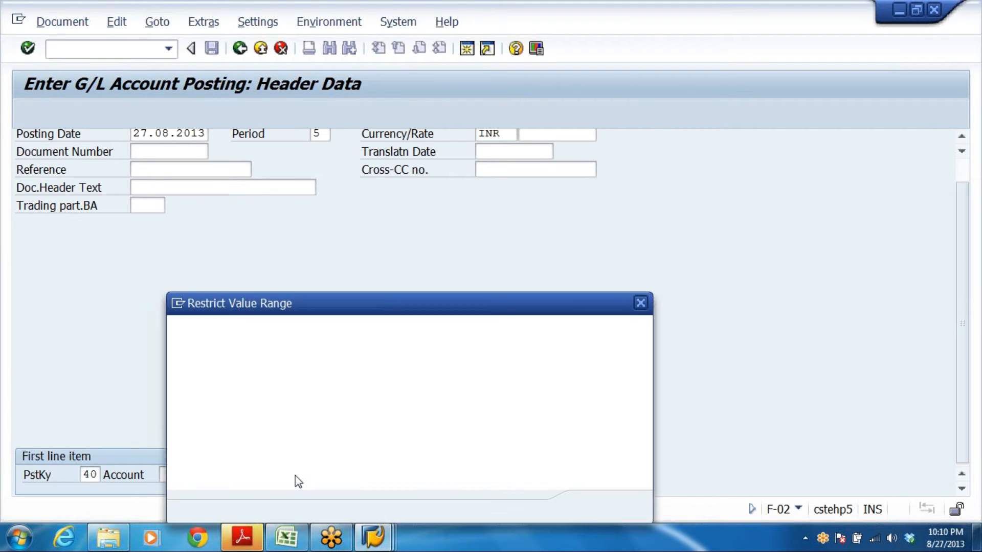
{"action": "key", "text": "Return"}
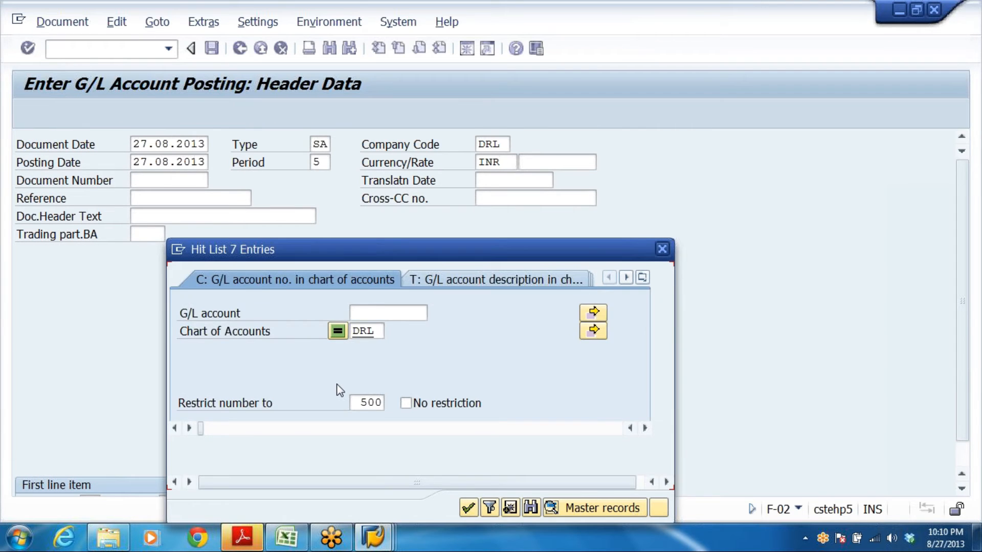
{"action": "left_click", "coordinate": [201, 346]}
{"action": "left_click", "coordinate": [201, 355]}
{"action": "double_click", "coordinate": [211, 357]}
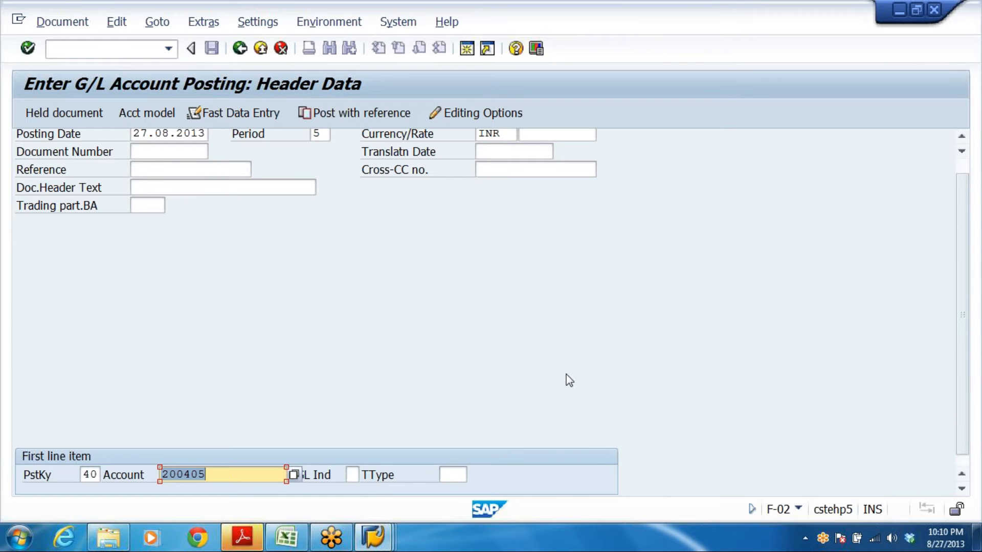
{"action": "scroll", "coordinate": [572, 374], "scroll_direction": "up", "scroll_amount": 1}
{"action": "scroll", "coordinate": [587, 378], "scroll_direction": "down", "scroll_amount": 1}
{"action": "scroll", "coordinate": [587, 378], "scroll_direction": "up", "scroll_amount": 1}
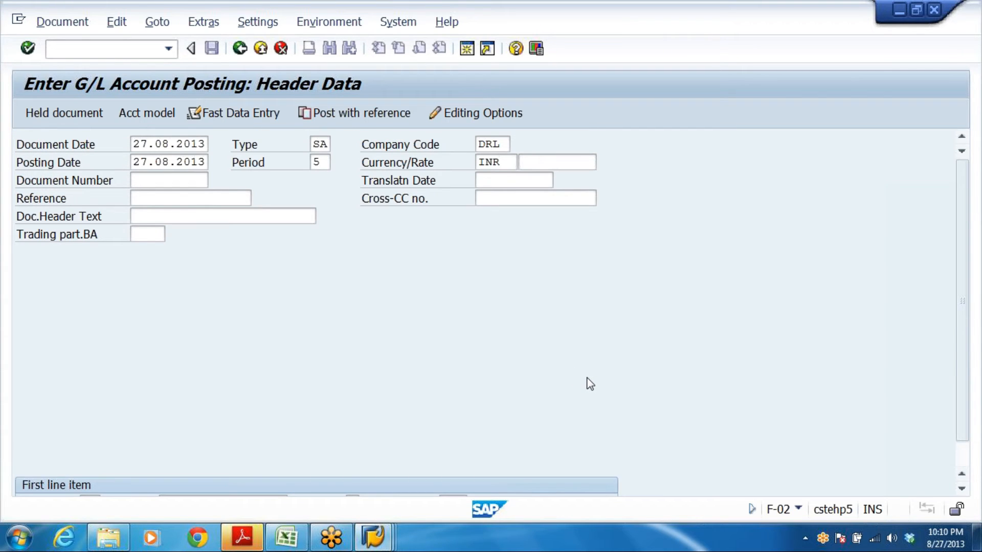
{"action": "key", "text": "Return"}
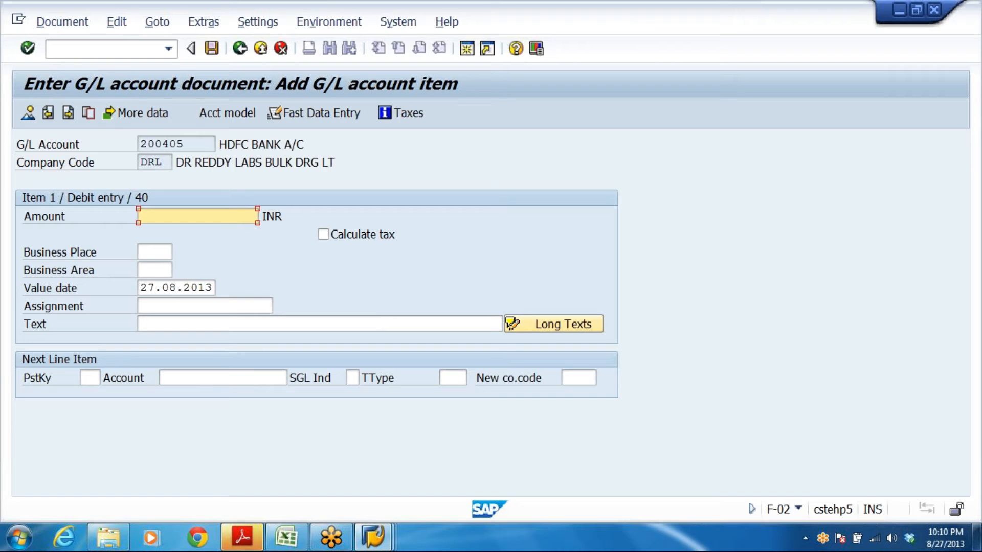
Set the debit item's amount to 600000 INR
{"action": "type", "text": "5"}
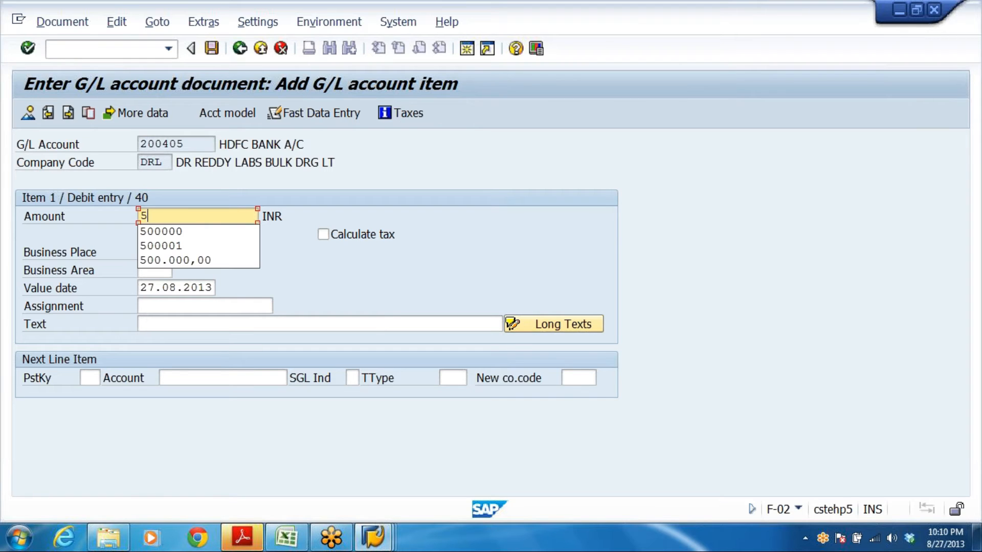
{"action": "left_click", "coordinate": [193, 230]}
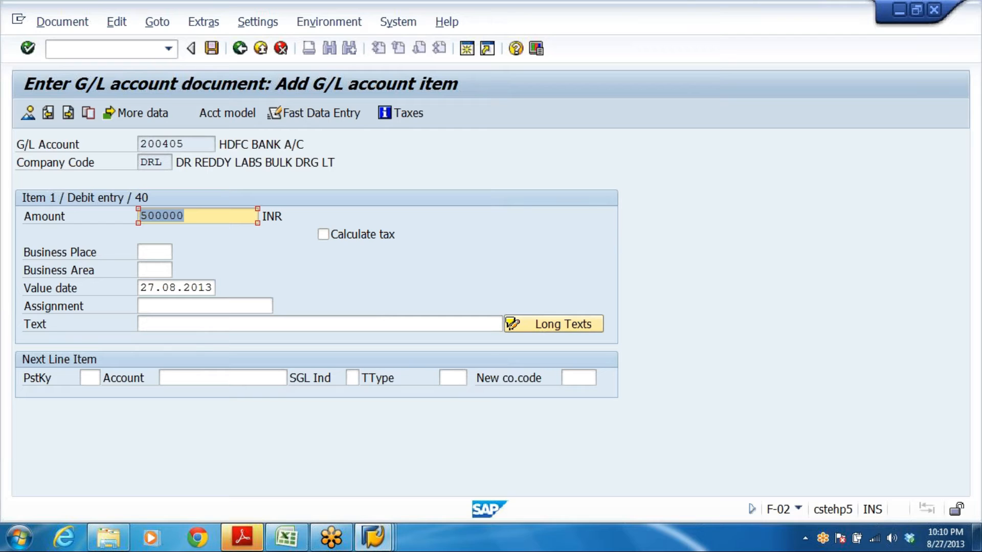
{"action": "type", "text": "600"}
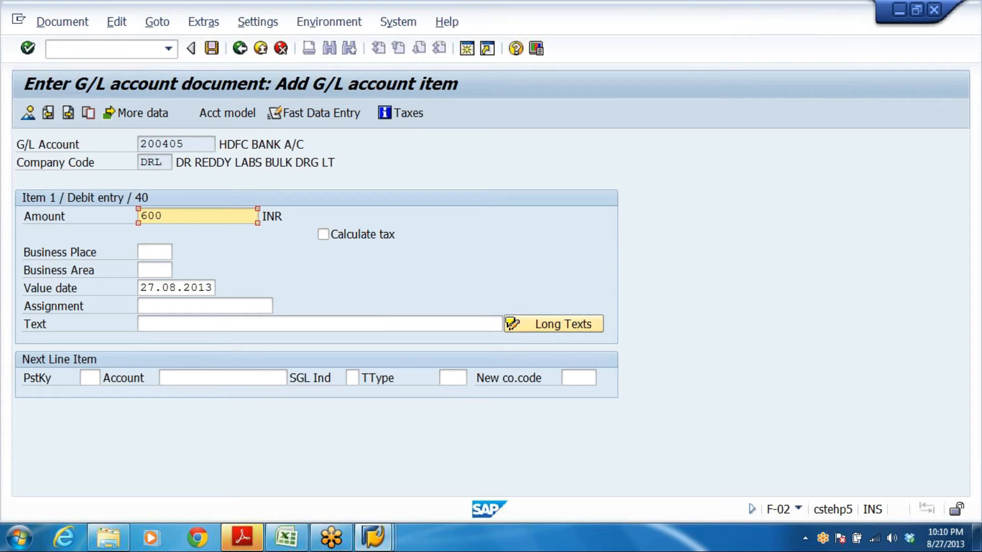
{"action": "type", "text": "000"}
Assign business area DRHY to the debit item and enter the text EQUITY SHARE CAP RECD
{"action": "left_click", "coordinate": [142, 271]}
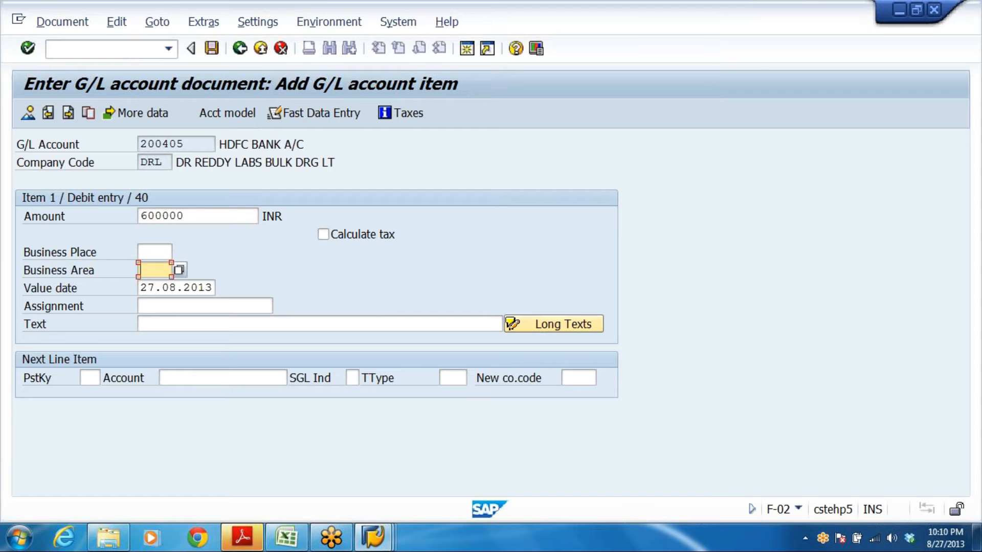
{"action": "left_click", "coordinate": [159, 270]}
{"action": "left_click", "coordinate": [163, 300]}
{"action": "left_click", "coordinate": [196, 325]}
{"action": "left_click", "coordinate": [202, 340]}
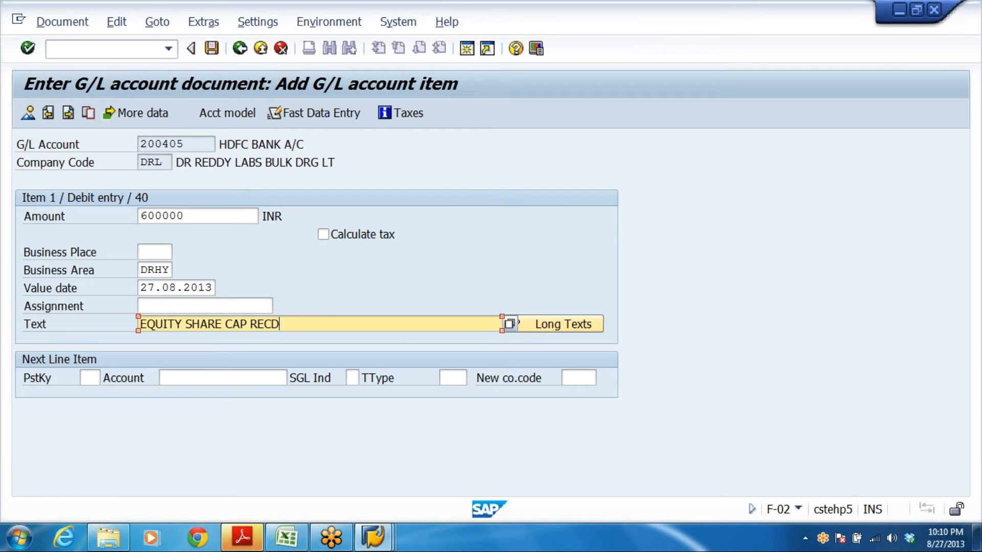
{"action": "left_click", "coordinate": [58, 146]}
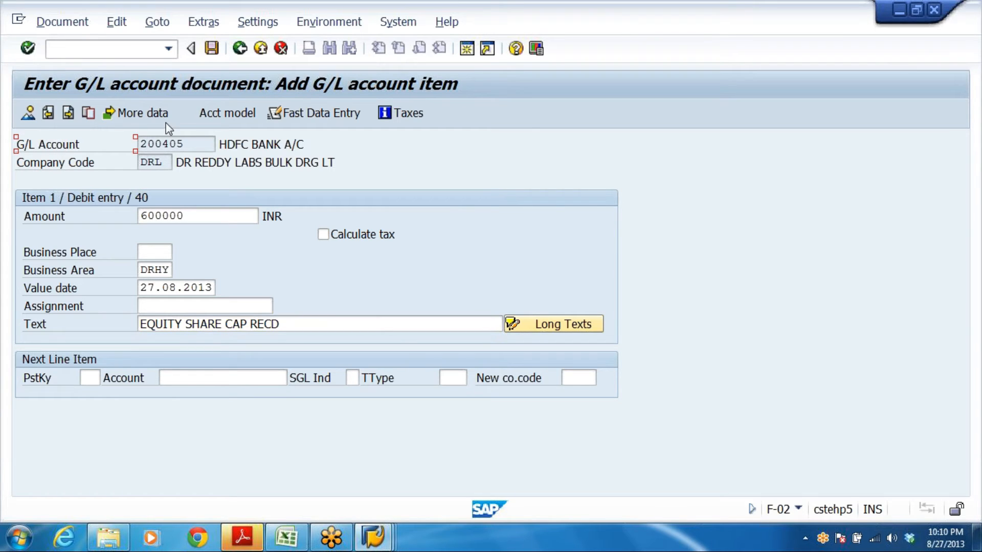
{"action": "left_click_drag", "start_coordinate": [199, 145], "coordinate": [2, 178]}
{"action": "left_click", "coordinate": [266, 145]}
{"action": "left_click", "coordinate": [163, 270]}
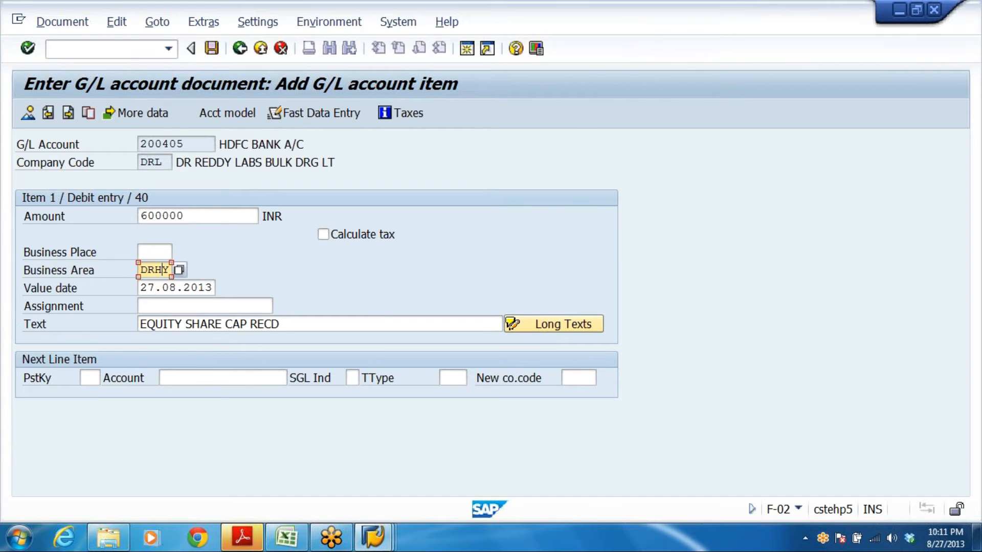
Set the next line item to posting key 50 with account 100001 and proceed to its item data
{"action": "left_click_drag", "start_coordinate": [287, 325], "coordinate": [19, 349]}
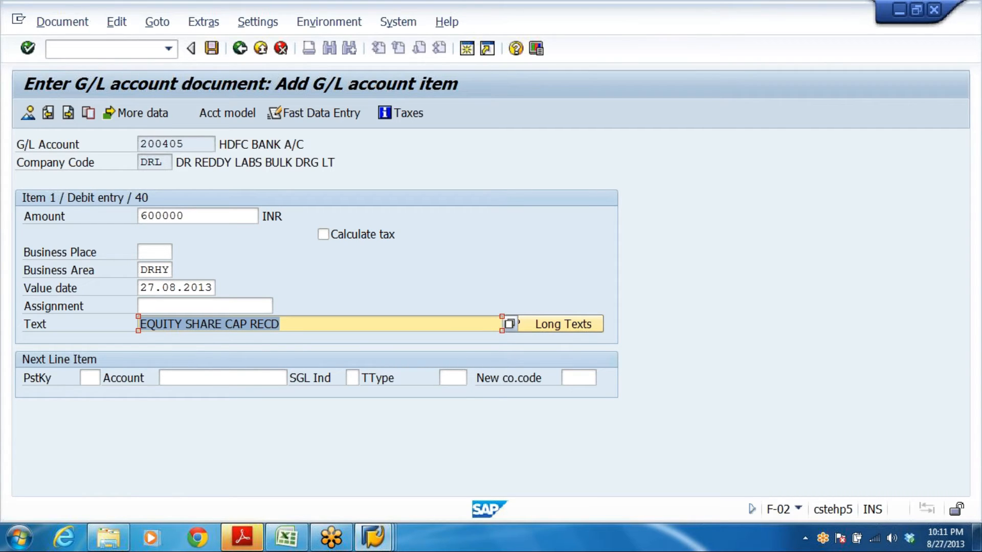
{"action": "key", "text": "Tab"}
{"action": "type", "text": "50"}
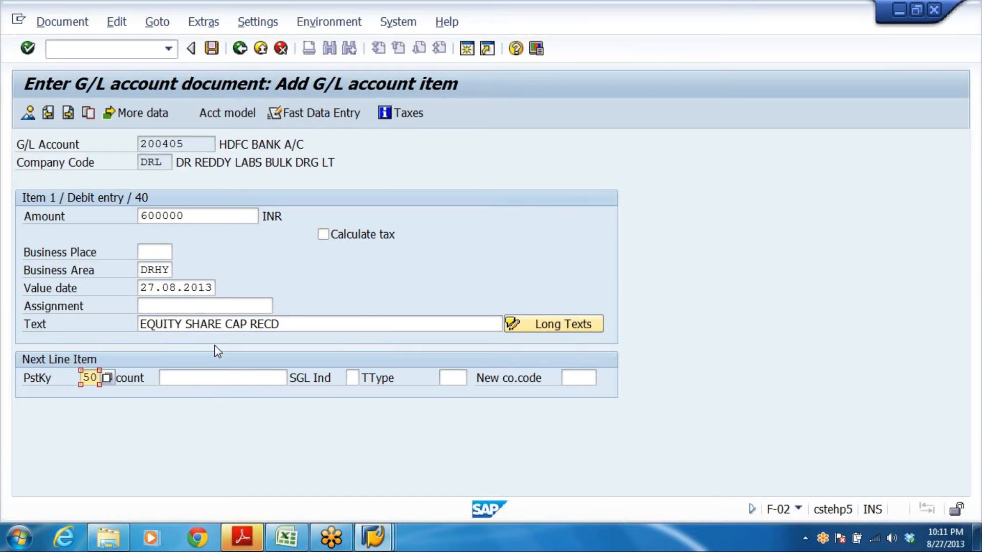
{"action": "key", "text": "Tab"}
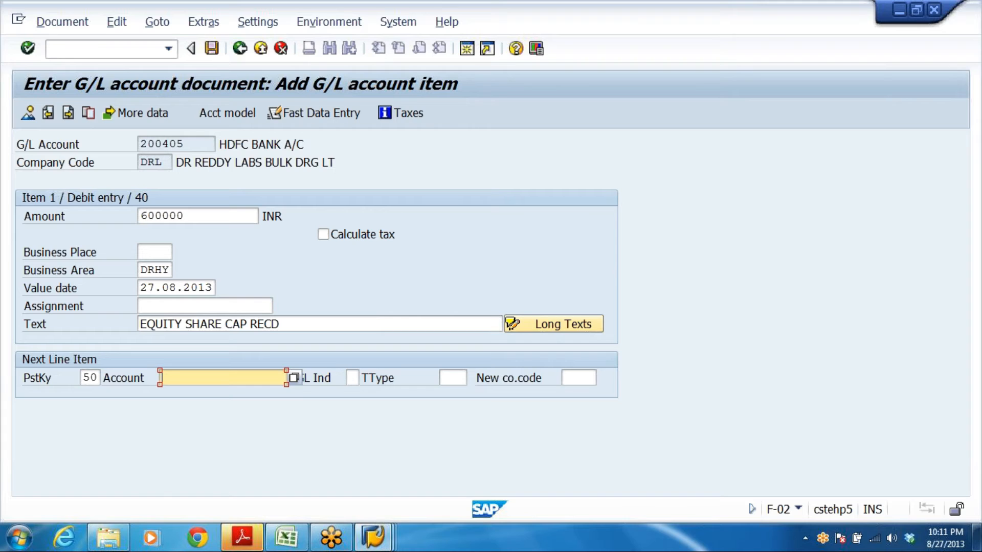
{"action": "left_click", "coordinate": [169, 378]}
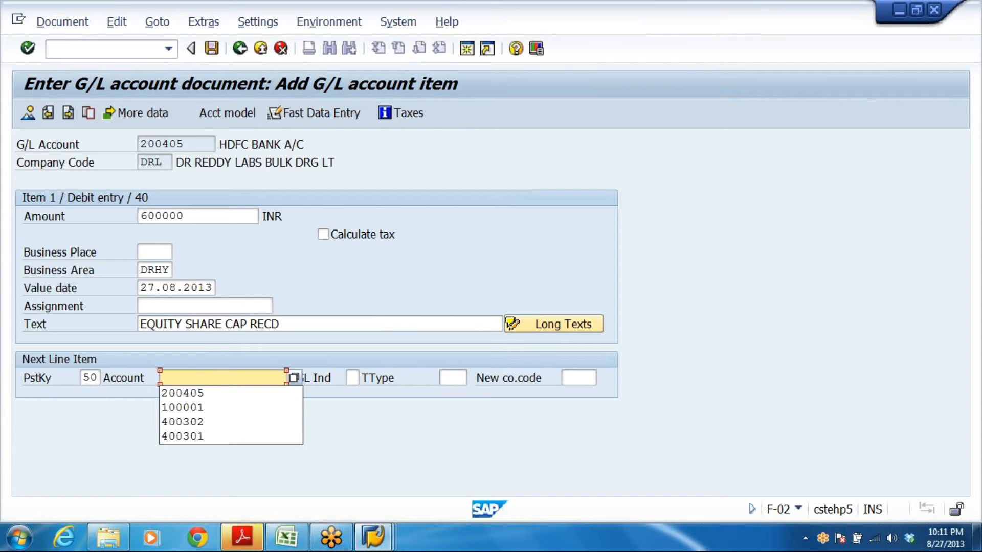
{"action": "left_click", "coordinate": [202, 408]}
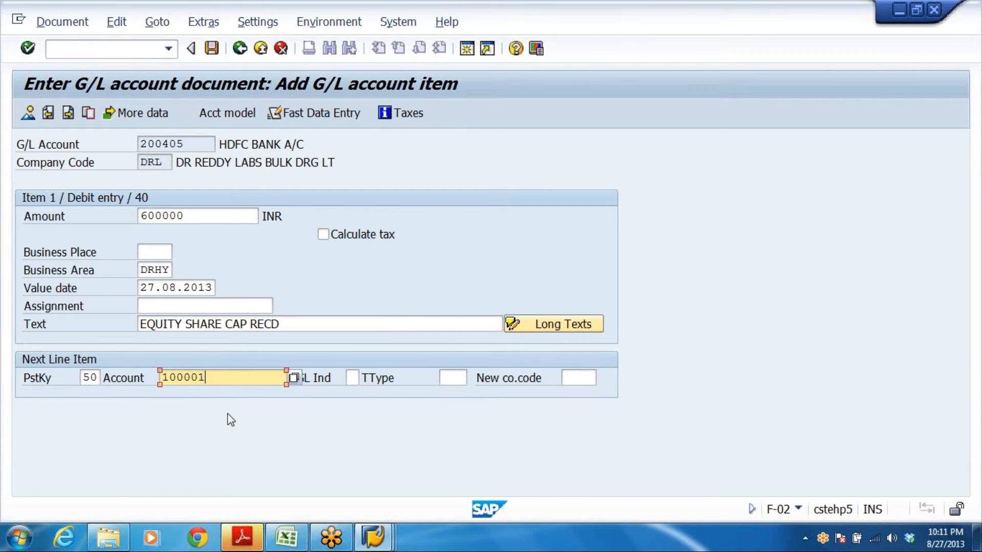
{"action": "key", "text": "Return"}
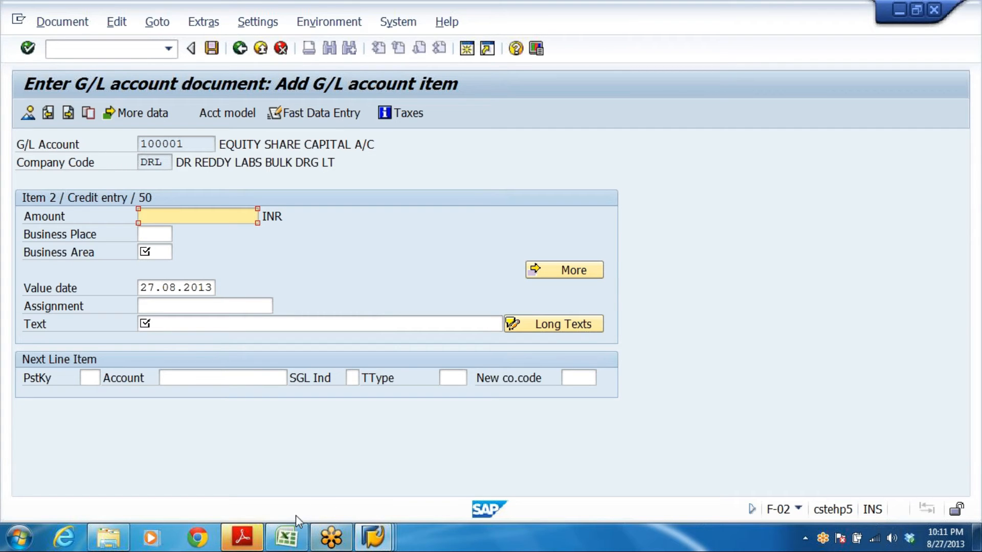
Switch to the Display IMG session and collapse the General Ledger Accounting (New) branch with its subnodes
{"action": "left_click", "coordinate": [364, 543]}
{"action": "left_click", "coordinate": [218, 430]}
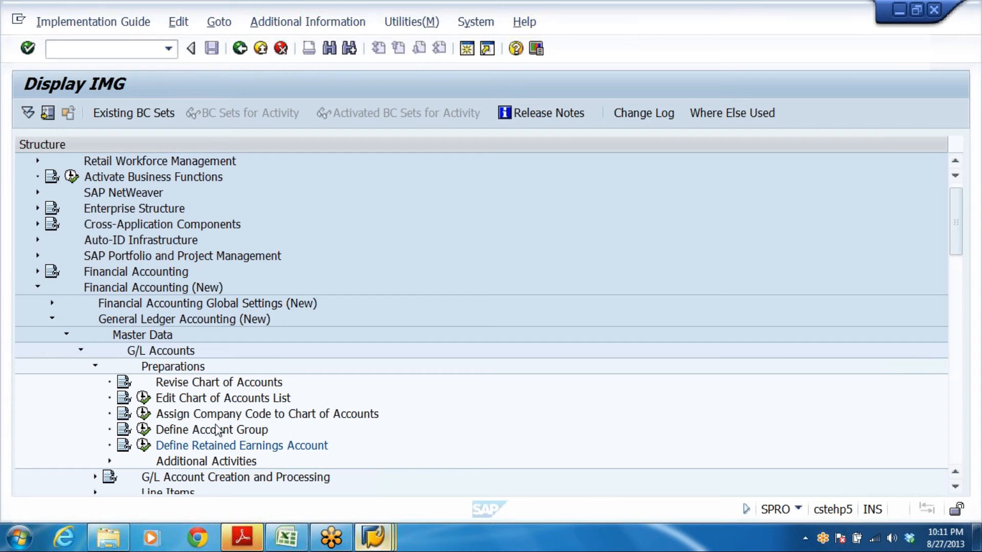
{"action": "left_click", "coordinate": [95, 366]}
{"action": "left_click", "coordinate": [81, 350]}
{"action": "left_click", "coordinate": [66, 336]}
{"action": "left_click", "coordinate": [52, 319]}
Expand Financial Accounting Global Settings (New) and its Document node
{"action": "left_click", "coordinate": [136, 307]}
{"action": "double_click", "coordinate": [136, 307]}
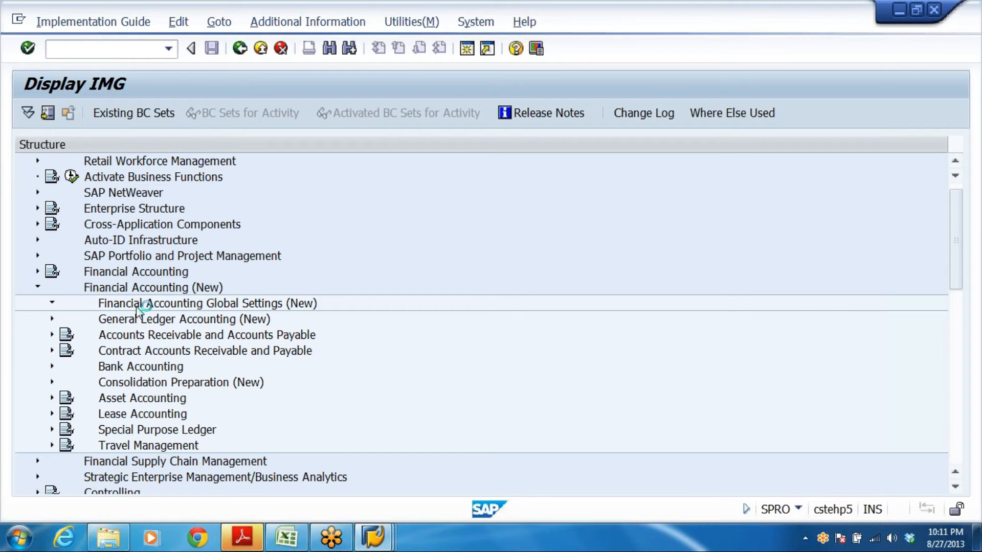
{"action": "key", "text": "Down"}
{"action": "key", "text": "Down"}
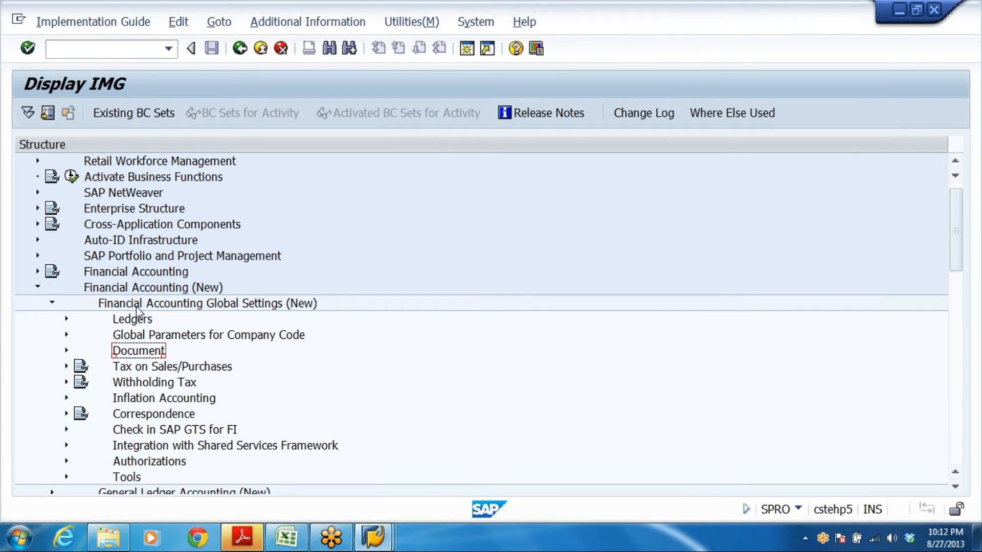
{"action": "key", "text": "Right"}
Expand Tolerance Groups under Document and open the Define Tolerance Groups for Employees activity
{"action": "key", "text": "Down"}
{"action": "key", "text": "Down"}
{"action": "key", "text": "Down"}
{"action": "key", "text": "Down"}
{"action": "key", "text": "Down"}
{"action": "key", "text": "Down"}
{"action": "key", "text": "Down"}
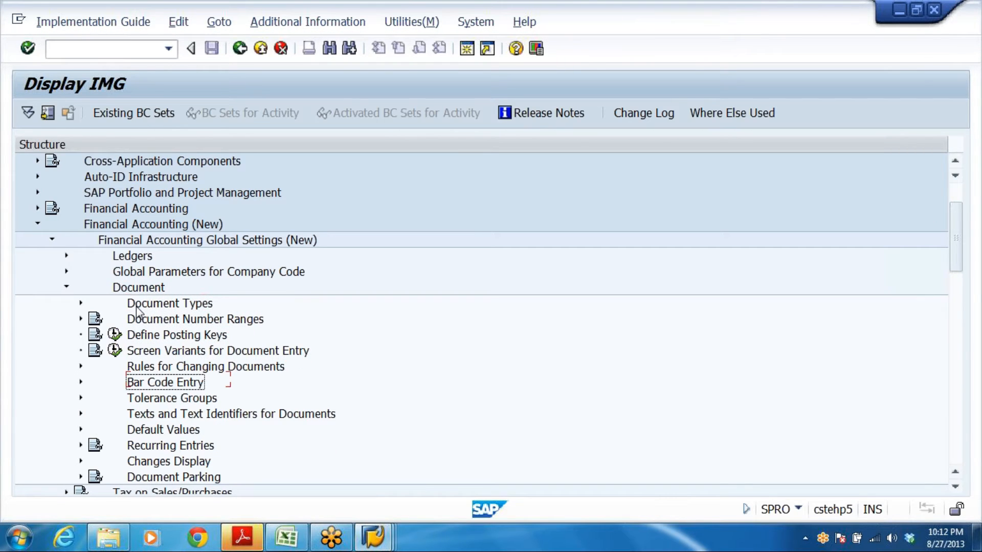
{"action": "key", "text": "Right"}
{"action": "key", "text": "Down"}
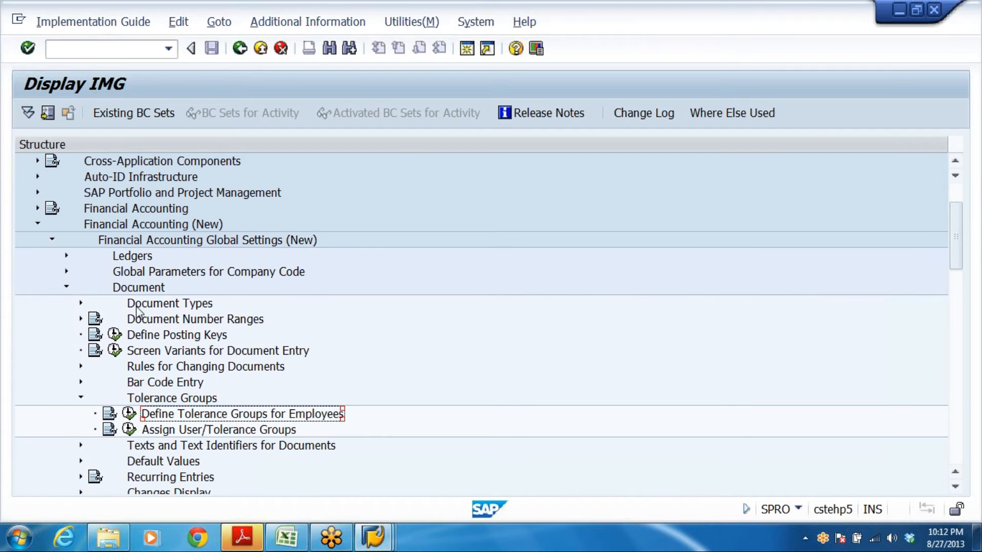
{"action": "left_click", "coordinate": [130, 414]}
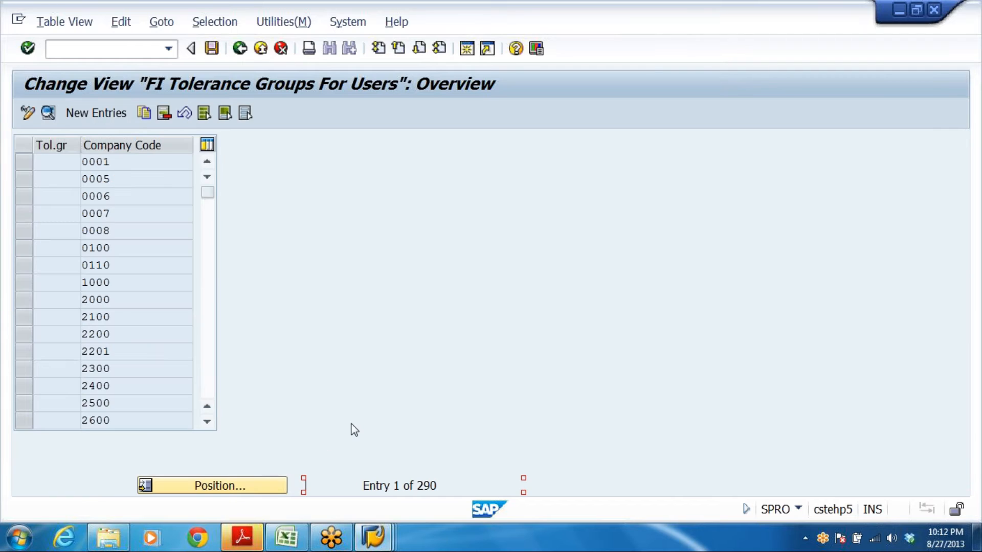
Find tolerance group DRAM for company code DRL and open its details to check the amount per document limit
{"action": "left_click_drag", "start_coordinate": [207, 193], "coordinate": [228, 452]}
{"action": "left_click", "coordinate": [207, 162]}
{"action": "left_click", "coordinate": [207, 162]}
{"action": "left_click", "coordinate": [207, 161]}
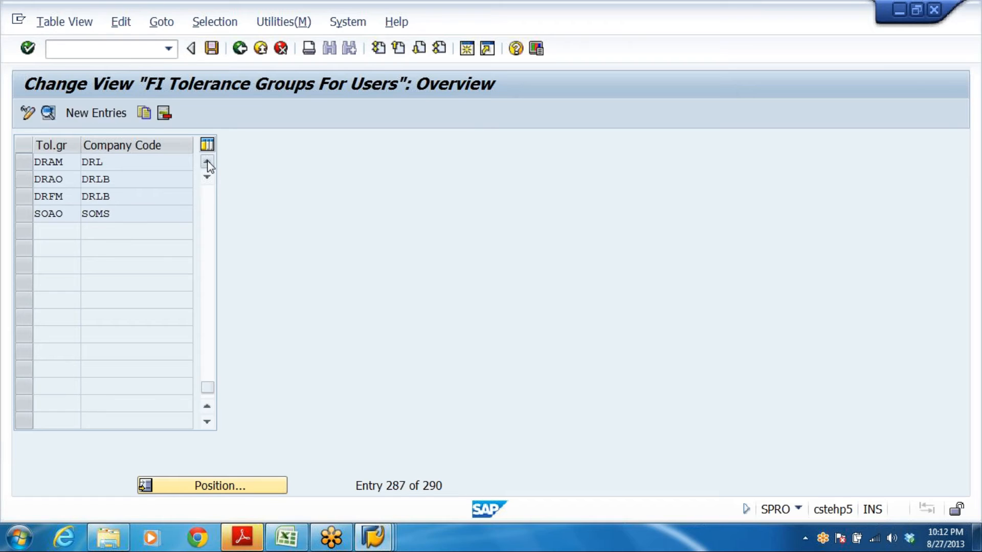
{"action": "left_click", "coordinate": [208, 162]}
{"action": "left_click", "coordinate": [207, 161]}
{"action": "left_click", "coordinate": [104, 196]}
{"action": "left_click", "coordinate": [55, 196]}
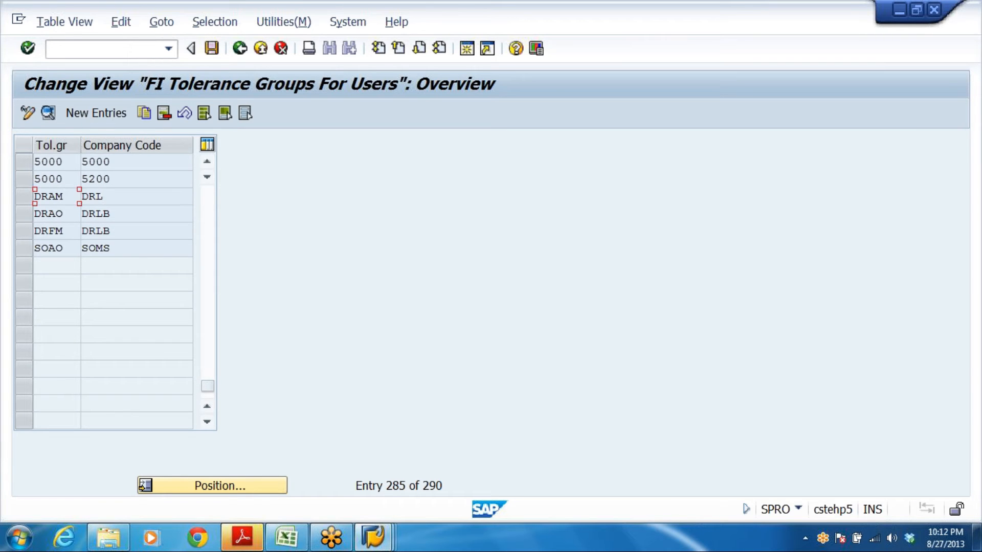
{"action": "double_click", "coordinate": [110, 196]}
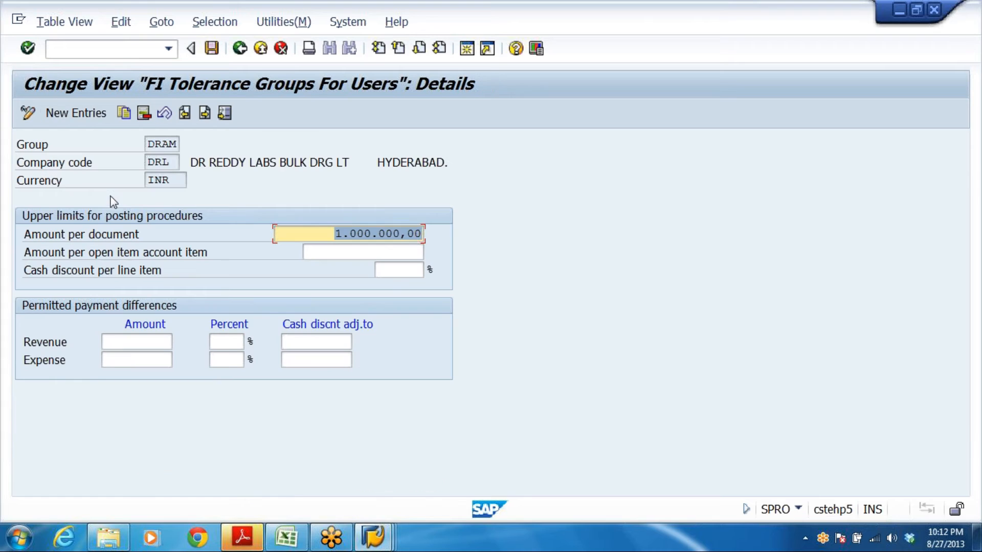
{"action": "left_click", "coordinate": [357, 234]}
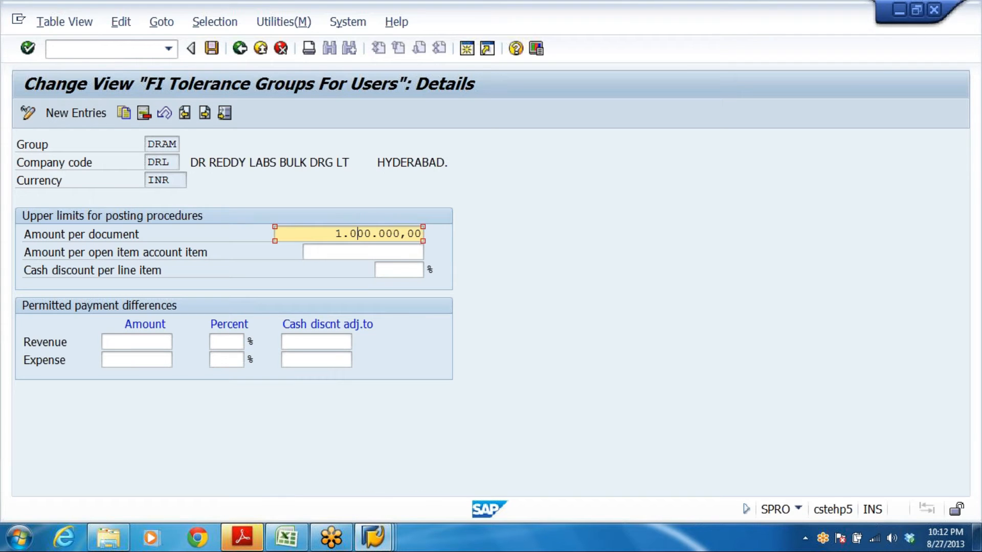
{"action": "double_click", "coordinate": [357, 234]}
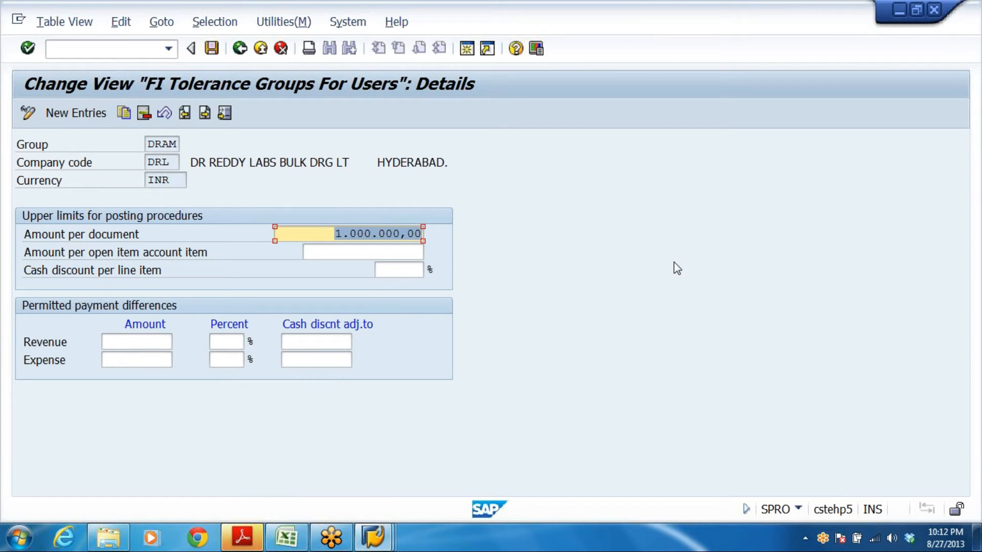
Switch back to the G/L document entry session and set the credit item's amount to 1100000 INR
{"action": "key", "text": "alt+Tab"}
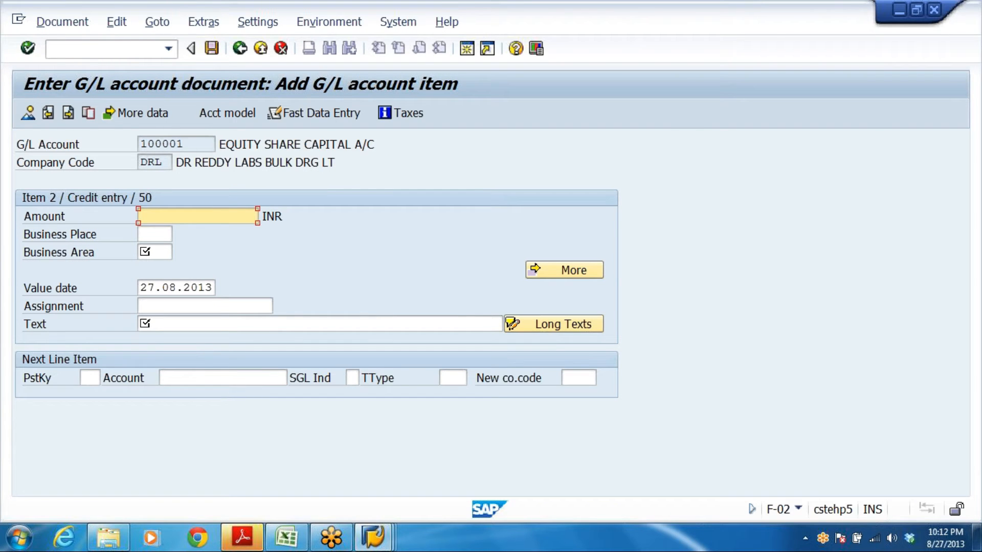
{"action": "type", "text": "1"}
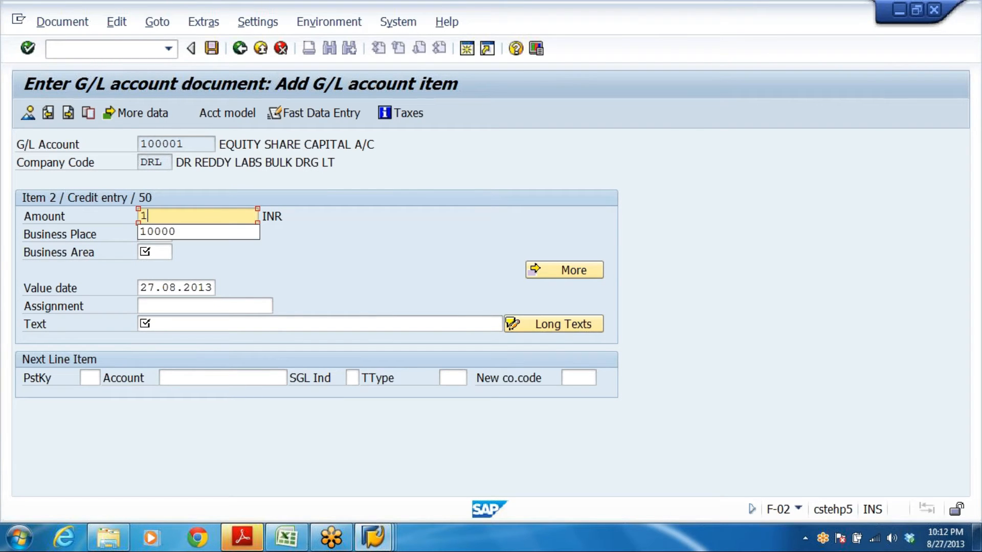
{"action": "type", "text": "100000"}
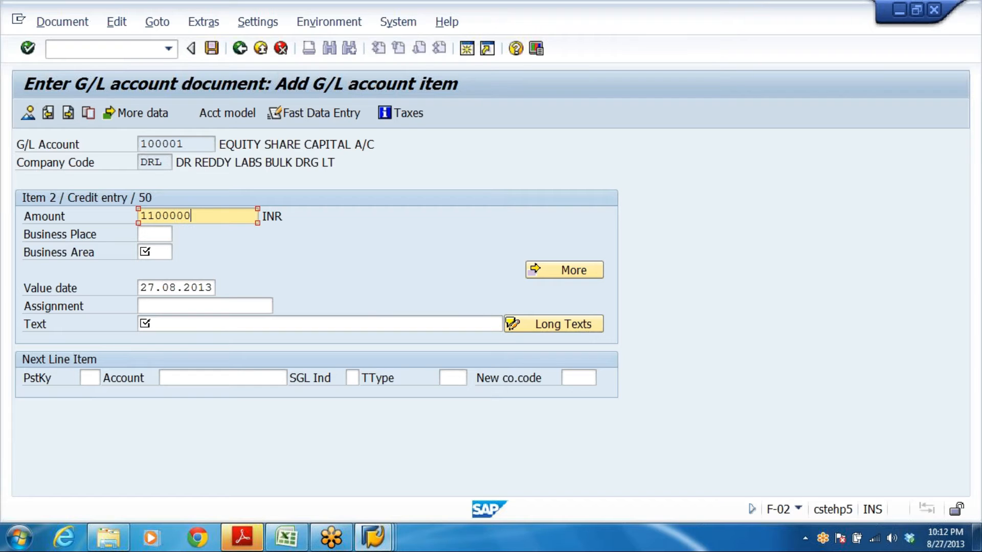
{"action": "left_click", "coordinate": [160, 252]}
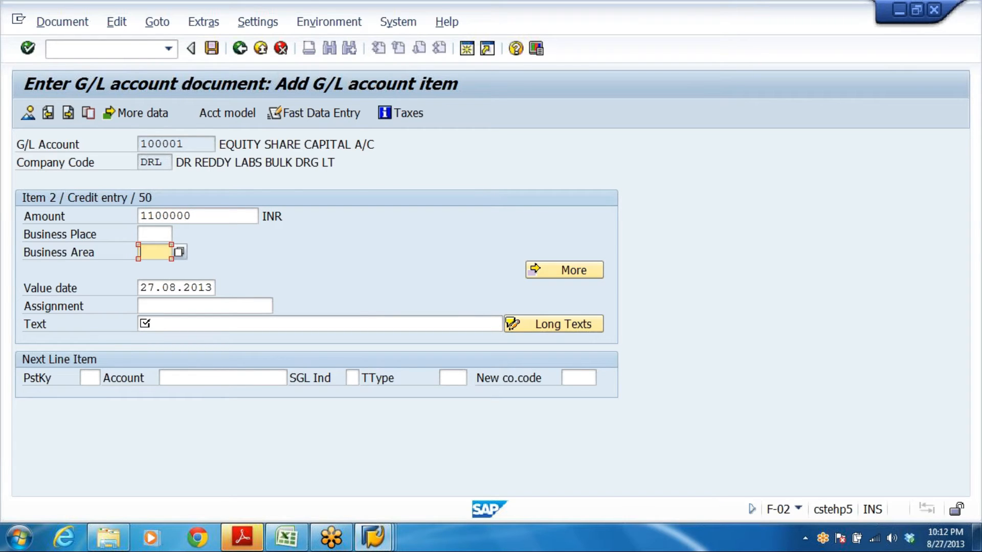
{"action": "left_click", "coordinate": [160, 235]}
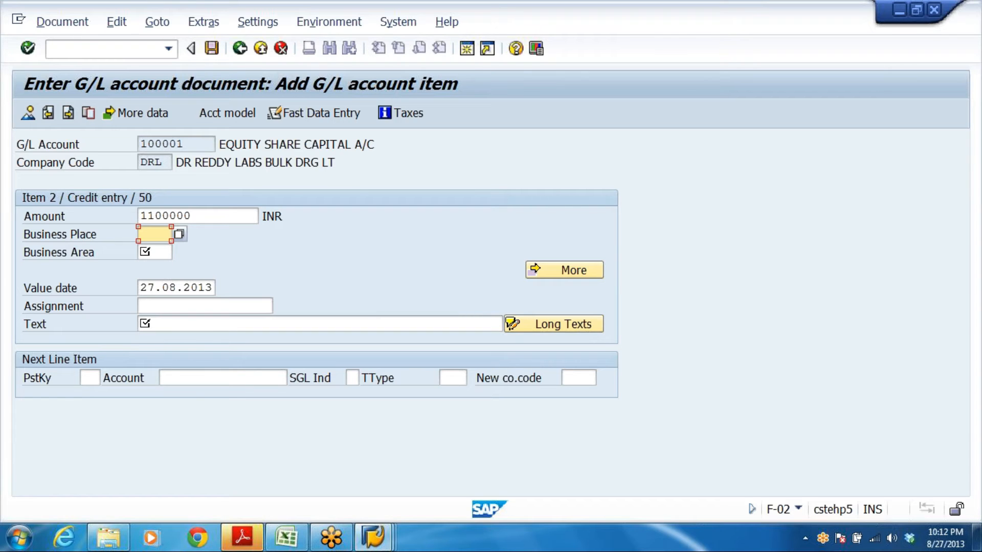
{"action": "key", "text": "Return"}
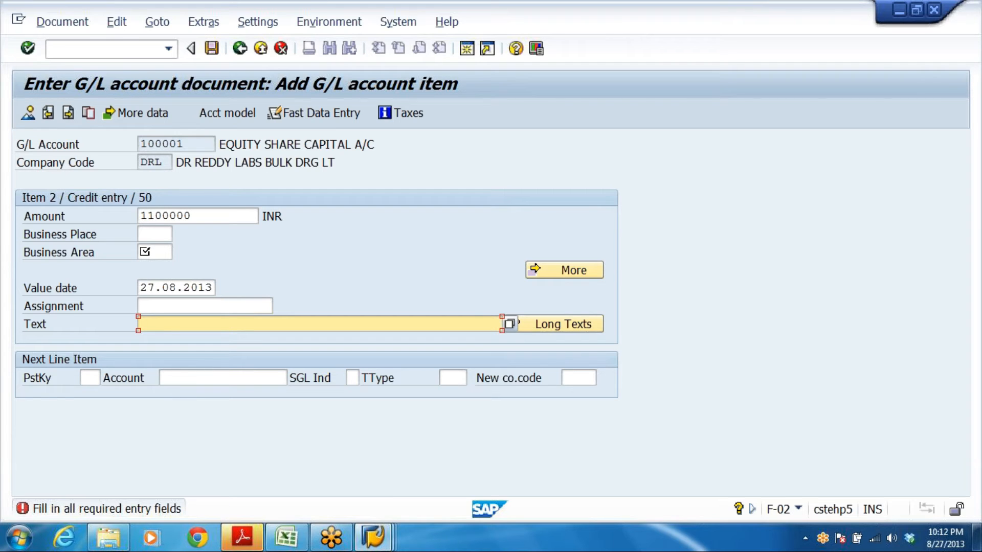
Fill in the credit item's text EQUITY SHARE CAP RECD and business area DRHY, and try to display the document overview
{"action": "key", "text": "BackSpace"}
{"action": "left_click", "coordinate": [182, 340]}
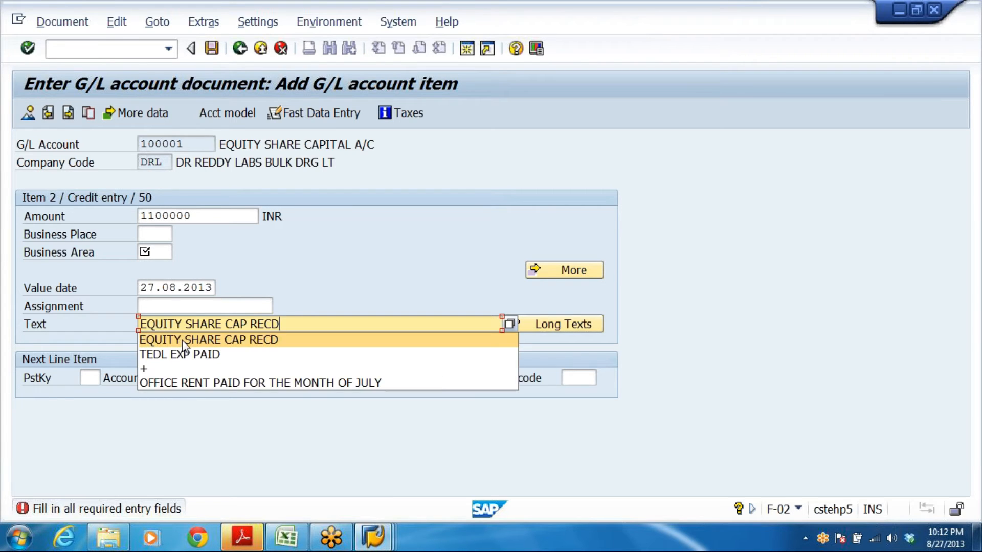
{"action": "left_click", "coordinate": [154, 252]}
{"action": "key", "text": "BackSpace"}
{"action": "left_click", "coordinate": [161, 266]}
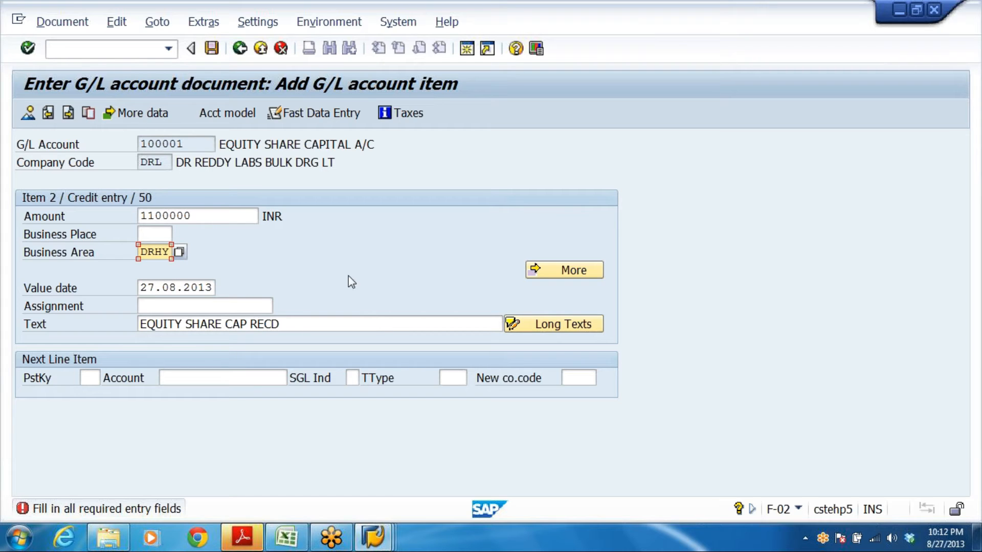
{"action": "left_click", "coordinate": [29, 114]}
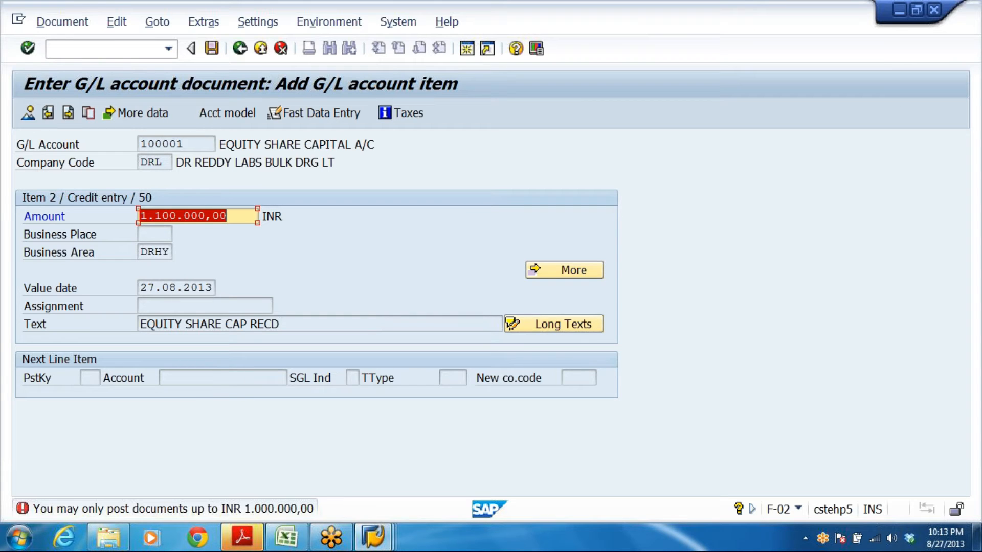
Set the equity share capital item's amount to 1000000 INR and display the document overview
{"action": "left_click", "coordinate": [238, 216]}
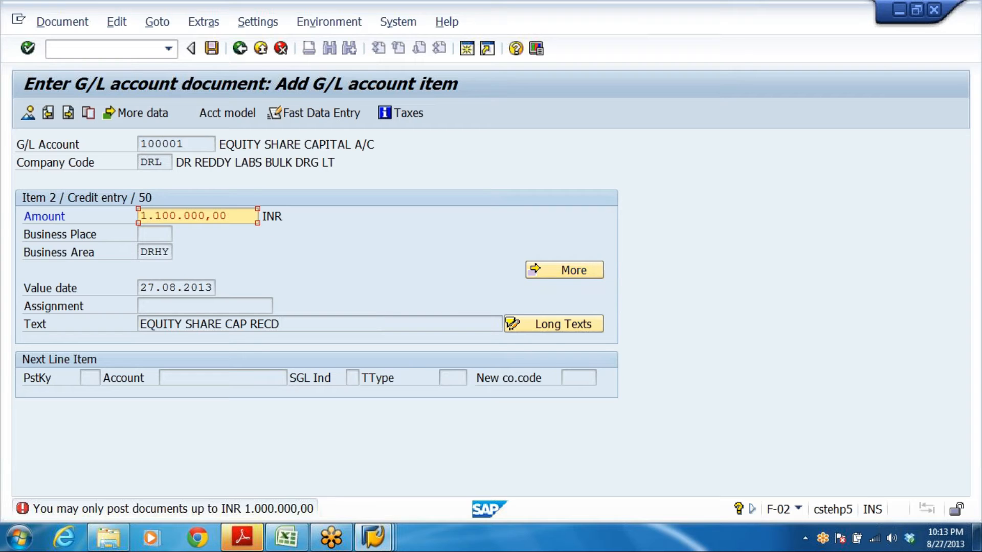
{"action": "left_click_drag", "start_coordinate": [228, 217], "coordinate": [3, 224]}
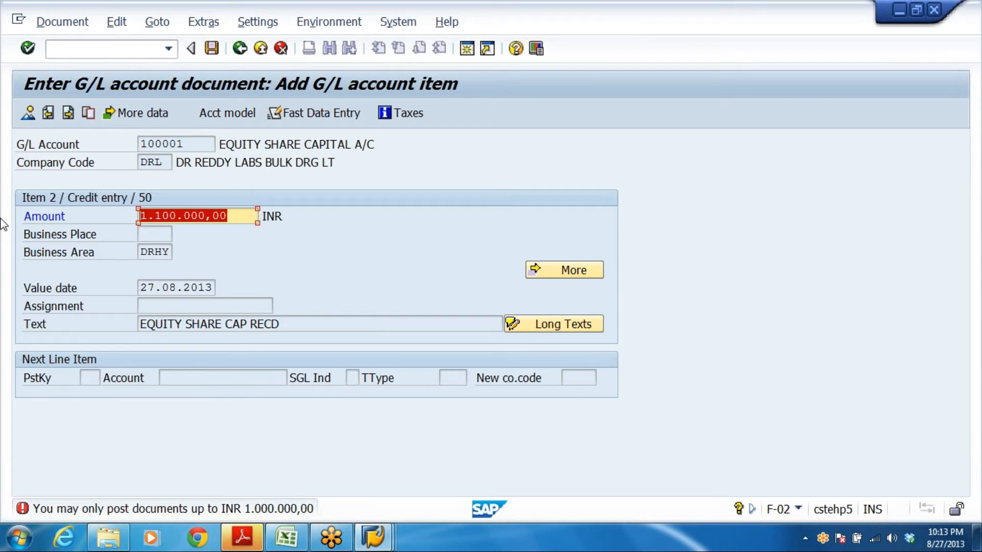
{"action": "type", "text": "1000"}
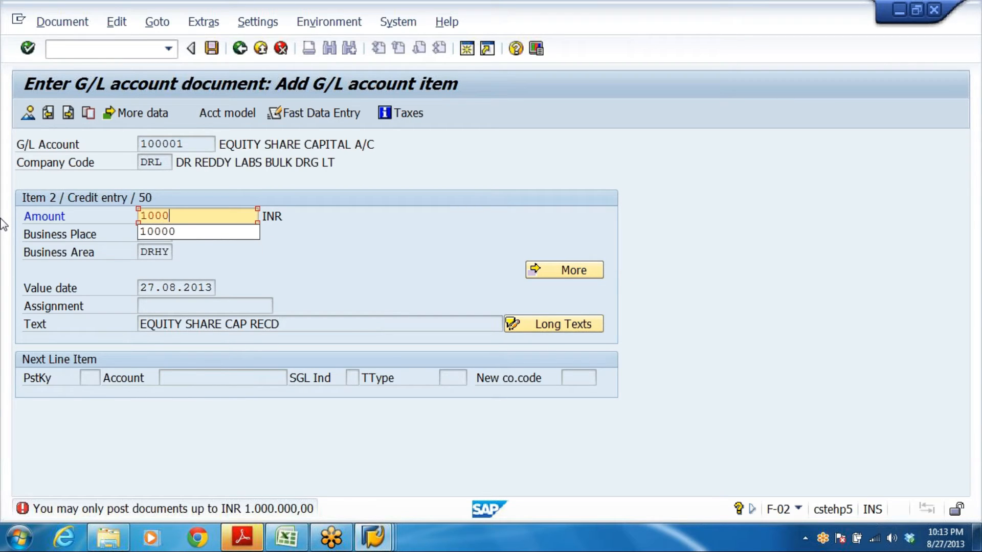
{"action": "type", "text": "000"}
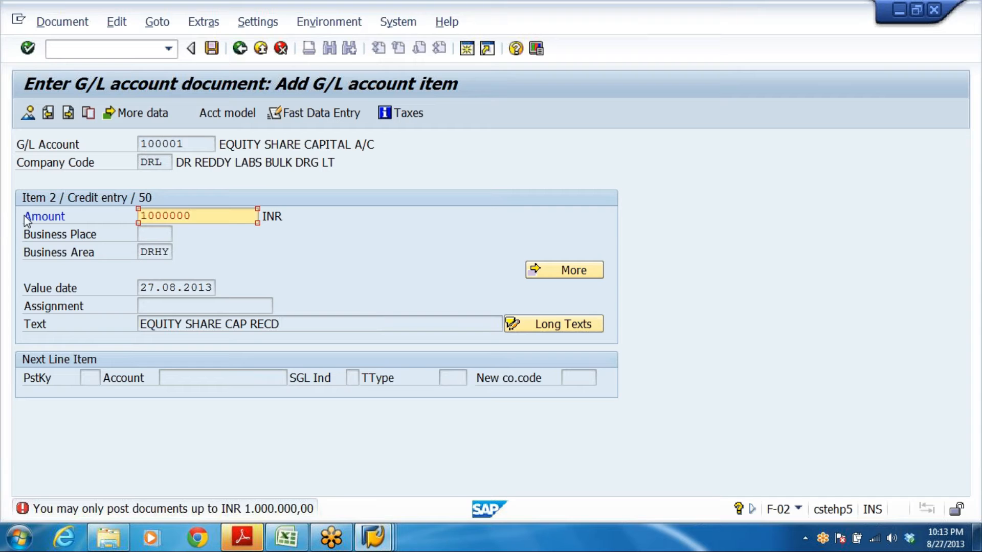
{"action": "left_click", "coordinate": [26, 114]}
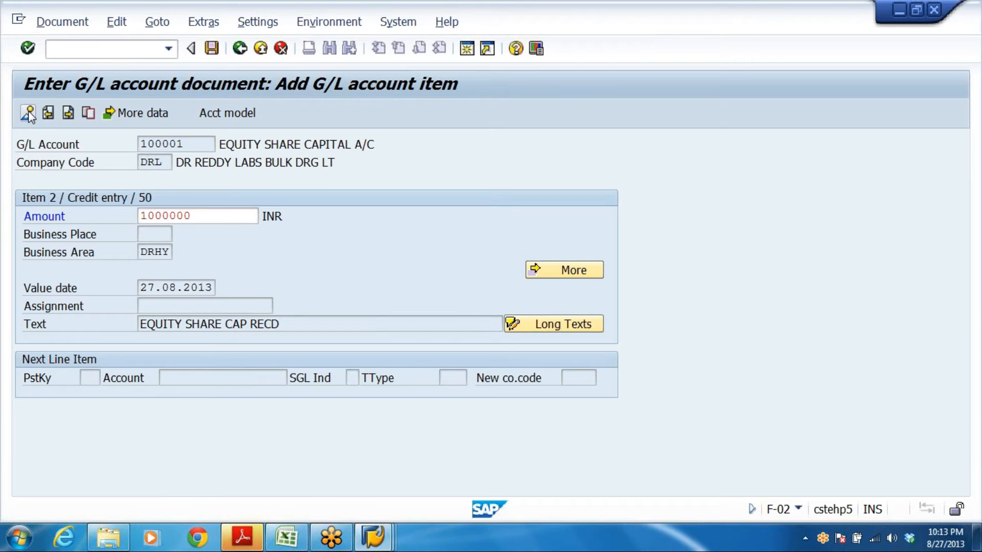
{"action": "left_click", "coordinate": [29, 111]}
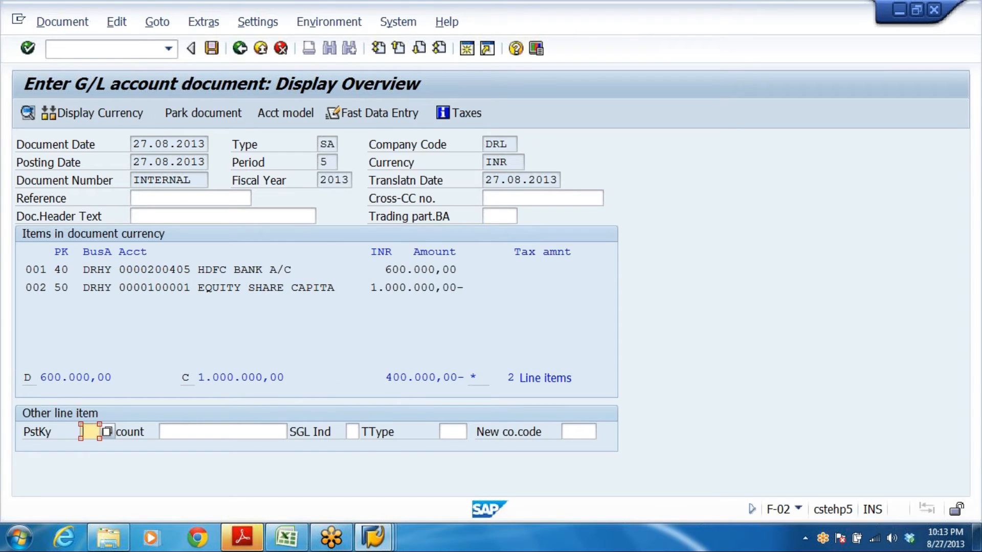
Open the HDFC Bank debit item, set its amount to 1000000 INR and return to the document overview
{"action": "double_click", "coordinate": [402, 270]}
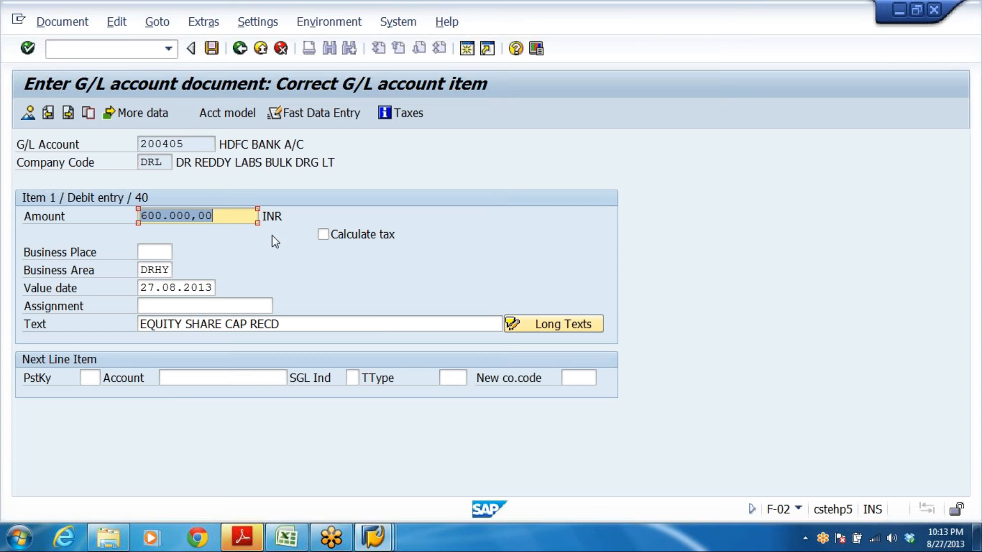
{"action": "key", "text": "Delete"}
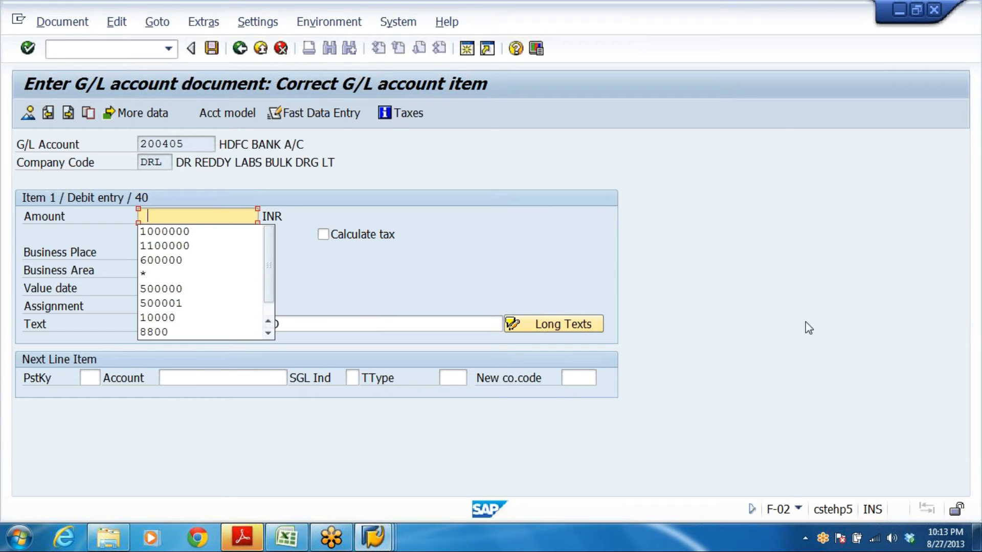
{"action": "left_click", "coordinate": [195, 231]}
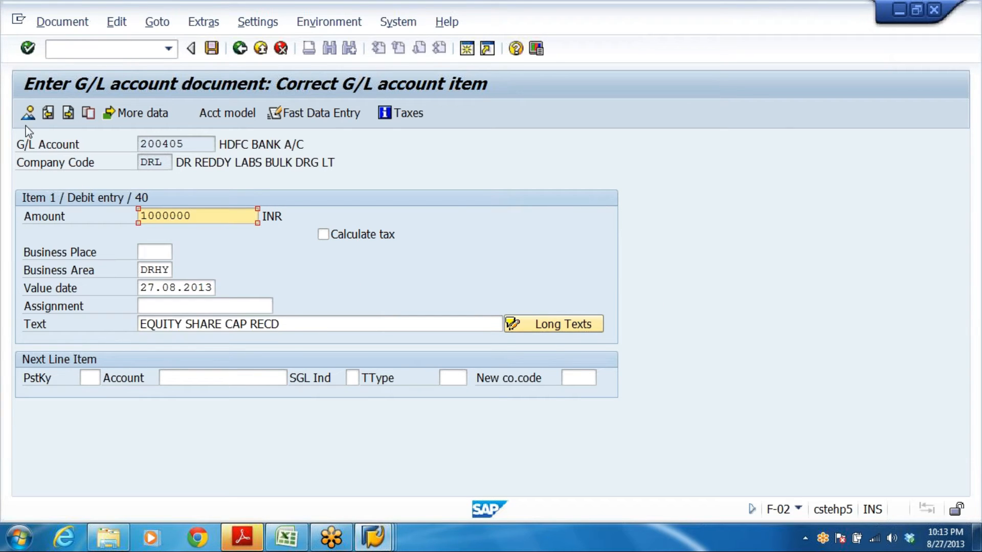
{"action": "left_click", "coordinate": [28, 113]}
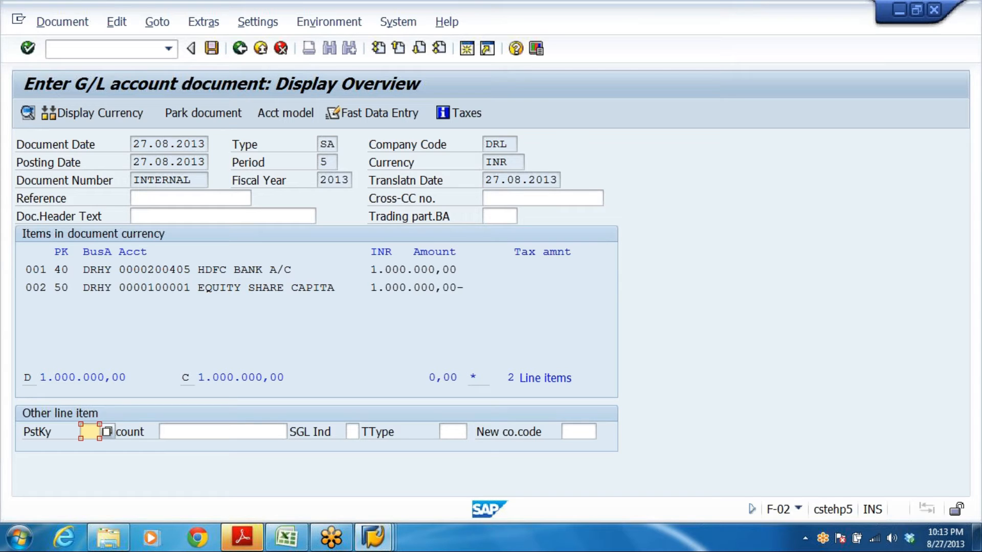
Review the posting key, business area, account and amount of both line items in the document overview
{"action": "left_click", "coordinate": [61, 270]}
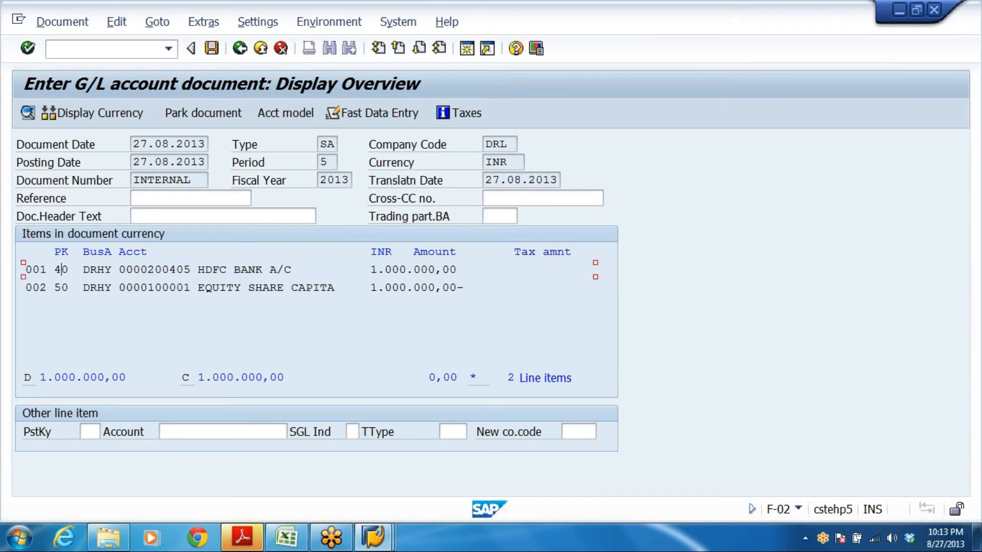
{"action": "left_click", "coordinate": [104, 270]}
{"action": "left_click_drag", "start_coordinate": [306, 270], "coordinate": [184, 269]}
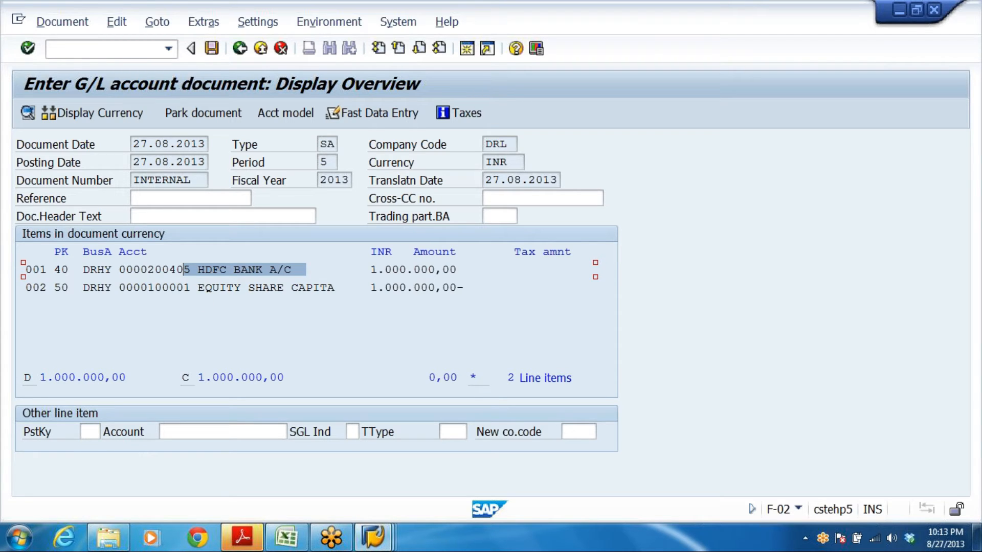
{"action": "left_click_drag", "start_coordinate": [377, 269], "coordinate": [457, 270]}
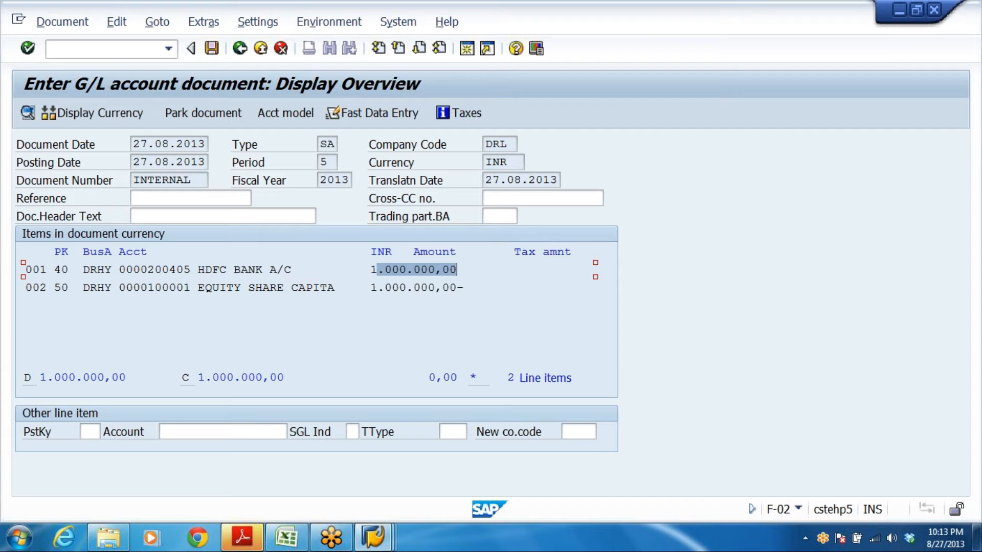
{"action": "left_click_drag", "start_coordinate": [147, 287], "coordinate": [350, 287]}
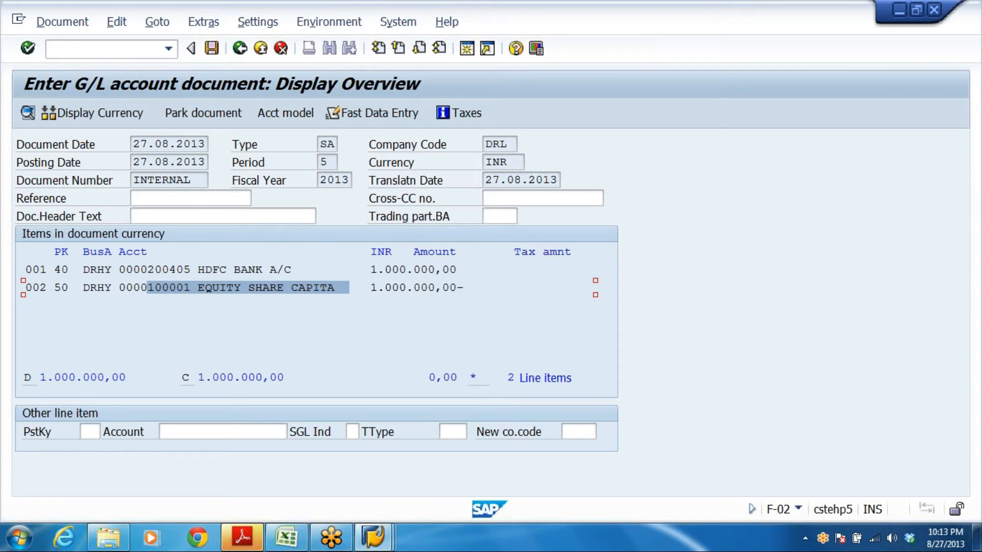
{"action": "left_click", "coordinate": [62, 287]}
{"action": "left_click", "coordinate": [40, 288]}
{"action": "left_click", "coordinate": [83, 288]}
{"action": "left_click", "coordinate": [176, 288]}
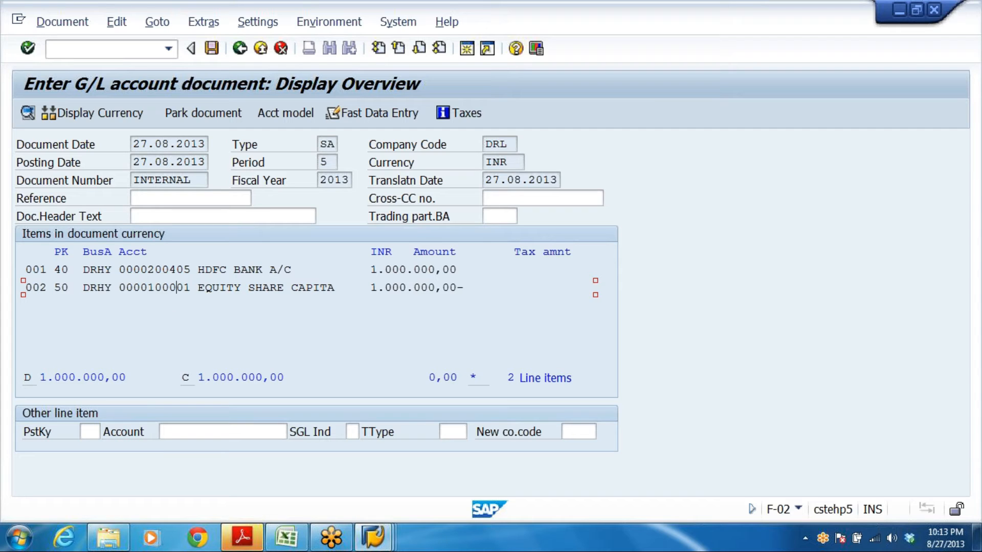
{"action": "left_click", "coordinate": [407, 288]}
Post the G/L document and exit General Posting to the SAP Easy Access screen, discarding the new header data
{"action": "left_click", "coordinate": [211, 49]}
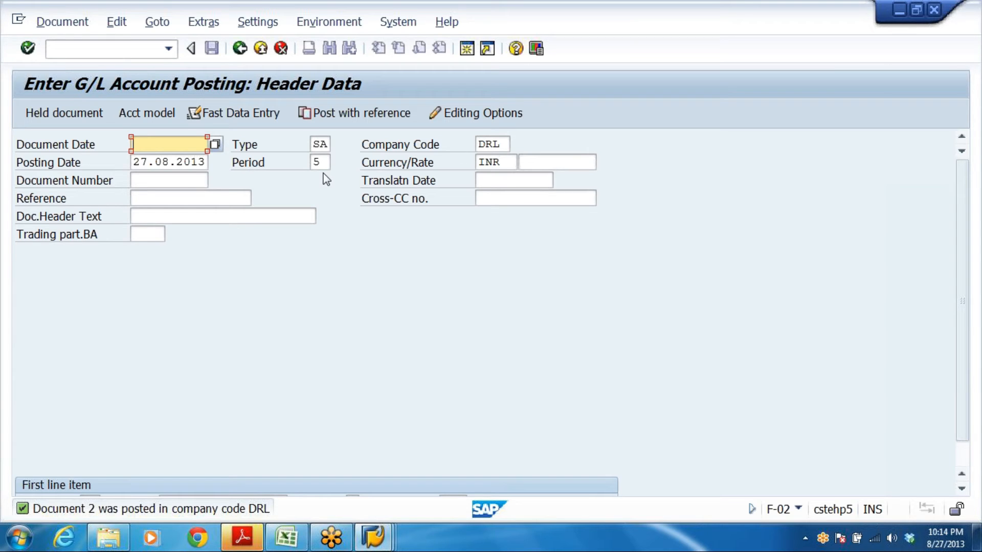
{"action": "left_click", "coordinate": [260, 49]}
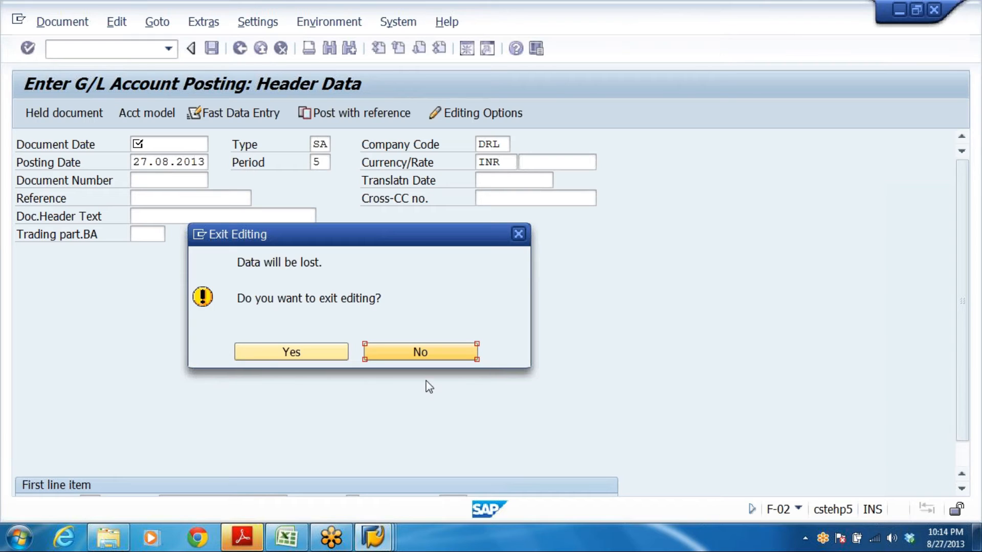
{"action": "left_click", "coordinate": [266, 357]}
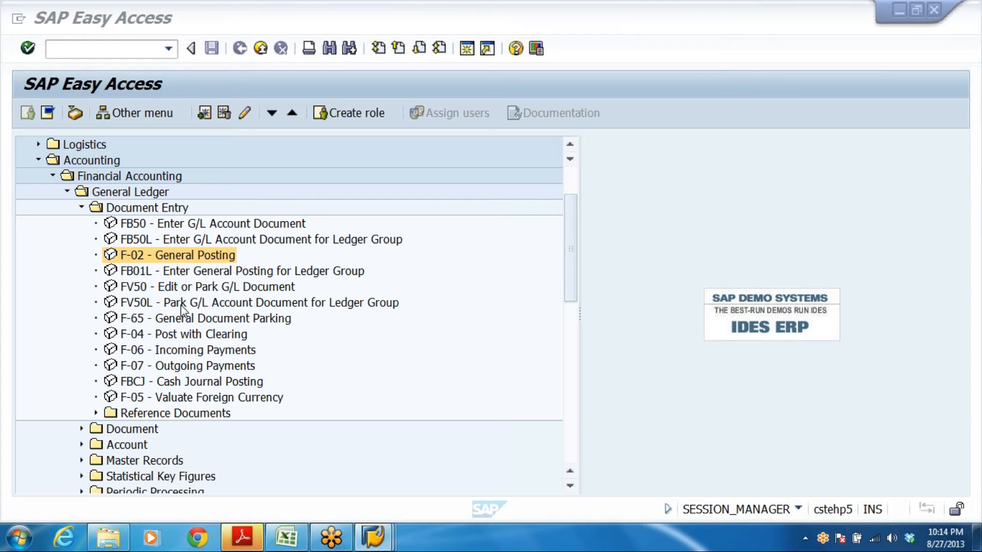
Collapse the Document Entry folder under General Ledger and expand it again
{"action": "left_click", "coordinate": [82, 207]}
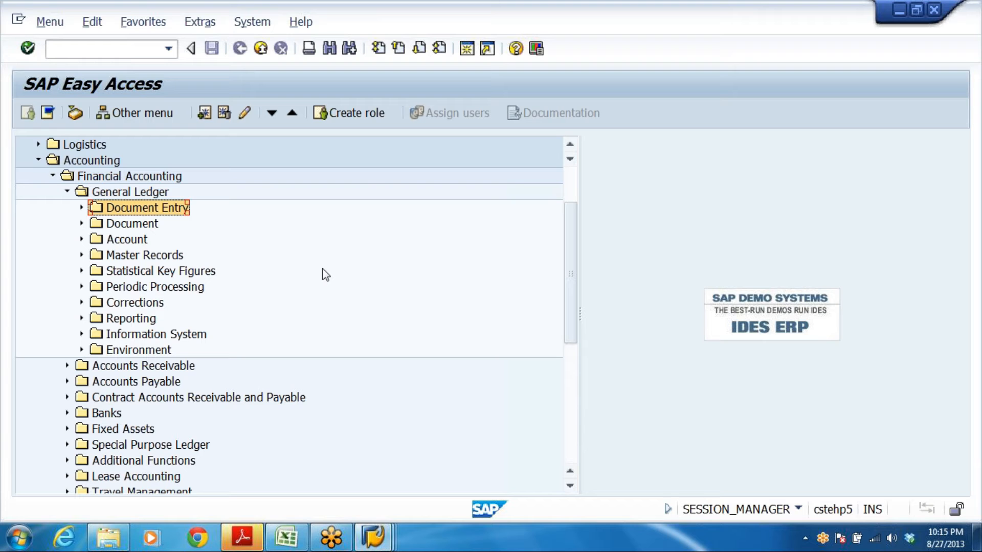
{"action": "left_click", "coordinate": [243, 537]}
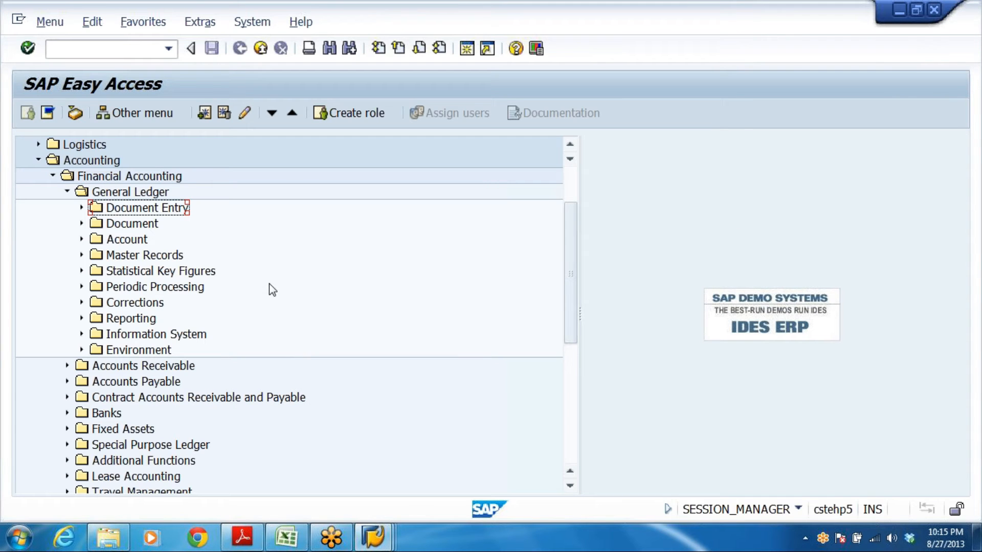
{"action": "left_click", "coordinate": [112, 209]}
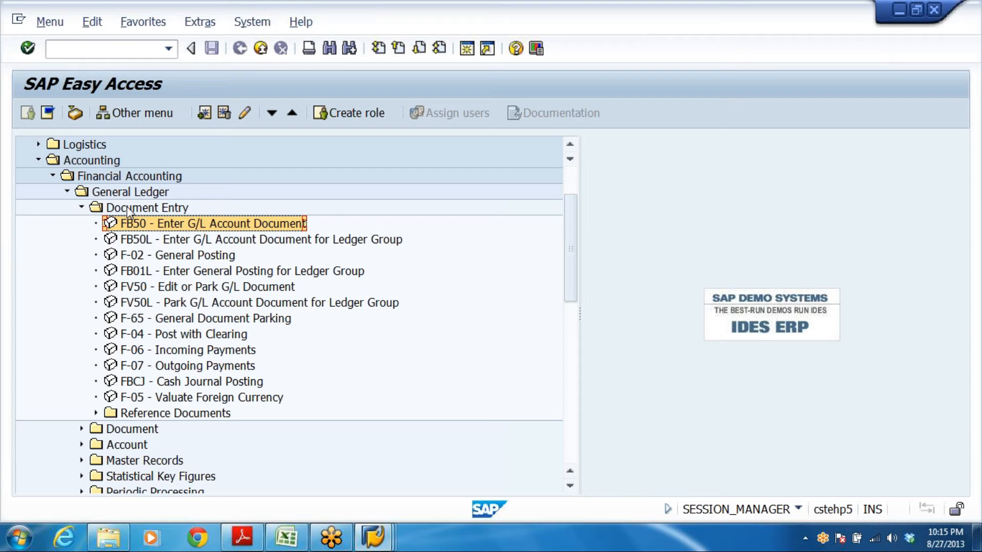
Switch to the DRL_GRP workbook in Excel and examine the second accounting entry, office rent paid from bank, with its narration
{"action": "key", "text": "Down"}
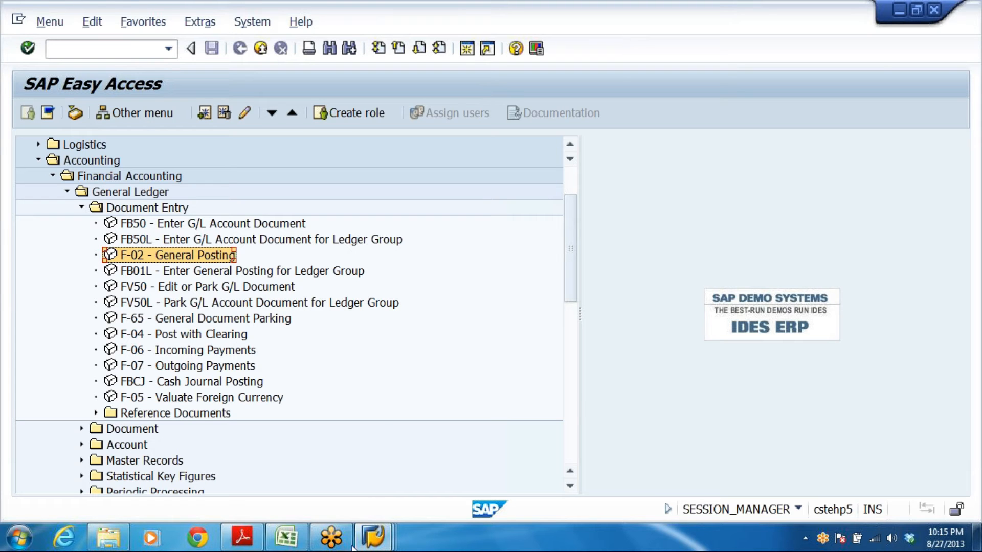
{"action": "key", "text": "Return"}
{"action": "key", "text": "alt+Tab"}
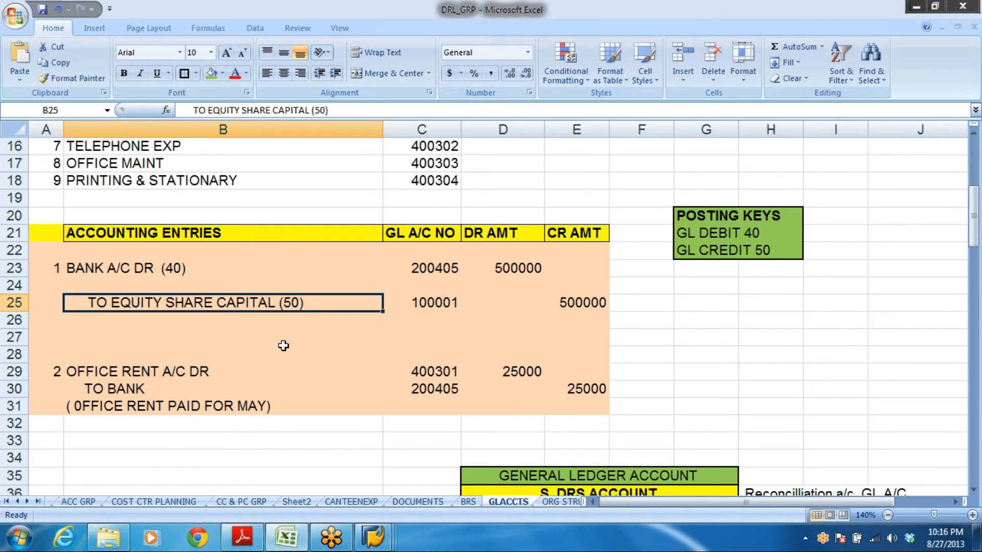
{"action": "scroll", "coordinate": [283, 344], "scroll_direction": "down", "scroll_amount": 4}
{"action": "left_click", "coordinate": [204, 279]}
{"action": "scroll", "coordinate": [233, 281], "scroll_direction": "up", "scroll_amount": 2}
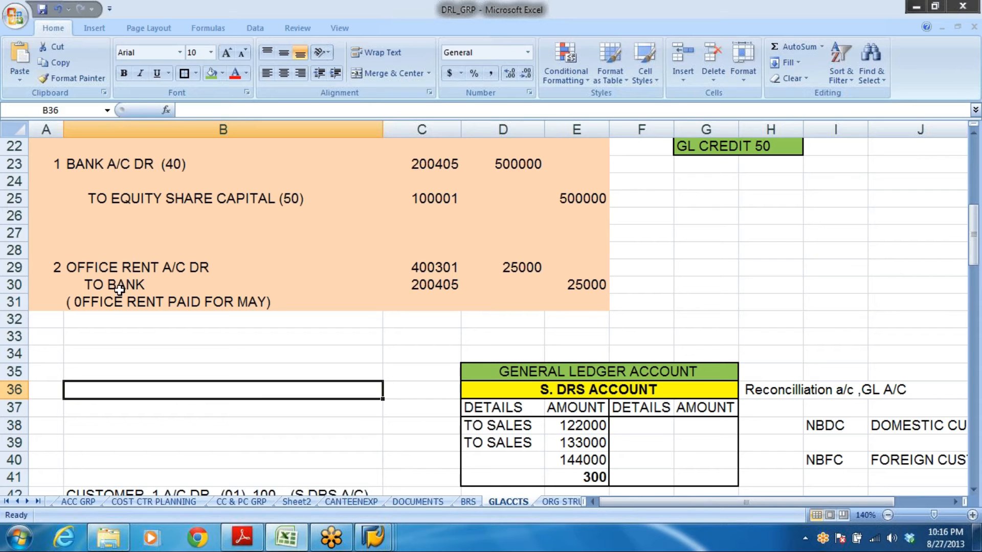
{"action": "left_click", "coordinate": [120, 271]}
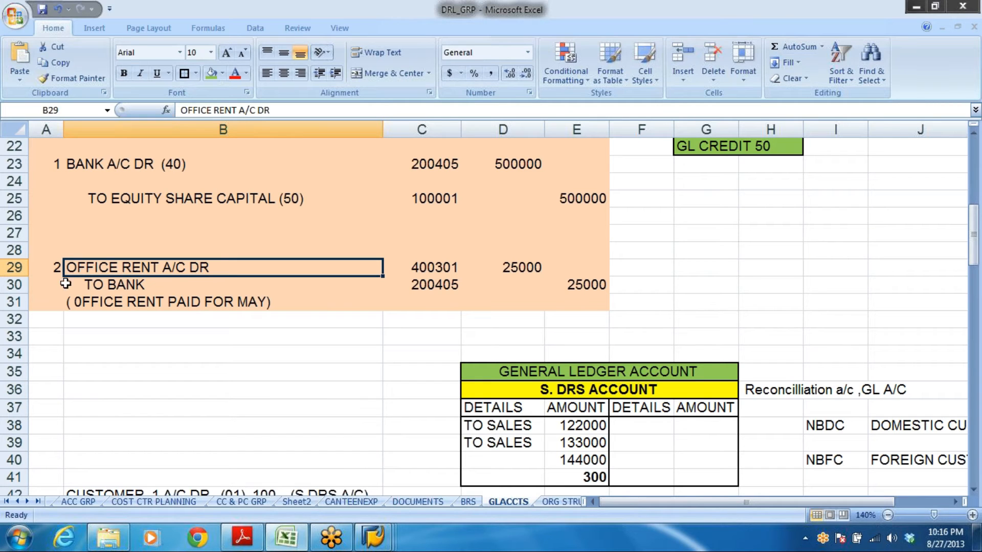
{"action": "left_click_drag", "start_coordinate": [94, 272], "coordinate": [212, 277]}
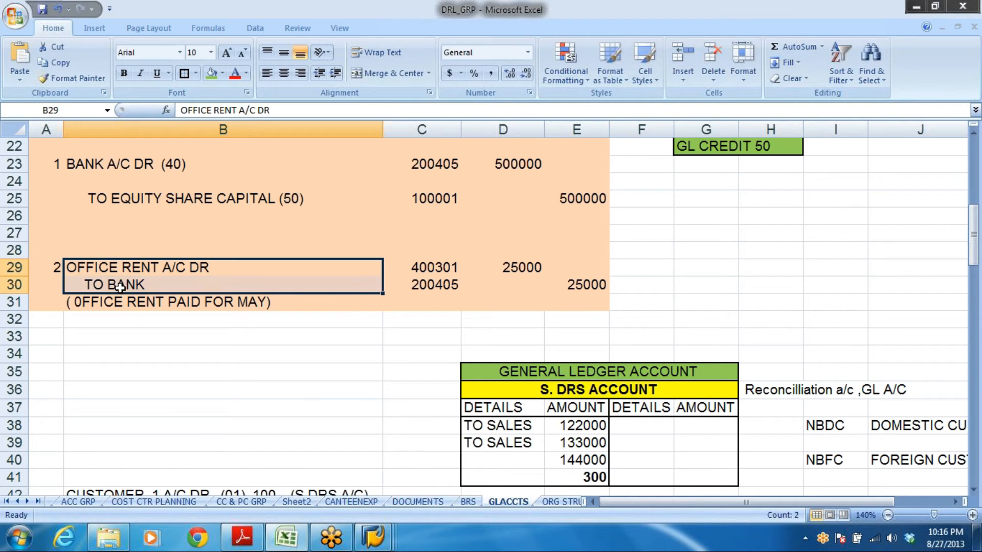
{"action": "left_click", "coordinate": [117, 302]}
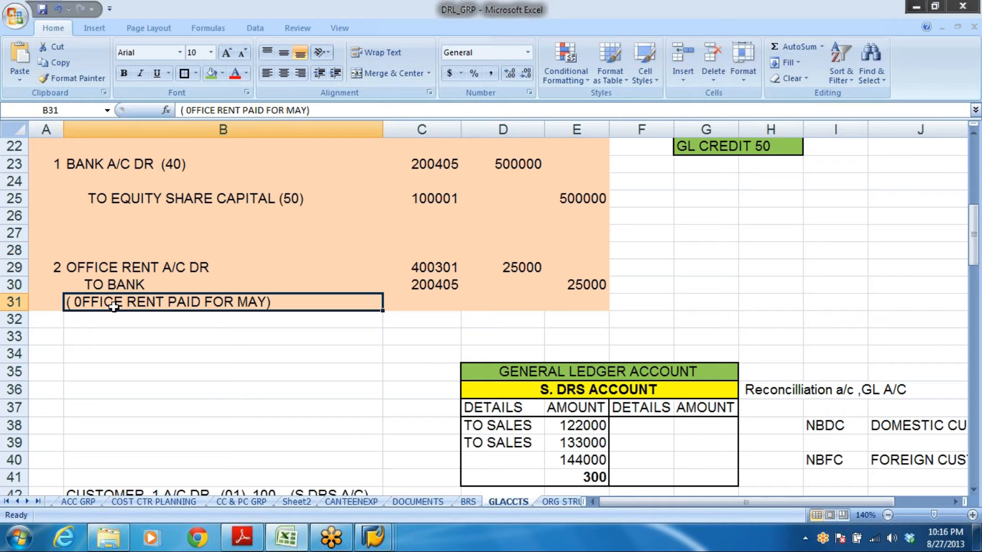
Check the G/L account numbers and the debit and credit amounts of the office rent entry
{"action": "left_click_drag", "start_coordinate": [424, 268], "coordinate": [465, 284]}
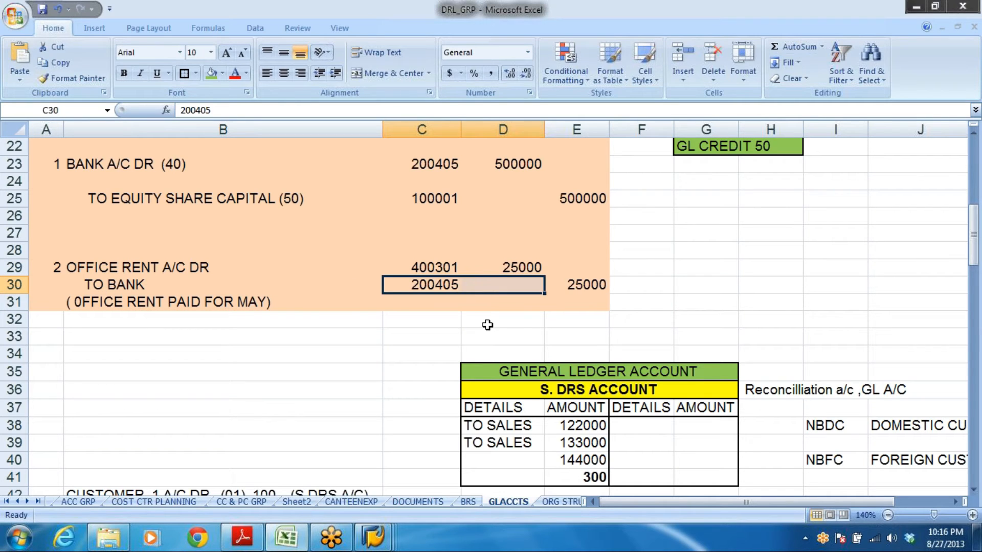
{"action": "left_click", "coordinate": [443, 293]}
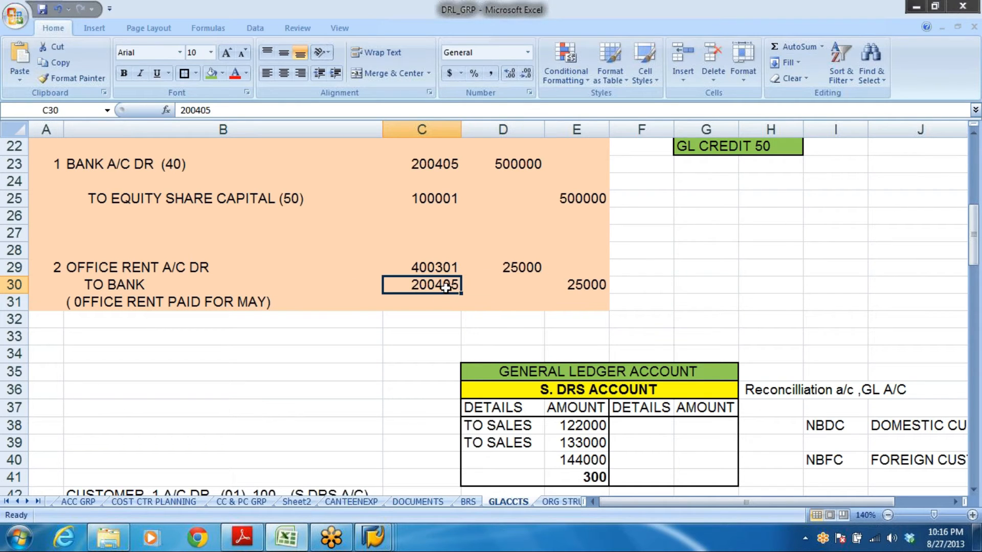
{"action": "left_click", "coordinate": [516, 270]}
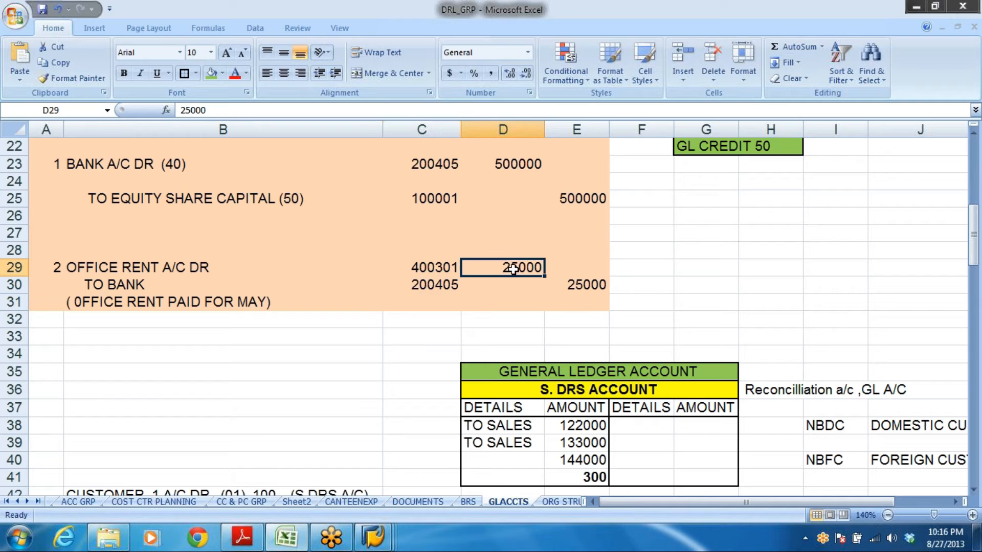
{"action": "left_click", "coordinate": [603, 289]}
{"action": "left_click", "coordinate": [159, 267]}
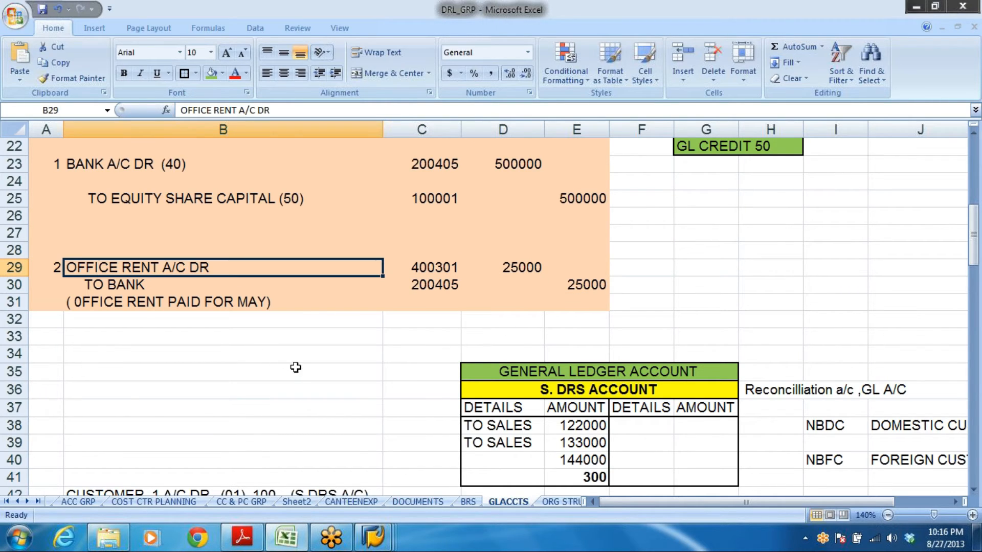
Switch back to SAP, open F-02 General Posting and set the document date to 27.08.2013 for company code DRL
{"action": "key", "text": "alt+Tab"}
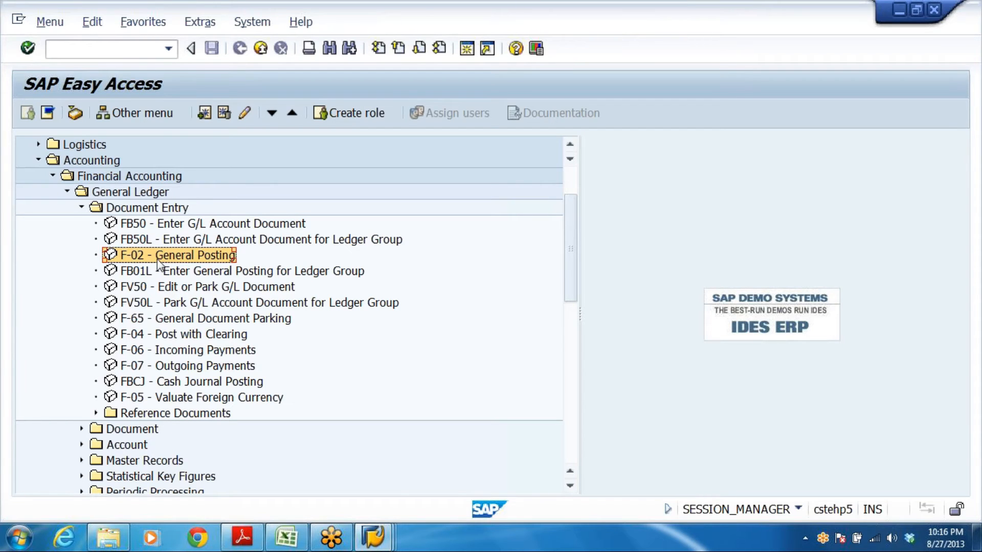
{"action": "double_click", "coordinate": [131, 256]}
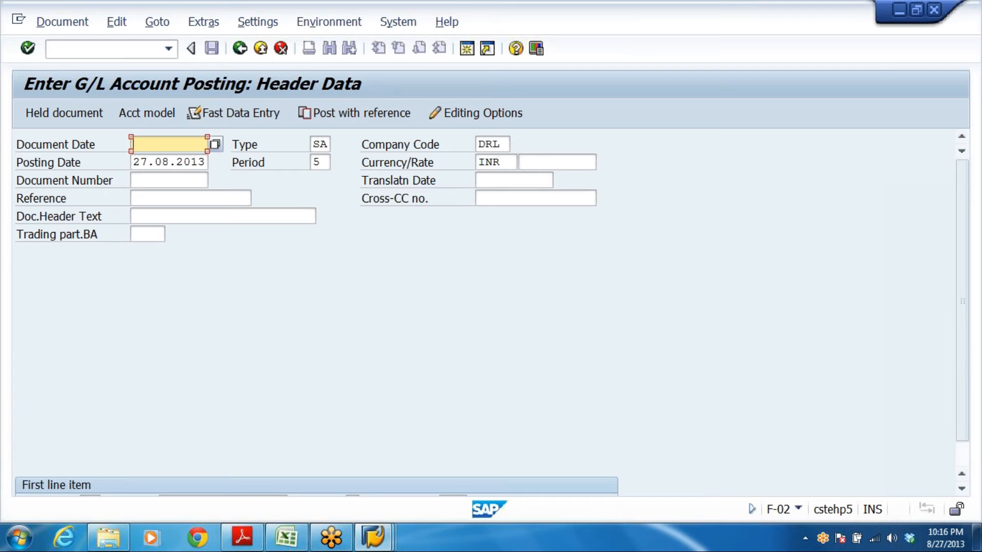
{"action": "key", "text": "Down"}
{"action": "key", "text": "Down"}
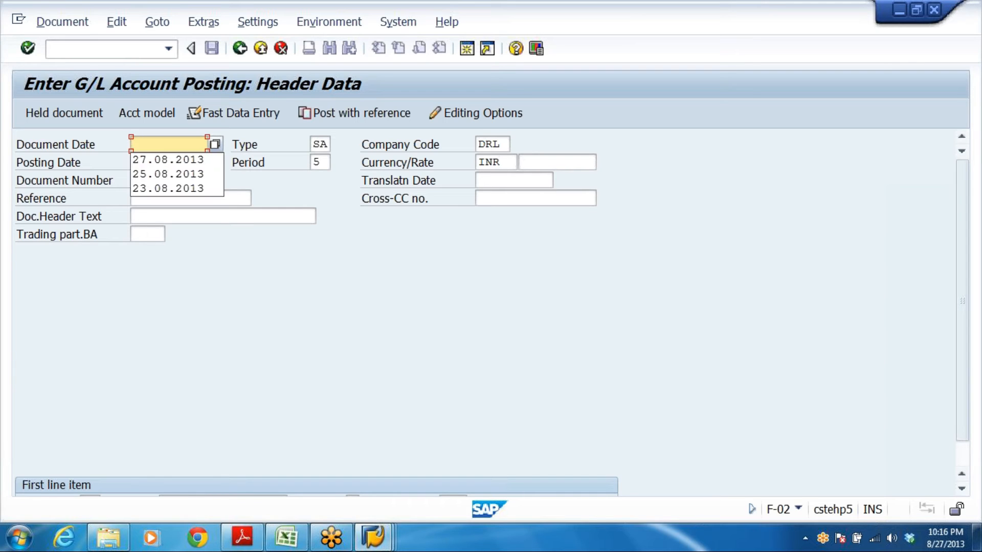
{"action": "key", "text": "Return"}
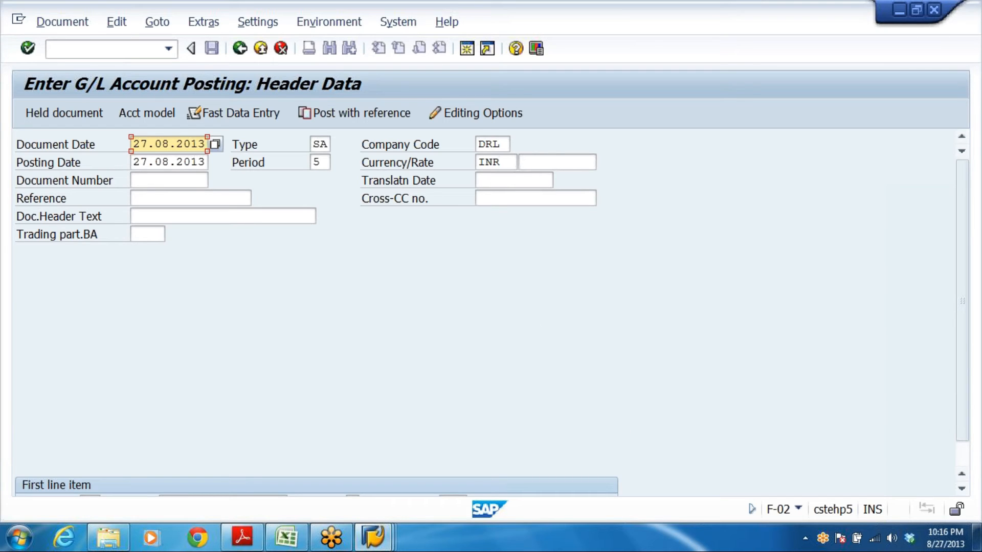
{"action": "left_click", "coordinate": [501, 144]}
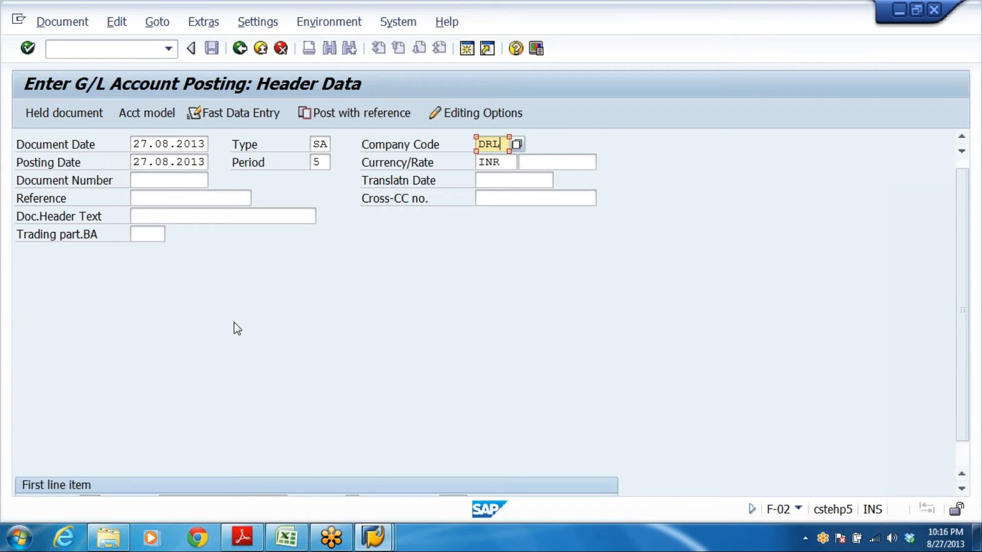
Enter the first line item with posting key 40 and G/L account 400301 OFFICE RENT, and open its item details
{"action": "scroll", "coordinate": [235, 328], "scroll_direction": "down", "scroll_amount": 1}
{"action": "left_click", "coordinate": [99, 475]}
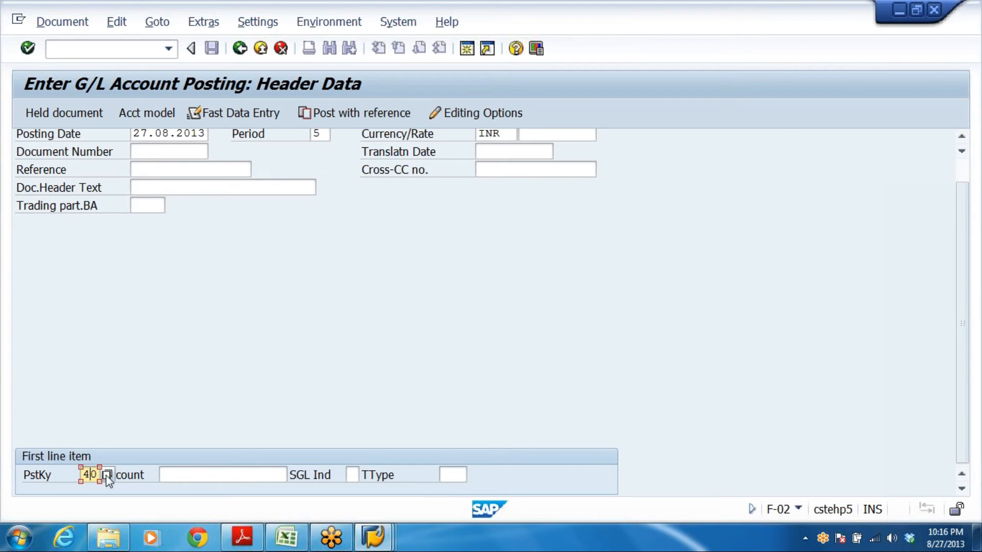
{"action": "key", "text": "Tab"}
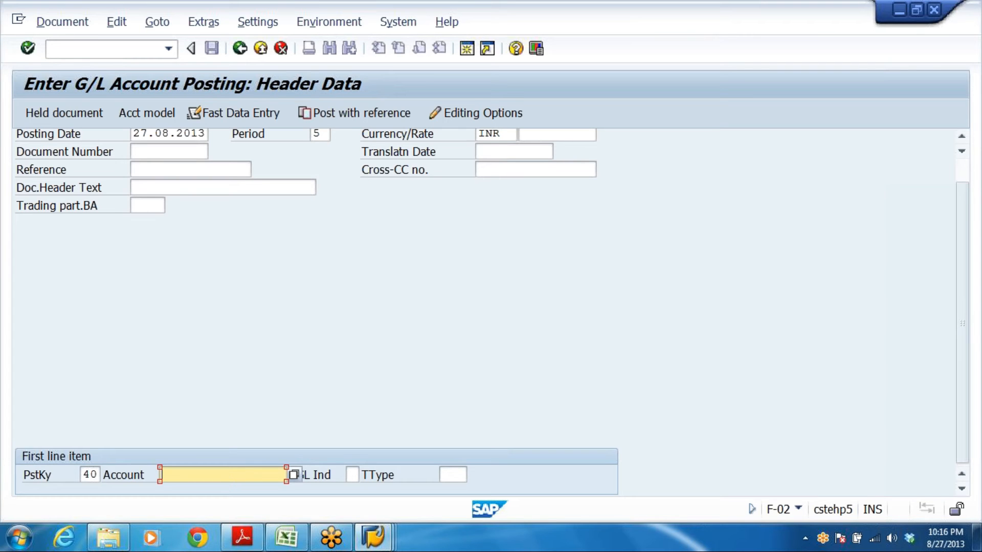
{"action": "left_click", "coordinate": [294, 475]}
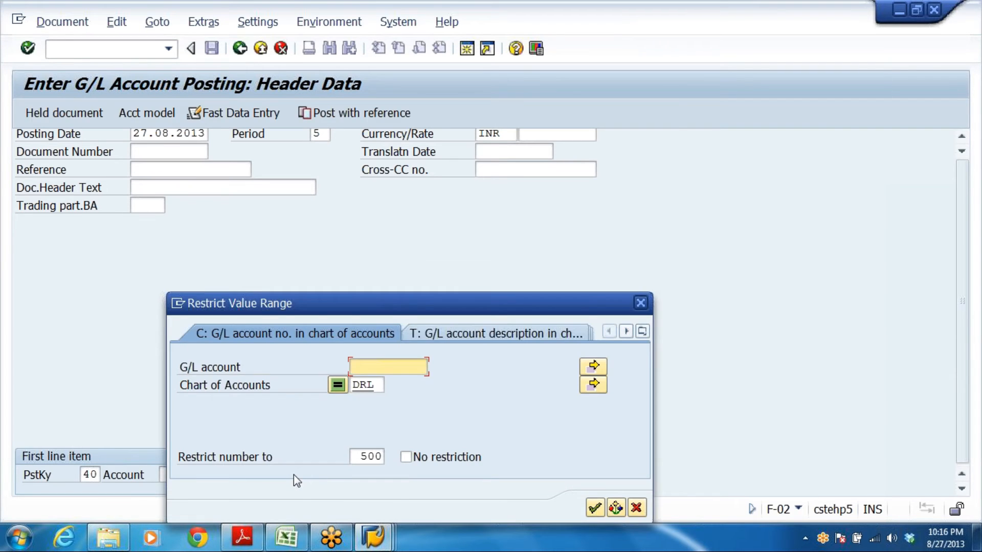
{"action": "key", "text": "Return"}
{"action": "left_click", "coordinate": [195, 330]}
{"action": "left_click", "coordinate": [197, 372]}
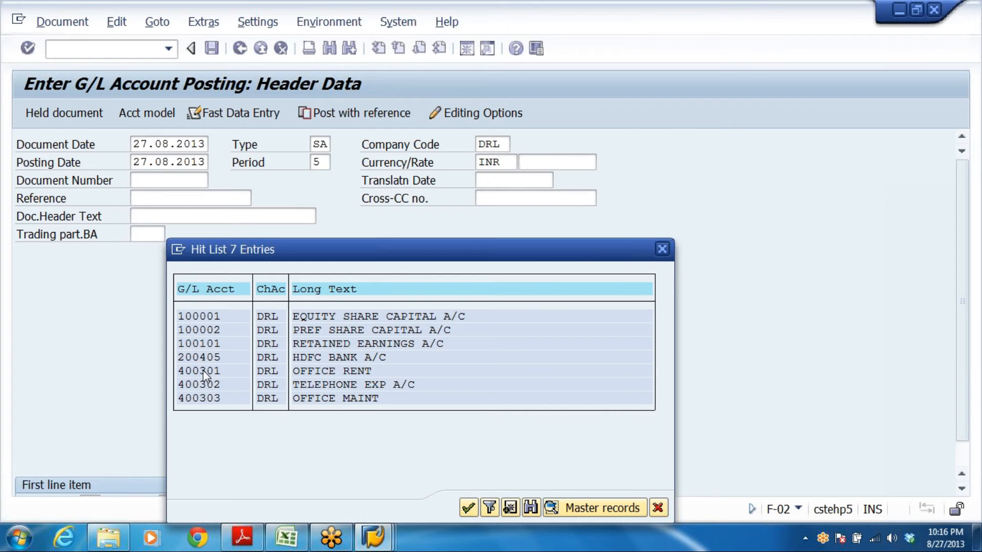
{"action": "double_click", "coordinate": [201, 372]}
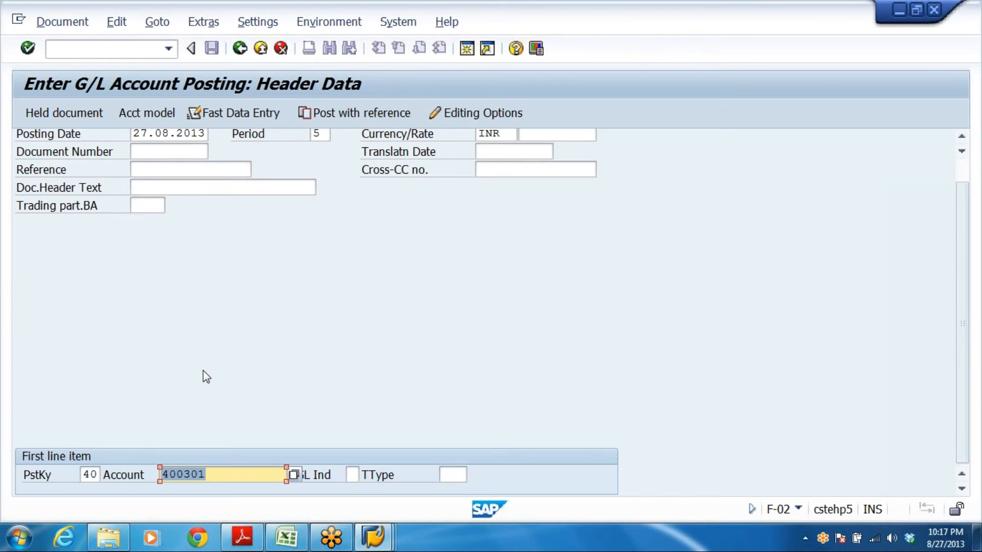
{"action": "key", "text": "Return"}
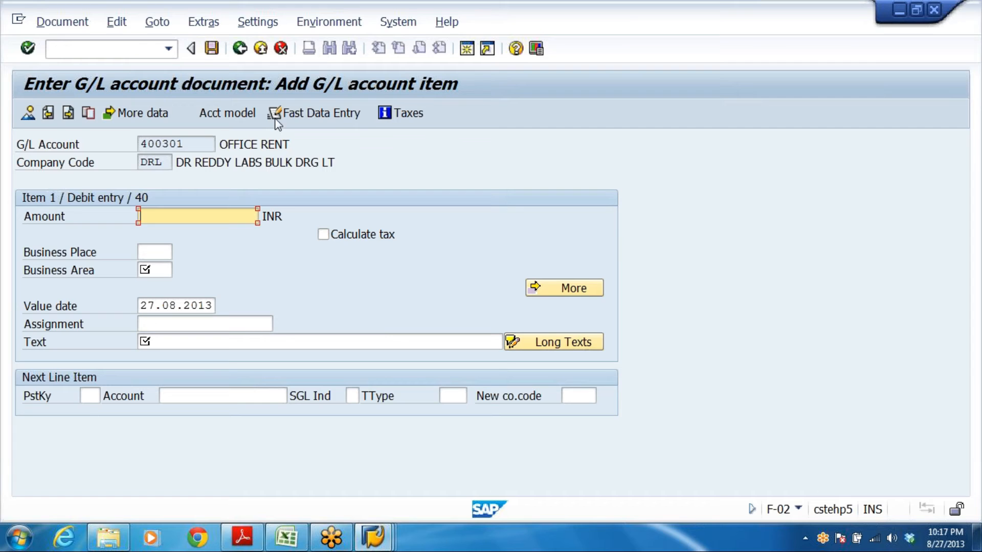
Fill the office rent debit item with amount 25000, business area DRHY and text "OFFICE RENT PAID FOR THE MONTH OF JULY"
{"action": "left_click", "coordinate": [261, 145]}
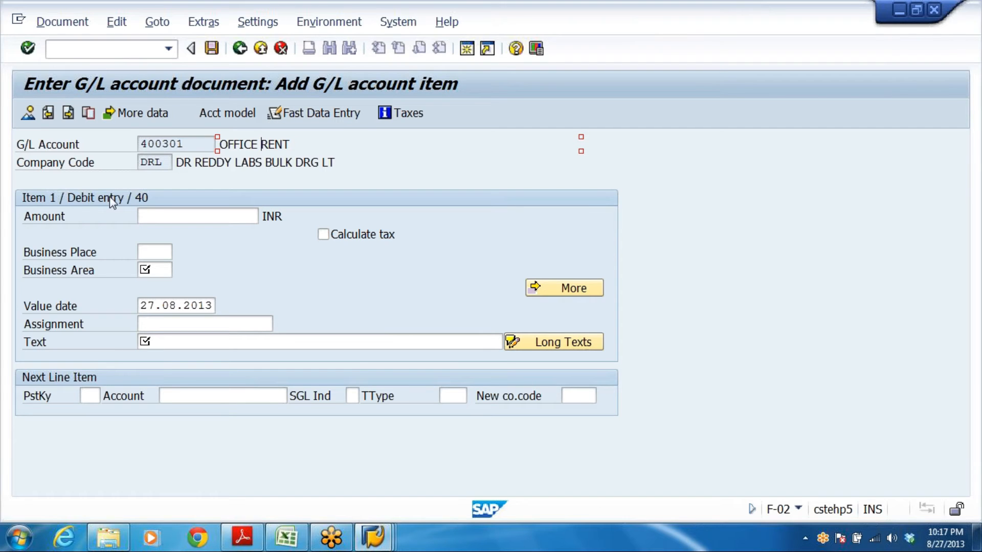
{"action": "left_click", "coordinate": [147, 216]}
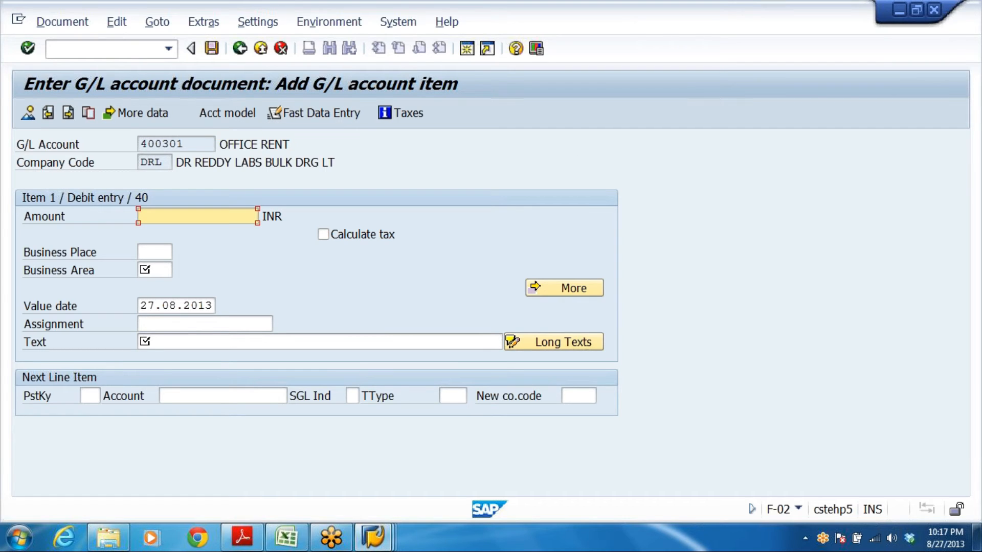
{"action": "type", "text": "2"}
{"action": "left_click", "coordinate": [179, 234]}
{"action": "left_click", "coordinate": [148, 270]}
{"action": "type", "text": "D"}
{"action": "left_click", "coordinate": [164, 297]}
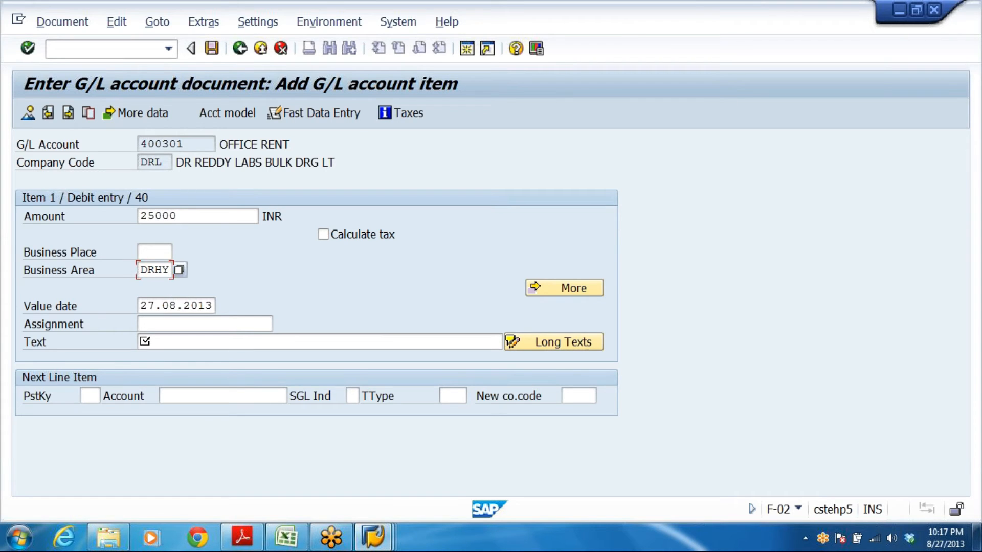
{"action": "left_click", "coordinate": [145, 341]}
{"action": "type", "text": "O"}
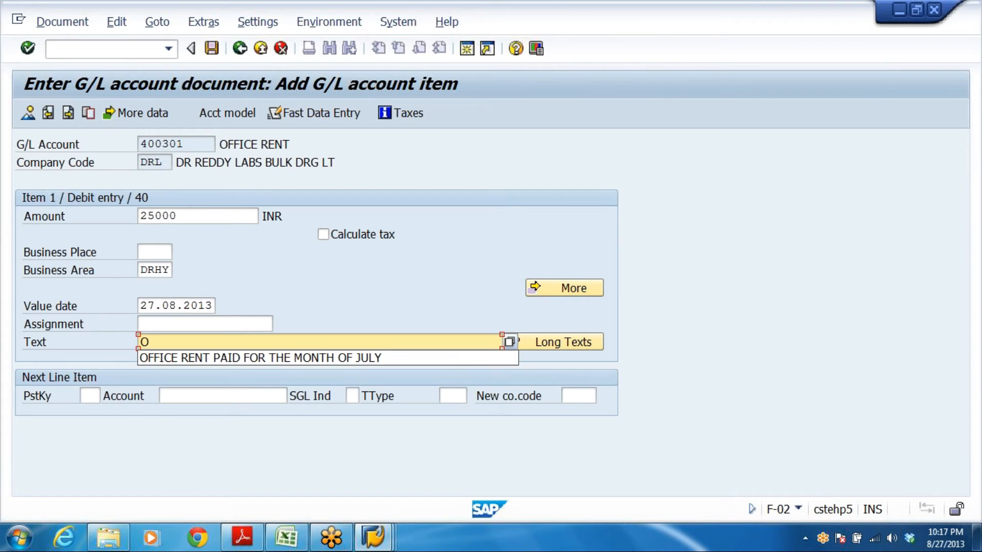
{"action": "left_click", "coordinate": [264, 358]}
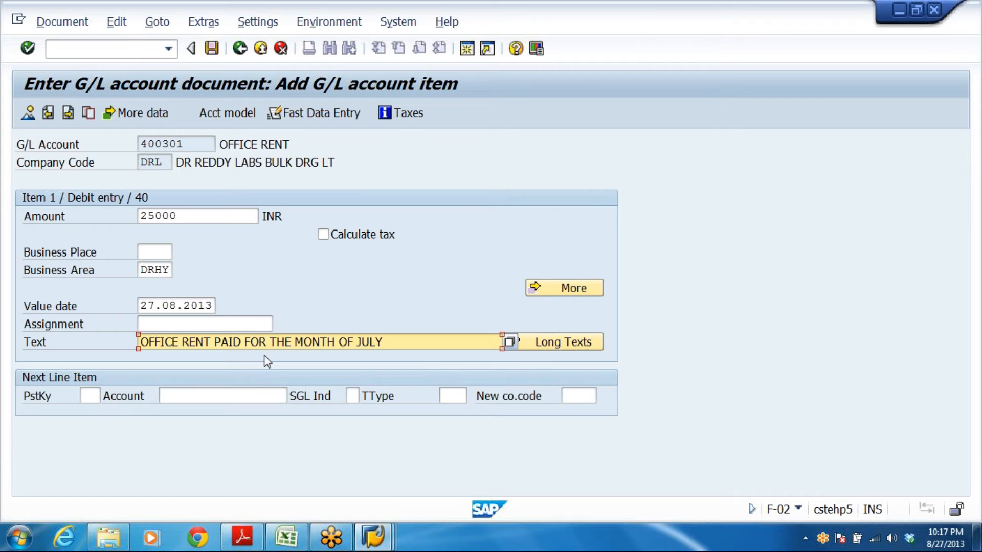
Add the next line item with posting key 50 and account 200405, select the debit item's text for reuse, and open the credit item
{"action": "key", "text": "Tab"}
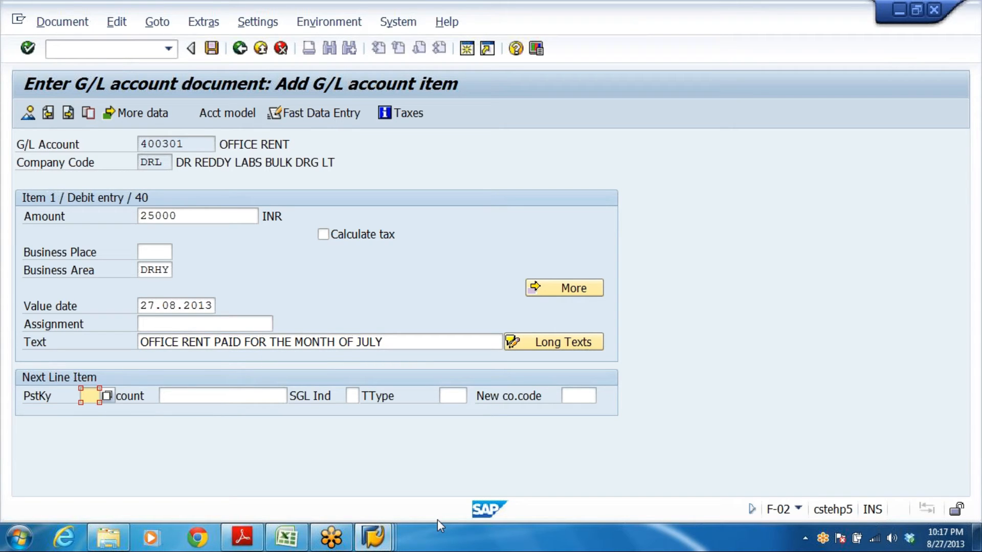
{"action": "type", "text": "50"}
{"action": "left_click", "coordinate": [182, 394]}
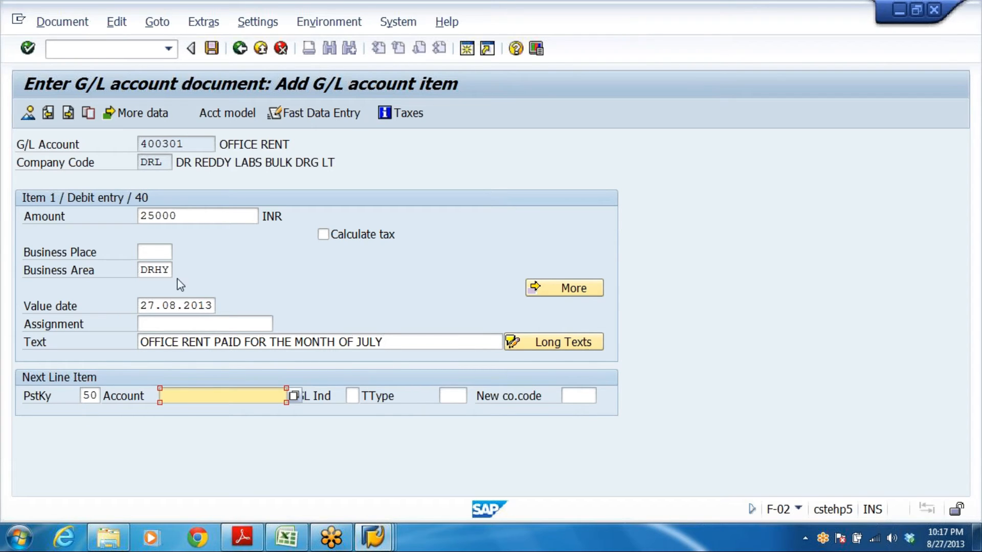
{"action": "type", "text": "2"}
{"action": "key", "text": "Down"}
{"action": "key", "text": "Return"}
{"action": "left_click_drag", "start_coordinate": [390, 342], "coordinate": [2, 287]}
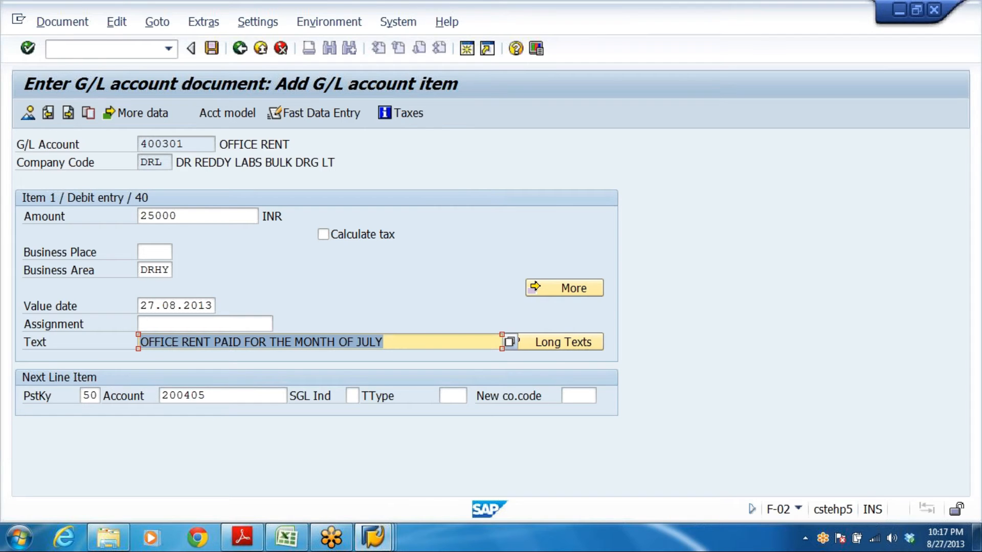
{"action": "key", "text": "Return"}
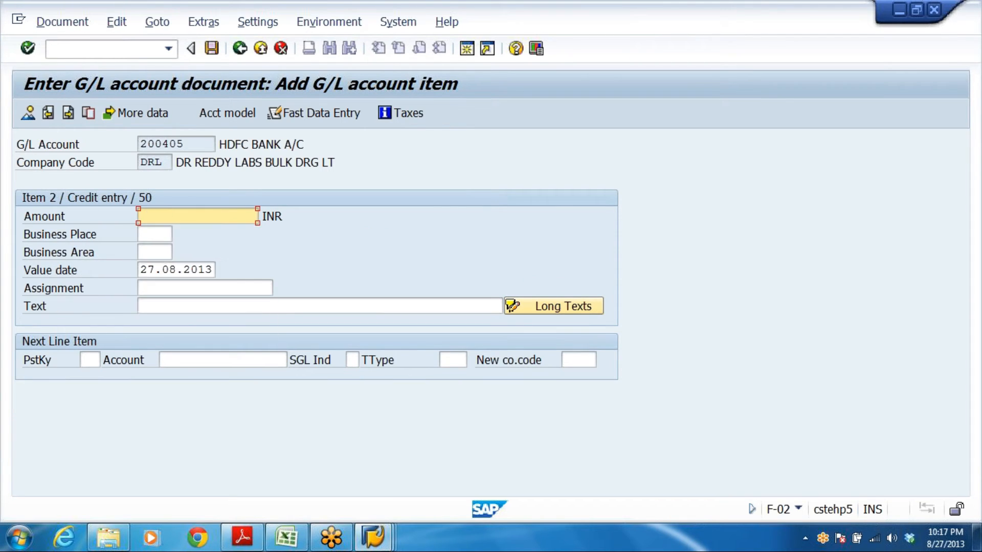
Fill the HDFC Bank credit item with amount 25000, business area DRHY and text "OFFICE RENT PAID FOR THE MONTH OF JULY"
{"action": "left_click", "coordinate": [162, 234]}
{"action": "left_click", "coordinate": [251, 307]}
{"action": "left_click", "coordinate": [211, 322]}
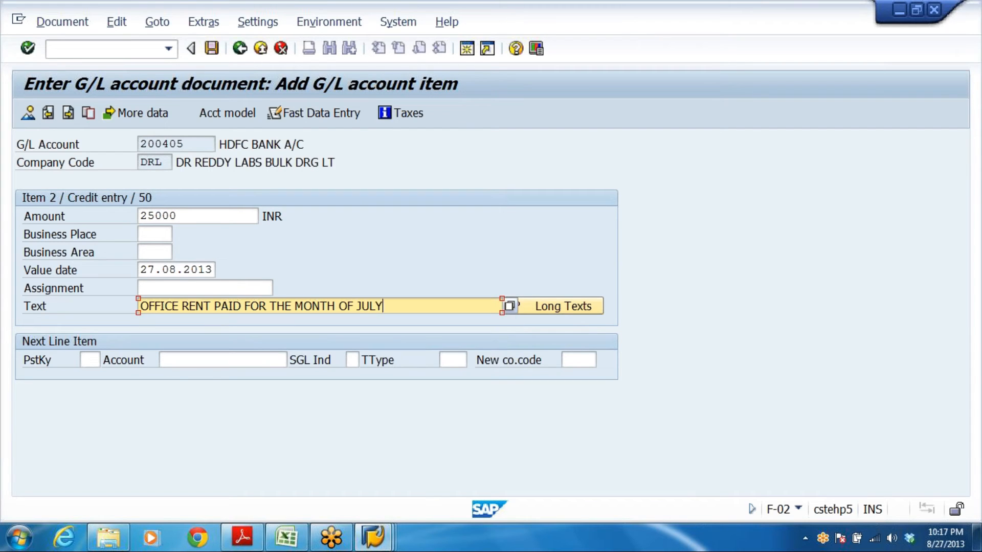
{"action": "left_click", "coordinate": [157, 252]}
{"action": "left_click", "coordinate": [158, 269]}
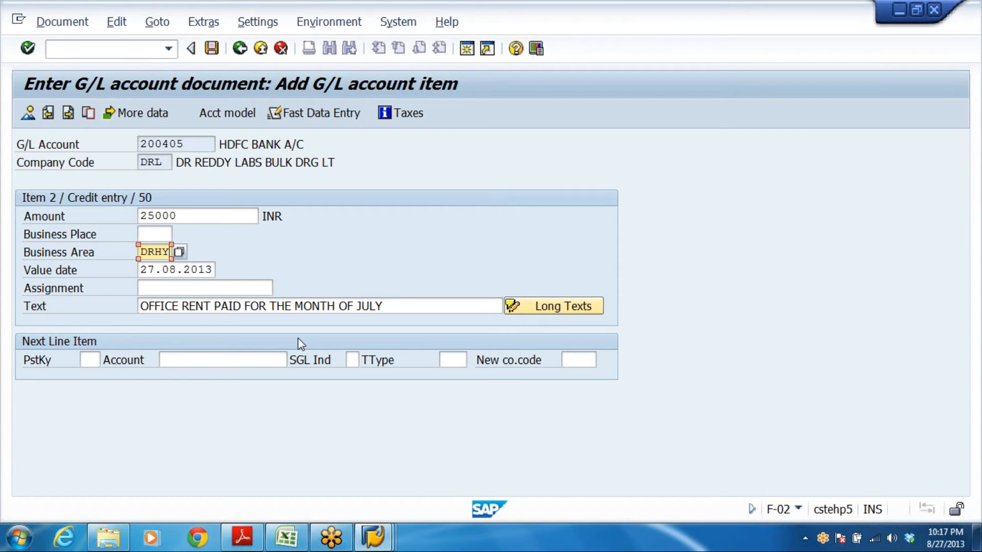
Display the overview of the office rent document and post it
{"action": "left_click", "coordinate": [28, 113]}
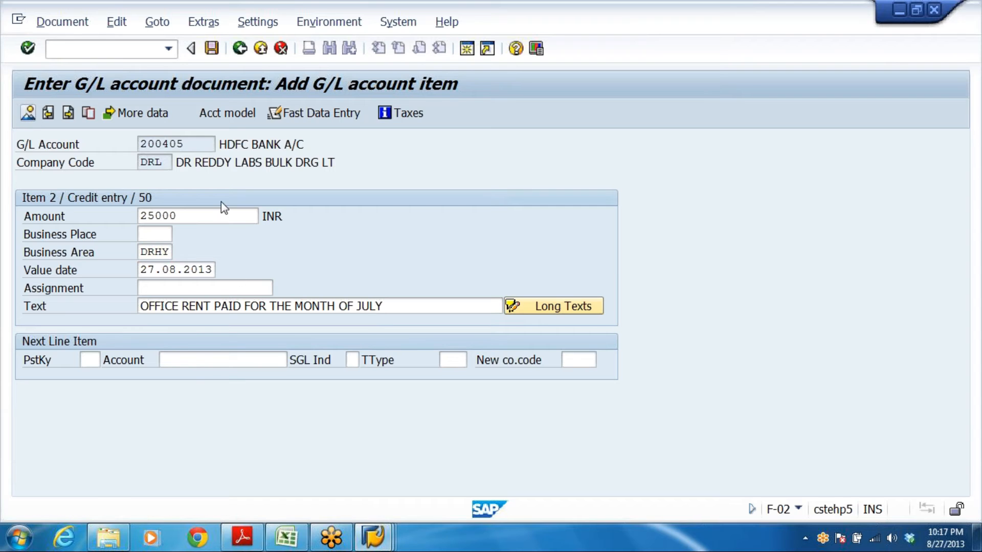
{"action": "left_click", "coordinate": [780, 37]}
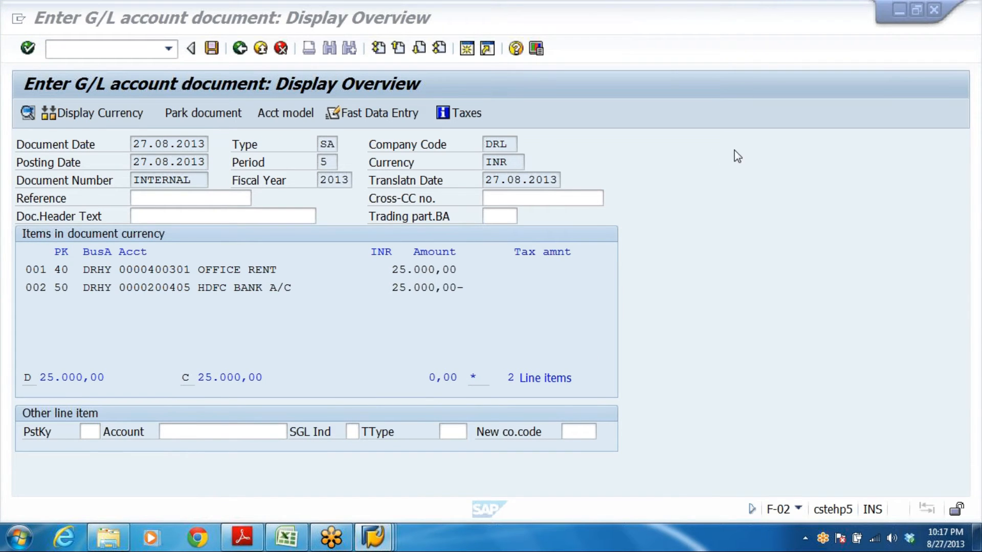
{"action": "left_click", "coordinate": [212, 51]}
{"action": "left_click", "coordinate": [212, 49]}
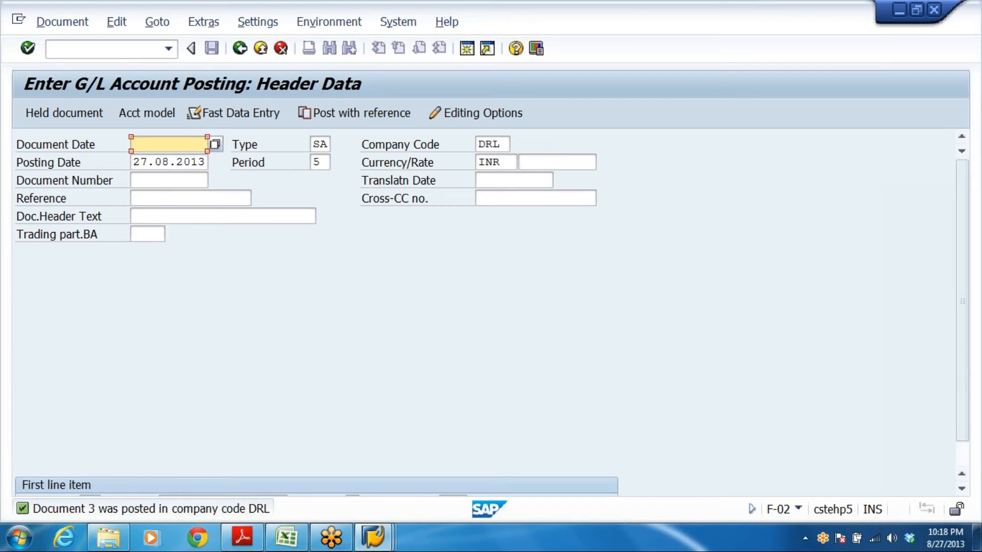
Exit the current G/L account posting, discarding its data, and start General Posting (F-02) again
{"action": "left_click", "coordinate": [240, 48]}
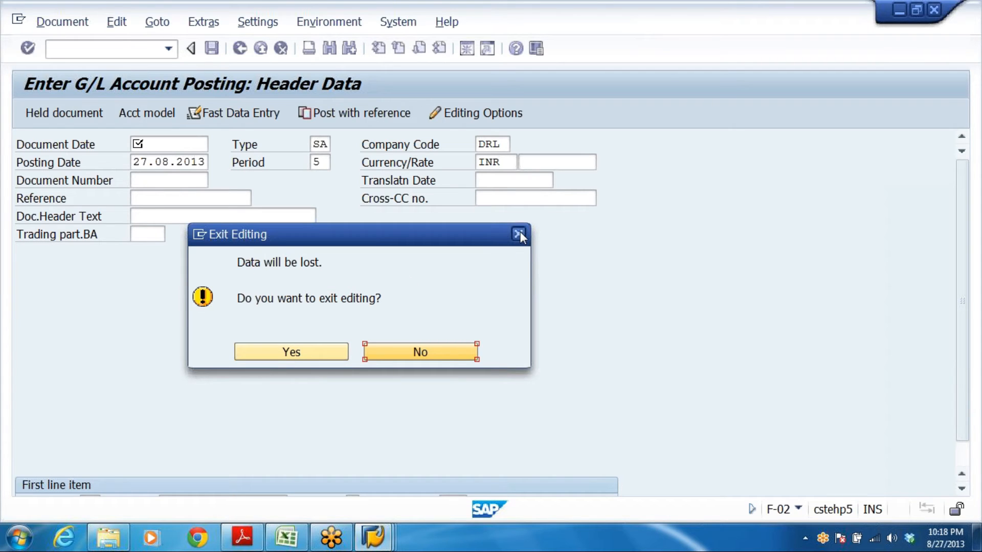
{"action": "left_click", "coordinate": [313, 354]}
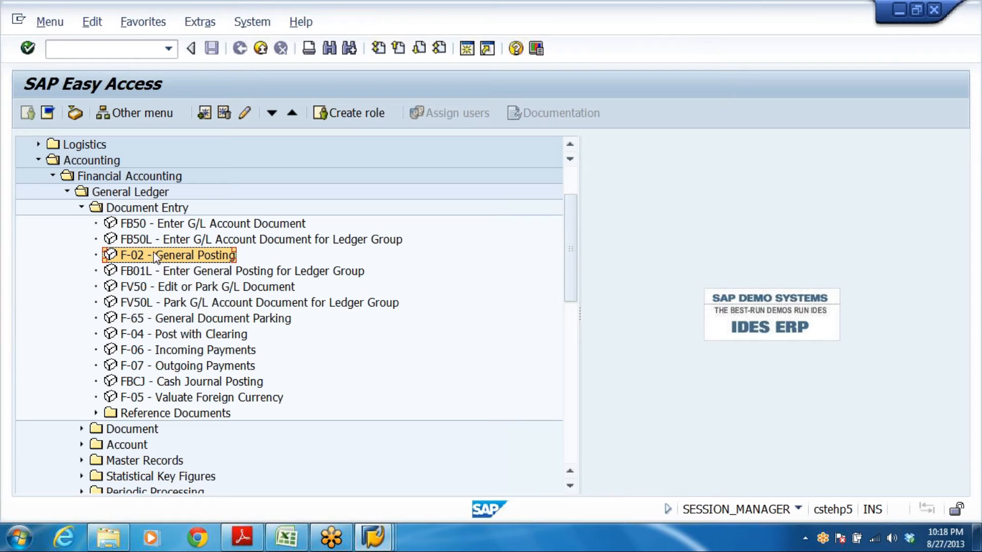
{"action": "left_click", "coordinate": [152, 247]}
{"action": "double_click", "coordinate": [138, 257]}
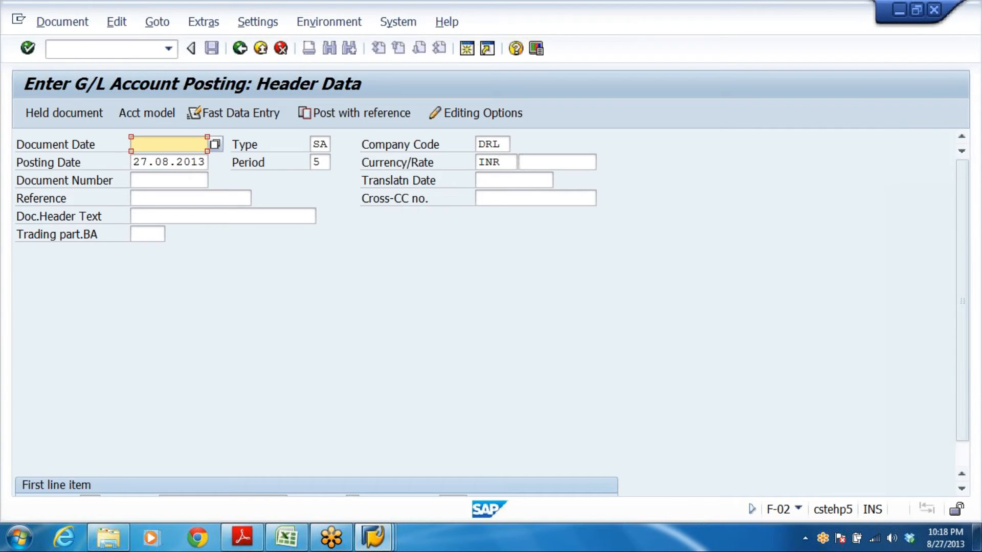
Fill the posting header with company code DRLB and document date 27.08.2013
{"action": "double_click", "coordinate": [491, 144]}
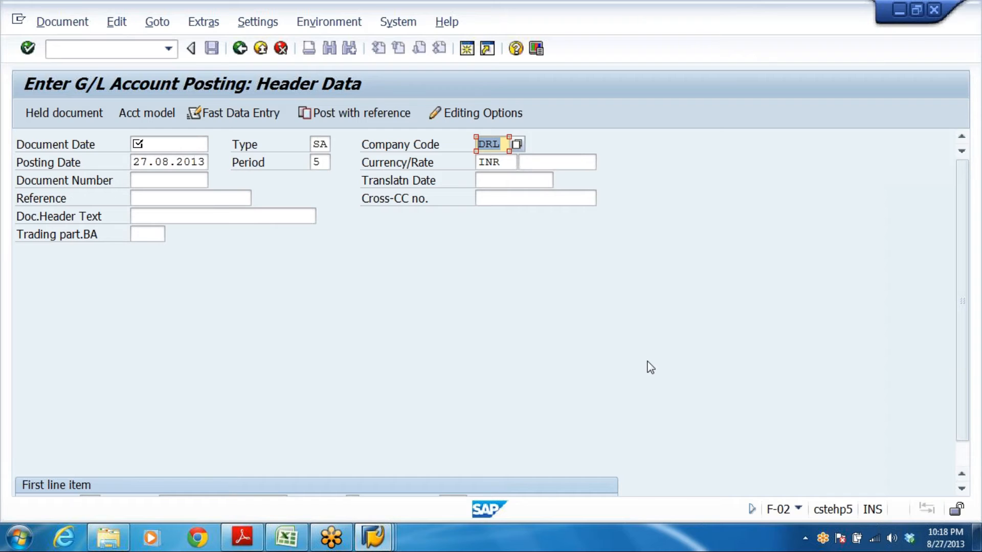
{"action": "type", "text": "DRLB"}
{"action": "left_click", "coordinate": [169, 163]}
{"action": "double_click", "coordinate": [141, 162]}
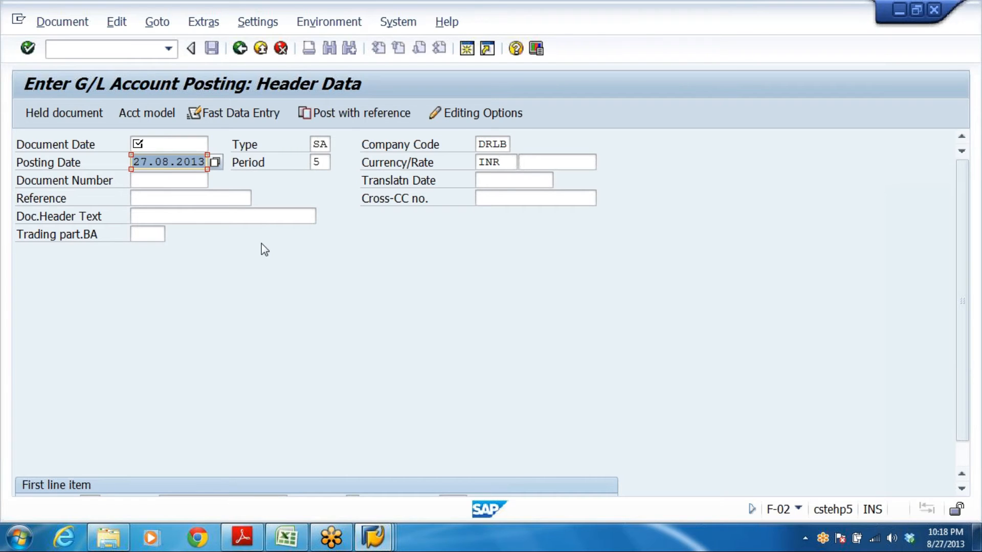
{"action": "left_click", "coordinate": [169, 144]}
{"action": "key", "text": "space"}
{"action": "key", "text": "Down"}
{"action": "key", "text": "Return"}
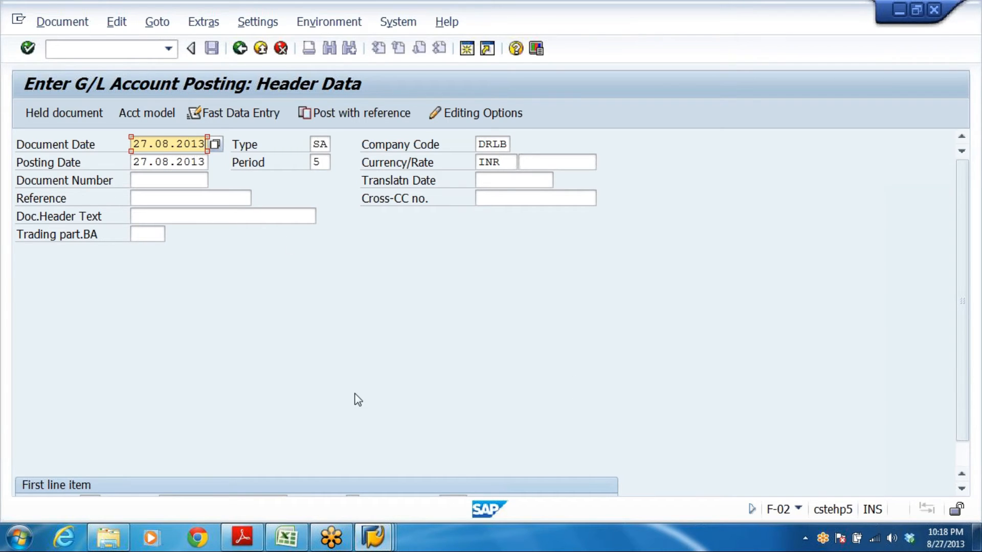
{"action": "left_click", "coordinate": [318, 162]}
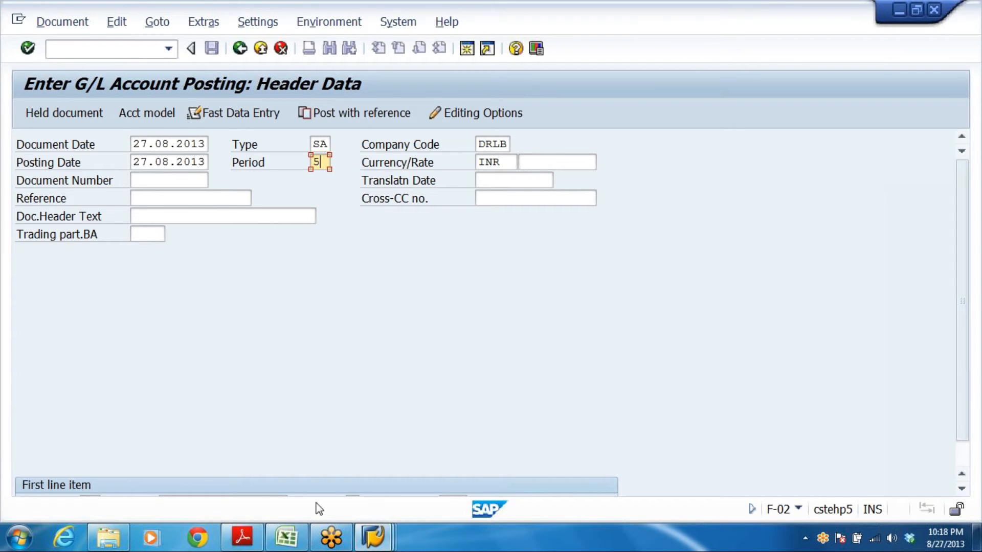
Switch to the FI tolerance groups session and check the amount per document allowed for group DRAM in company code DRL
{"action": "mouse_move", "coordinate": [373, 537]}
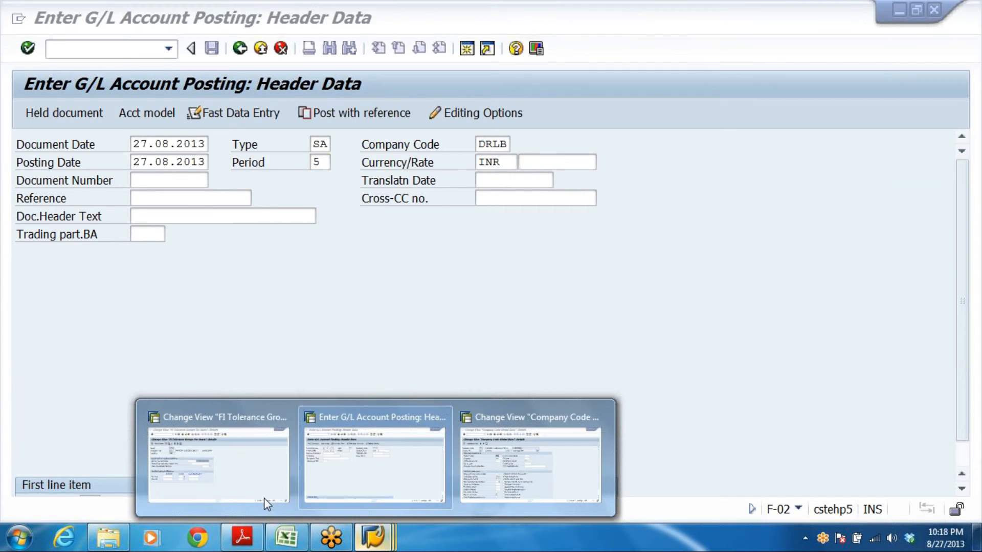
{"action": "left_click", "coordinate": [205, 481]}
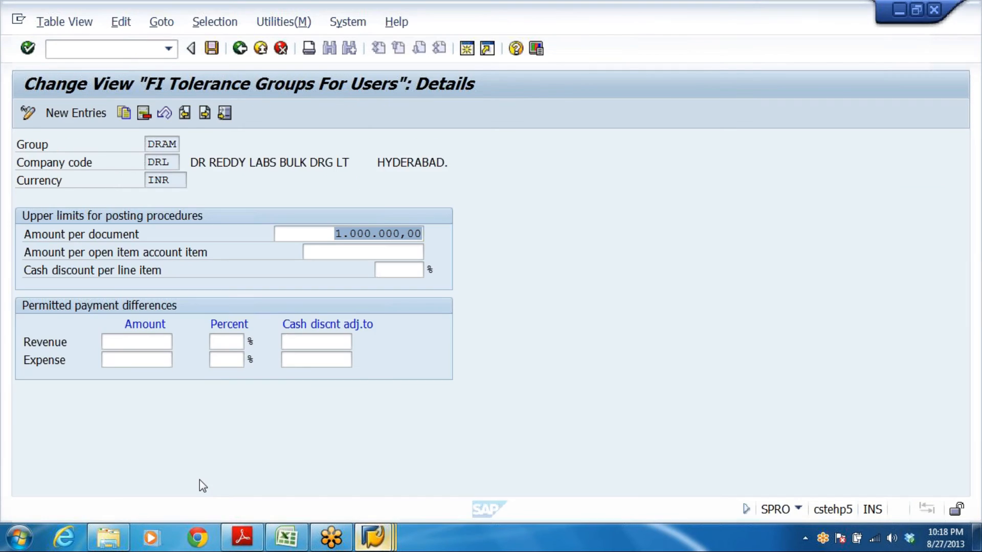
{"action": "left_click", "coordinate": [243, 50]}
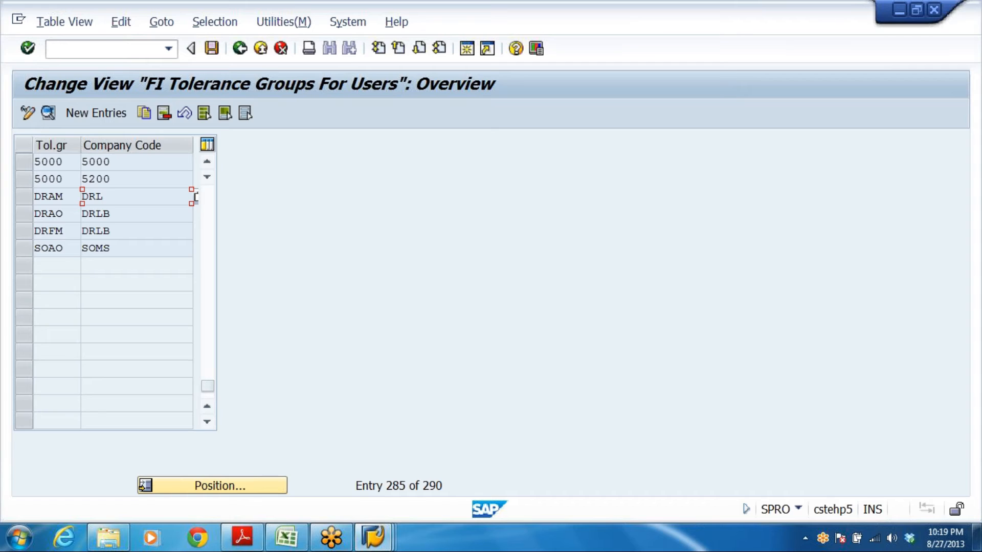
{"action": "left_click", "coordinate": [111, 214]}
{"action": "left_click", "coordinate": [191, 196]}
{"action": "double_click", "coordinate": [118, 200]}
{"action": "left_click", "coordinate": [373, 234]}
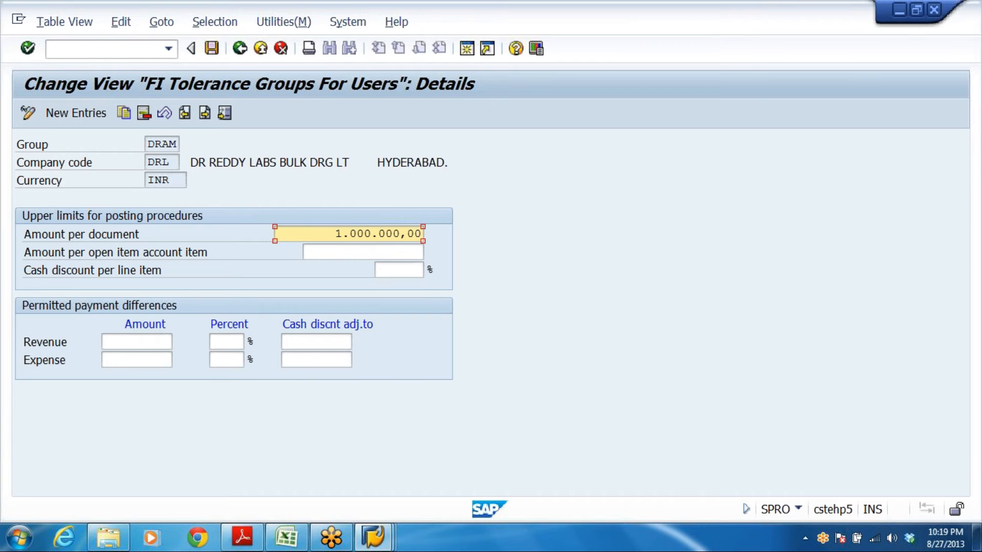
{"action": "left_click", "coordinate": [241, 48]}
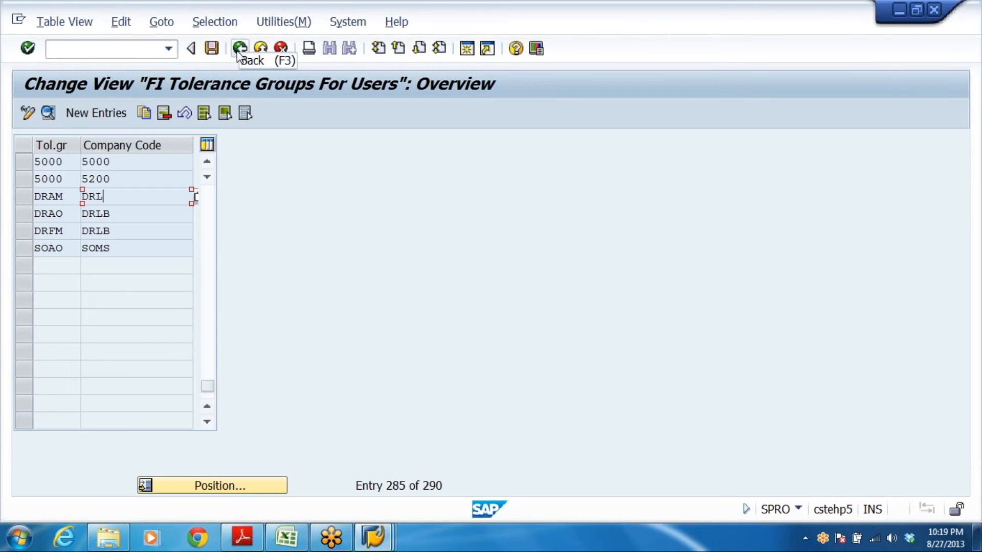
Open the assignment of users to tolerance groups and narrow the User name column
{"action": "left_click", "coordinate": [241, 49]}
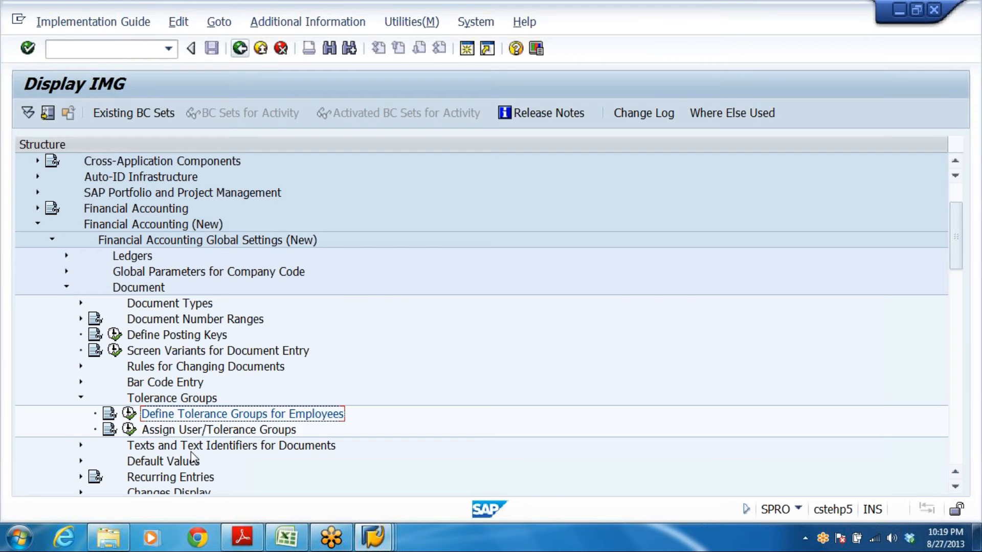
{"action": "left_click", "coordinate": [154, 431]}
{"action": "left_click", "coordinate": [129, 429]}
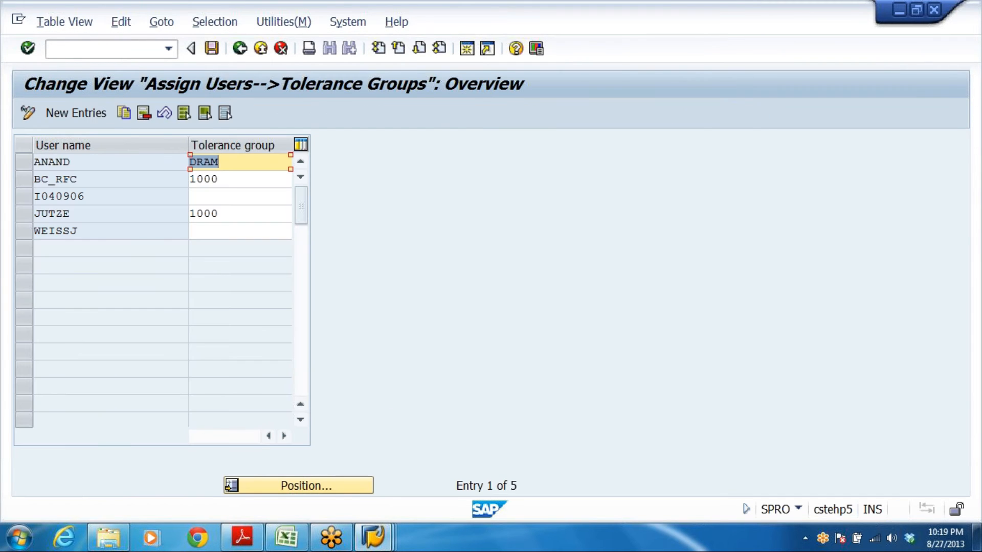
{"action": "left_click", "coordinate": [71, 162]}
{"action": "left_click", "coordinate": [219, 162]}
{"action": "left_click_drag", "start_coordinate": [189, 146], "coordinate": [118, 146]}
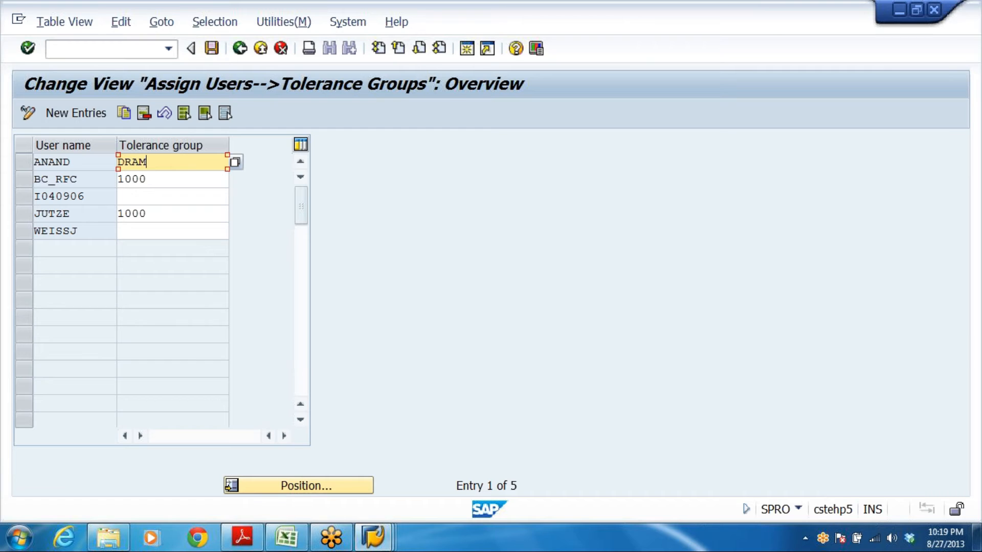
Set the first user's tolerance group to DRAO and save it under the DRL COMP CODE SETTINGS customizing request
{"action": "key", "text": "Down"}
{"action": "key", "text": "Up"}
{"action": "left_click", "coordinate": [235, 163]}
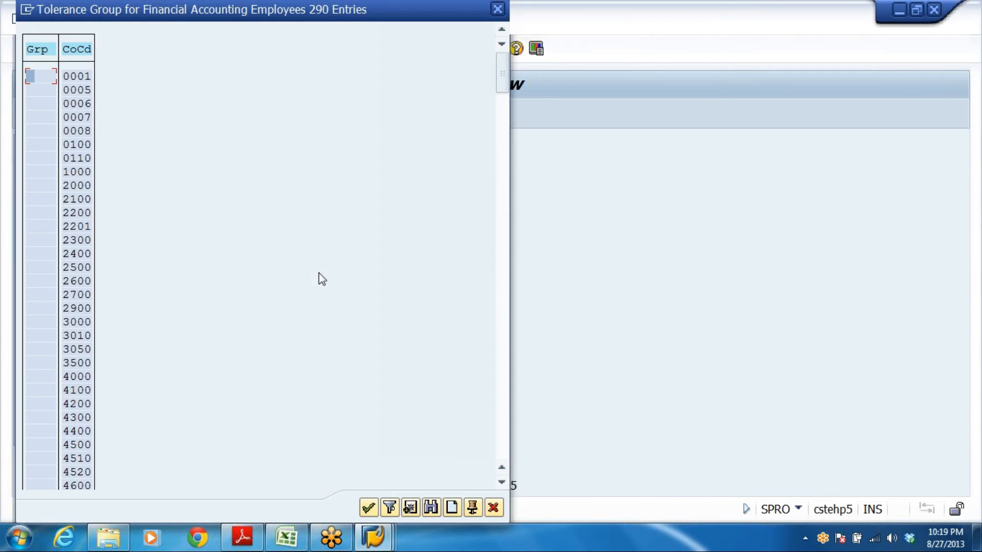
{"action": "left_click_drag", "start_coordinate": [501, 72], "coordinate": [487, 486]}
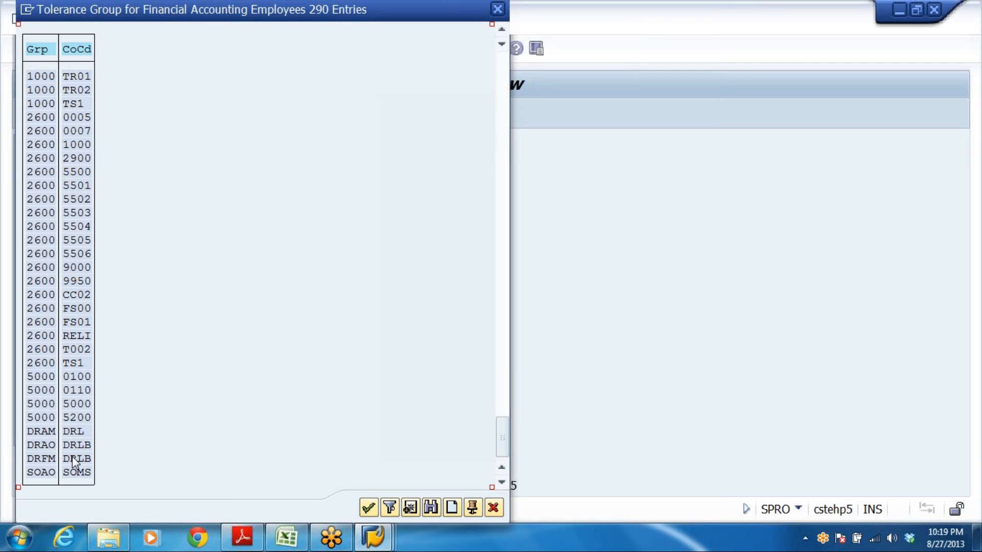
{"action": "double_click", "coordinate": [45, 446]}
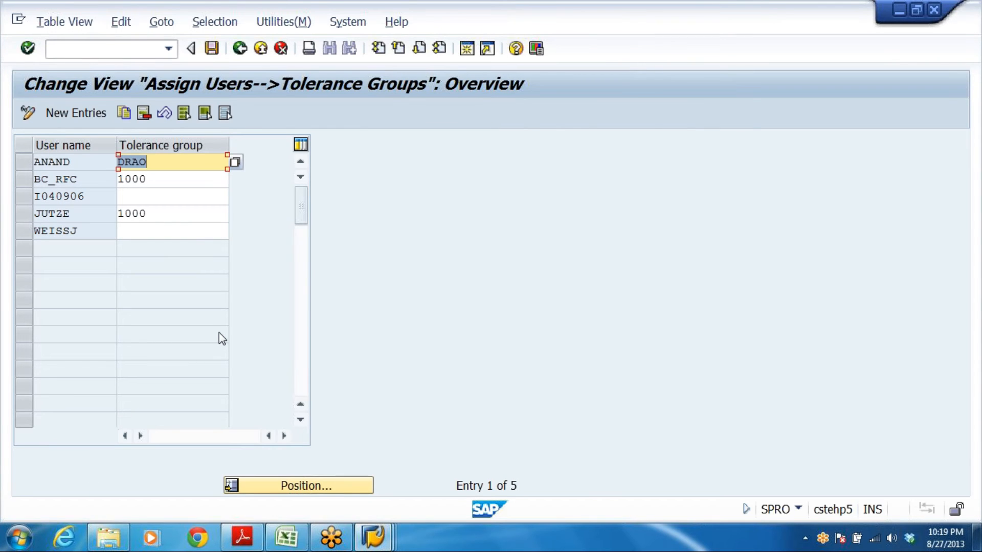
{"action": "left_click", "coordinate": [213, 49]}
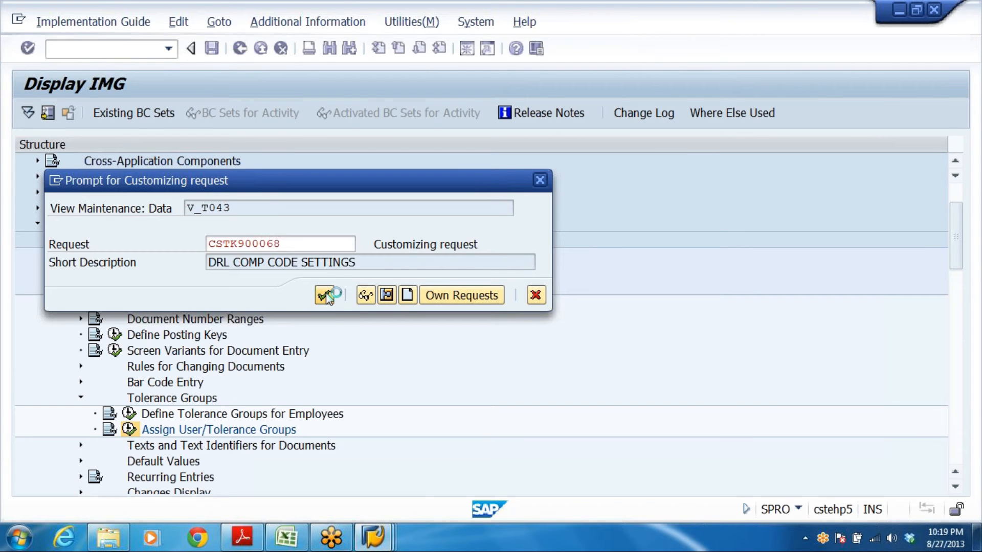
{"action": "left_click", "coordinate": [325, 296]}
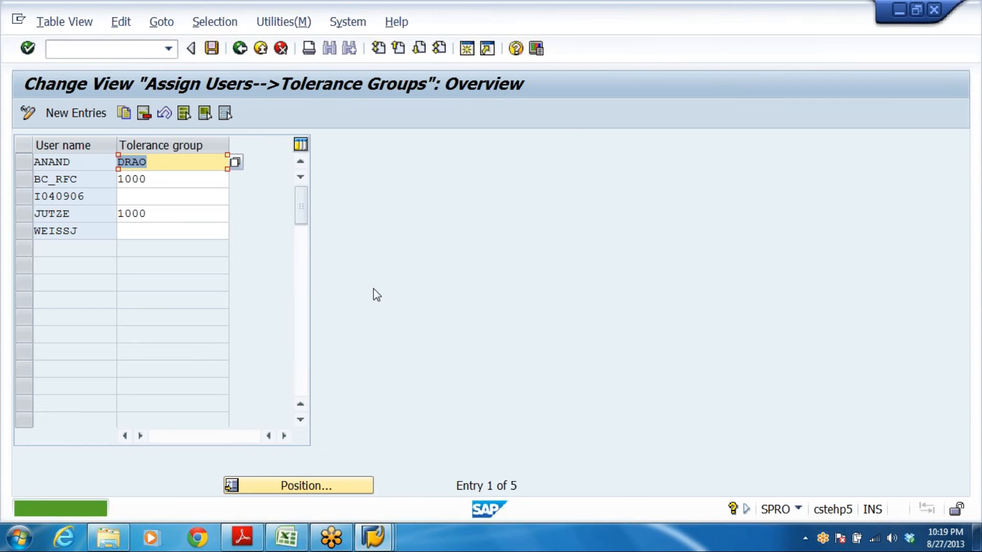
Try to start the first line item of the DRLB posting with posting key 40 and account 200405, and exit without posting
{"action": "key", "text": "alt+Tab"}
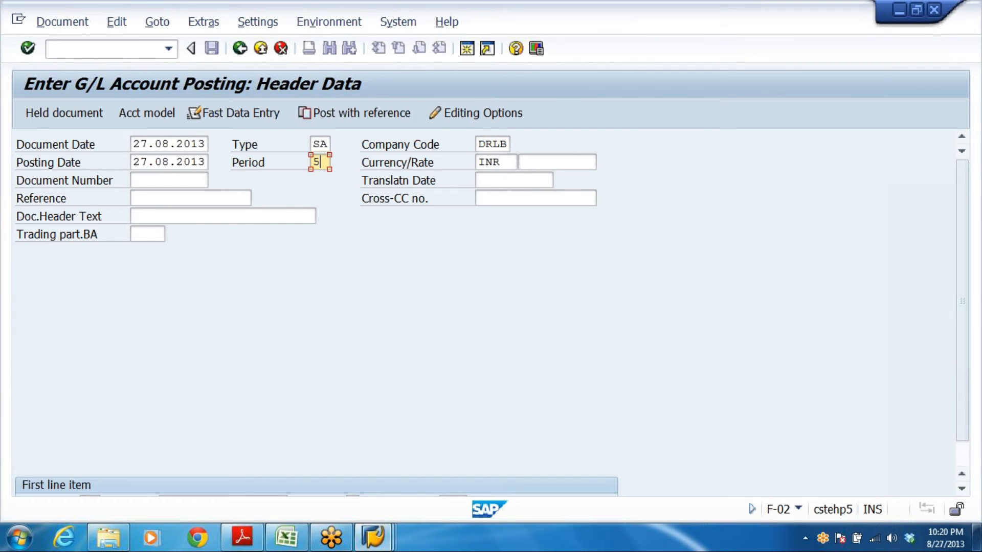
{"action": "left_click", "coordinate": [500, 145]}
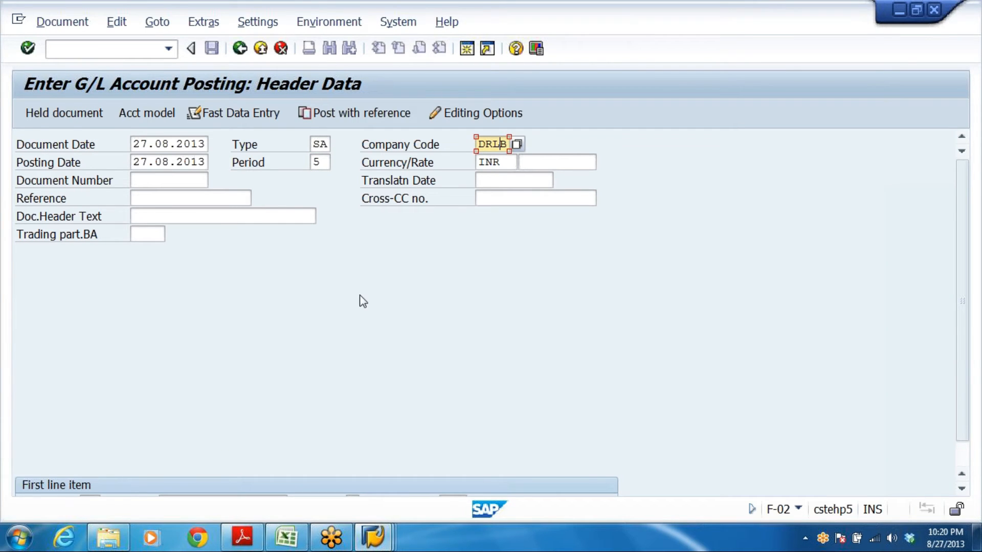
{"action": "scroll", "coordinate": [177, 448], "scroll_direction": "down", "scroll_amount": 2}
{"action": "left_click", "coordinate": [185, 474]}
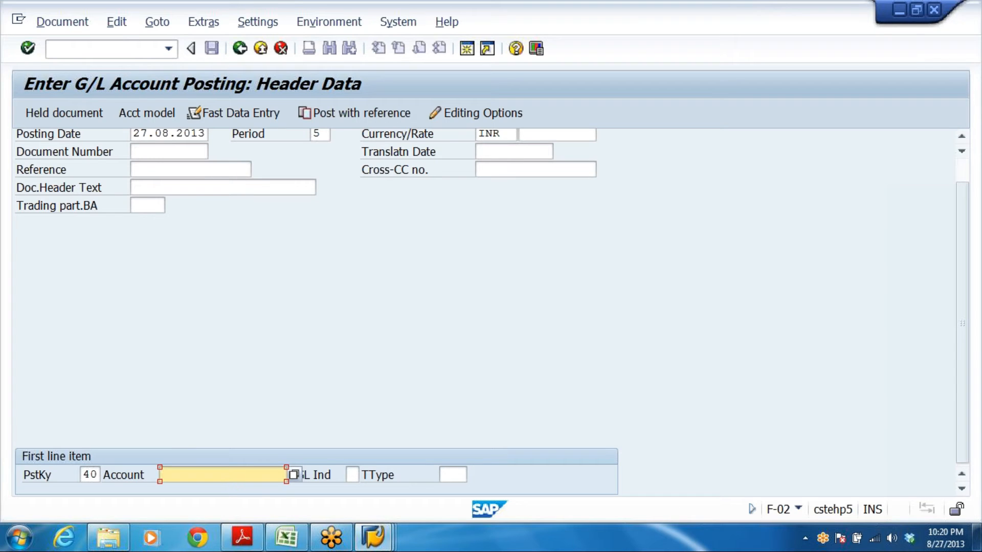
{"action": "key", "text": "space"}
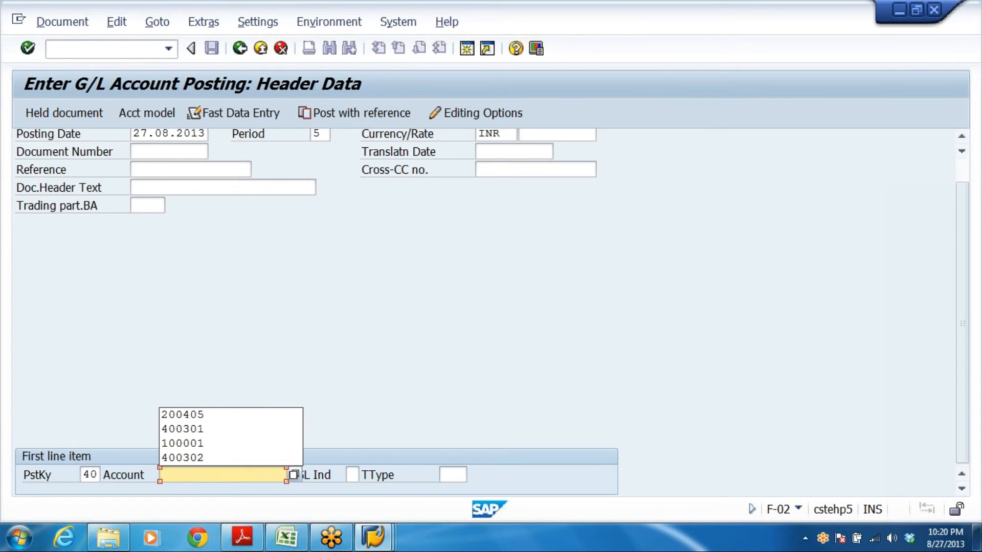
{"action": "left_click", "coordinate": [210, 415]}
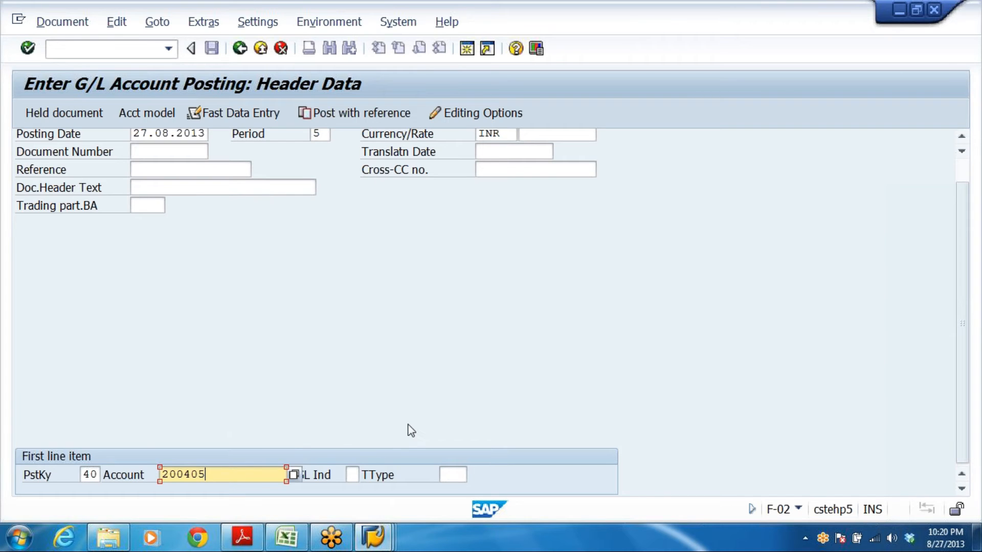
{"action": "key", "text": "Return"}
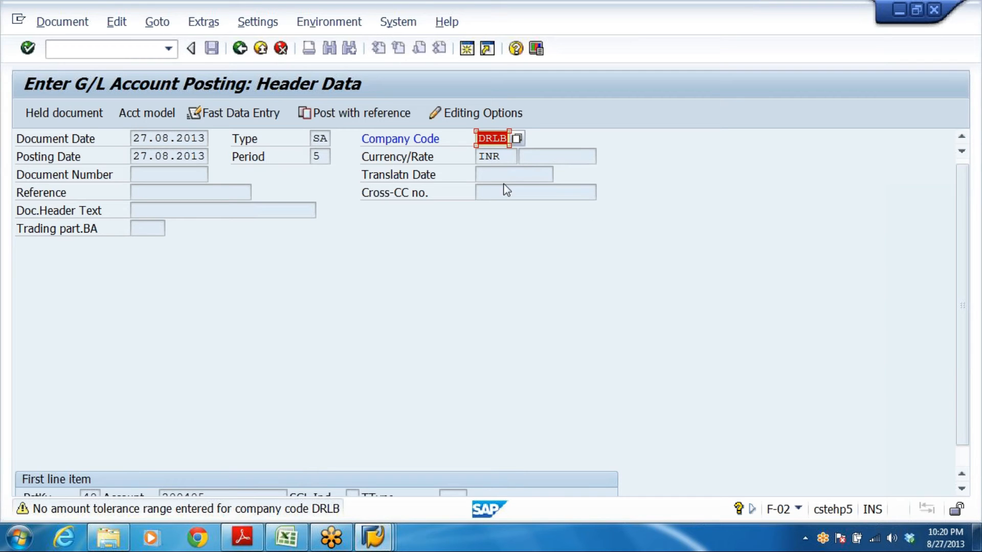
{"action": "left_click", "coordinate": [260, 48]}
{"action": "left_click", "coordinate": [290, 353]}
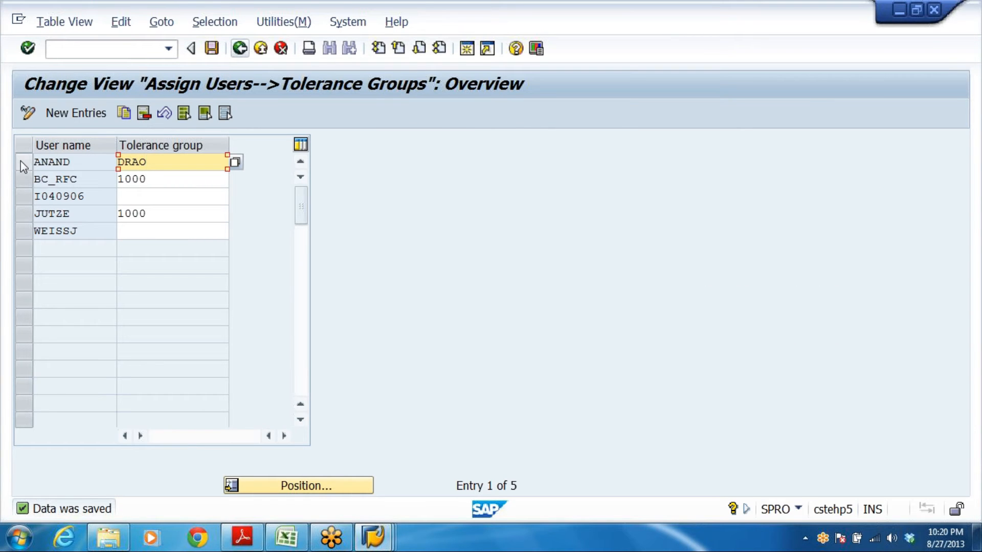
Delete the first user's tolerance group assignment with group DRAO and save the deletion
{"action": "left_click", "coordinate": [22, 162]}
{"action": "left_click", "coordinate": [143, 113]}
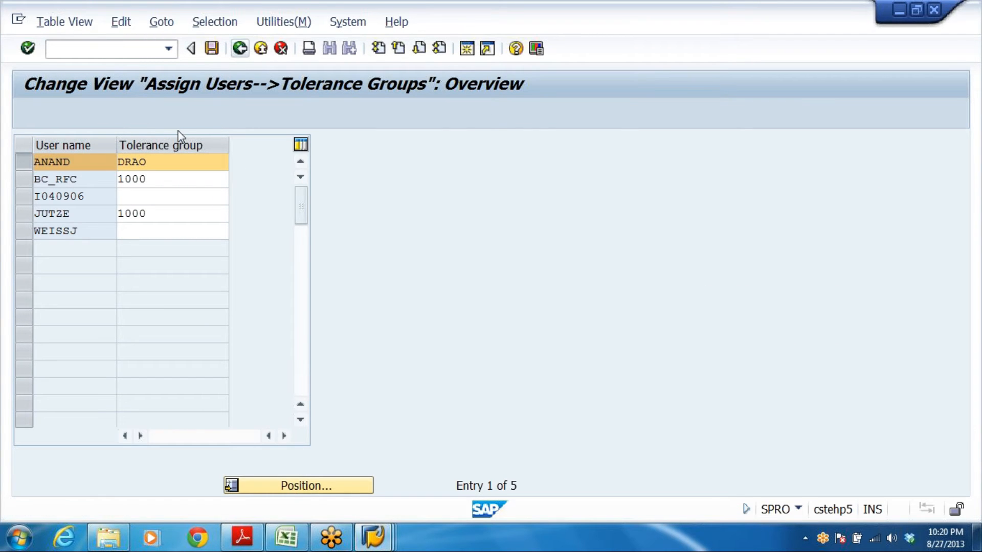
{"action": "left_click", "coordinate": [213, 50]}
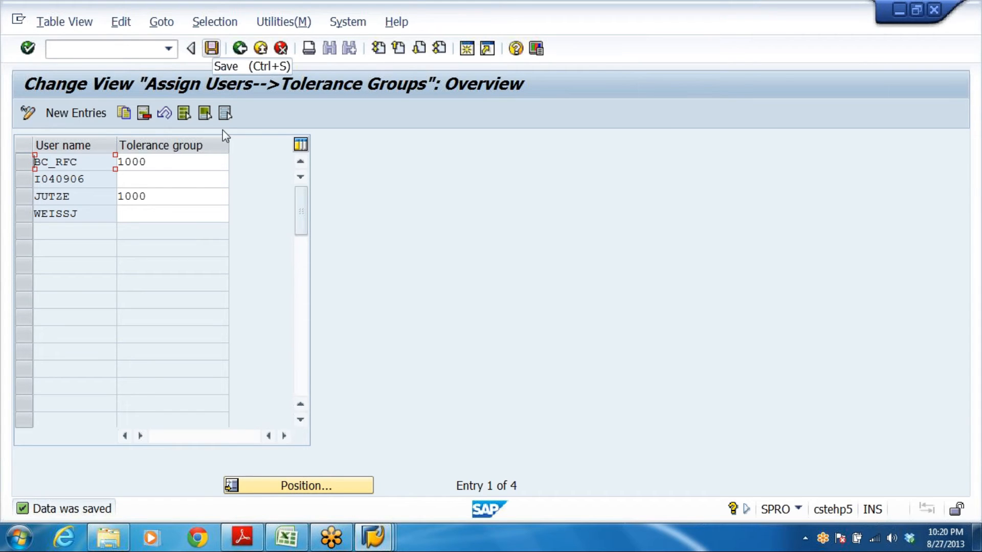
Add a new entry to the tolerance group assignments and fill in the posting user's name
{"action": "left_click", "coordinate": [59, 114]}
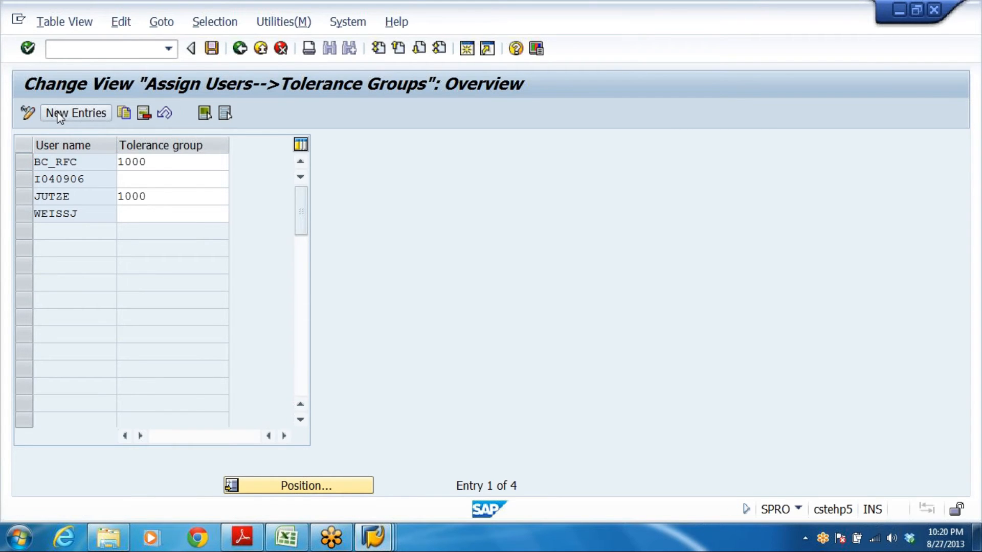
{"action": "type", "text": "A"}
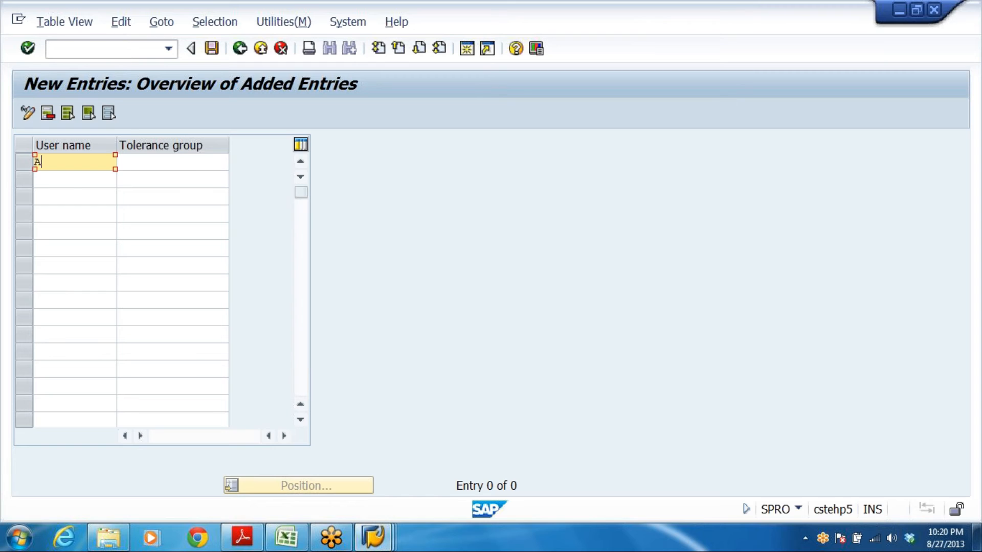
{"action": "left_click", "coordinate": [66, 186]}
{"action": "left_click", "coordinate": [173, 162]}
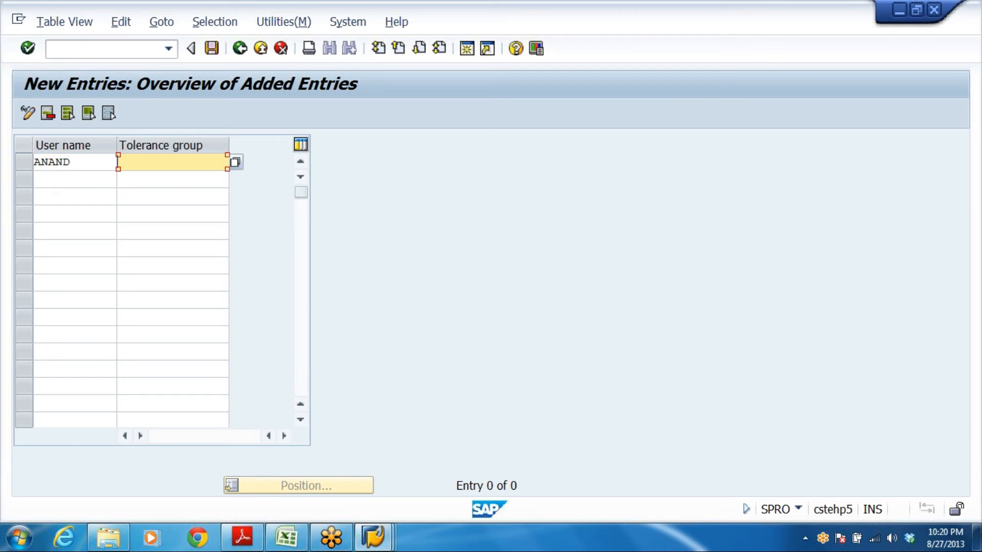
Assign the new entry the tolerance group DRAO listed for company code DRLB, save it and leave the assignment table
{"action": "left_click", "coordinate": [236, 163]}
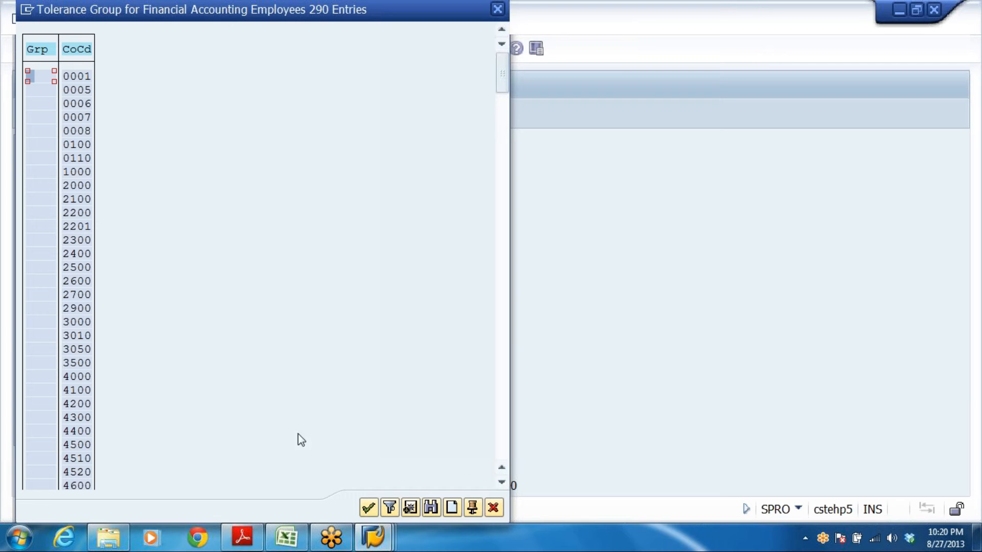
{"action": "left_click_drag", "start_coordinate": [503, 76], "coordinate": [505, 435]}
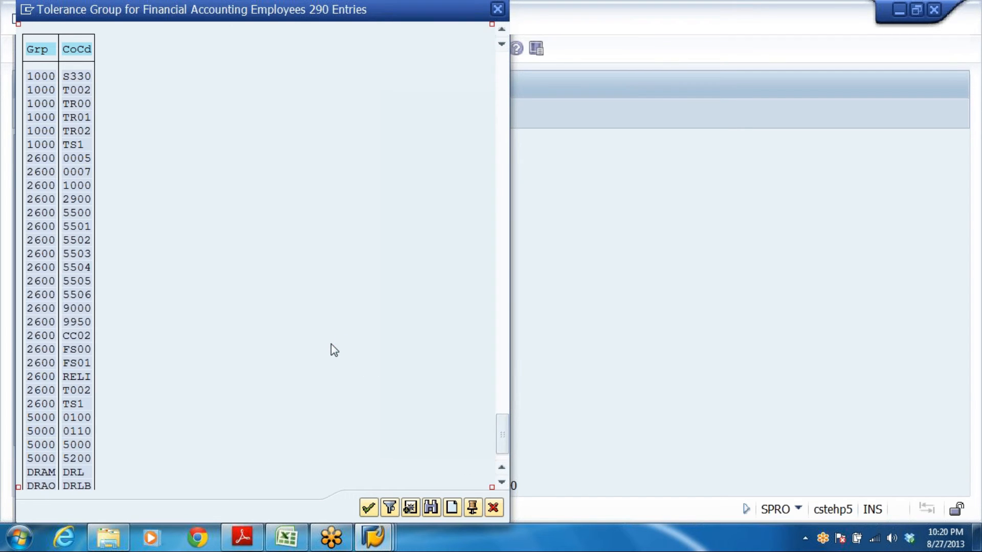
{"action": "scroll", "coordinate": [204, 367], "scroll_direction": "down", "scroll_amount": 2}
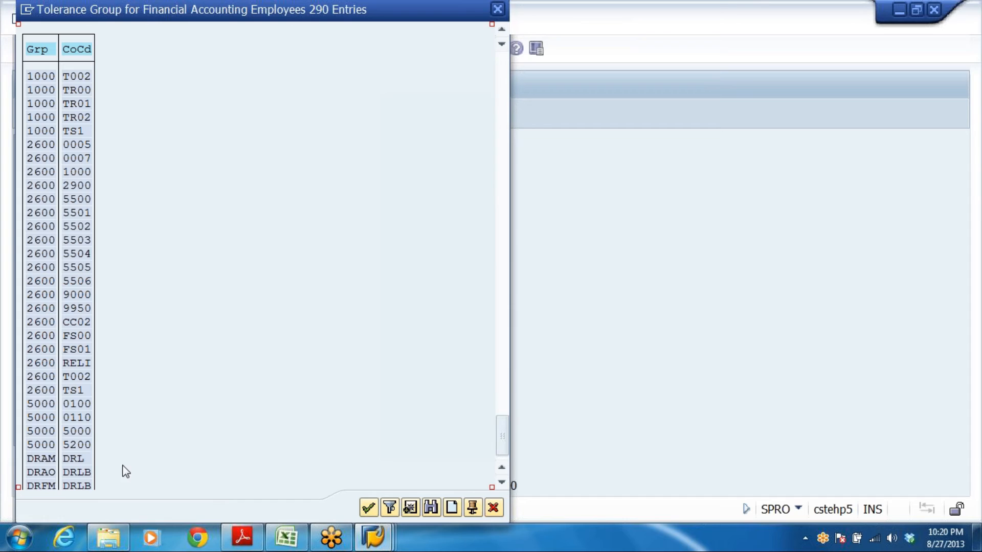
{"action": "scroll", "coordinate": [137, 468], "scroll_direction": "down", "scroll_amount": 1}
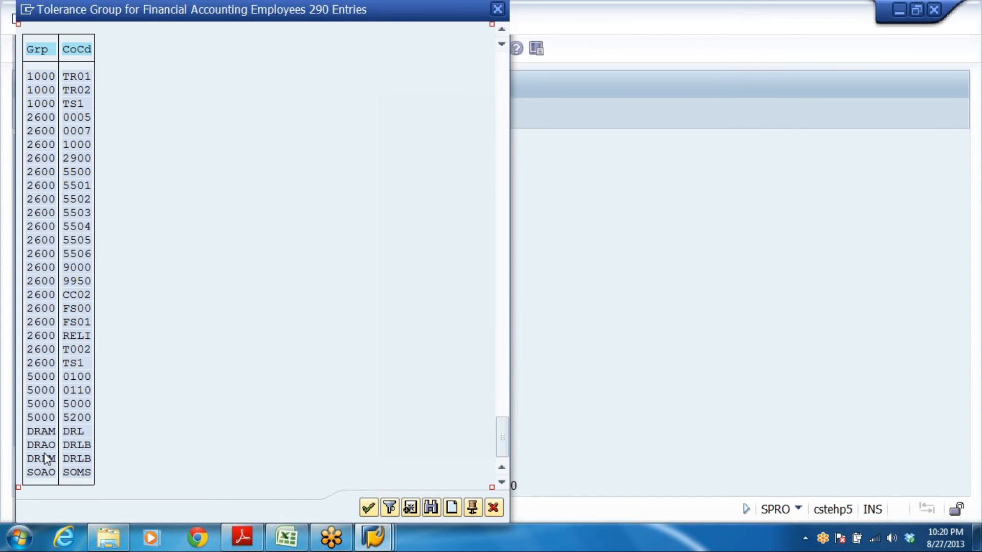
{"action": "left_click", "coordinate": [82, 445]}
{"action": "left_click", "coordinate": [85, 462]}
{"action": "left_click", "coordinate": [44, 446]}
{"action": "double_click", "coordinate": [48, 443]}
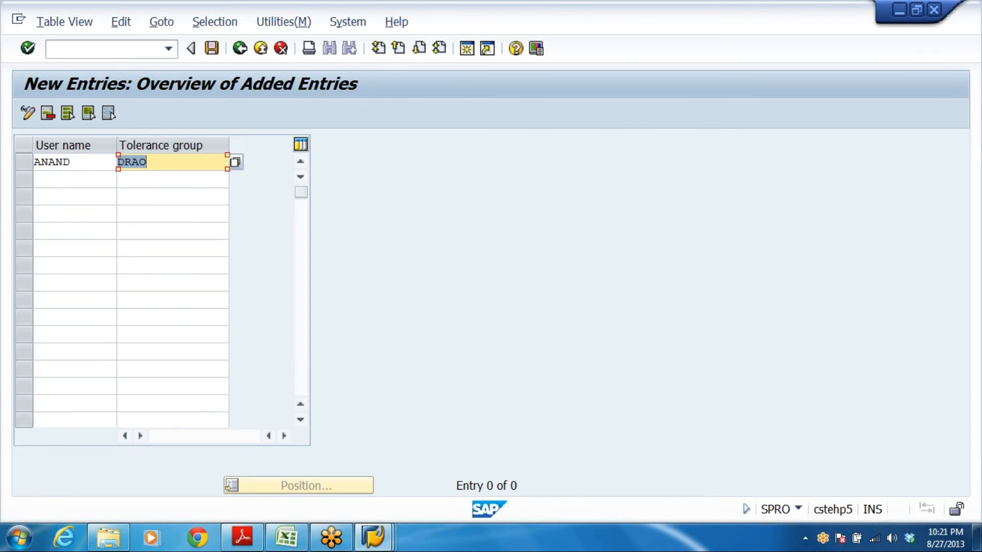
{"action": "left_click", "coordinate": [210, 49]}
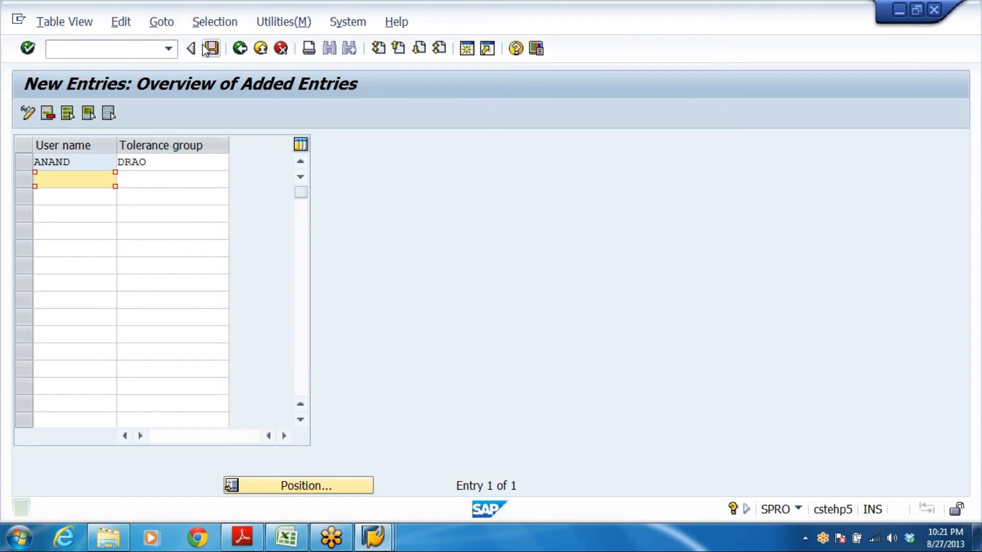
{"action": "left_click", "coordinate": [240, 49]}
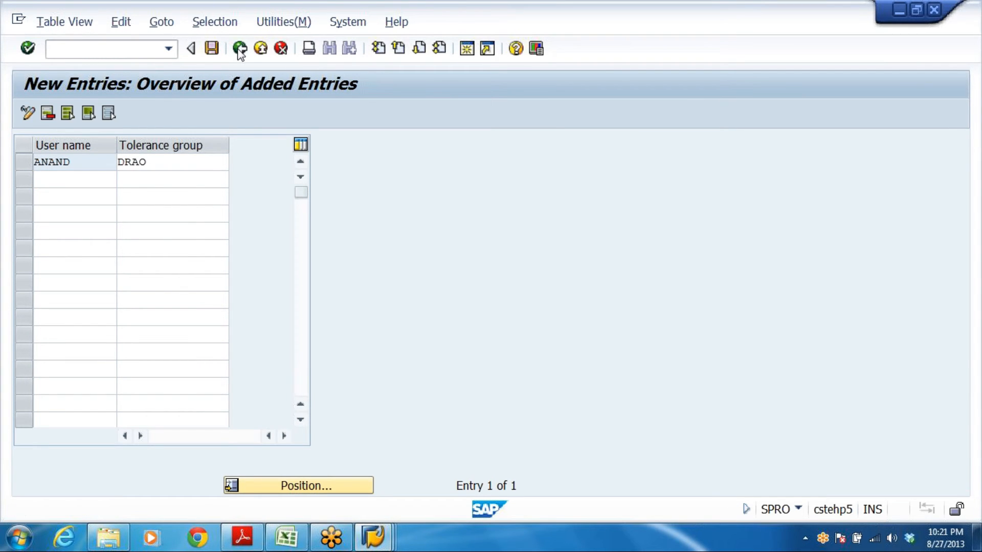
{"action": "left_click", "coordinate": [240, 50]}
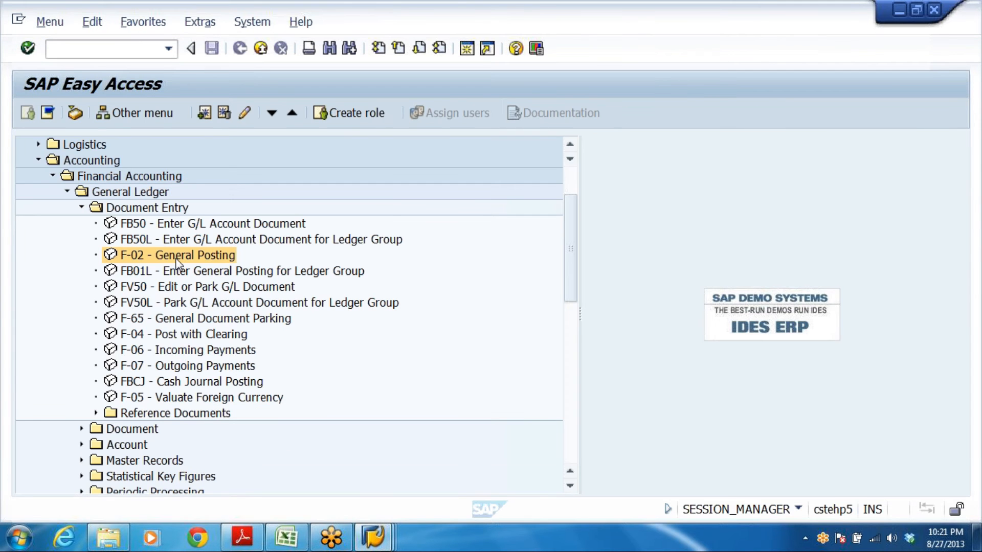
Start a General Posting dated 27.08.2013 in company code DRLB with posting key 40 and account 200405 as the first line item
{"action": "double_click", "coordinate": [176, 256]}
{"action": "key", "text": "space"}
{"action": "key", "text": "Down"}
{"action": "key", "text": "Return"}
{"action": "left_click", "coordinate": [500, 145]}
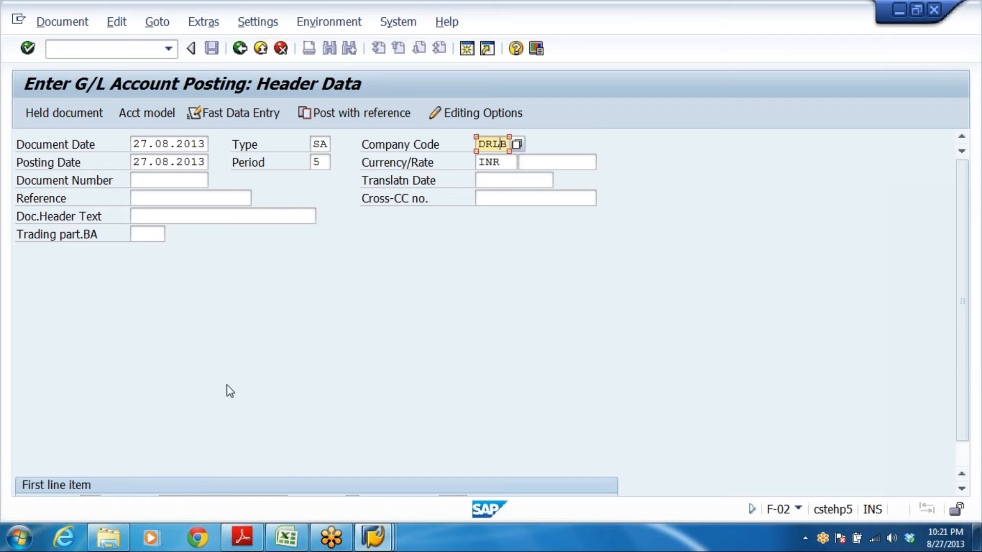
{"action": "scroll", "coordinate": [230, 391], "scroll_direction": "down", "scroll_amount": 2}
{"action": "left_click", "coordinate": [215, 475]}
{"action": "key", "text": "space"}
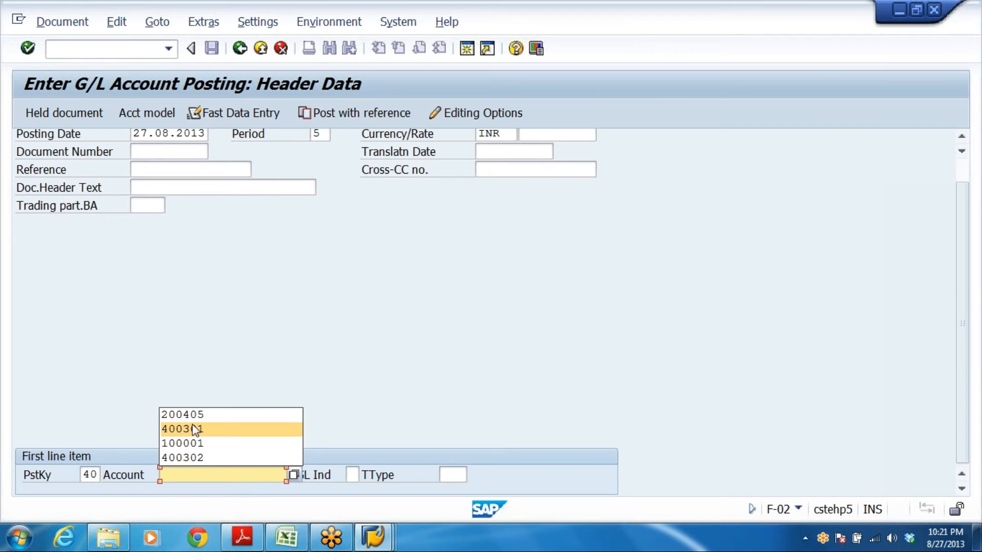
{"action": "left_click", "coordinate": [225, 414]}
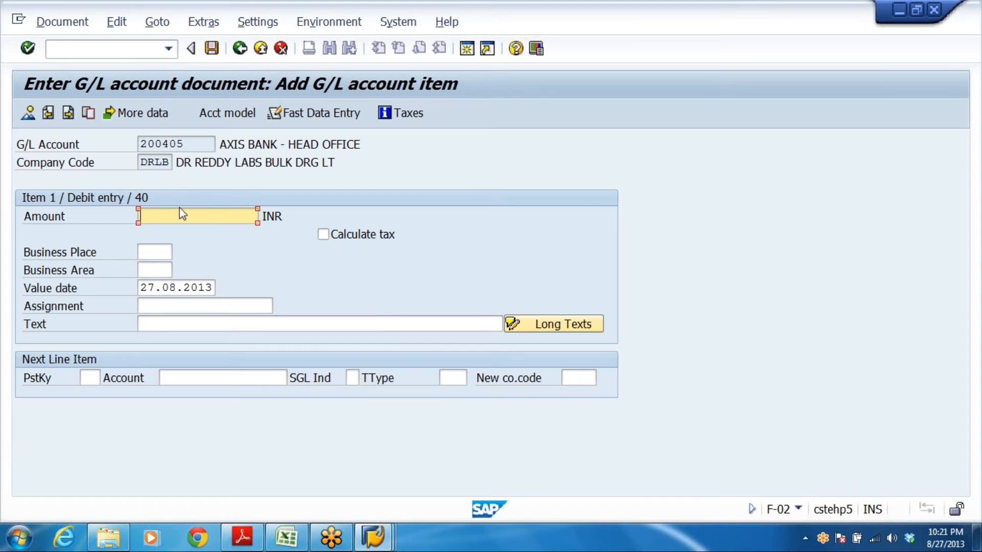
Set the debit item's amount to 600000 INR and its text to OFFICE RENT PAID FOR THE MONTH OF JULY
{"action": "key", "text": "space"}
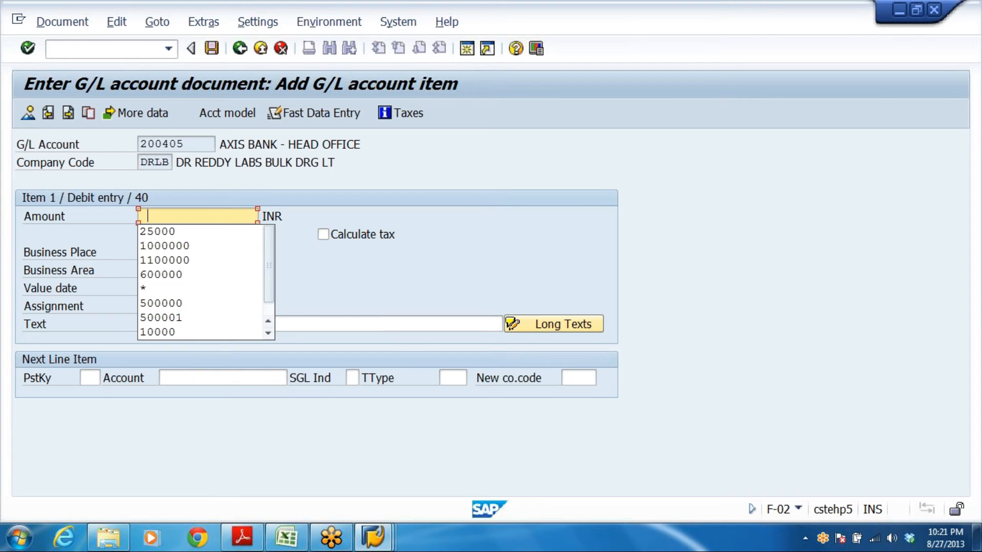
{"action": "key", "text": "Escape"}
{"action": "type", "text": "6"}
{"action": "left_click", "coordinate": [177, 234]}
{"action": "left_click", "coordinate": [177, 324]}
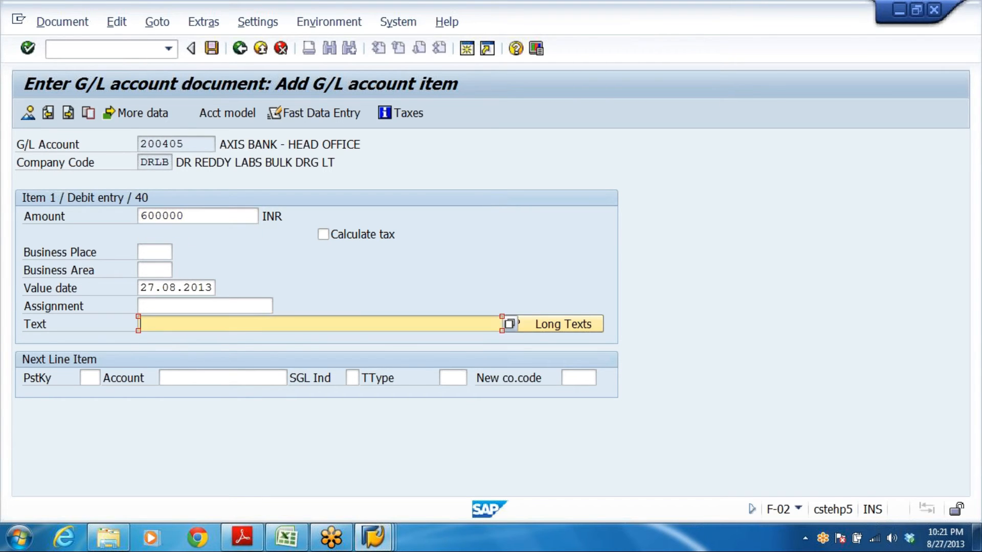
{"action": "left_click", "coordinate": [176, 336]}
Enter posting key 50 and account 100001 for the next line item and try to continue to it
{"action": "left_click", "coordinate": [90, 378]}
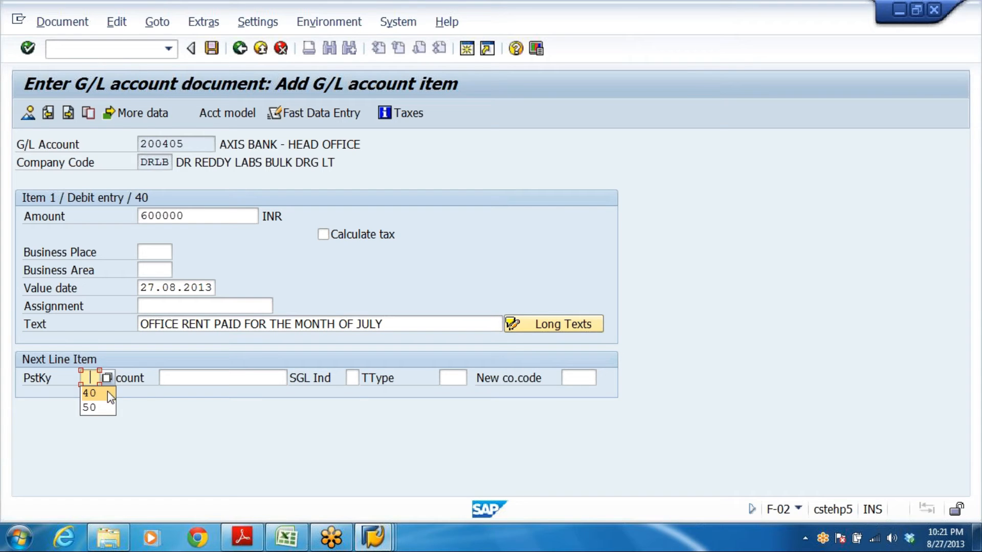
{"action": "left_click", "coordinate": [102, 408]}
{"action": "left_click", "coordinate": [172, 379]}
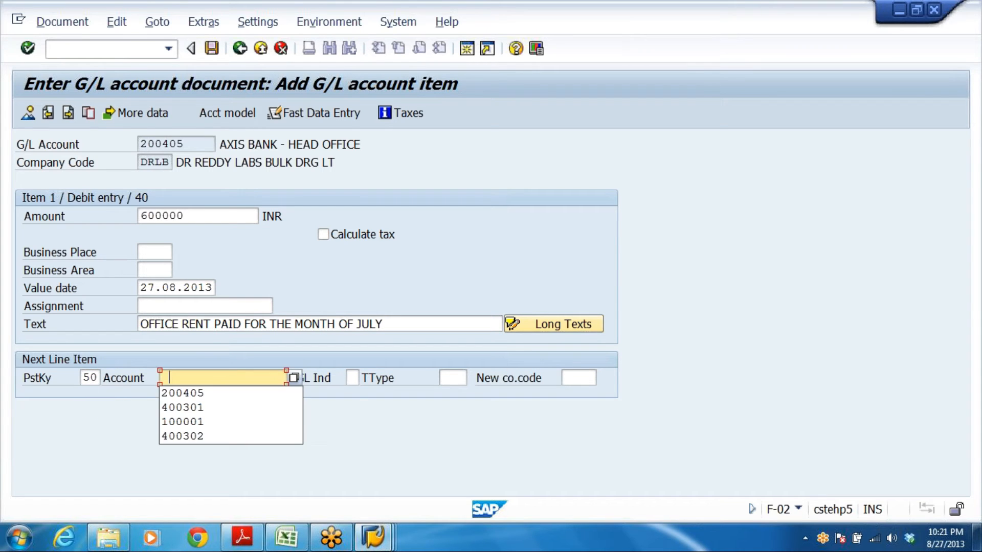
{"action": "left_click", "coordinate": [204, 421]}
{"action": "key", "text": "Return"}
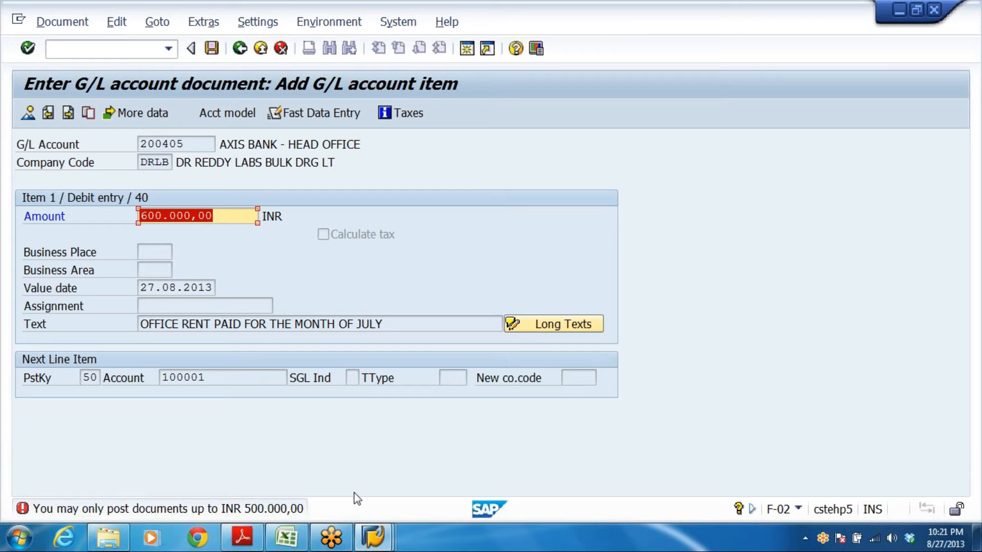
Examine the amount per document allowed for tolerance group DRAO in company code DRLB, and return to the implementation guide
{"action": "key", "text": "alt+Tab"}
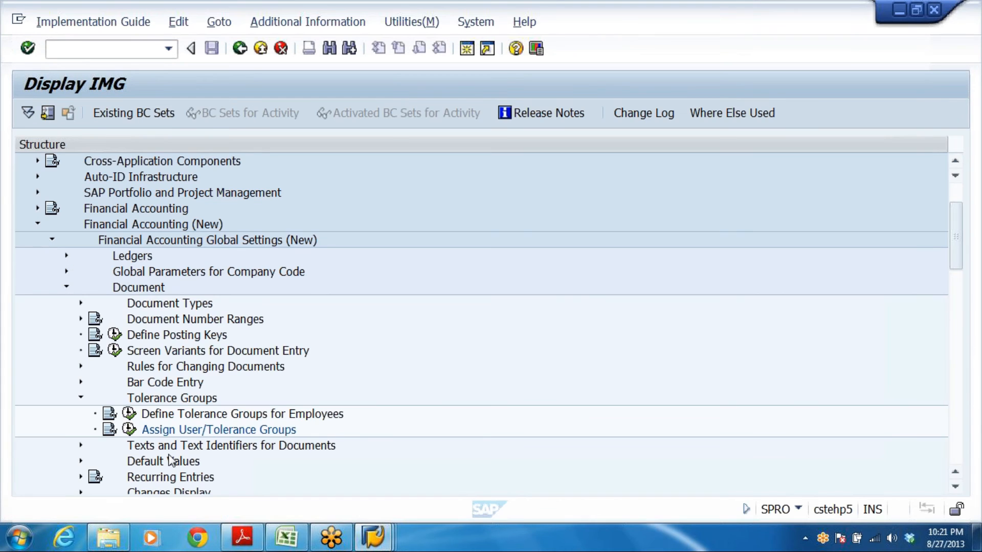
{"action": "left_click", "coordinate": [130, 413]}
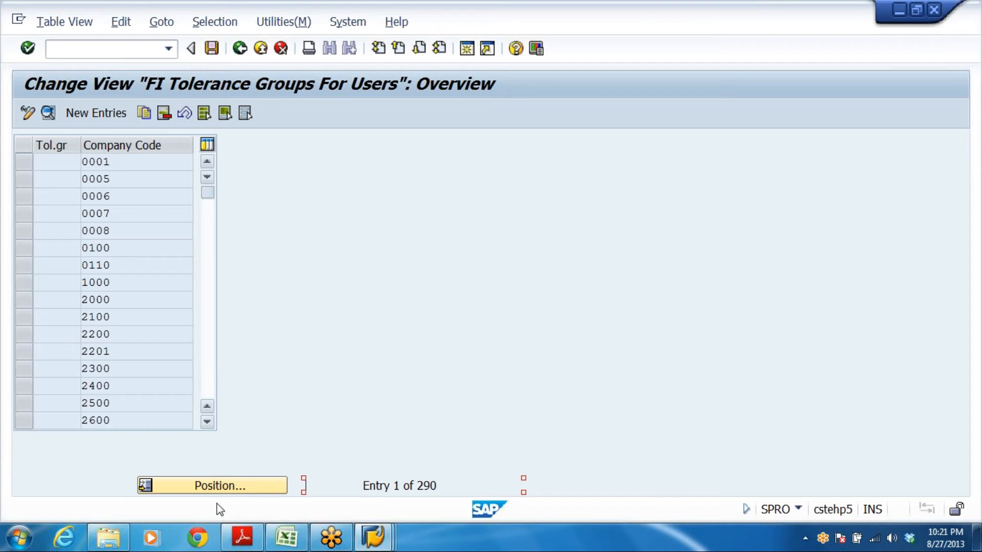
{"action": "key", "text": "ctrl+Page_Down"}
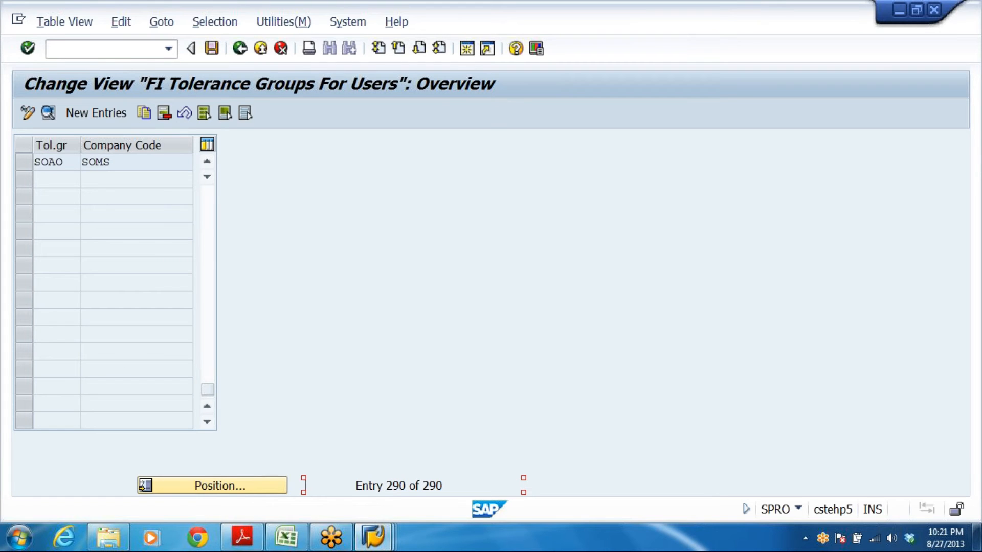
{"action": "left_click", "coordinate": [207, 162]}
{"action": "left_click", "coordinate": [206, 162]}
{"action": "left_click", "coordinate": [206, 161]}
{"action": "left_click", "coordinate": [207, 162]}
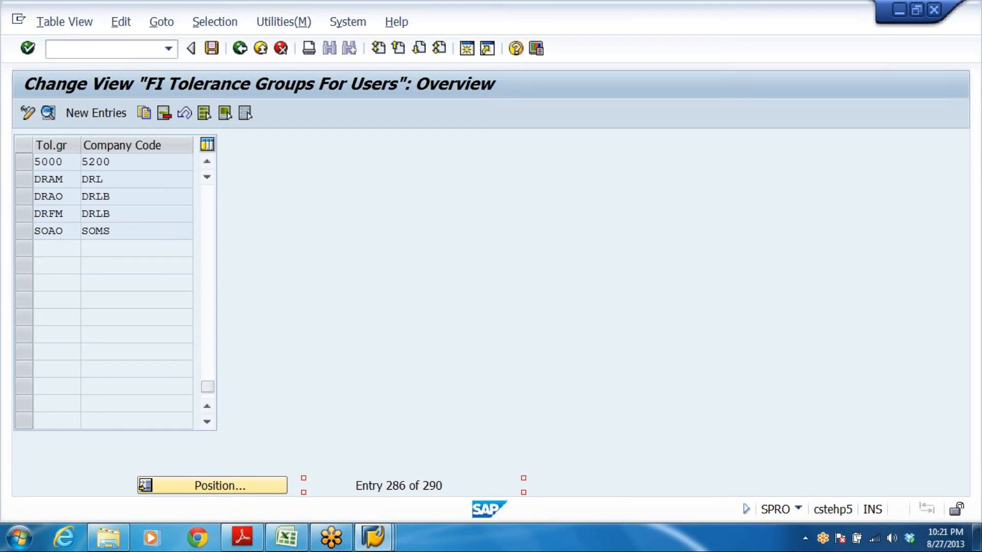
{"action": "double_click", "coordinate": [72, 196]}
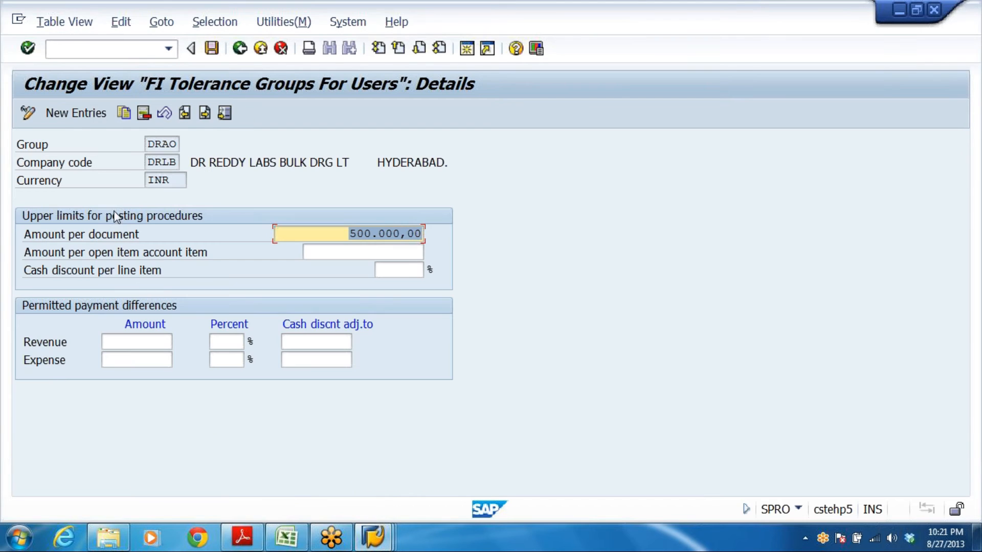
{"action": "left_click", "coordinate": [170, 144]}
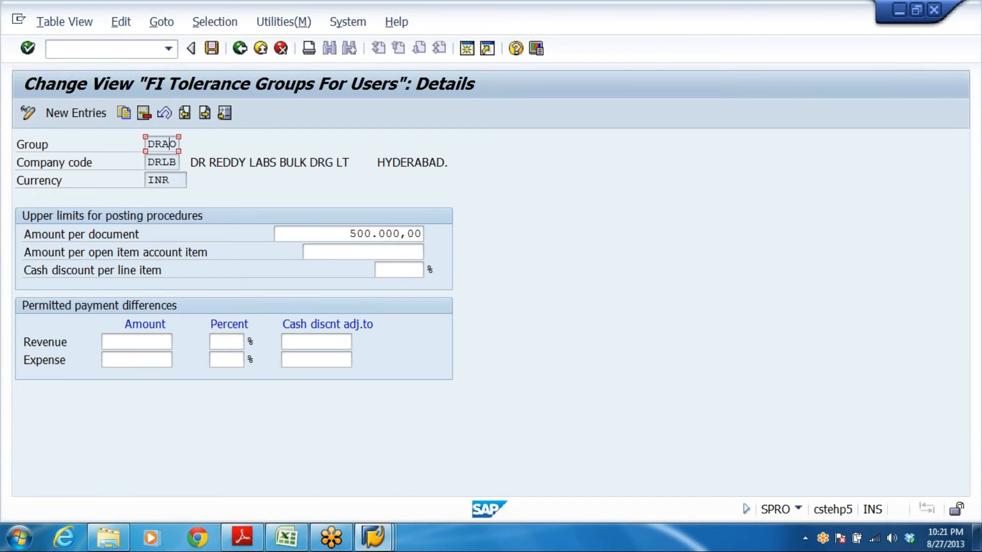
{"action": "key", "text": "Tab"}
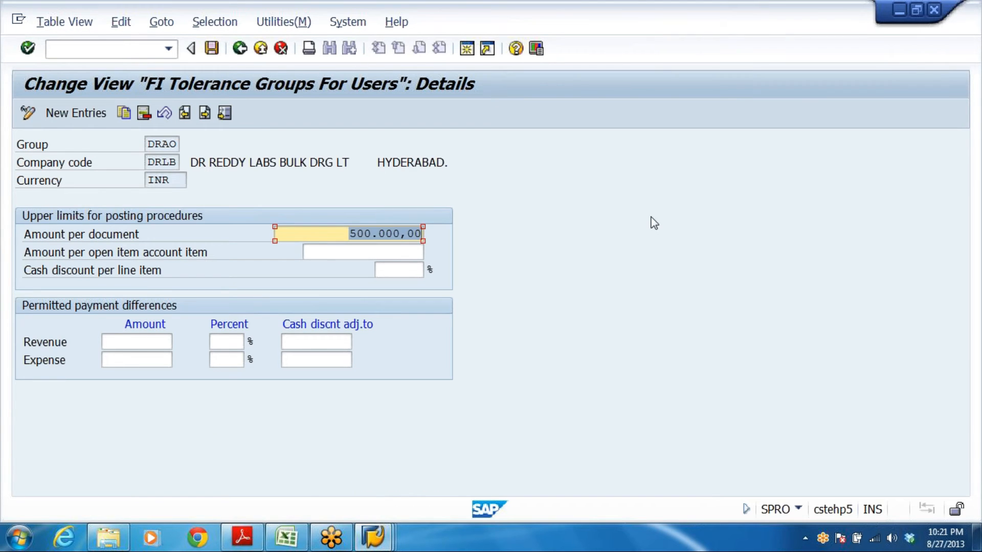
{"action": "left_click", "coordinate": [260, 49]}
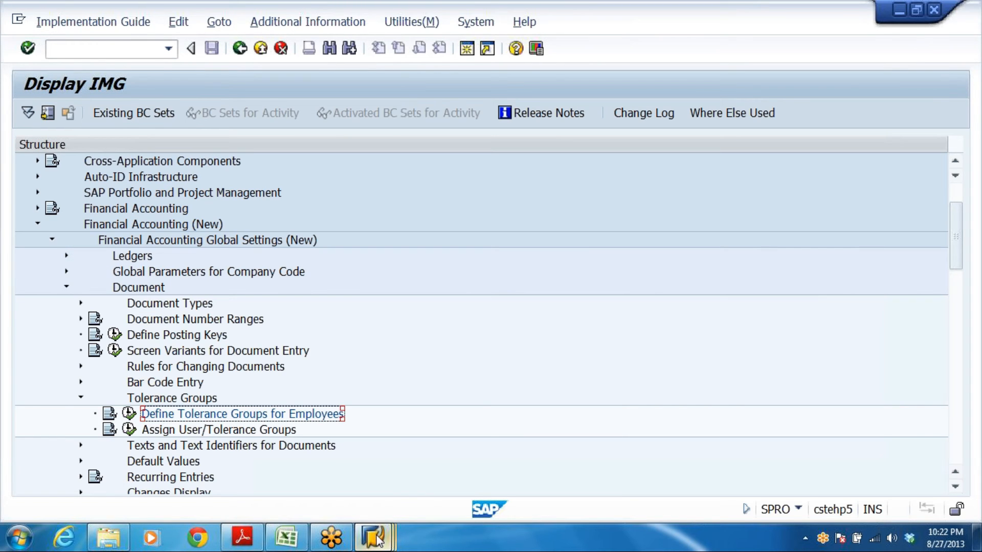
Return to the open G/L posting, set the debit item's amount to 500000 INR and continue to the credit item
{"action": "mouse_move", "coordinate": [373, 537]}
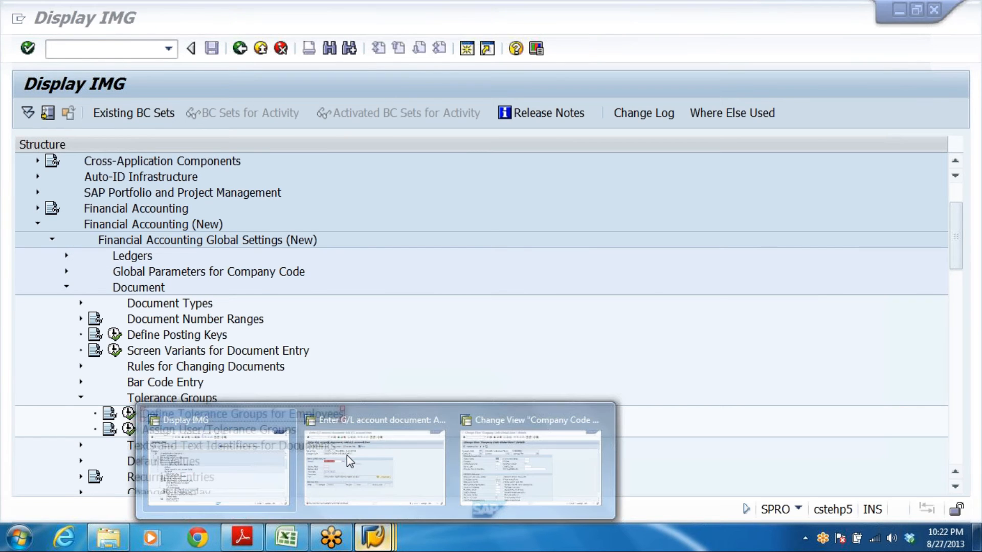
{"action": "left_click", "coordinate": [347, 455]}
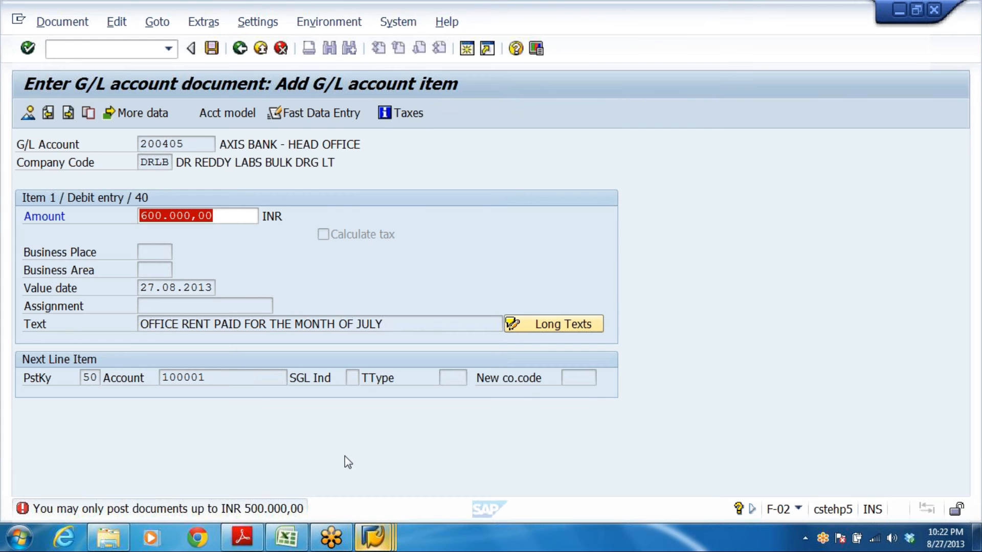
{"action": "key", "text": "End"}
{"action": "key", "text": "shift+Home"}
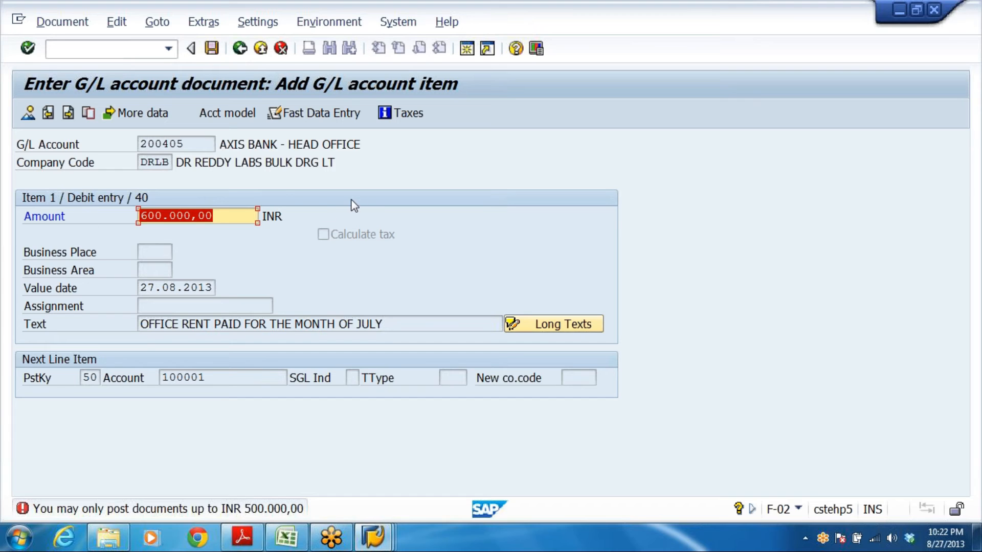
{"action": "key", "text": "BackSpace"}
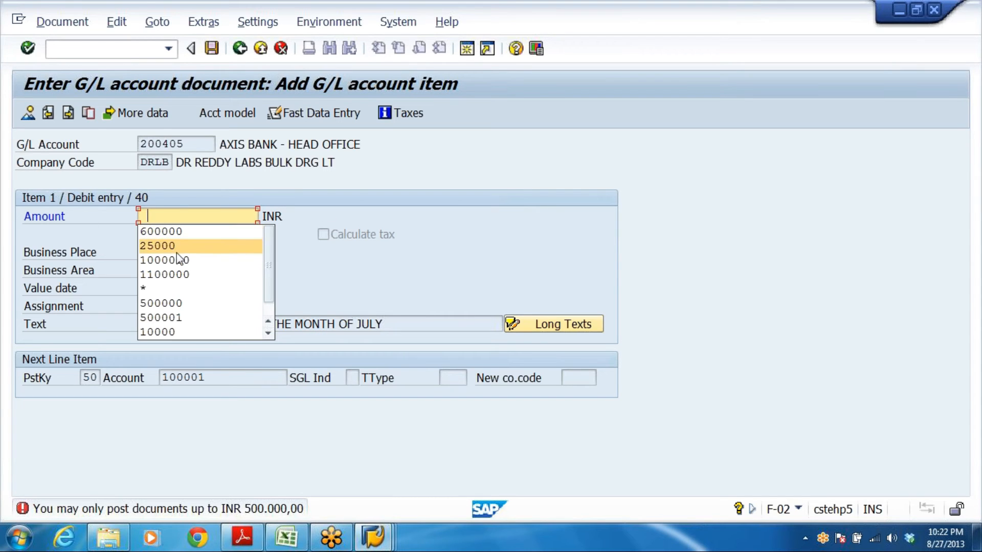
{"action": "left_click", "coordinate": [164, 303]}
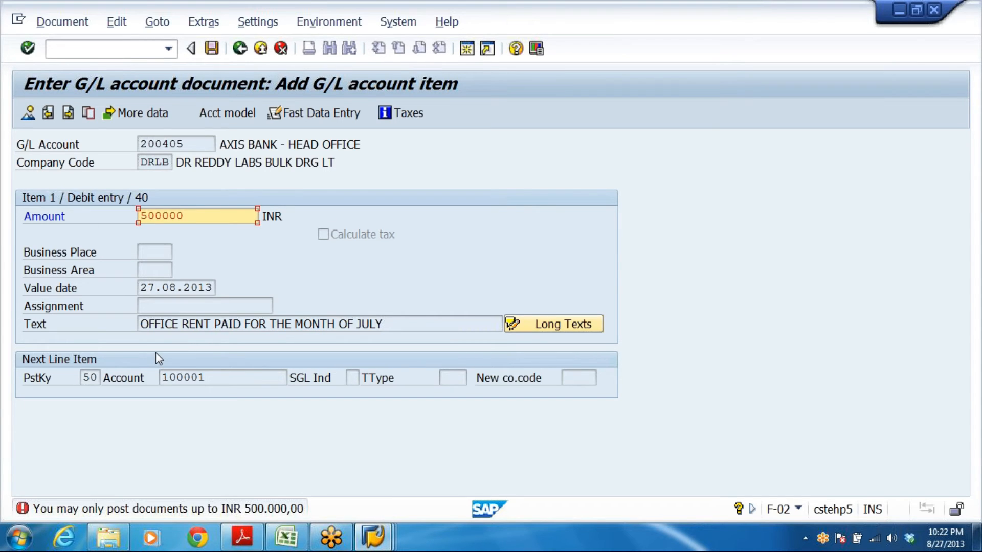
{"action": "key", "text": "Return"}
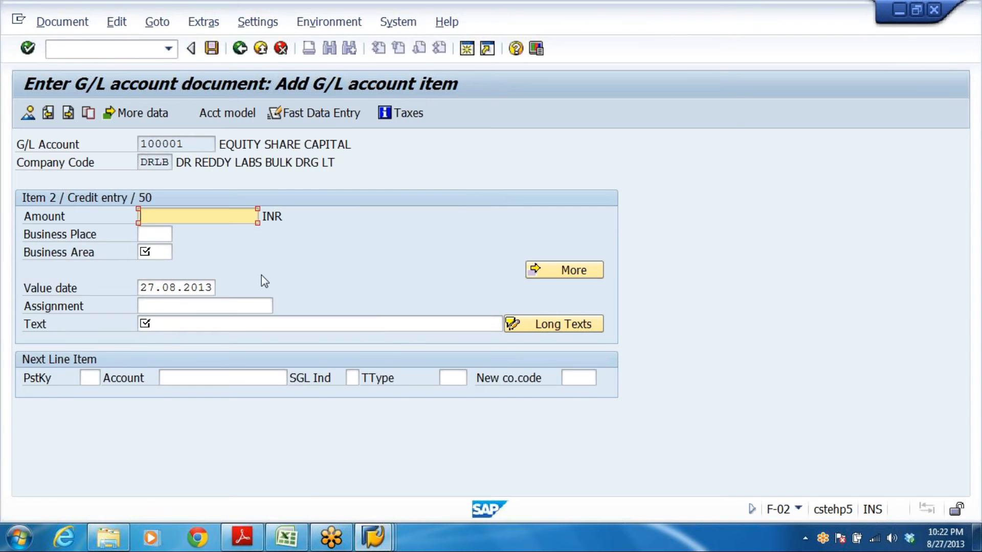
Fill the credit item with amount 500000, business area DRHY and text OFFICE RENT PAID FOR THE MONTH OF JULY
{"action": "left_click", "coordinate": [172, 232]}
{"action": "left_click", "coordinate": [154, 252]}
{"action": "left_click", "coordinate": [154, 268]}
{"action": "left_click", "coordinate": [156, 324]}
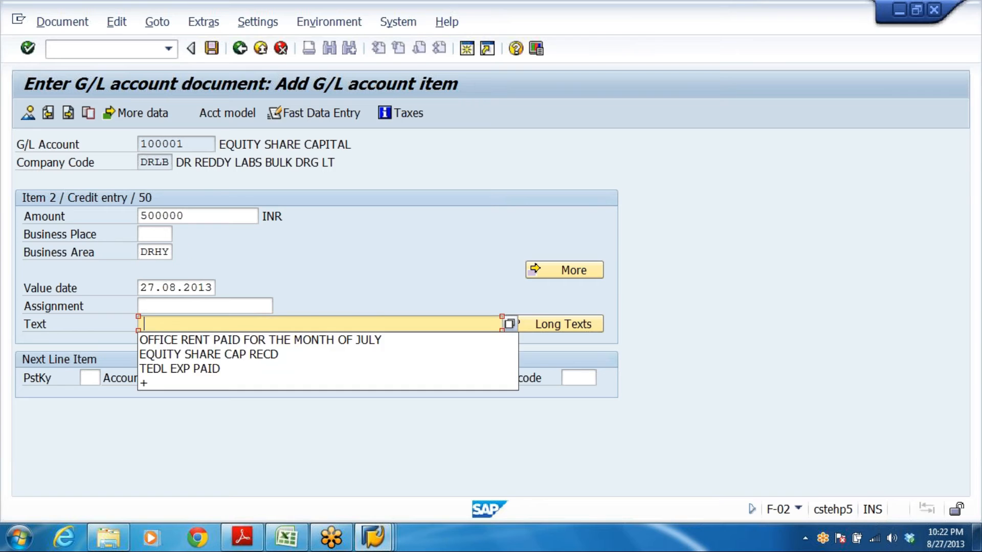
{"action": "left_click", "coordinate": [156, 341]}
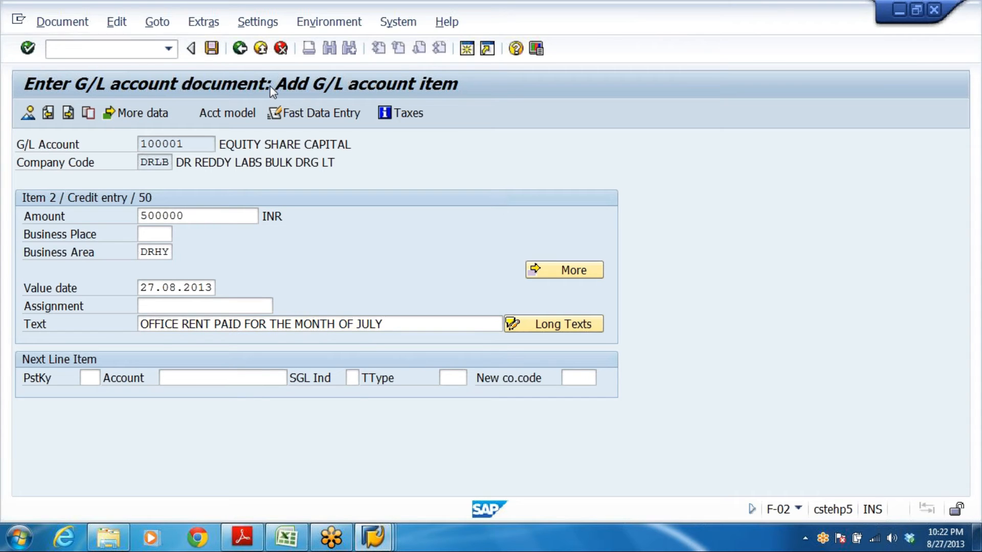
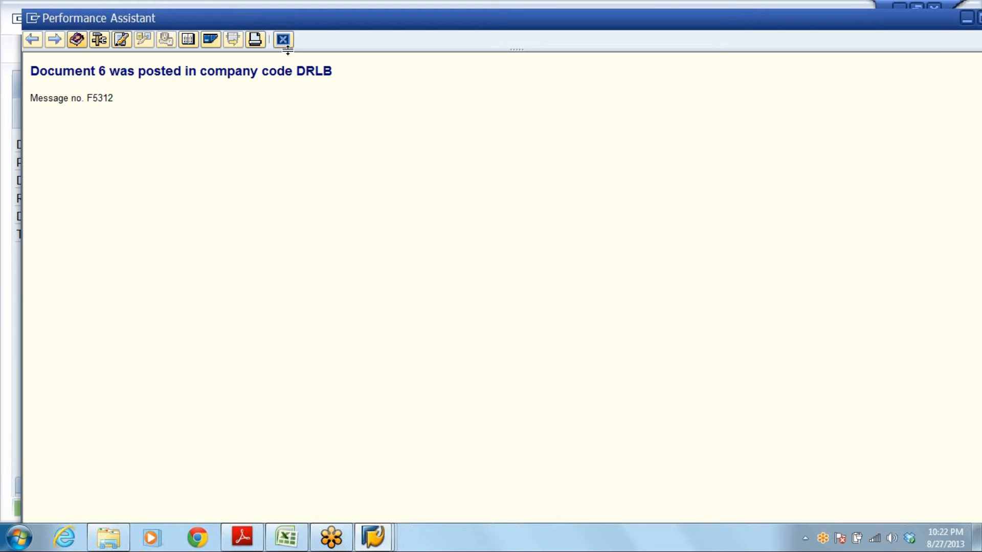
Close the posting message details and collapse the Tolerance Groups and Document nodes in the implementation guide
{"action": "left_click", "coordinate": [284, 41]}
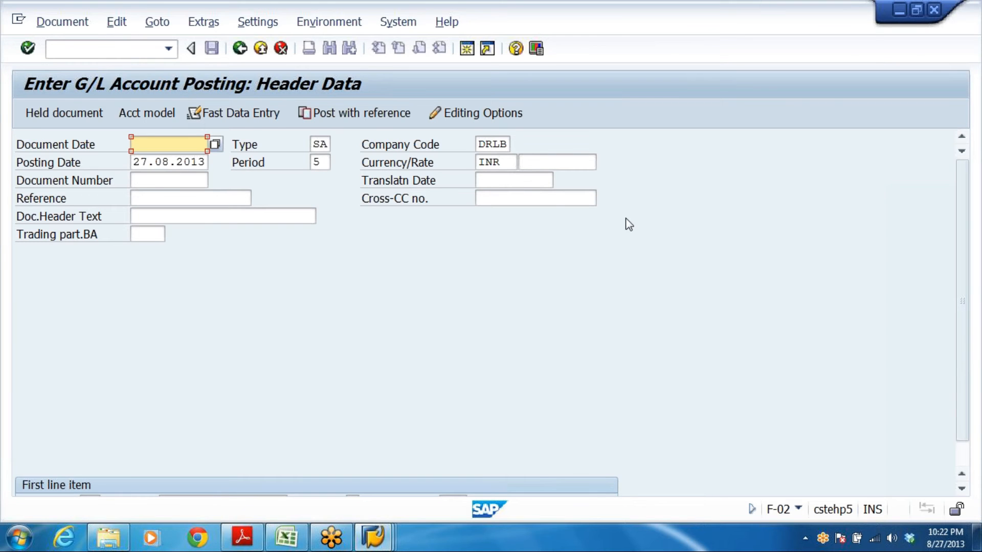
{"action": "key", "text": "alt+Tab"}
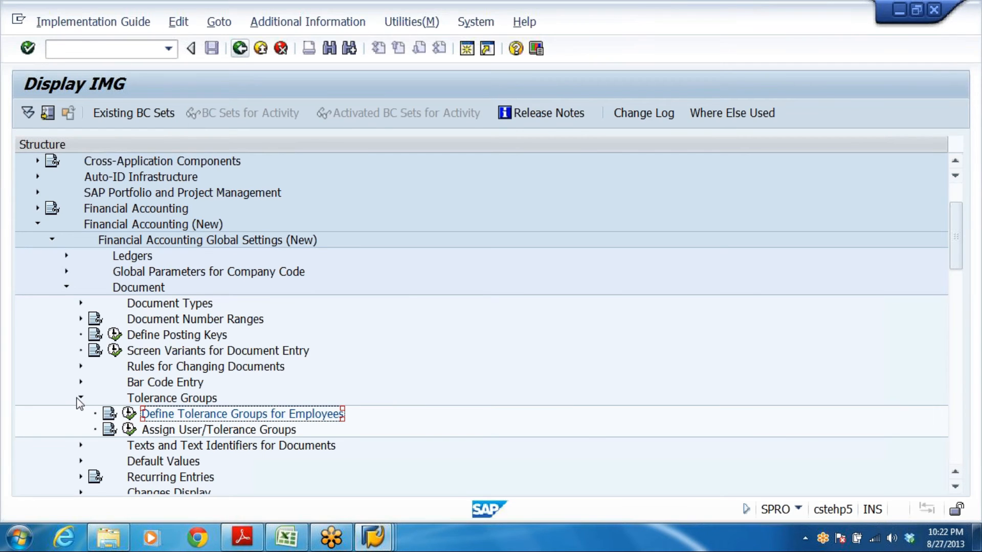
{"action": "left_click", "coordinate": [81, 398]}
{"action": "left_click", "coordinate": [66, 287]}
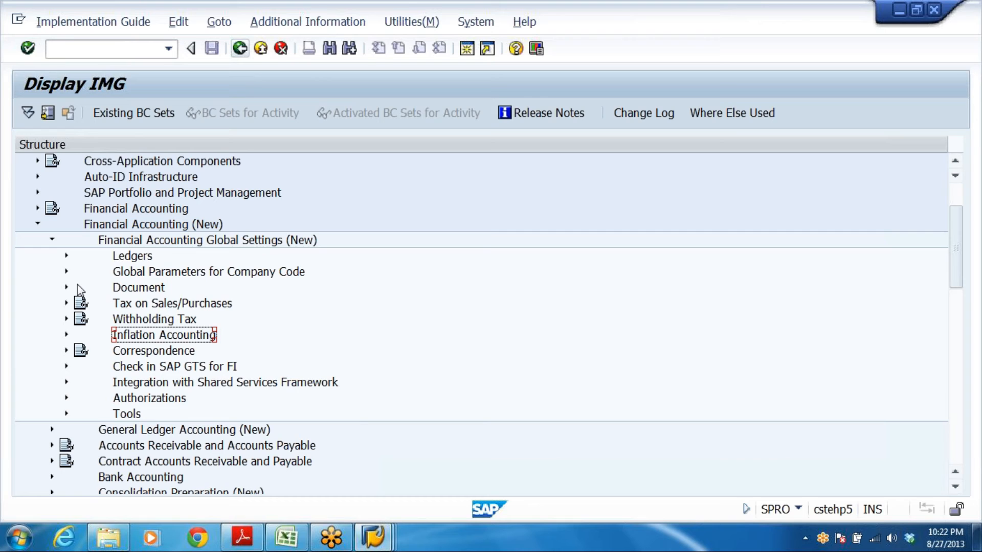
Expand Ledgers, Fiscal Year and Posting Periods, and its Posting Periods node in the implementation guide
{"action": "double_click", "coordinate": [138, 257]}
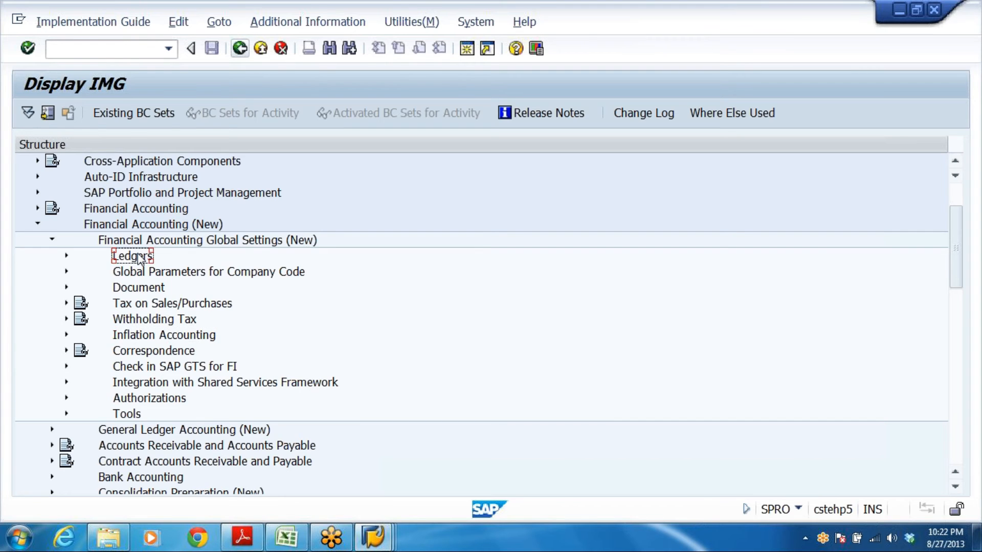
{"action": "key", "text": "Down"}
{"action": "key", "text": "Down"}
{"action": "key", "text": "Down"}
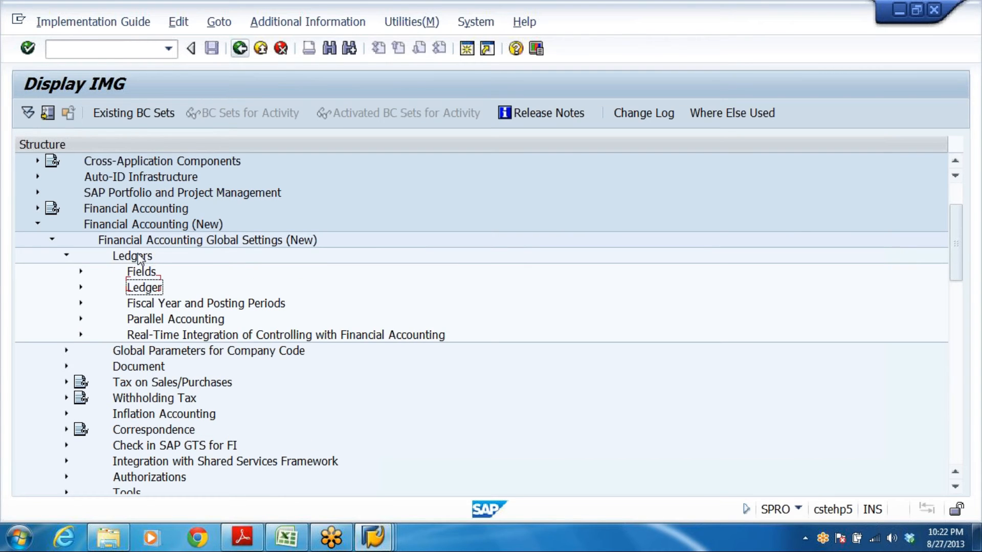
{"action": "key", "text": "Right"}
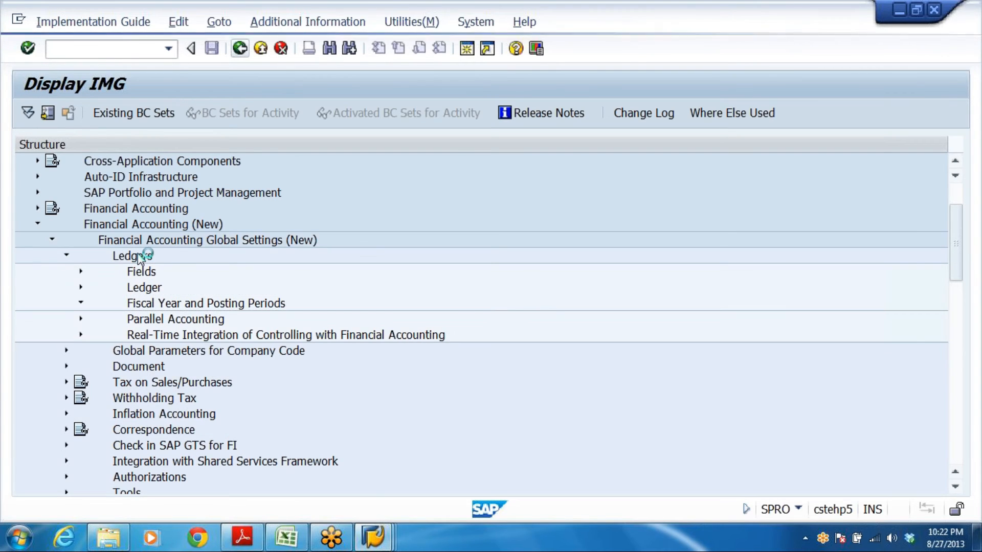
{"action": "key", "text": "Down"}
{"action": "key", "text": "Down"}
{"action": "key", "text": "Down"}
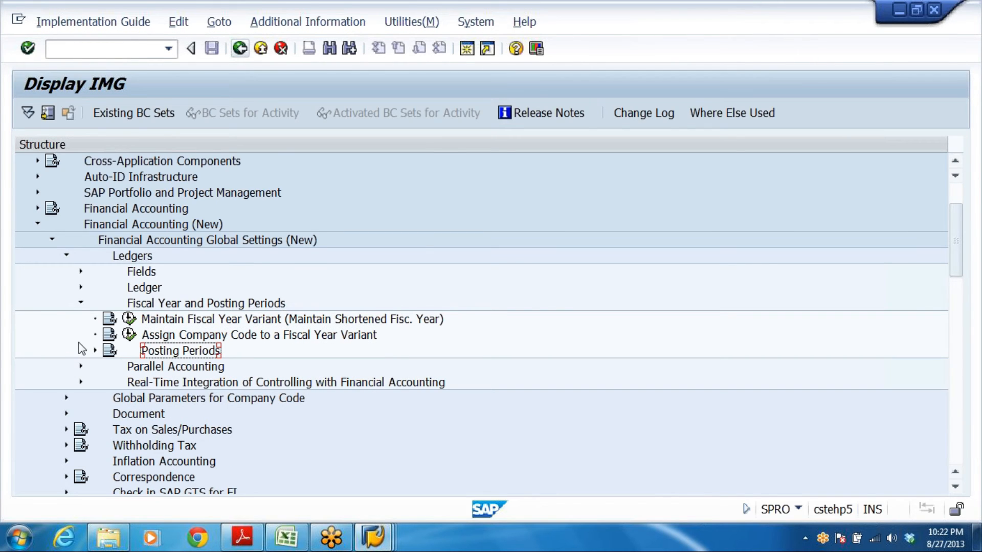
{"action": "left_click", "coordinate": [95, 351]}
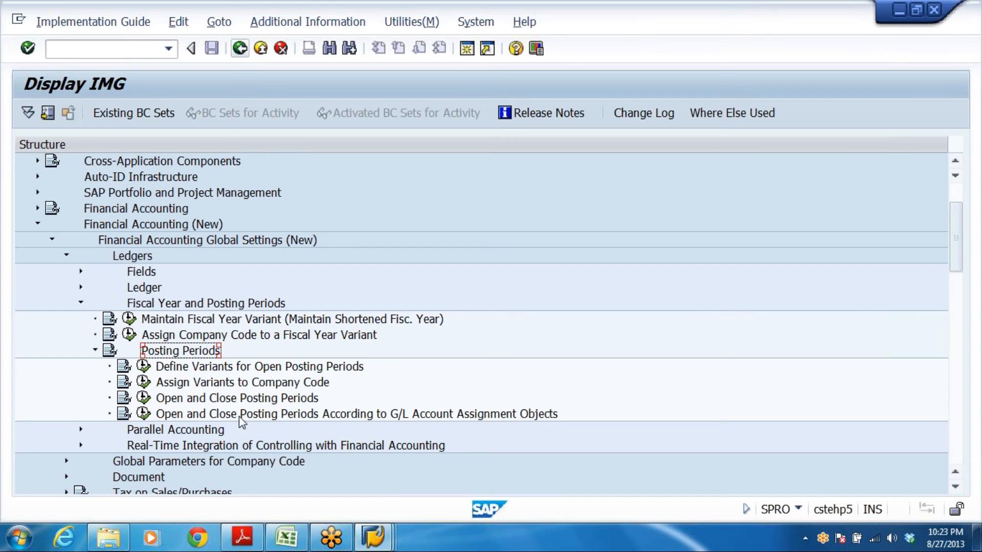
Open the Open and Close Posting Periods activity and examine the first period interval of variant DRPV
{"action": "left_click", "coordinate": [174, 417]}
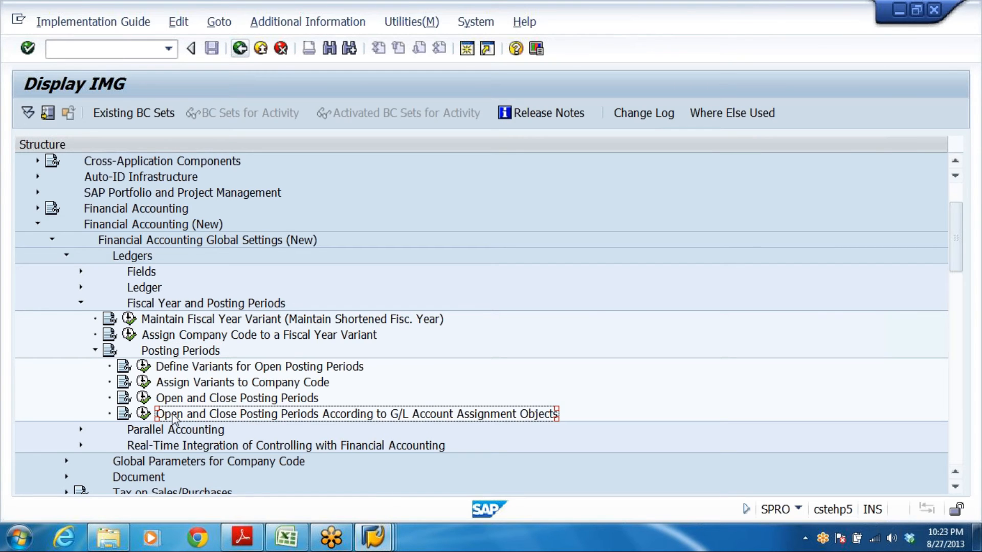
{"action": "left_click", "coordinate": [179, 404]}
{"action": "left_click", "coordinate": [144, 398]}
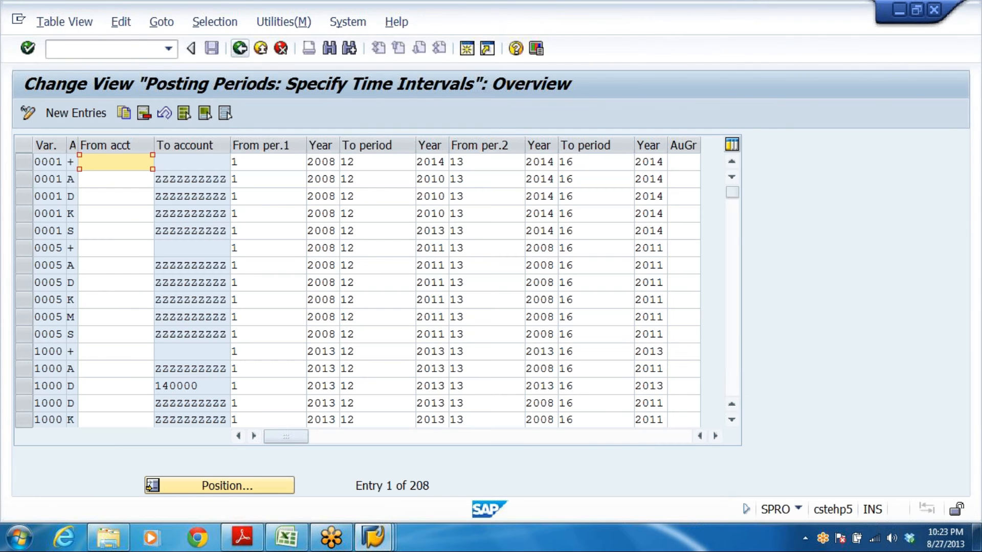
{"action": "left_click", "coordinate": [229, 489]}
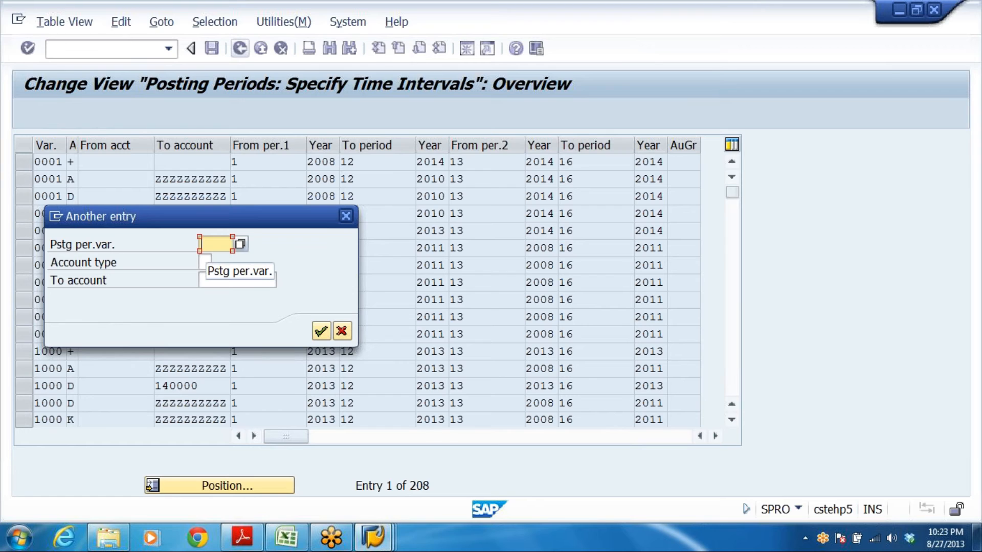
{"action": "type", "text": "D"}
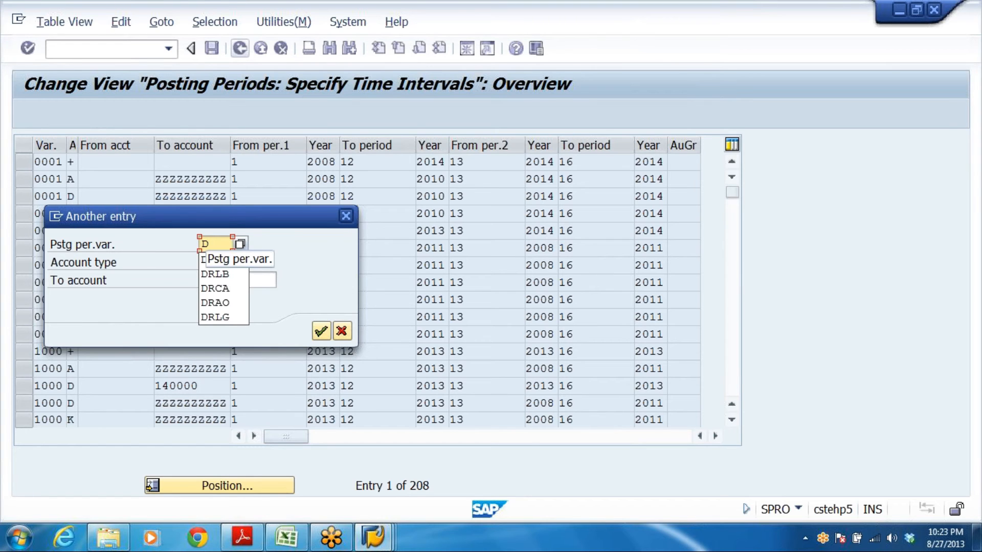
{"action": "type", "text": "R"}
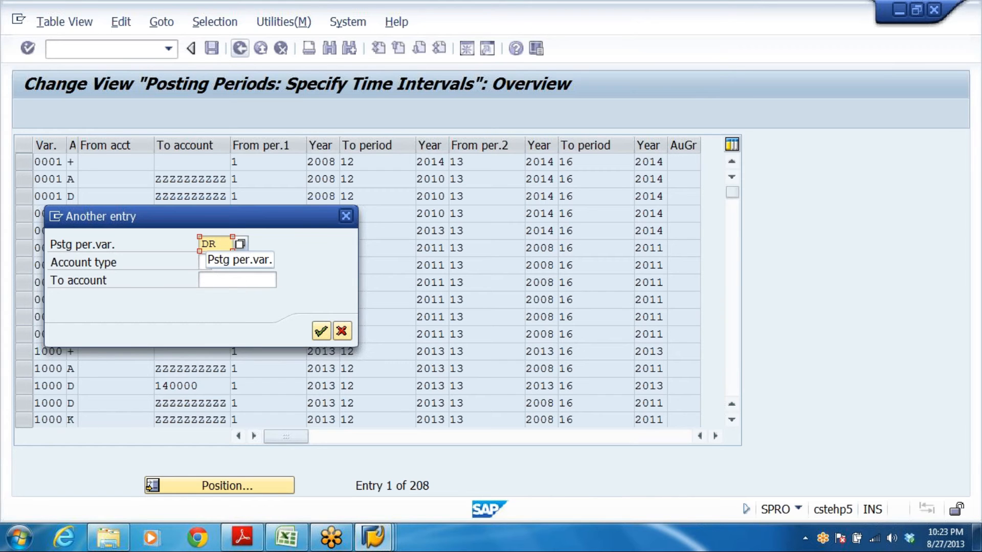
{"action": "type", "text": "PV"}
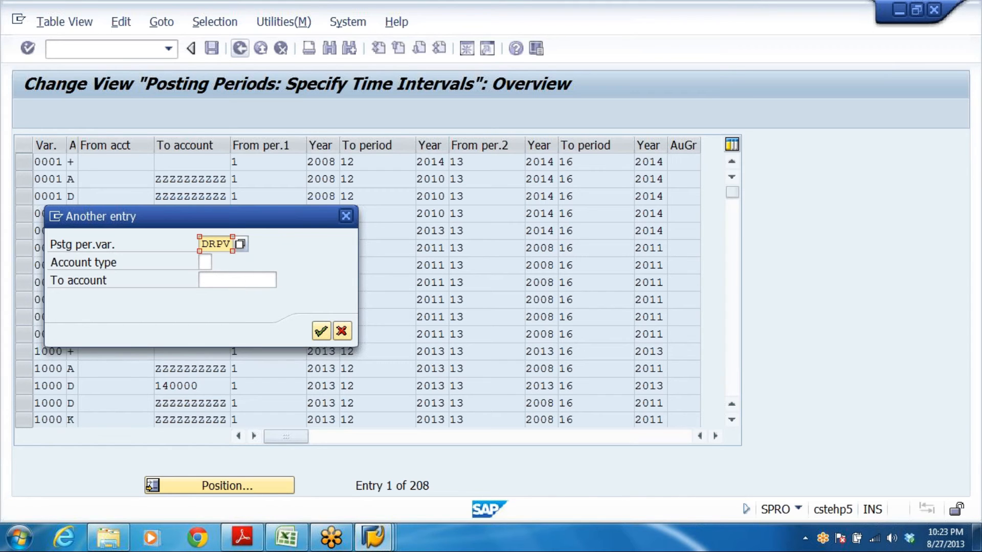
{"action": "key", "text": "Return"}
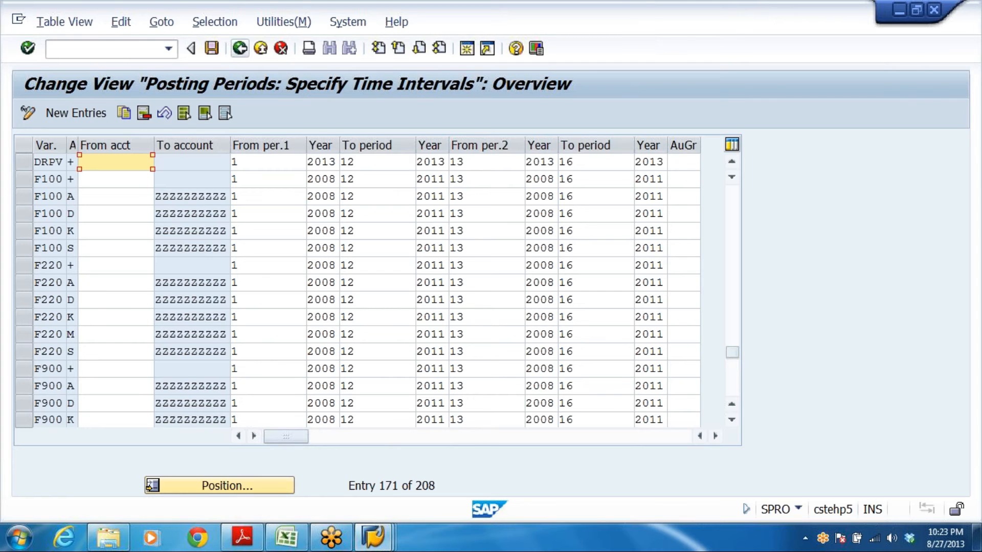
{"action": "left_click", "coordinate": [244, 162]}
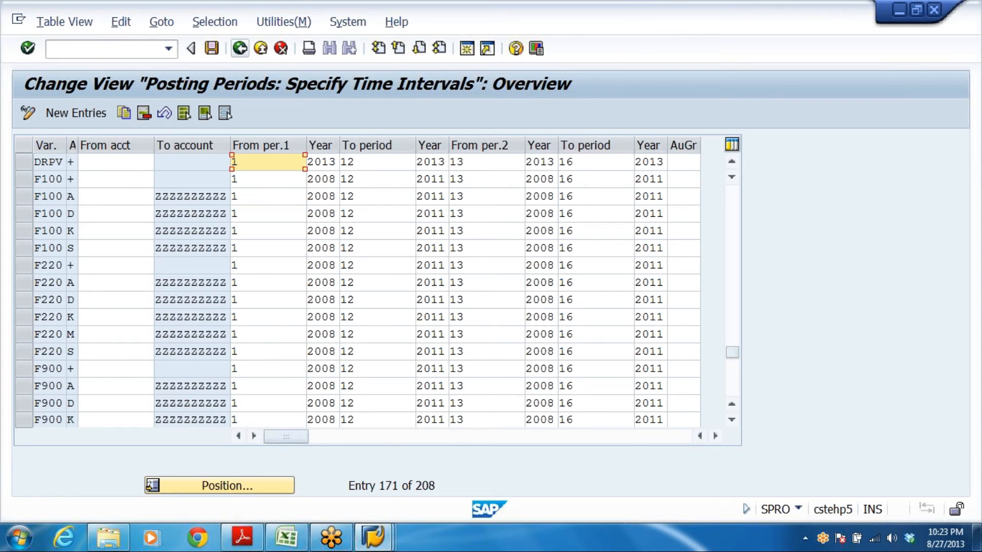
{"action": "left_click", "coordinate": [369, 163]}
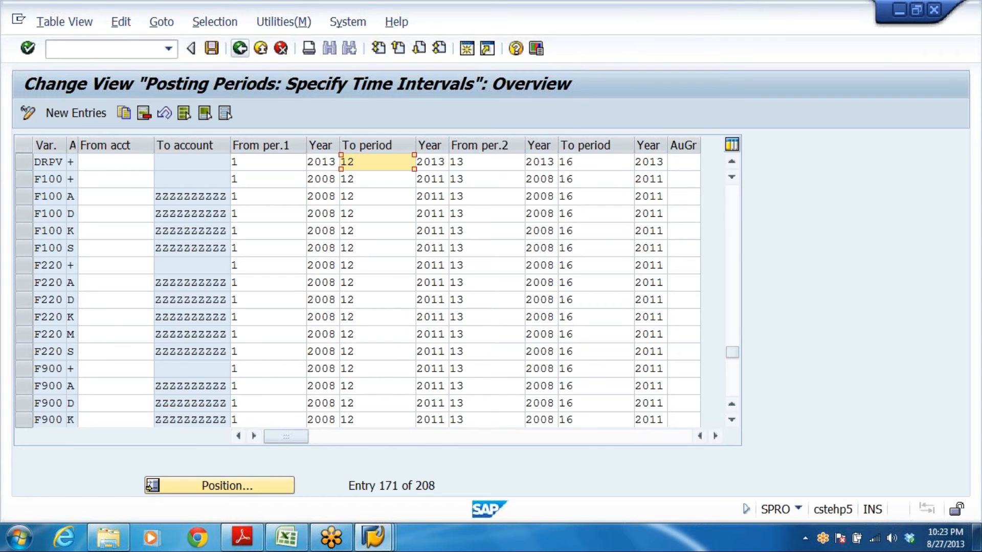
Return to the G/L posting header and set both the document date and the posting date to 01.04.2013
{"action": "key", "text": "alt+Tab"}
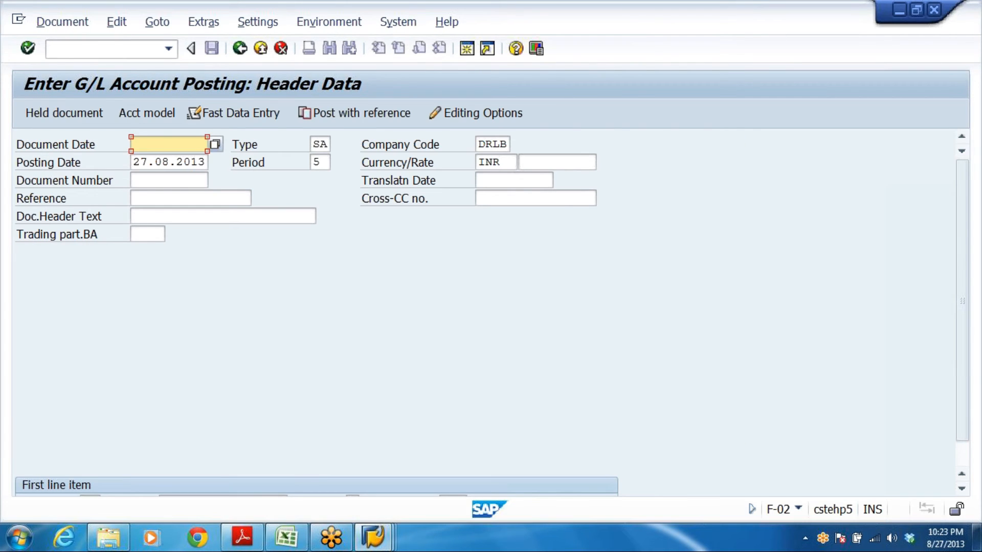
{"action": "left_click", "coordinate": [148, 162]}
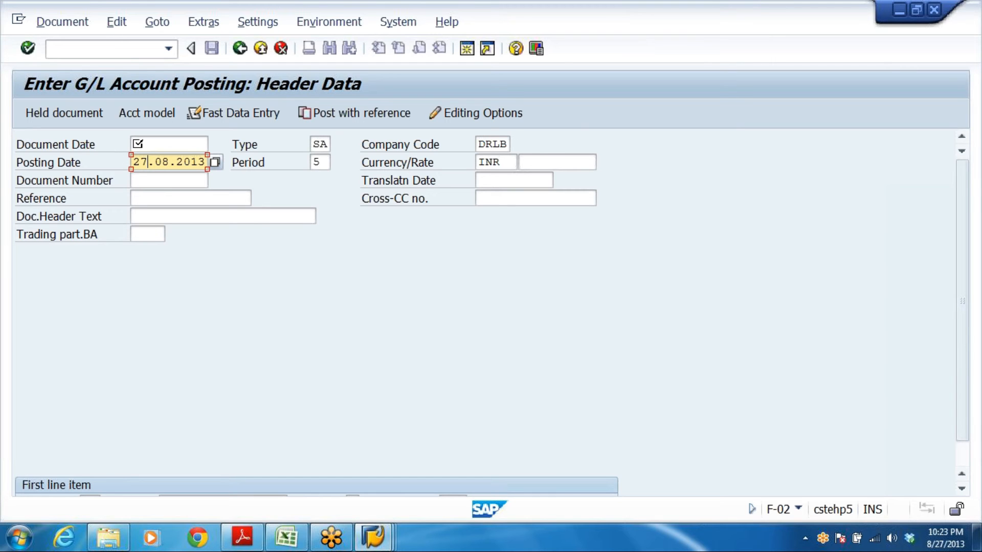
{"action": "left_click", "coordinate": [169, 145]}
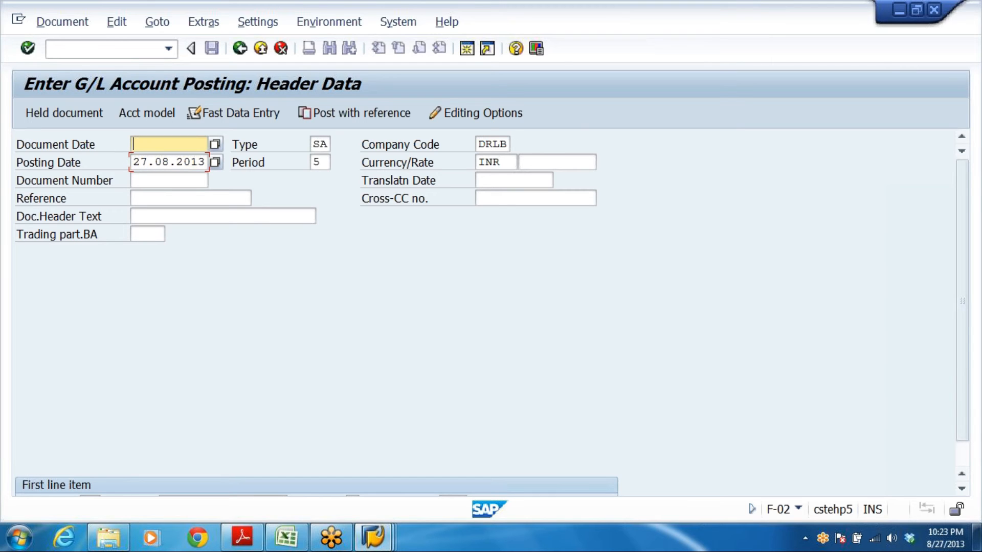
{"action": "mouse_move", "coordinate": [978, 538]}
{"action": "type", "text": "010420"}
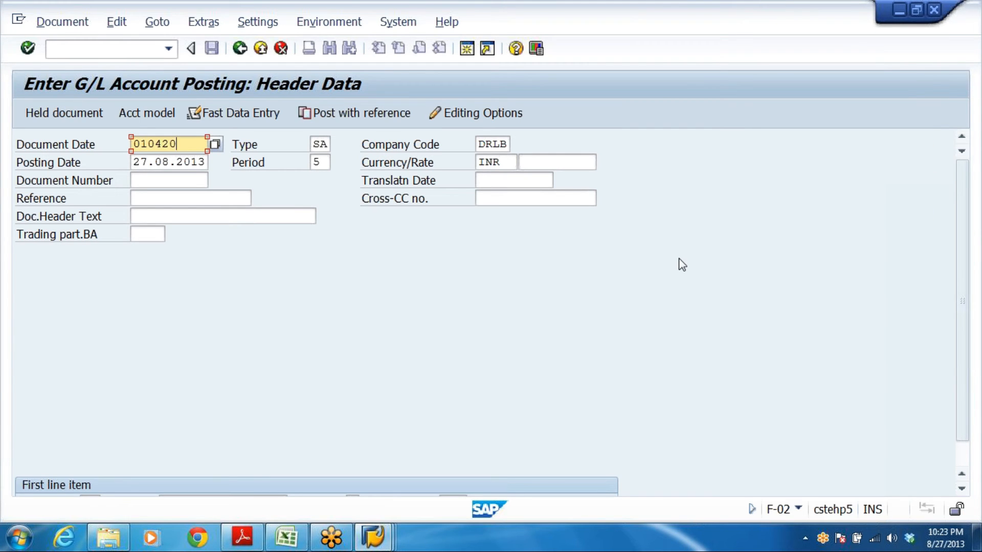
{"action": "type", "text": "13"}
{"action": "double_click", "coordinate": [188, 144]}
{"action": "key", "text": "ctrl+c"}
{"action": "left_click", "coordinate": [134, 144]}
{"action": "key", "text": "Down"}
{"action": "key", "text": "shift+End"}
{"action": "key", "text": "ctrl+v"}
{"action": "left_click", "coordinate": [319, 145]}
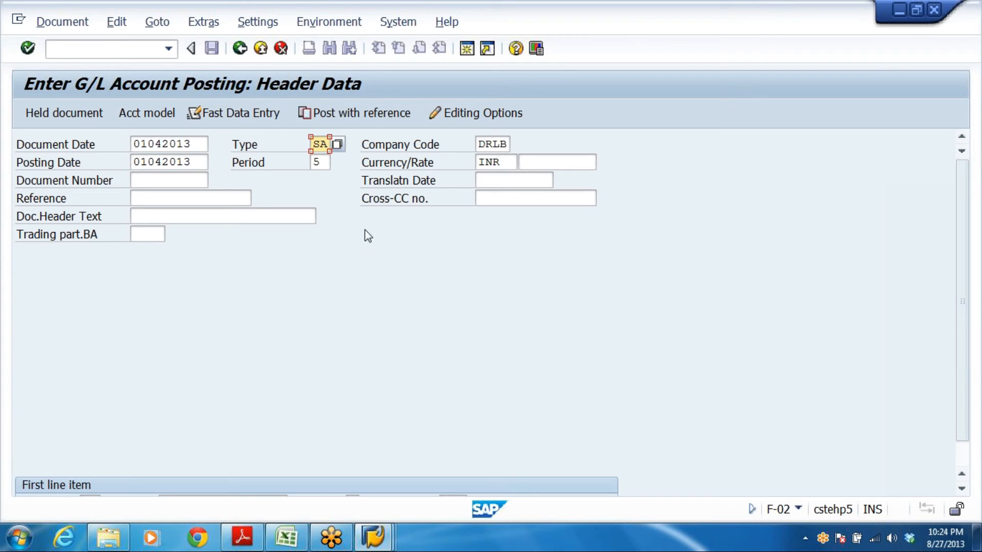
Compare the Period value in the posting header with the from and to periods of posting period variant DRPV
{"action": "left_click", "coordinate": [324, 155]}
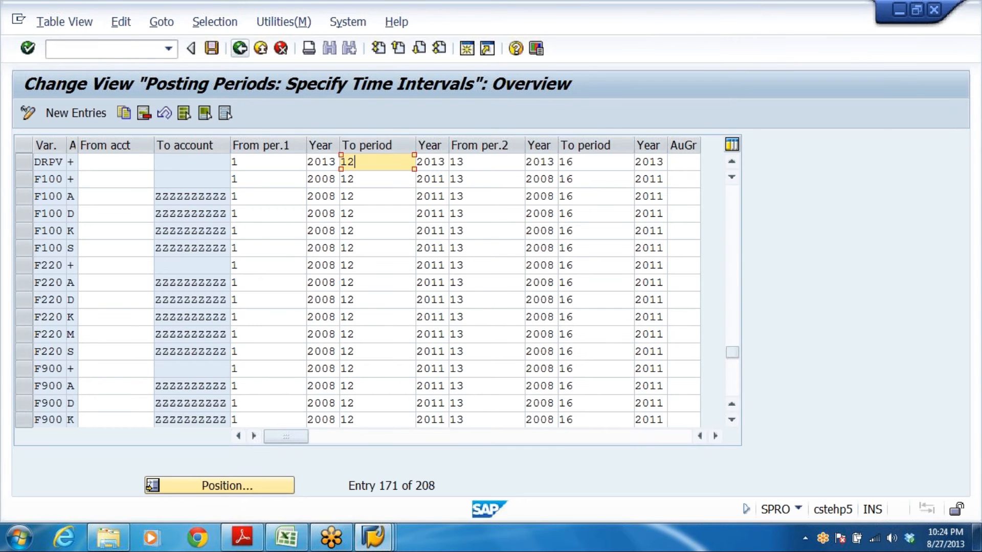
{"action": "left_click", "coordinate": [268, 162]}
{"action": "left_click", "coordinate": [391, 162]}
{"action": "left_click", "coordinate": [268, 163]}
{"action": "left_click", "coordinate": [395, 163]}
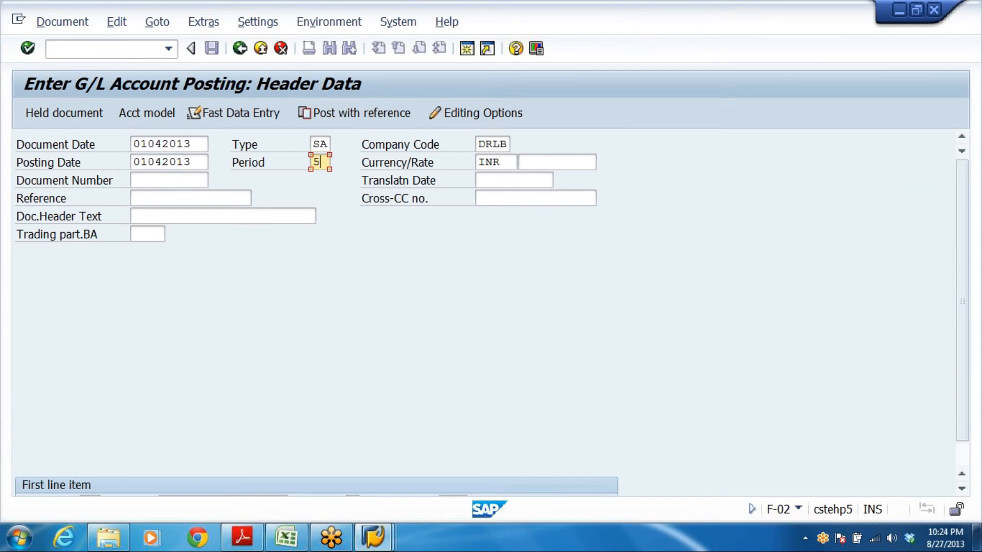
In the posting header, enter account 400302 for the first line item and continue to the debit item
{"action": "scroll", "coordinate": [680, 312], "scroll_direction": "down", "scroll_amount": 1}
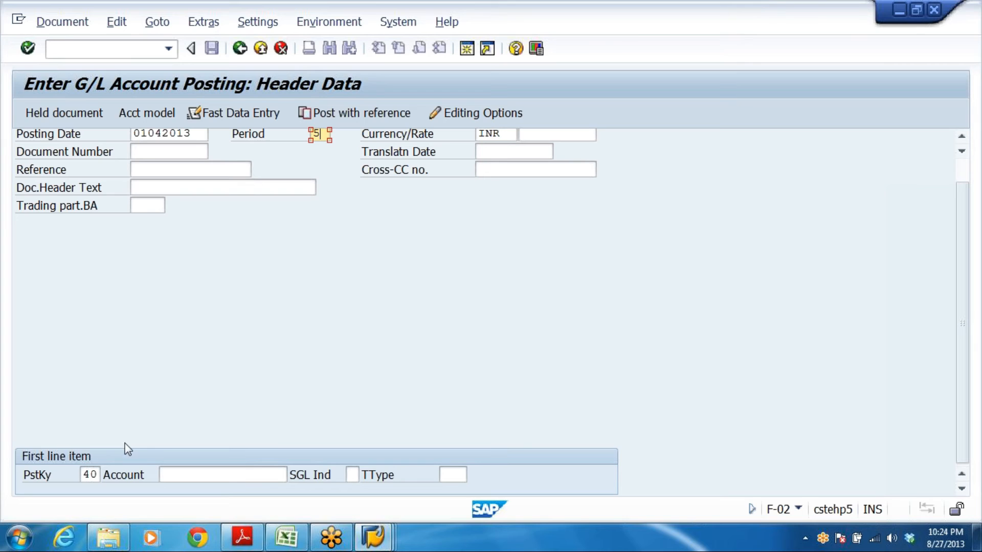
{"action": "left_click", "coordinate": [204, 475]}
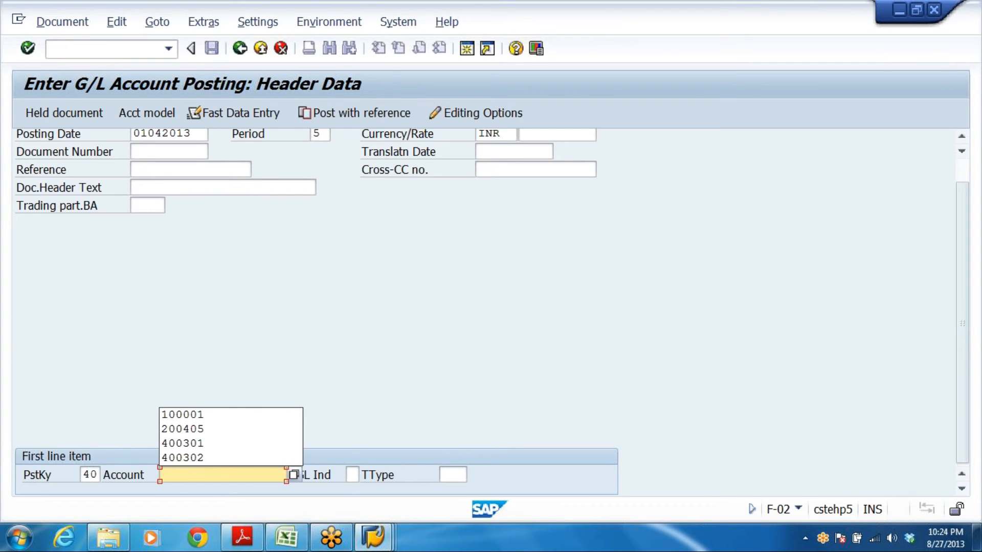
{"action": "left_click", "coordinate": [206, 444]}
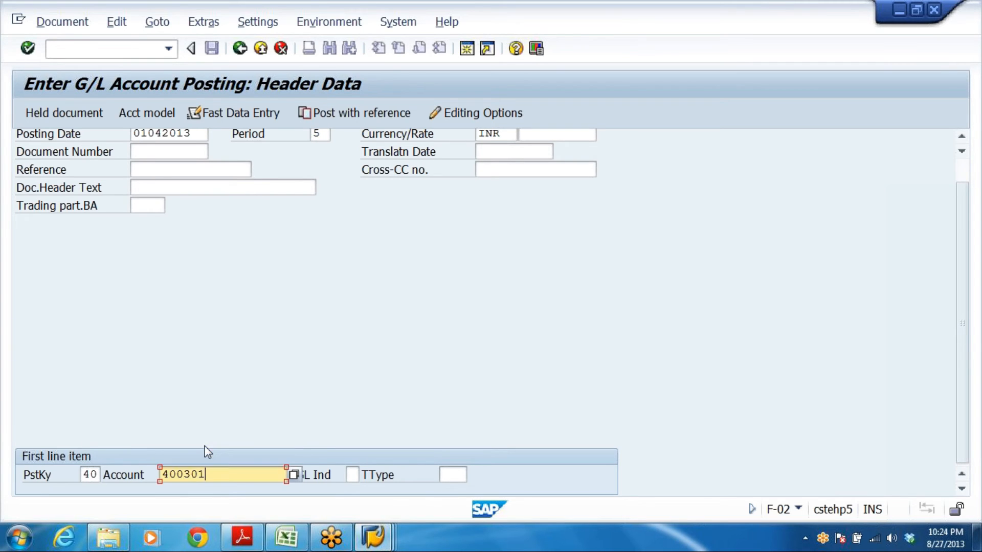
{"action": "key", "text": "BackSpace"}
{"action": "type", "text": "2"}
{"action": "key", "text": "Return"}
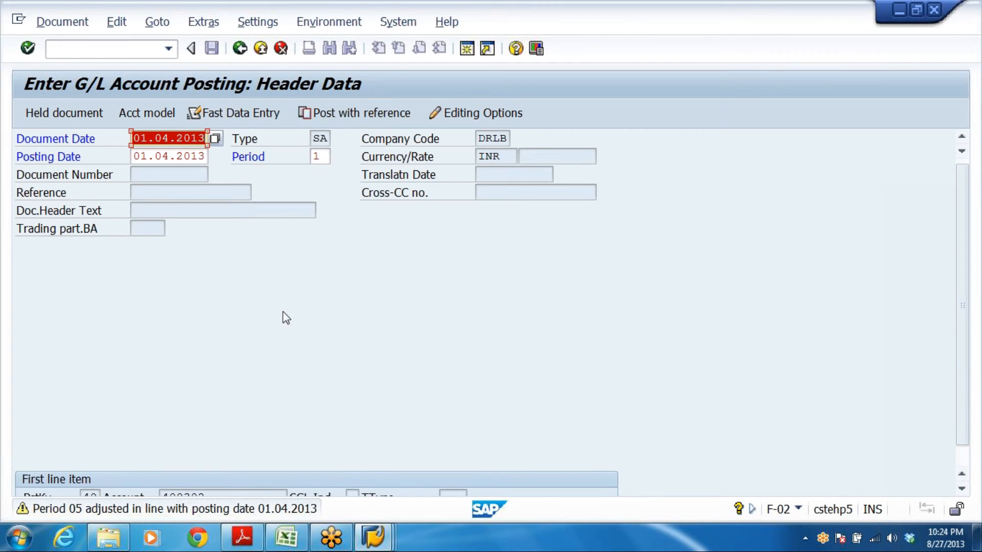
{"action": "left_click", "coordinate": [322, 157]}
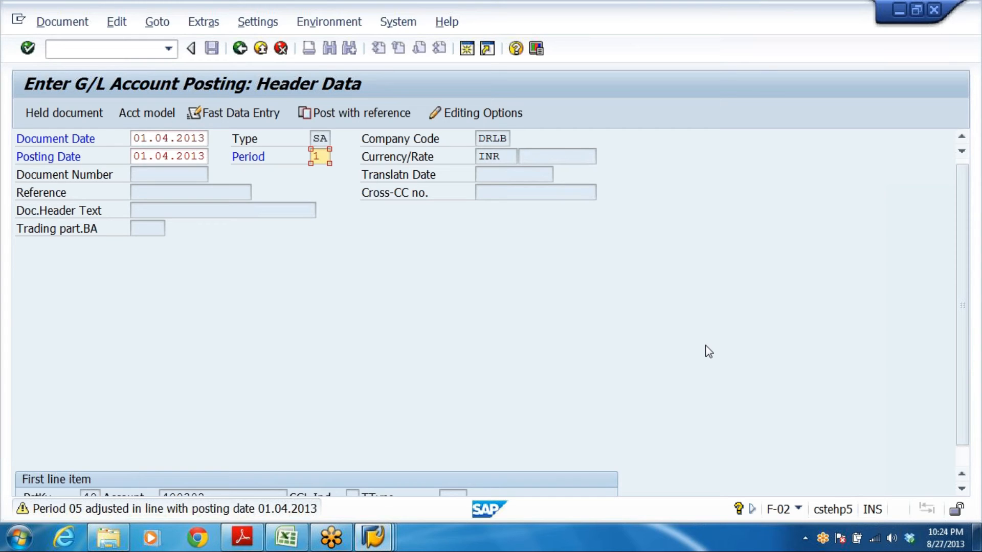
{"action": "key", "text": "Return"}
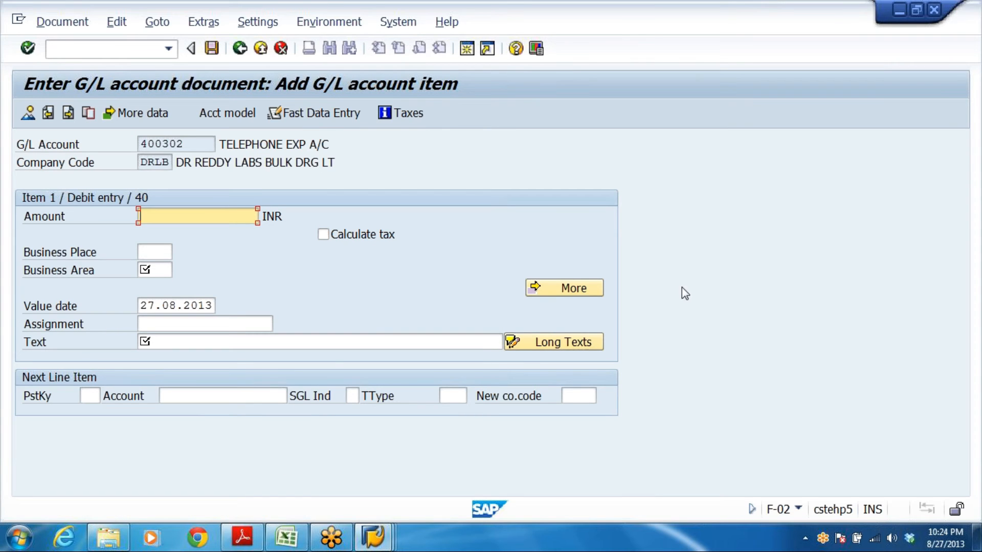
Fill in the telephone expense debit item with amount 5500, business area DRHY and text "TELEPHONE EXP PAID"
{"action": "type", "text": "5"}
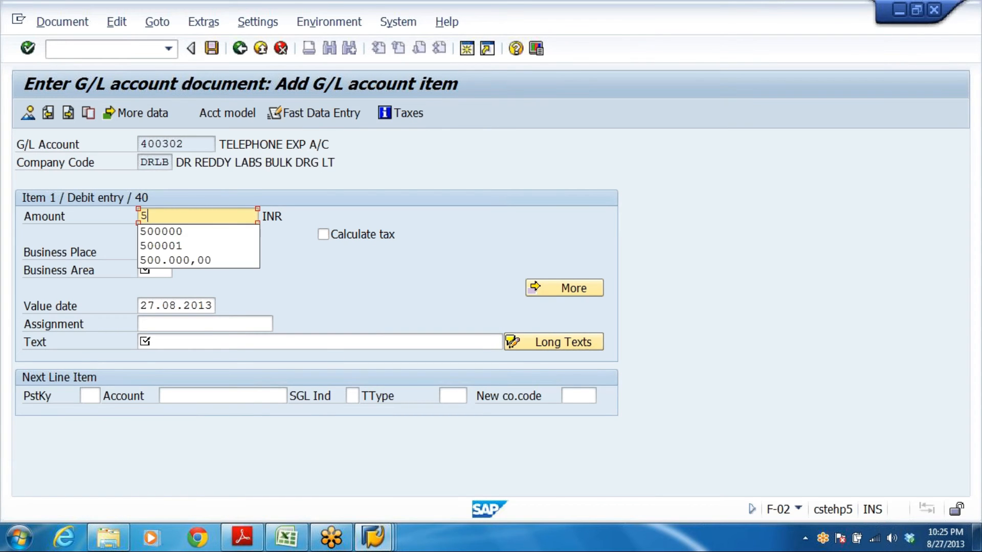
{"action": "type", "text": "500"}
{"action": "left_click", "coordinate": [160, 271]}
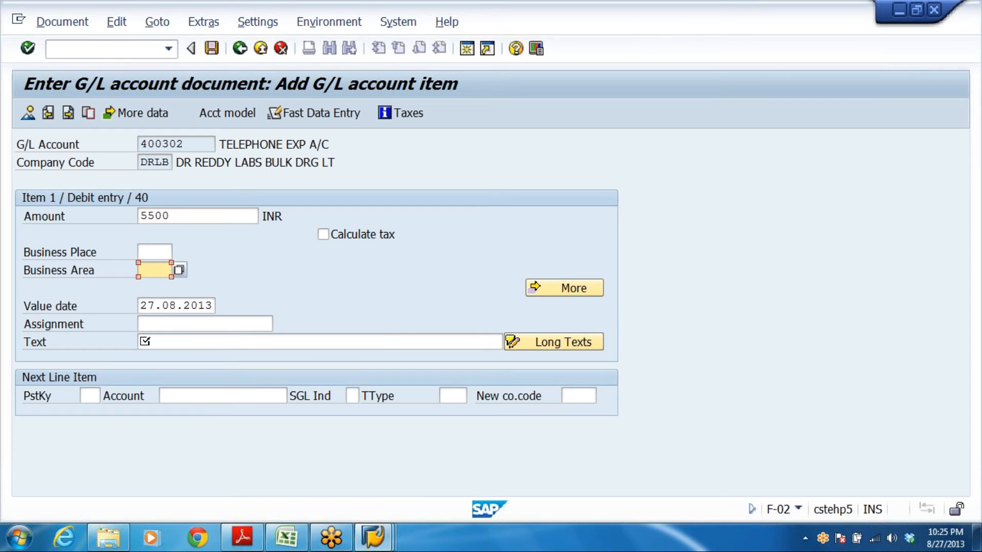
{"action": "left_click", "coordinate": [159, 288]}
{"action": "left_click", "coordinate": [145, 342]}
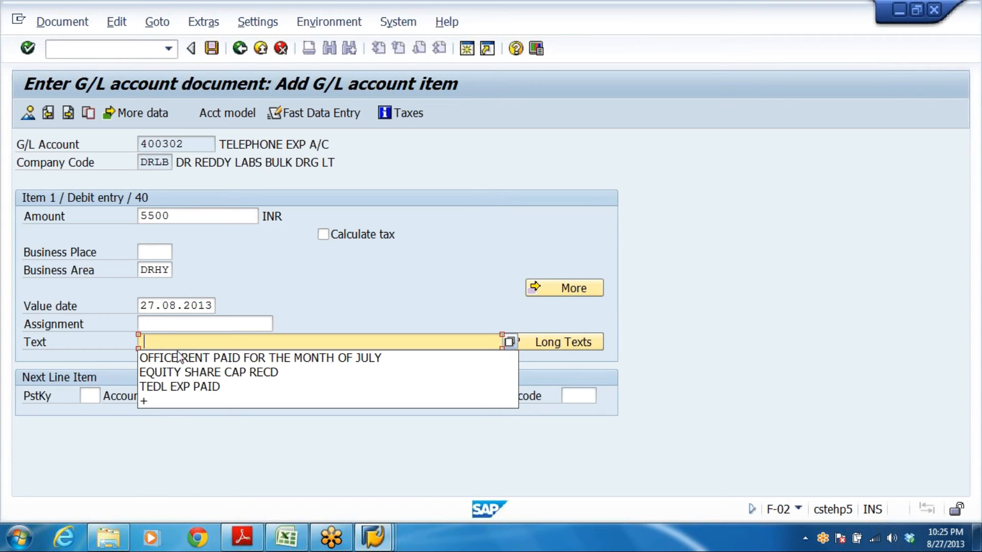
{"action": "type", "text": "T"}
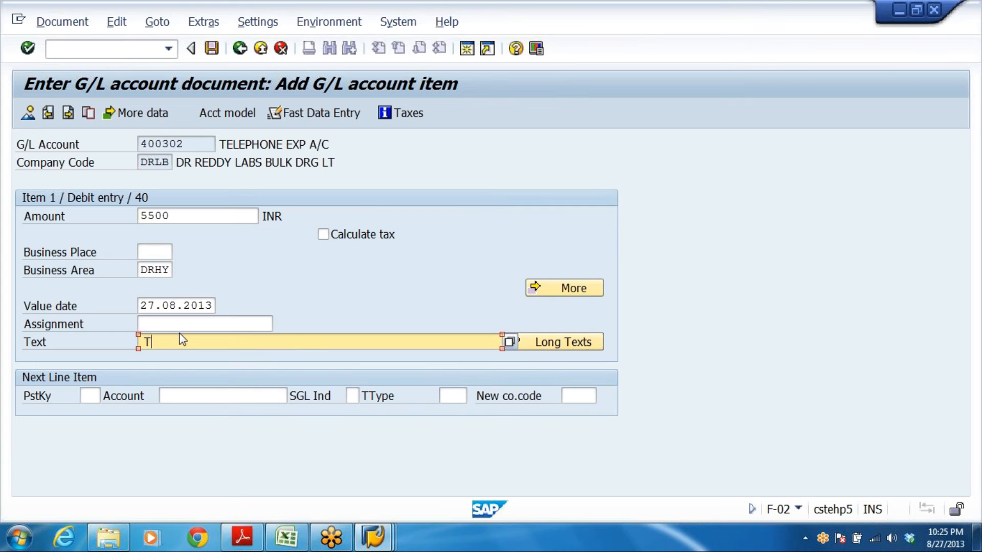
{"action": "type", "text": "ELEPHONE EXP PAID"}
Enter posting key 50 and account 200405 for the next line item and continue to the credit item
{"action": "left_click", "coordinate": [97, 396]}
{"action": "left_click", "coordinate": [100, 426]}
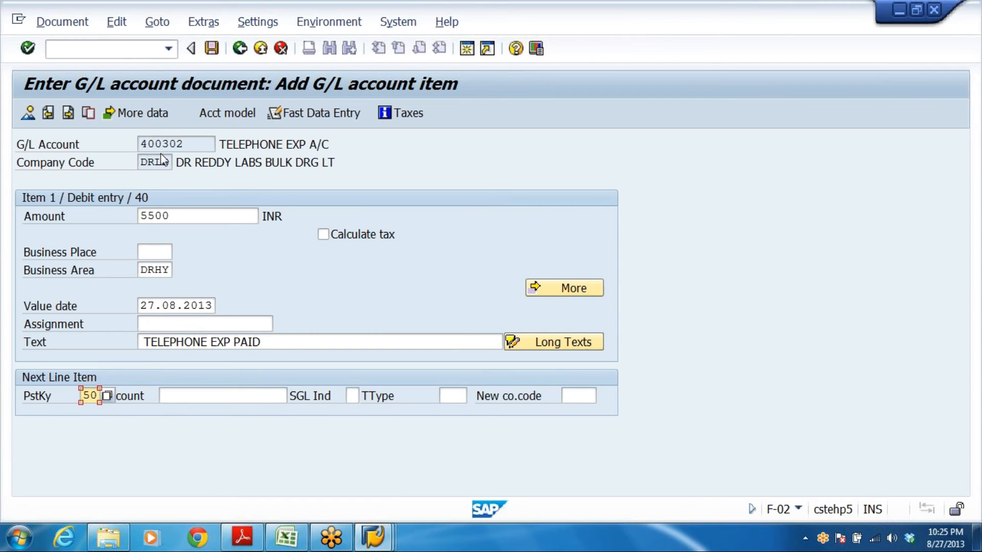
{"action": "left_click", "coordinate": [169, 396]}
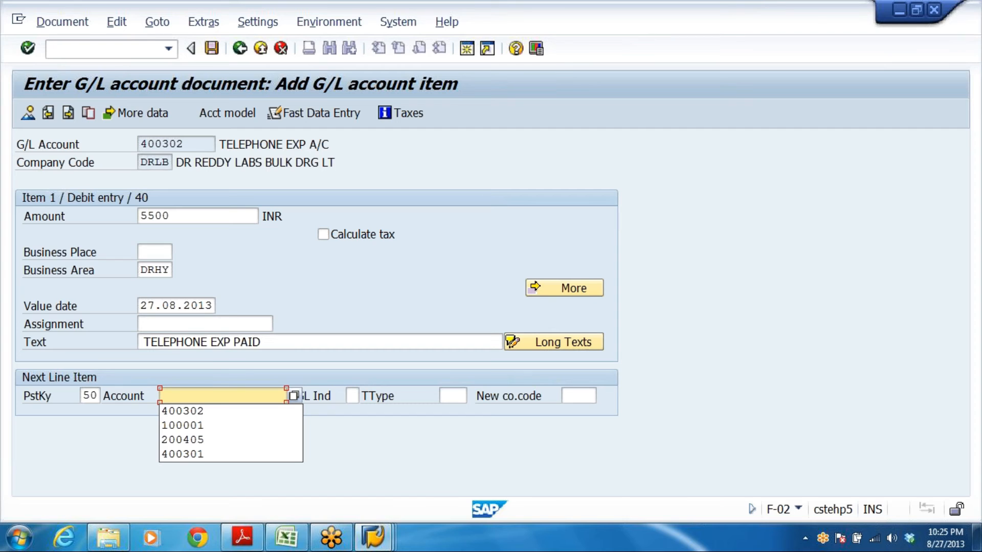
{"action": "left_click", "coordinate": [215, 439]}
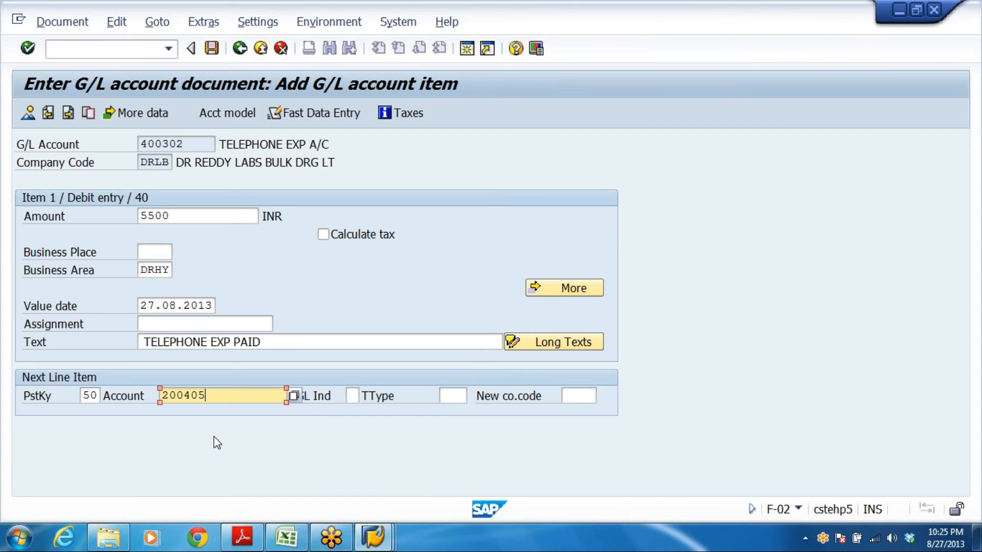
{"action": "key", "text": "Return"}
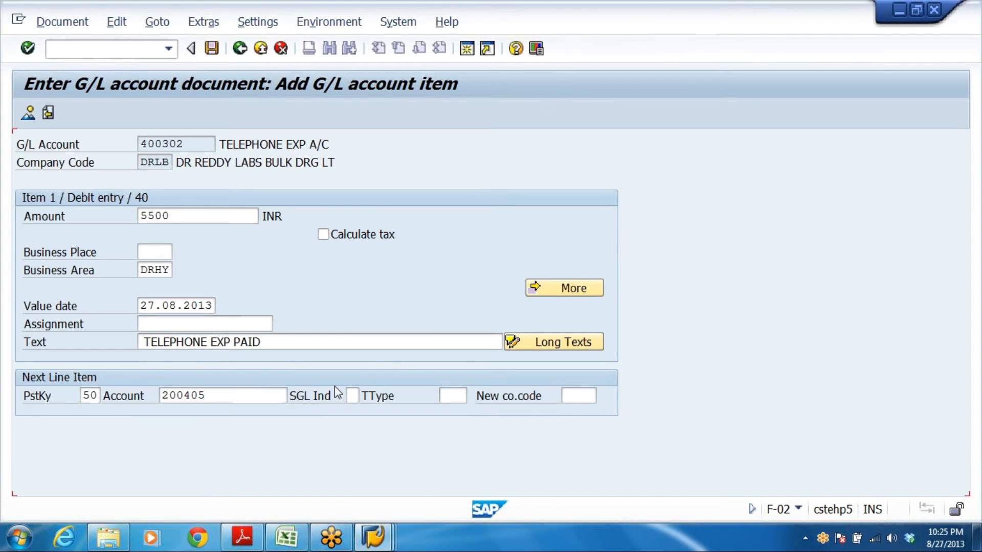
Complete the credit item with amount 5500, business area DRHY and text "TELEPHONE EXP PAID", and display the document overview
{"action": "type", "text": "5500"}
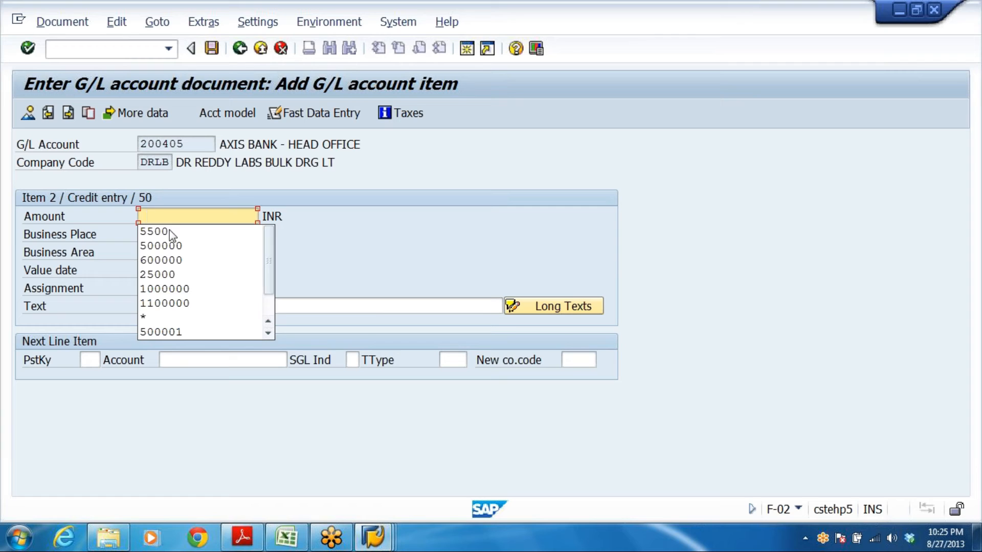
{"action": "left_click", "coordinate": [173, 306]}
{"action": "left_click", "coordinate": [173, 317]}
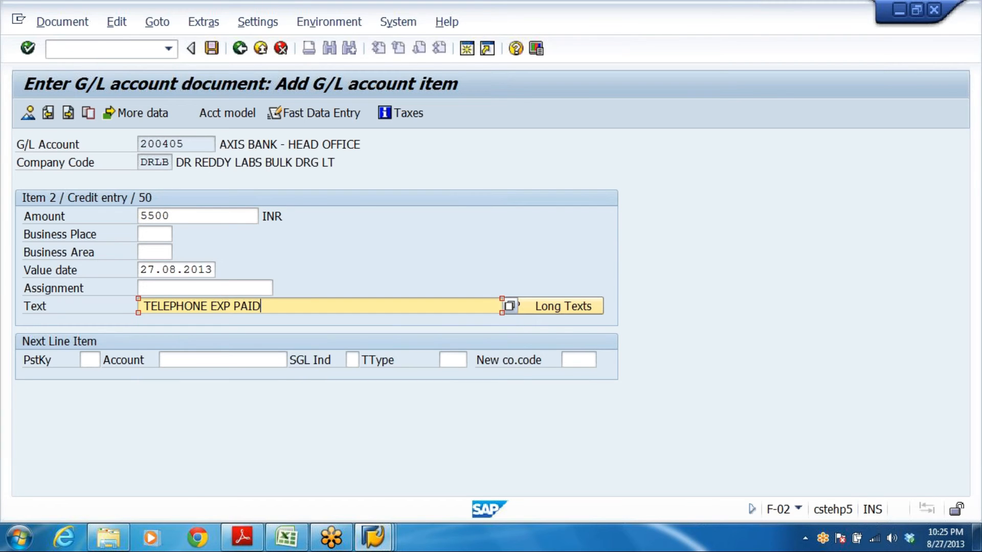
{"action": "left_click", "coordinate": [153, 252]}
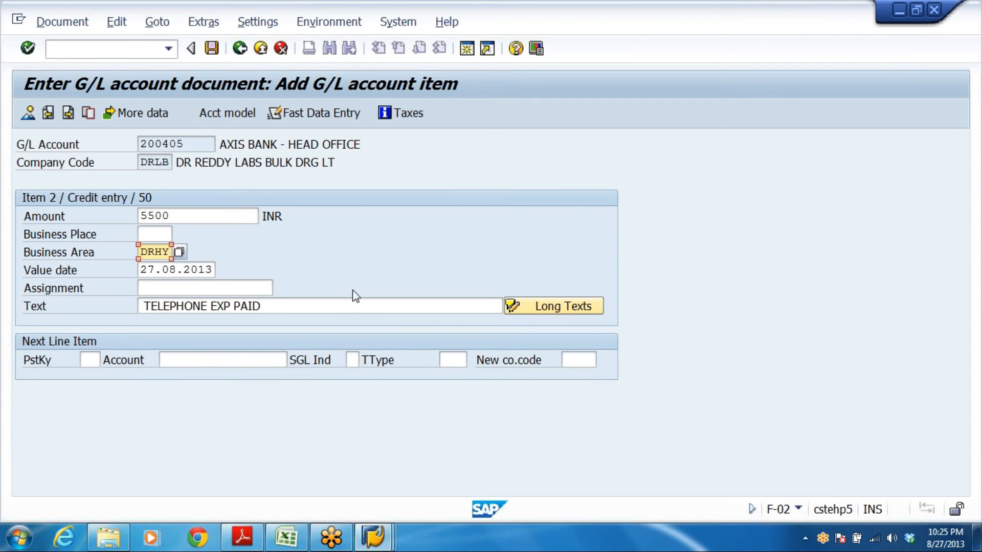
{"action": "left_click", "coordinate": [24, 115]}
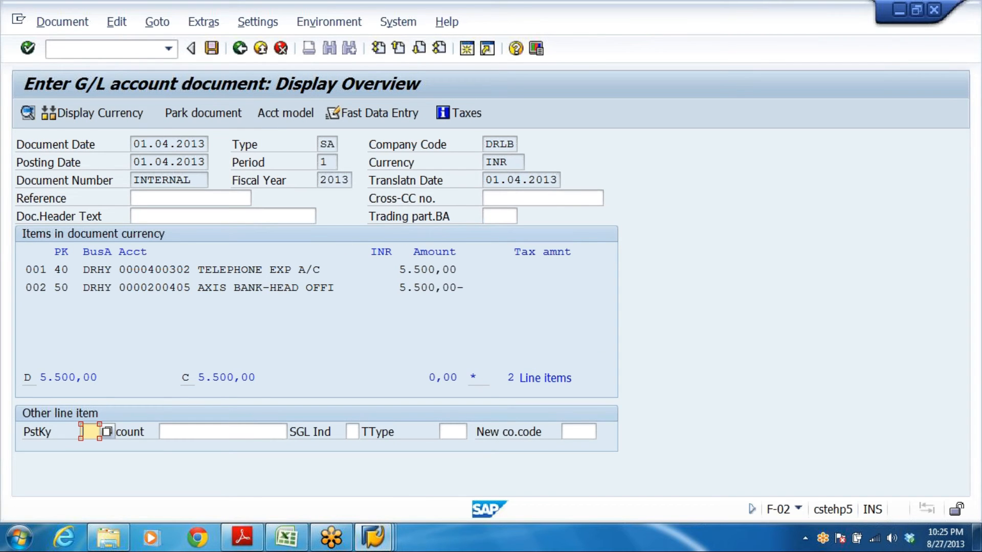
Open the telephone expense line item from the overview and examine its value date
{"action": "double_click", "coordinate": [232, 271]}
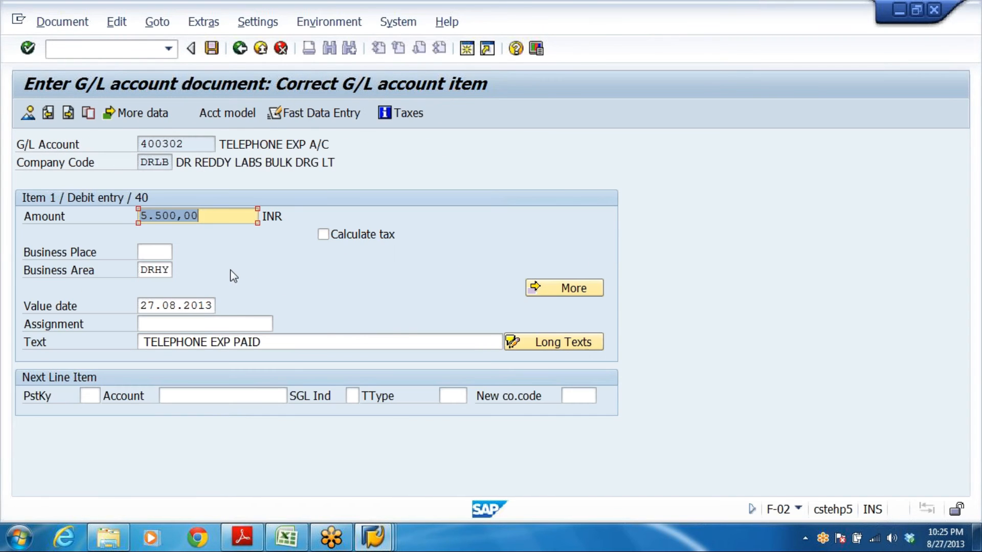
{"action": "left_click_drag", "start_coordinate": [139, 306], "coordinate": [284, 325]}
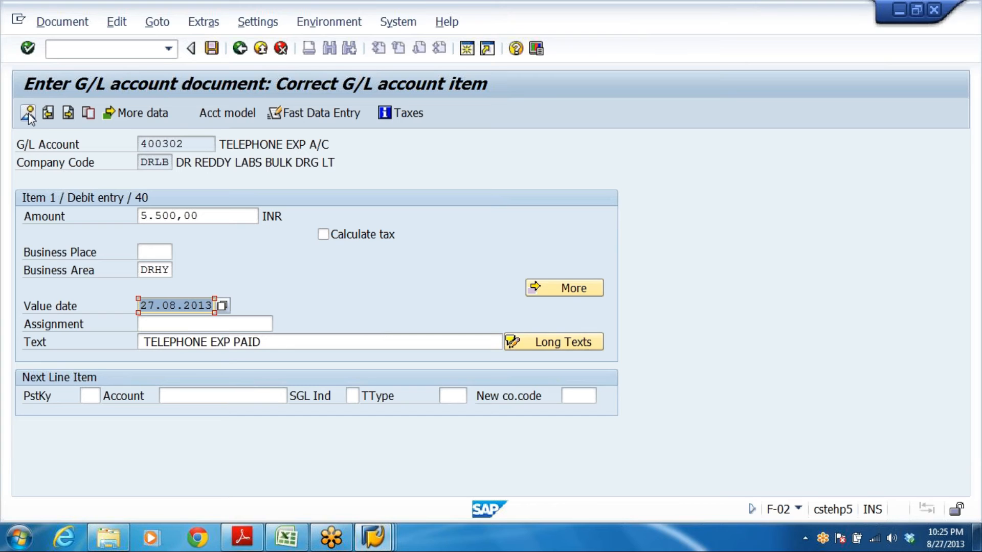
{"action": "left_click", "coordinate": [162, 306]}
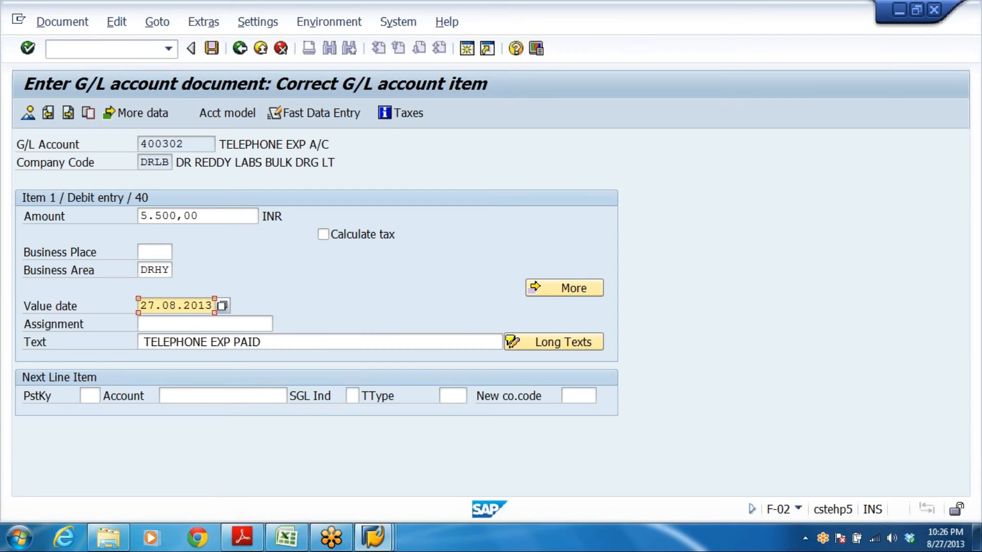
{"action": "left_click", "coordinate": [261, 342]}
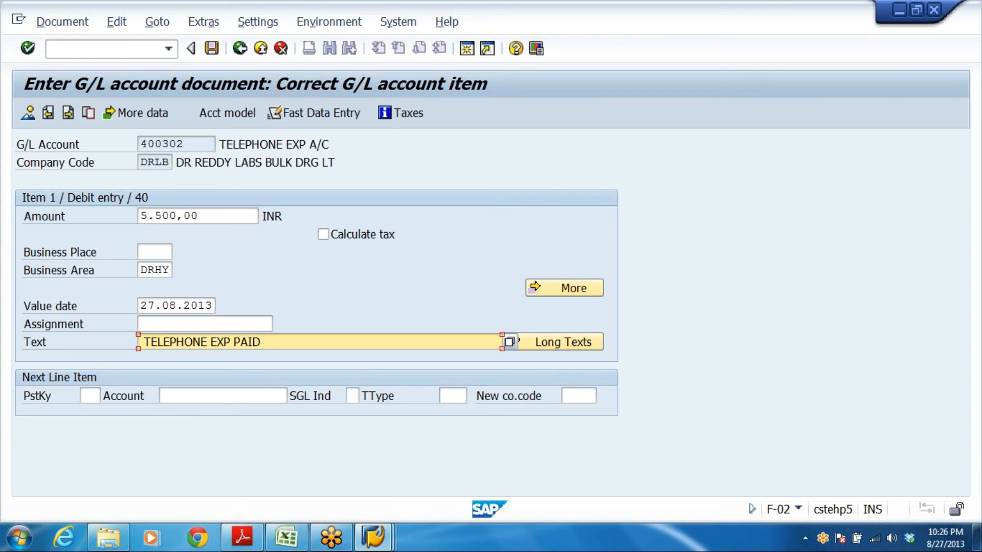
{"action": "left_click", "coordinate": [153, 306]}
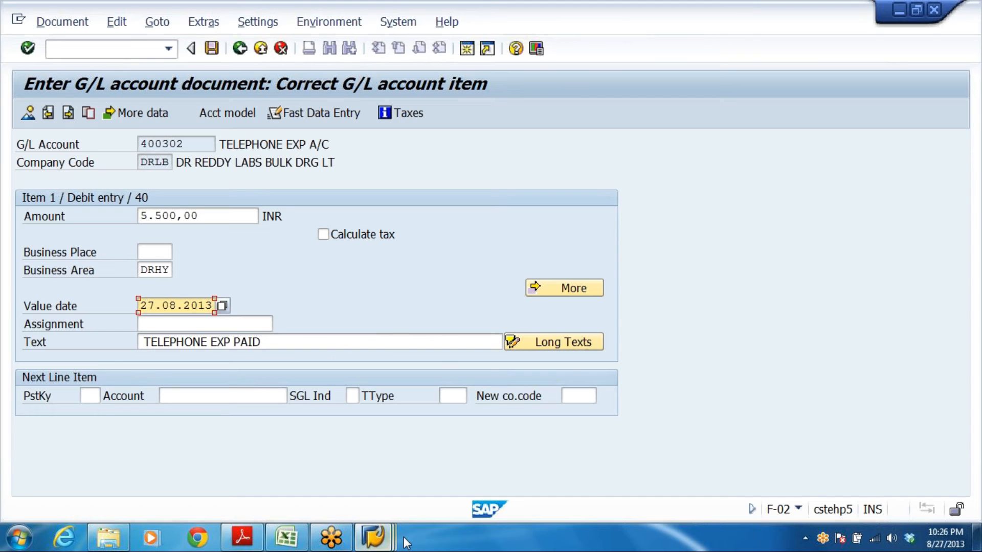
Check the default value date option in the company code global data and return to the debit item
{"action": "left_click", "coordinate": [377, 538]}
{"action": "left_click", "coordinate": [515, 468]}
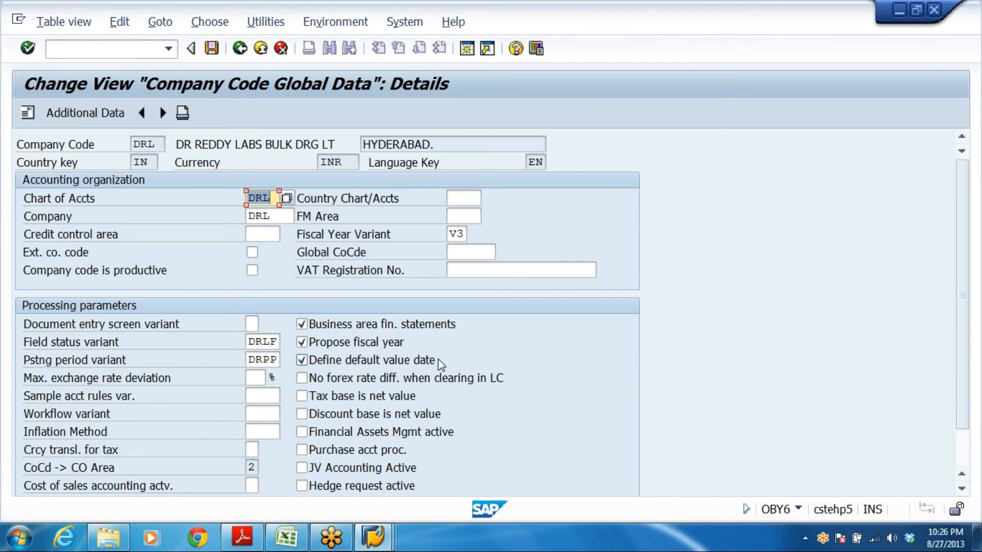
{"action": "key", "text": "alt+Tab"}
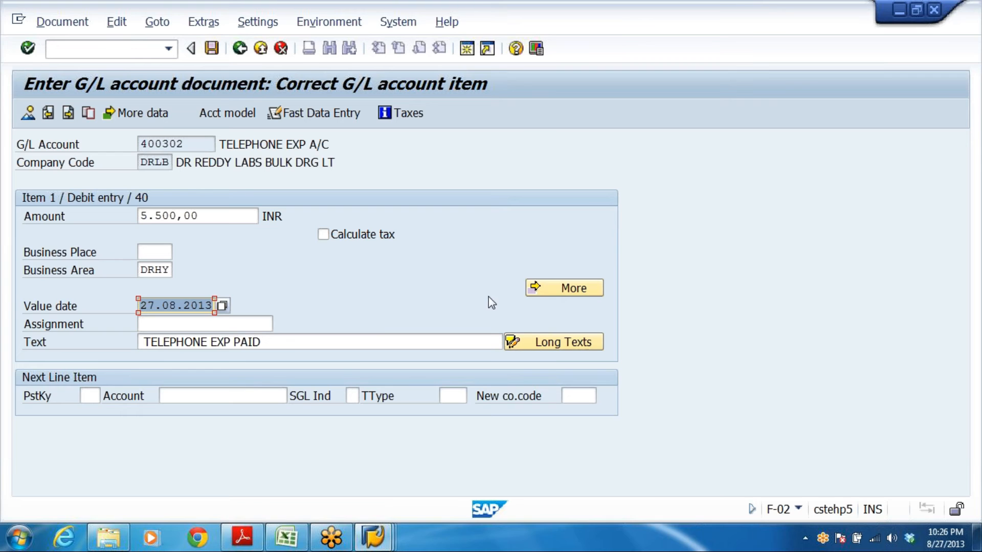
Review the value date of the Axis Bank credit item and post the document
{"action": "left_click", "coordinate": [29, 113]}
{"action": "double_click", "coordinate": [327, 289]}
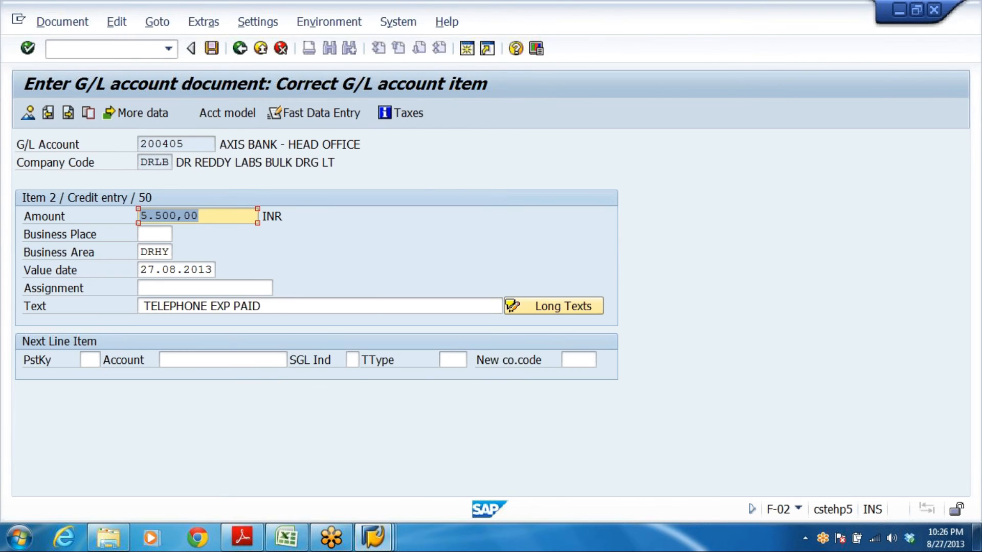
{"action": "left_click_drag", "start_coordinate": [212, 270], "coordinate": [147, 270]}
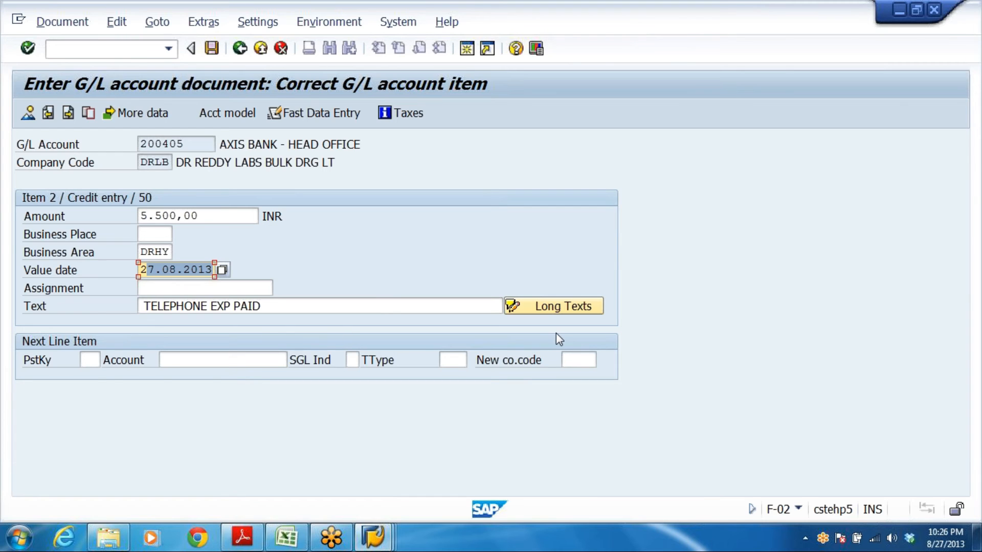
{"action": "left_click", "coordinate": [211, 50]}
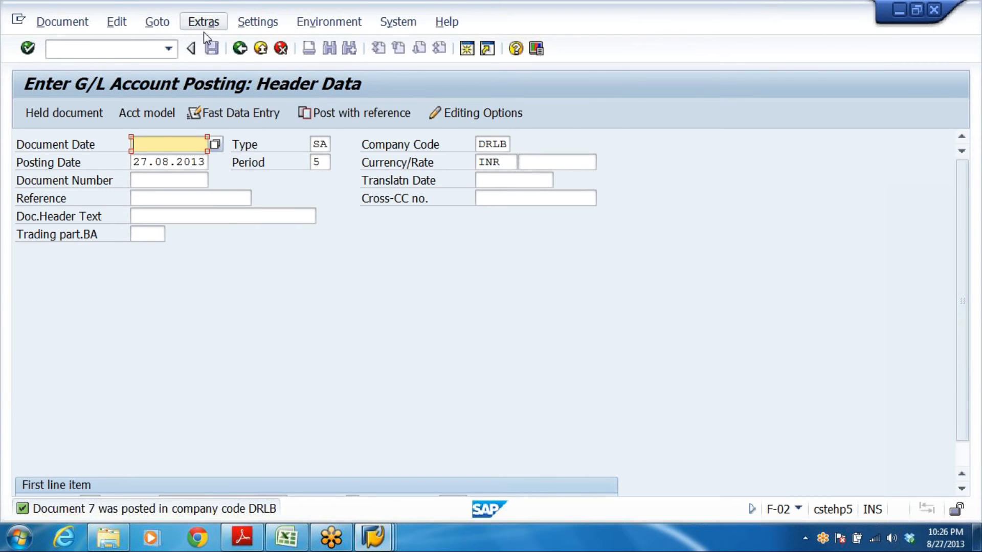
In the posting period intervals, set variant DRPV's first interval to run from period 5 to period 5 and save
{"action": "left_click", "coordinate": [240, 49]}
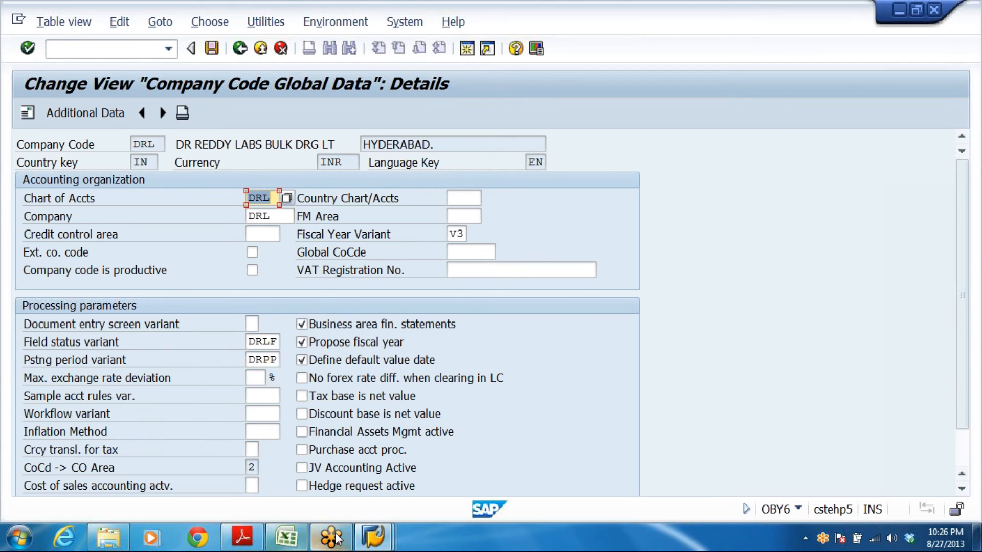
{"action": "left_click", "coordinate": [373, 537]}
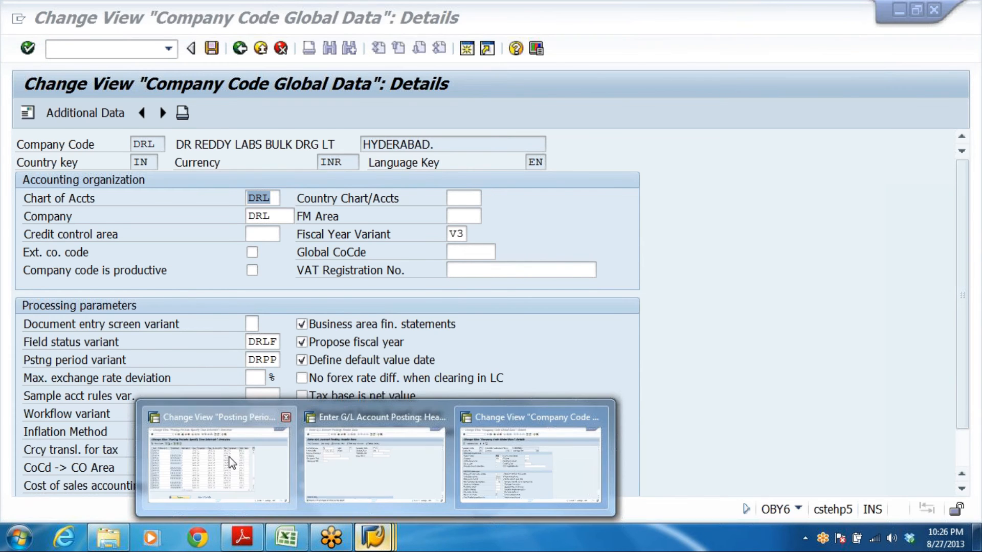
{"action": "left_click", "coordinate": [223, 457]}
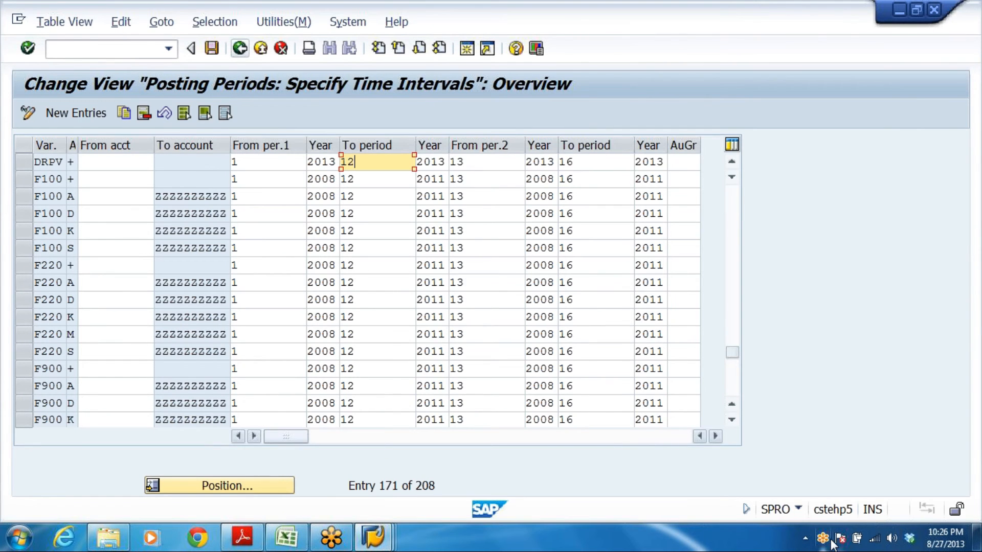
{"action": "left_click", "coordinate": [116, 163]}
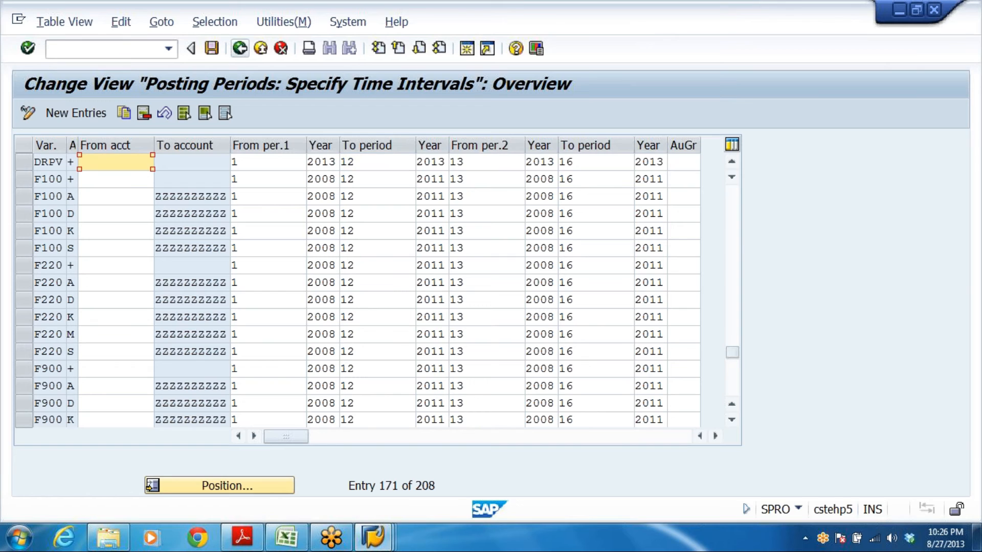
{"action": "key", "text": "Tab"}
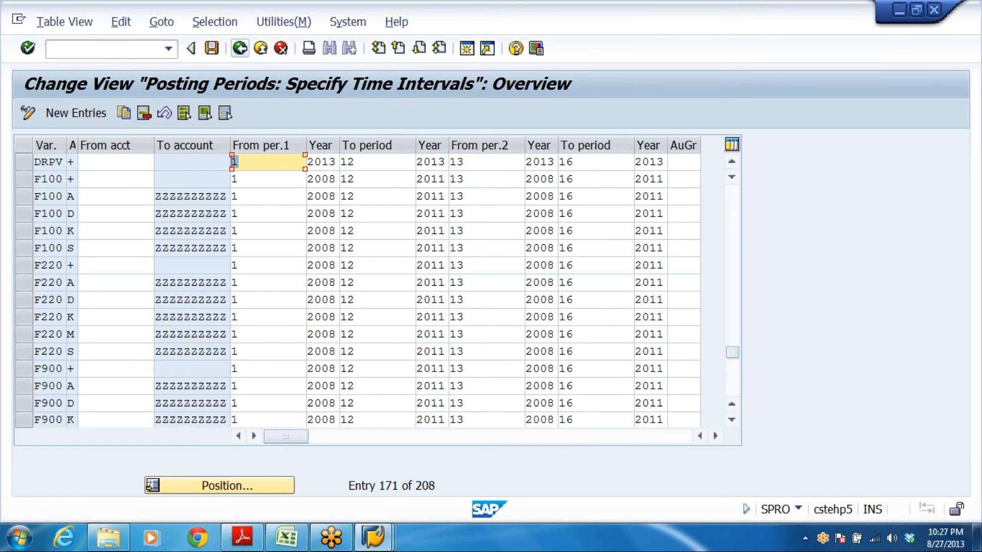
{"action": "type", "text": "5"}
{"action": "key", "text": "Tab"}
{"action": "key", "text": "Delete"}
{"action": "type", "text": "5"}
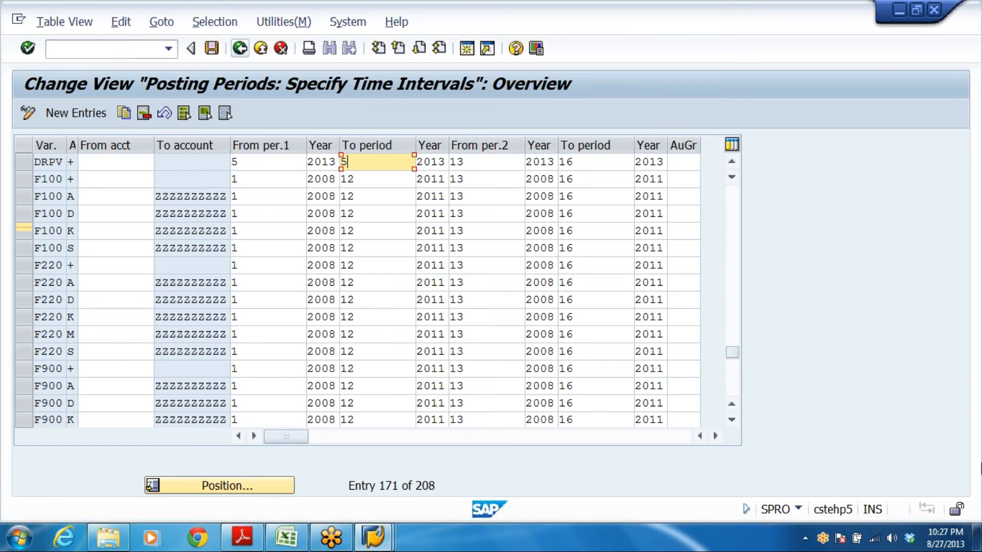
{"action": "left_click", "coordinate": [208, 52]}
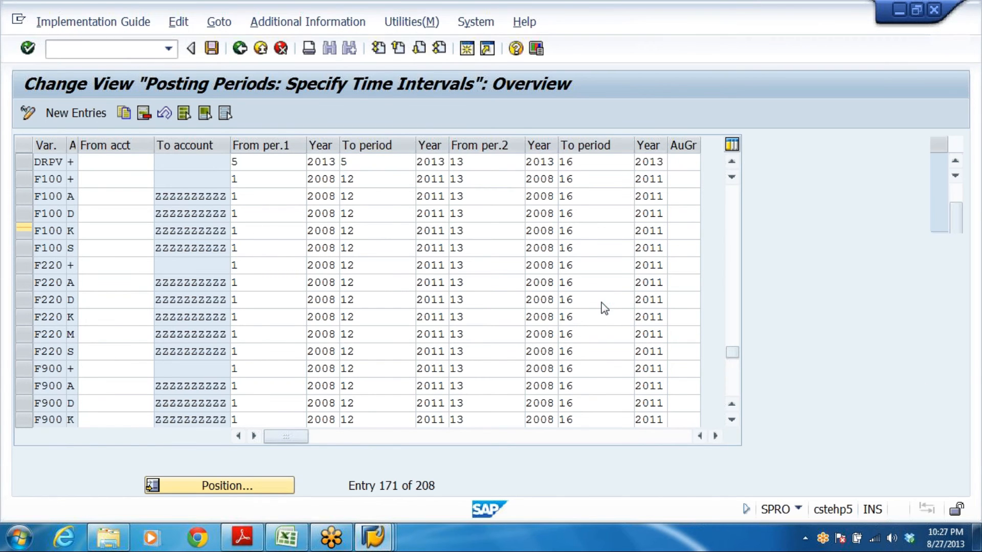
{"action": "key", "text": "Return"}
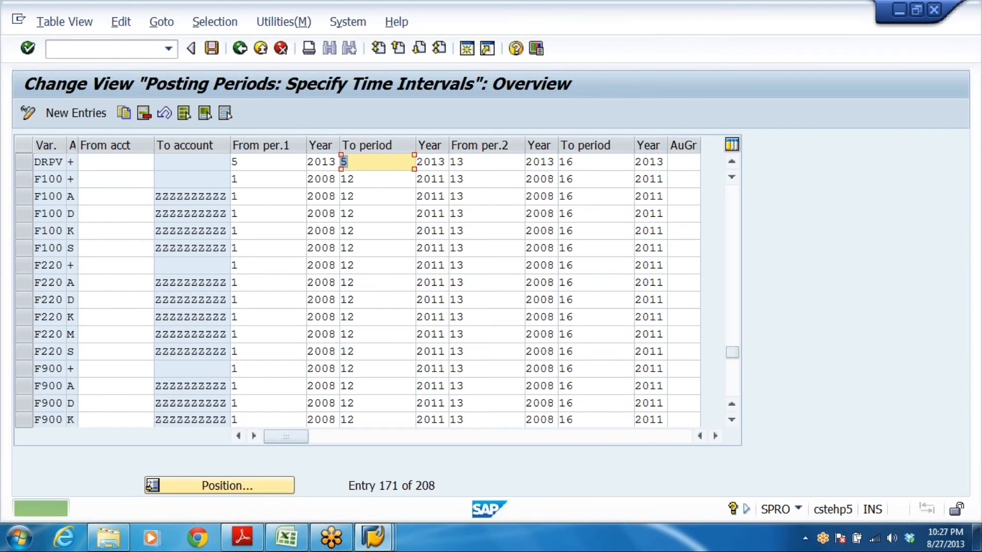
{"action": "key", "text": "alt+Tab"}
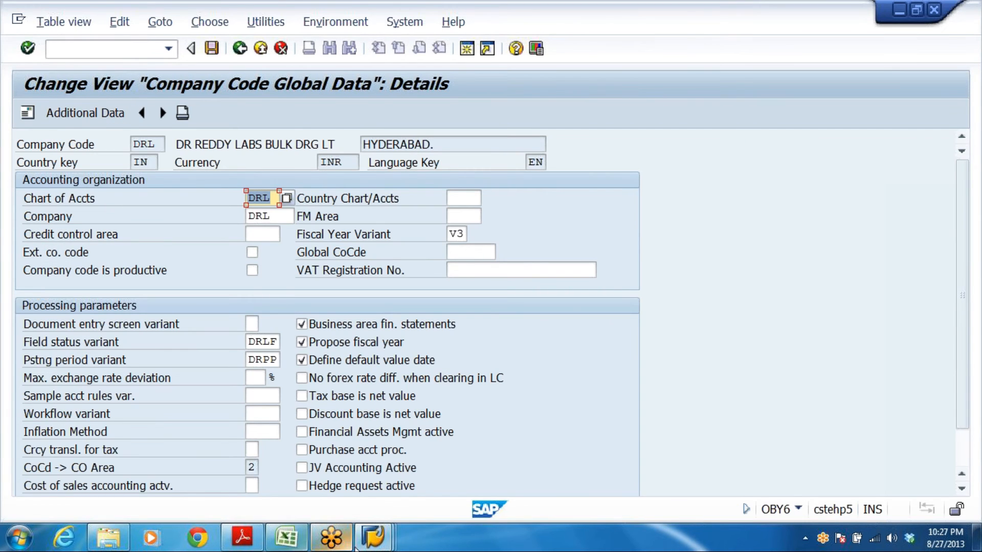
{"action": "mouse_move", "coordinate": [372, 537]}
{"action": "left_click", "coordinate": [378, 467]}
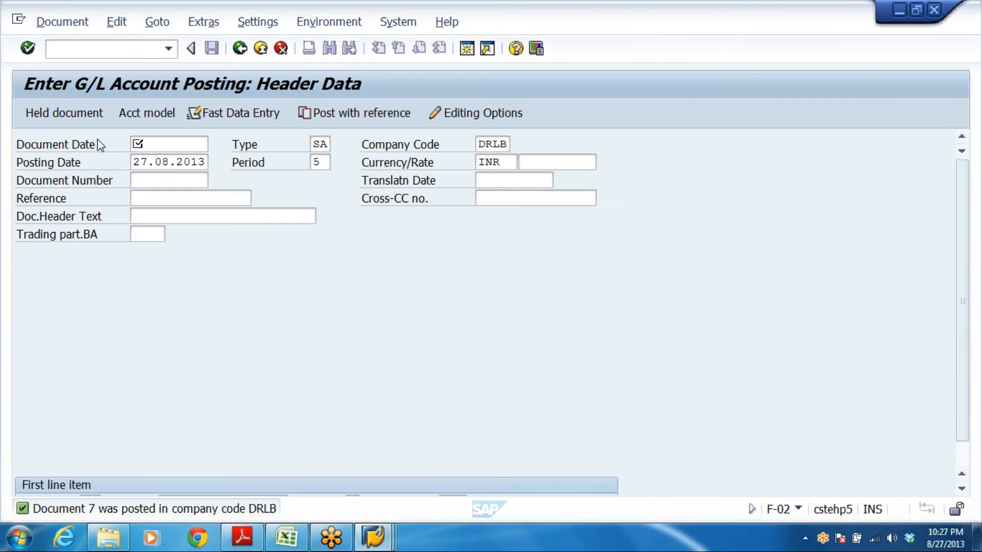
{"action": "left_click", "coordinate": [141, 144]}
{"action": "key", "text": "Down"}
{"action": "key", "text": "Down"}
{"action": "key", "text": "Return"}
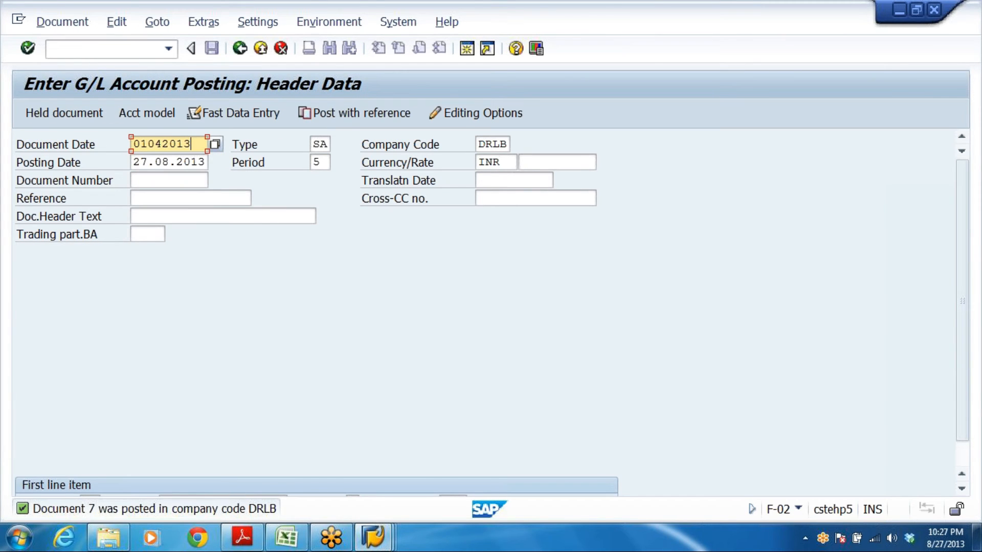
{"action": "left_click_drag", "start_coordinate": [132, 162], "coordinate": [237, 168]}
{"action": "key", "text": "BackSpace"}
{"action": "left_click", "coordinate": [165, 180]}
{"action": "left_click", "coordinate": [260, 48]}
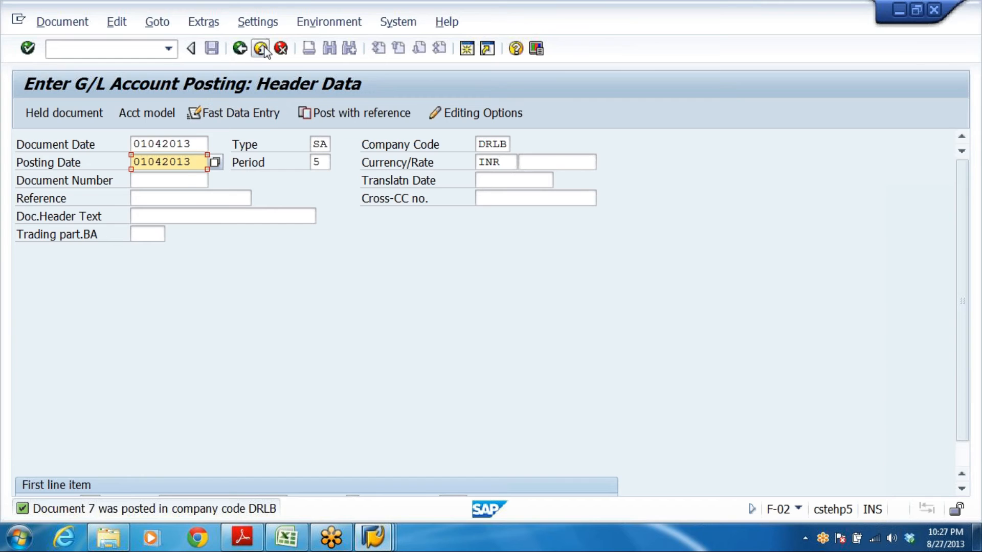
{"action": "left_click", "coordinate": [292, 352]}
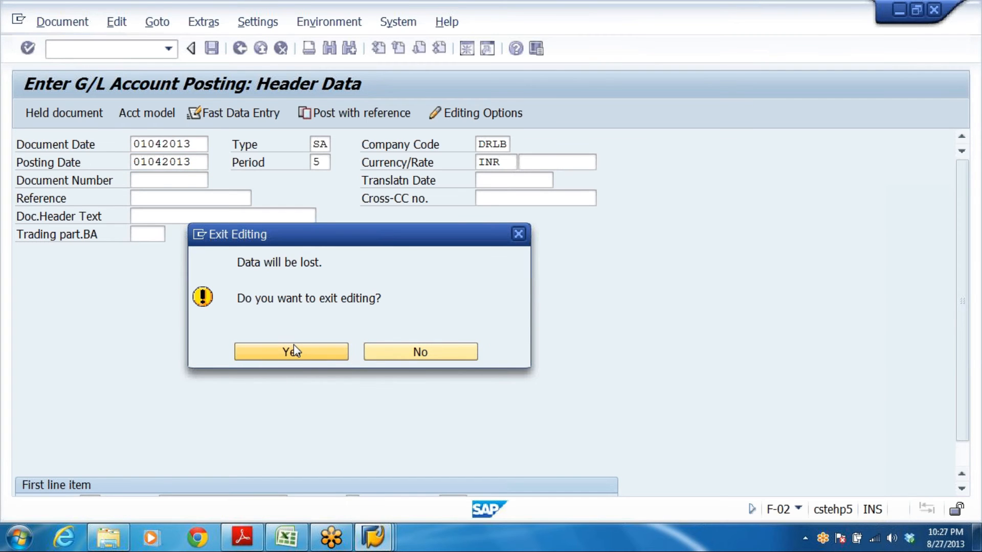
Start a new general posting (F-02) for company code DRLB with document date and posting date 01.04.2013
{"action": "double_click", "coordinate": [194, 258]}
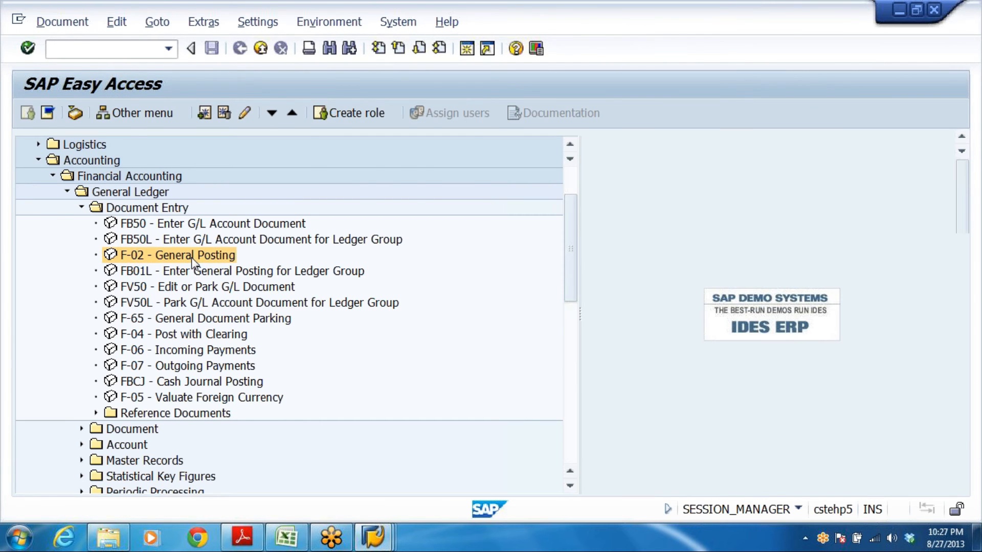
{"action": "left_click", "coordinate": [164, 160]}
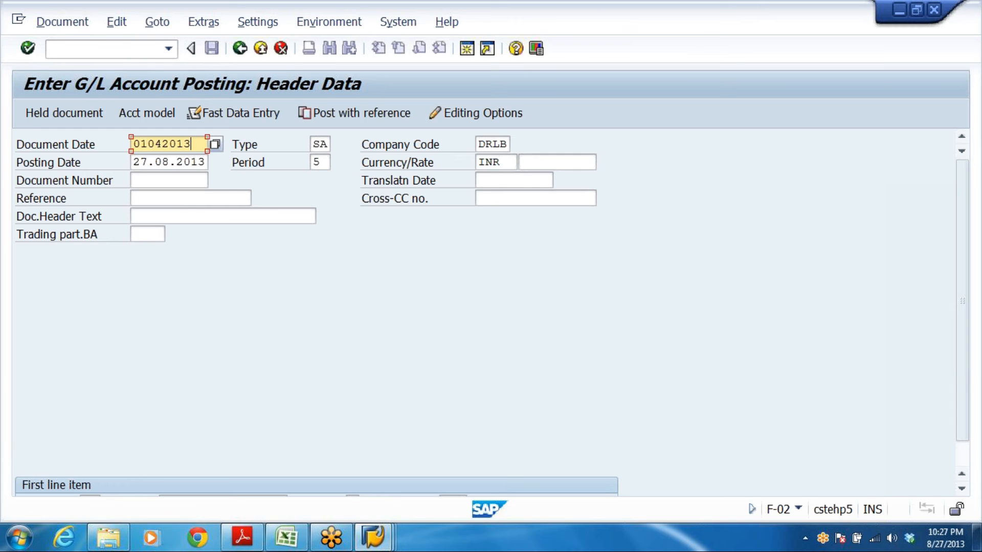
{"action": "key", "text": "Tab"}
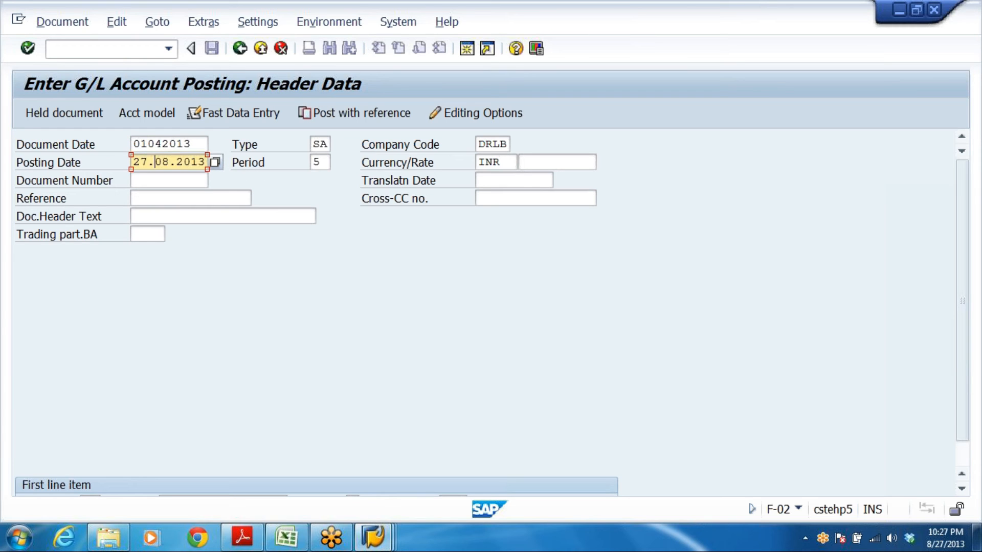
{"action": "key", "text": "BackSpace"}
{"action": "left_click", "coordinate": [186, 175]}
{"action": "scroll", "coordinate": [256, 461], "scroll_direction": "down", "scroll_amount": 1}
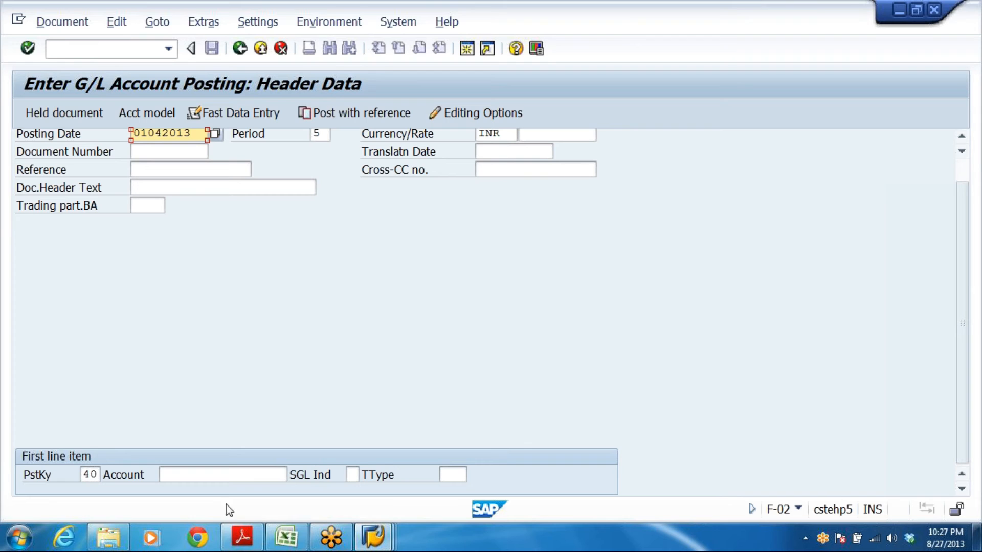
Enter account 400302 as the first line item and try to proceed with the posting in the adjusted period
{"action": "scroll", "coordinate": [299, 438], "scroll_direction": "up", "scroll_amount": 1}
{"action": "scroll", "coordinate": [297, 440], "scroll_direction": "down", "scroll_amount": 1}
{"action": "left_click", "coordinate": [261, 475]}
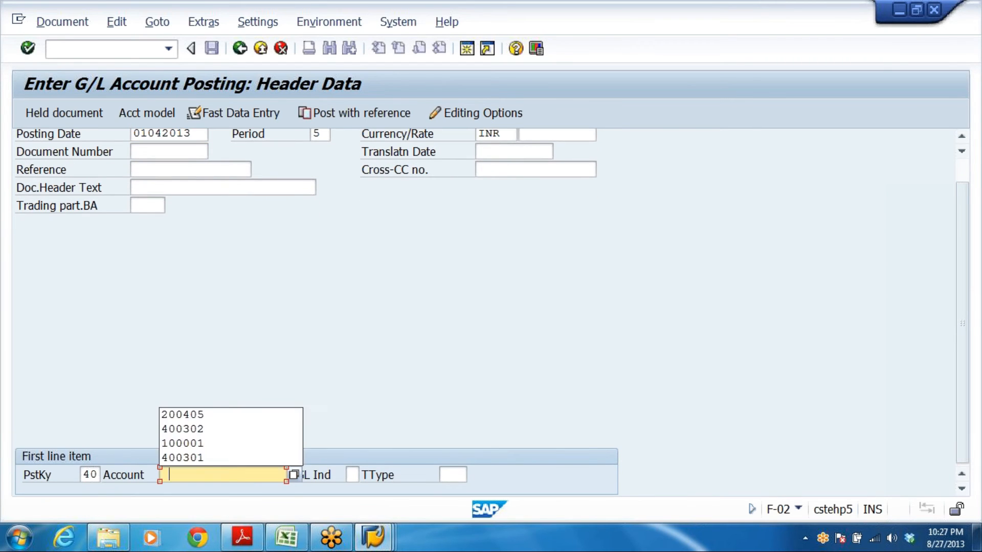
{"action": "left_click", "coordinate": [250, 428]}
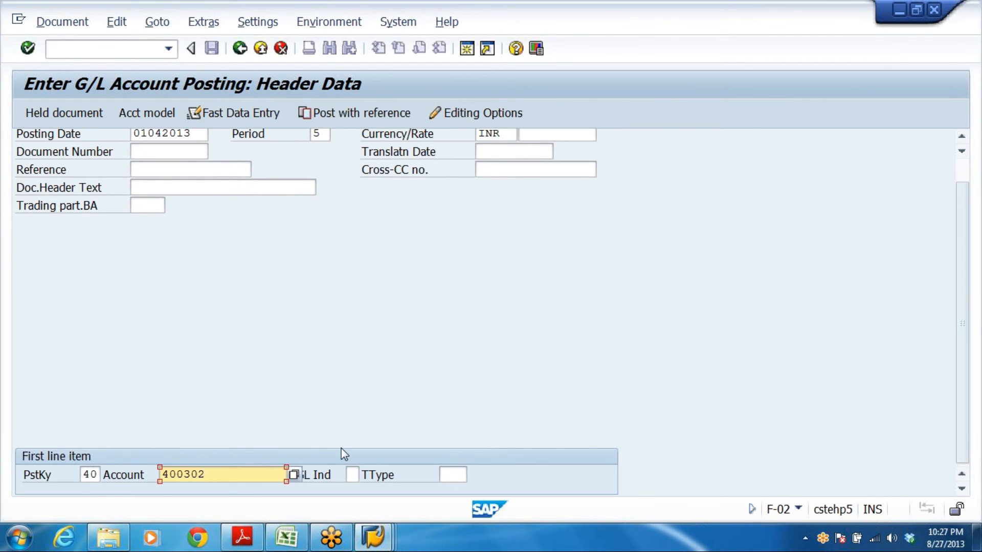
{"action": "key", "text": "Return"}
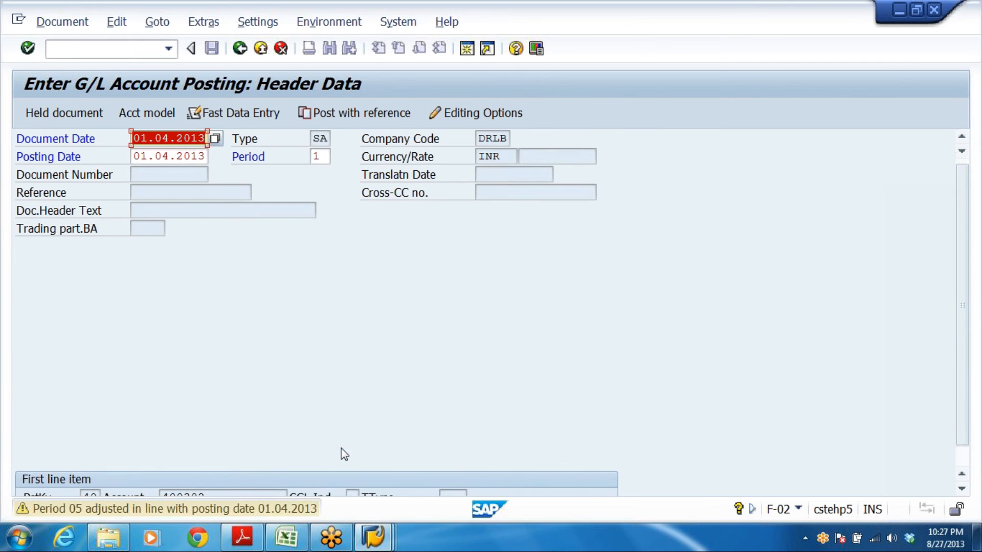
{"action": "key", "text": "Return"}
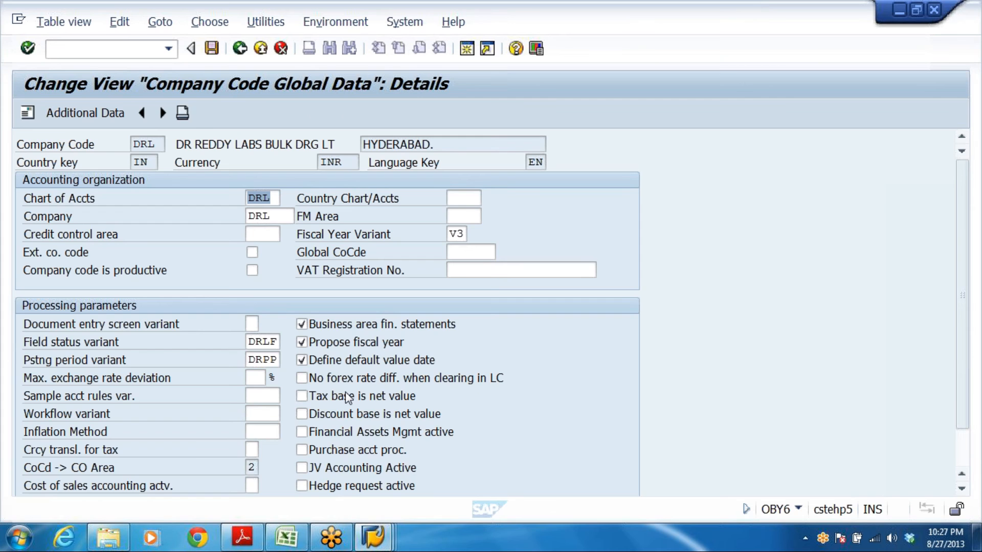
Check the from and to periods of variant DRPV's first interval and return to the G/L posting header's document date
{"action": "key", "text": "alt+Tab"}
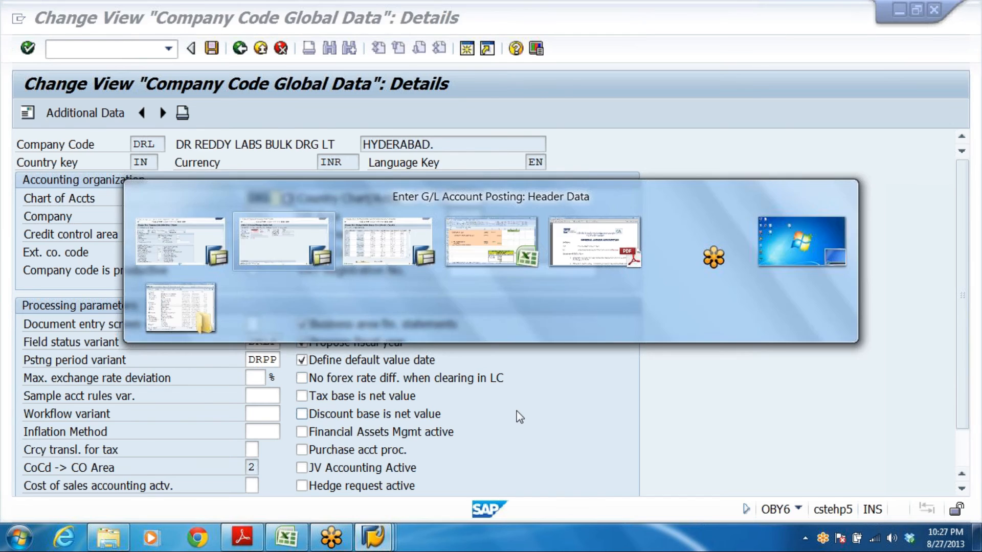
{"action": "left_click", "coordinate": [236, 162]}
{"action": "left_click", "coordinate": [348, 162]}
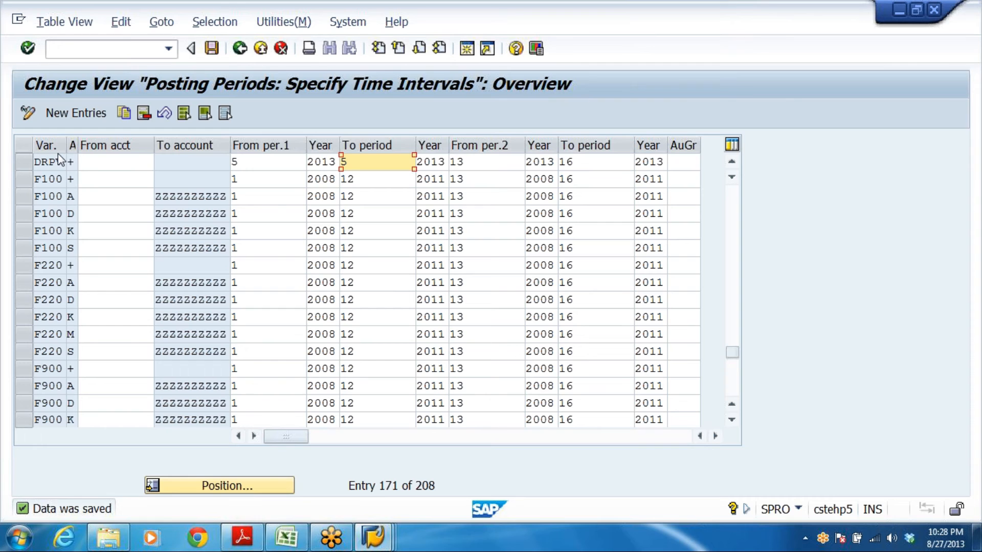
{"action": "left_click", "coordinate": [251, 163]}
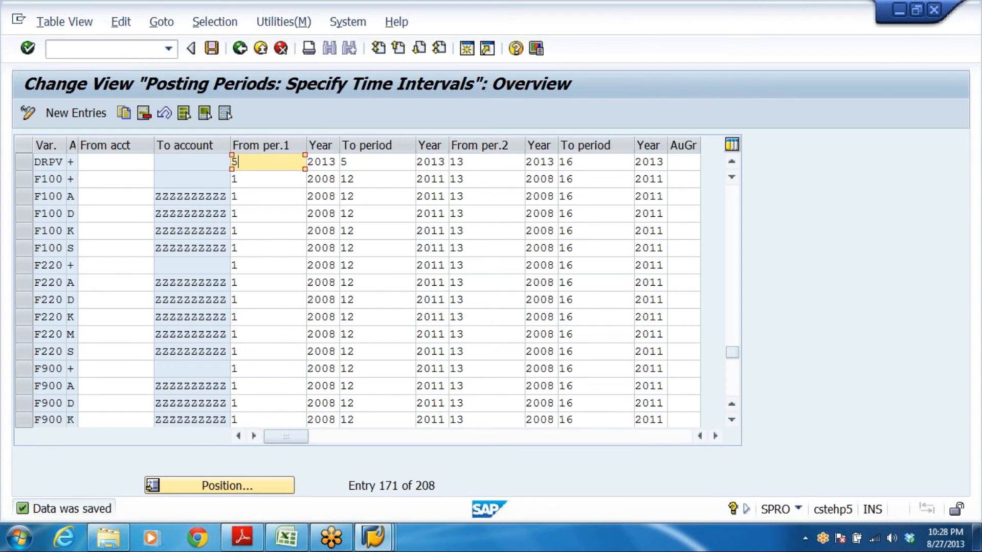
{"action": "left_click", "coordinate": [346, 162]}
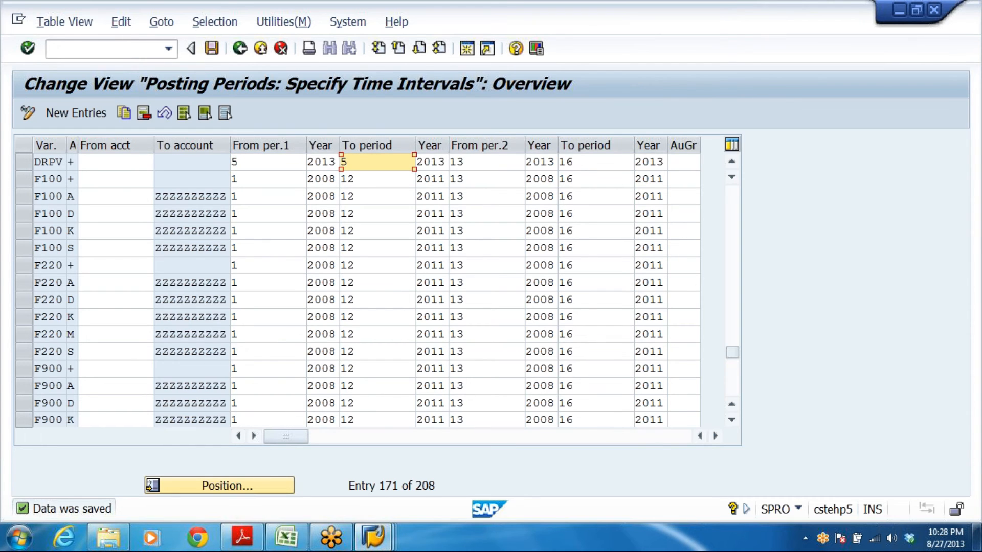
{"action": "left_click", "coordinate": [246, 162]}
{"action": "left_click", "coordinate": [348, 163]}
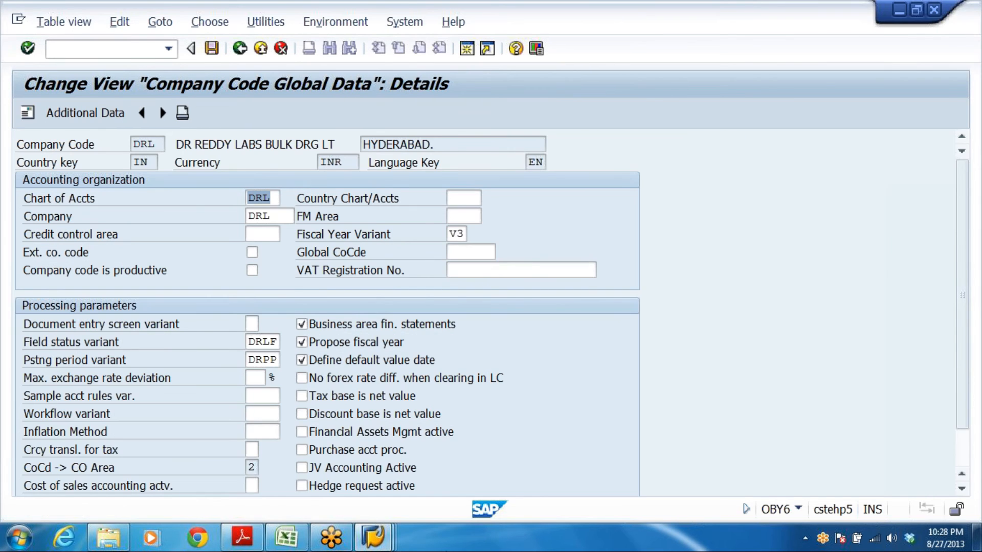
{"action": "mouse_move", "coordinate": [373, 537]}
{"action": "left_click", "coordinate": [444, 489]}
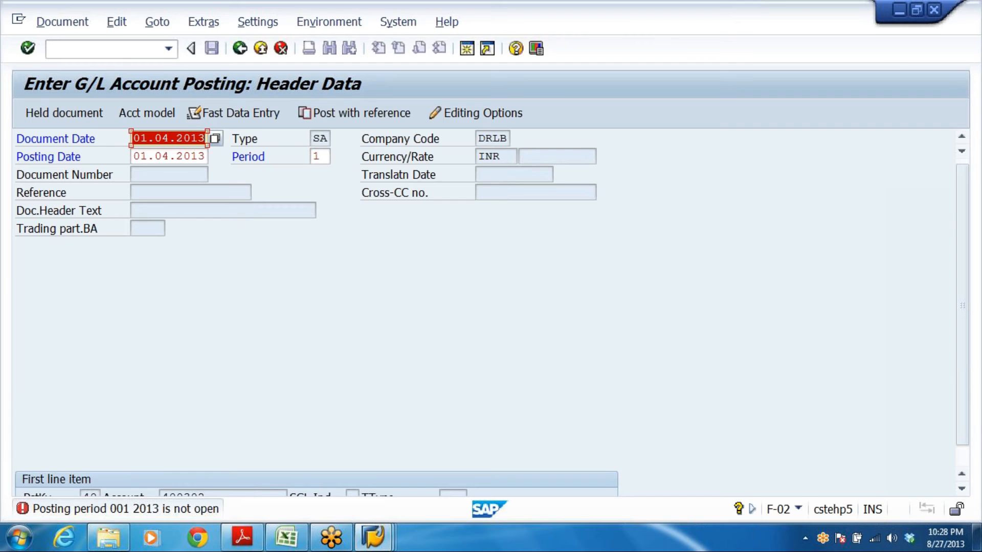
{"action": "left_click", "coordinate": [170, 139]}
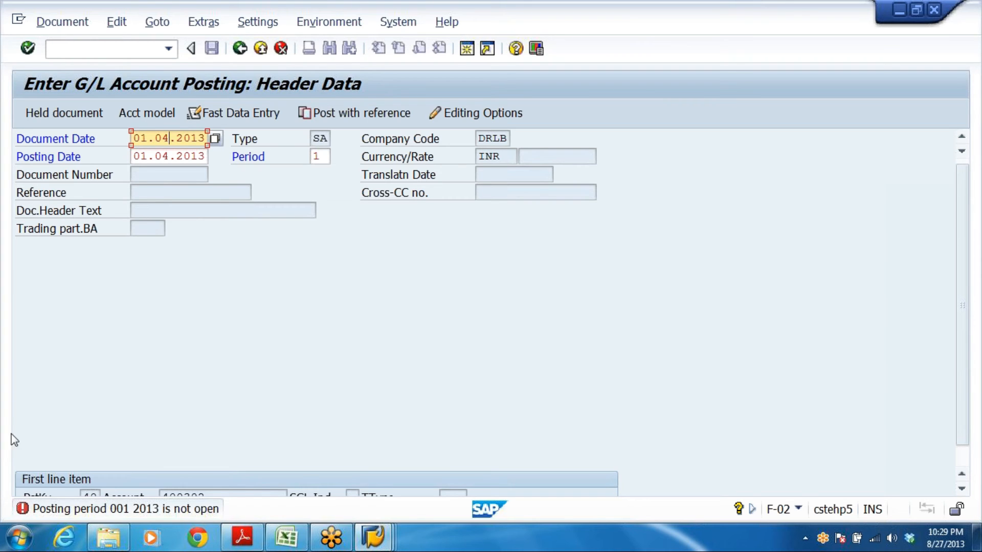
Switch to Excel and examine the August posting period and the from/to period values on the ORG STRUCTURE sheet
{"action": "left_click", "coordinate": [289, 536]}
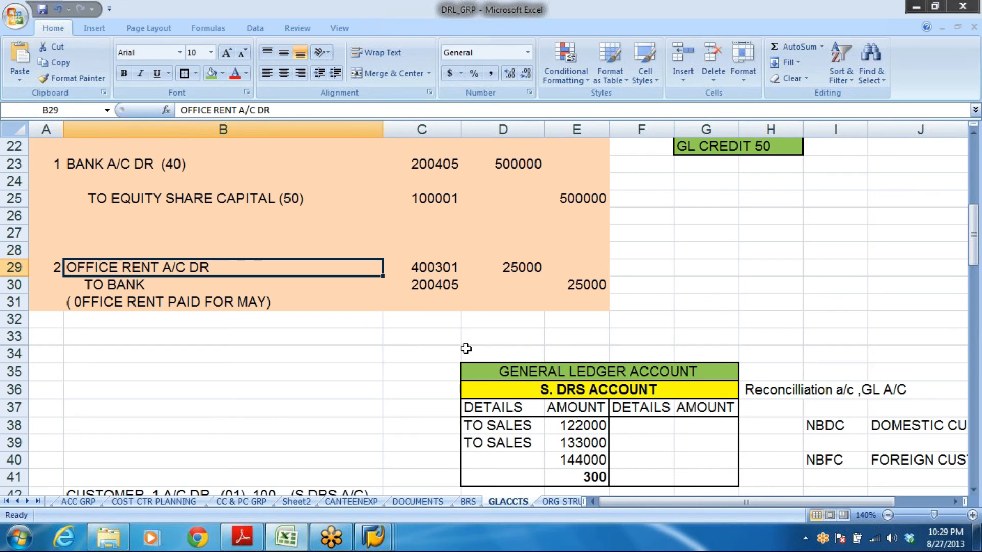
{"action": "left_click", "coordinate": [566, 503]}
{"action": "scroll", "coordinate": [381, 381], "scroll_direction": "up", "scroll_amount": 4}
{"action": "scroll", "coordinate": [381, 381], "scroll_direction": "up", "scroll_amount": 4}
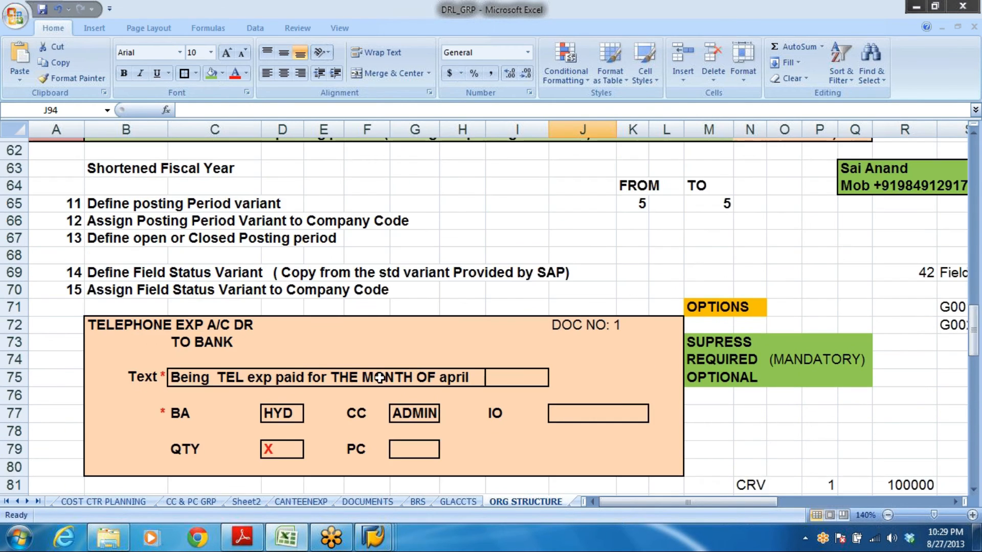
{"action": "left_click", "coordinate": [364, 280]}
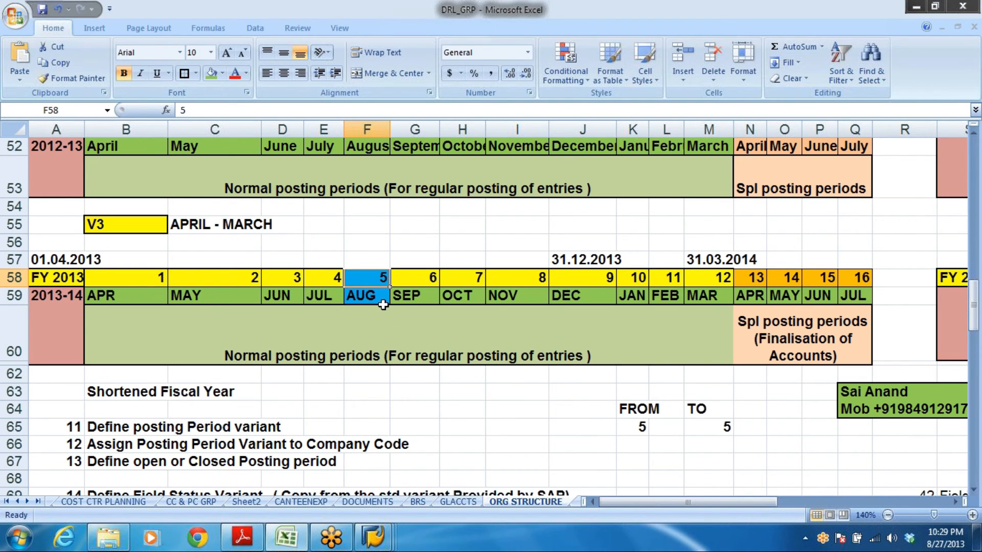
{"action": "left_click", "coordinate": [660, 429]}
{"action": "left_click", "coordinate": [710, 426]}
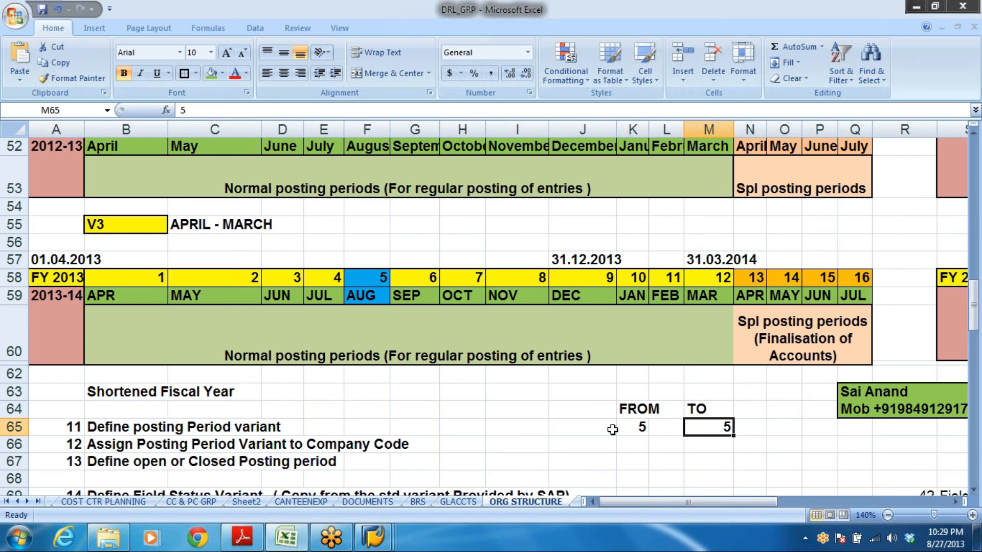
{"action": "left_click", "coordinate": [629, 428]}
Switch back to SAP and review the first interval's periods and year for variant DRPV in the posting period overview
{"action": "key", "text": "alt+Tab"}
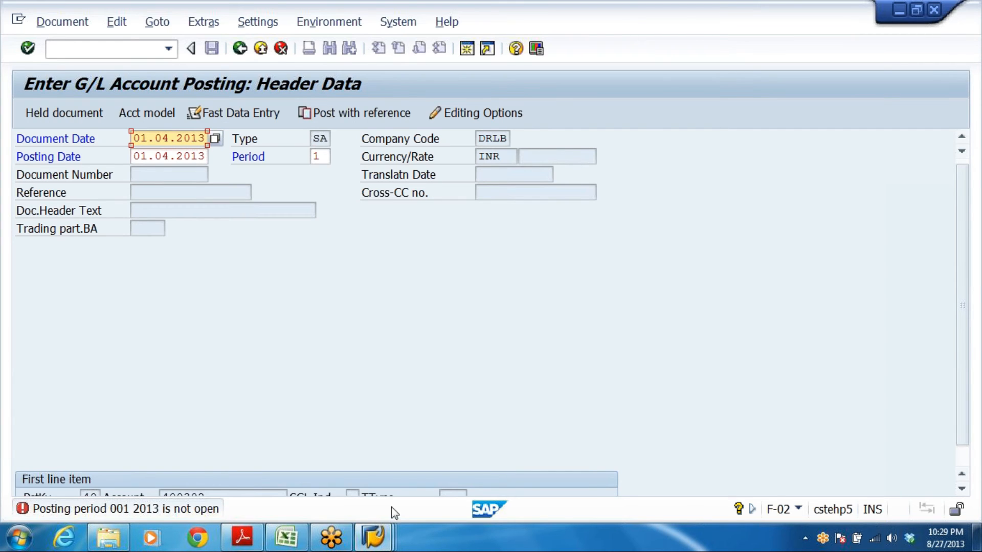
{"action": "left_click", "coordinate": [372, 537]}
{"action": "left_click", "coordinate": [275, 455]}
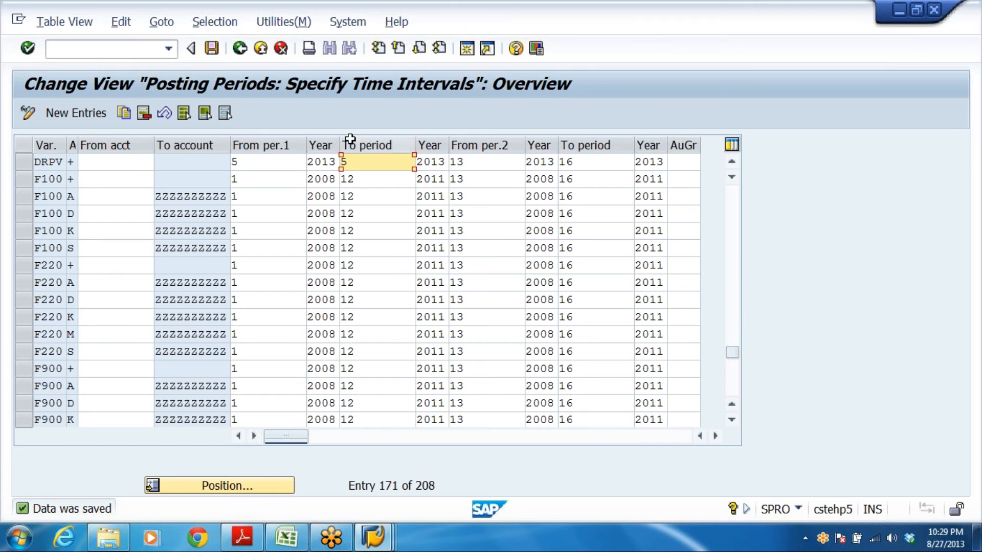
{"action": "left_click", "coordinate": [241, 162]}
{"action": "left_click", "coordinate": [354, 162]}
{"action": "left_click", "coordinate": [316, 162]}
{"action": "left_click", "coordinate": [353, 162]}
Exit the G/L posting dated 01.04.2013 and discard its data
{"action": "key", "text": "alt+Tab"}
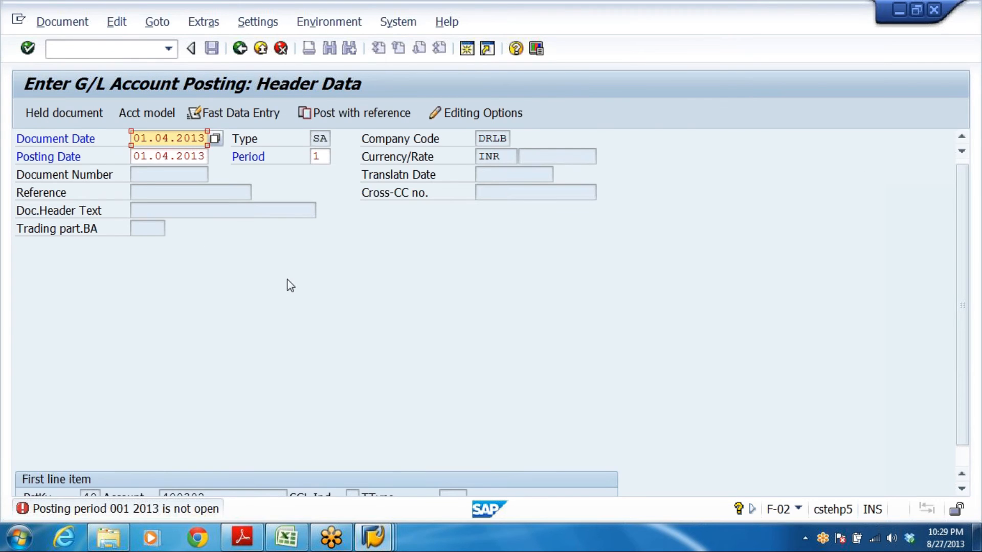
{"action": "left_click", "coordinate": [261, 48]}
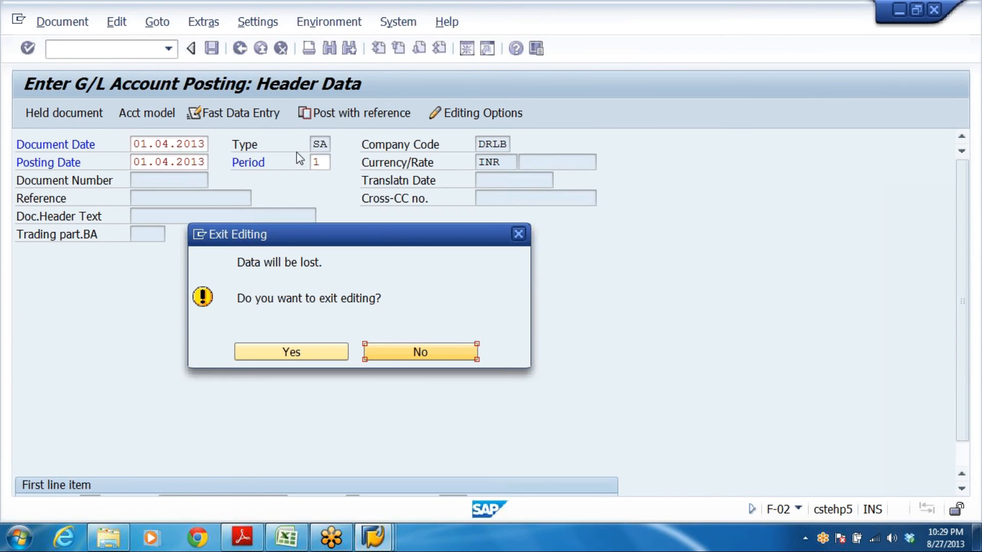
{"action": "key", "text": "Return"}
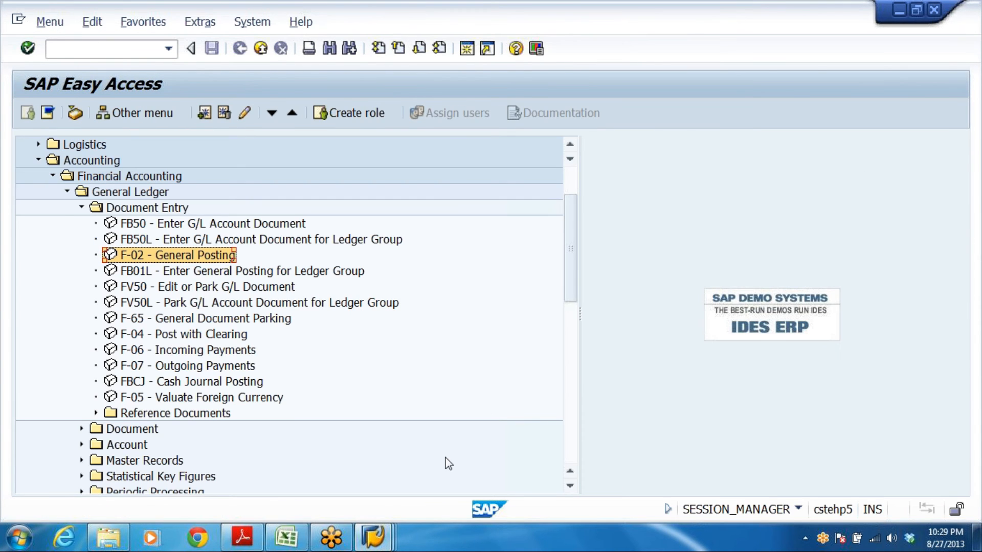
Switch to Excel and review the fiscal year tables and the list of configuration steps on the ORG STRUCTURE sheet
{"action": "left_click", "coordinate": [286, 537]}
{"action": "scroll", "coordinate": [353, 399], "scroll_direction": "up", "scroll_amount": 11}
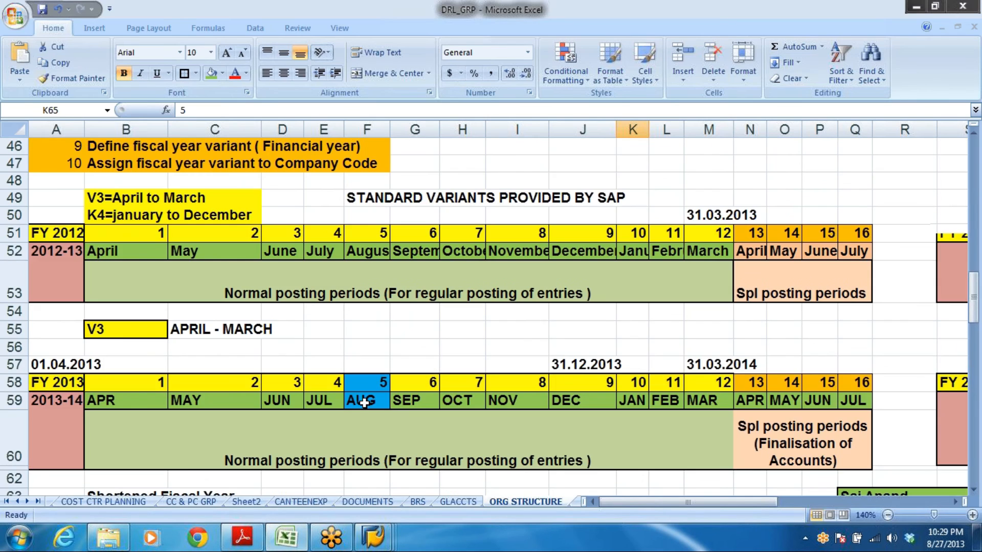
{"action": "scroll", "coordinate": [354, 372], "scroll_direction": "down", "scroll_amount": 1}
{"action": "scroll", "coordinate": [354, 372], "scroll_direction": "down", "scroll_amount": 2}
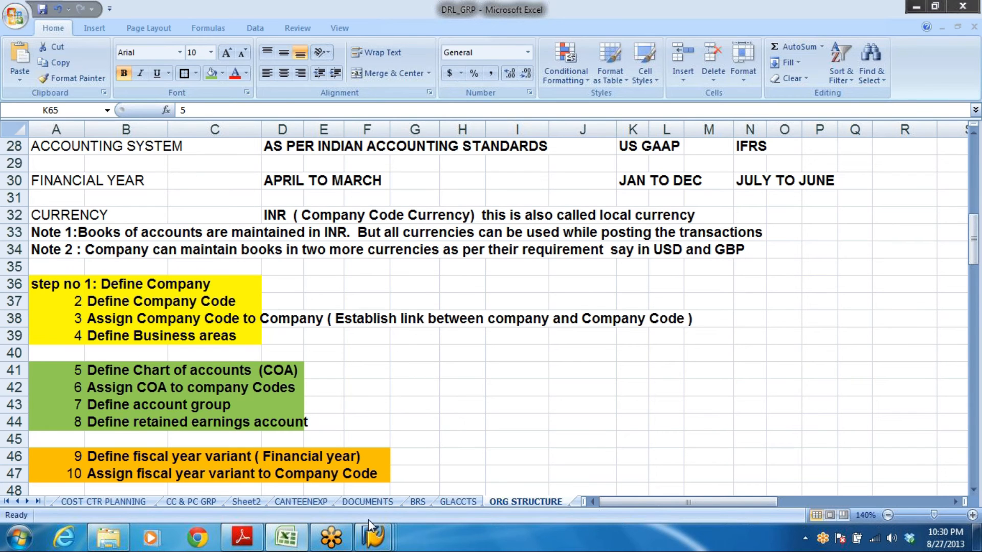
Return from the posting period intervals in SAP to the implementation guide and collapse Financial Accounting Global Settings (New)
{"action": "mouse_move", "coordinate": [372, 539]}
{"action": "left_click", "coordinate": [215, 461]}
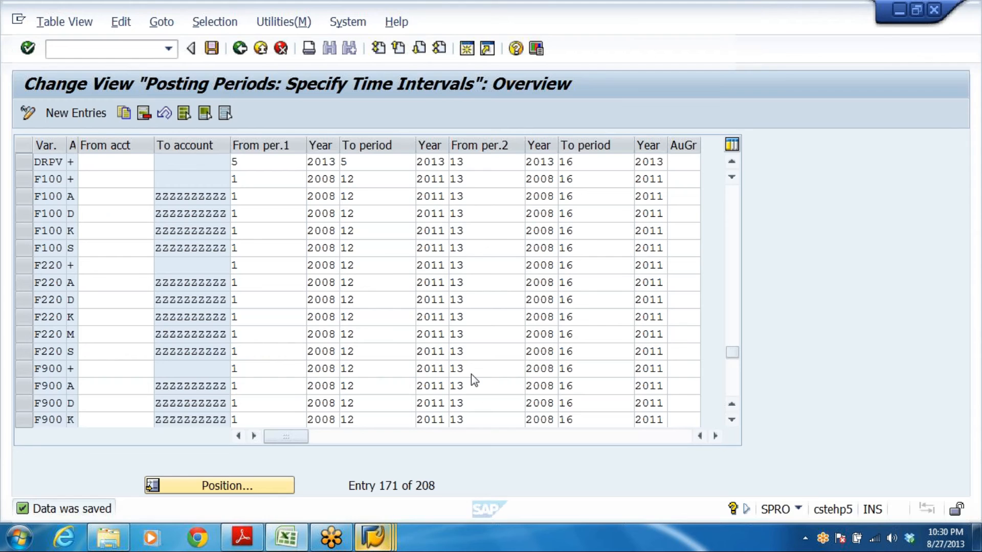
{"action": "left_click", "coordinate": [240, 48]}
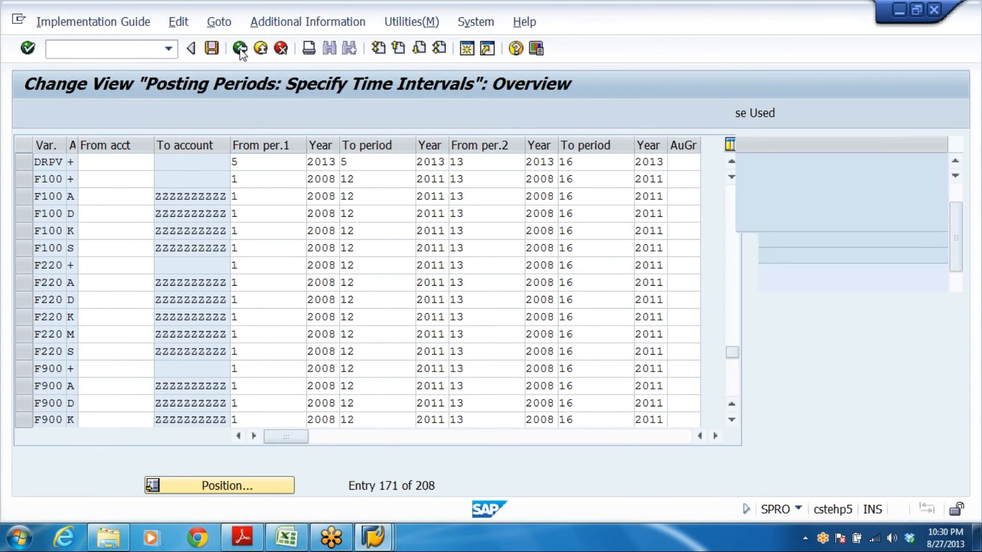
{"action": "left_click", "coordinate": [95, 350]}
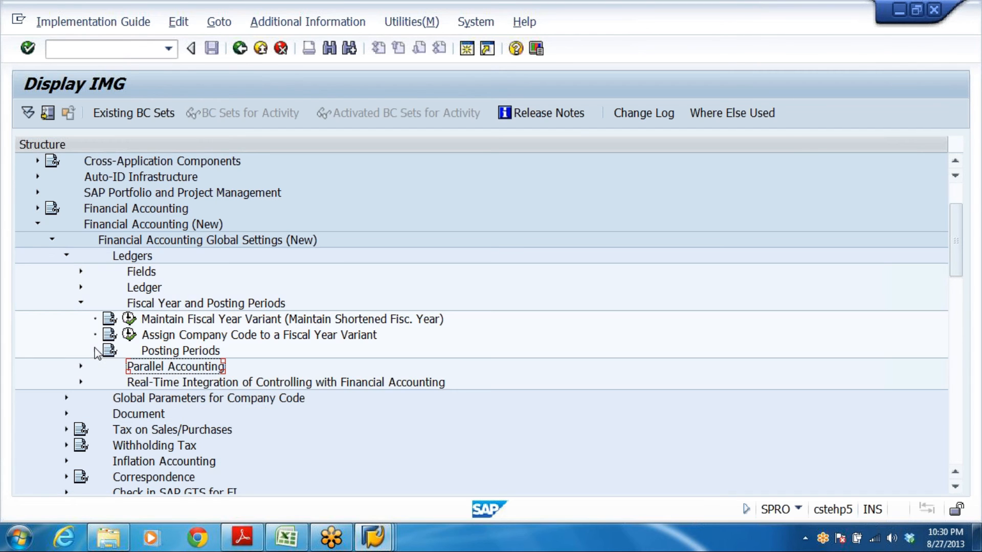
{"action": "left_click", "coordinate": [81, 303]}
{"action": "left_click", "coordinate": [66, 256]}
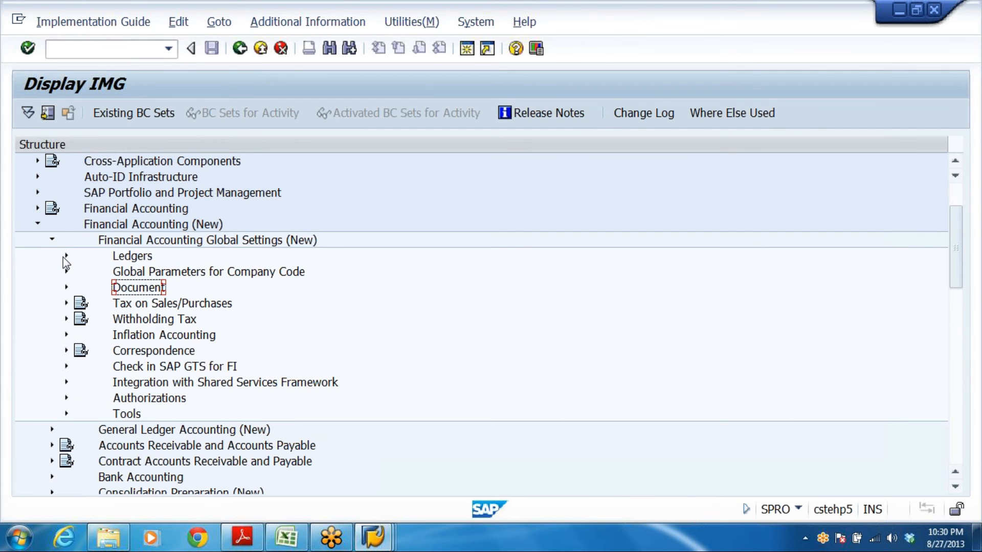
{"action": "left_click", "coordinate": [51, 239]}
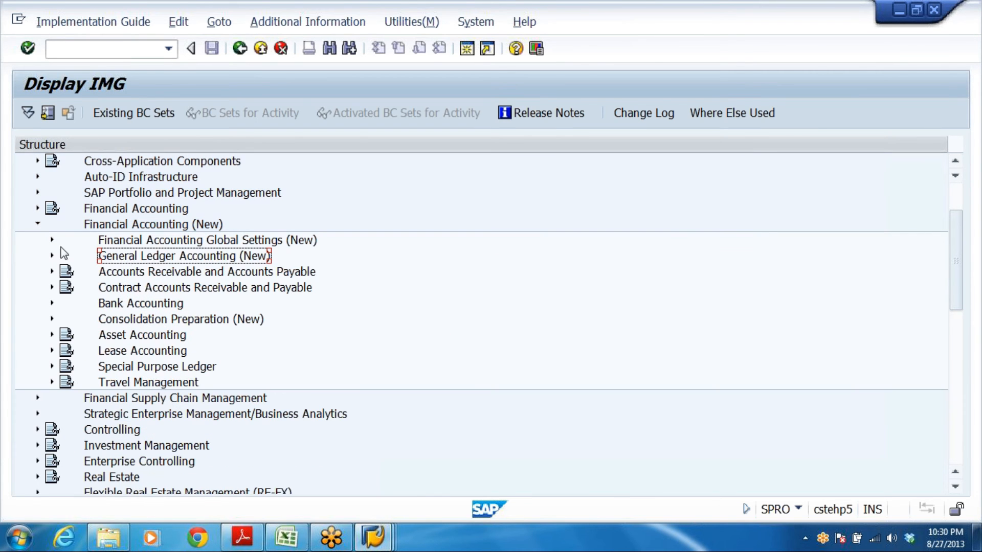
Expand General Ledger Accounting (New), Business Transactions and Document Splitting in the implementation guide
{"action": "double_click", "coordinate": [123, 255]}
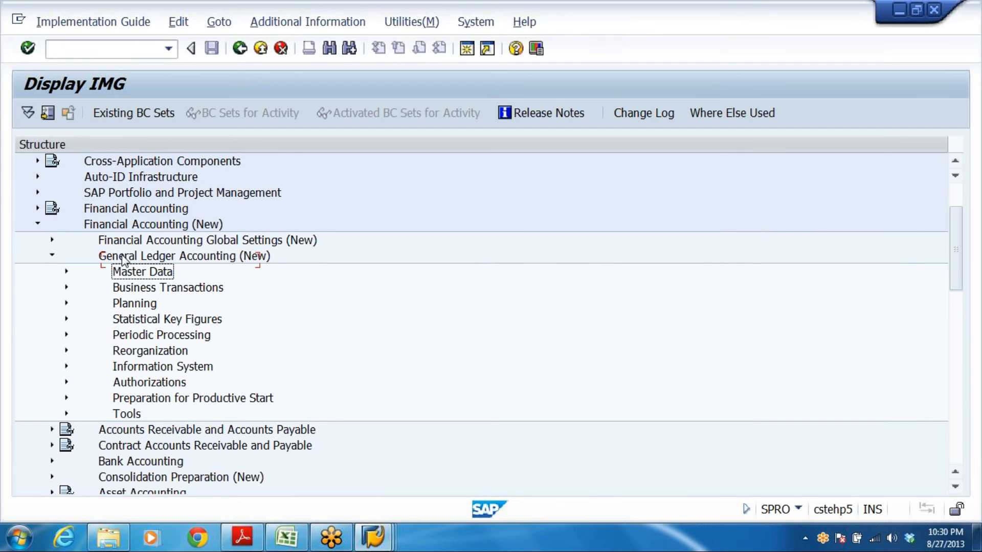
{"action": "key", "text": "Down"}
{"action": "key", "text": "Right"}
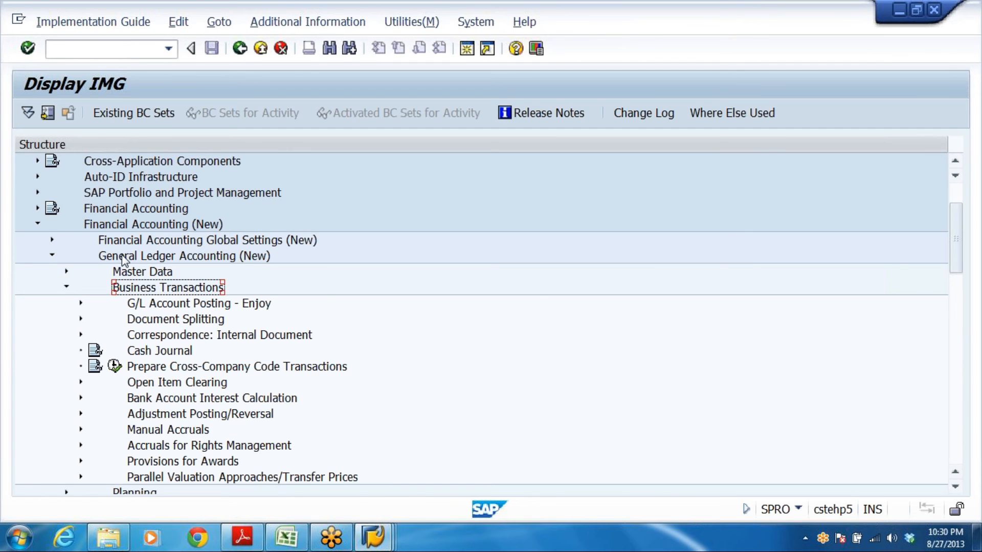
{"action": "key", "text": "Down"}
{"action": "key", "text": "Down"}
{"action": "key", "text": "Down"}
{"action": "key", "text": "Down"}
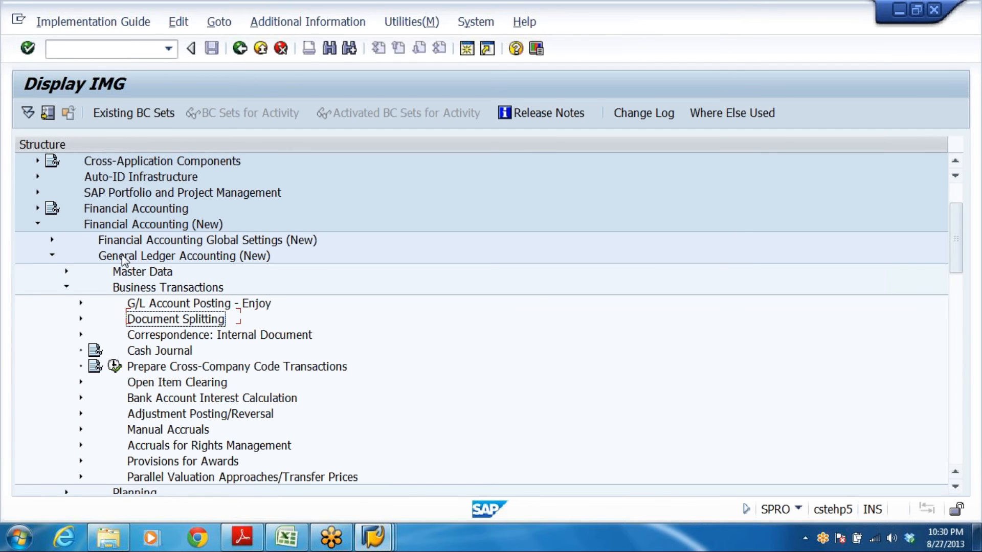
{"action": "key", "text": "Up"}
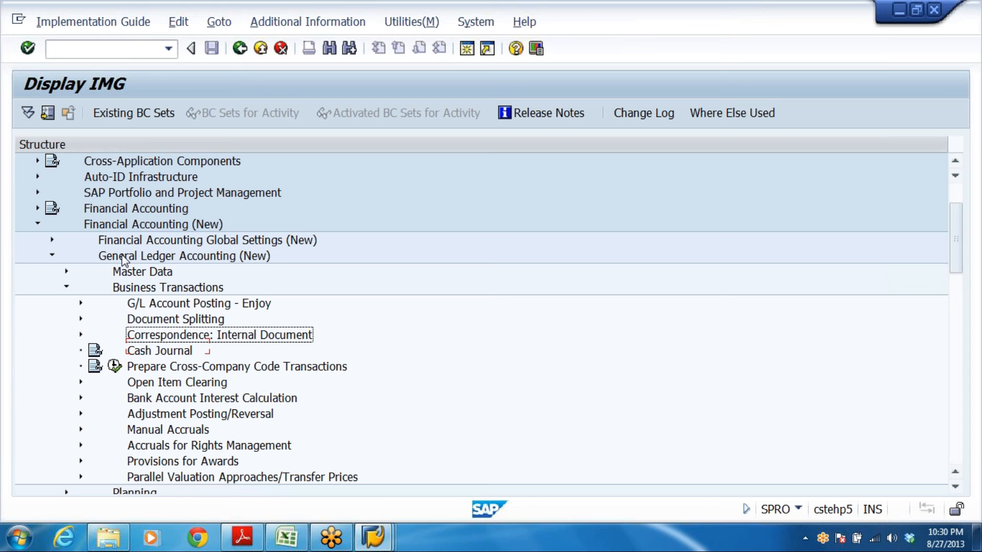
{"action": "key", "text": "Up"}
{"action": "key", "text": "Right"}
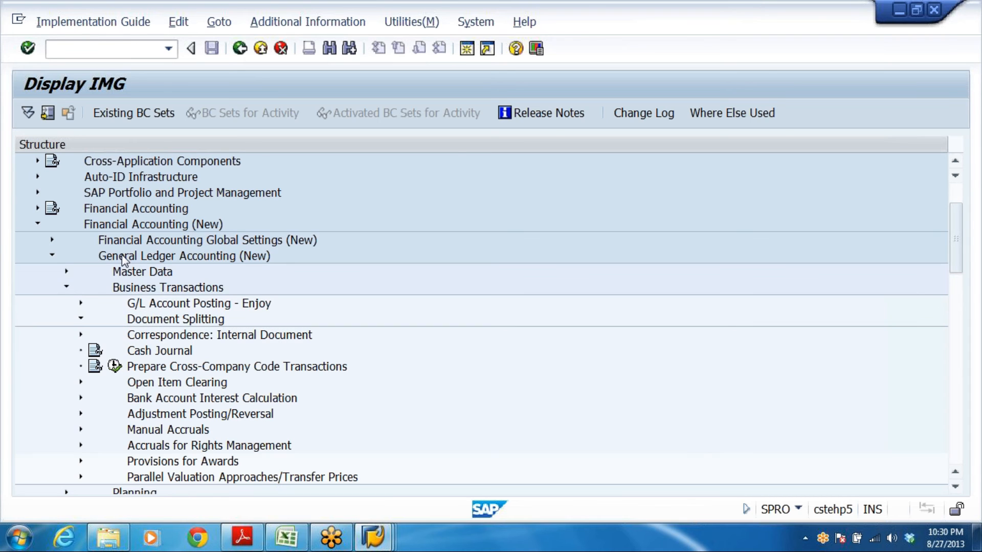
Go through the Document Splitting activities and select Activate Document Splitting
{"action": "key", "text": "Down"}
{"action": "key", "text": "Down"}
{"action": "key", "text": "Down"}
{"action": "key", "text": "Down"}
{"action": "key", "text": "Down"}
{"action": "key", "text": "Down"}
{"action": "key", "text": "Down"}
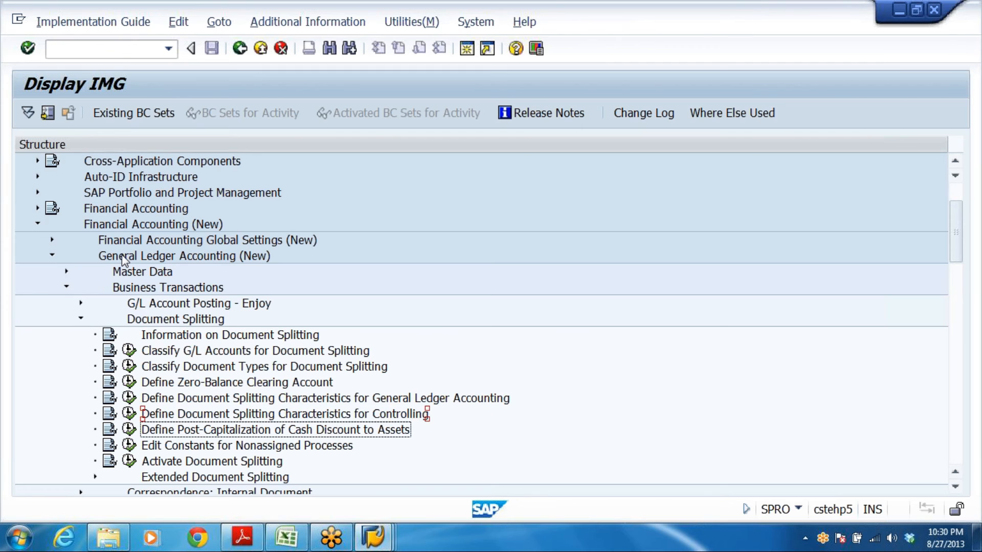
{"action": "key", "text": "Down"}
{"action": "key", "text": "Down"}
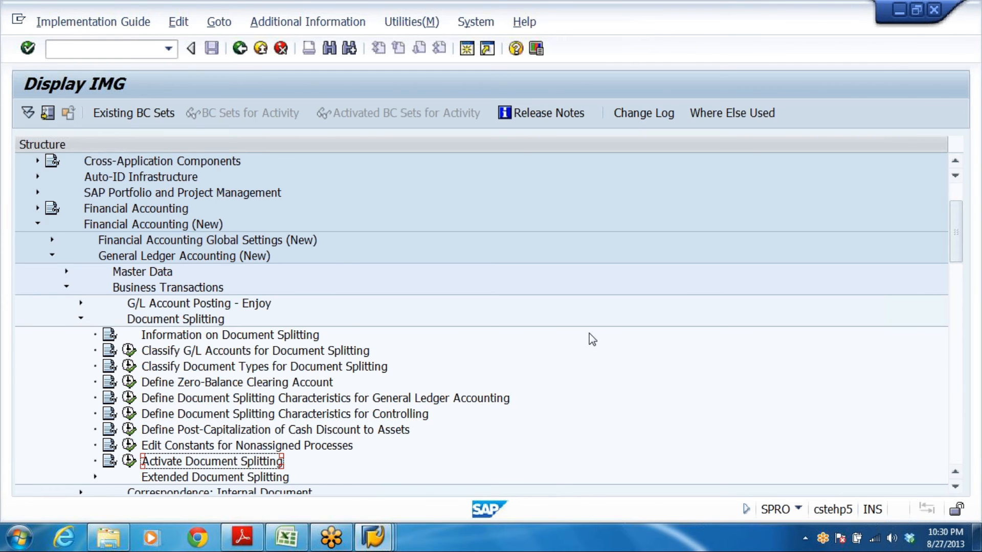
Review the path from Financial Accounting (New) through General Ledger Accounting (New) and Business Transactions to Document Splitting
{"action": "scroll", "coordinate": [409, 389], "scroll_direction": "down", "scroll_amount": 2}
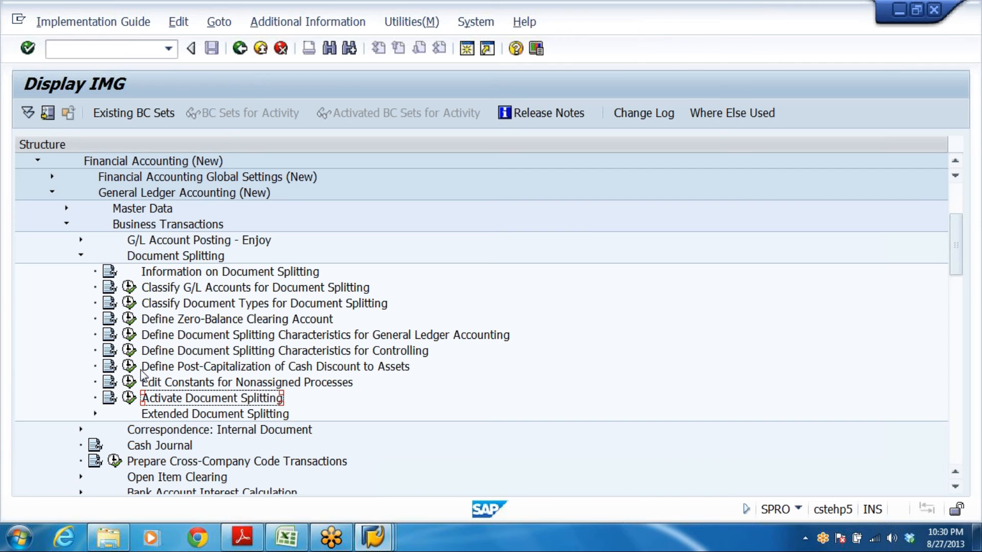
{"action": "scroll", "coordinate": [499, 337], "scroll_direction": "up", "scroll_amount": 1}
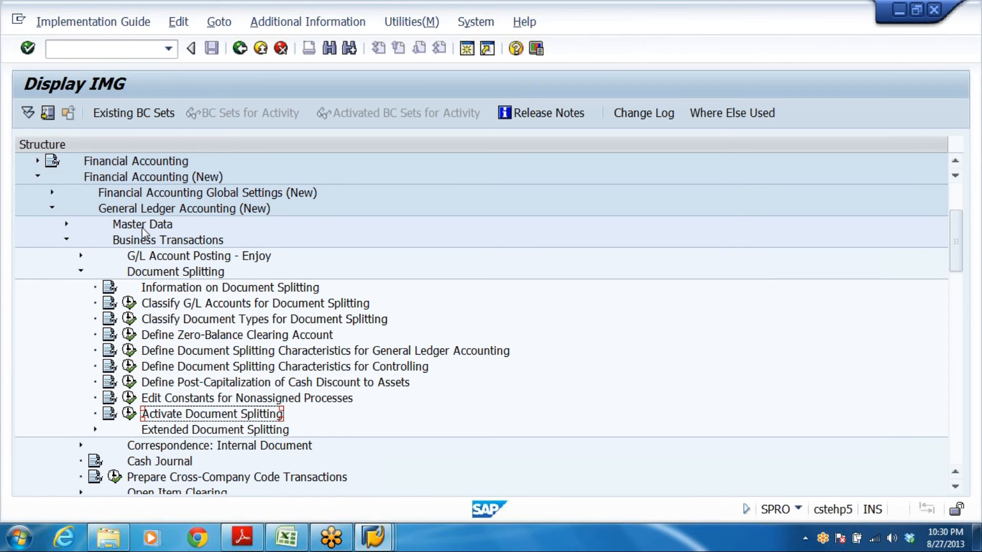
{"action": "left_click", "coordinate": [183, 179]}
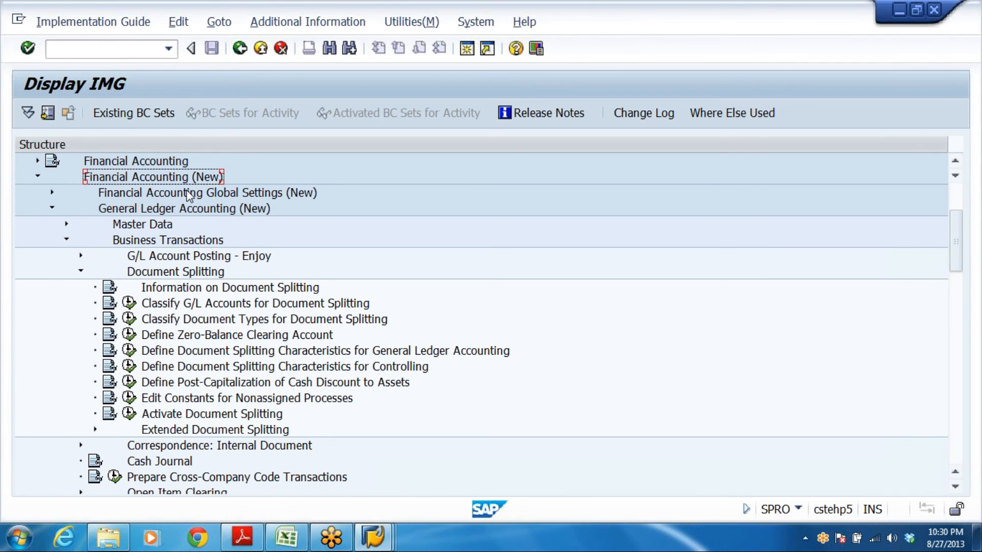
{"action": "left_click", "coordinate": [152, 210]}
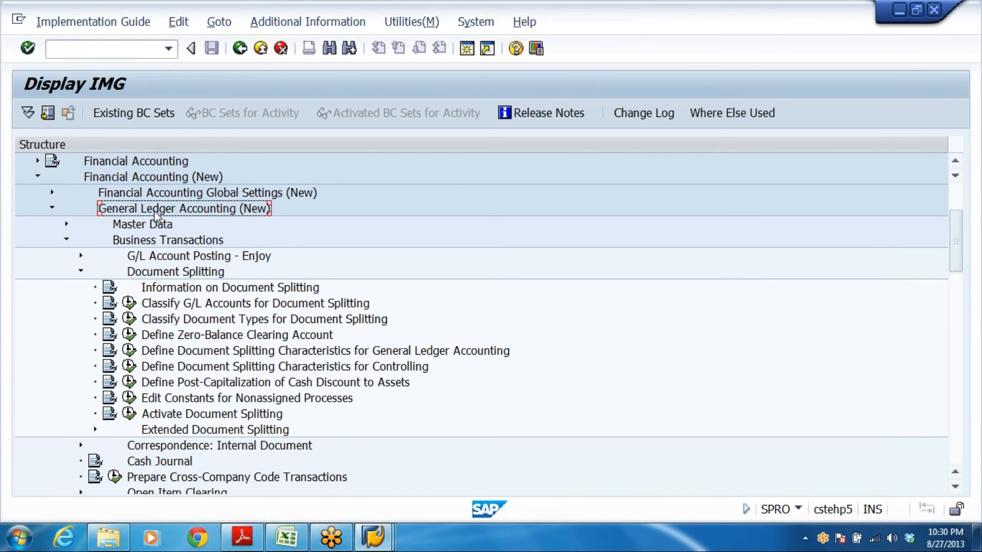
{"action": "left_click", "coordinate": [174, 240]}
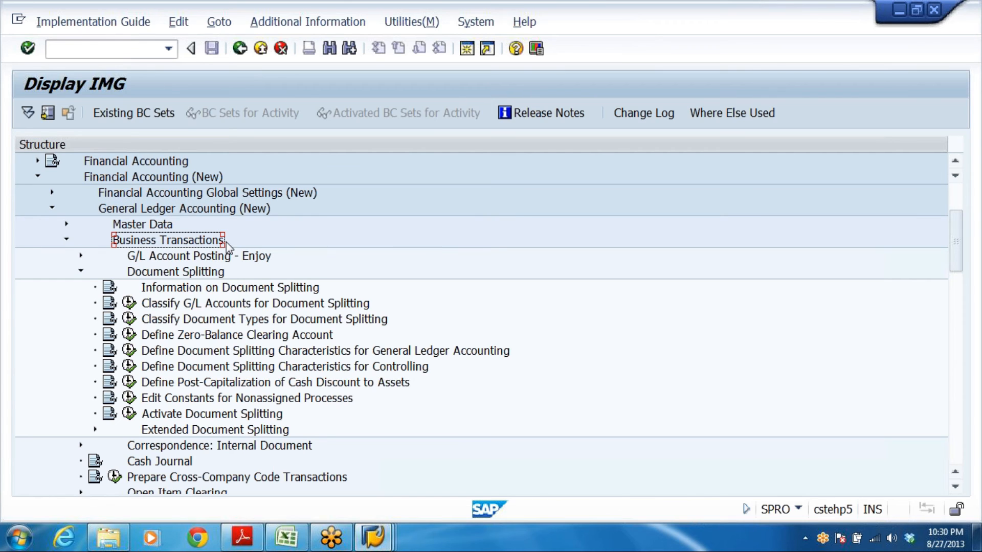
{"action": "left_click", "coordinate": [162, 274]}
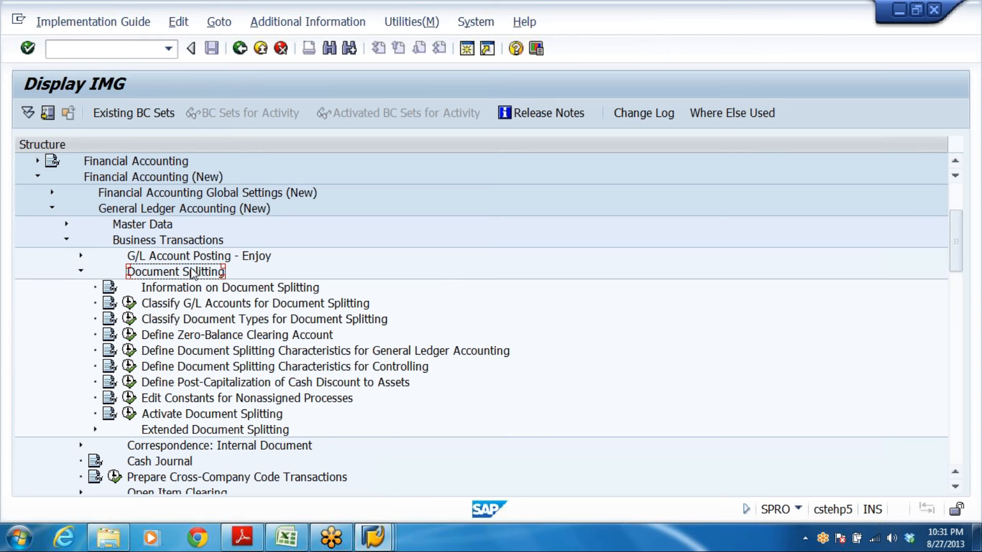
{"action": "scroll", "coordinate": [363, 317], "scroll_direction": "down", "scroll_amount": 2}
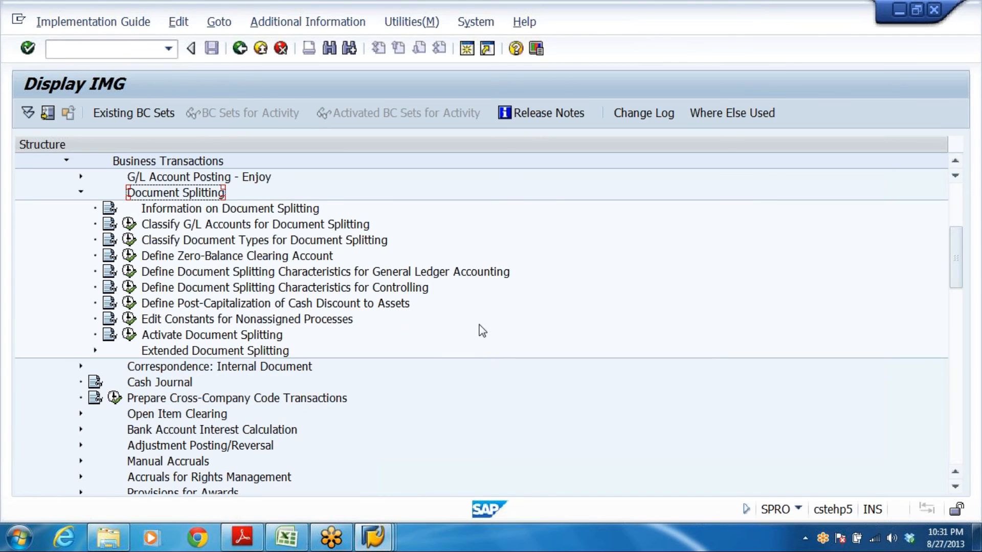
Try to open Activate Document Splitting, decline displaying the locked data, and exit company code DRL's global data in the other session
{"action": "left_click", "coordinate": [130, 337]}
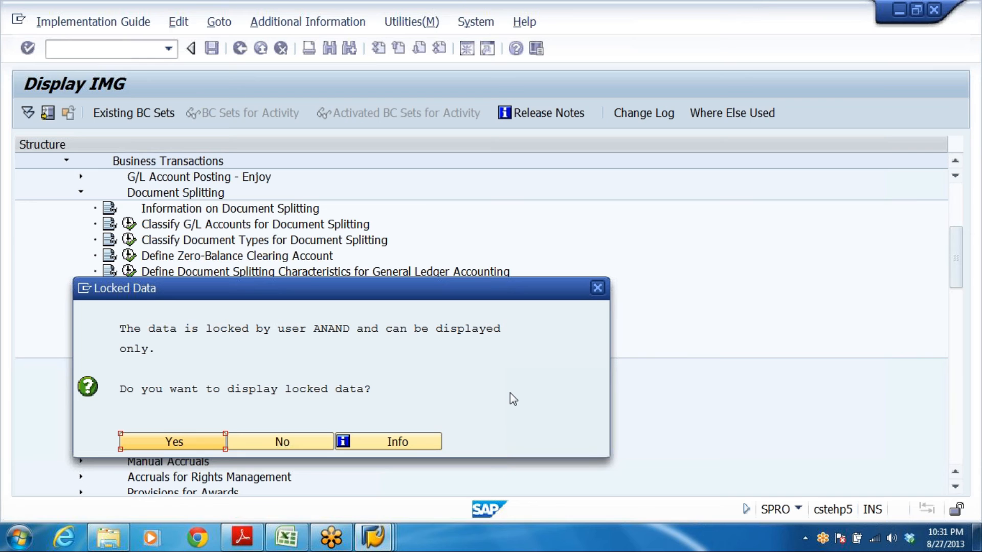
{"action": "left_click", "coordinate": [281, 443]}
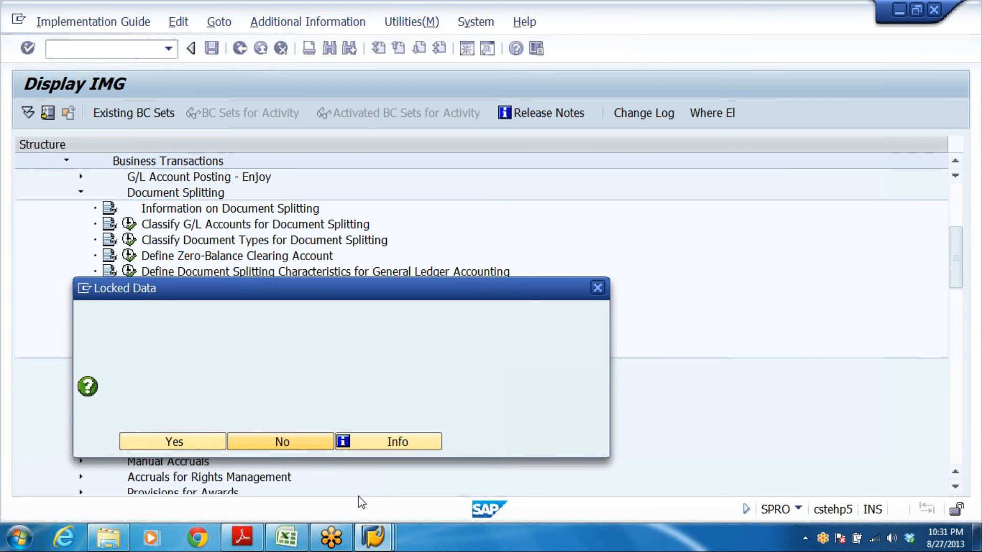
{"action": "mouse_move", "coordinate": [383, 543]}
{"action": "left_click", "coordinate": [530, 463]}
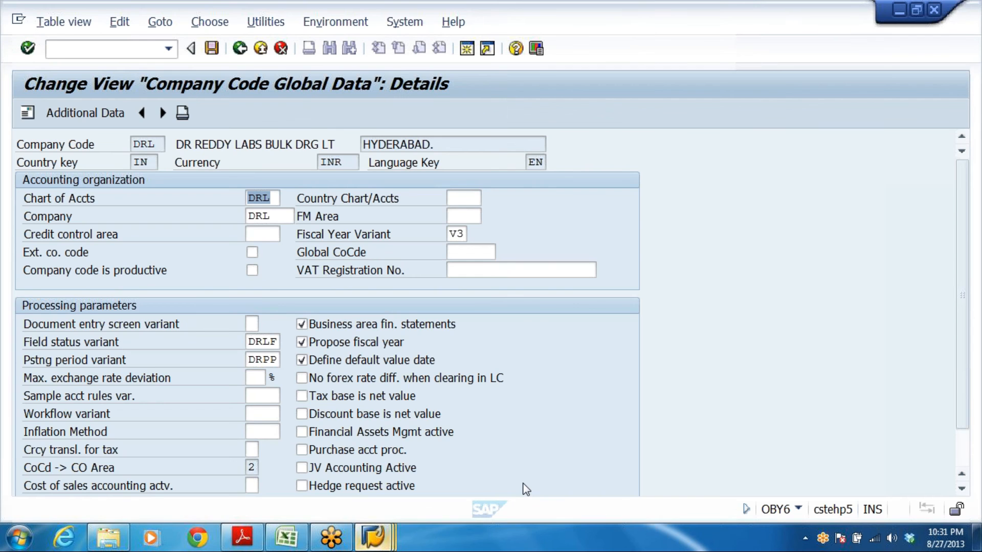
{"action": "left_click", "coordinate": [262, 49]}
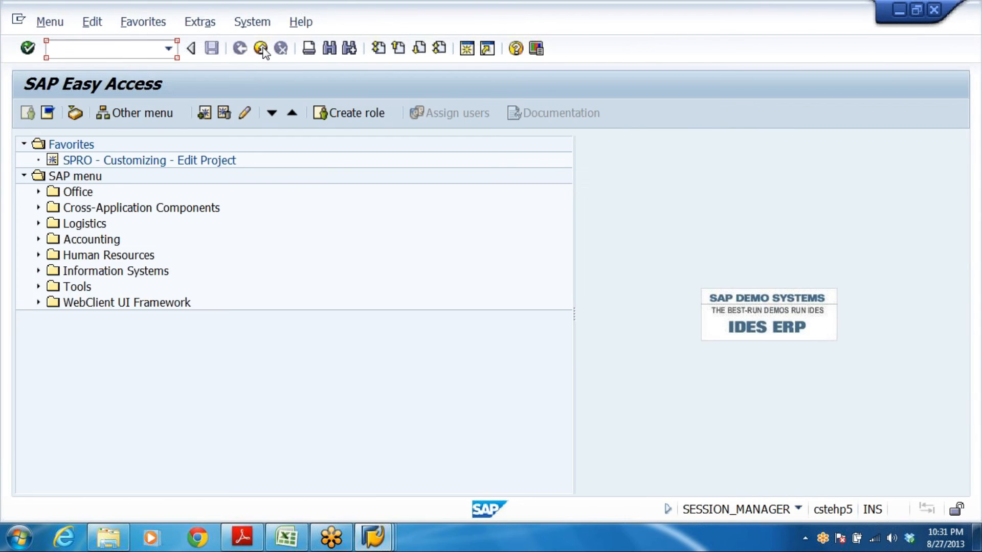
Return to the implementation guide session and open the Activate Document Splitting activity
{"action": "mouse_move", "coordinate": [375, 542]}
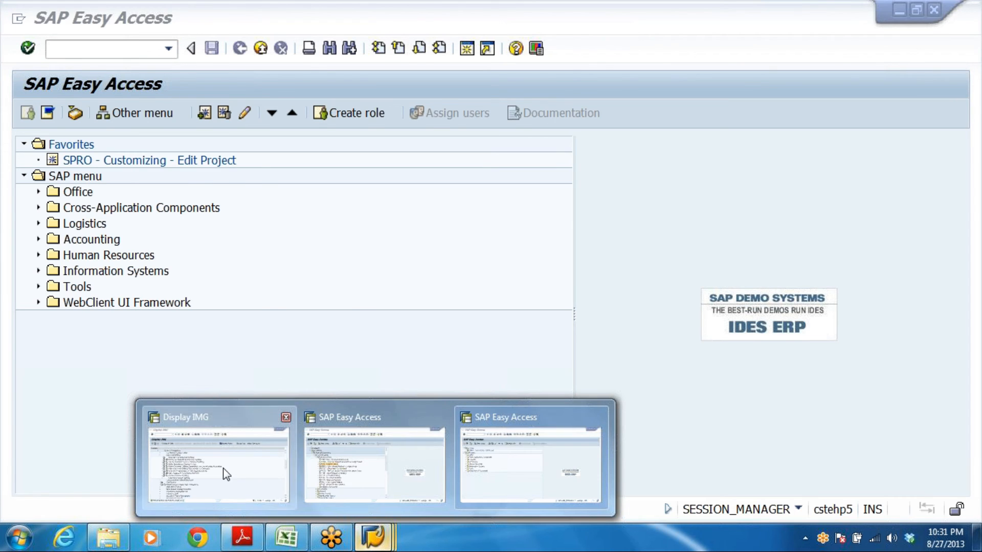
{"action": "left_click", "coordinate": [223, 468]}
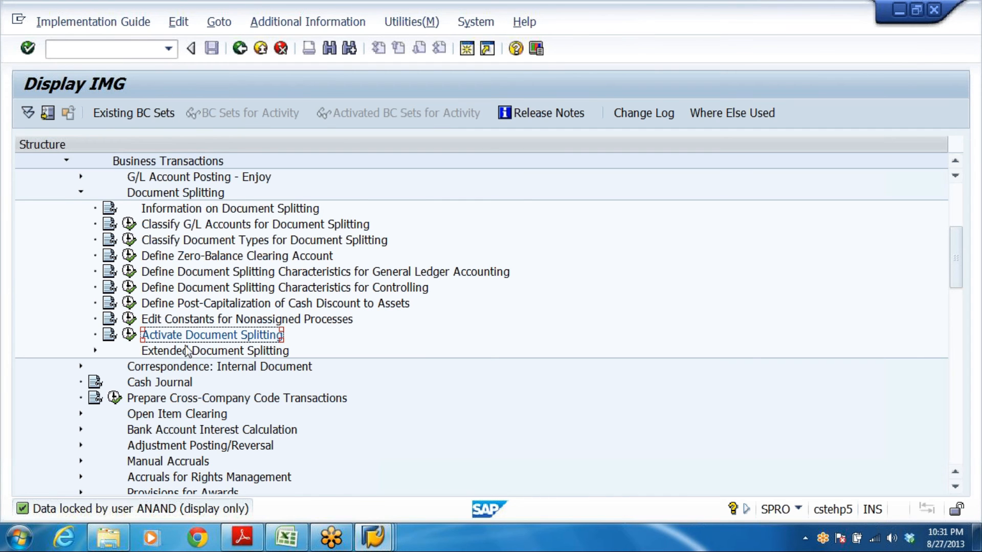
{"action": "left_click", "coordinate": [370, 542]}
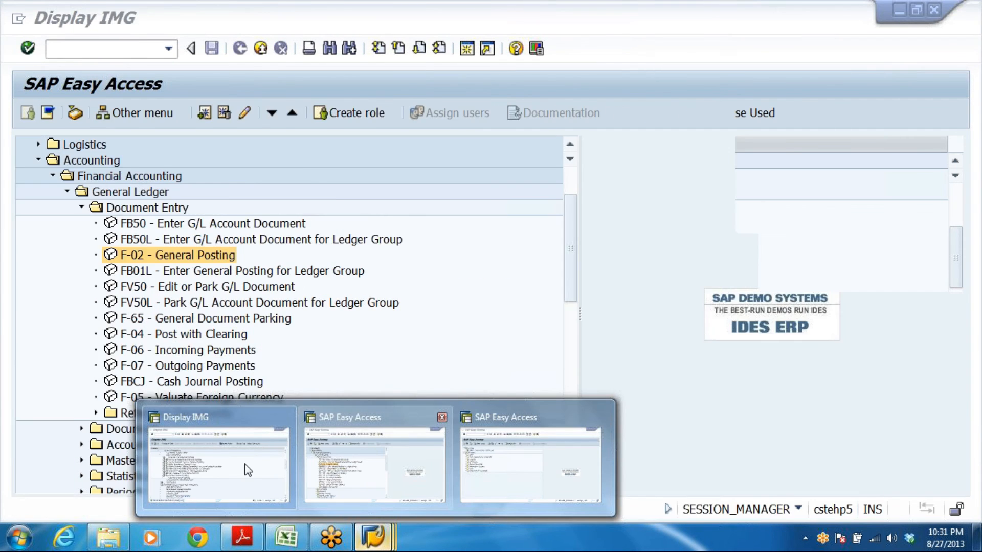
{"action": "left_click", "coordinate": [510, 339]}
{"action": "left_click", "coordinate": [129, 334]}
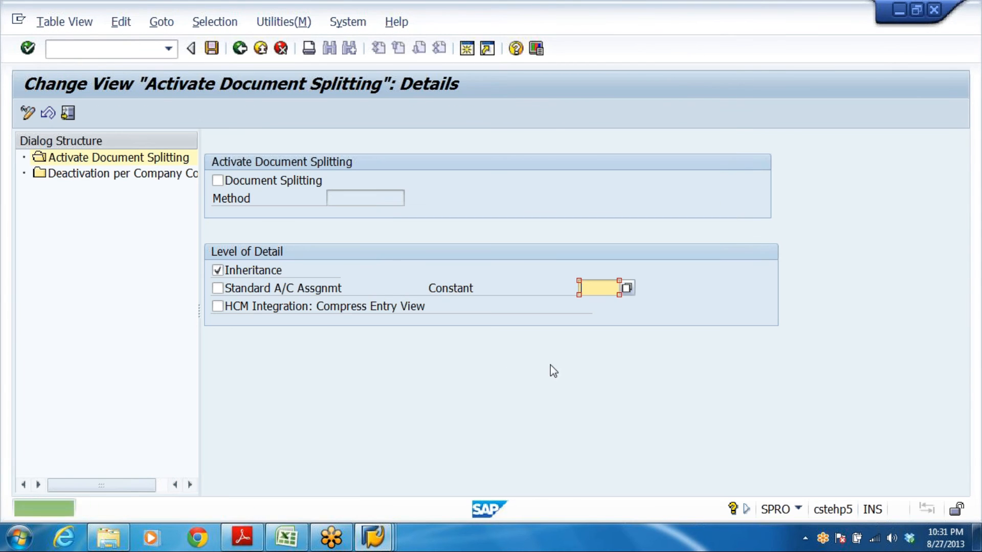
Enable the Document Splitting option, clear it again, and save the activation settings
{"action": "left_click", "coordinate": [218, 181]}
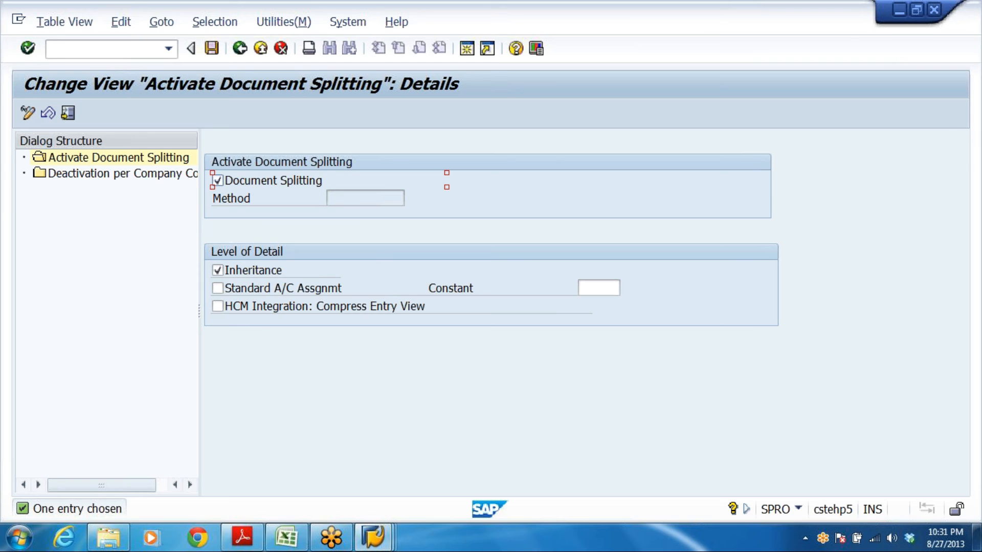
{"action": "left_click", "coordinate": [218, 180]}
{"action": "left_click", "coordinate": [219, 49]}
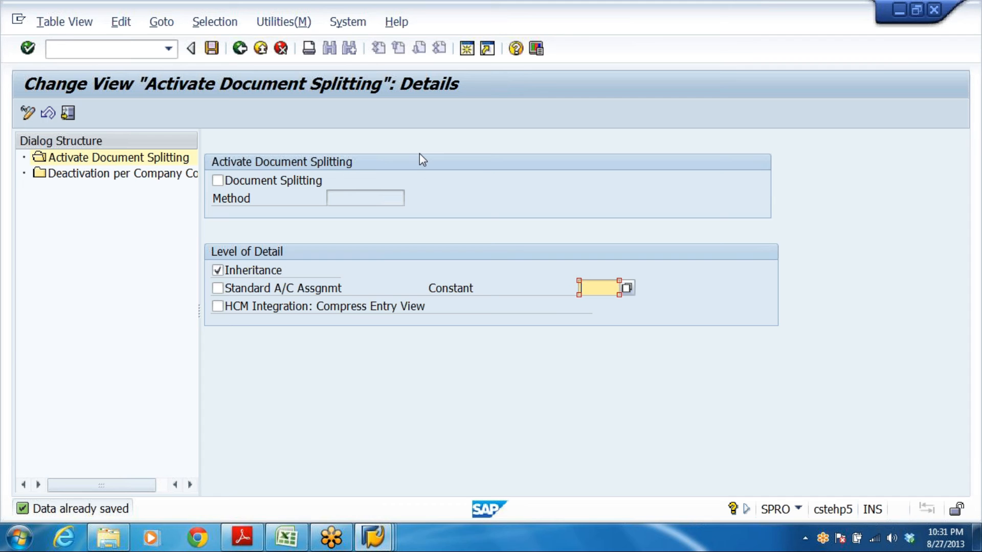
Return from the activation settings to the implementation guide and collapse Document Splitting
{"action": "left_click", "coordinate": [240, 48]}
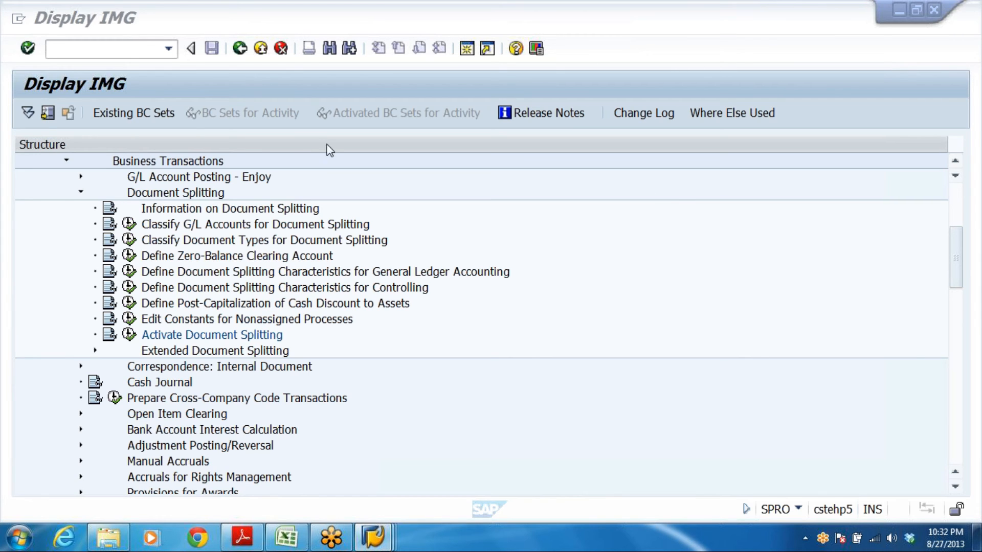
{"action": "left_click", "coordinate": [81, 194]}
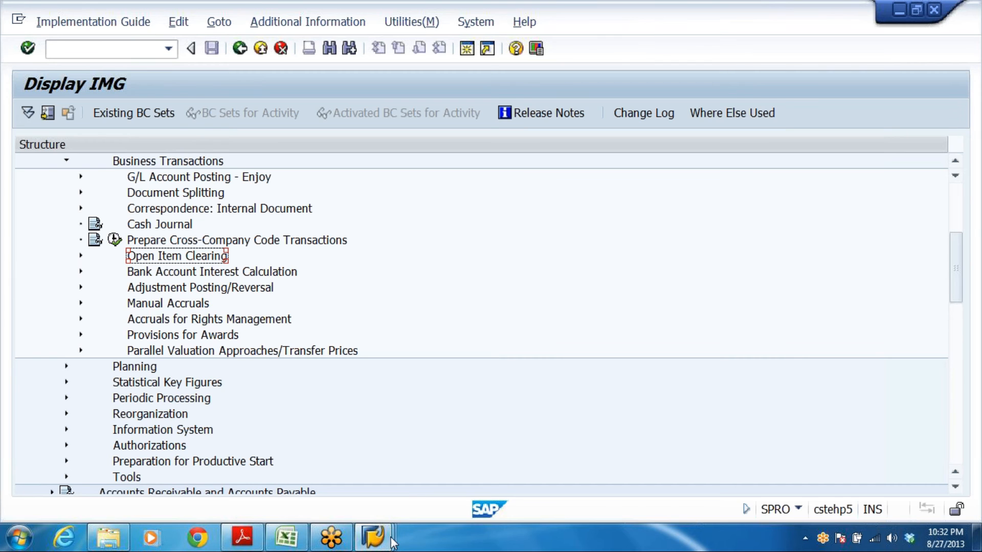
Switch to the SAP Easy Access session showing General Ledger and collapse its Document Entry folder
{"action": "mouse_move", "coordinate": [373, 537]}
{"action": "left_click", "coordinate": [398, 486]}
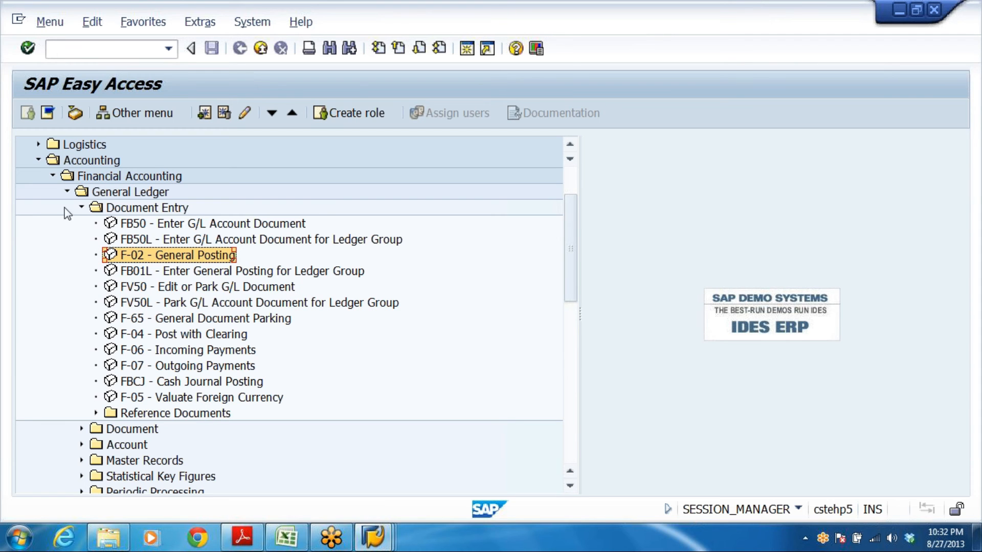
{"action": "left_click", "coordinate": [82, 207]}
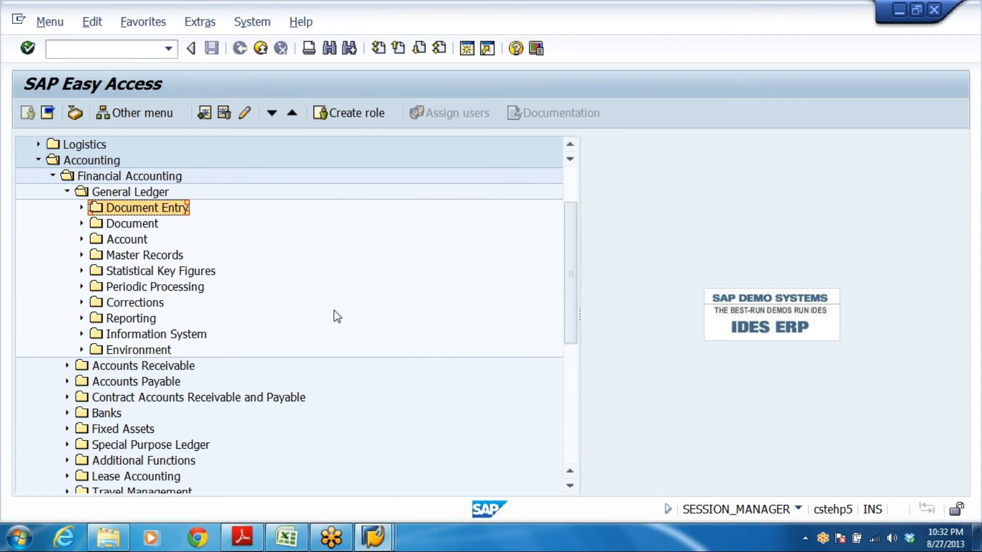
{"action": "left_click", "coordinate": [123, 196]}
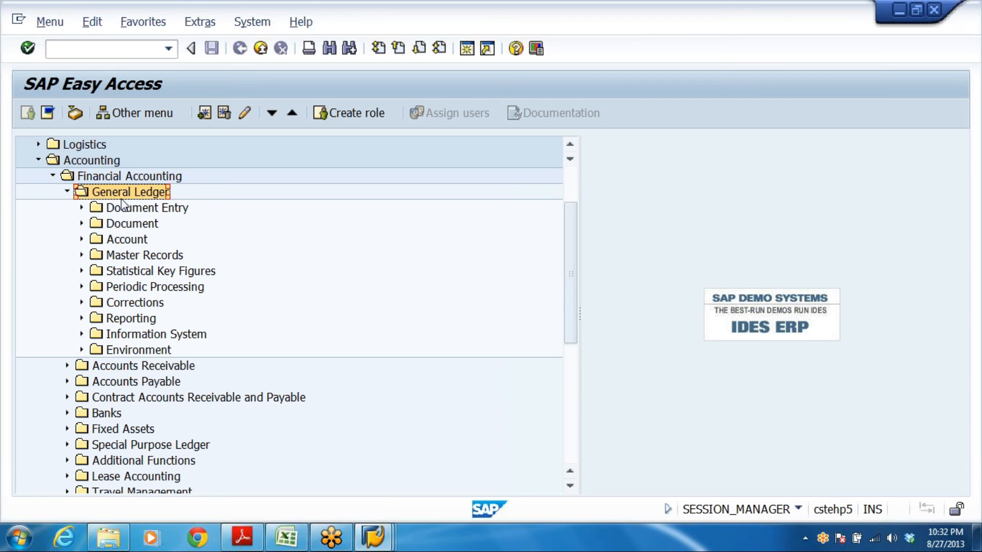
{"action": "left_click", "coordinate": [131, 207]}
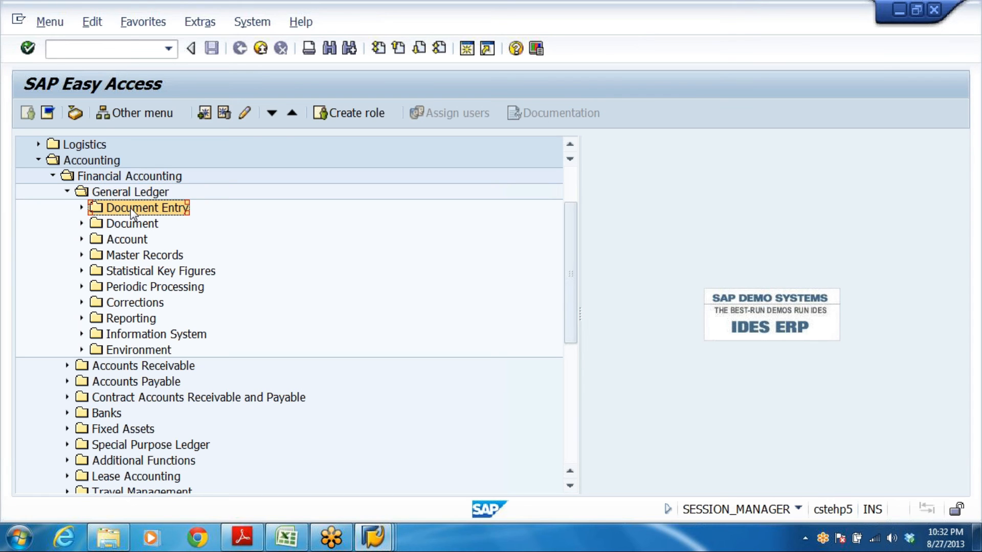
{"action": "left_click", "coordinate": [82, 207]}
{"action": "left_click", "coordinate": [82, 208]}
Expand the Document folder under General Ledger and select the FB02 - Change transaction
{"action": "left_click", "coordinate": [128, 228]}
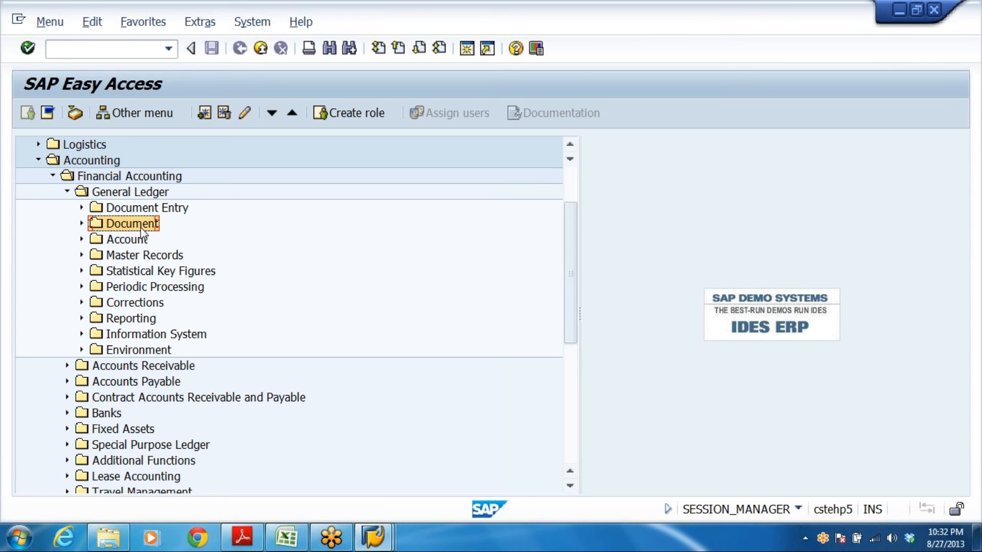
{"action": "left_click", "coordinate": [81, 223]}
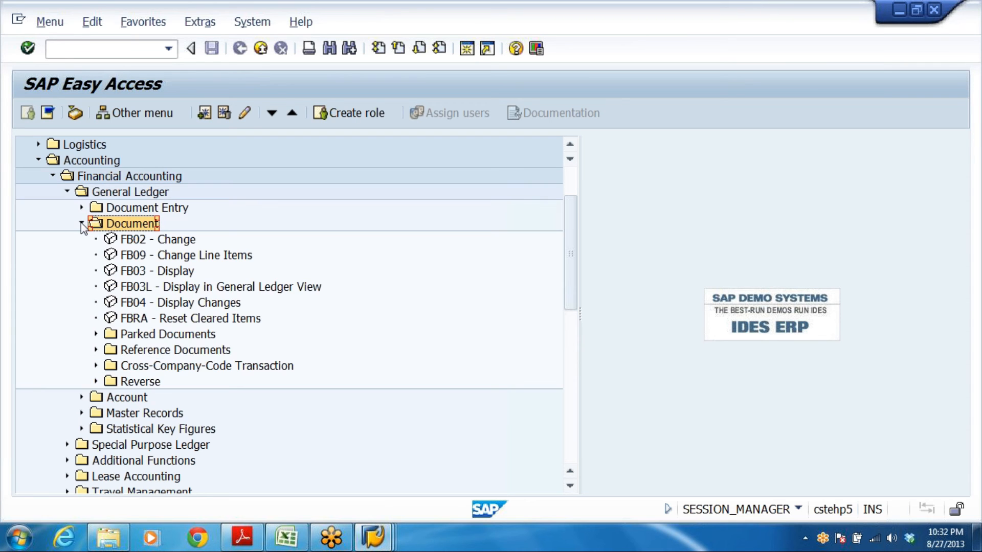
{"action": "left_click", "coordinate": [136, 240]}
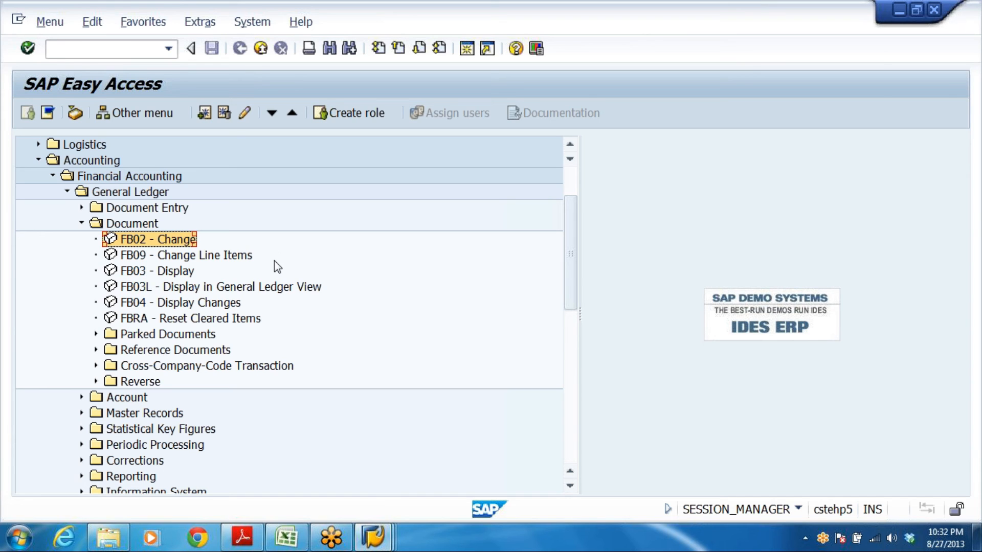
{"action": "left_click", "coordinate": [147, 274]}
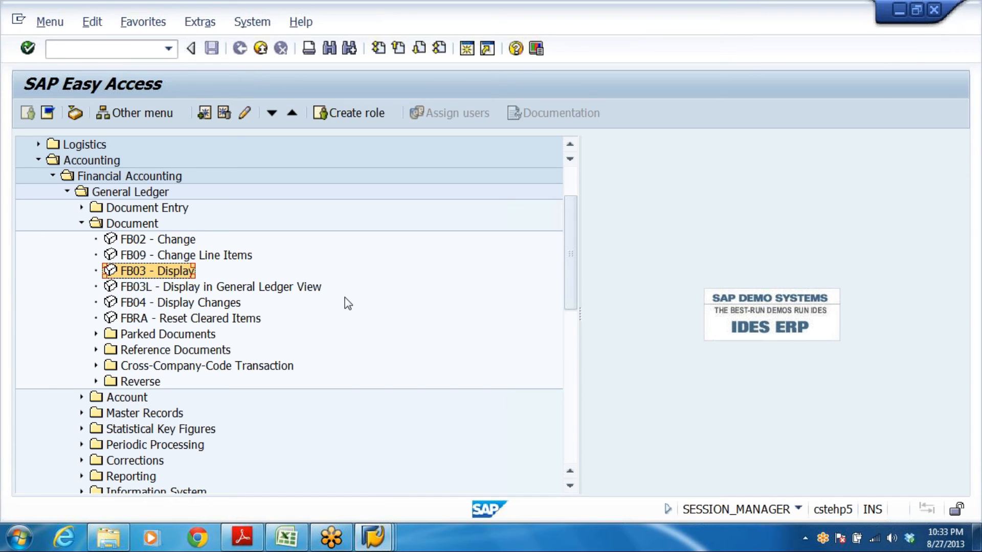
{"action": "left_click", "coordinate": [133, 245]}
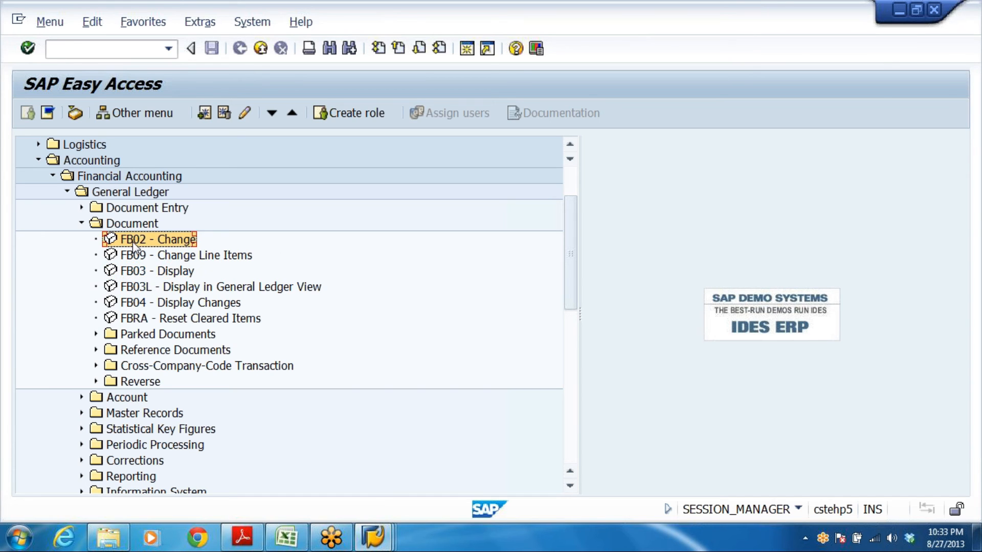
Open the FB02 - Change transaction from the General Ledger's Document folder
{"action": "left_click", "coordinate": [135, 258]}
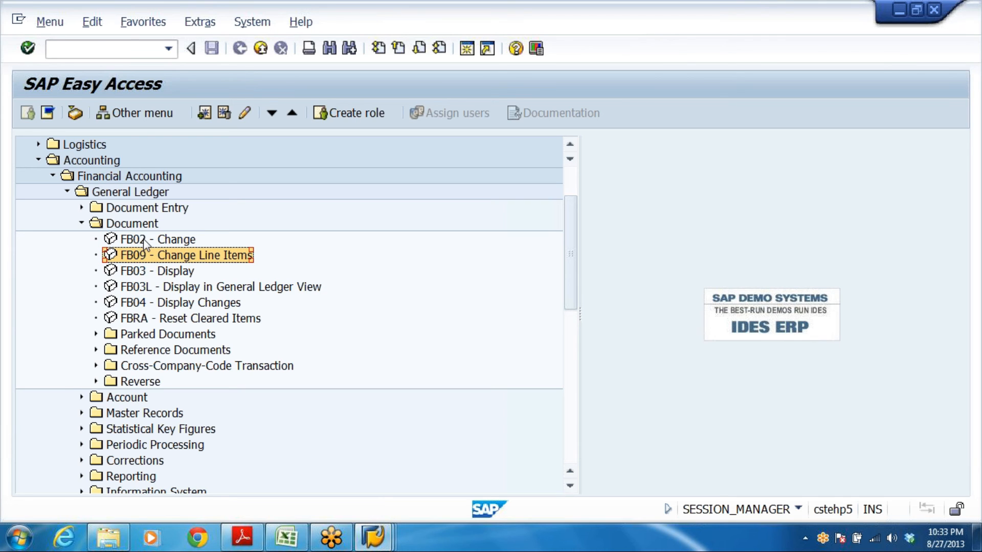
{"action": "left_click", "coordinate": [146, 240]}
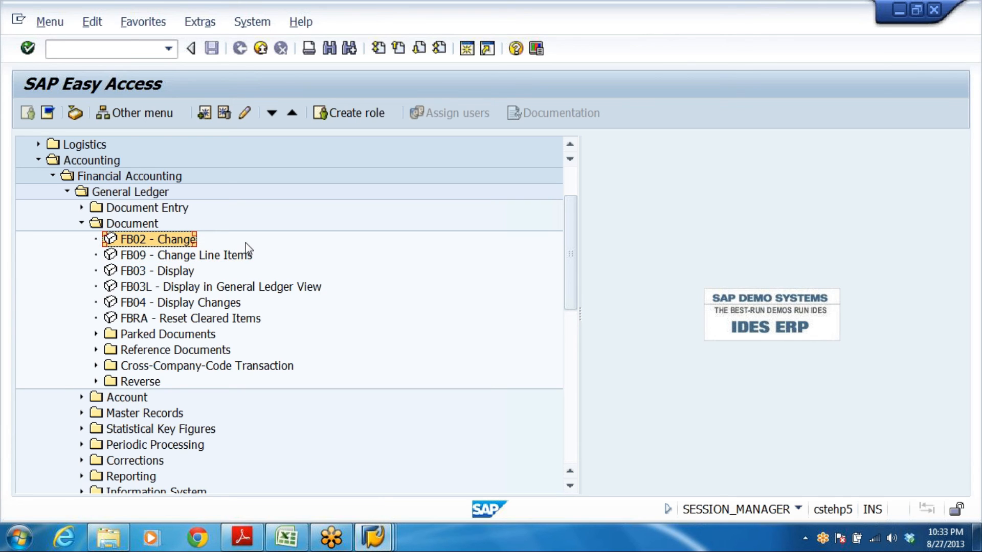
{"action": "left_click", "coordinate": [164, 269]}
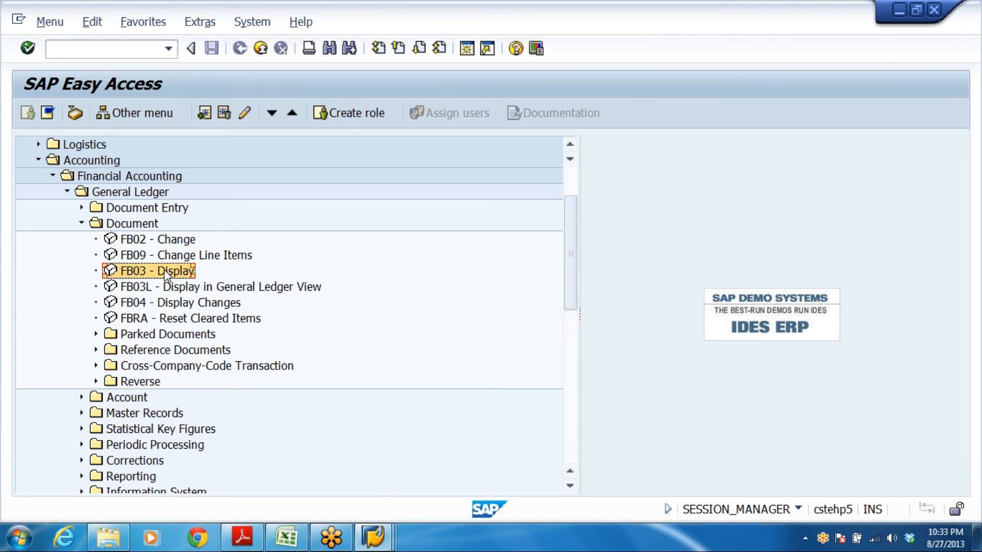
{"action": "left_click", "coordinate": [136, 241]}
{"action": "double_click", "coordinate": [141, 241]}
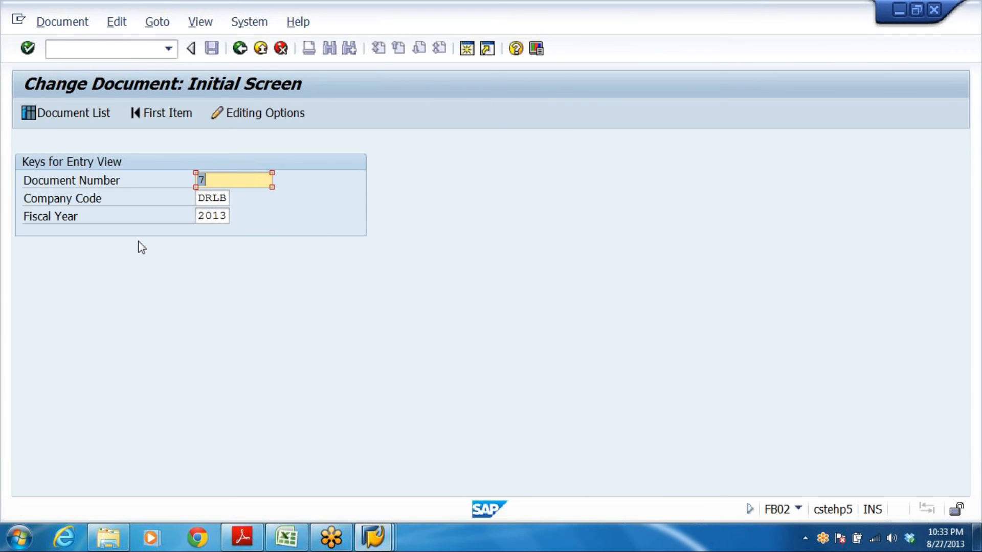
Look up document 5 of company code DRLB for fiscal year 2013, review its line items, and exit to SAP Easy Access
{"action": "left_click", "coordinate": [243, 180]}
{"action": "key", "text": "BackSpace"}
{"action": "type", "text": "5"}
{"action": "key", "text": "Tab"}
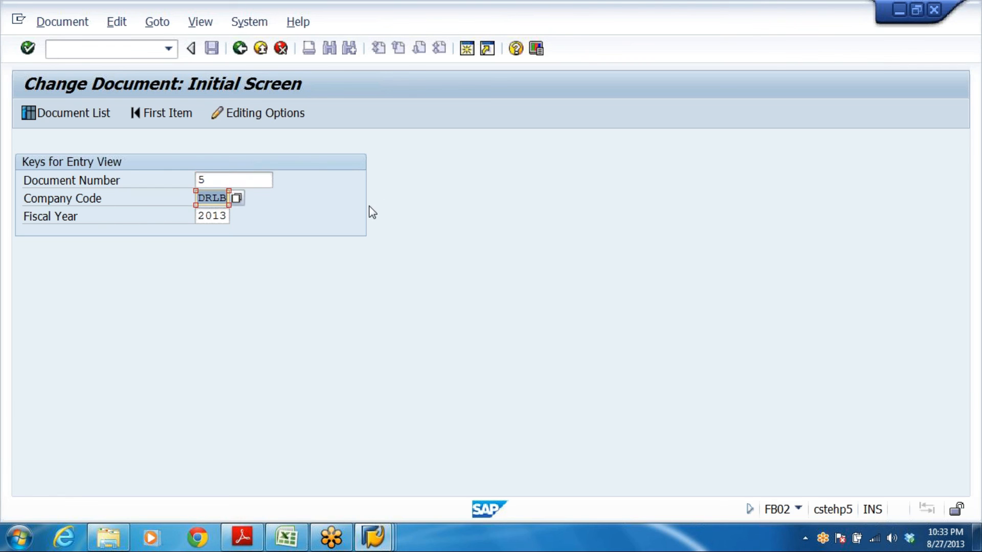
{"action": "key", "text": "Tab"}
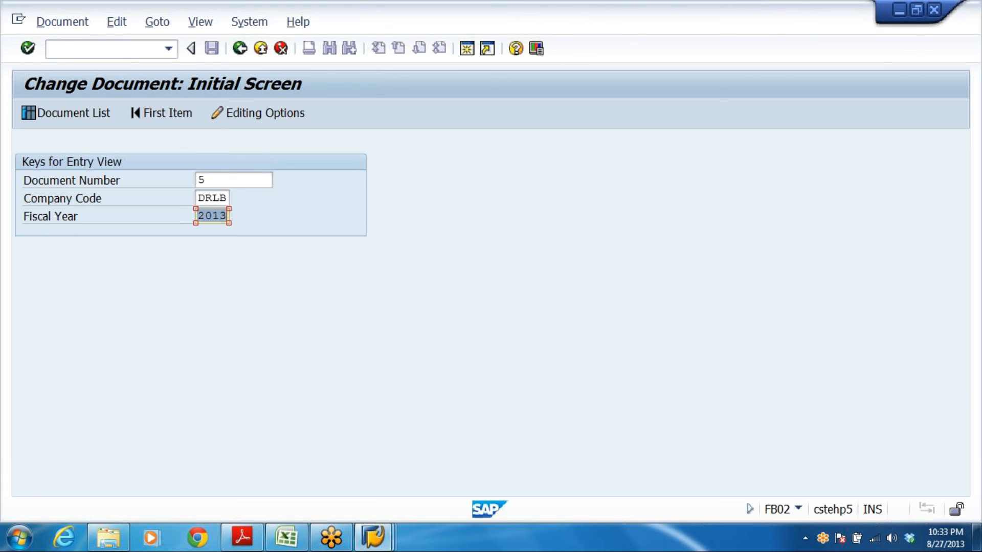
{"action": "key", "text": "Tab"}
{"action": "key", "text": "Return"}
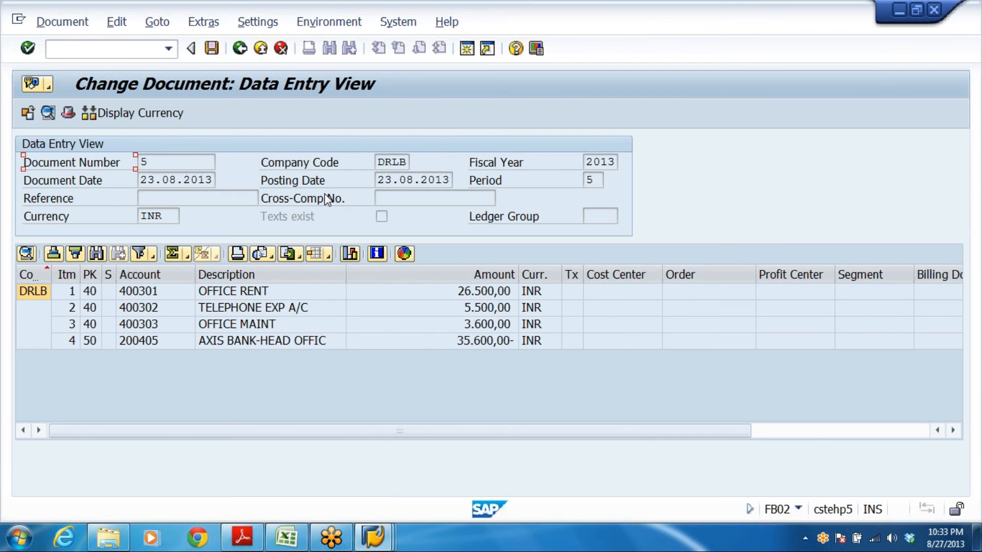
{"action": "left_click", "coordinate": [261, 49]}
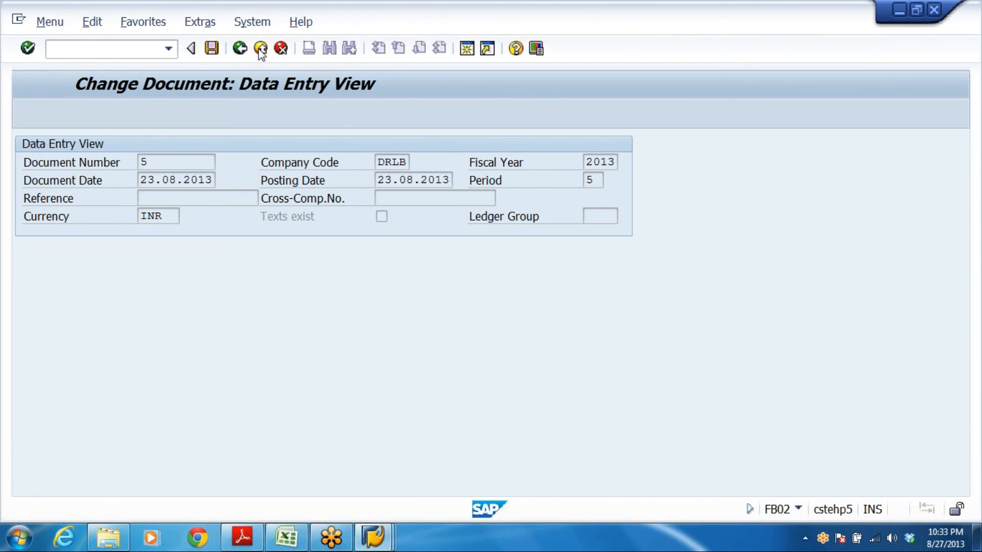
Expand the Document Entry folder and open the FB50 - Enter G/L Account Document transaction
{"action": "scroll", "coordinate": [362, 281], "scroll_direction": "up", "scroll_amount": 1}
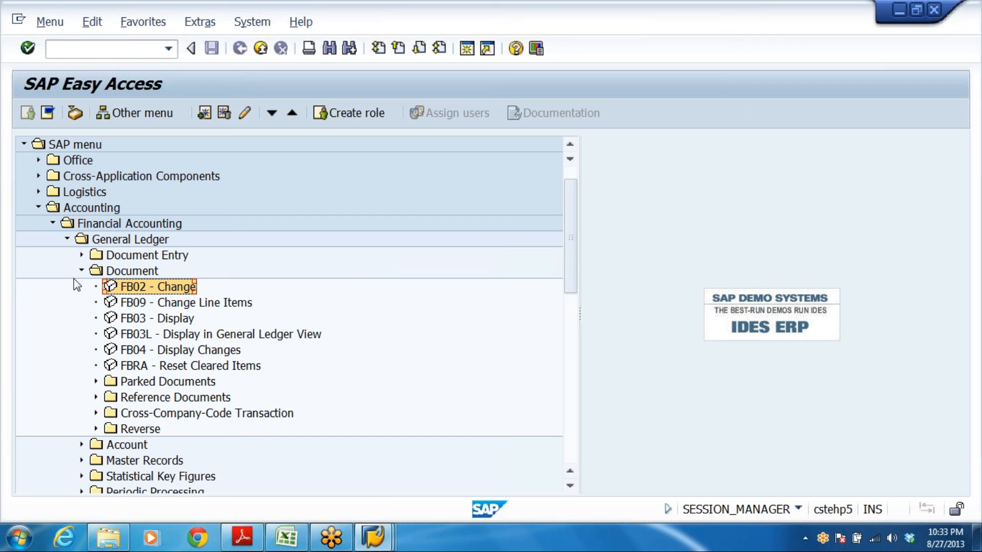
{"action": "left_click", "coordinate": [81, 255]}
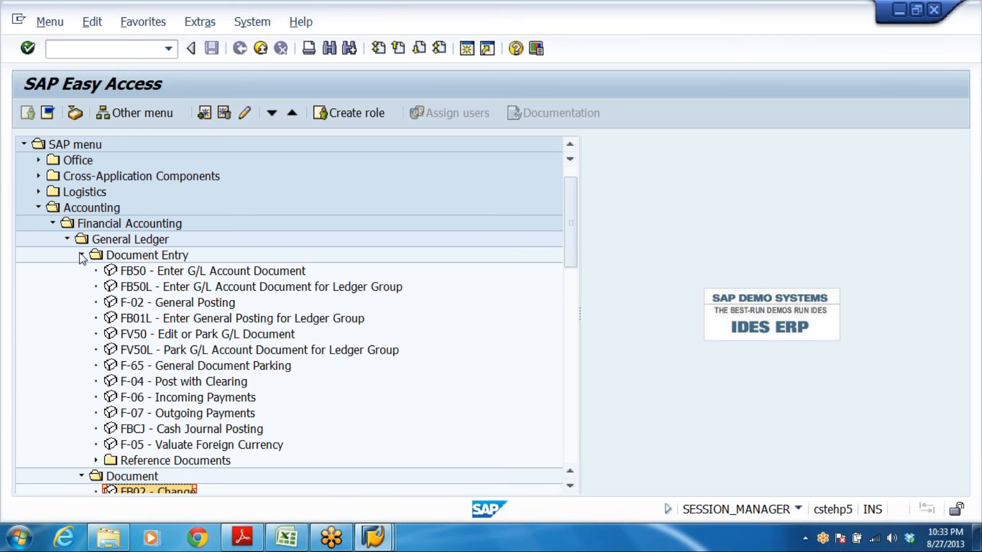
{"action": "left_click", "coordinate": [166, 275]}
{"action": "double_click", "coordinate": [164, 275]}
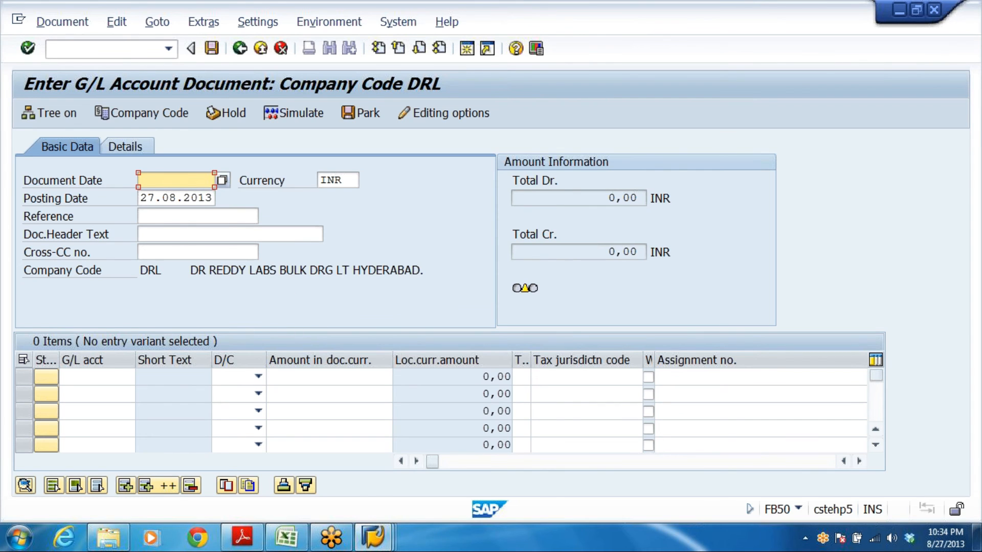
Set the document date to 27.08.2013 and enter G/L account 400301 in the first line item
{"action": "key", "text": "Down"}
{"action": "key", "text": "Return"}
{"action": "left_click", "coordinate": [97, 377]}
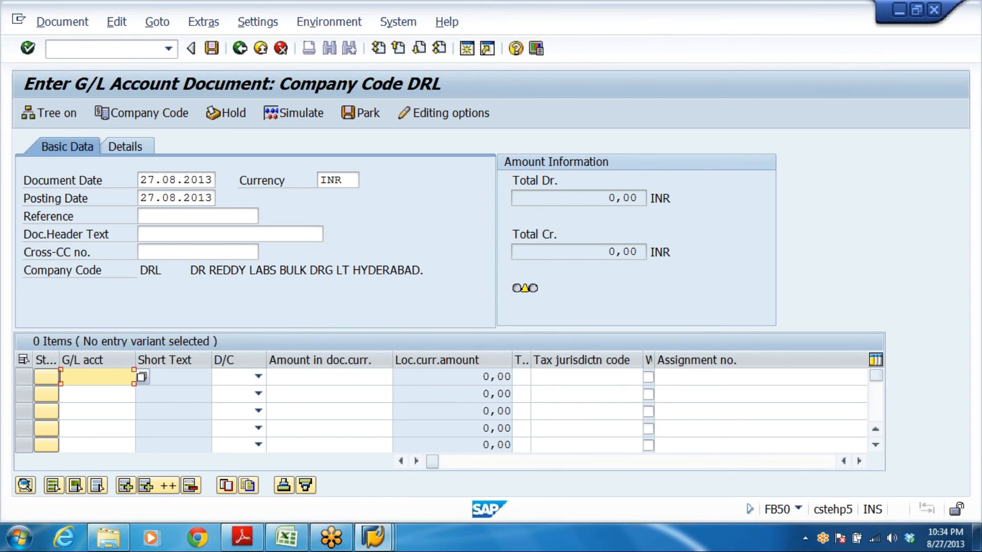
{"action": "type", "text": "2"}
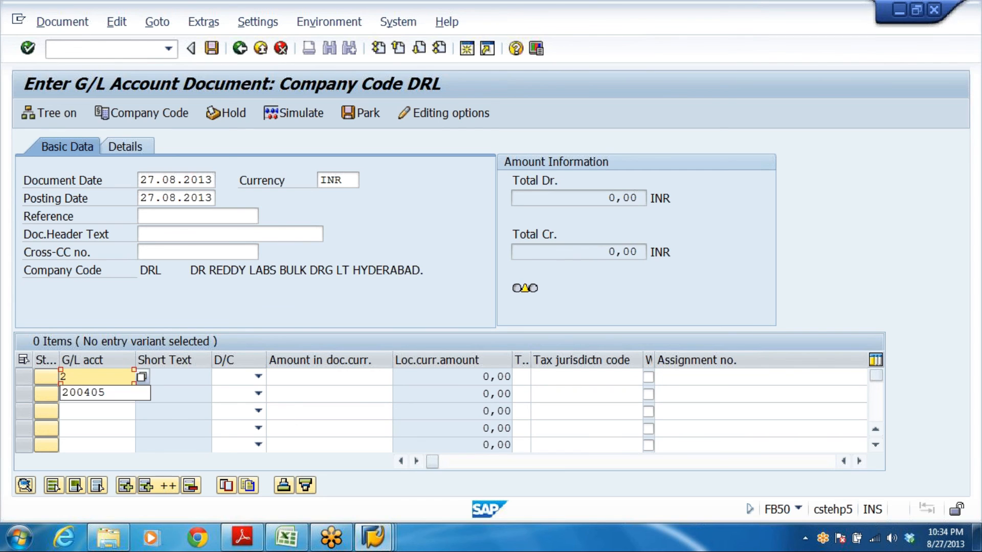
{"action": "left_click", "coordinate": [81, 393]}
{"action": "type", "text": "4"}
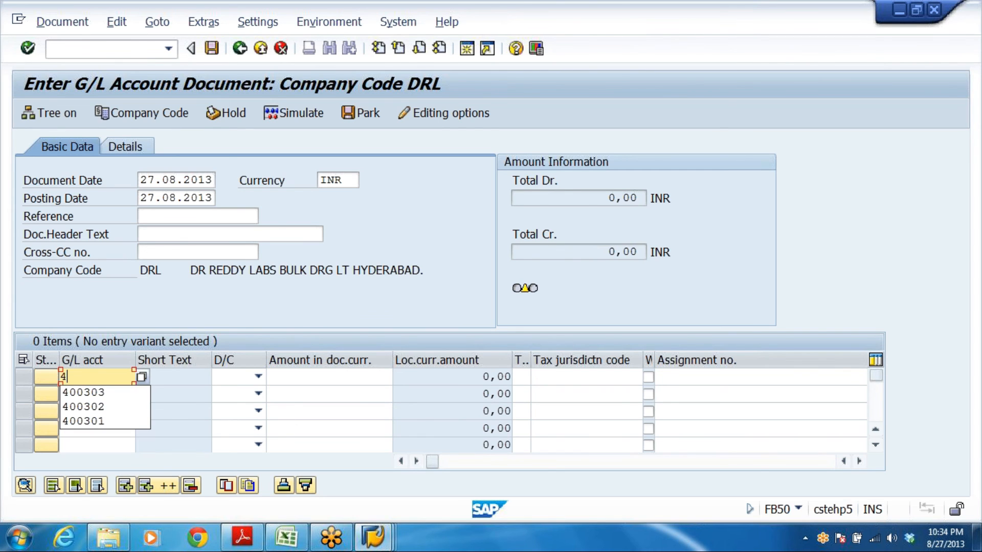
{"action": "left_click", "coordinate": [79, 425]}
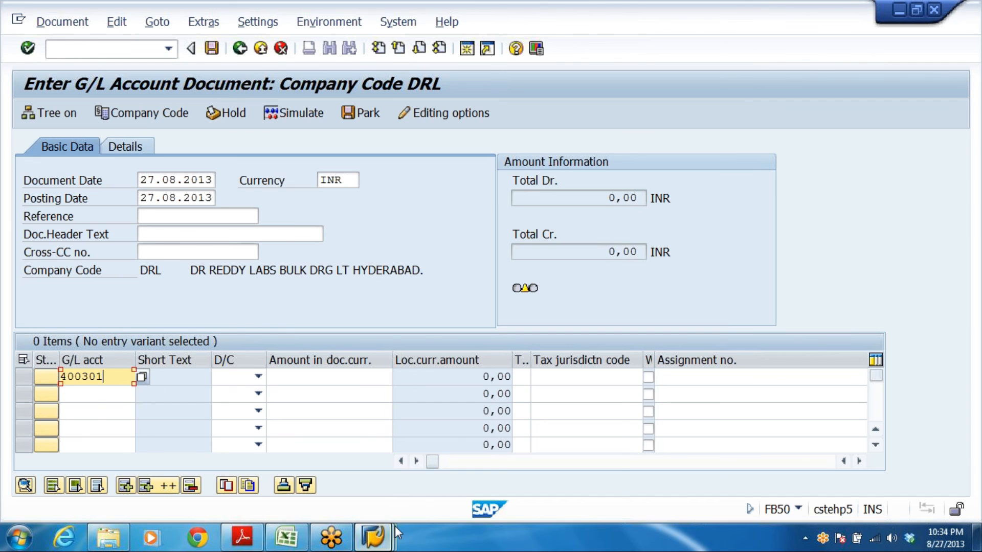
Enter G/L accounts 400302 and 400303 in the second and third line items
{"action": "left_click", "coordinate": [95, 394]}
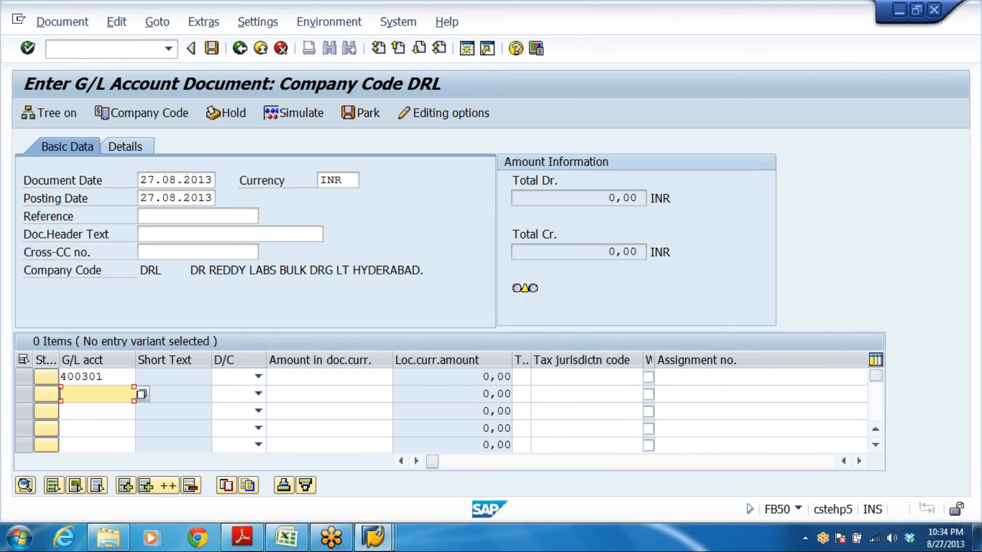
{"action": "type", "text": "4"}
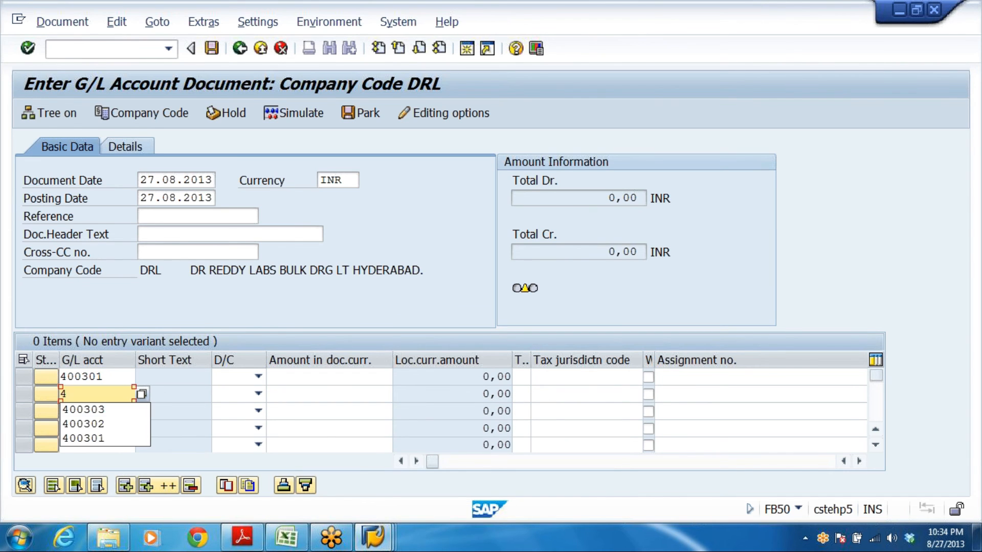
{"action": "left_click", "coordinate": [96, 425]}
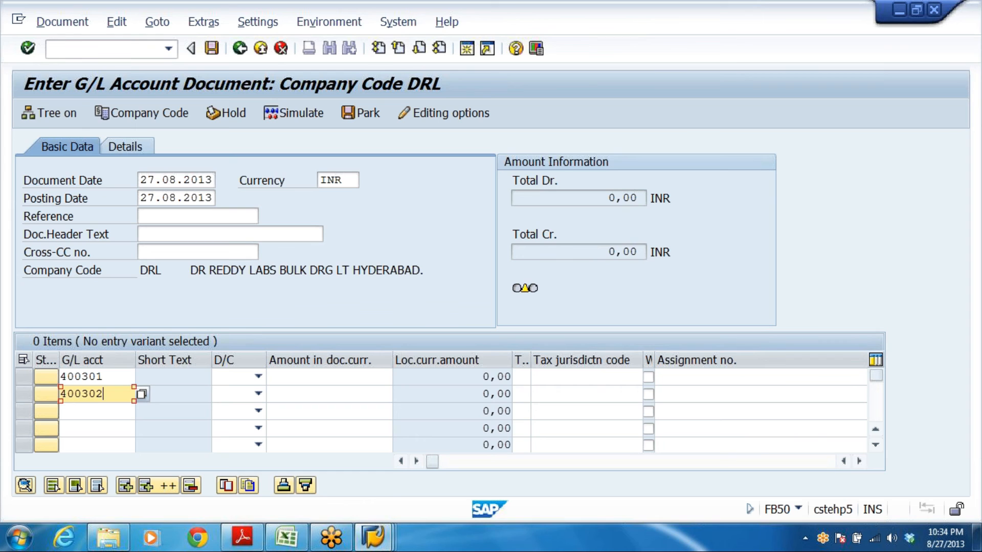
{"action": "left_click", "coordinate": [99, 411]}
{"action": "type", "text": "4"}
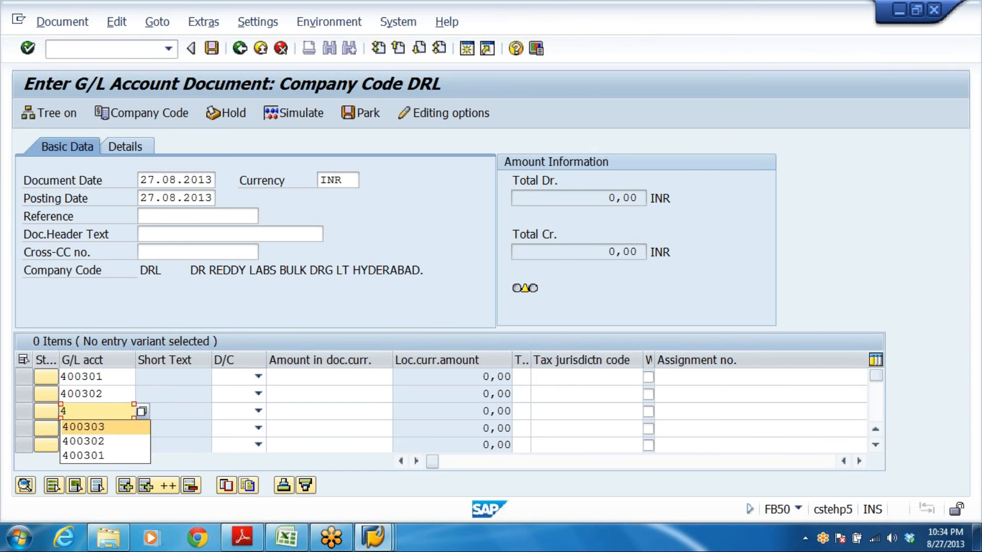
{"action": "key", "text": "Return"}
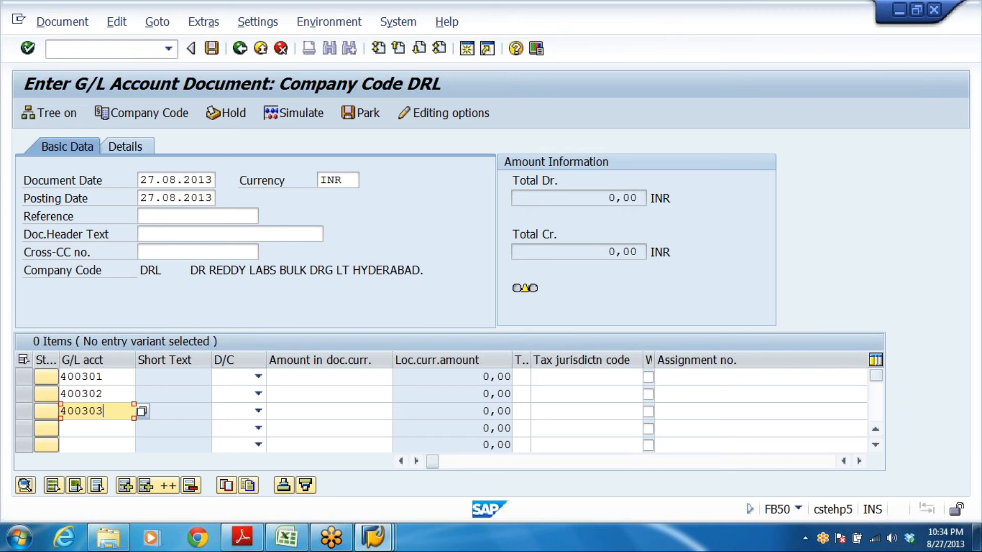
Set the posting side of the first three line items to Debit
{"action": "left_click", "coordinate": [257, 376]}
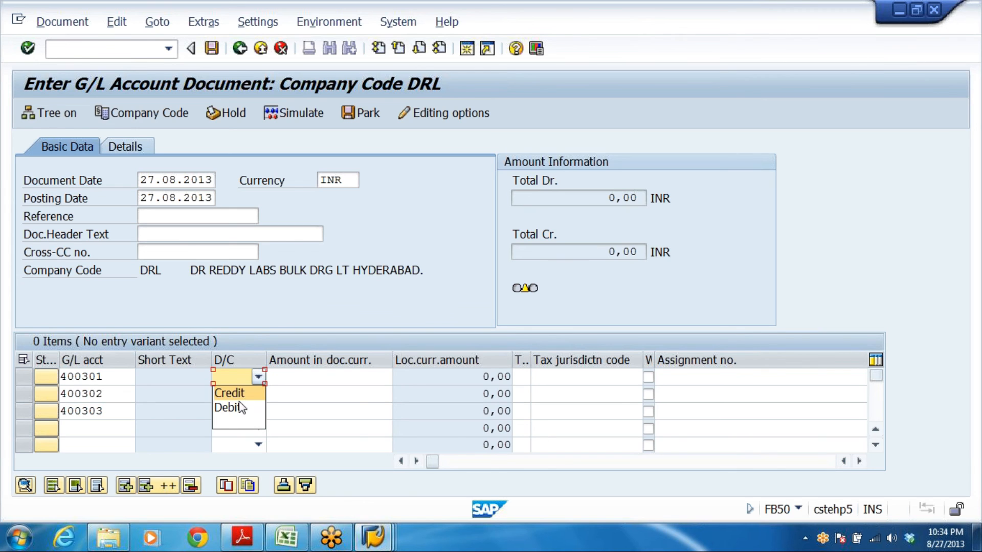
{"action": "left_click", "coordinate": [228, 408]}
{"action": "left_click", "coordinate": [258, 394]}
{"action": "left_click", "coordinate": [238, 424]}
{"action": "left_click", "coordinate": [258, 412]}
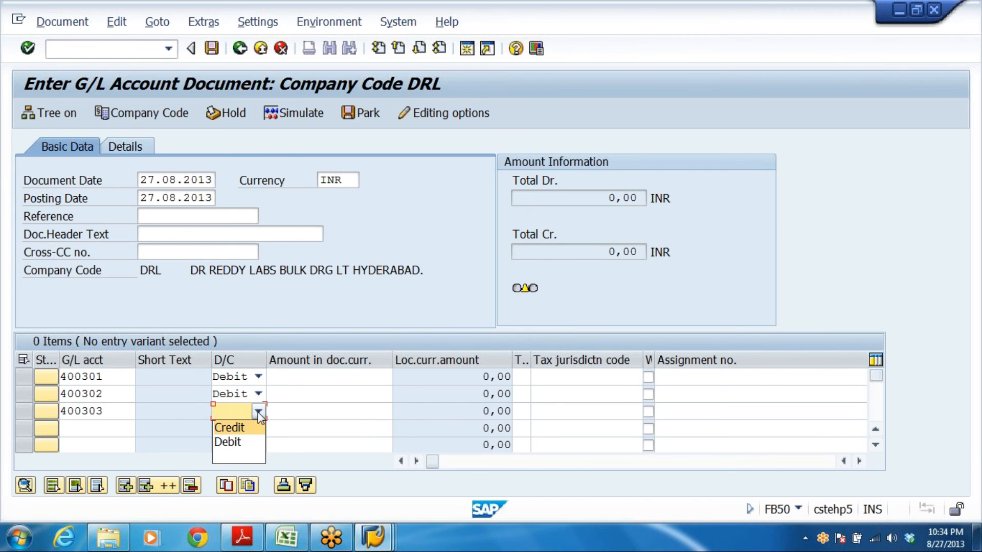
{"action": "left_click", "coordinate": [238, 442]}
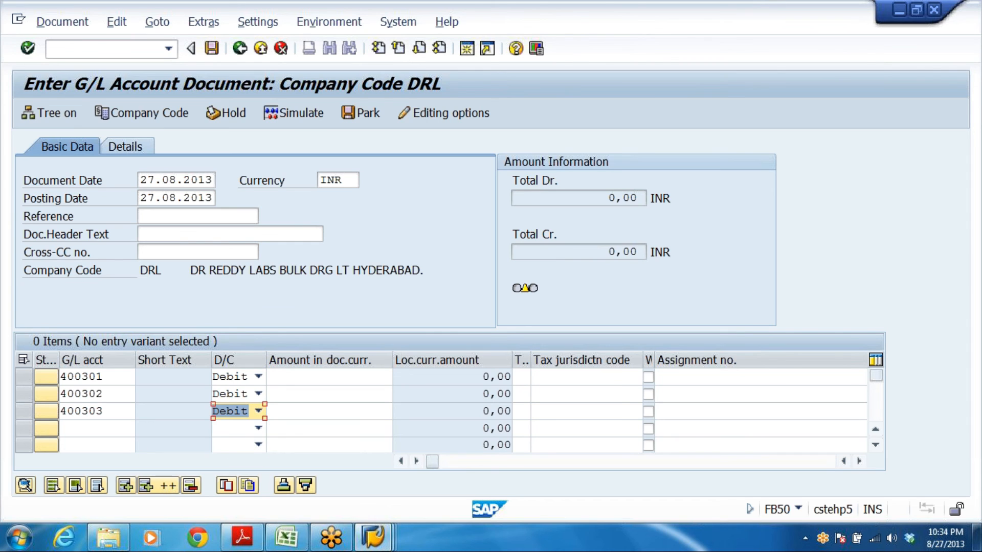
Enter G/L account 200405 in the fourth line item and set it to Credit
{"action": "left_click", "coordinate": [131, 428]}
{"action": "type", "text": "2"}
{"action": "key", "text": "Down"}
{"action": "key", "text": "Return"}
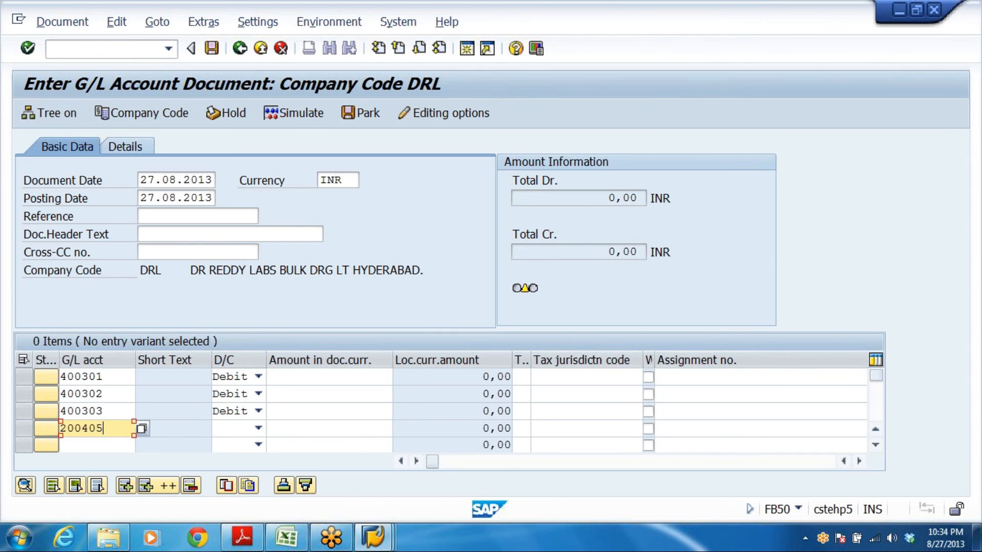
{"action": "left_click", "coordinate": [258, 428]}
{"action": "left_click", "coordinate": [235, 443]}
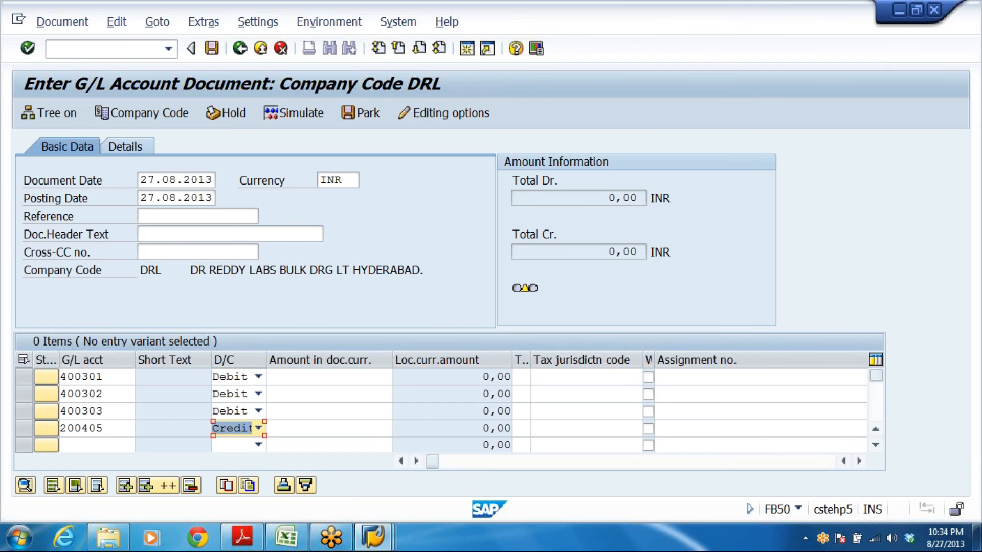
Enter the debit amounts 22500, 9900 and 4400, put * as the credit amount, and validate the document
{"action": "left_click", "coordinate": [389, 377]}
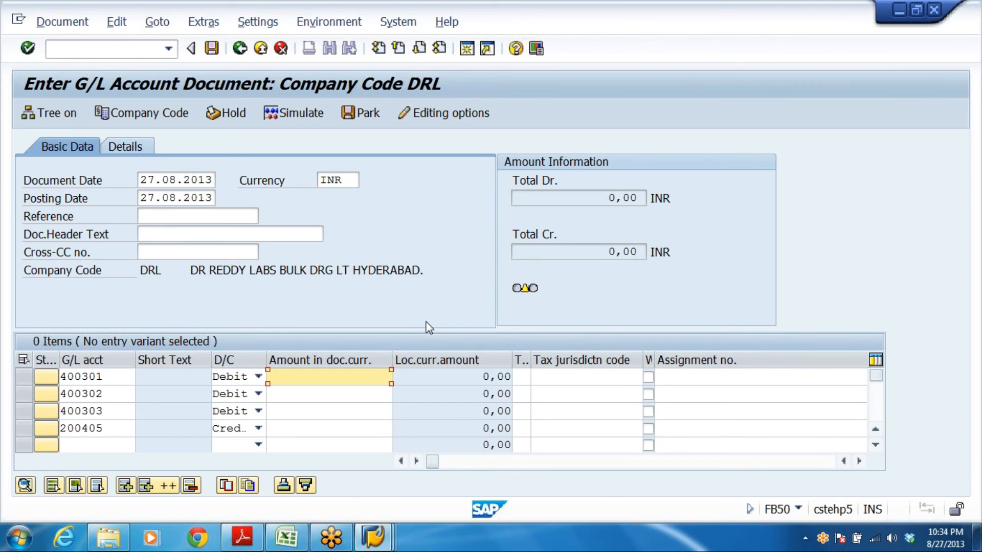
{"action": "type", "text": "22500"}
{"action": "key", "text": "Down"}
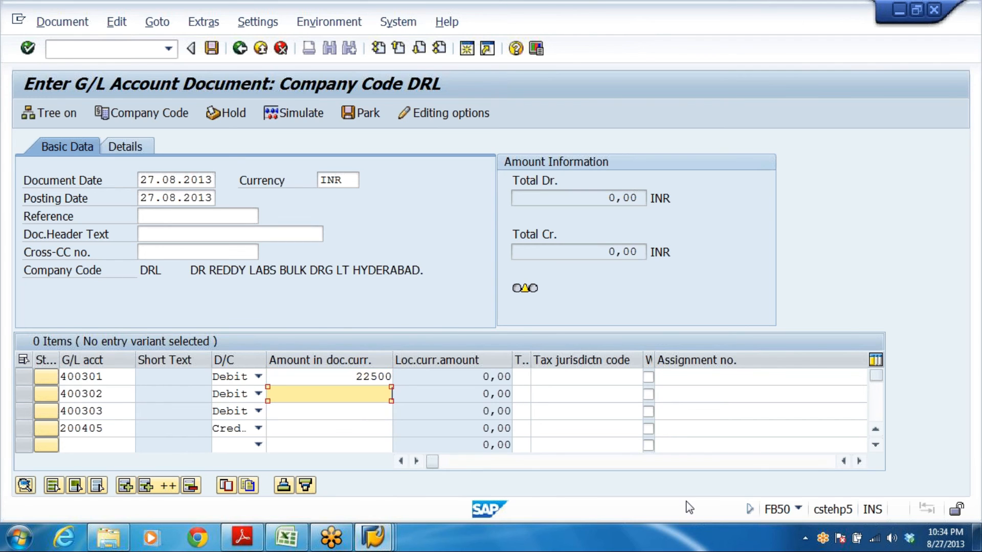
{"action": "type", "text": "9900"}
{"action": "key", "text": "Down"}
{"action": "type", "text": "4400"}
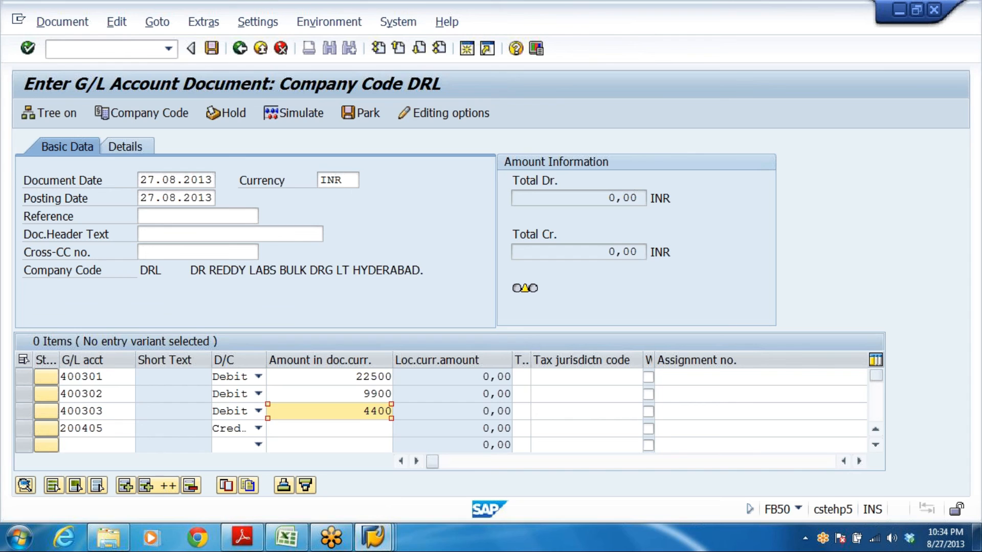
{"action": "key", "text": "Down"}
{"action": "type", "text": "*"}
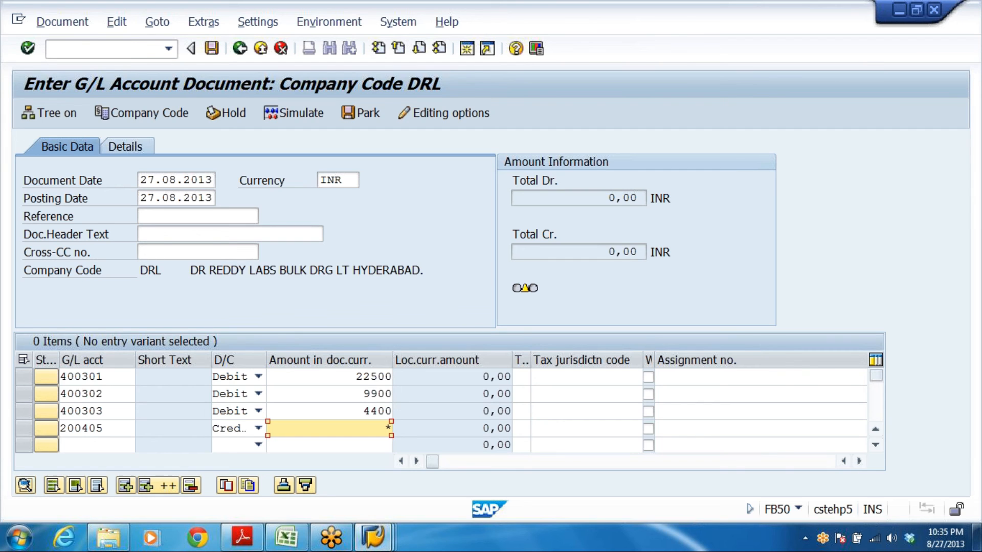
{"action": "key", "text": "Return"}
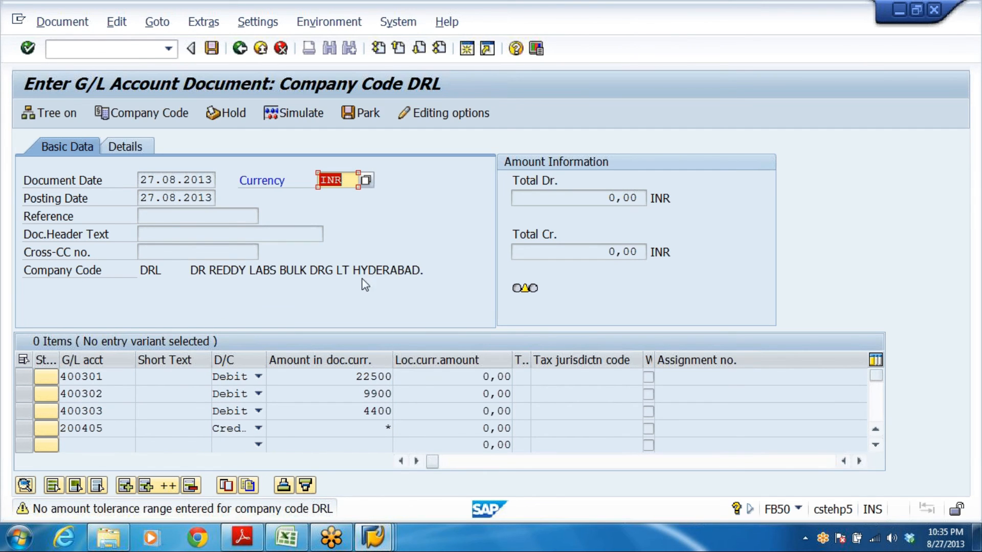
Discard the G/L document entered under company code DRL
{"action": "left_click", "coordinate": [156, 270]}
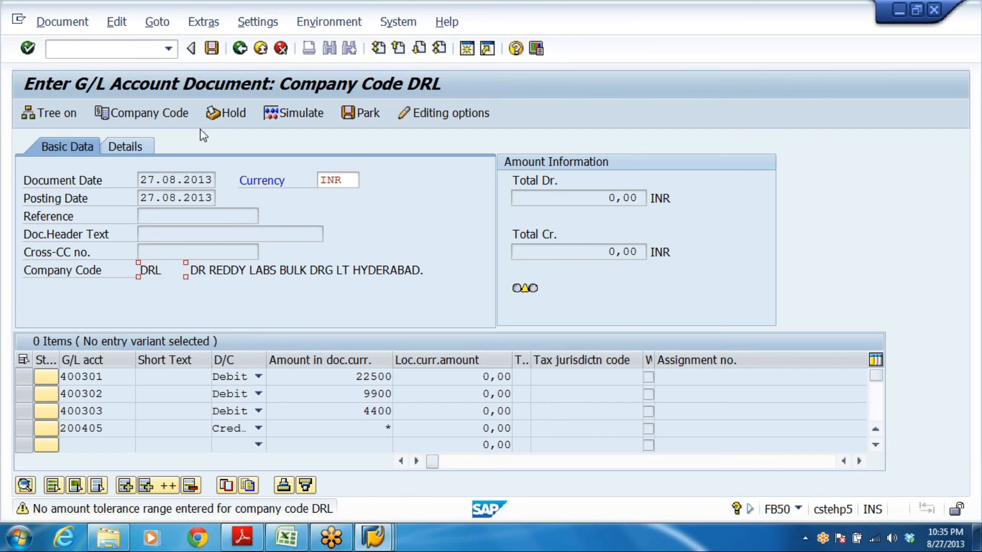
{"action": "left_click", "coordinate": [241, 50]}
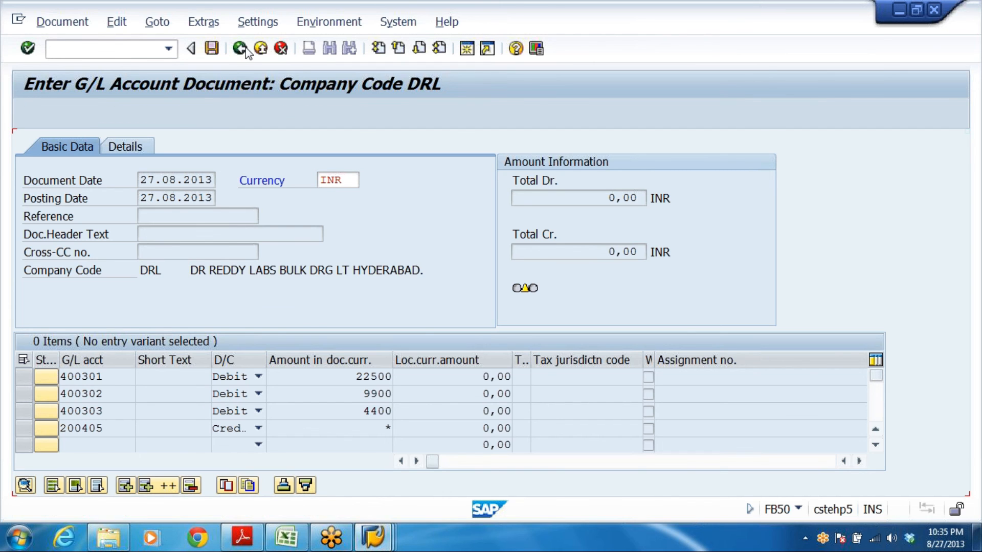
{"action": "left_click", "coordinate": [261, 47]}
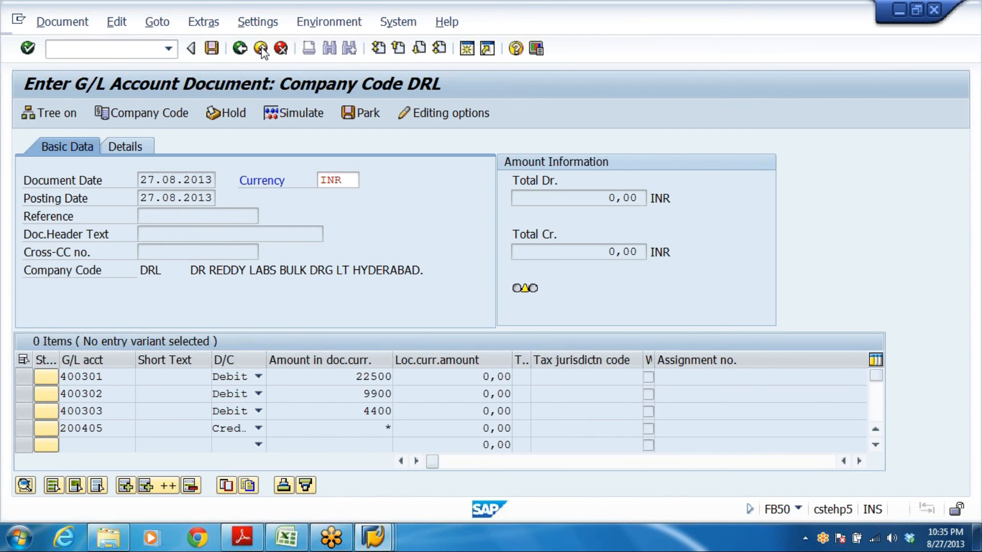
{"action": "left_click", "coordinate": [324, 352]}
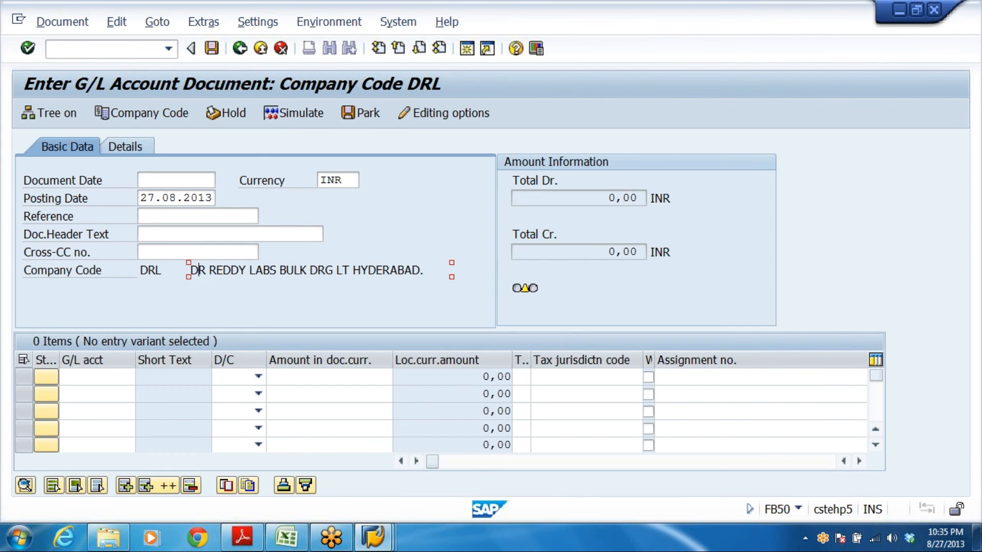
Change the company code to DRLB and enter 27.08.2013 as the document date
{"action": "left_click", "coordinate": [167, 115]}
{"action": "left_click", "coordinate": [238, 334]}
{"action": "type", "text": "B"}
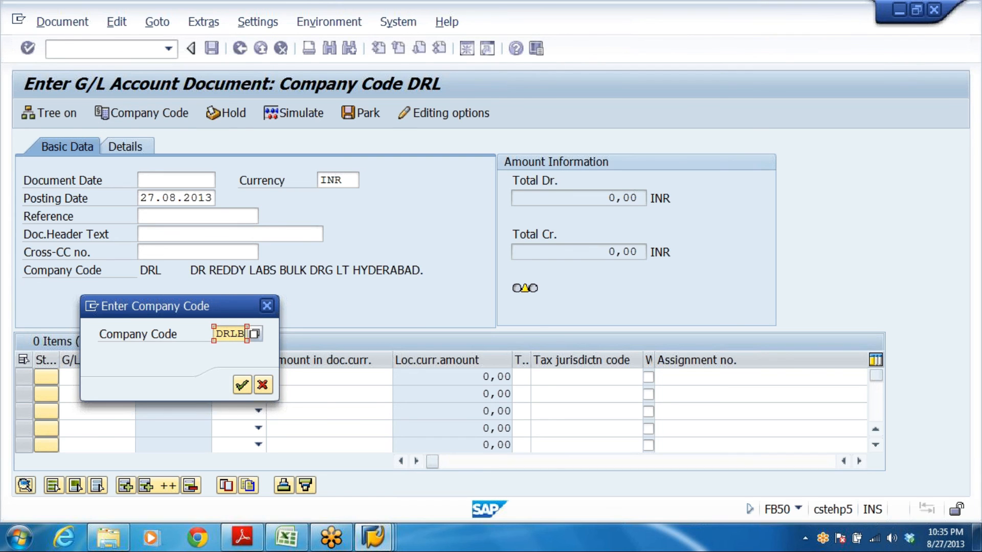
{"action": "key", "text": "Return"}
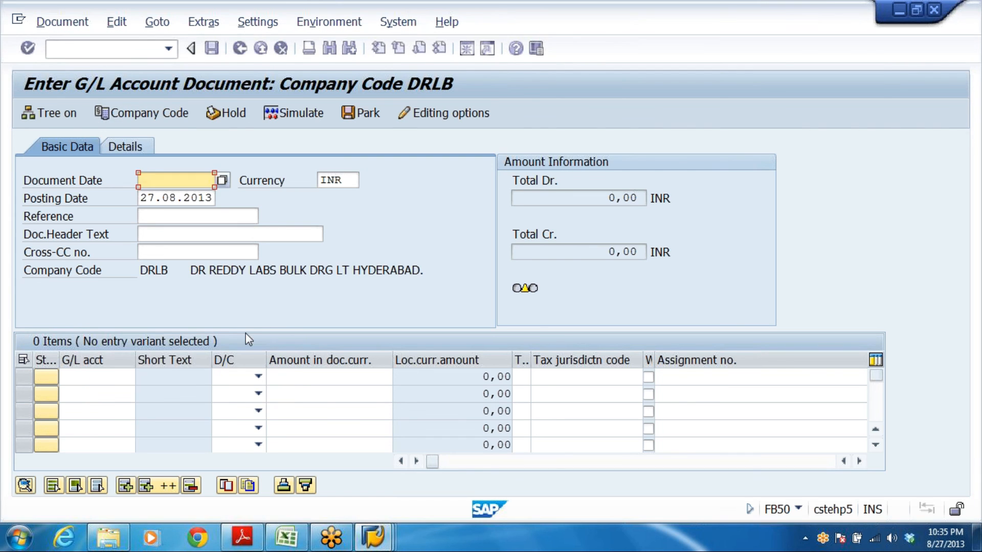
{"action": "left_click", "coordinate": [222, 270]}
{"action": "double_click", "coordinate": [148, 180]}
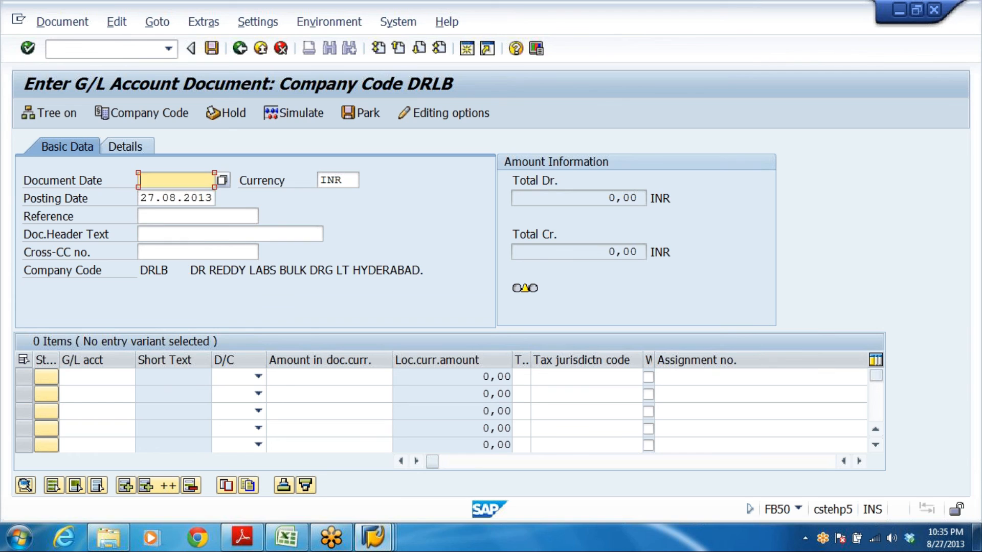
{"action": "left_click", "coordinate": [149, 197]}
Enter G/L accounts 400301, 400302, 400303 and 200405 in the first four line items
{"action": "double_click", "coordinate": [98, 377]}
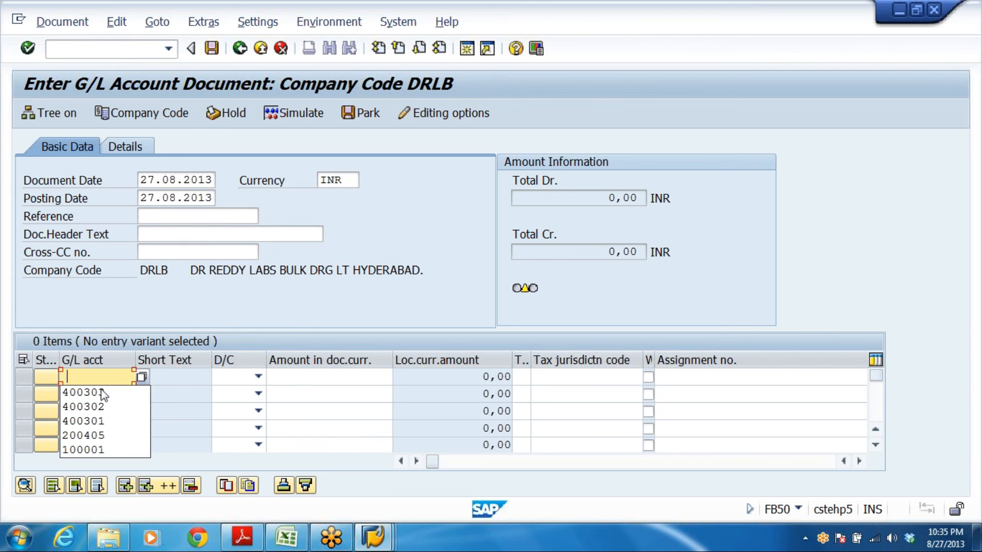
{"action": "left_click", "coordinate": [103, 421]}
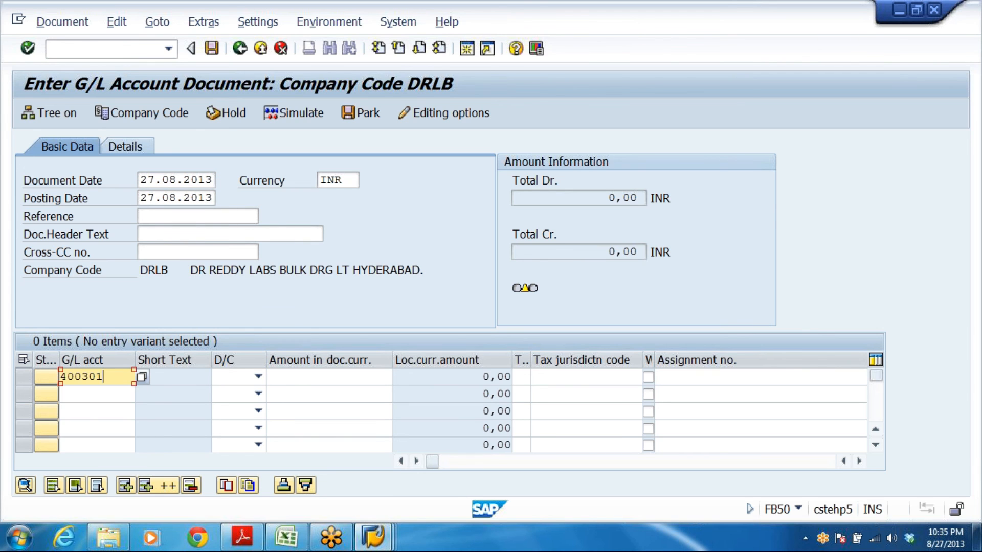
{"action": "key", "text": "Down"}
{"action": "left_click", "coordinate": [98, 394]}
{"action": "left_click", "coordinate": [101, 424]}
{"action": "key", "text": "Down"}
{"action": "left_click", "coordinate": [104, 428]}
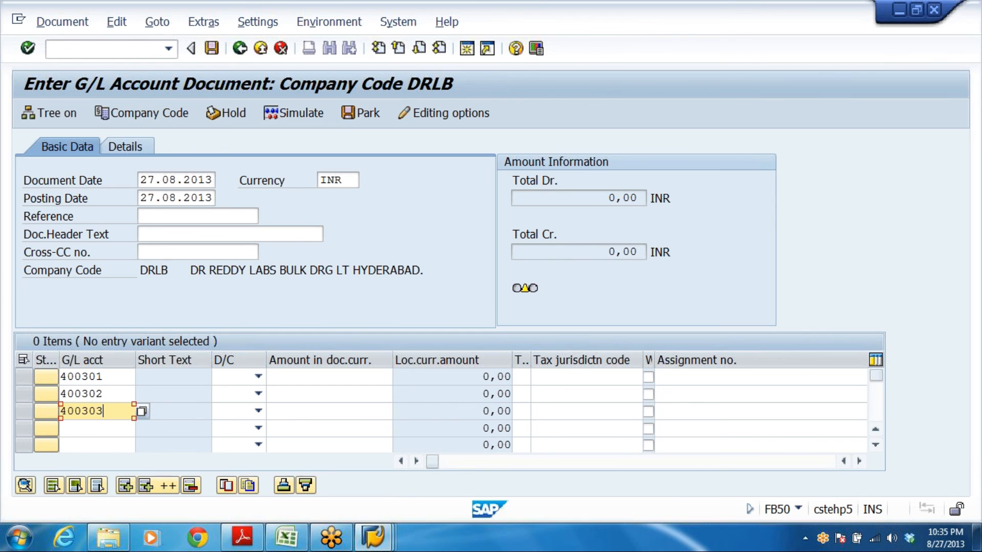
{"action": "key", "text": "Down"}
{"action": "left_click", "coordinate": [104, 485]}
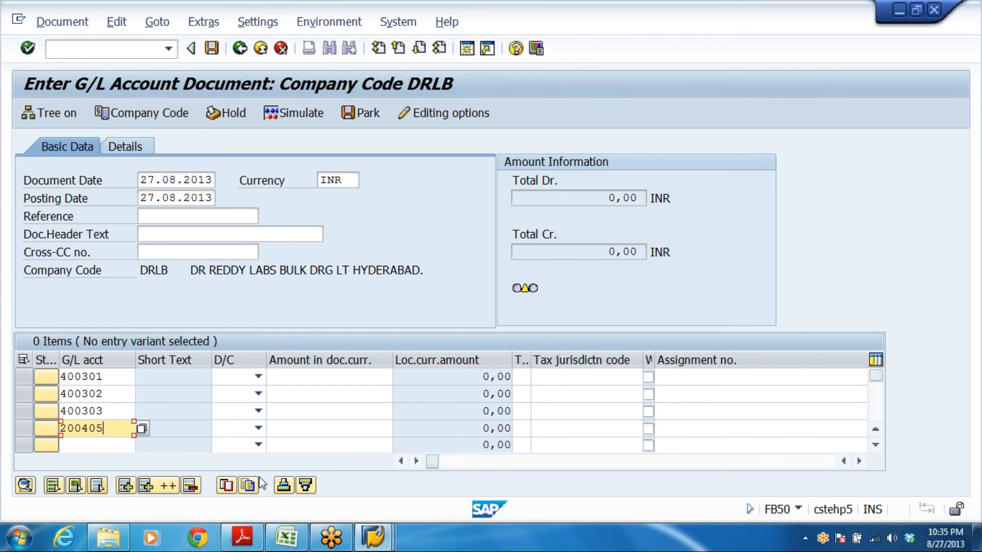
Set the three expense line items to Debit and the 200405 line item to Credit
{"action": "left_click", "coordinate": [258, 377]}
{"action": "left_click", "coordinate": [233, 408]}
{"action": "left_click", "coordinate": [258, 394]}
{"action": "left_click", "coordinate": [242, 425]}
{"action": "left_click", "coordinate": [258, 411]}
{"action": "left_click", "coordinate": [247, 441]}
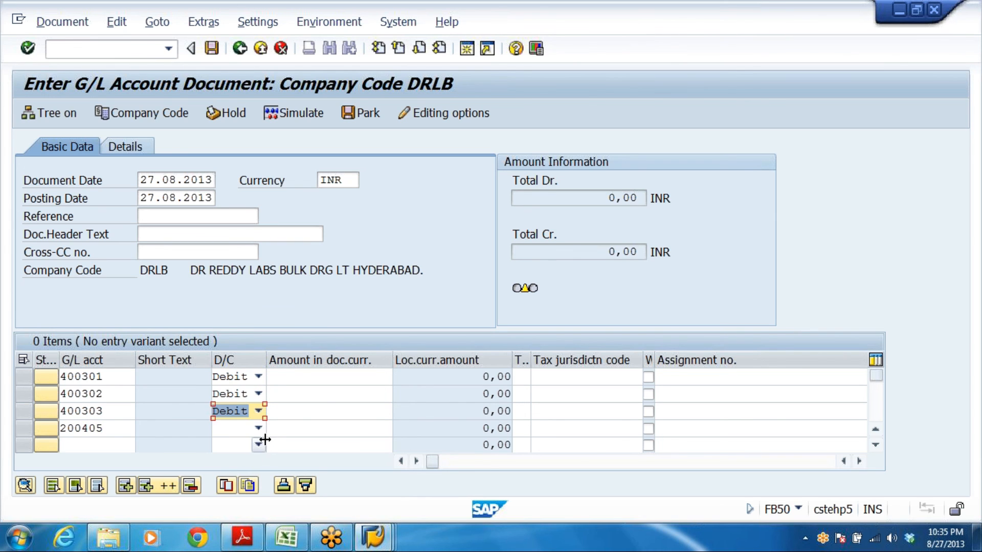
{"action": "left_click", "coordinate": [258, 428]}
{"action": "left_click", "coordinate": [240, 441]}
Enter the debit amounts 22500, 9900 and 4400, put * as the credit amount, and validate the line items
{"action": "left_click", "coordinate": [353, 377]}
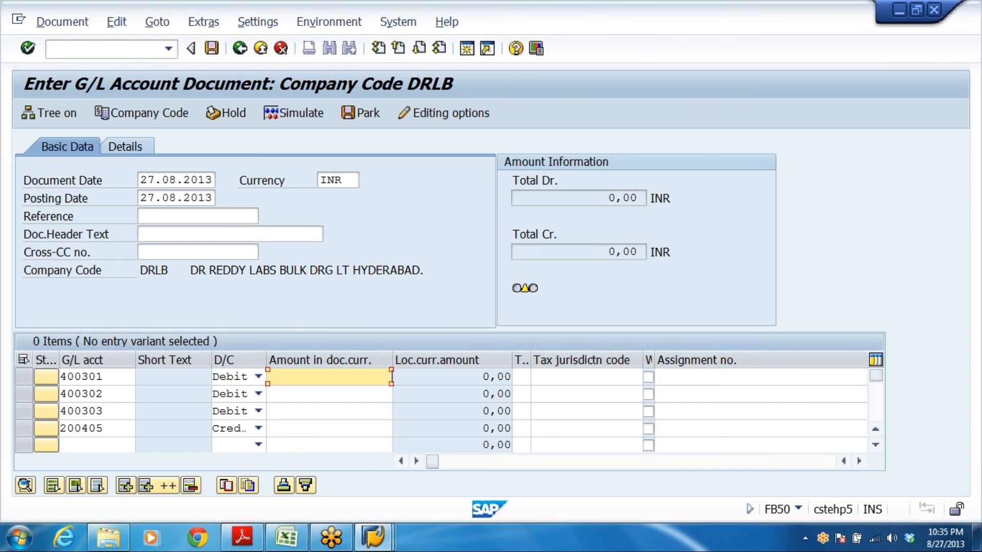
{"action": "left_click", "coordinate": [368, 421]}
{"action": "left_click", "coordinate": [358, 394]}
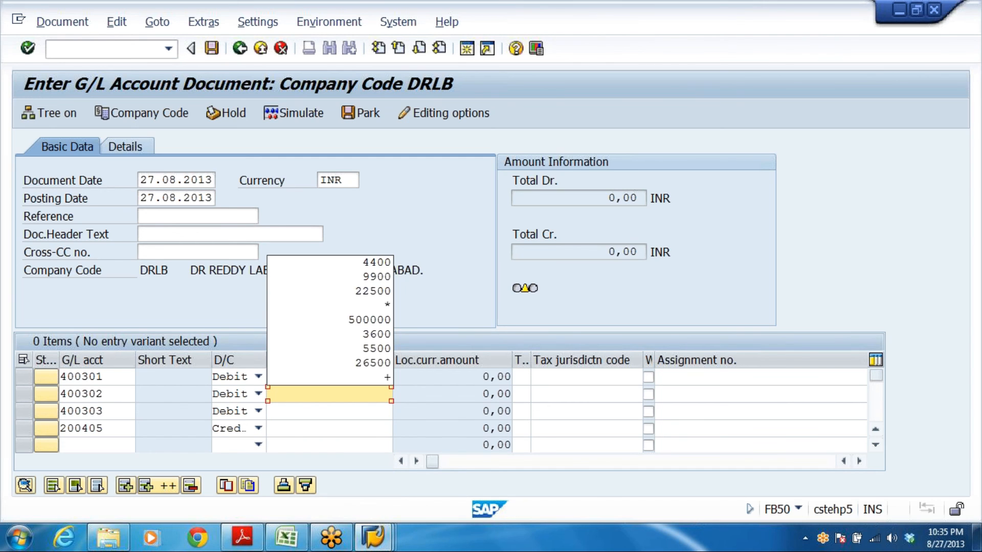
{"action": "left_click", "coordinate": [389, 277]}
{"action": "left_click", "coordinate": [364, 412]}
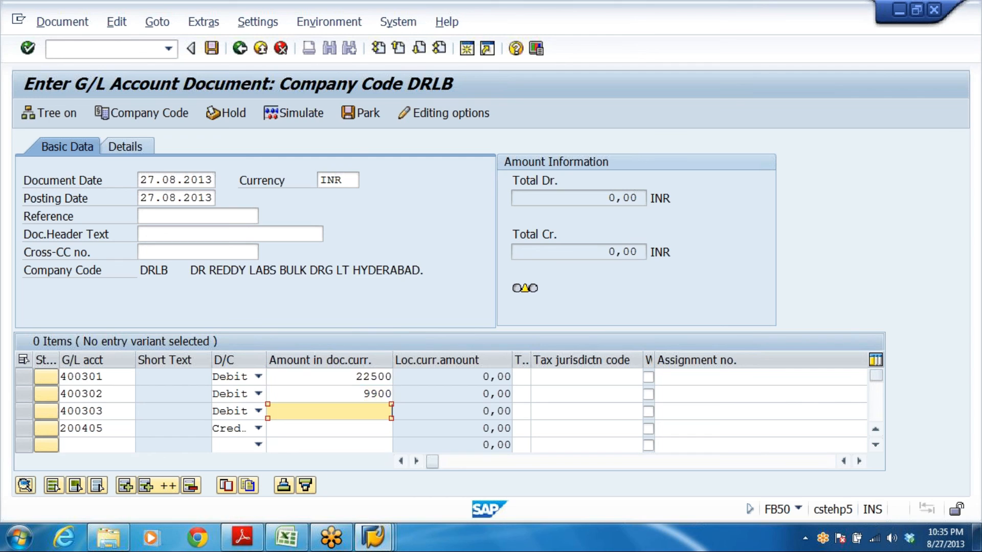
{"action": "left_click", "coordinate": [381, 280]}
{"action": "left_click", "coordinate": [372, 432]}
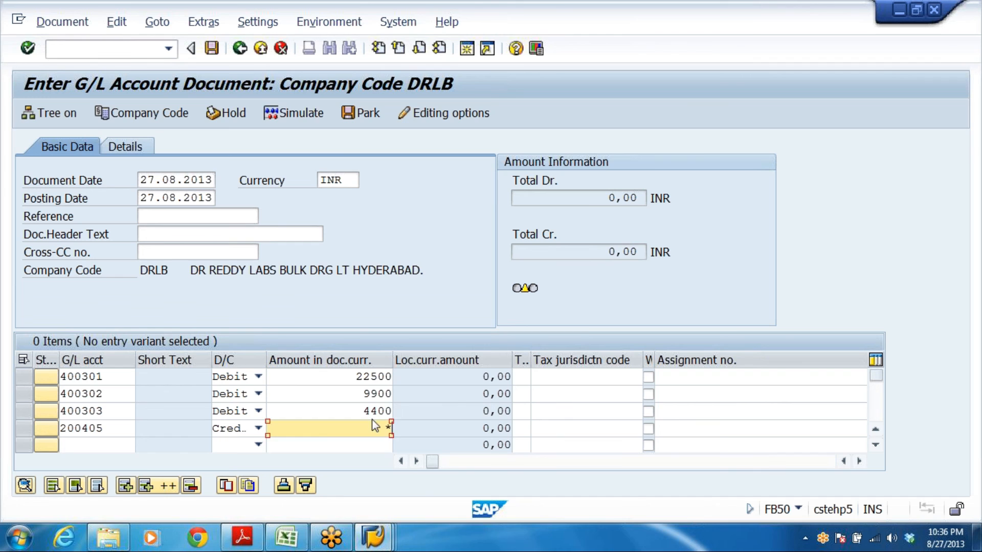
{"action": "key", "text": "Return"}
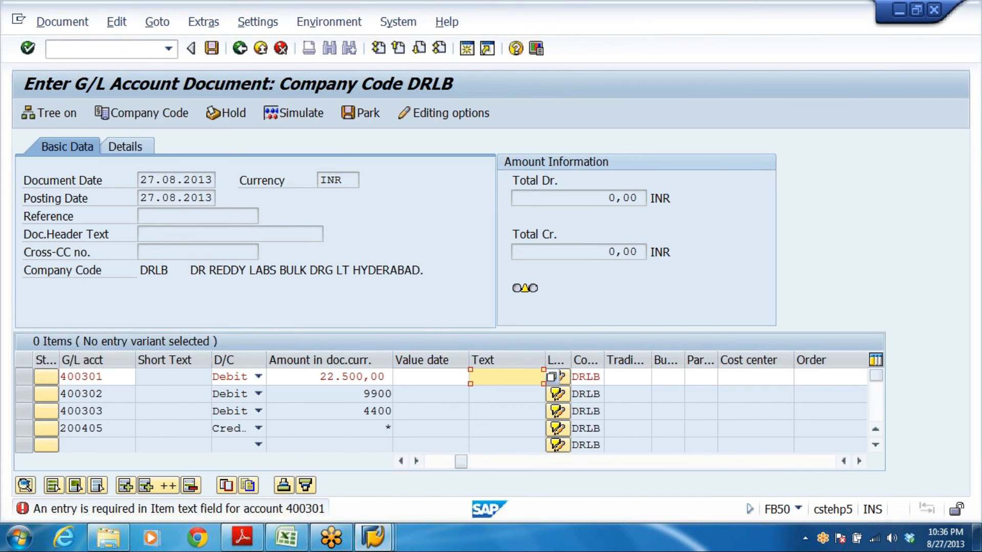
Give the 400301 line item the text EXP PAID and business area DRHY
{"action": "type", "text": "EXP PAID"}
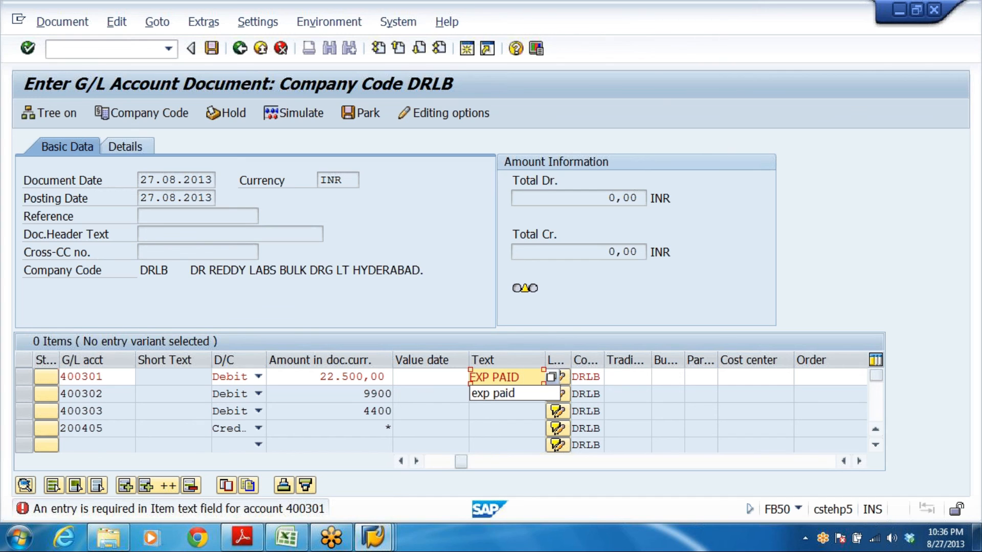
{"action": "left_click_drag", "start_coordinate": [530, 378], "coordinate": [68, 368]}
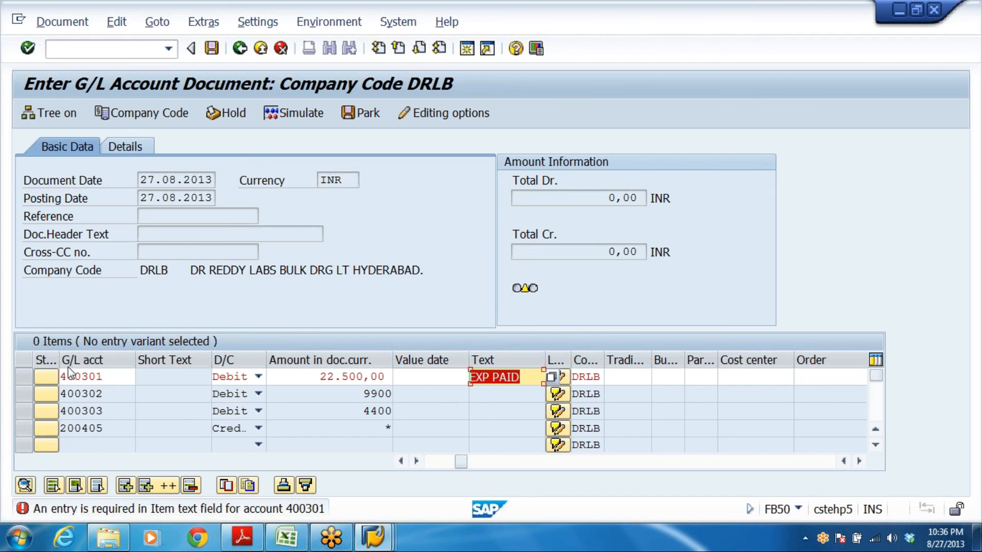
{"action": "key", "text": "ctrl+c"}
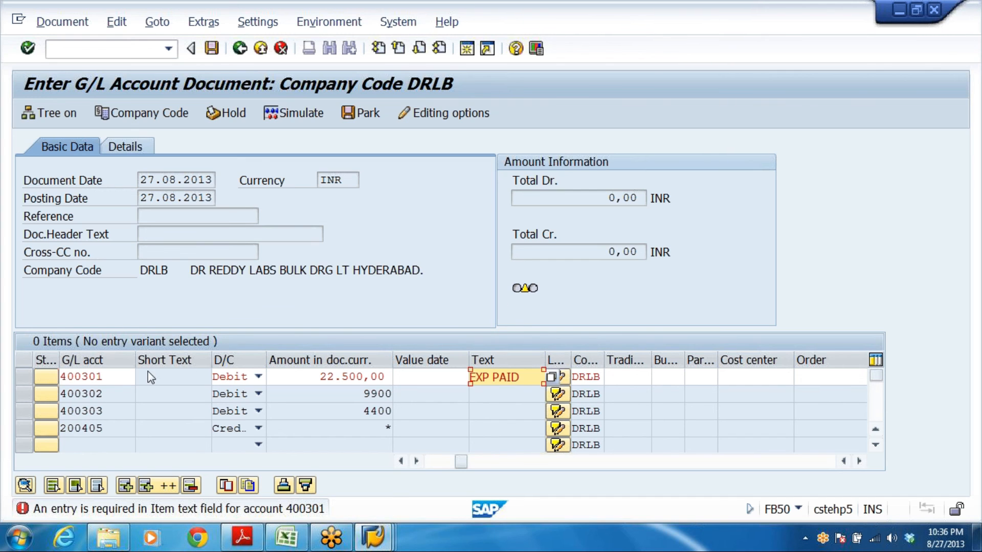
{"action": "key", "text": "Return"}
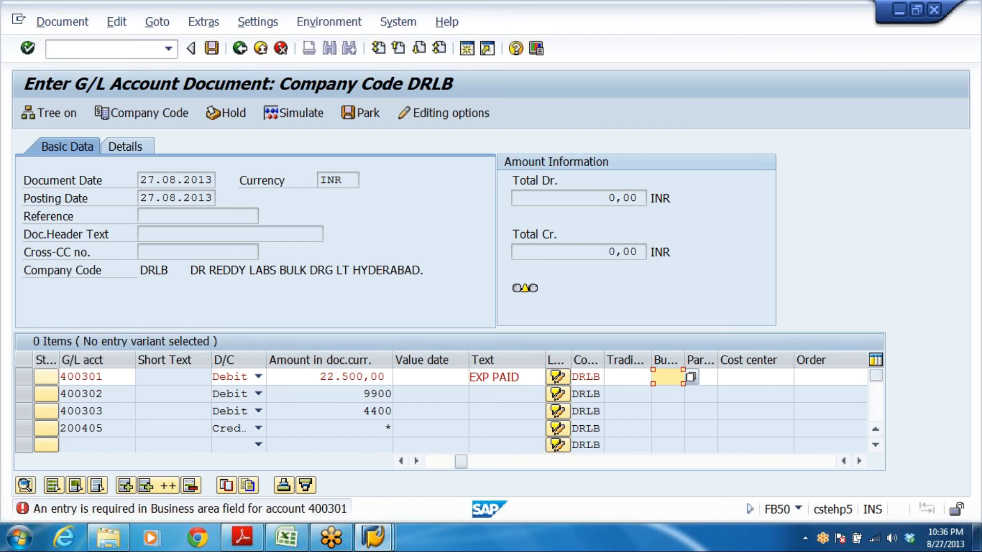
{"action": "type", "text": "D"}
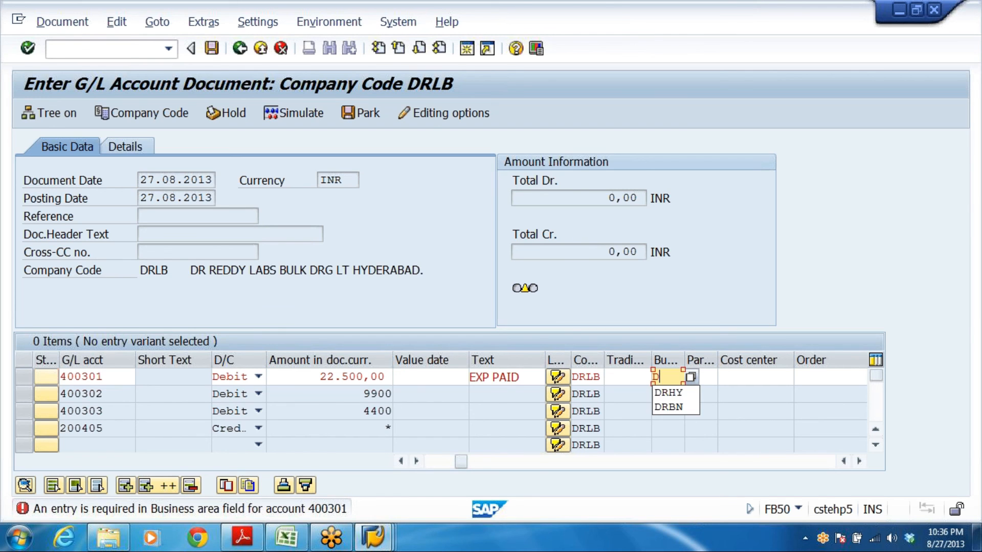
{"action": "left_click", "coordinate": [669, 394]}
{"action": "key", "text": "Return"}
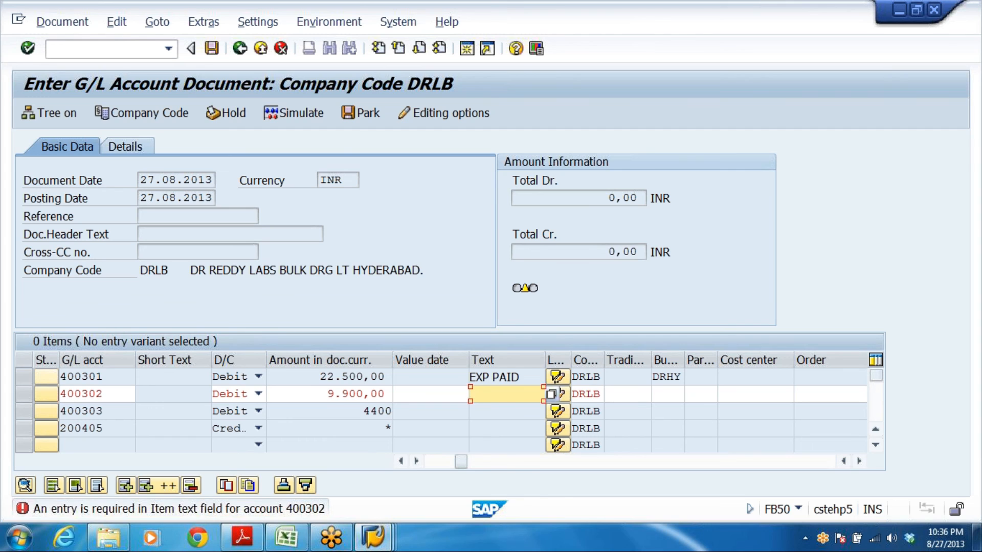
Give the 400302 line item the text EXP PAID and business area DRHY
{"action": "key", "text": "Return"}
{"action": "left_click", "coordinate": [667, 394]}
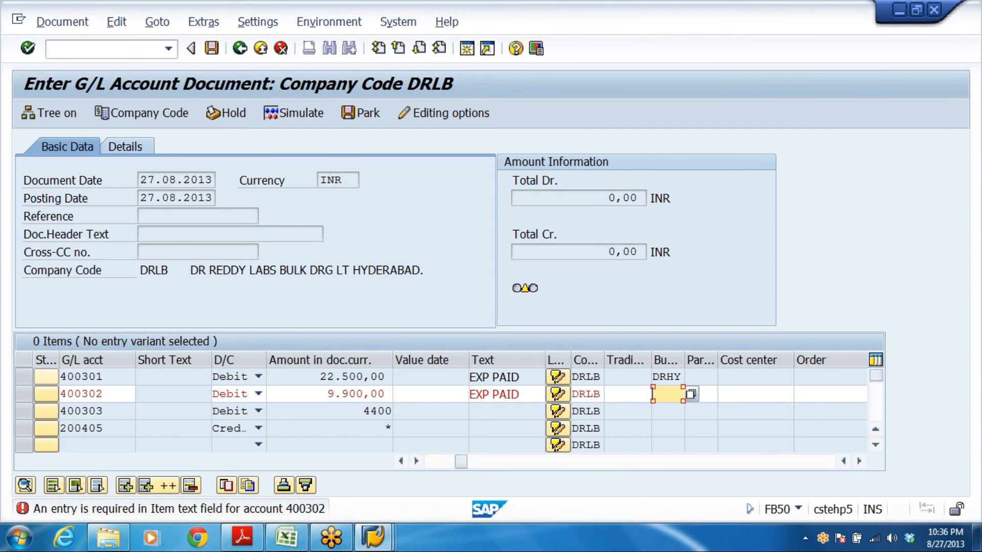
{"action": "type", "text": "D"}
{"action": "left_click", "coordinate": [669, 411]}
{"action": "key", "text": "Return"}
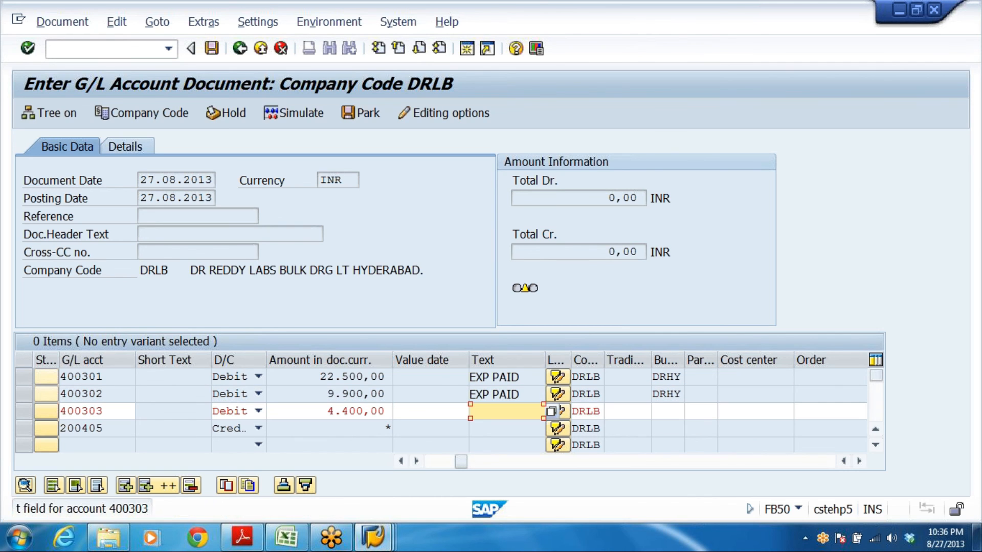
Give the 400303 line item the text exp paid and business area DRHY, and post the document
{"action": "type", "text": "e"}
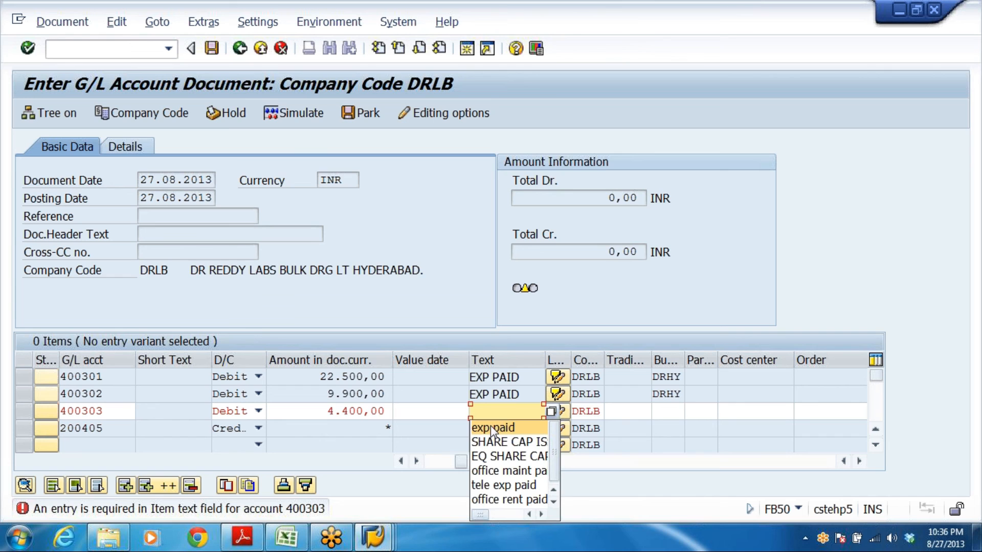
{"action": "left_click", "coordinate": [490, 425]}
{"action": "left_click", "coordinate": [666, 412]}
{"action": "type", "text": "d"}
{"action": "left_click", "coordinate": [668, 428]}
{"action": "key", "text": "Return"}
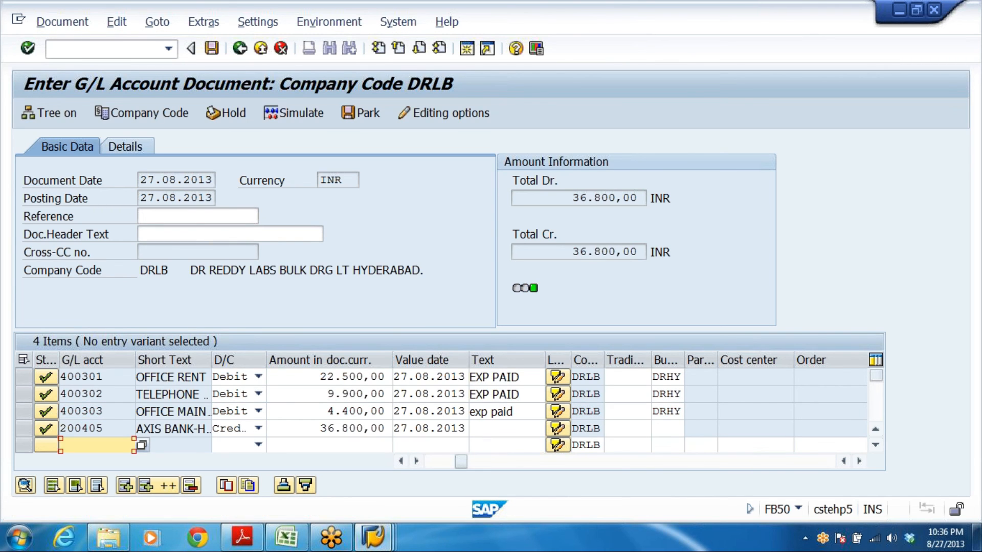
{"action": "left_click", "coordinate": [211, 48]}
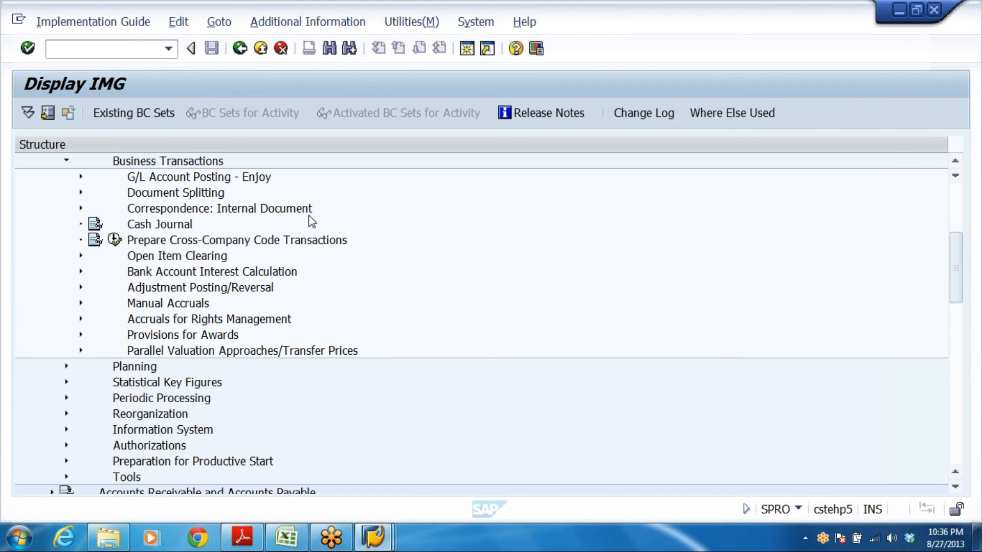
In the implementation guide session, expand Document Splitting under the General Ledger Business Transactions
{"action": "left_click", "coordinate": [176, 255]}
{"action": "scroll", "coordinate": [184, 328], "scroll_direction": "up", "scroll_amount": 1}
{"action": "scroll", "coordinate": [187, 320], "scroll_direction": "up", "scroll_amount": 1}
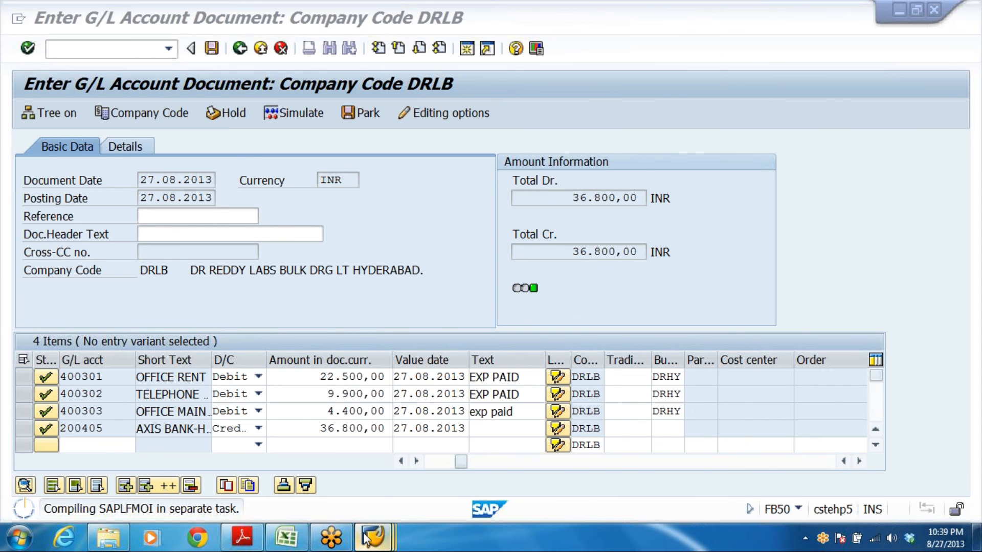
{"action": "mouse_move", "coordinate": [372, 537]}
{"action": "left_click", "coordinate": [235, 478]}
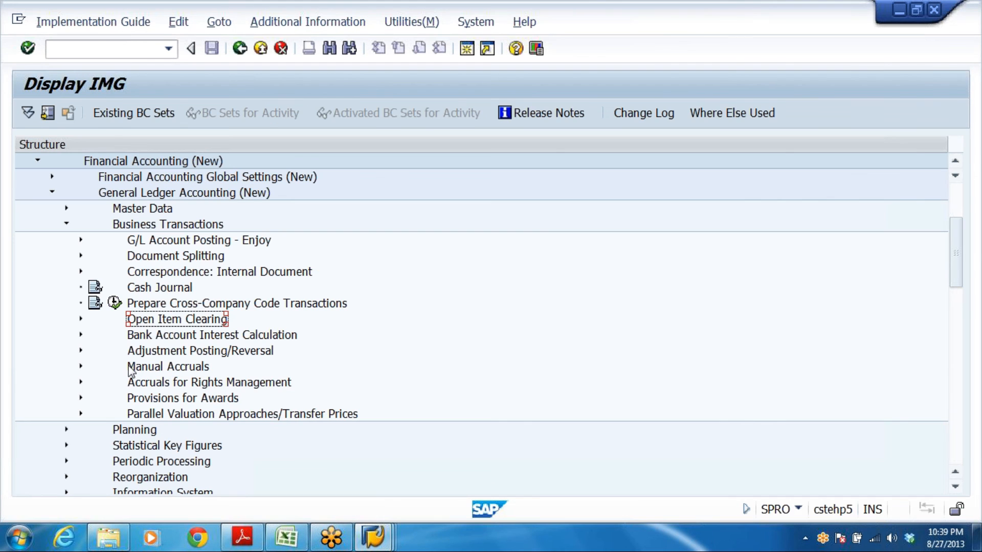
{"action": "left_click", "coordinate": [166, 335]}
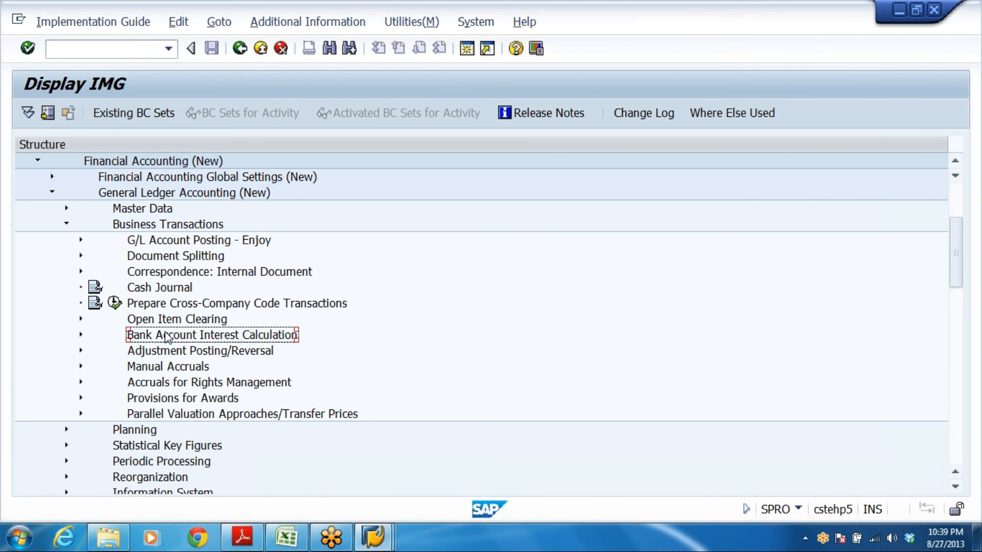
{"action": "left_click", "coordinate": [156, 260]}
{"action": "double_click", "coordinate": [156, 260]}
Try to start the Activate Document Splitting activity
{"action": "key", "text": "Down"}
{"action": "key", "text": "Down"}
{"action": "key", "text": "Down"}
{"action": "key", "text": "Down"}
{"action": "key", "text": "Down"}
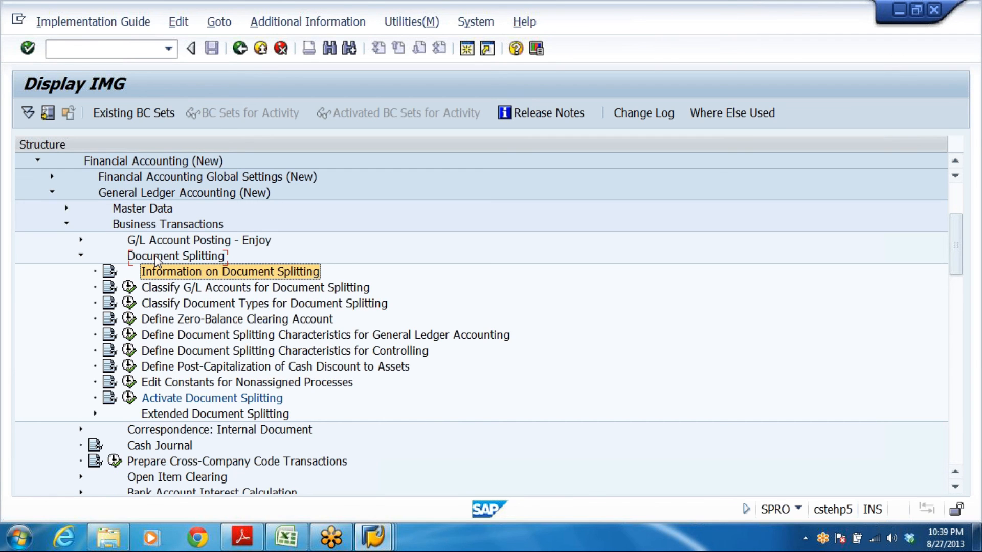
{"action": "key", "text": "Down"}
{"action": "key", "text": "Down"}
{"action": "key", "text": "Down"}
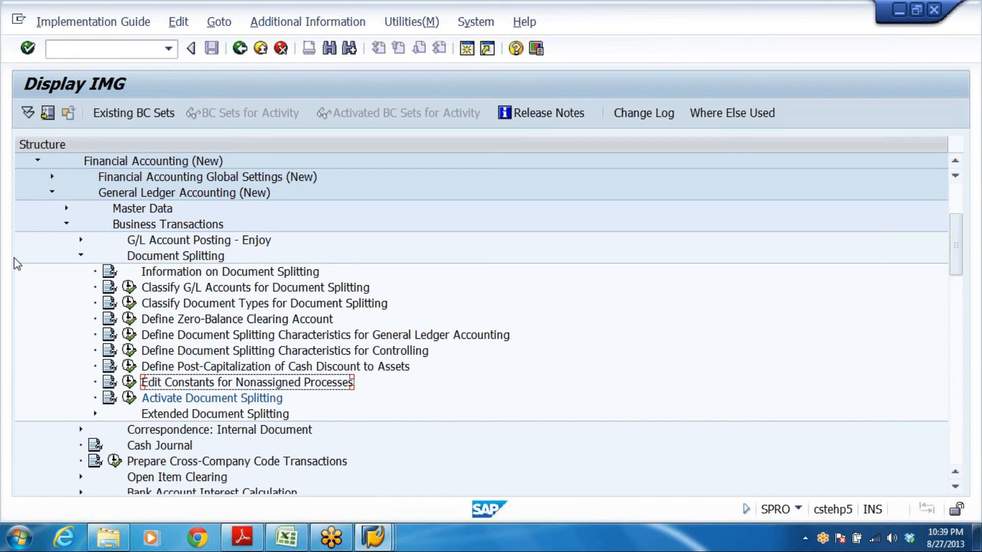
{"action": "left_click", "coordinate": [127, 399]}
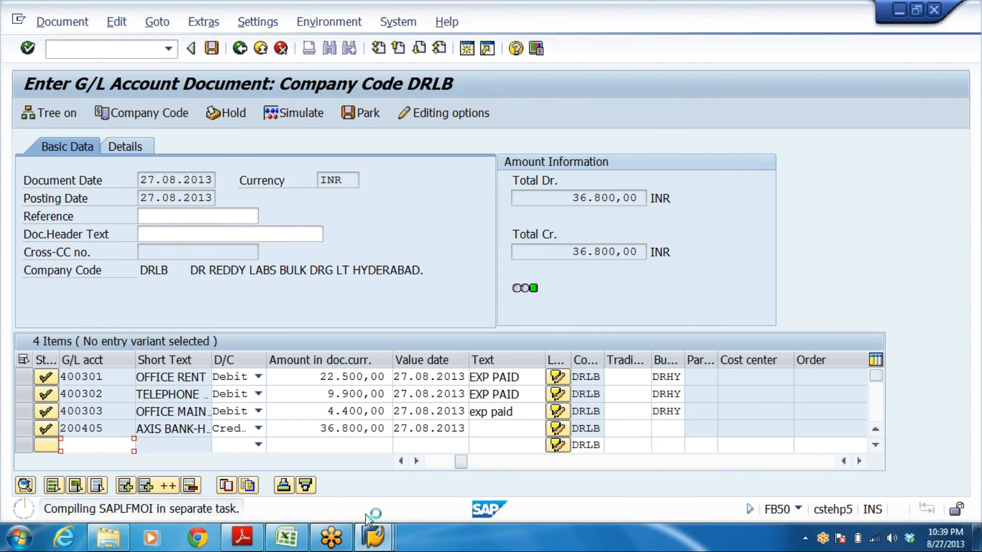
Check the progress of the posting in the FB50 session and return to the implementation guide session
{"action": "key", "text": "alt+Tab"}
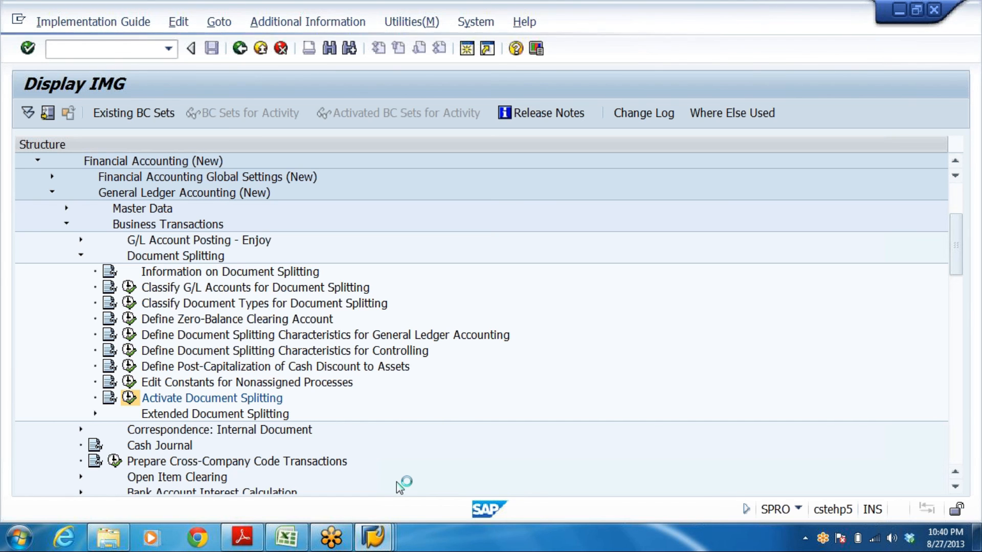
{"action": "left_click", "coordinate": [372, 534]}
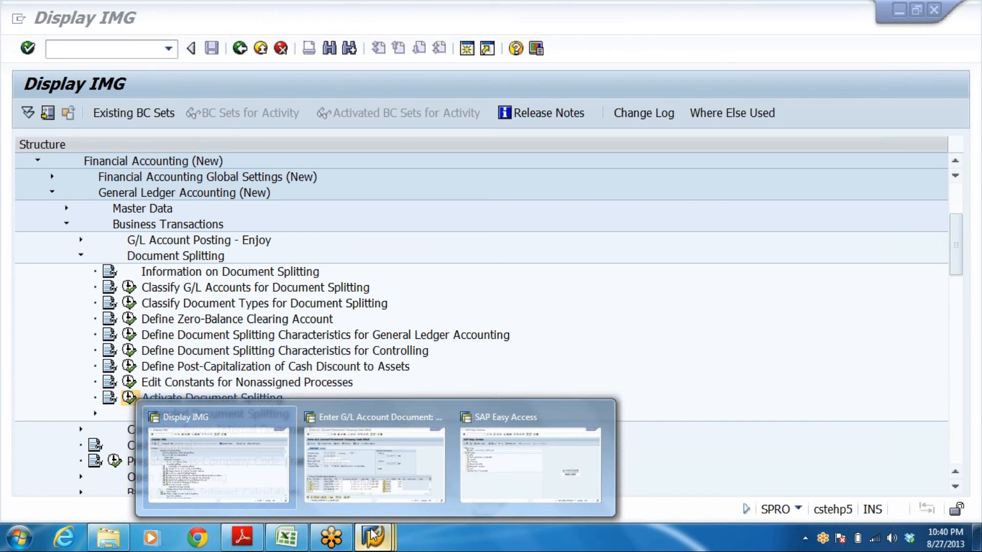
{"action": "left_click", "coordinate": [377, 463]}
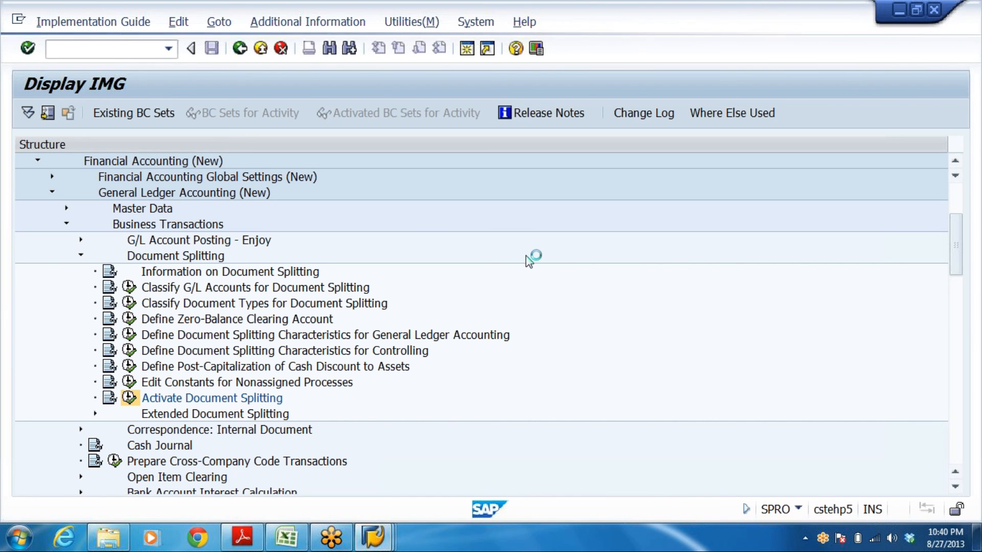
{"action": "key", "text": "alt+Tab"}
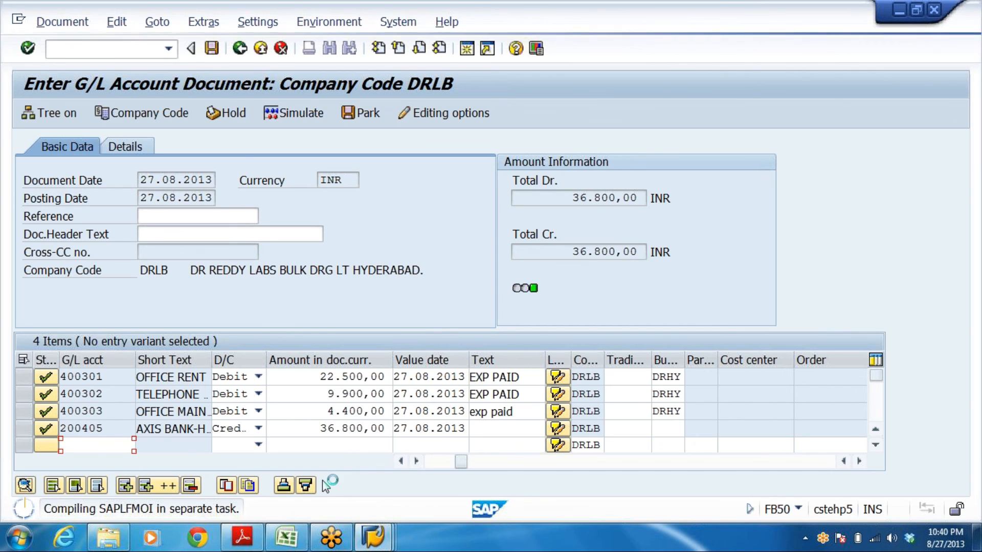
{"action": "key", "text": "alt+Tab"}
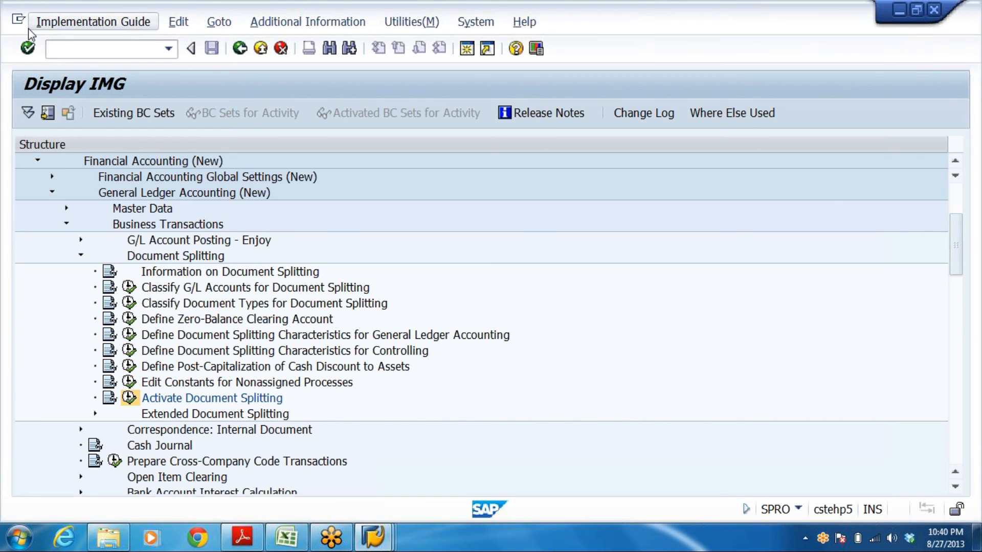
Stop the SPRO transaction running in the implementation guide session and go back to the FB50 session
{"action": "left_click", "coordinate": [18, 22]}
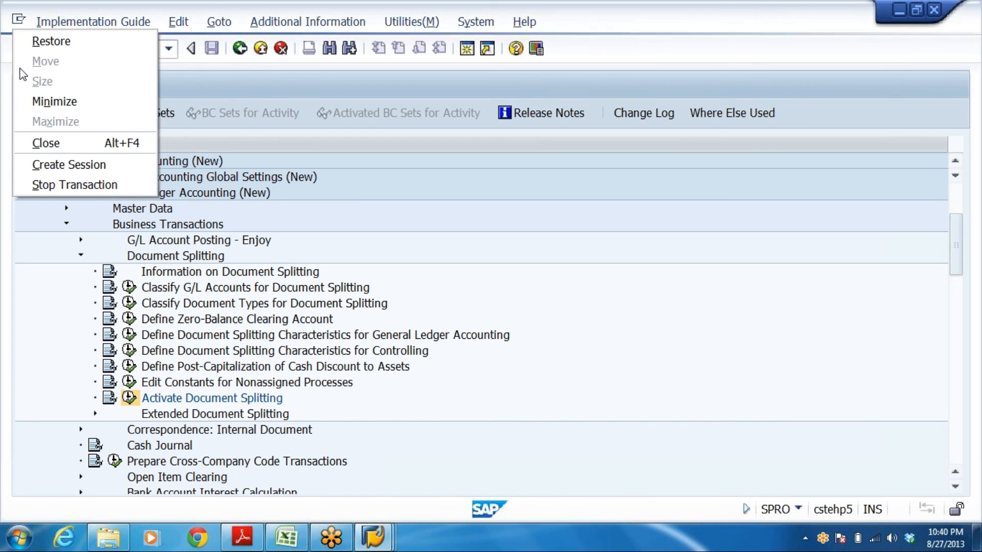
{"action": "left_click", "coordinate": [57, 186]}
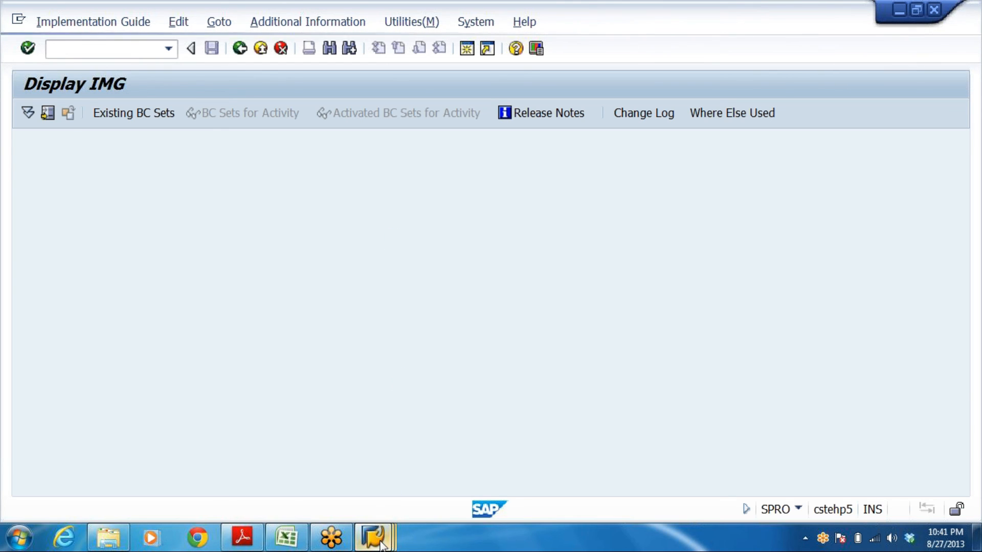
{"action": "mouse_move", "coordinate": [373, 537]}
{"action": "left_click", "coordinate": [388, 478]}
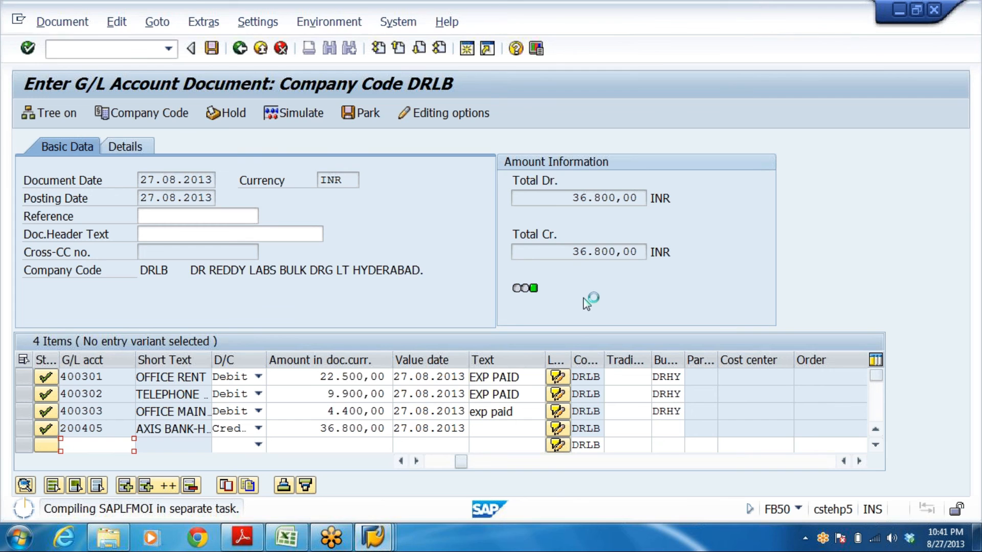
Check the session whose transaction was stopped and return to the DRLB document being posted
{"action": "key", "text": "alt+Tab"}
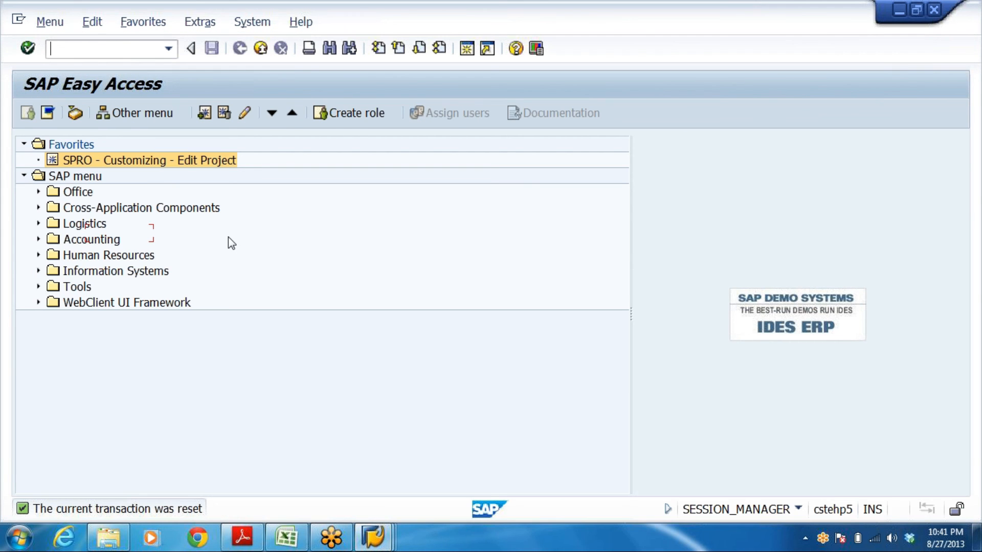
{"action": "left_click", "coordinate": [382, 538]}
{"action": "left_click", "coordinate": [370, 472]}
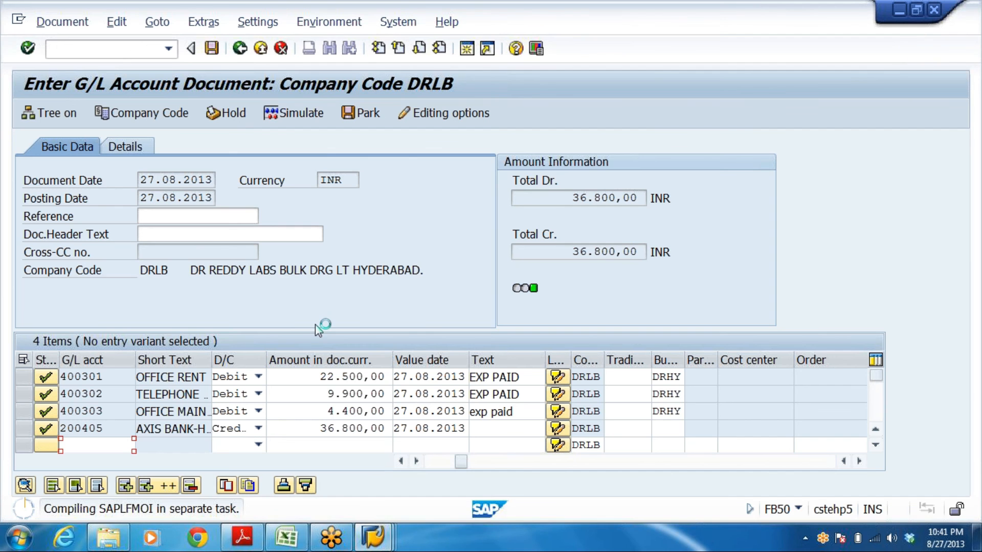